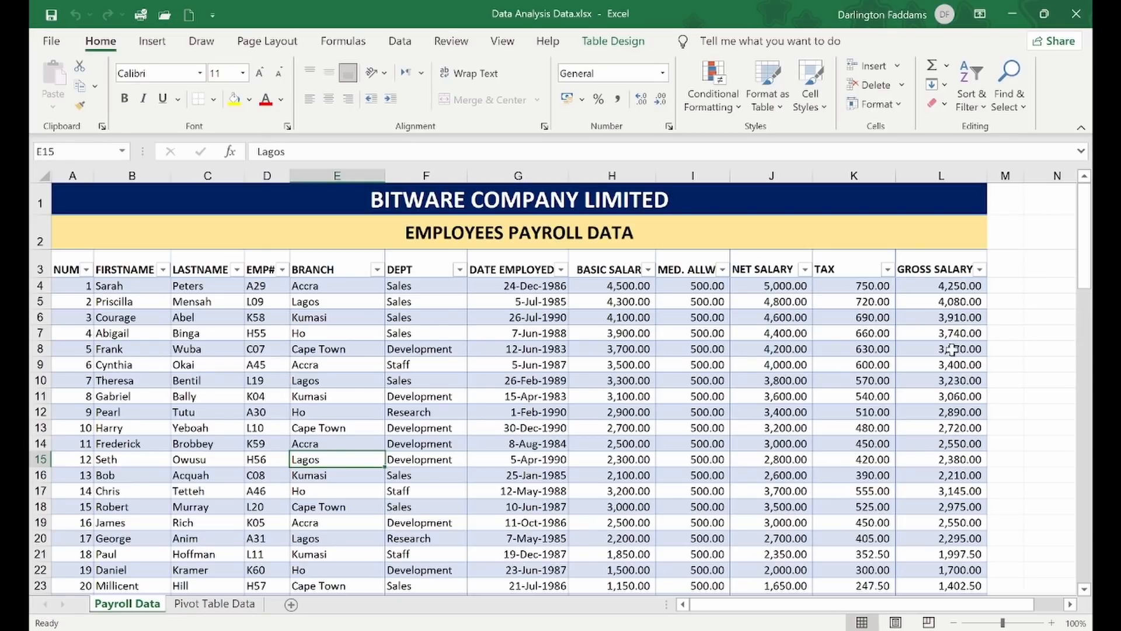
left_click(942, 288)
left_click_drag(942, 300, 950, 373)
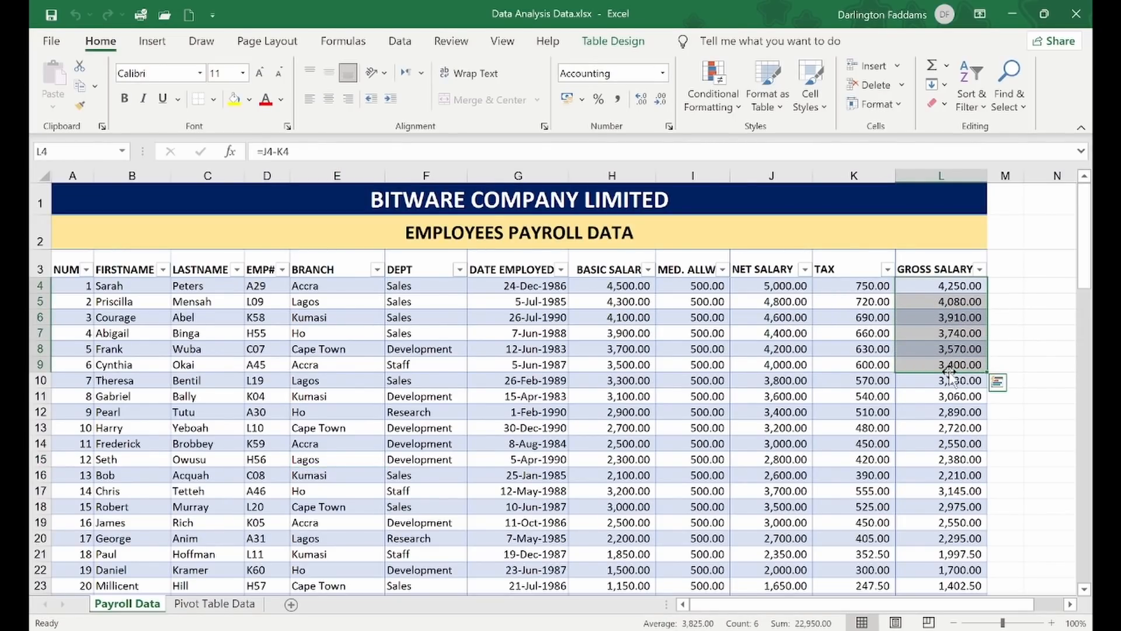
key("ctrl+shift+Down")
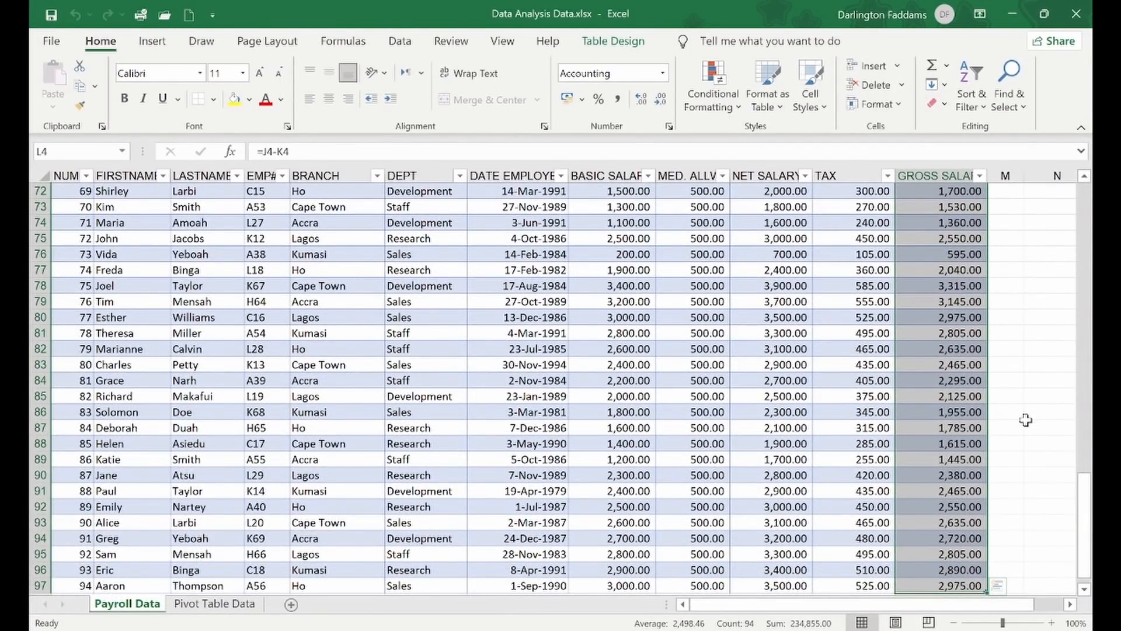
scroll(1025, 420, "down", 1)
scroll(1026, 420, "up", 15)
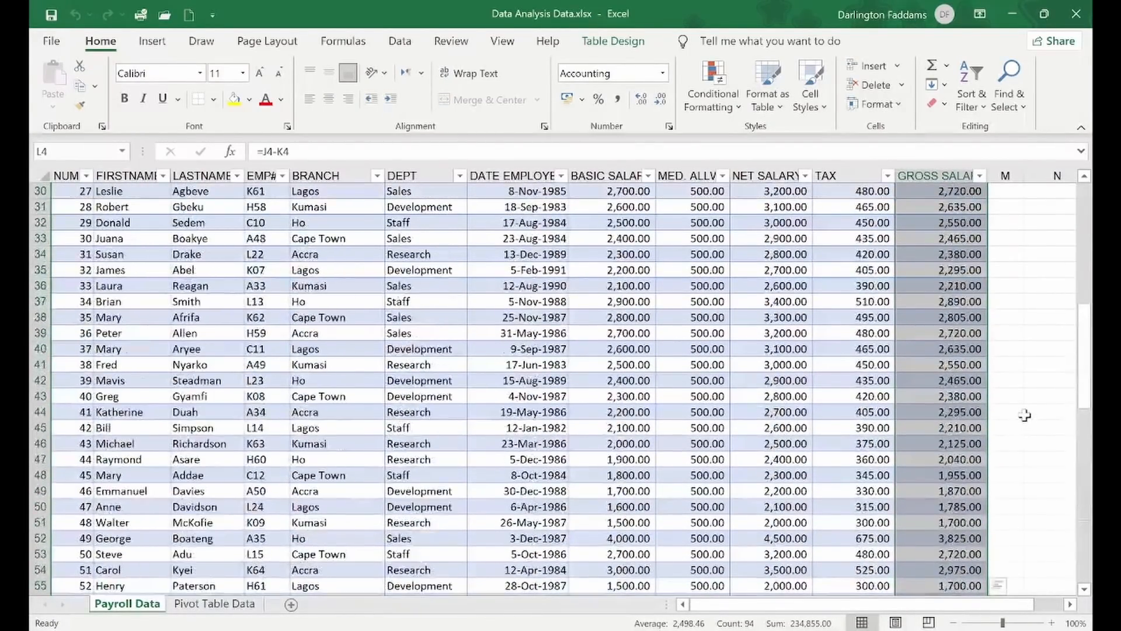
scroll(1024, 415, "up", 10)
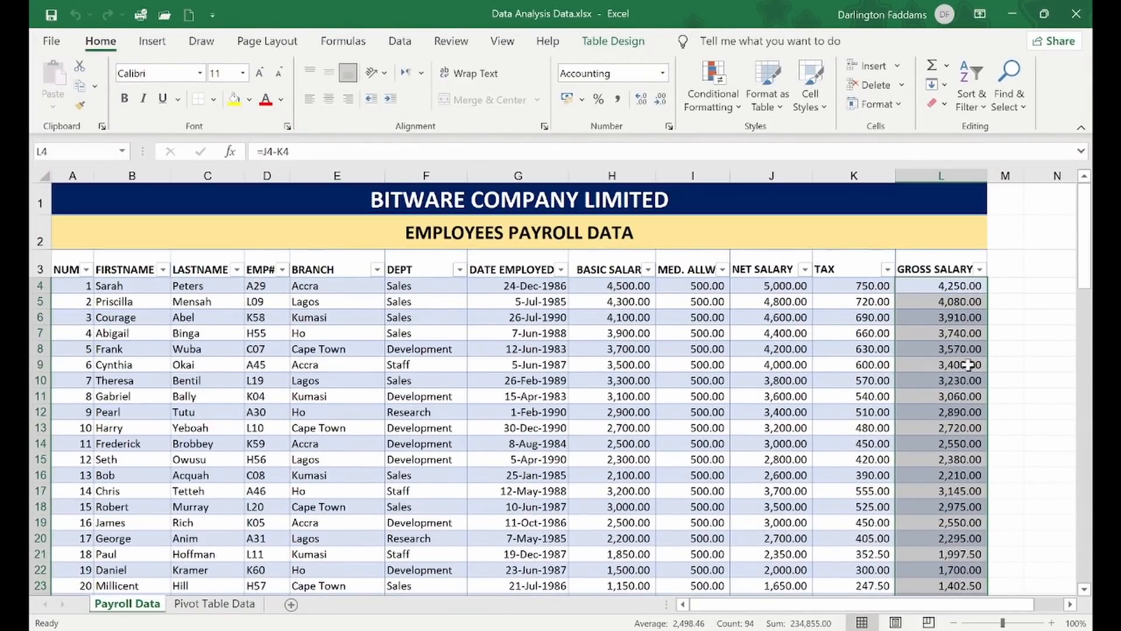
left_click(954, 524)
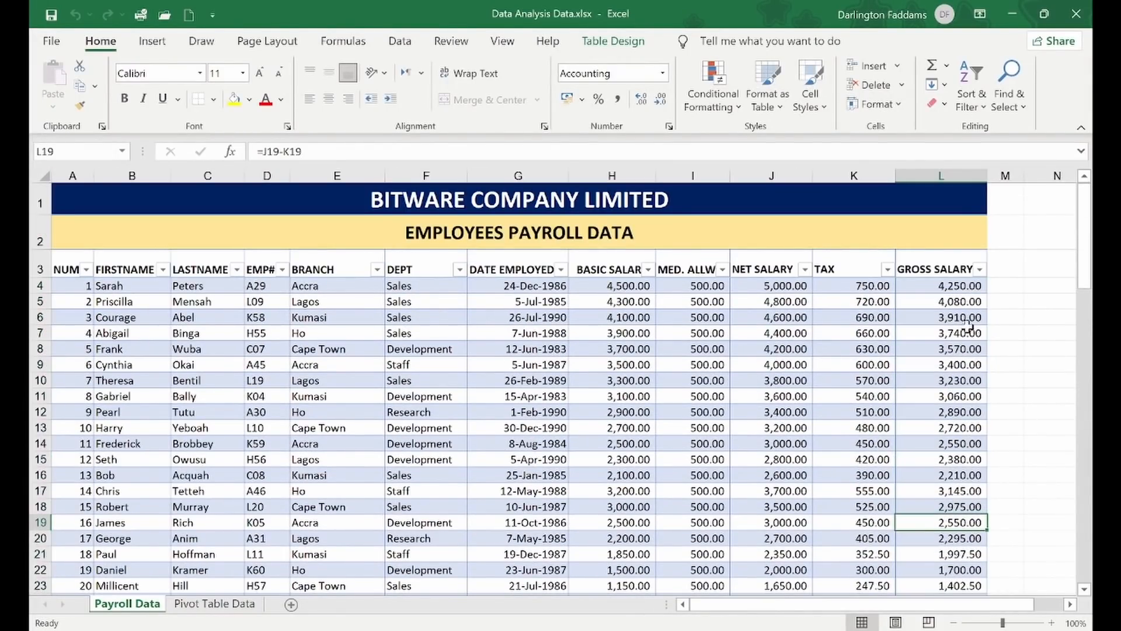
- Select all gross salary values from L4 down to L97 and apply orange data bars to them as conditional formatting
left_click(951, 288)
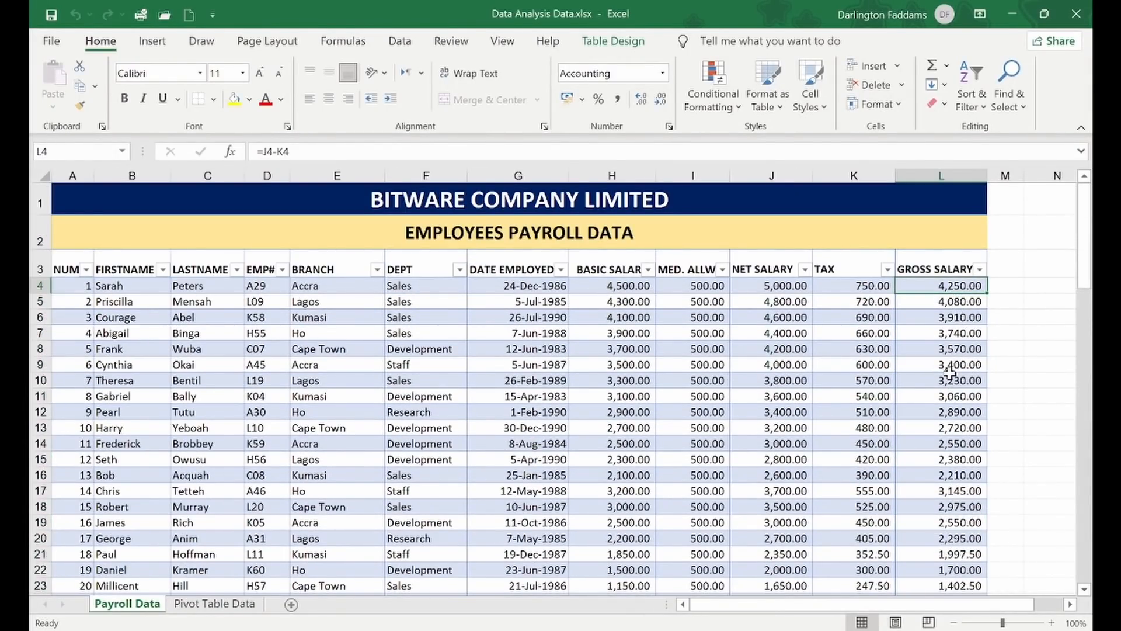
key("ctrl+shift+Down")
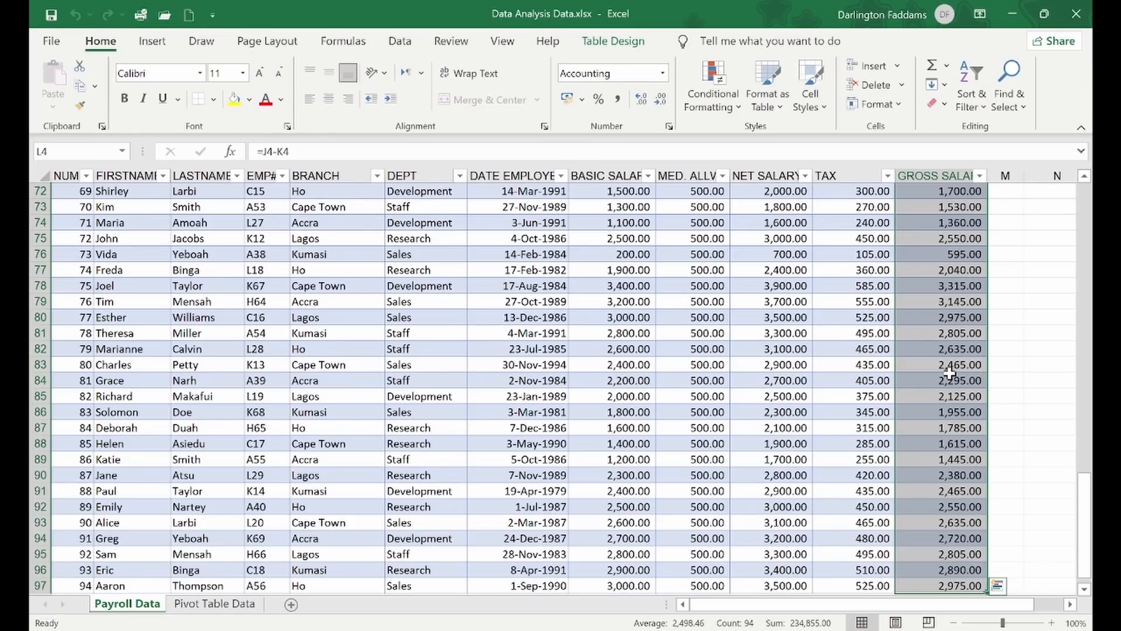
scroll(950, 373, "up", 14)
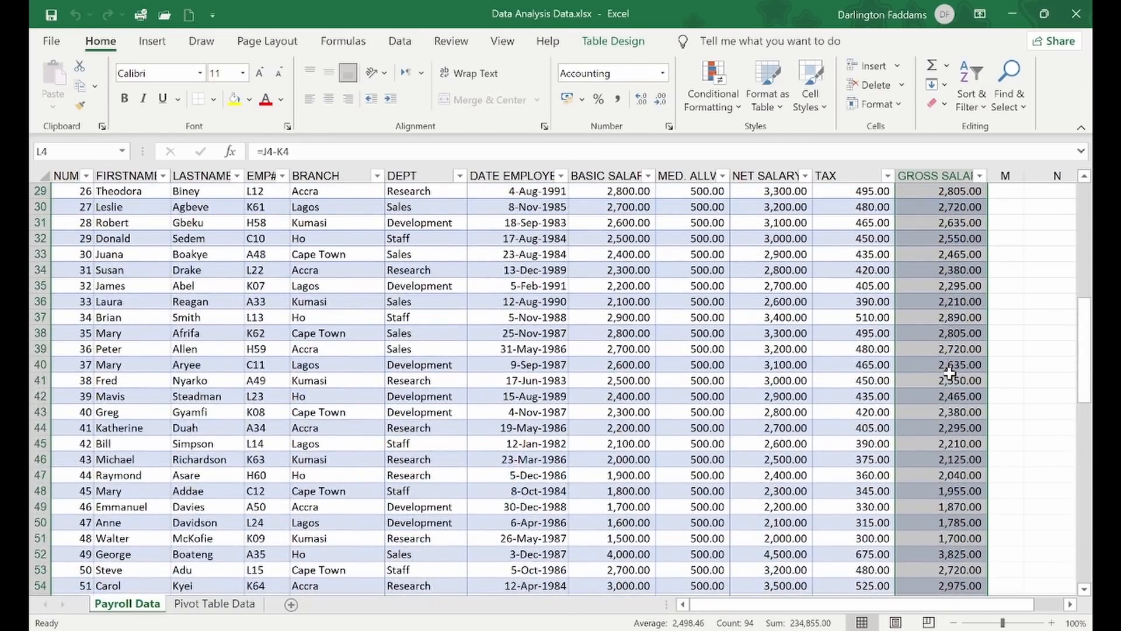
scroll(950, 372, "up", 10)
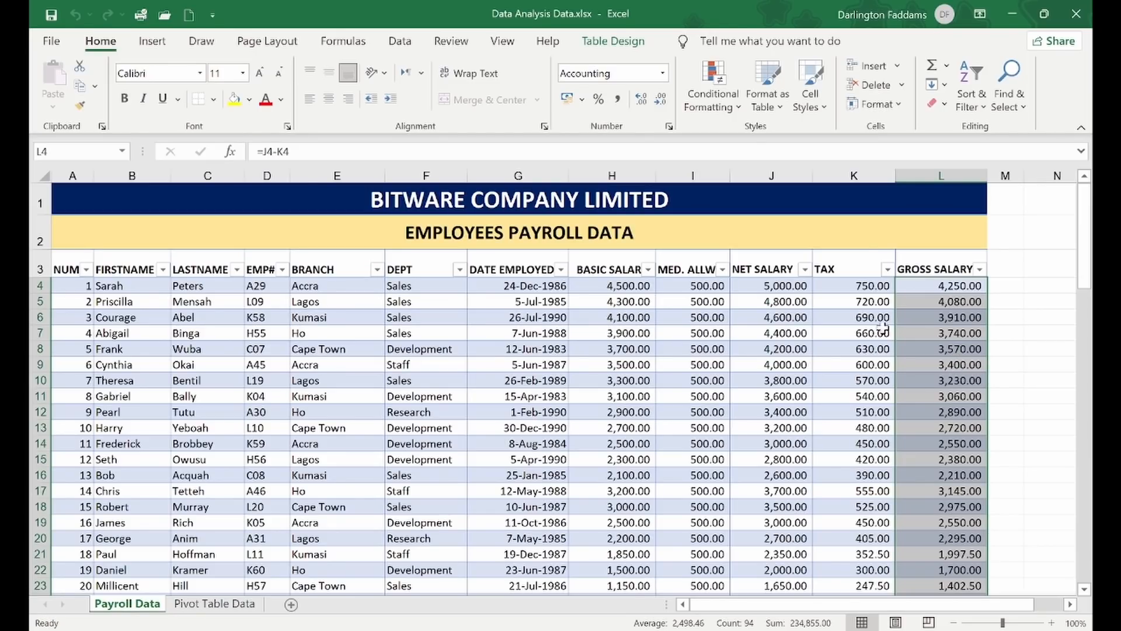
left_click(739, 111)
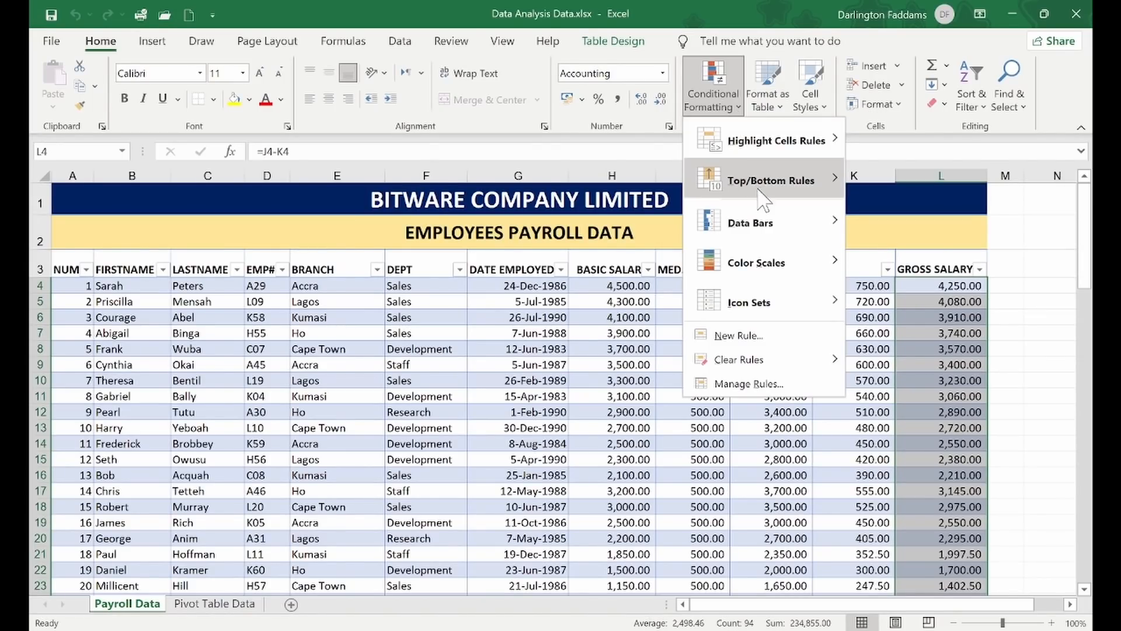
mouse_move(777, 222)
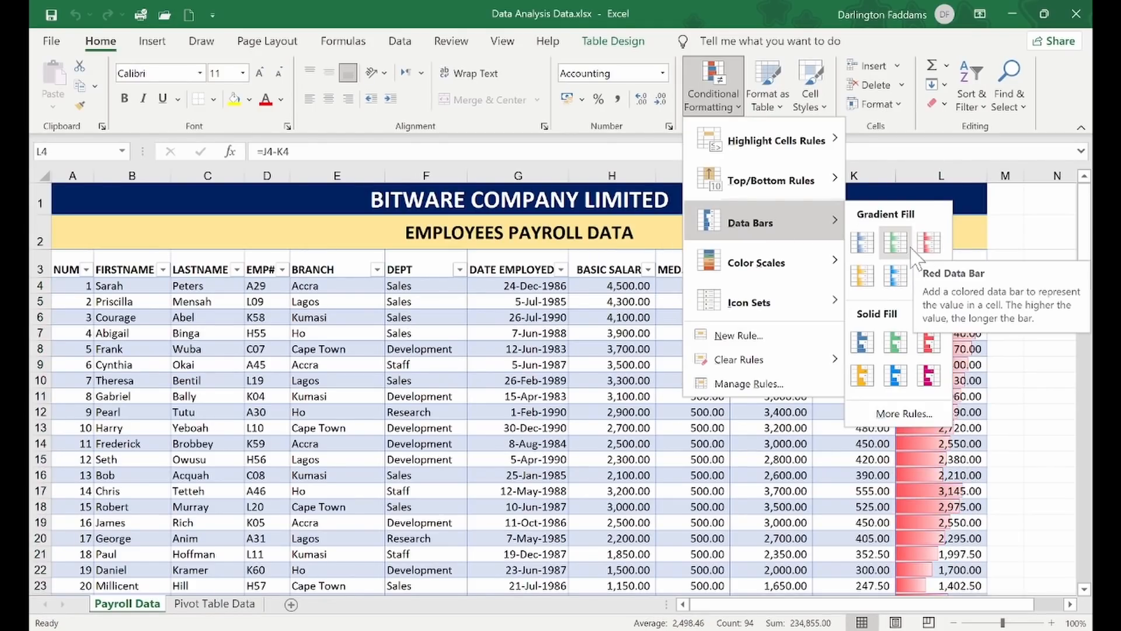
left_click(862, 275)
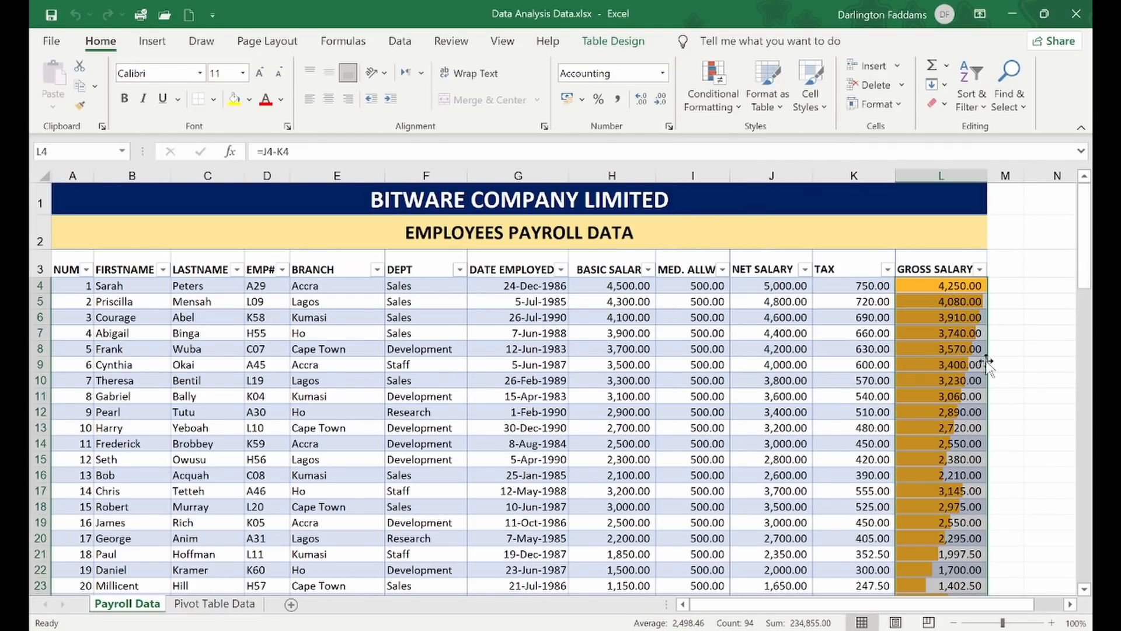
- Examine the data bars along the whole Gross Salary column, comparing the bar lengths with the salary values
left_click(1037, 350)
scroll(1037, 353, "down", 7)
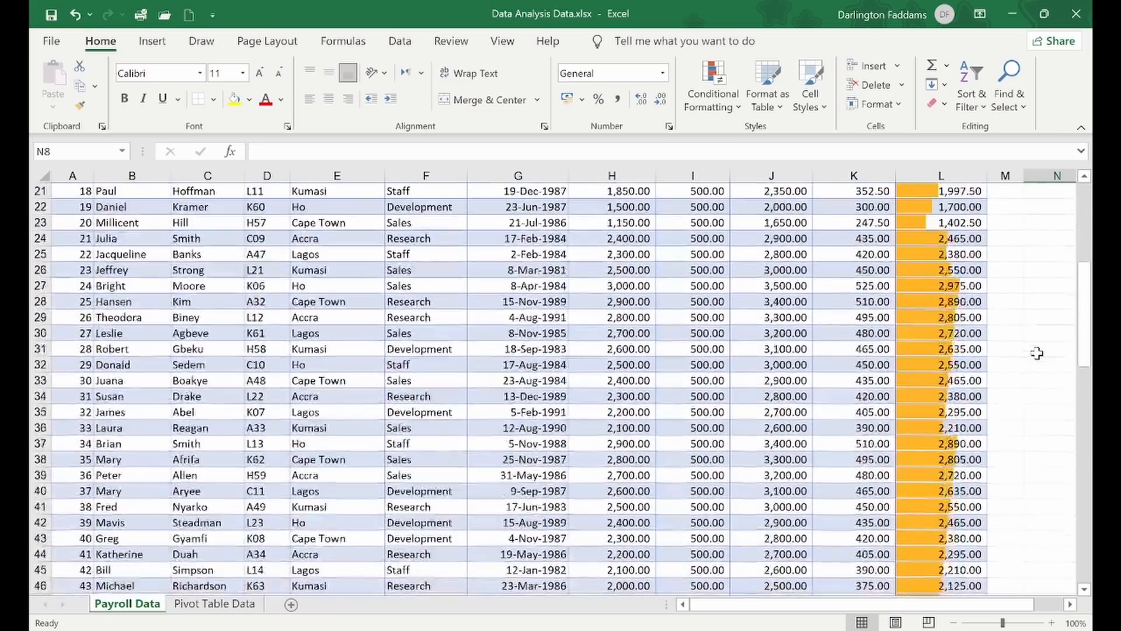
scroll(1037, 353, "down", 7)
scroll(1037, 353, "up", 1)
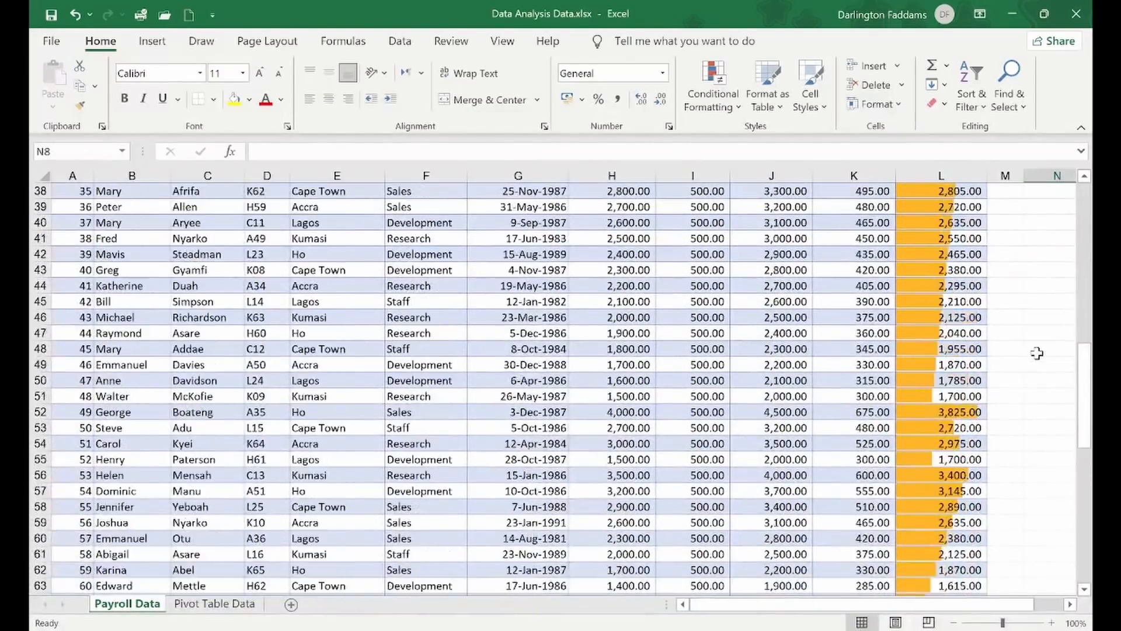
scroll(1037, 353, "up", 12)
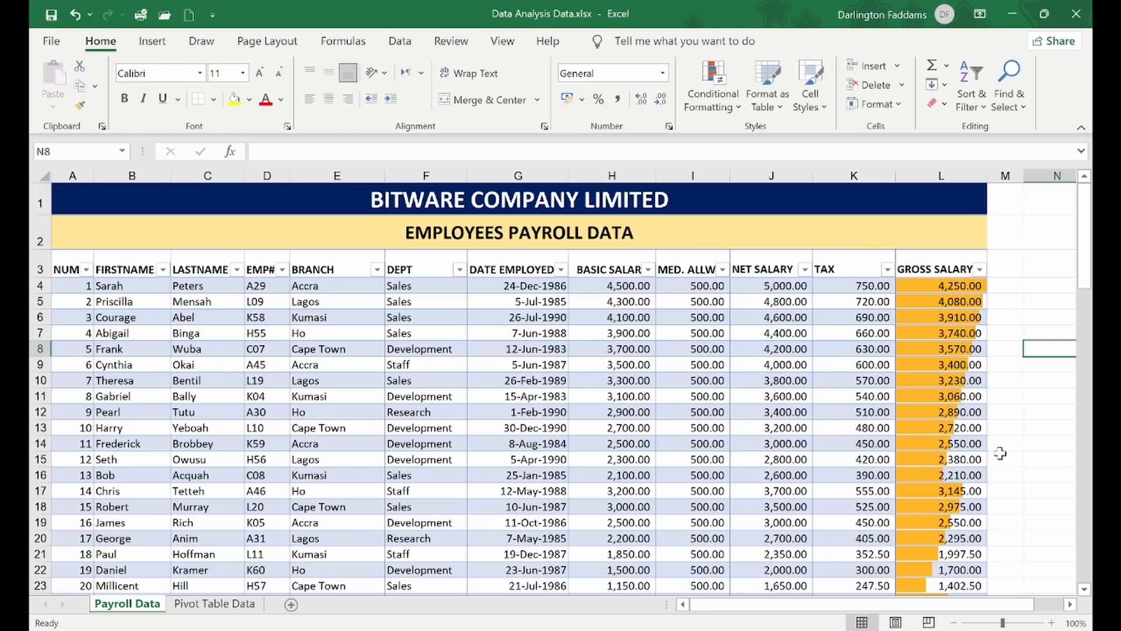
left_click(967, 478)
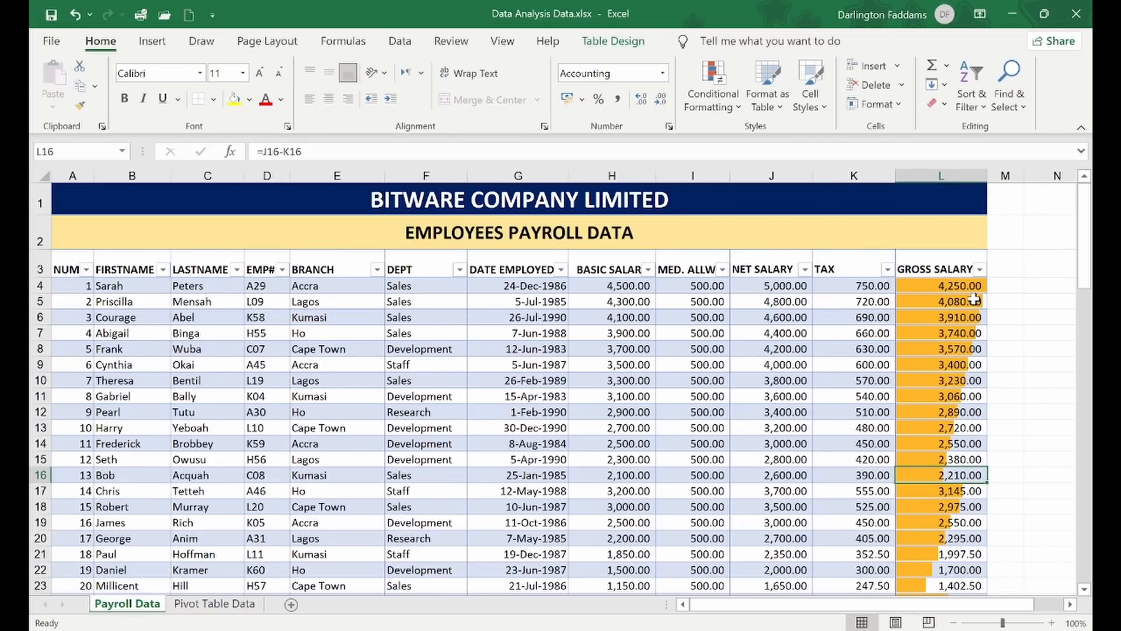
scroll(974, 299, "down", 3)
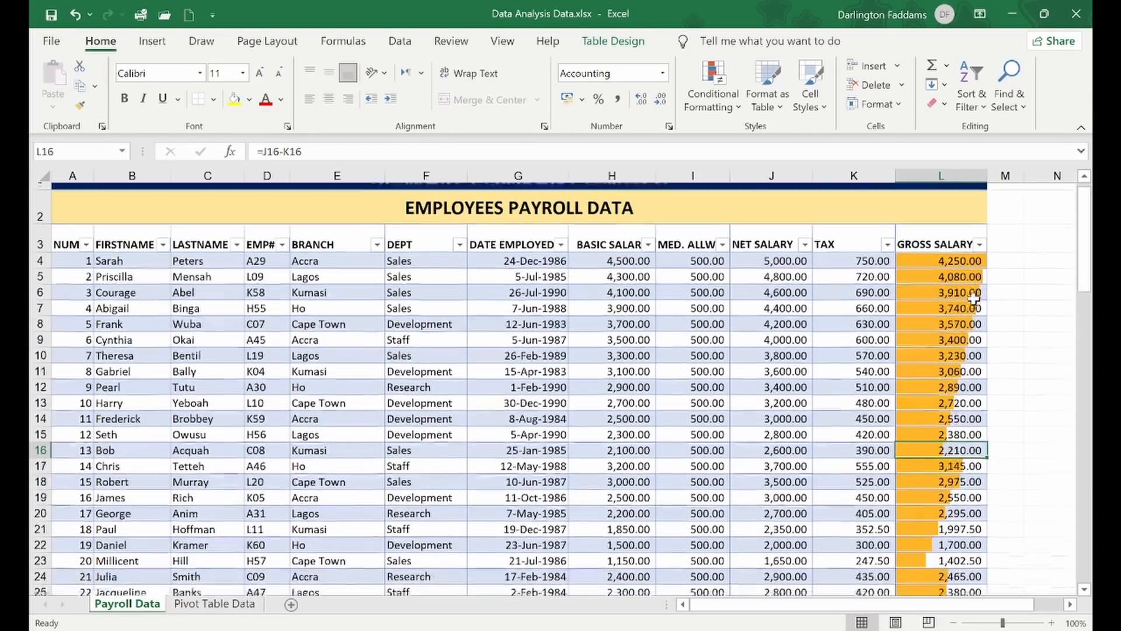
scroll(973, 298, "down", 1)
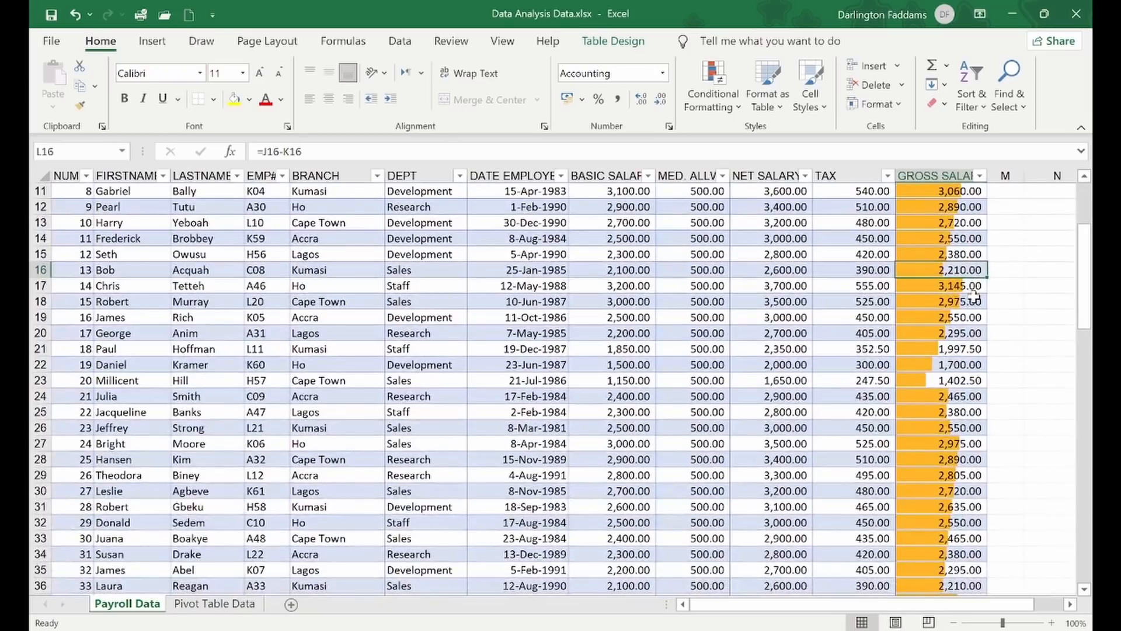
left_click(952, 287)
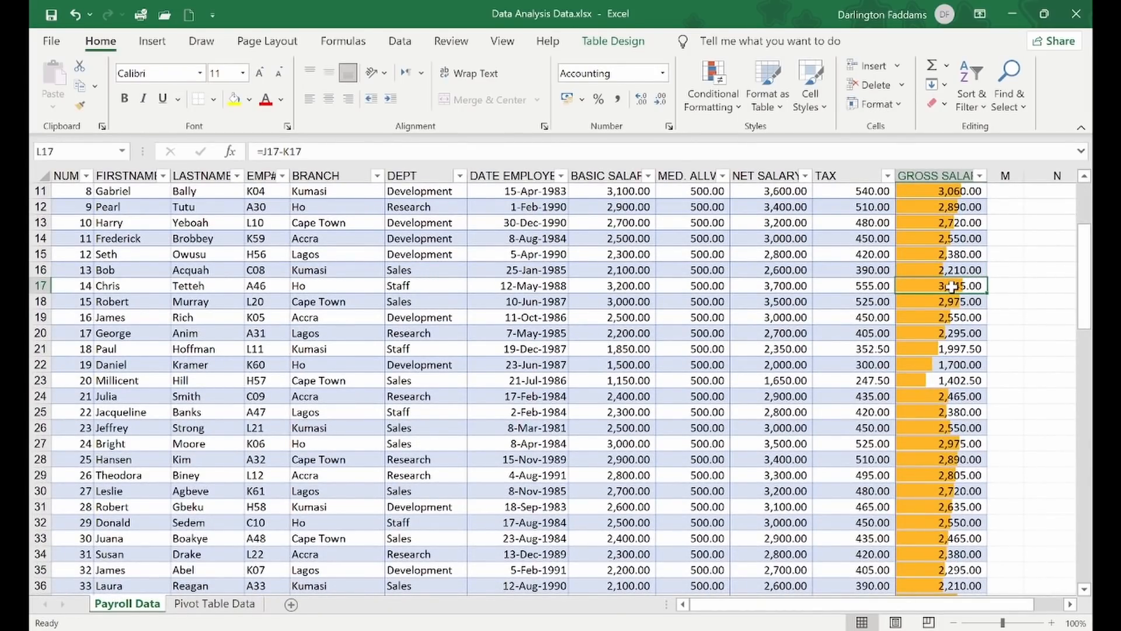
scroll(952, 287, "down", 16)
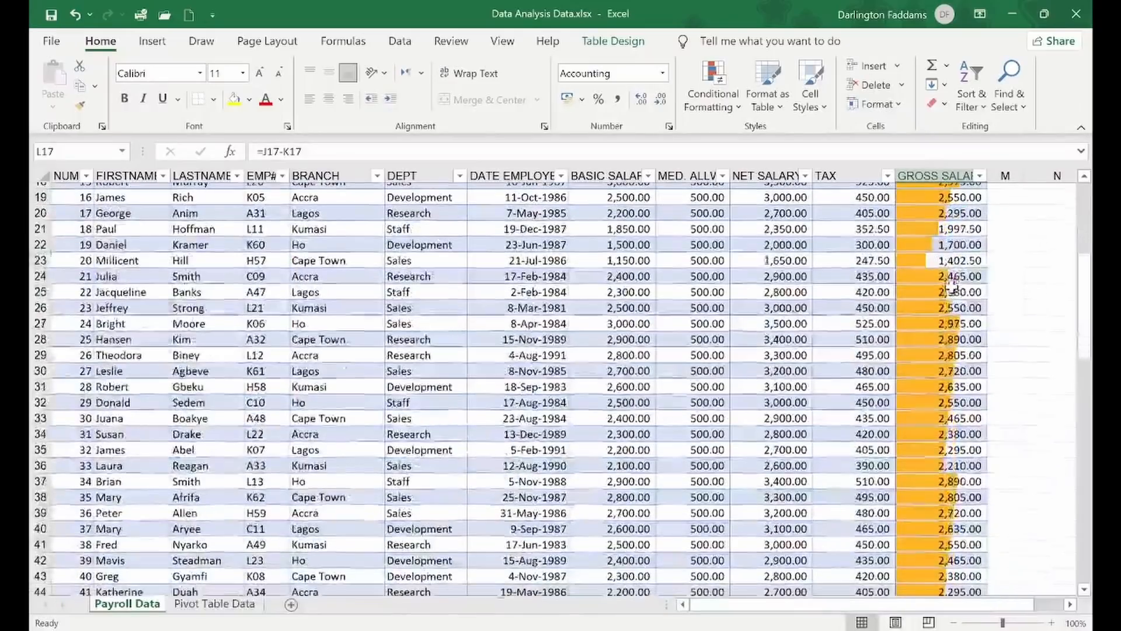
scroll(952, 287, "down", 6)
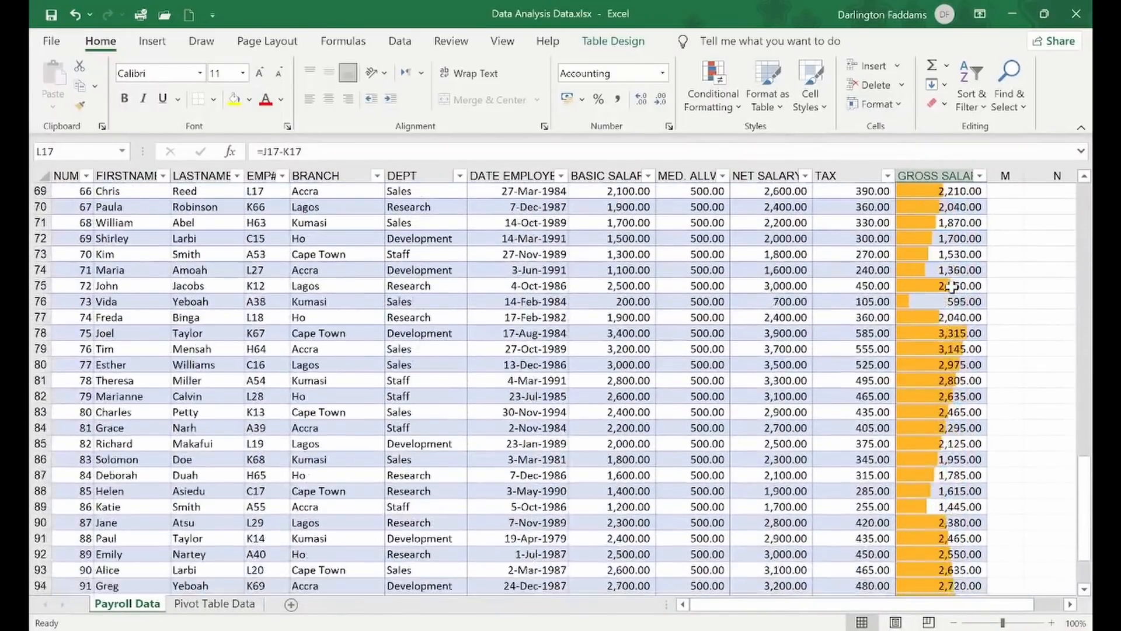
scroll(953, 286, "up", 20)
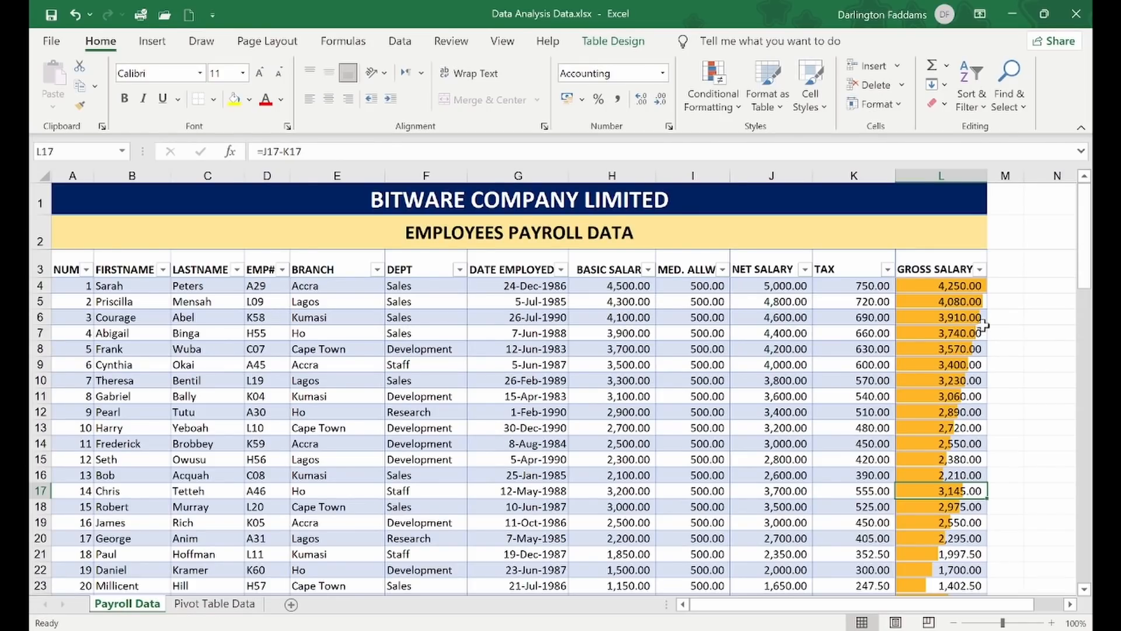
- Select the gross salary values L4:L97, preview the Red - Yellow - Green Color Scale without applying it, and undo the orange data bars
left_click(947, 289)
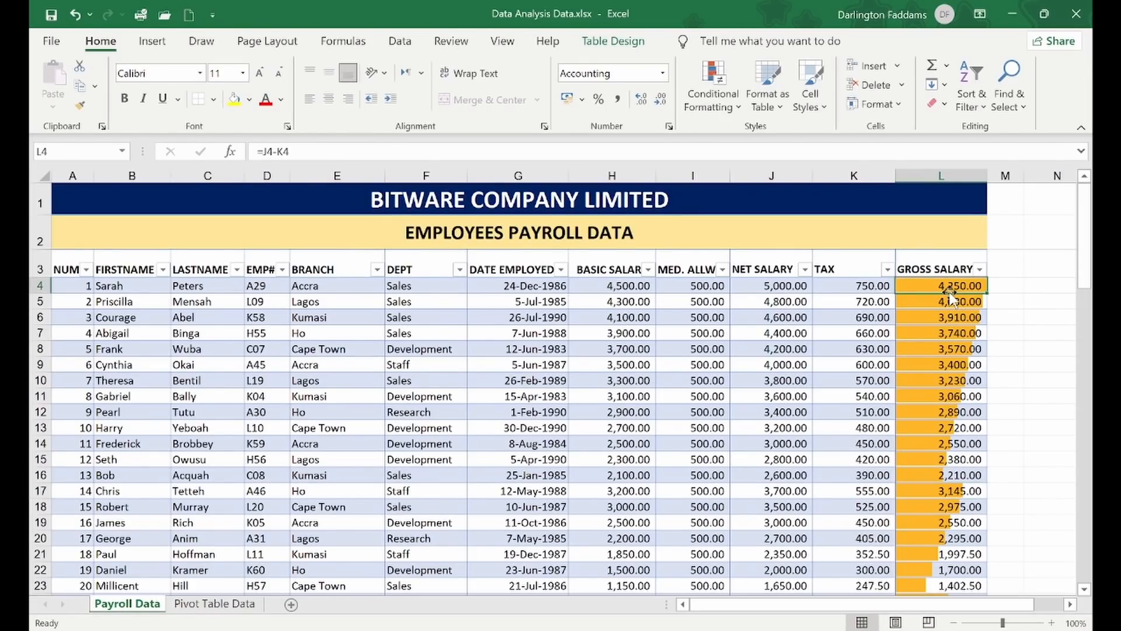
key("ctrl+shift+Down")
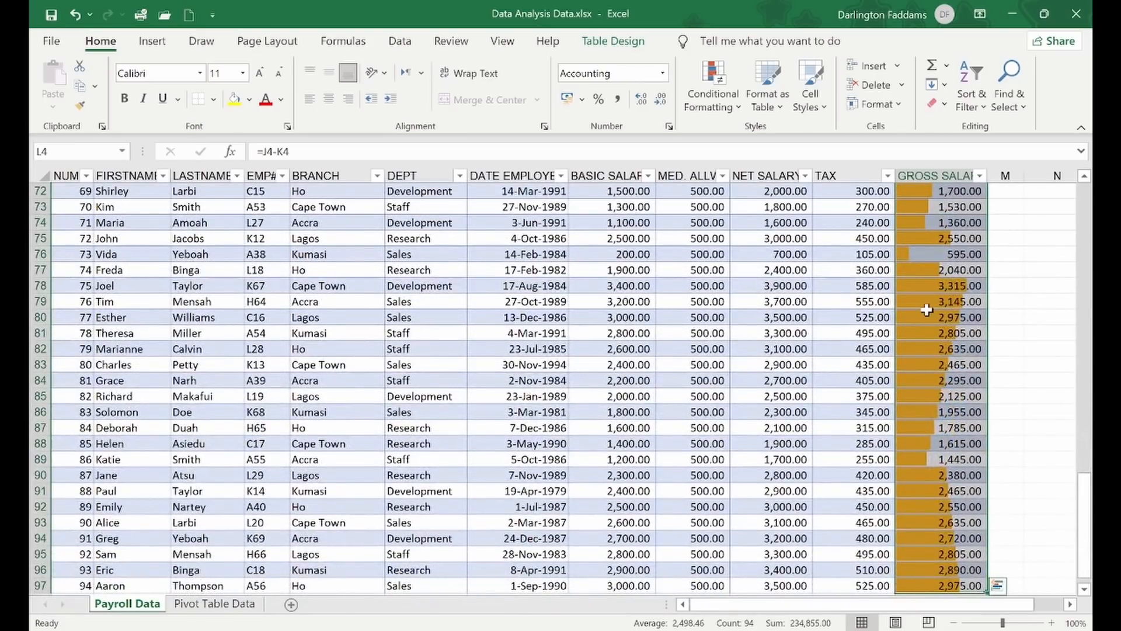
scroll(928, 308, "up", 8)
left_click(713, 88)
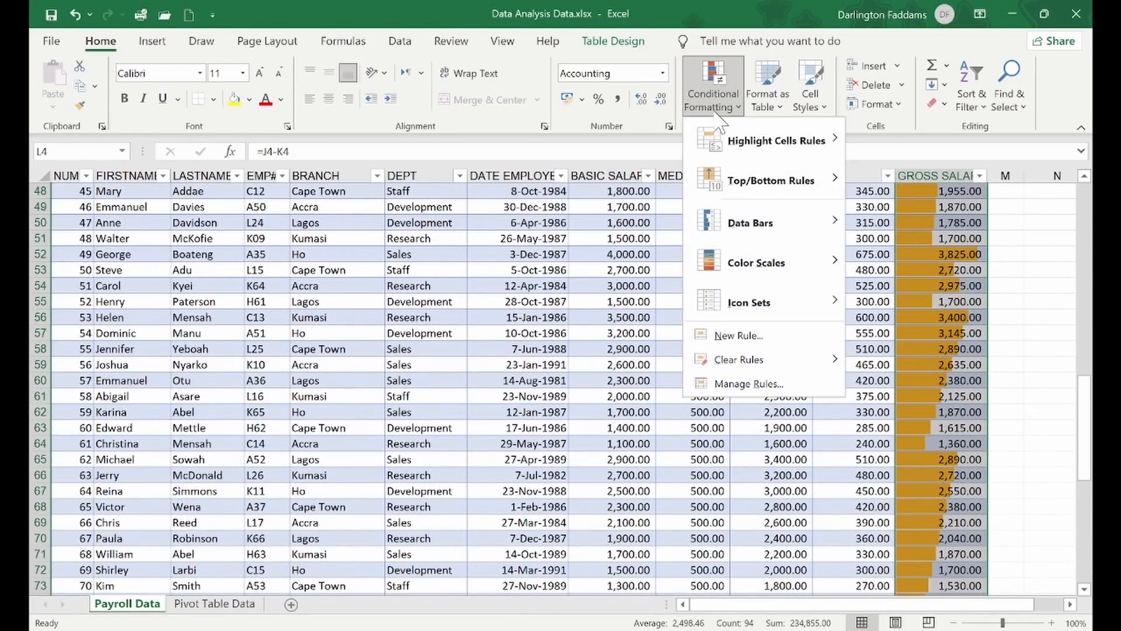
mouse_move(800, 280)
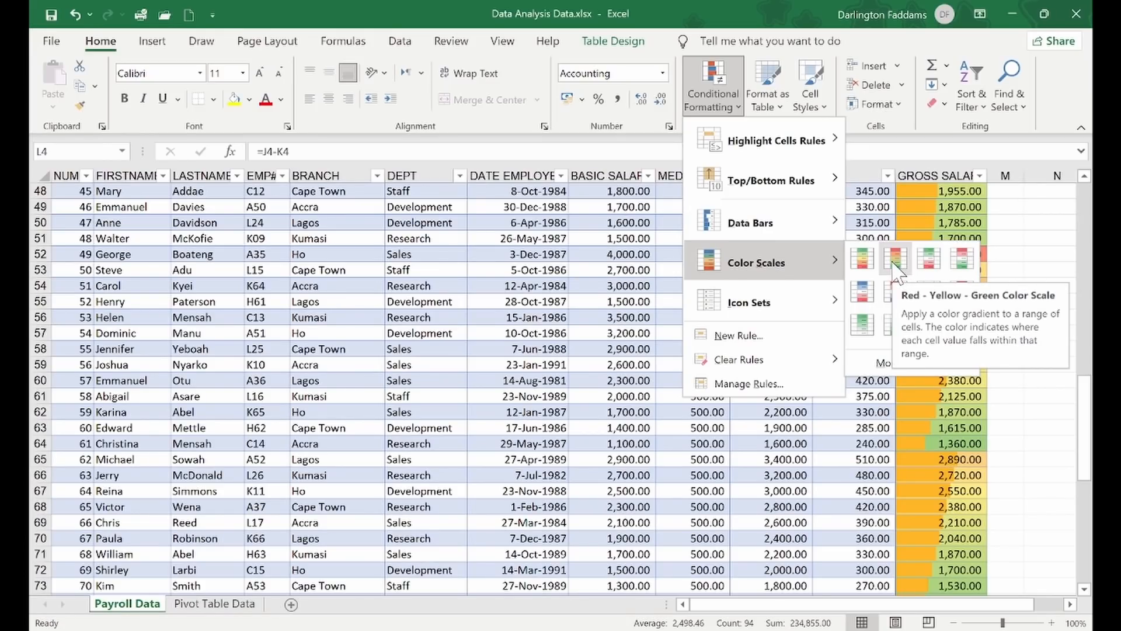
key("Escape")
key("Escape")
scroll(519, 385, "up", 10)
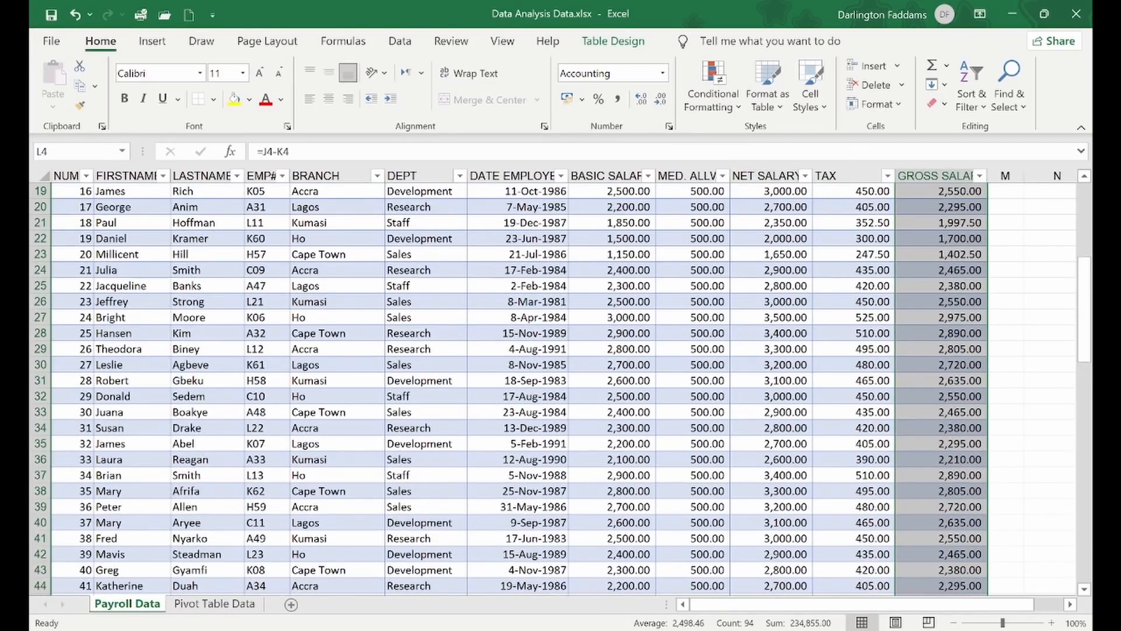
- Apply the green-yellow-red color scale to the selected gross salary values, with green for the highest, and clear the selection
left_click(731, 110)
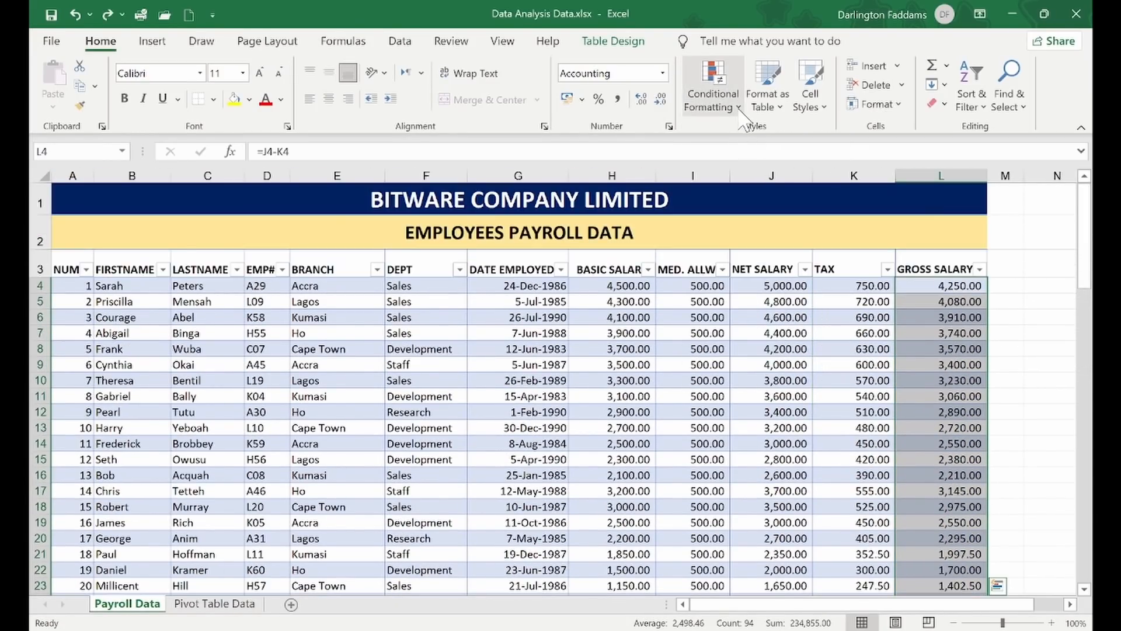
left_click(738, 108)
mouse_move(755, 232)
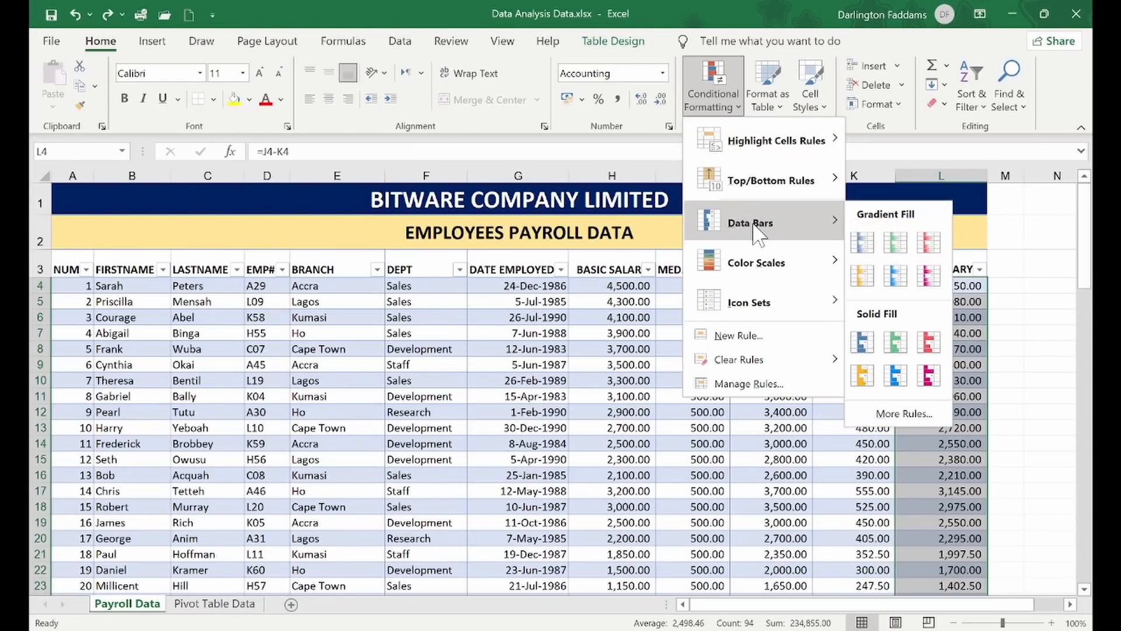
mouse_move(758, 269)
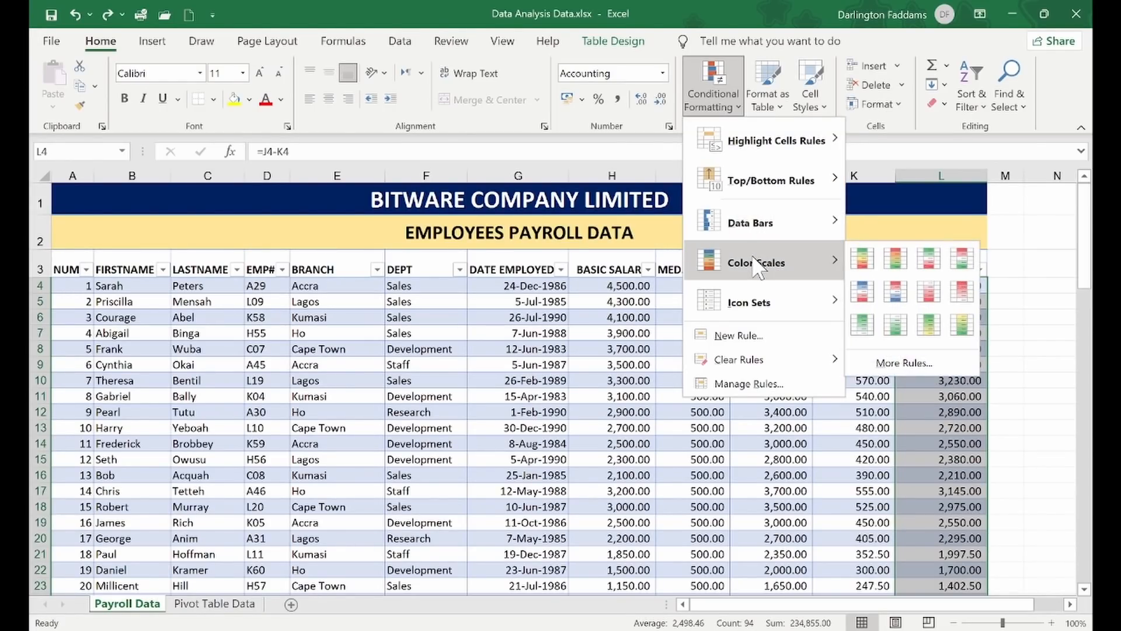
left_click(863, 258)
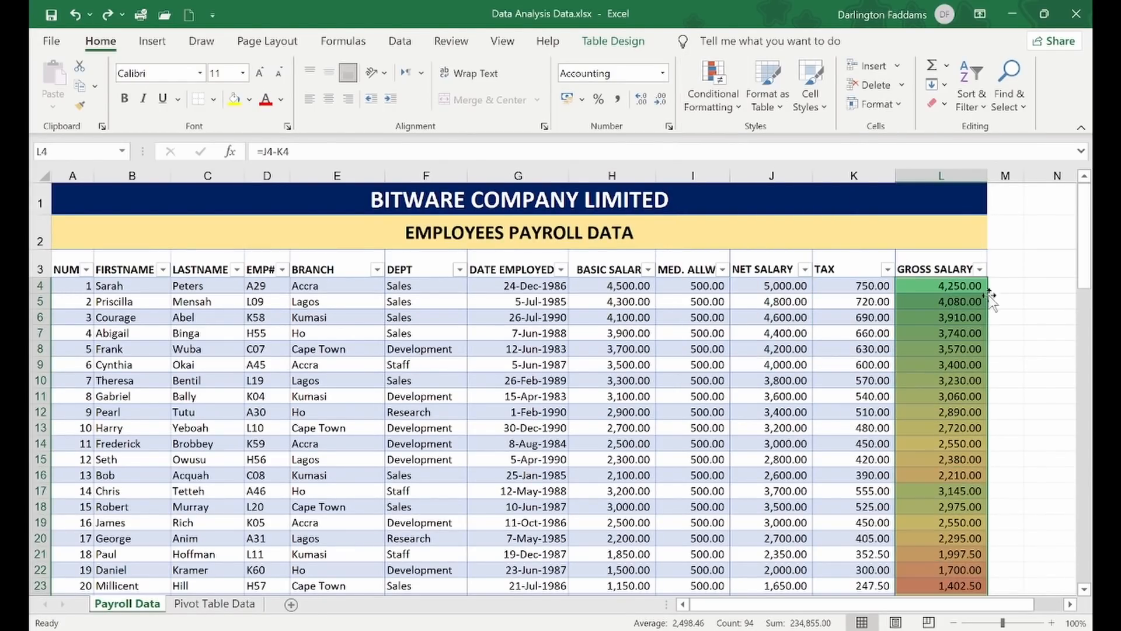
left_click(1011, 303)
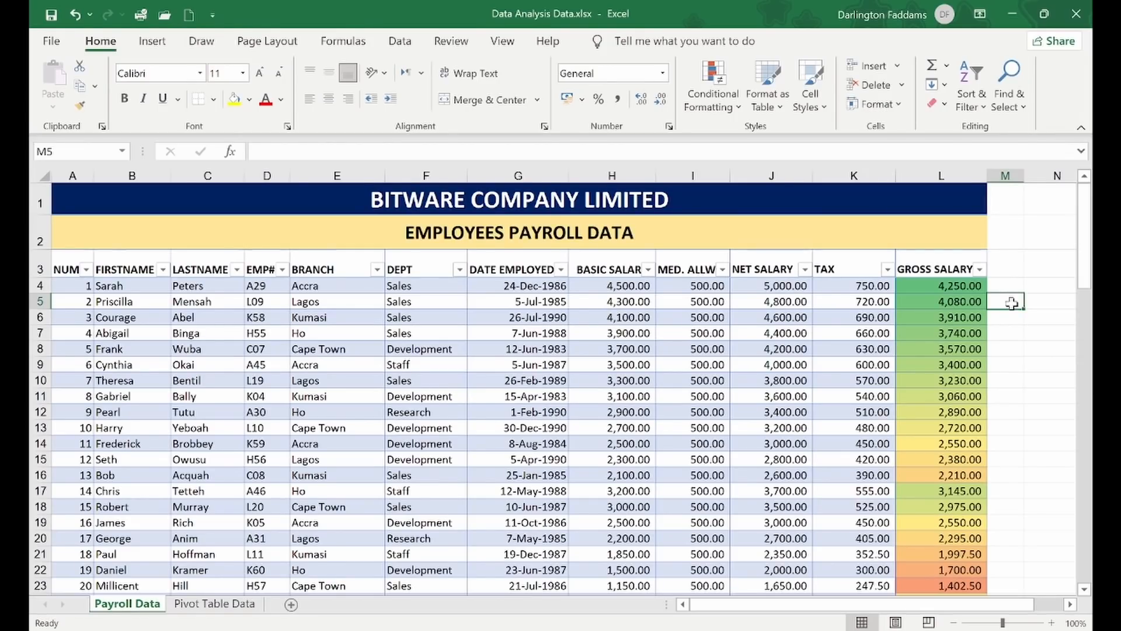
- Compare the color scale shades of high, middle and low gross salaries in the upper rows of the table
left_click(952, 289)
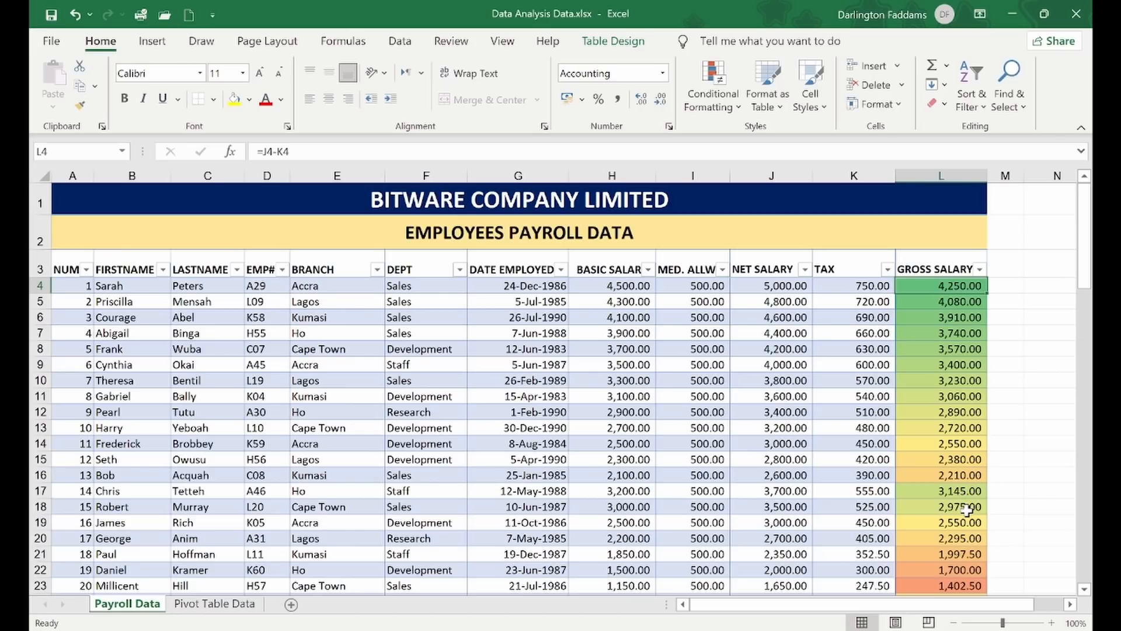
left_click(957, 443)
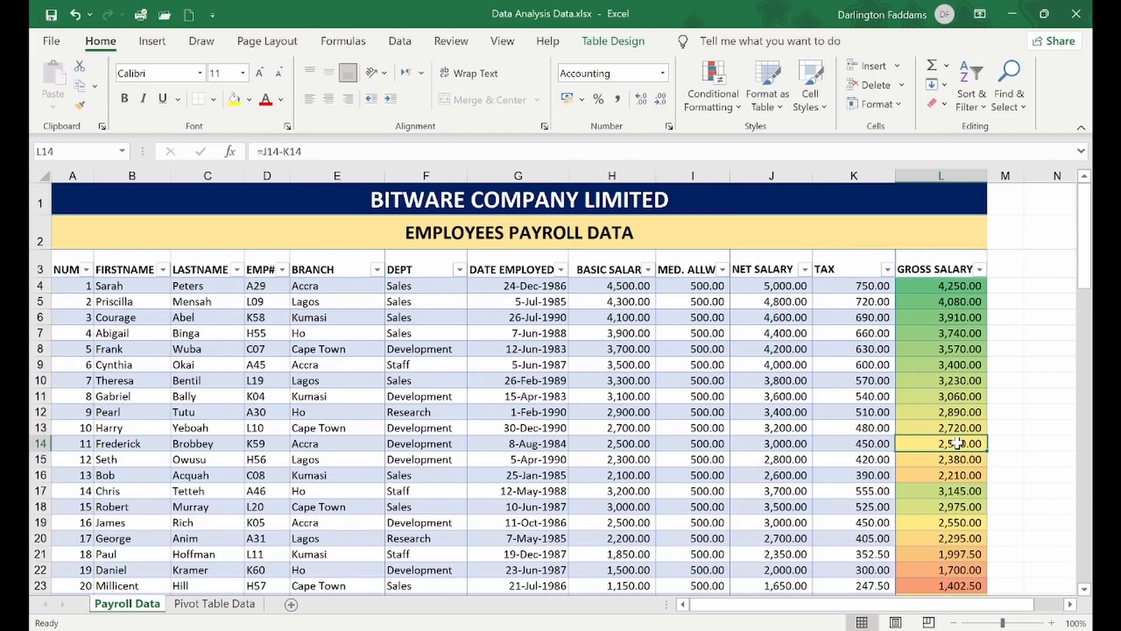
scroll(958, 446, "down", 2)
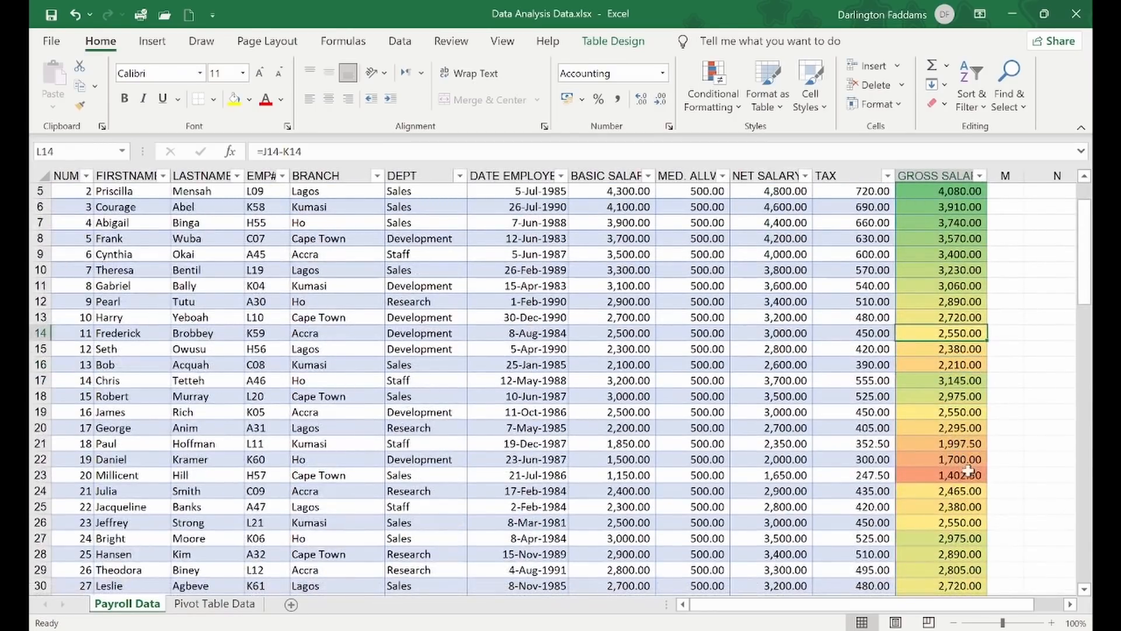
left_click(957, 476)
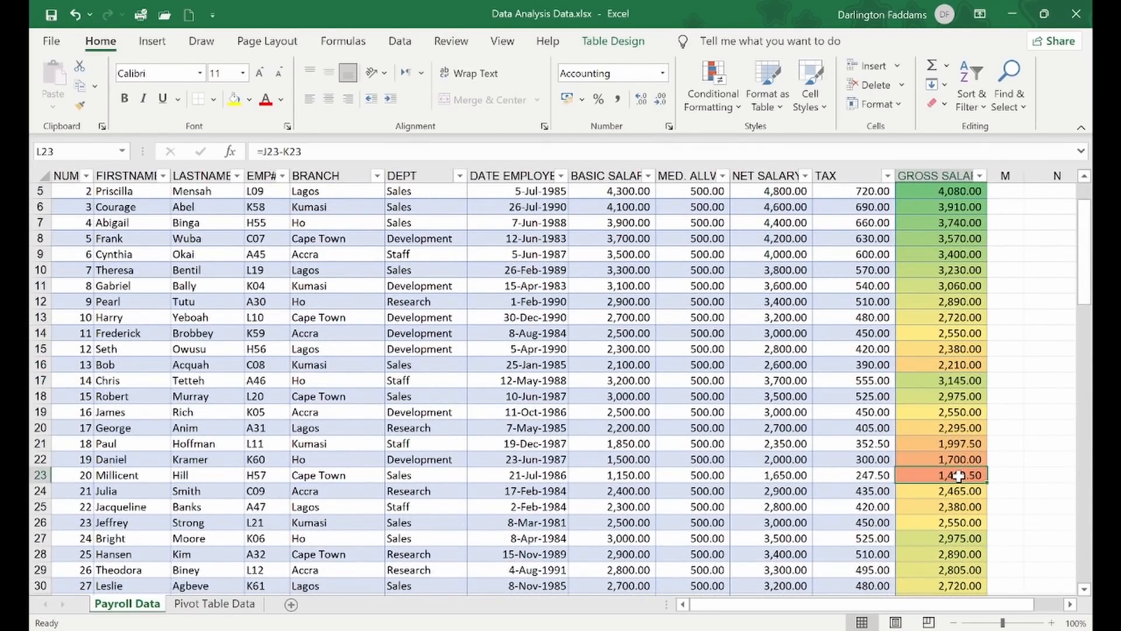
scroll(958, 476, "down", 2)
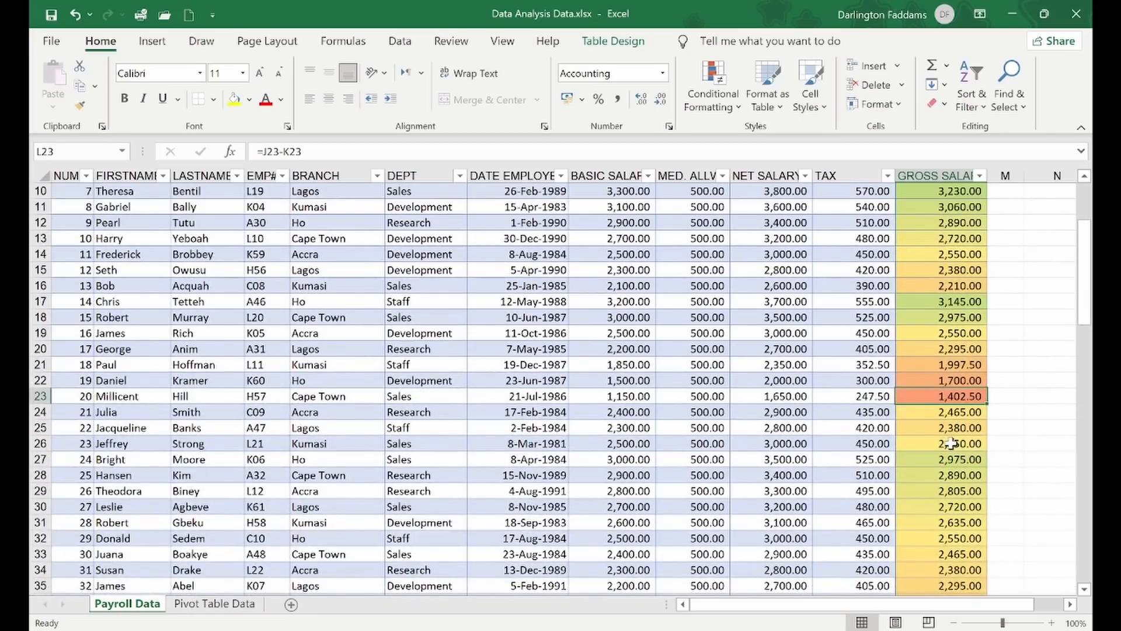
left_click(951, 443)
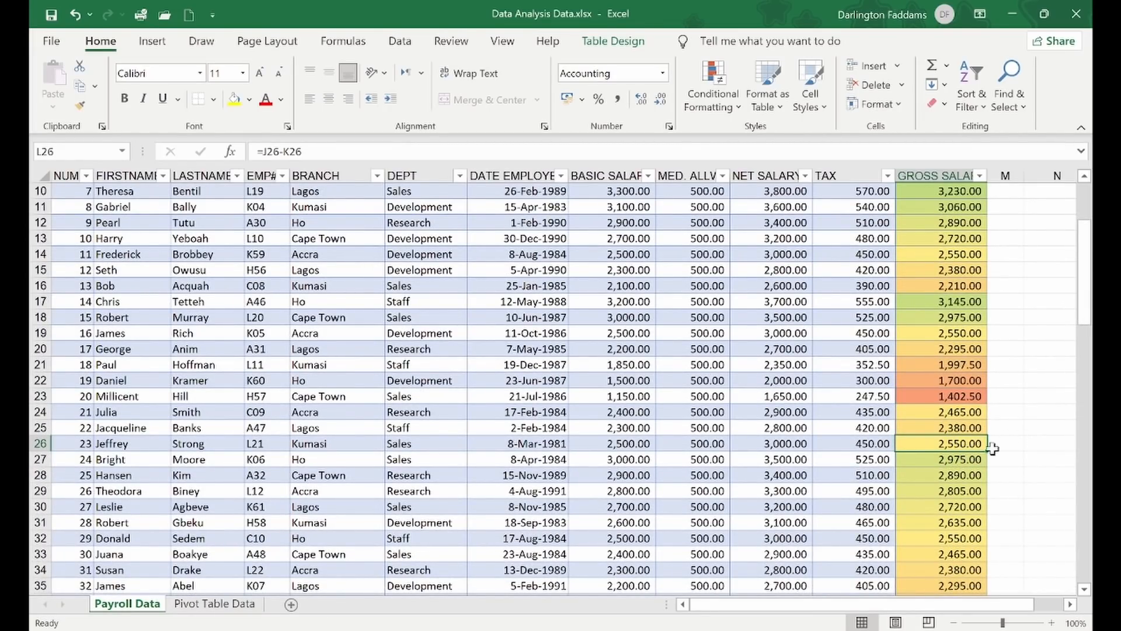
left_click(962, 460)
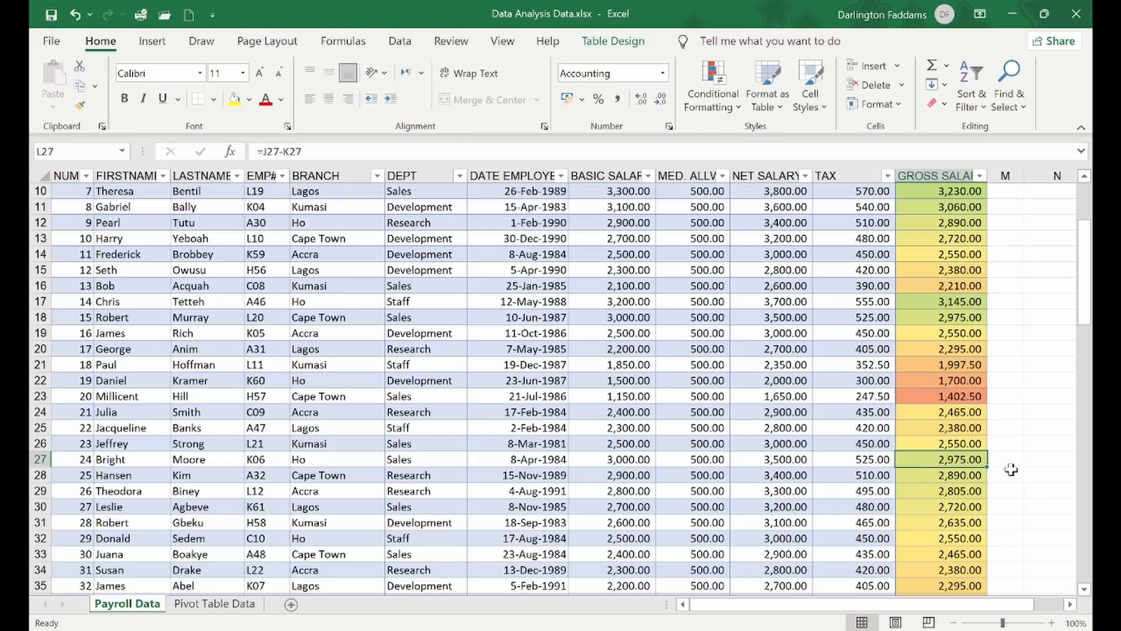
left_click(1003, 469)
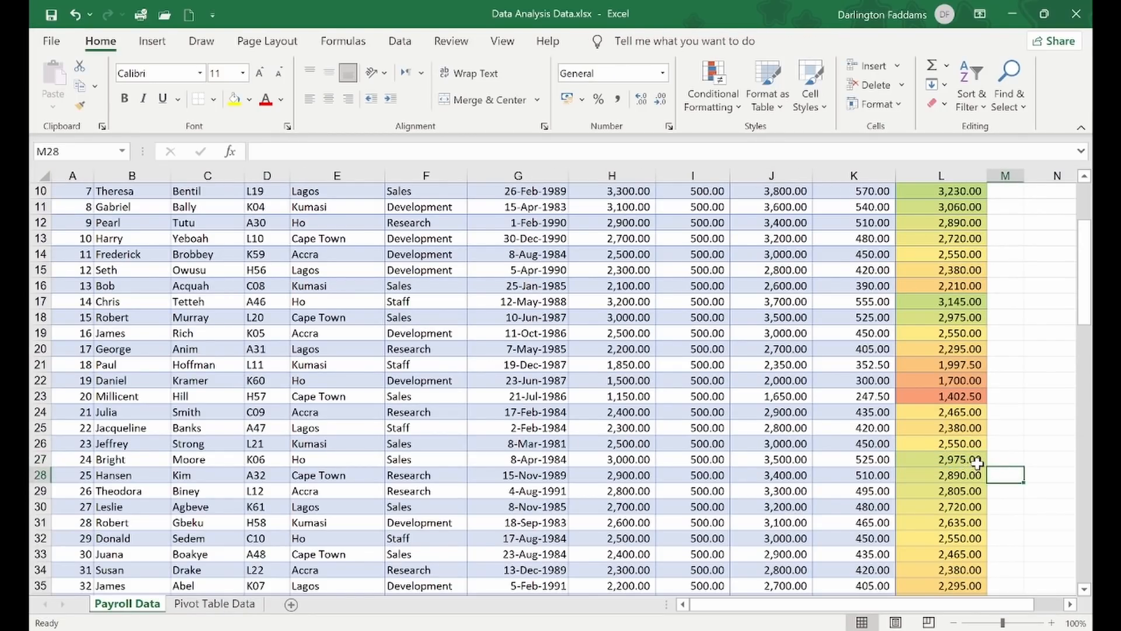
- Examine the color scale down the rest of the Gross Salary column to row 97, checking the lowest salary's shade
scroll(1017, 423, "down", 9)
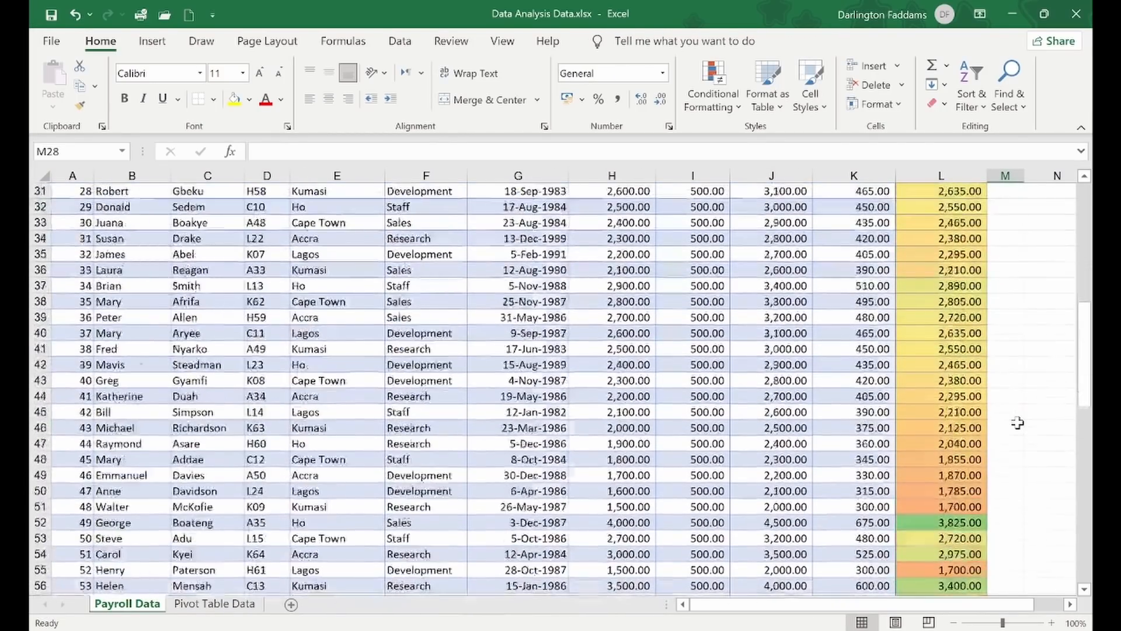
scroll(1017, 423, "down", 9)
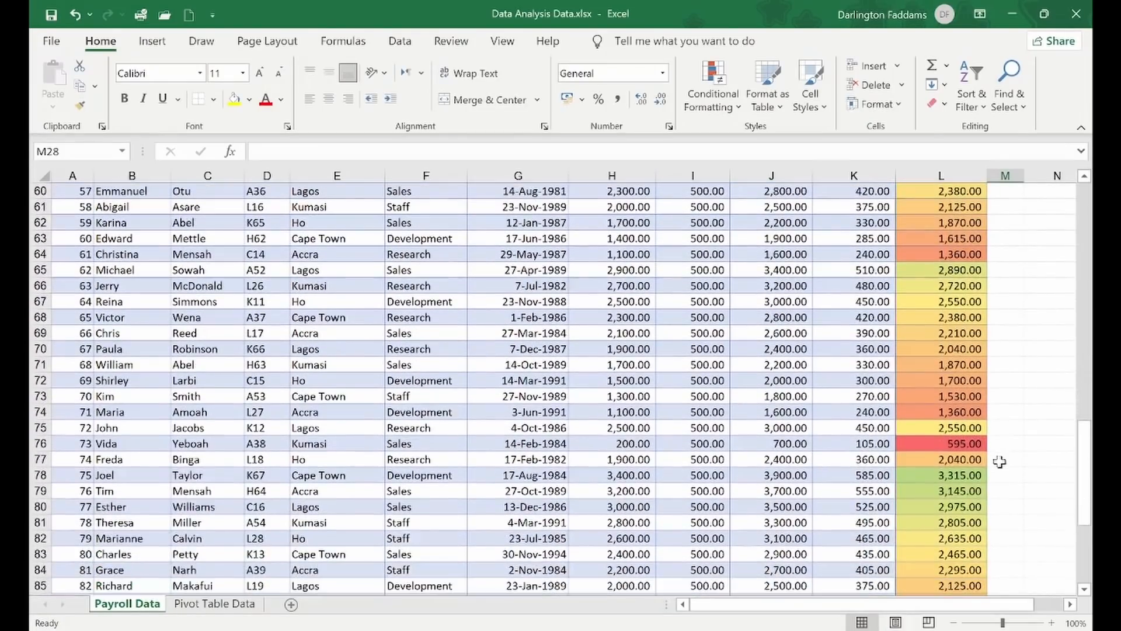
scroll(999, 461, "down", 3)
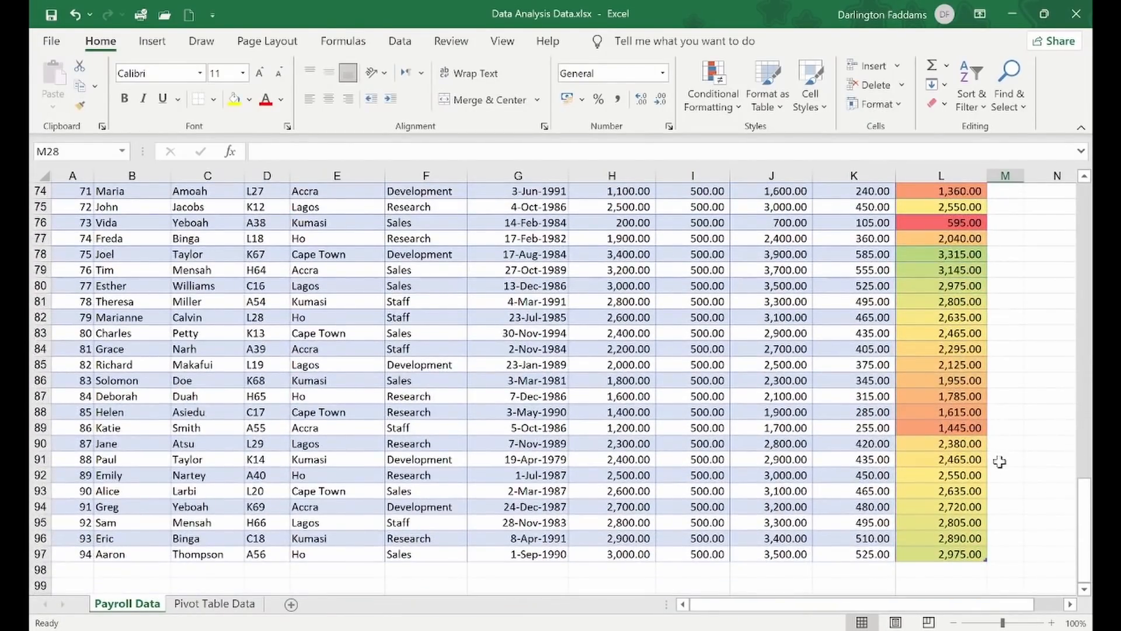
left_click(960, 225)
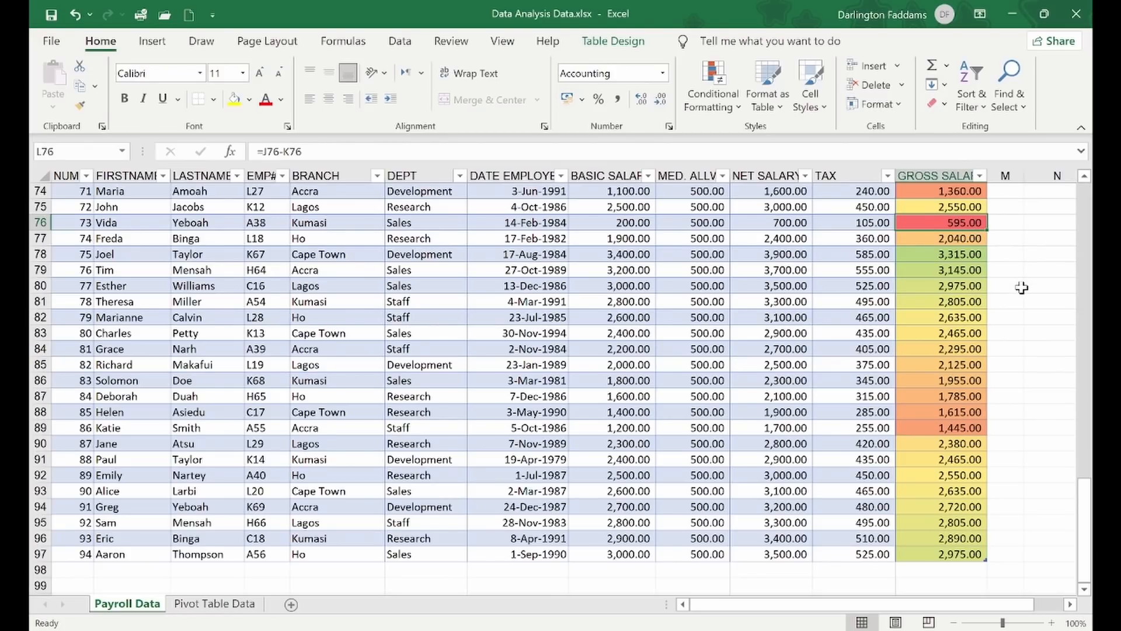
scroll(1022, 287, "up", 3)
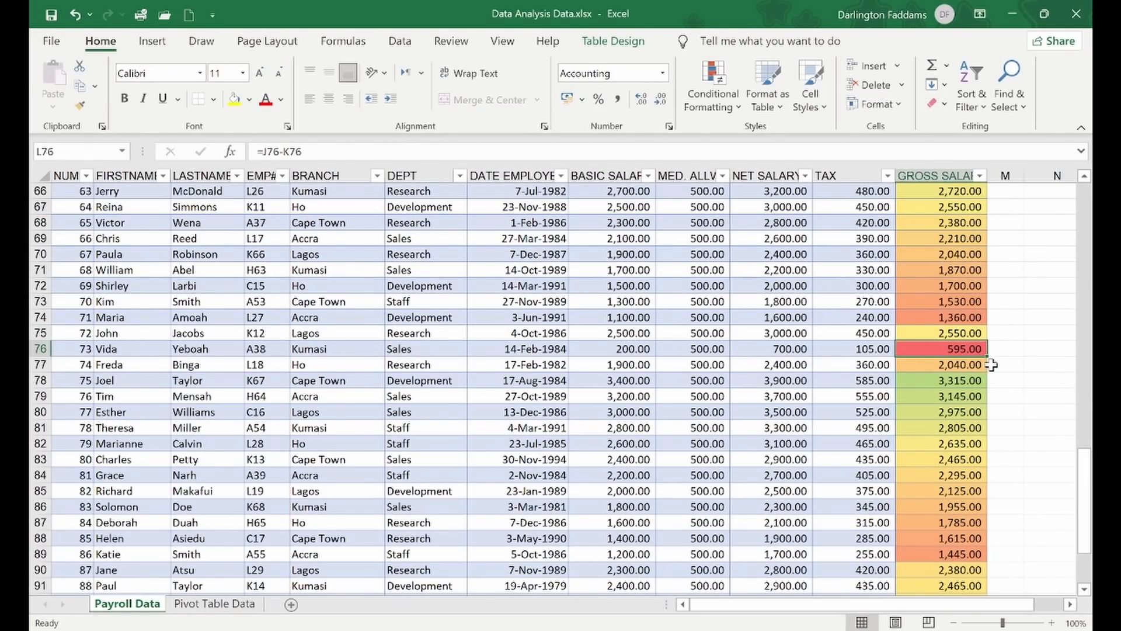
scroll(993, 363, "up", 20)
- Clear the conditional formatting rules from the entire sheet to remove the color scale
left_click(1029, 379)
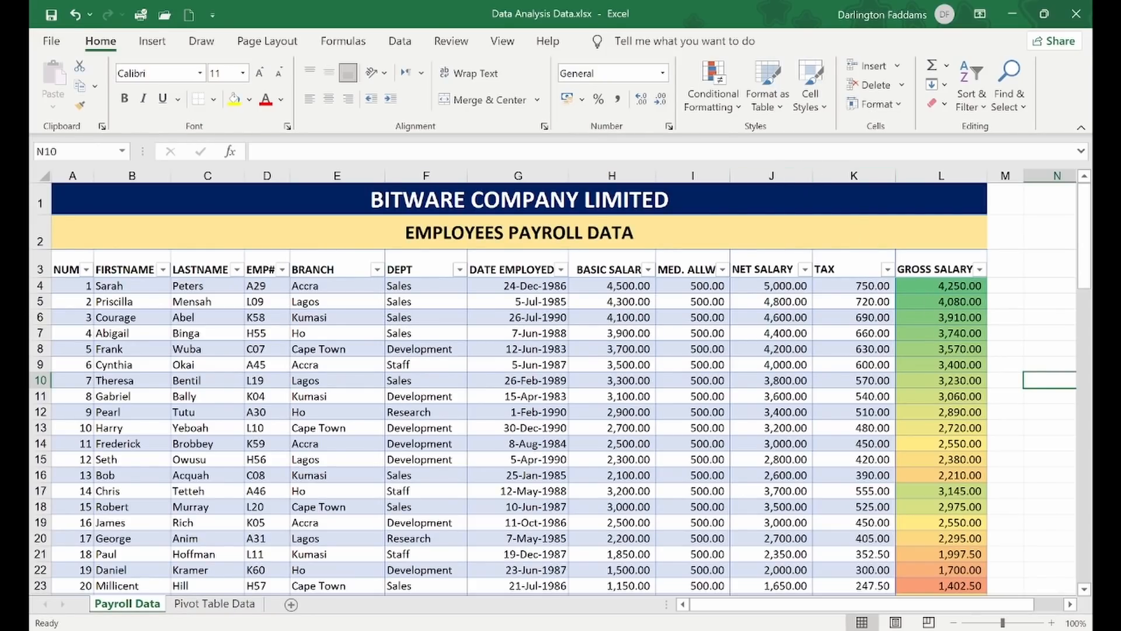
left_click(713, 94)
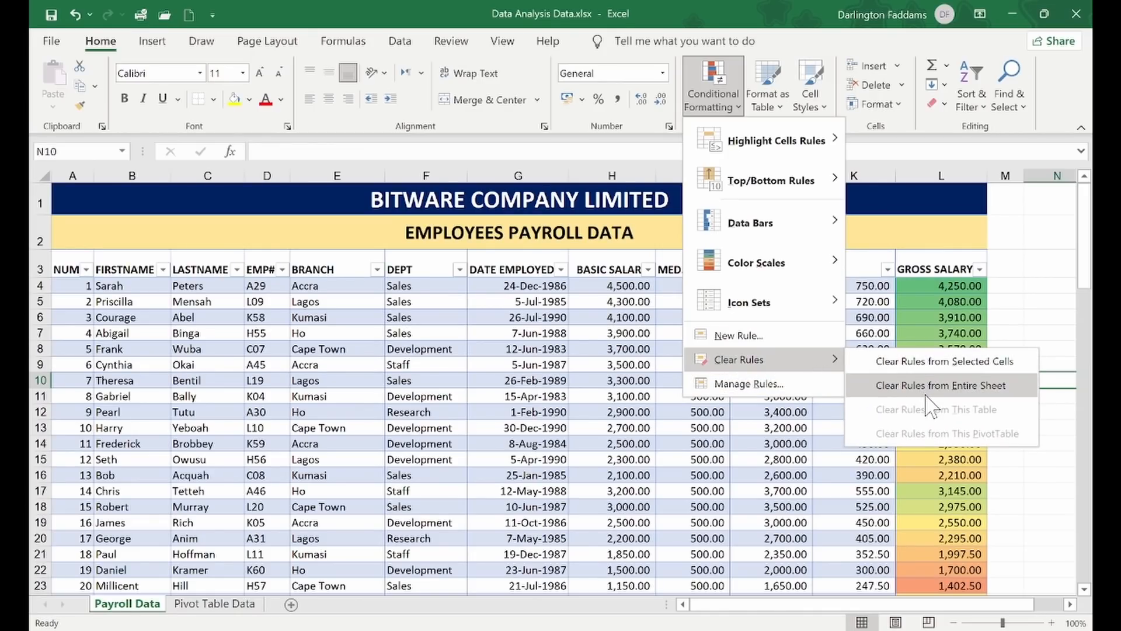
left_click(933, 387)
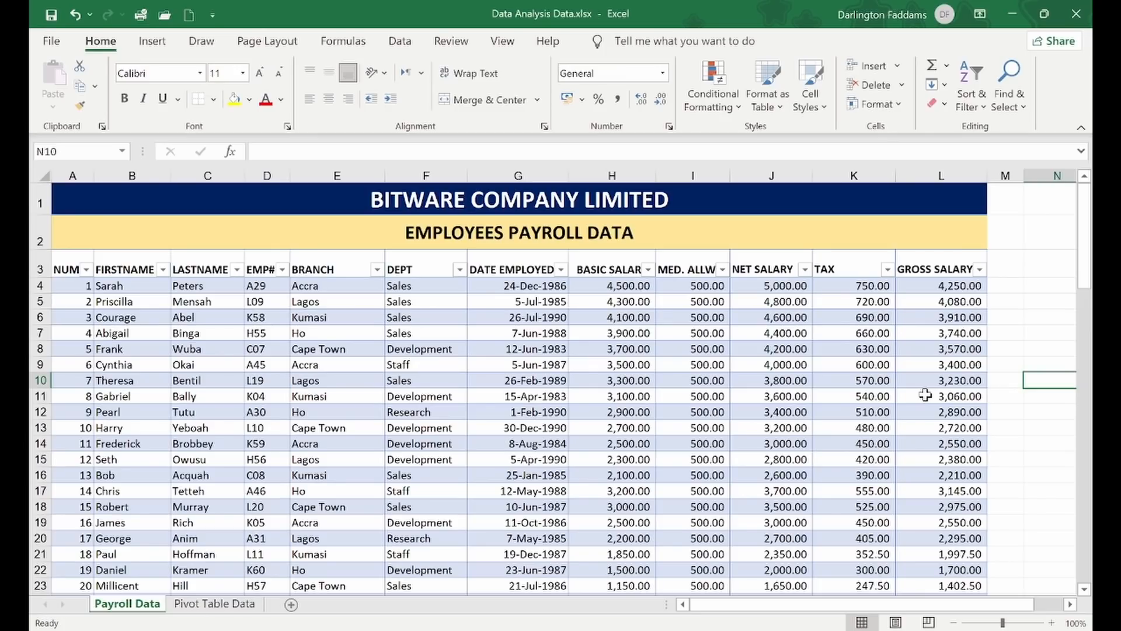
left_click(1032, 409)
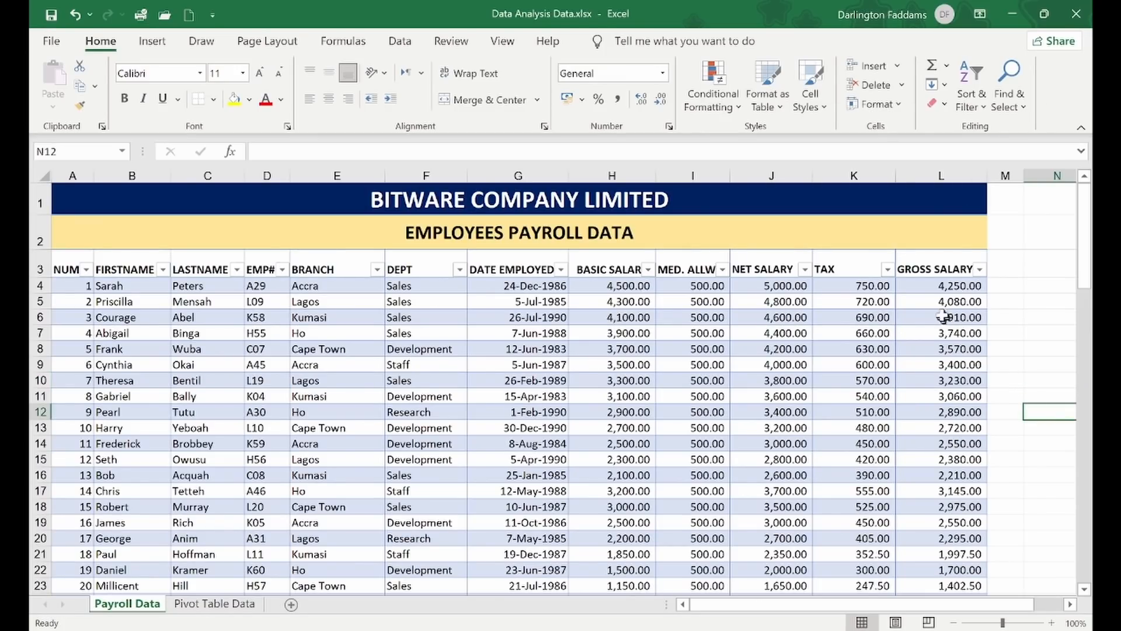
- Apply the icon set of unrimmed green, yellow and red circles to gross salary values L4:L97, and clear the selection
left_click(930, 290)
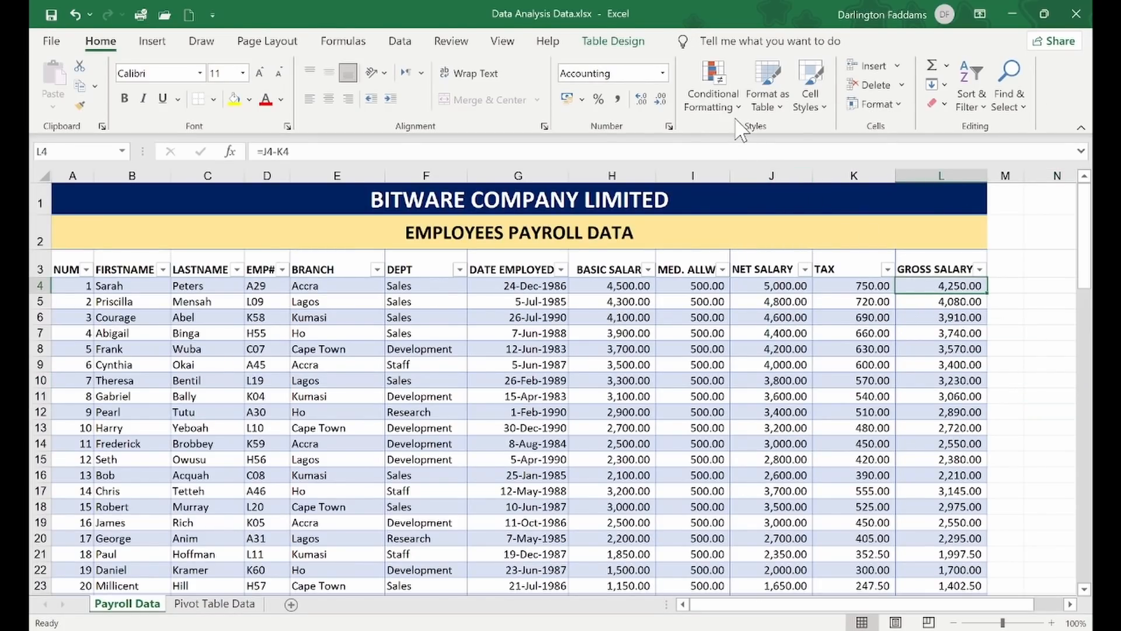
key("ctrl+shift+Down")
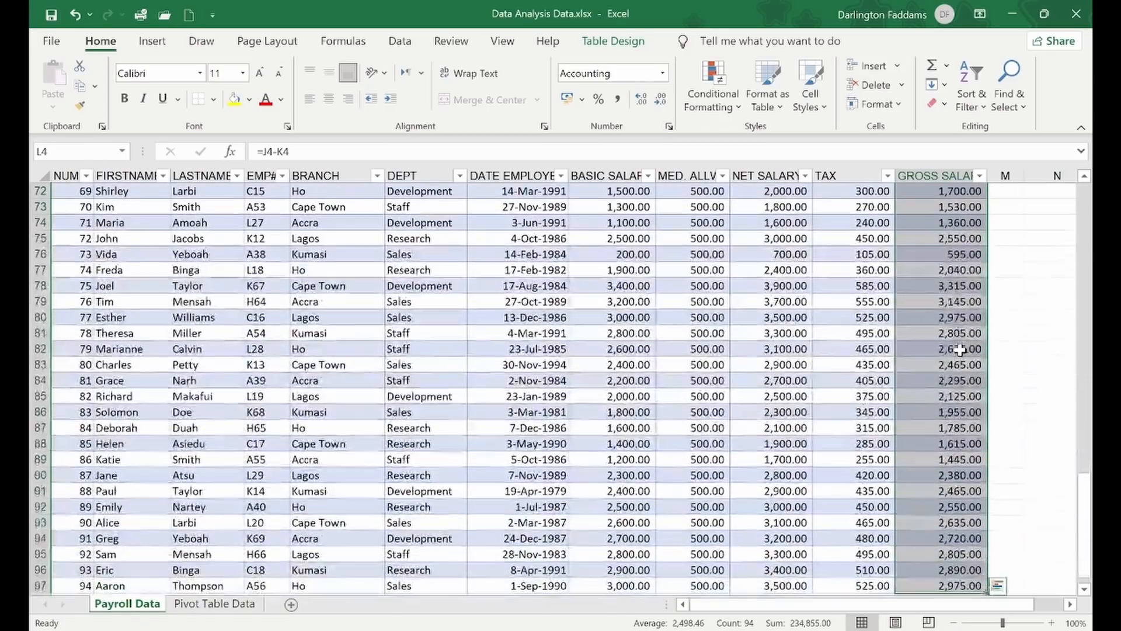
scroll(974, 338, "up", 9)
scroll(974, 338, "up", 12)
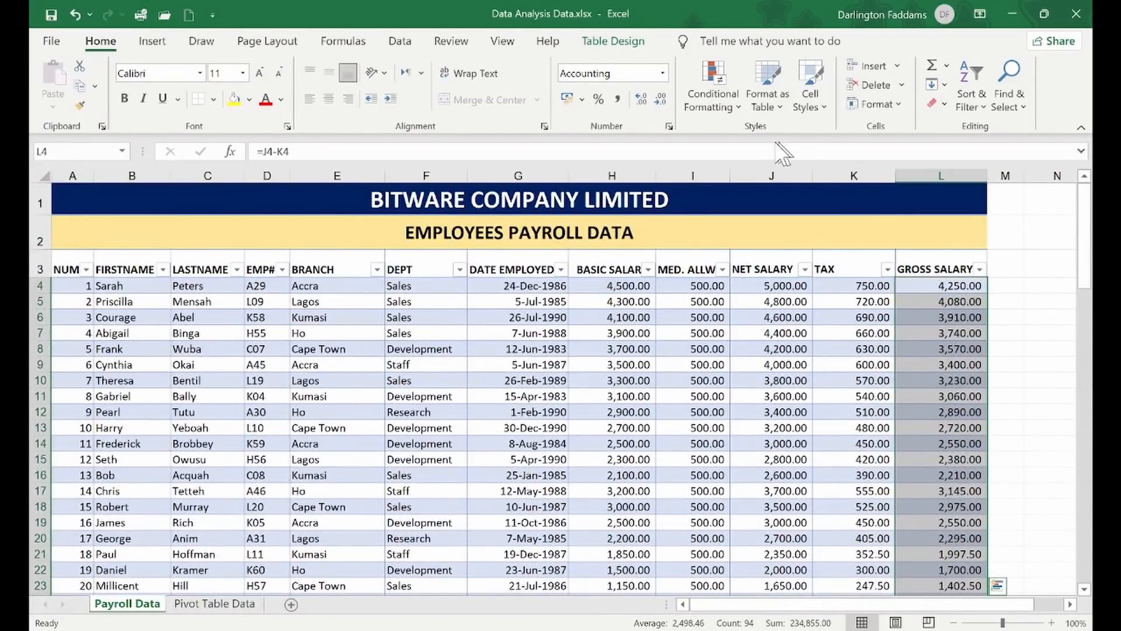
left_click(730, 111)
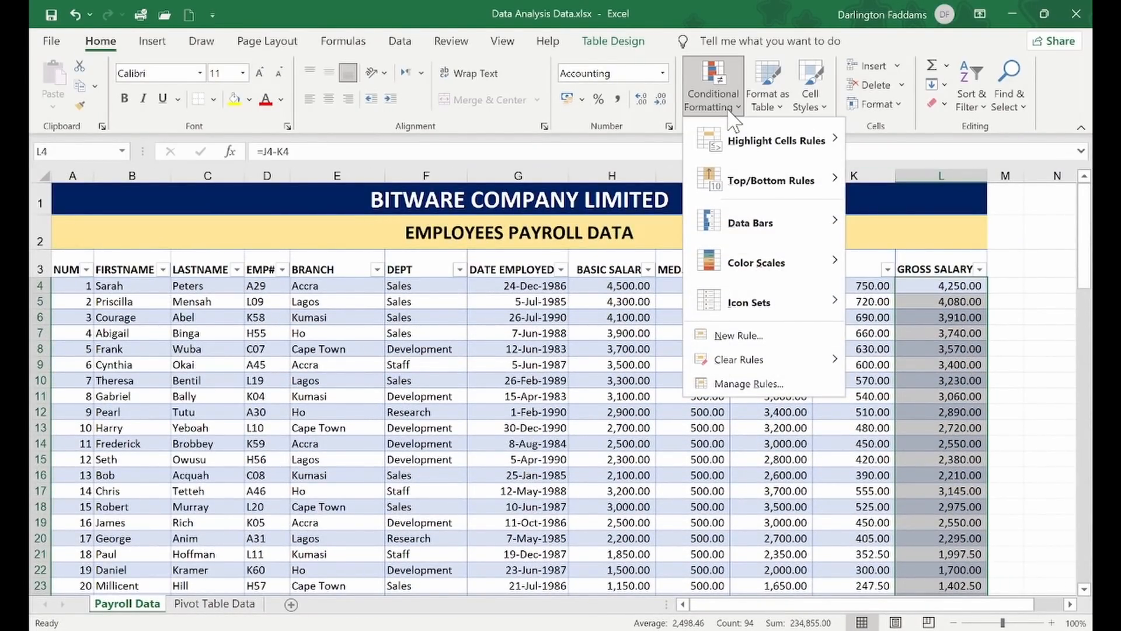
mouse_move(809, 320)
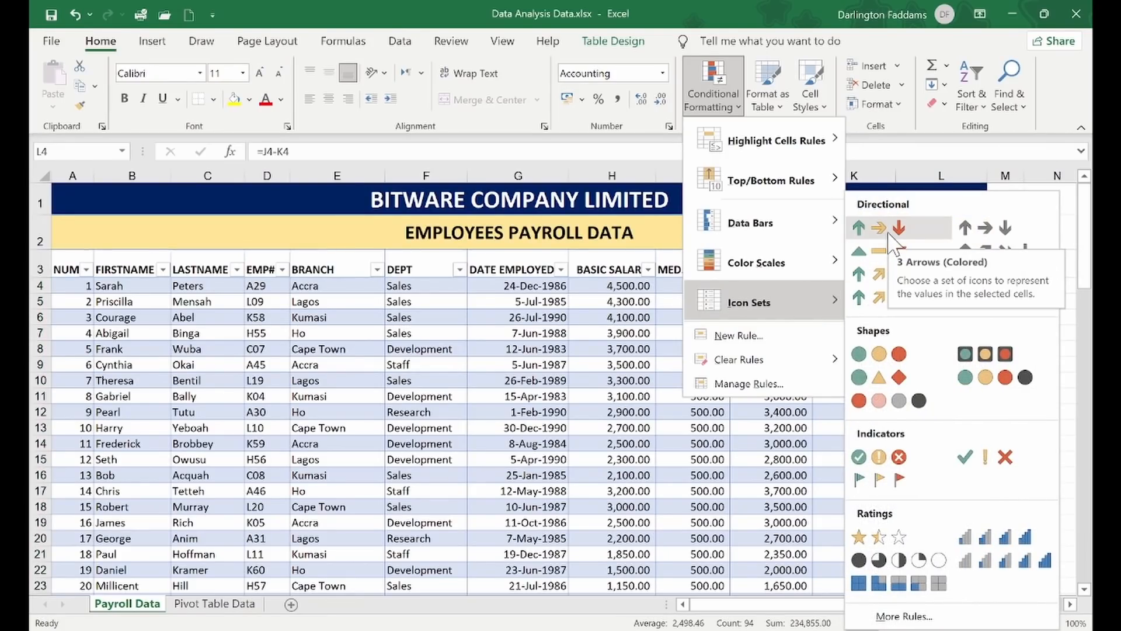
left_click(883, 352)
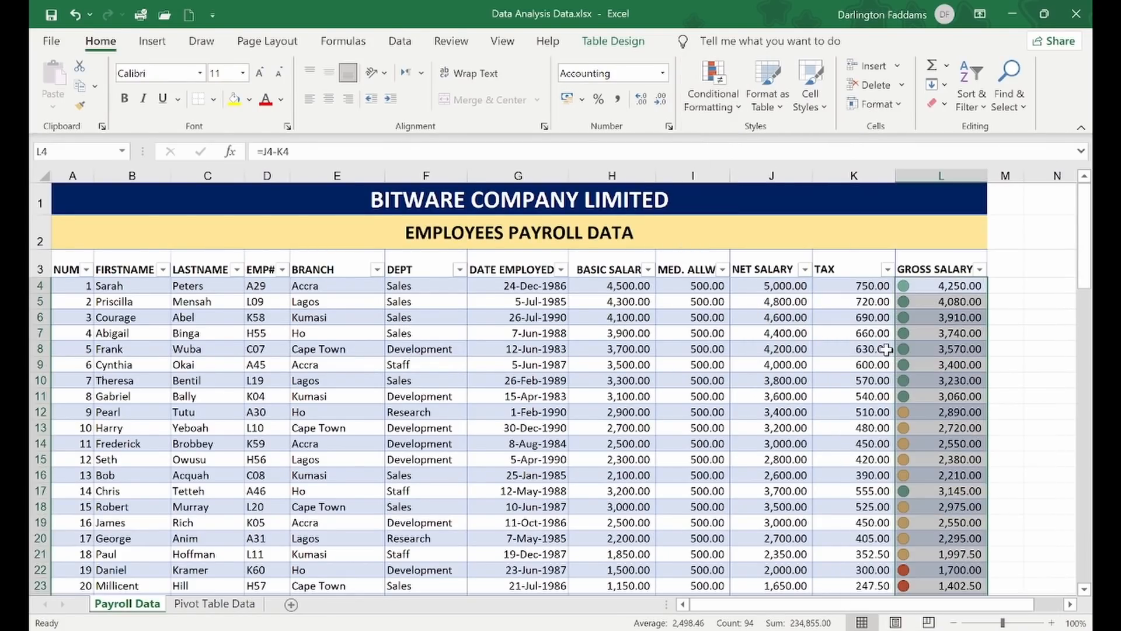
left_click(1013, 355)
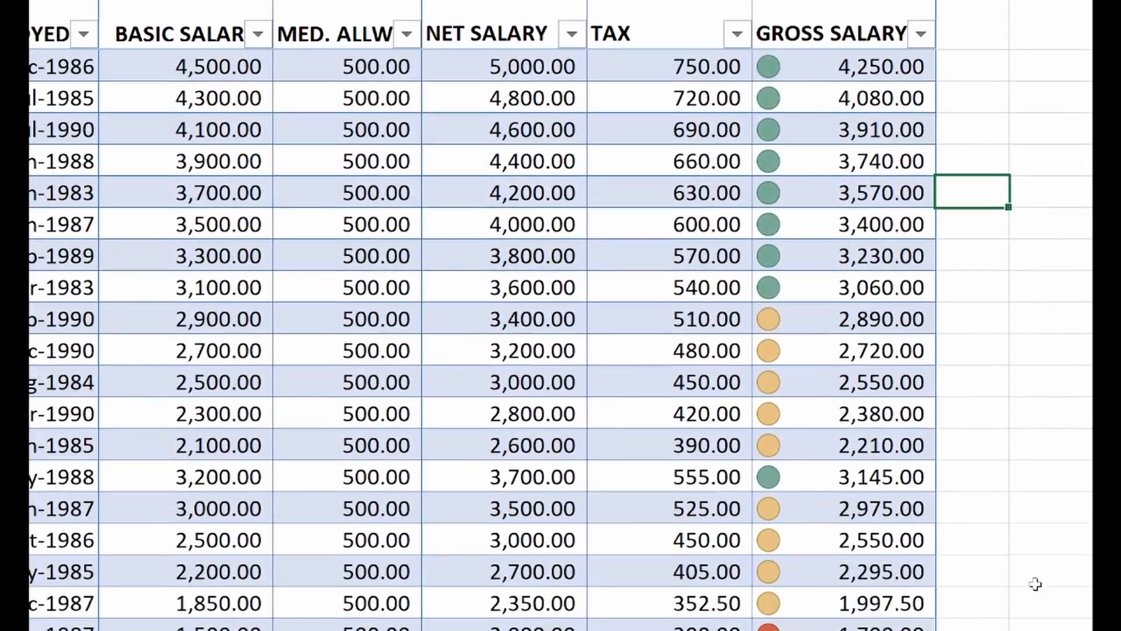
- Review the circle icons along the Gross Salary column and remove them by clearing the rules from the entire sheet
scroll(928, 152, "down", 3)
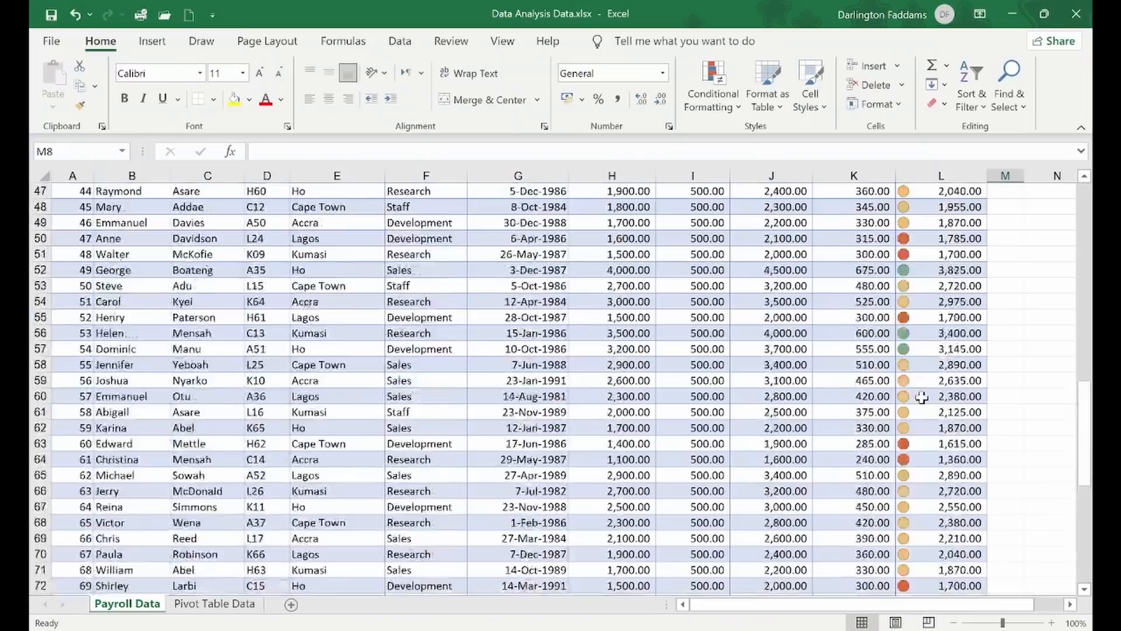
scroll(812, 405, "up", 12)
scroll(935, 357, "up", 4)
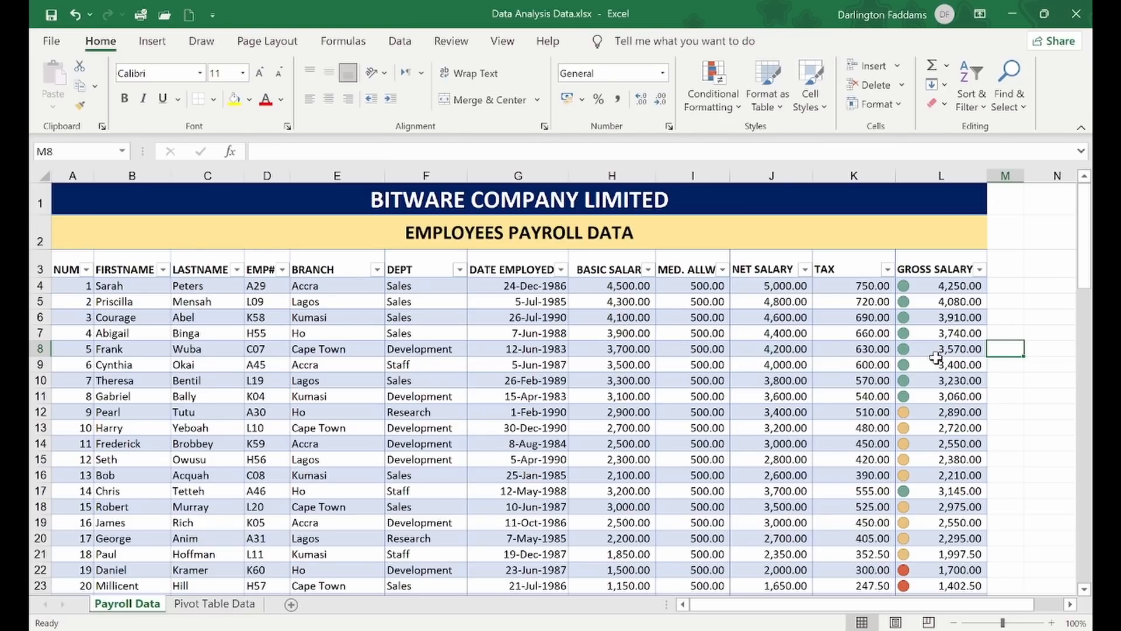
left_click(937, 303)
left_click(729, 108)
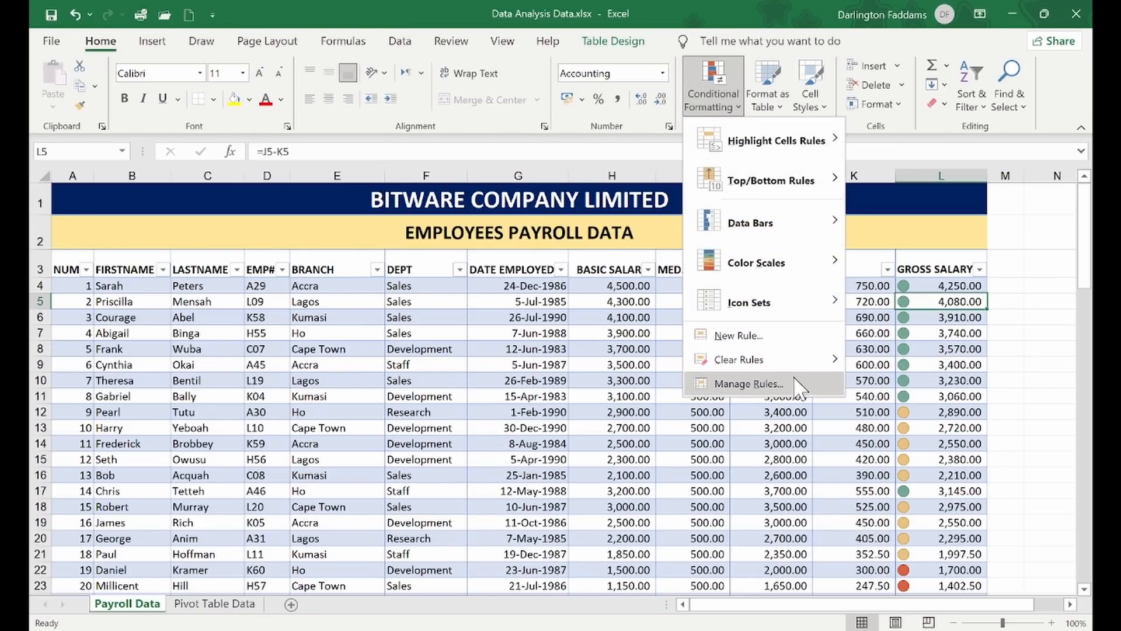
mouse_move(795, 361)
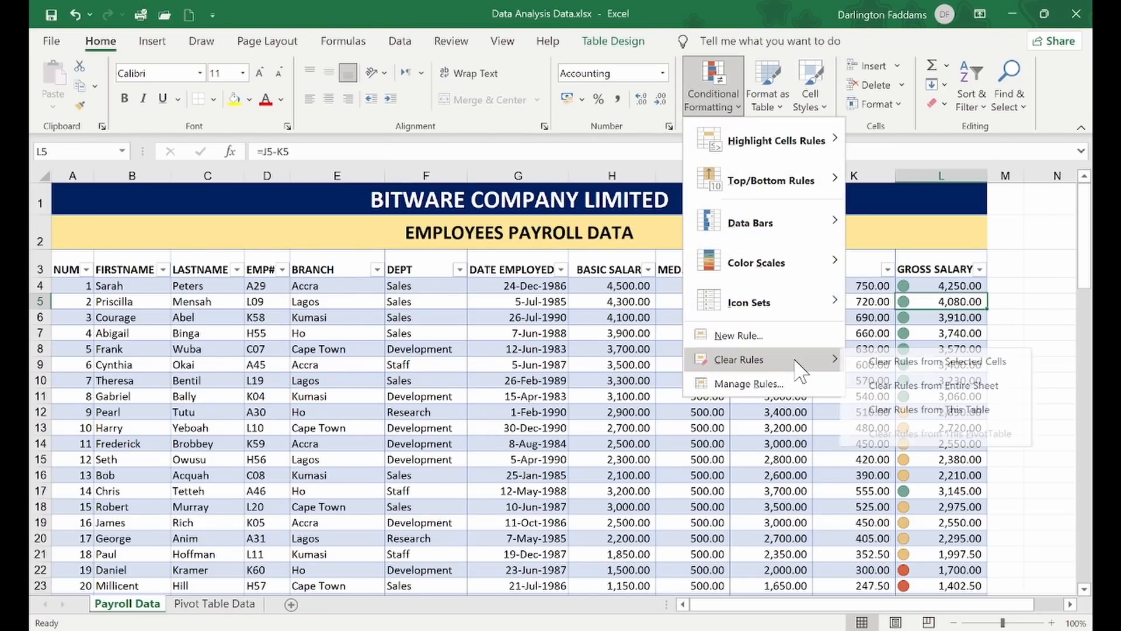
left_click(907, 394)
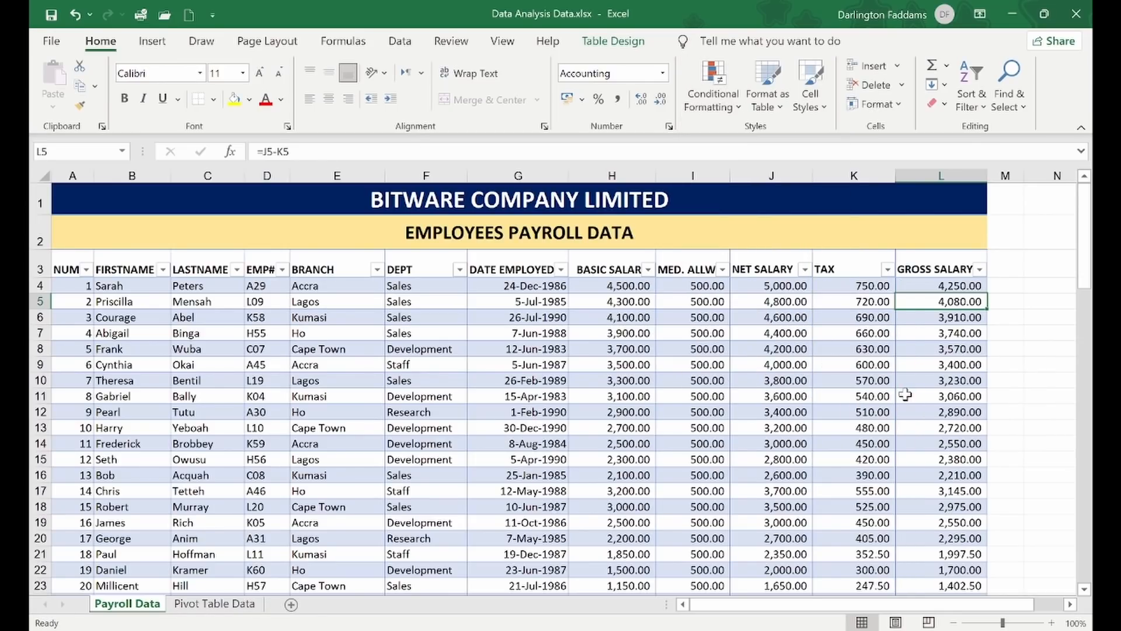
left_click(765, 427)
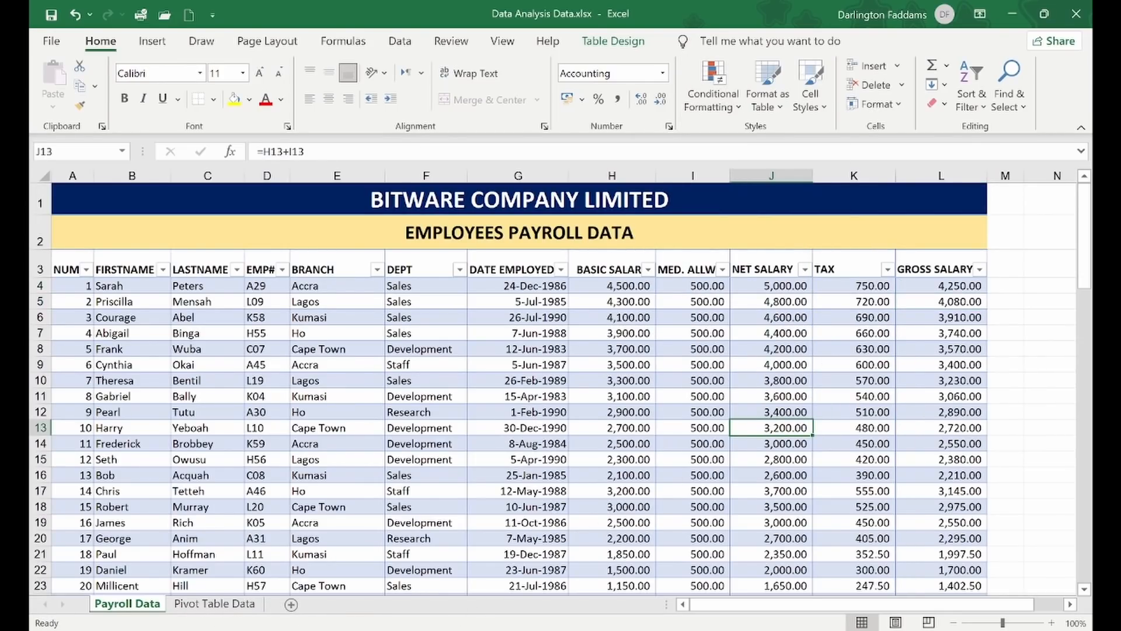
- Switch to the Data Analysis.txt notes in Notepad, highlight the Status Bar Analysis entry, and return to the payroll workbook
left_click(204, 630)
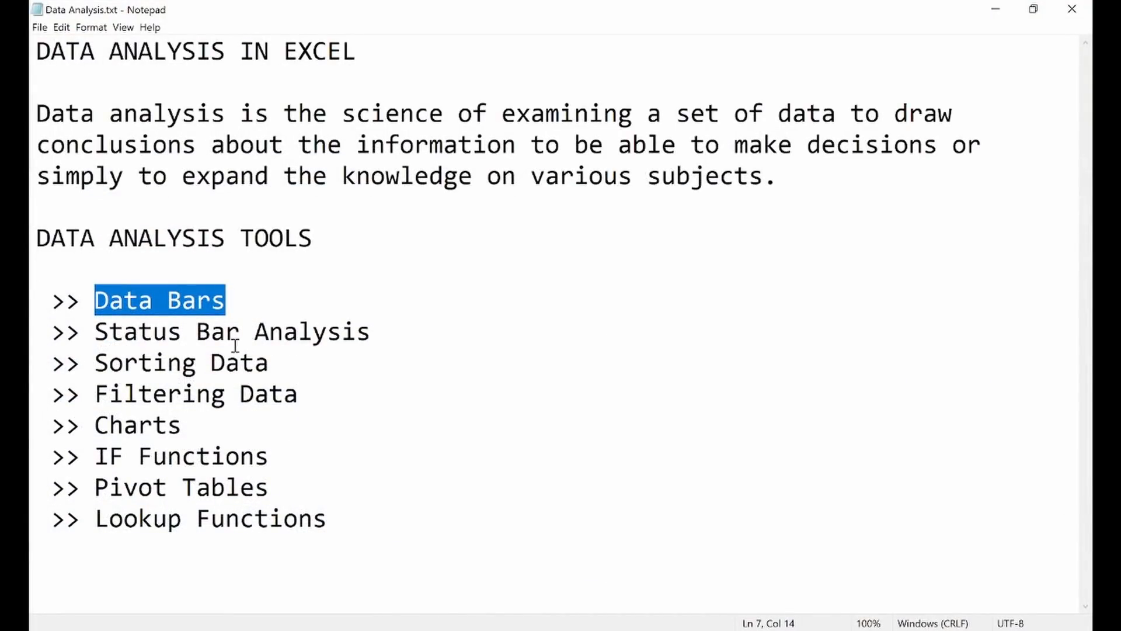
left_click(100, 330)
left_click_drag(99, 330, 406, 338)
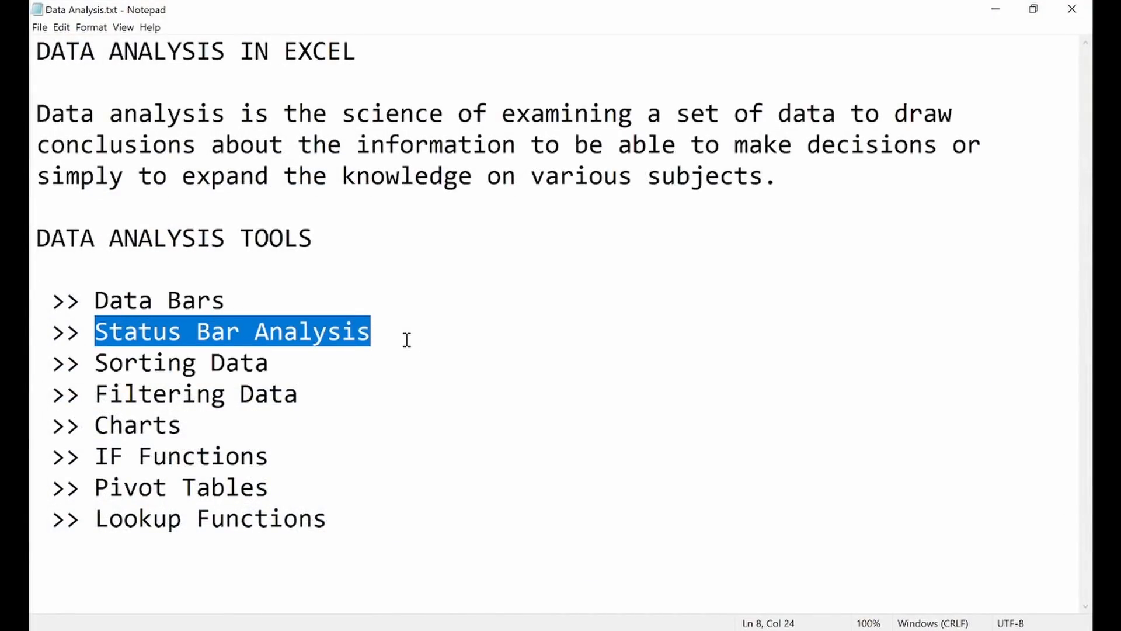
left_click(990, 11)
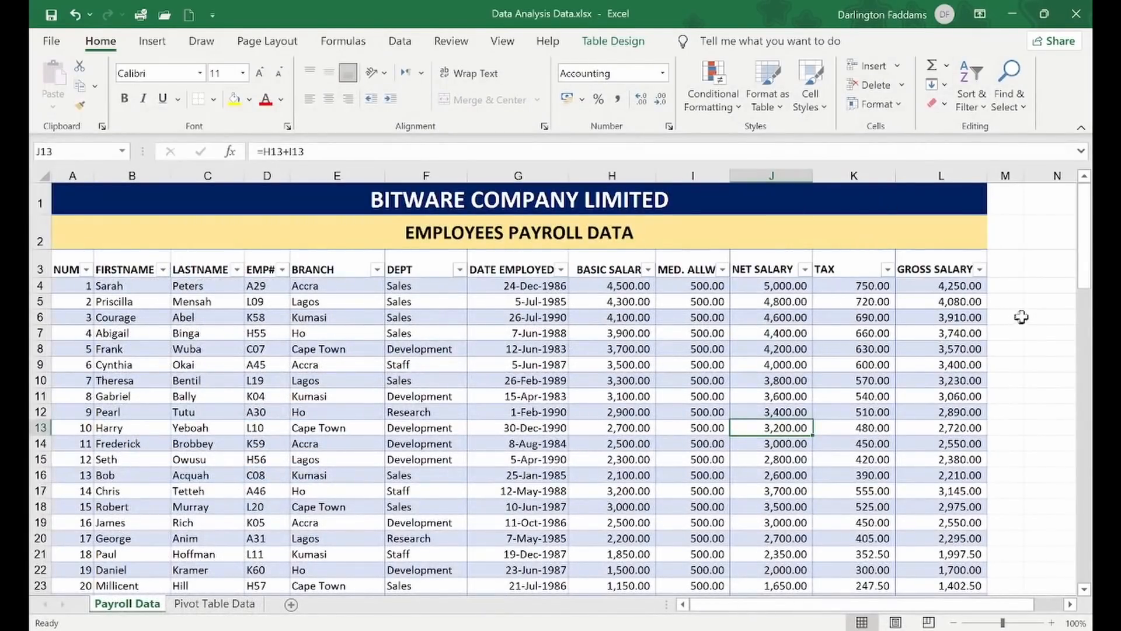
- Select the gross salary values L4:L97 to view their average, count and sum in the status bar
left_click(956, 287)
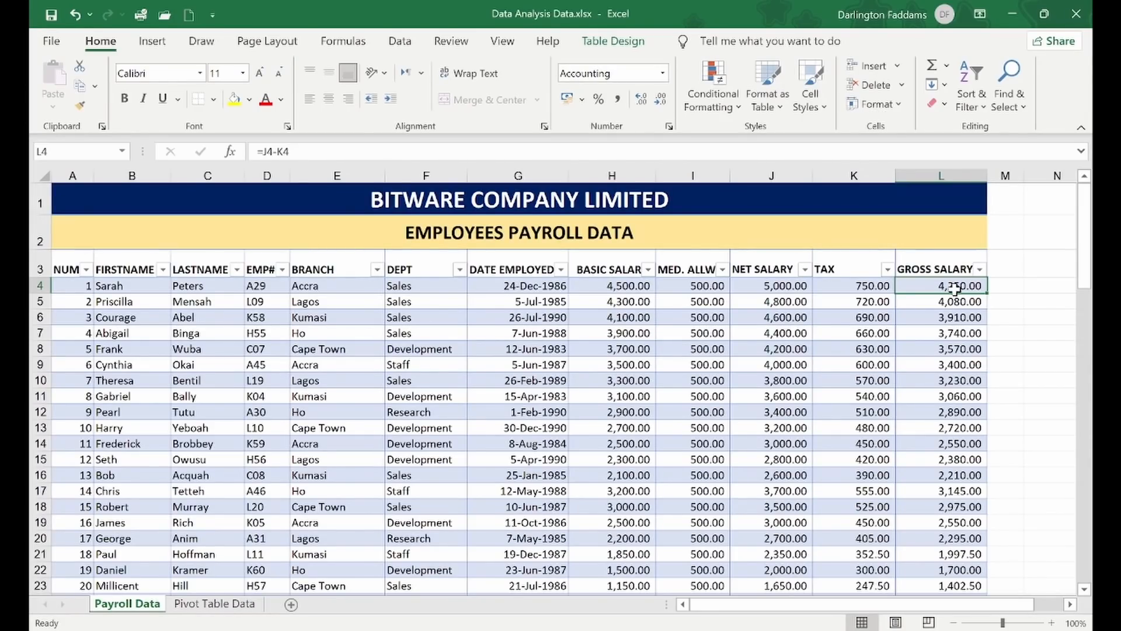
key("ctrl+shift+Down")
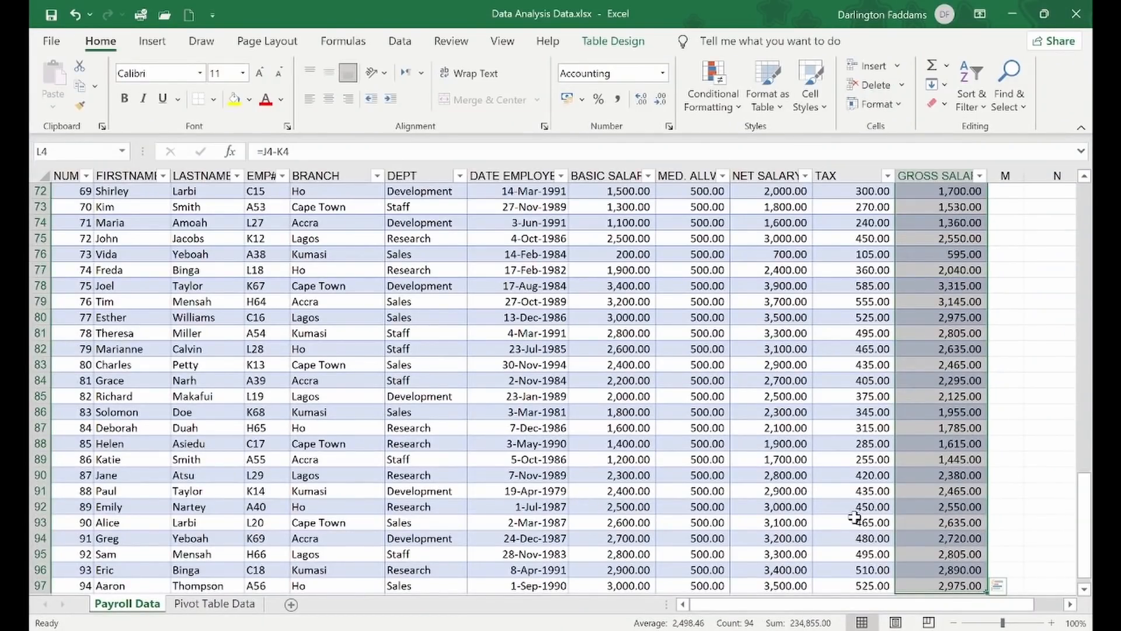
- Select the tax values K4:K97 to view their average, count and sum in the status bar
scroll(961, 429, "up", 11)
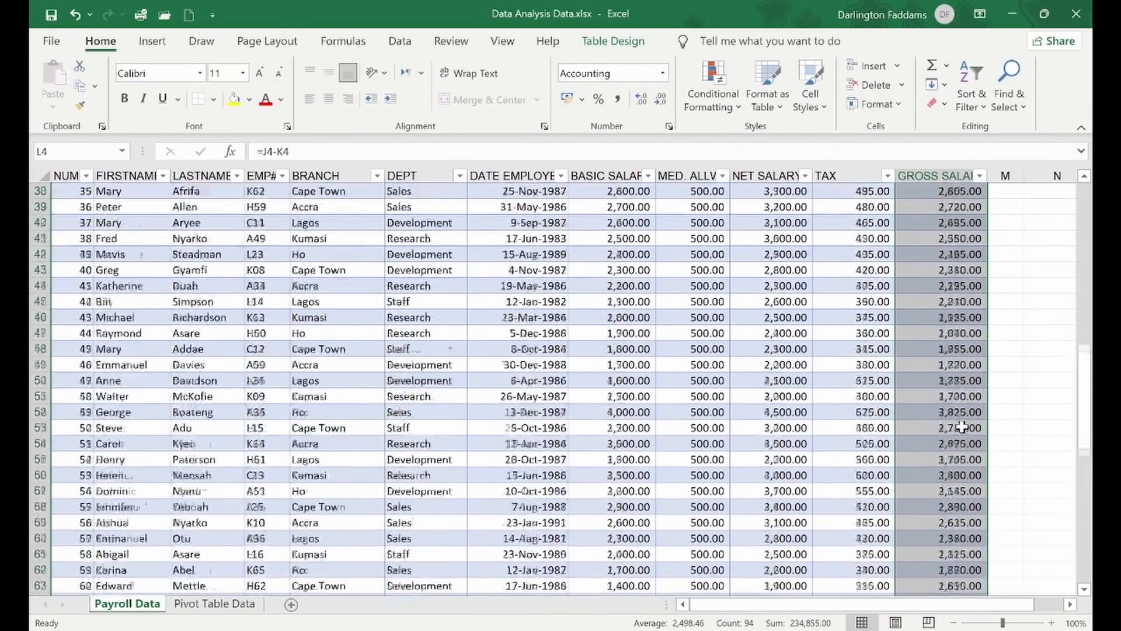
scroll(961, 428, "up", 12)
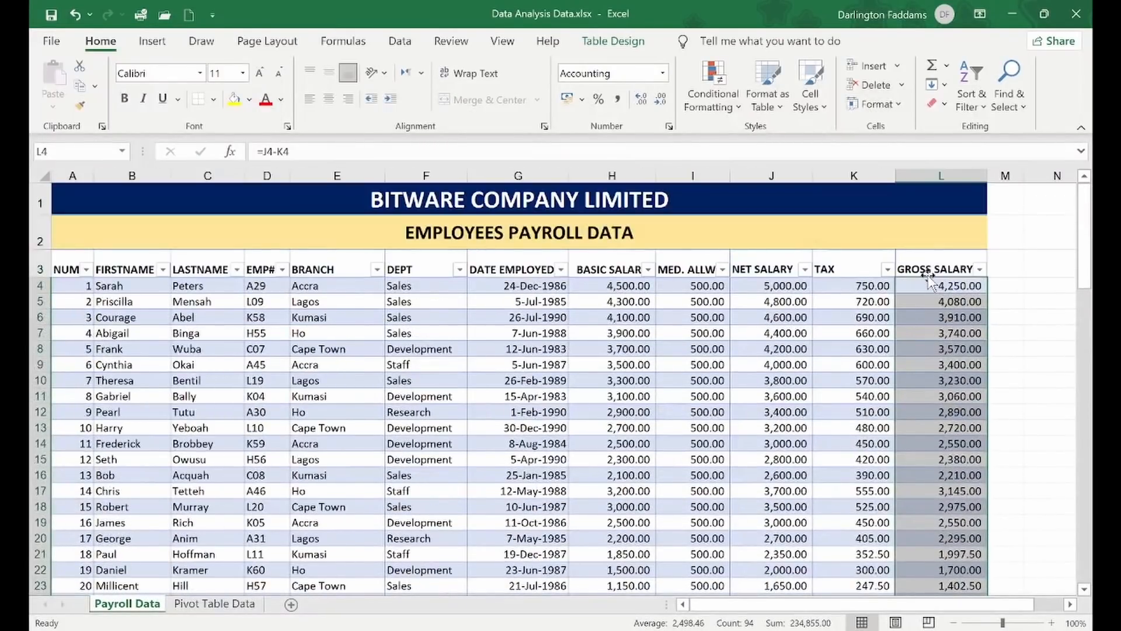
left_click(872, 284)
key("ctrl+shift+Down")
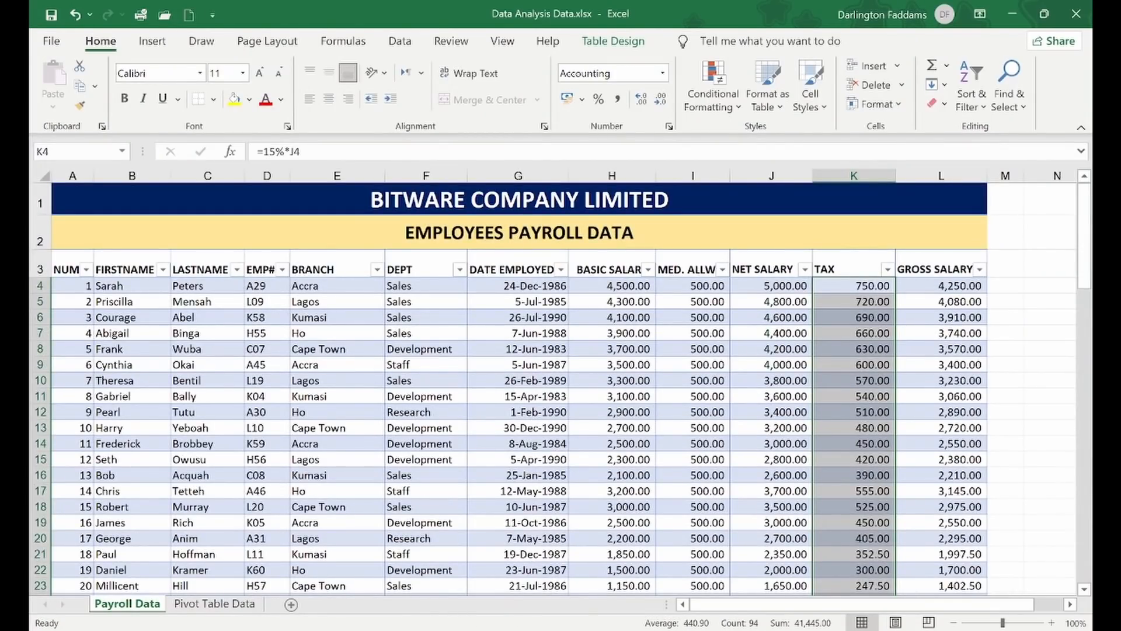
- Switch to the Data Analysis.txt notes in Notepad, highlight the Sorting Data entry, and return to the payroll workbook
key("alt+Tab")
left_click_drag(95, 364, 276, 365)
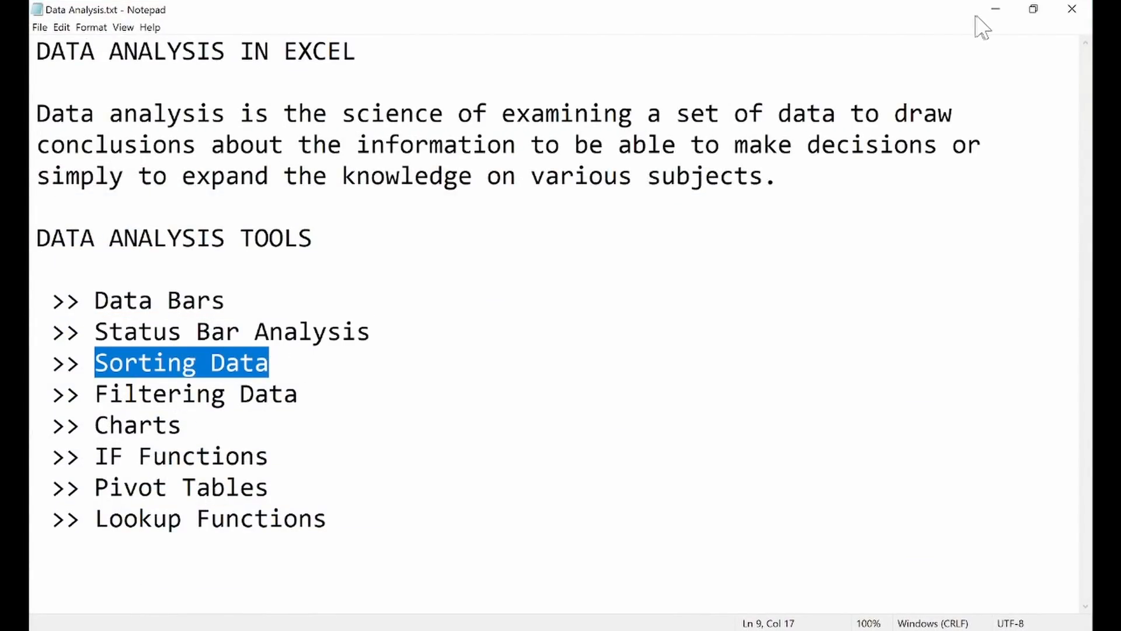
left_click(996, 9)
left_click(439, 395)
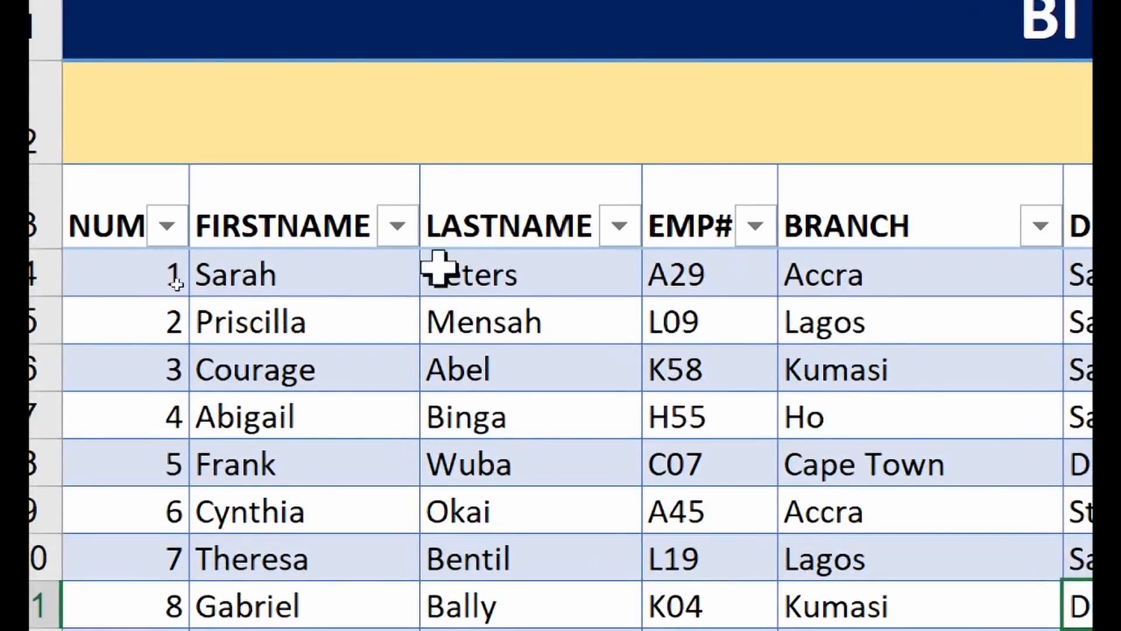
- Look at the payroll table's NUM and FIRSTNAME columns, and recheck the Sorting Data entry in the Notepad notes before returning to Excel
left_click(108, 216)
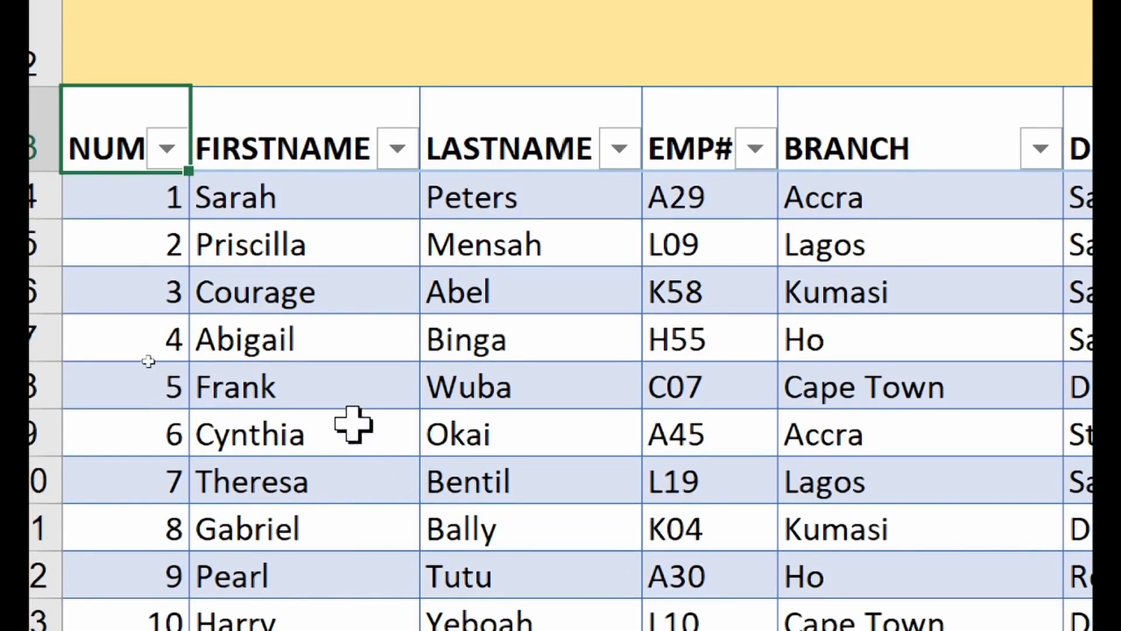
left_click(319, 353)
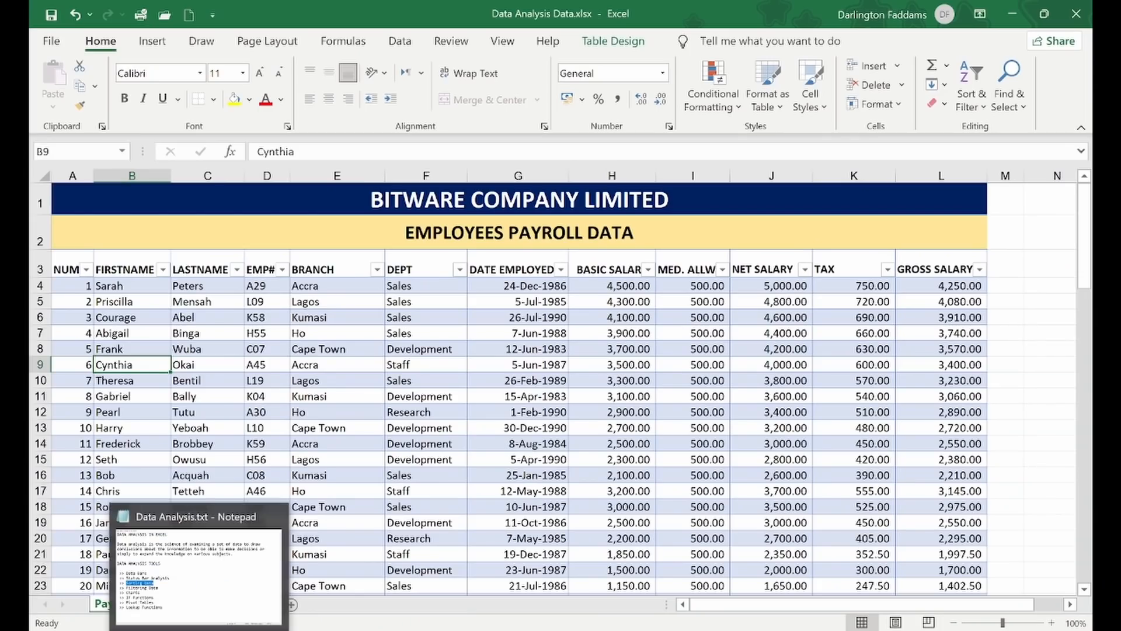
left_click(203, 629)
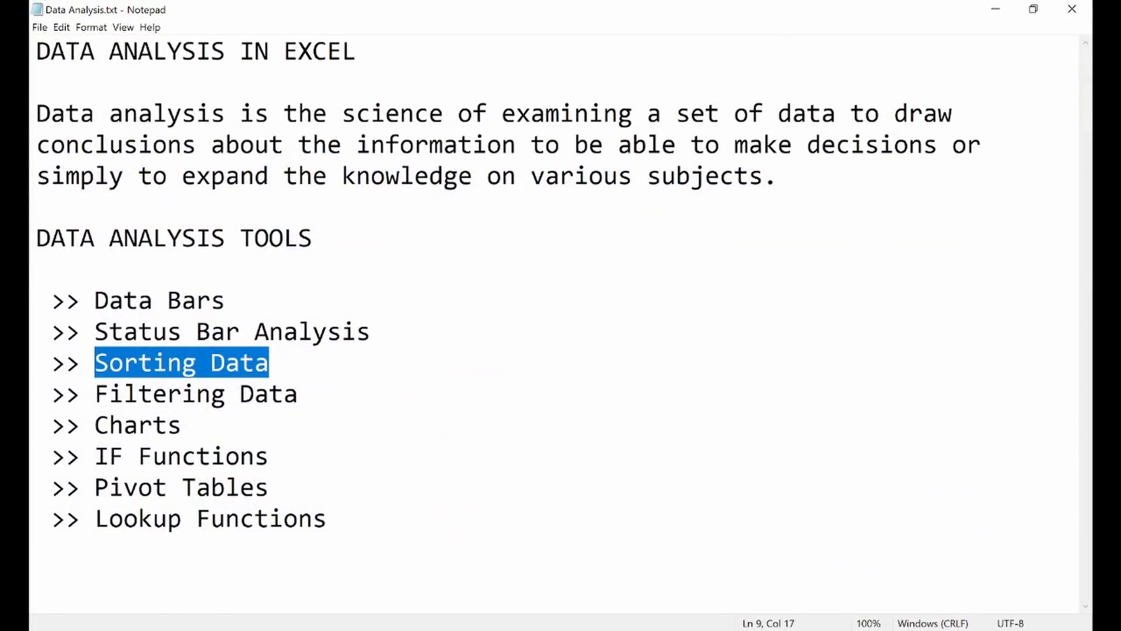
left_click(211, 629)
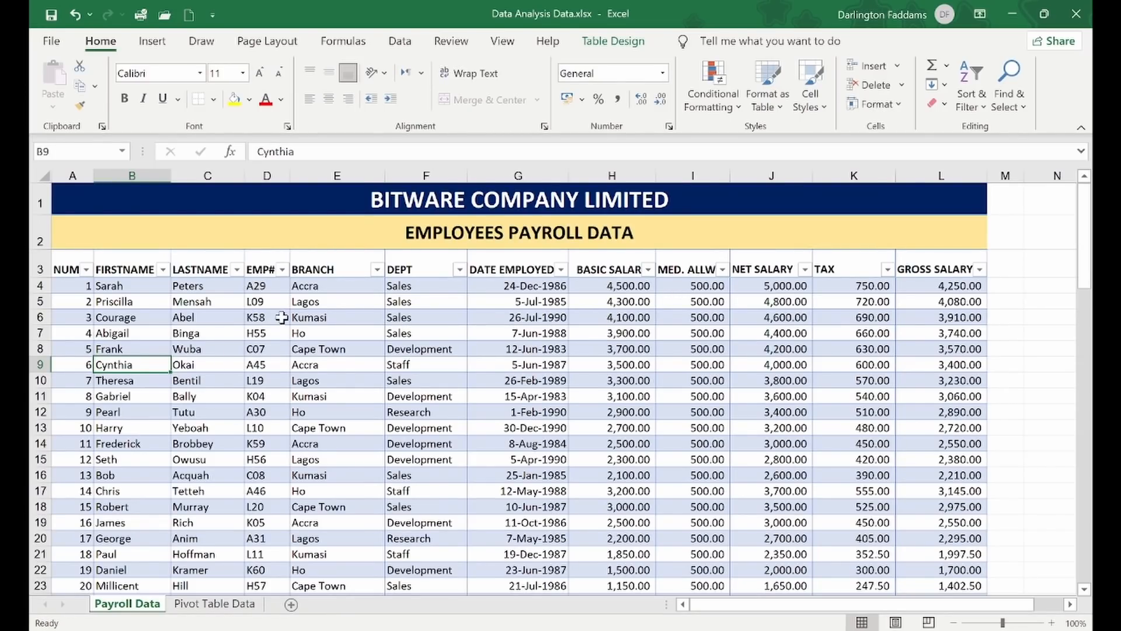
- Examine the payroll records down to the last row and the order of the entries in the Branch column
scroll(302, 333, "down", 20)
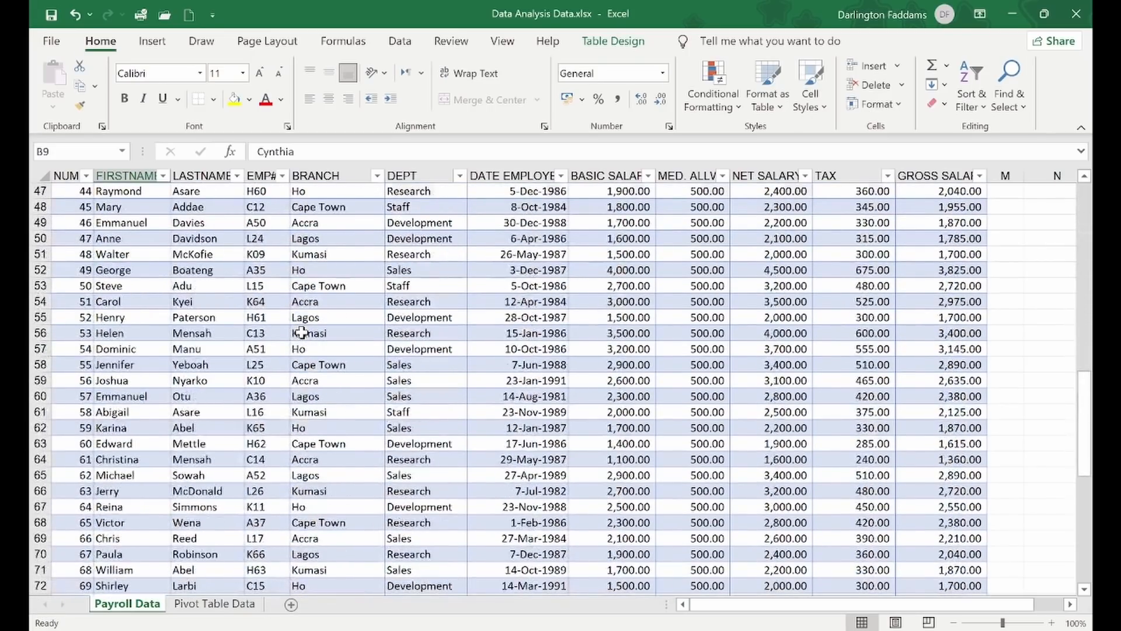
scroll(301, 333, "down", 8)
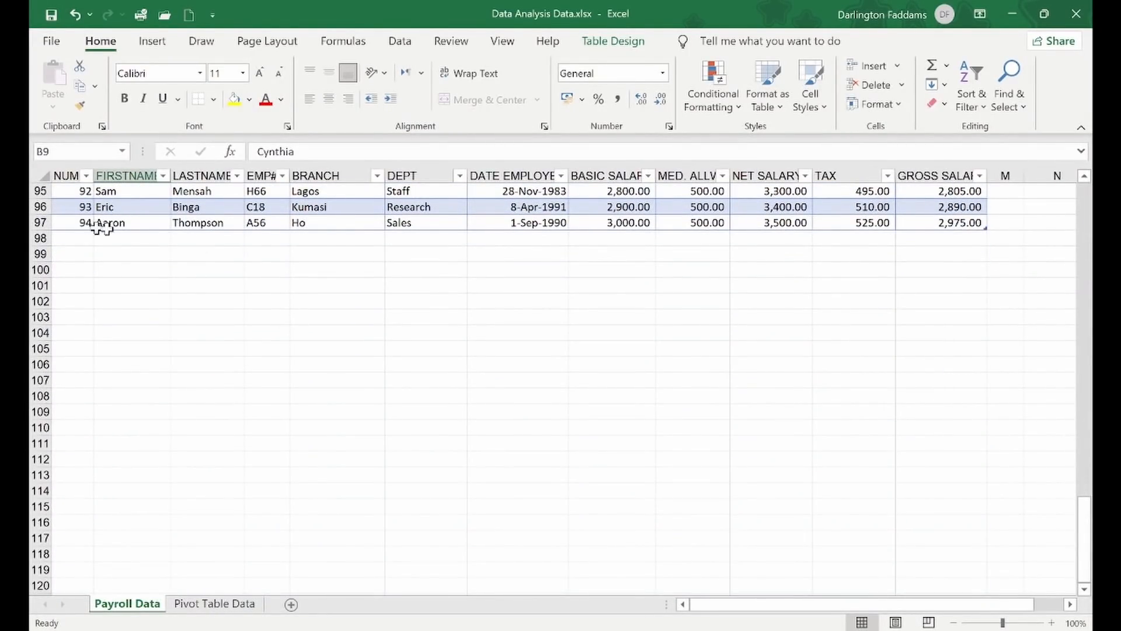
scroll(413, 236, "up", 17)
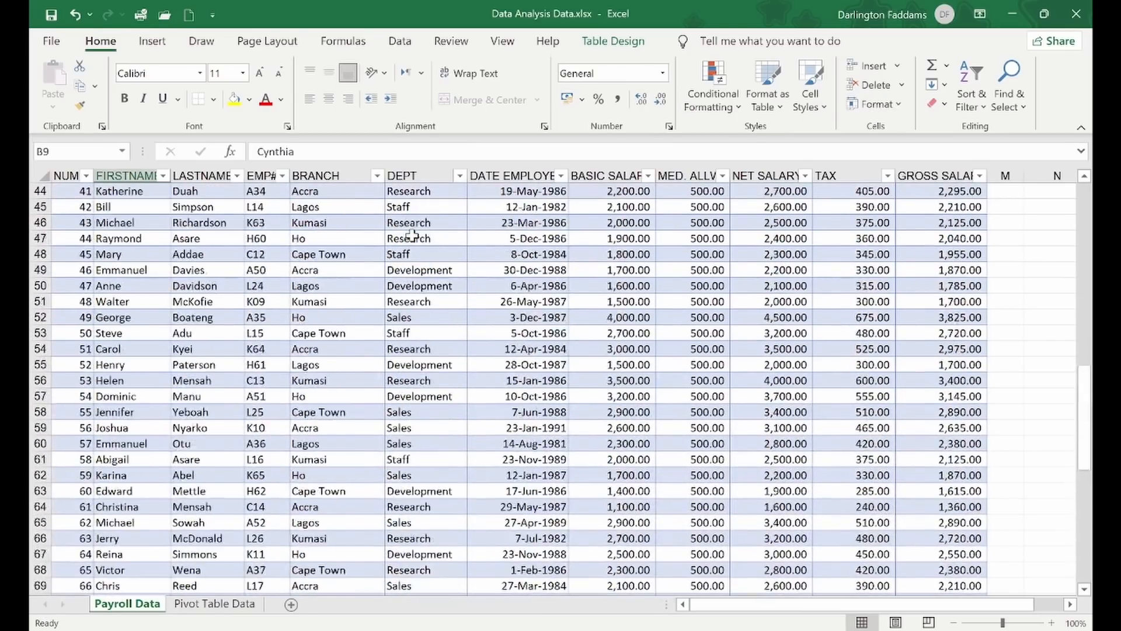
scroll(413, 236, "up", 14)
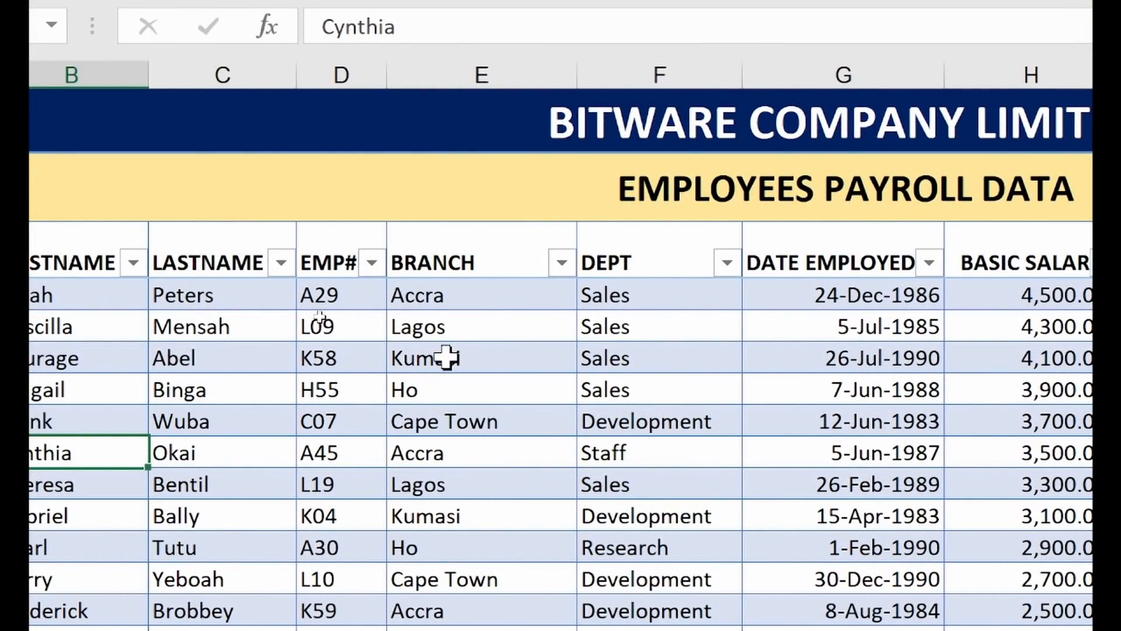
left_click(433, 296)
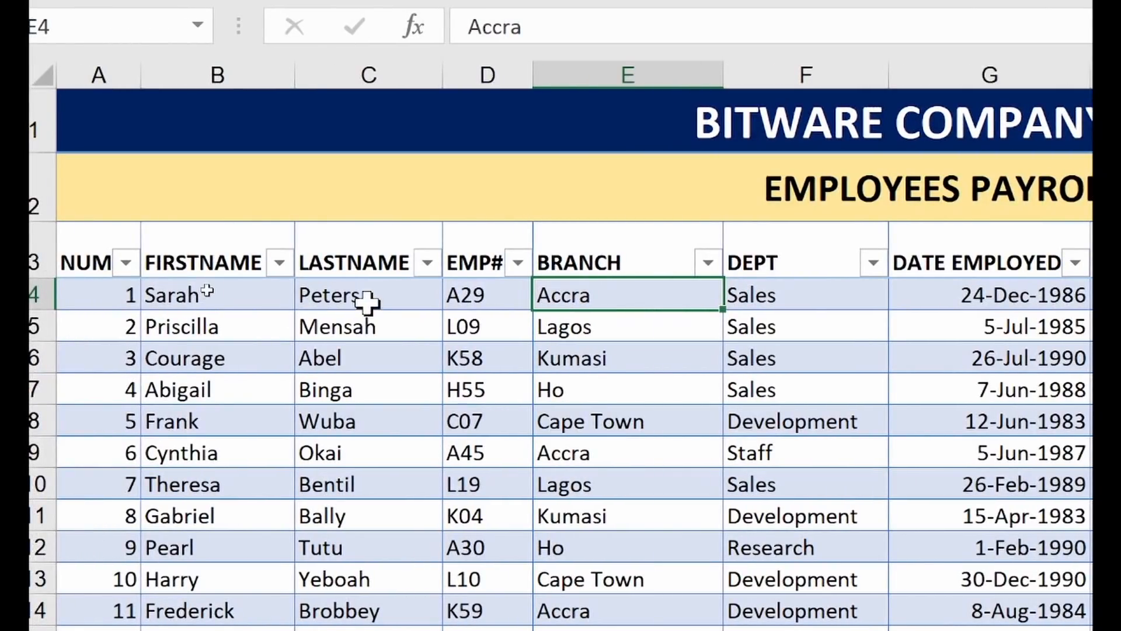
left_click(584, 489)
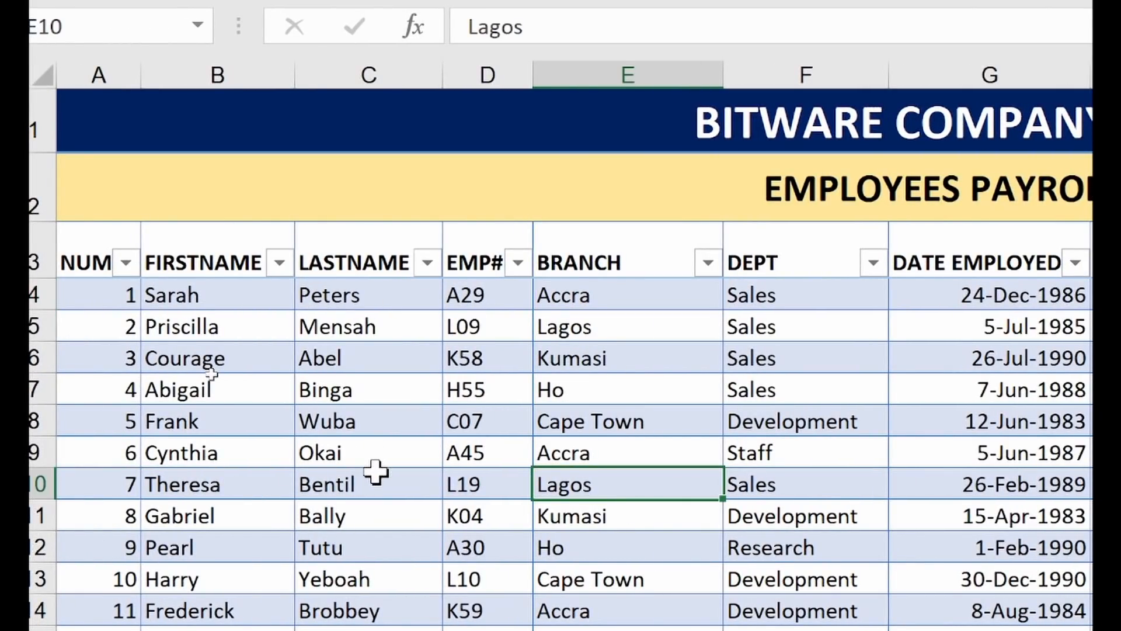
key("Up")
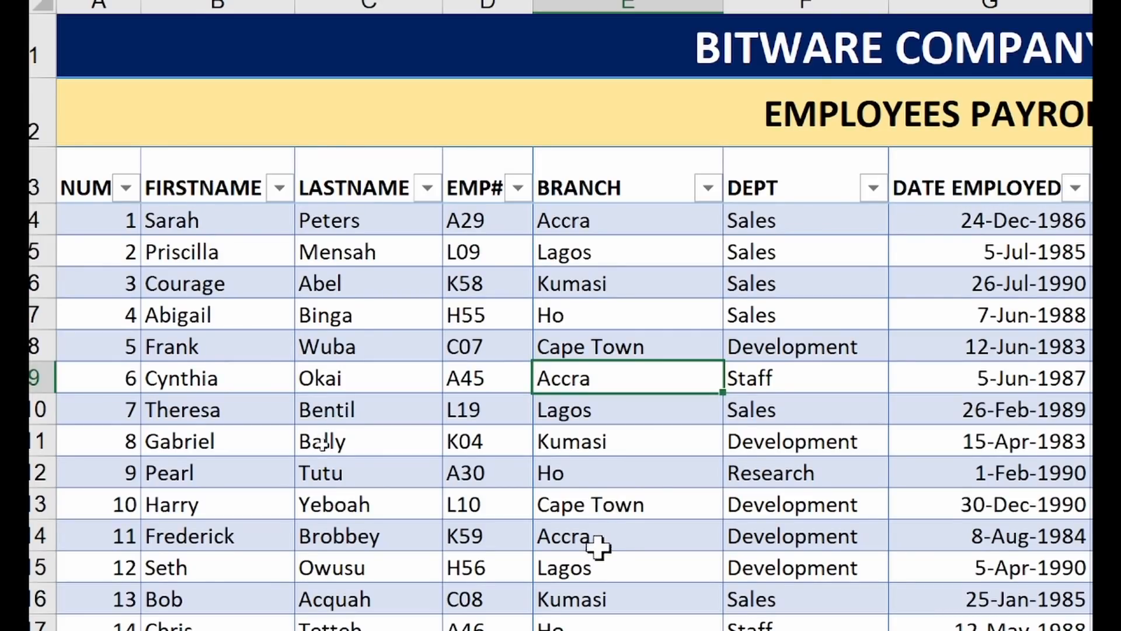
scroll(590, 535, "down", 4)
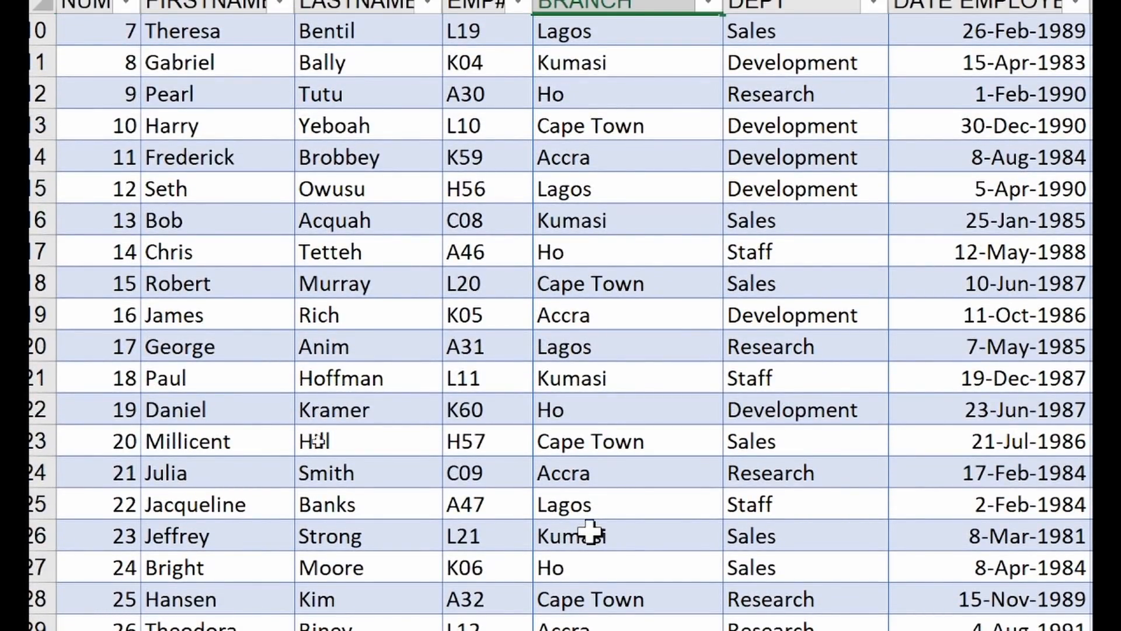
scroll(589, 533, "up", 4)
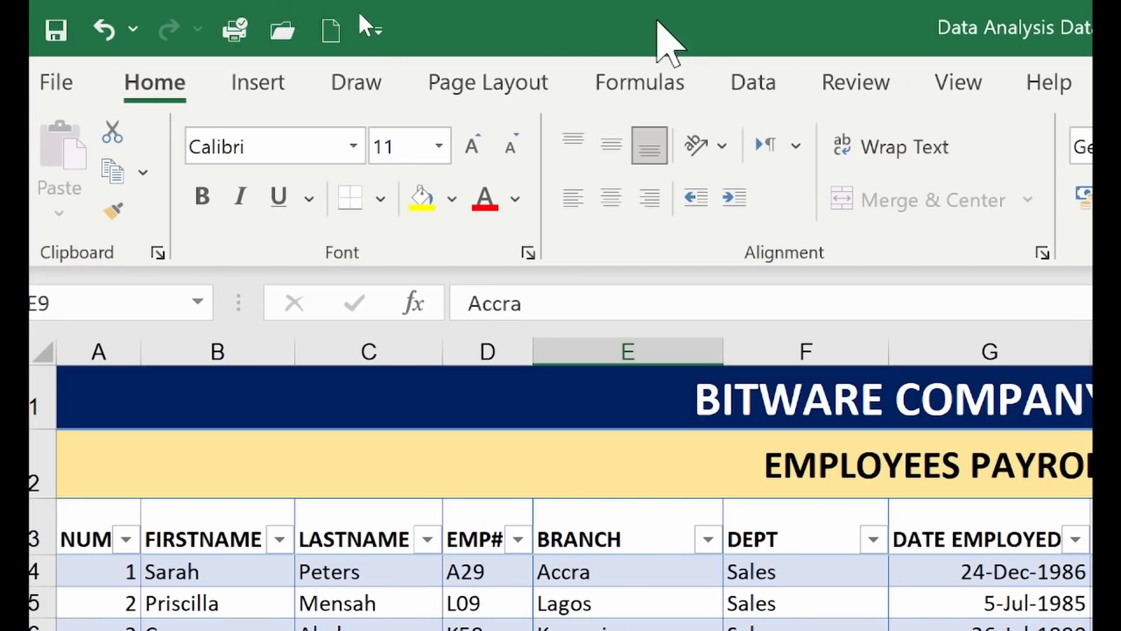
- Open the Sort dialog to view its Column, Sort On and Order settings, and close it without sorting
left_click(769, 94)
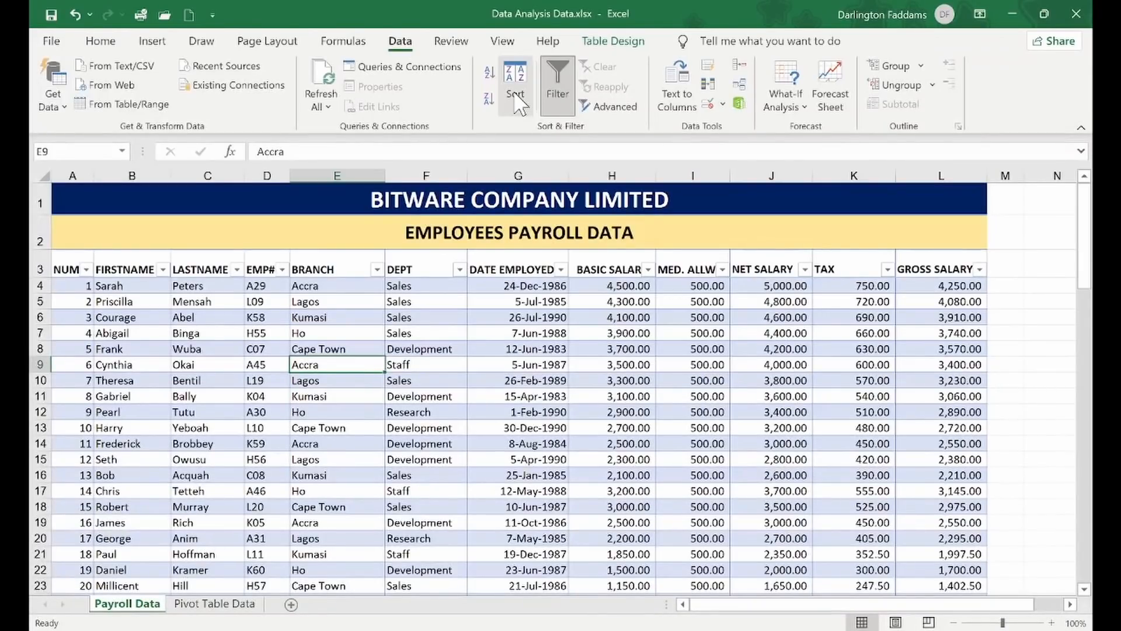
left_click(535, 275)
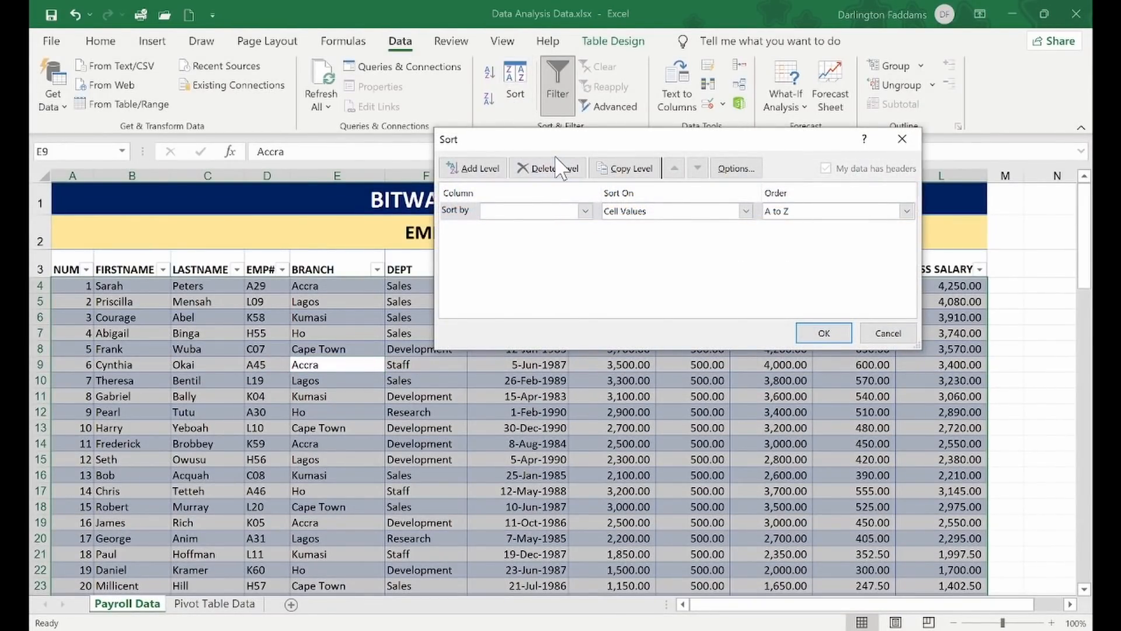
left_click_drag(559, 142, 539, 253)
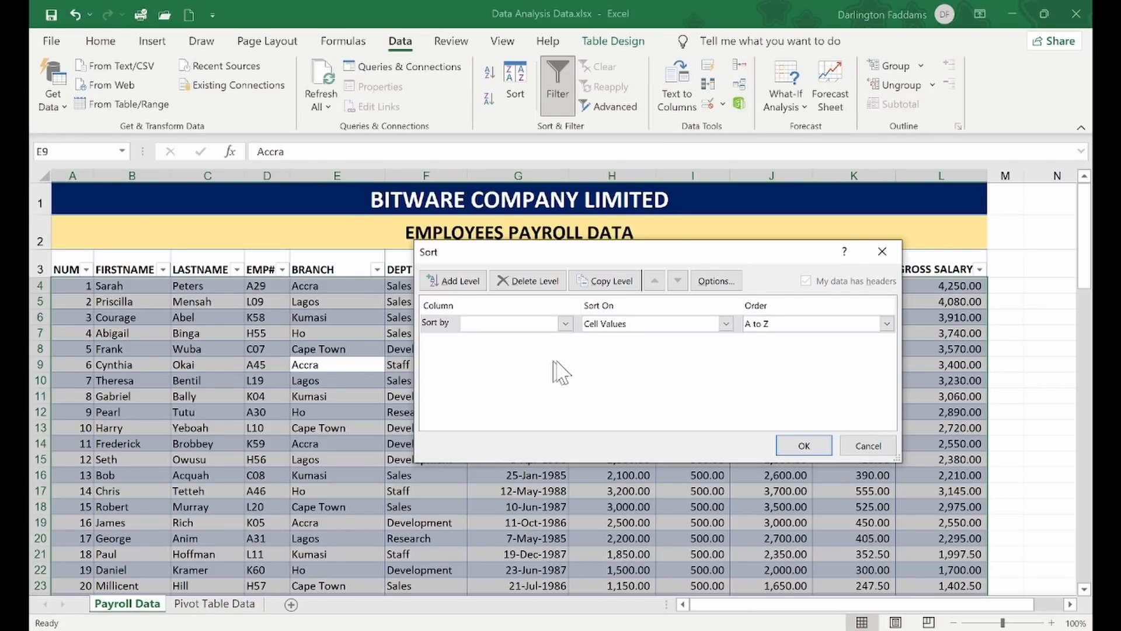
left_click(613, 324)
left_click(613, 326)
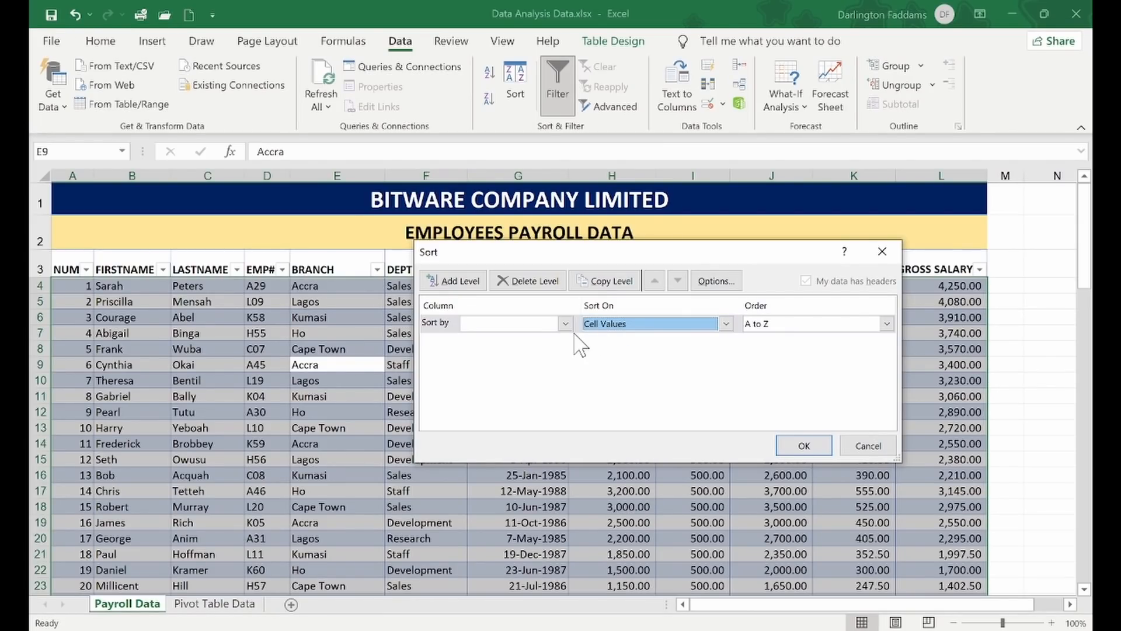
left_click(882, 251)
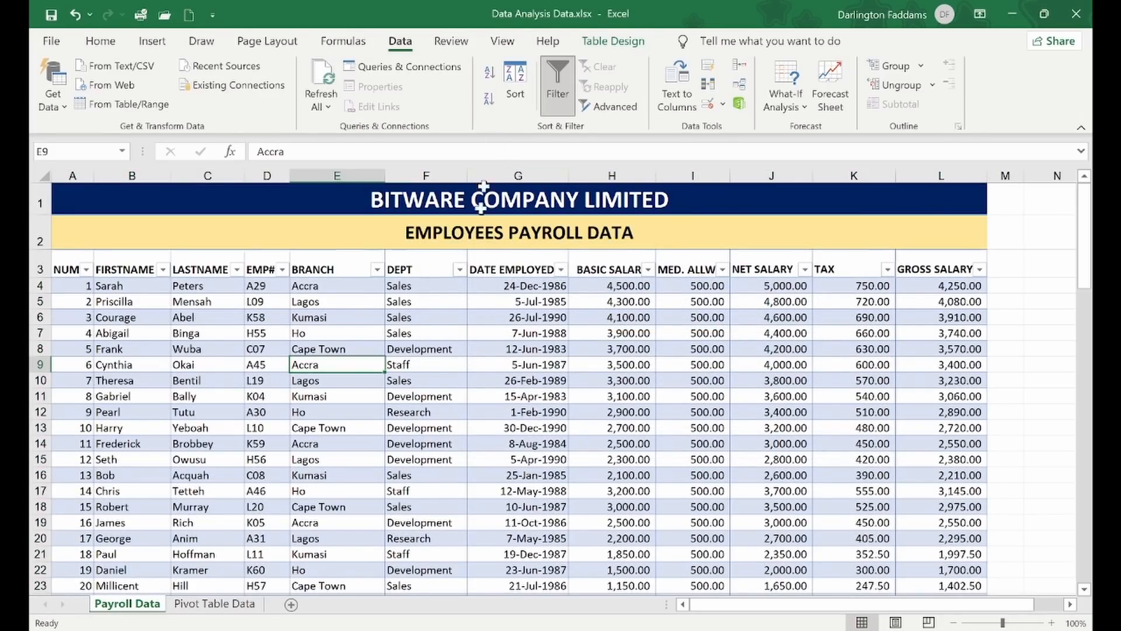
- Sort the payroll table by the Branch column in ascending order, A to Z
left_click(309, 320)
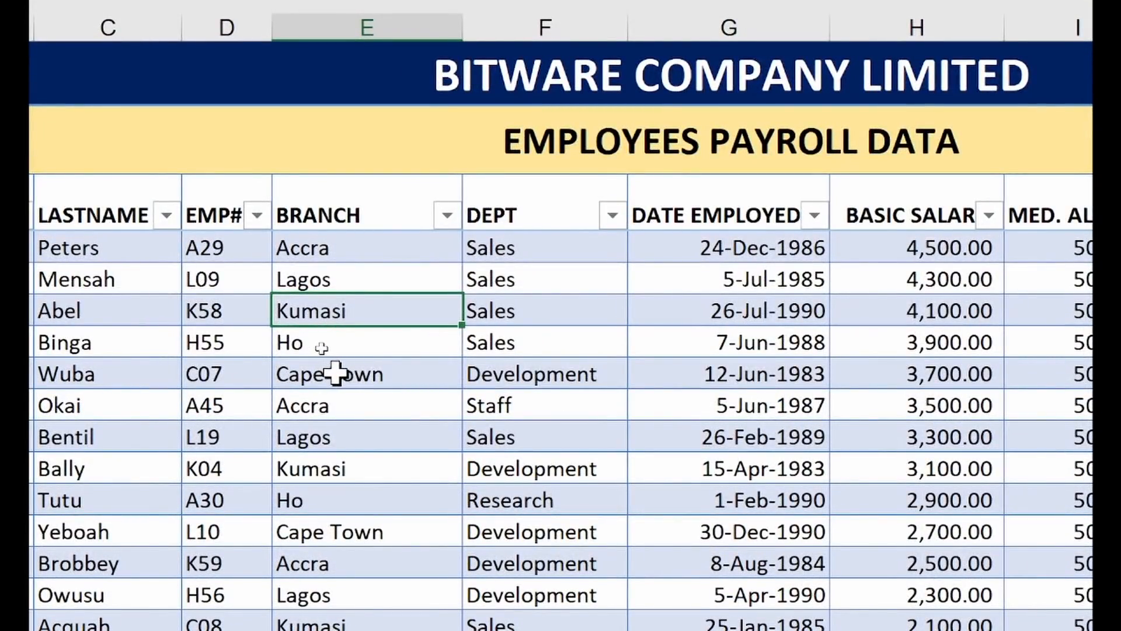
left_click(335, 373)
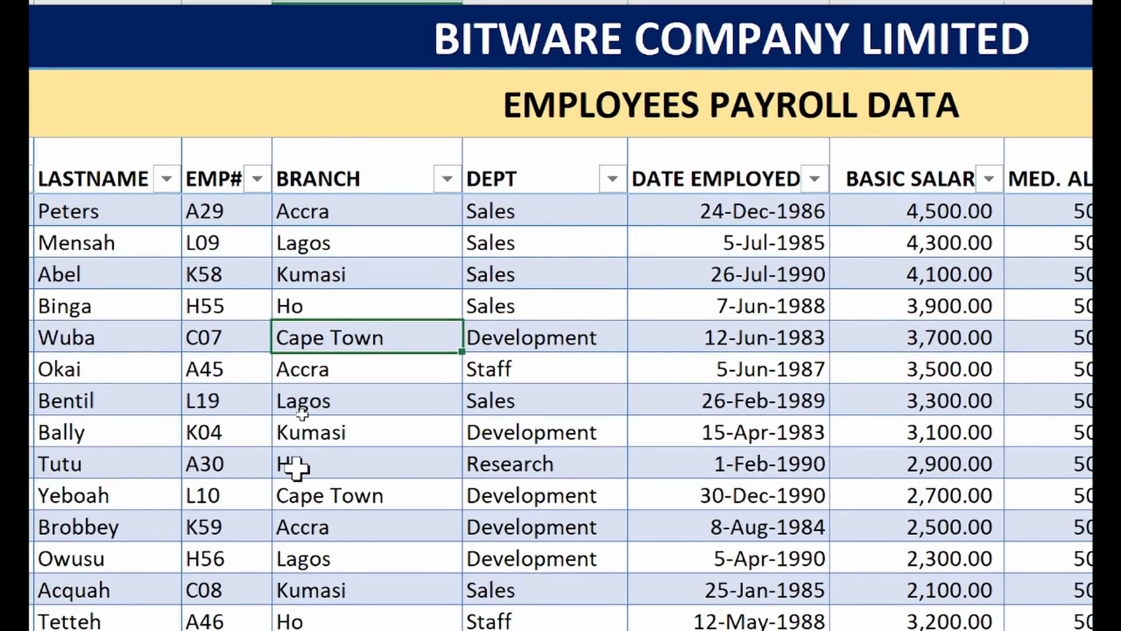
left_click(346, 278)
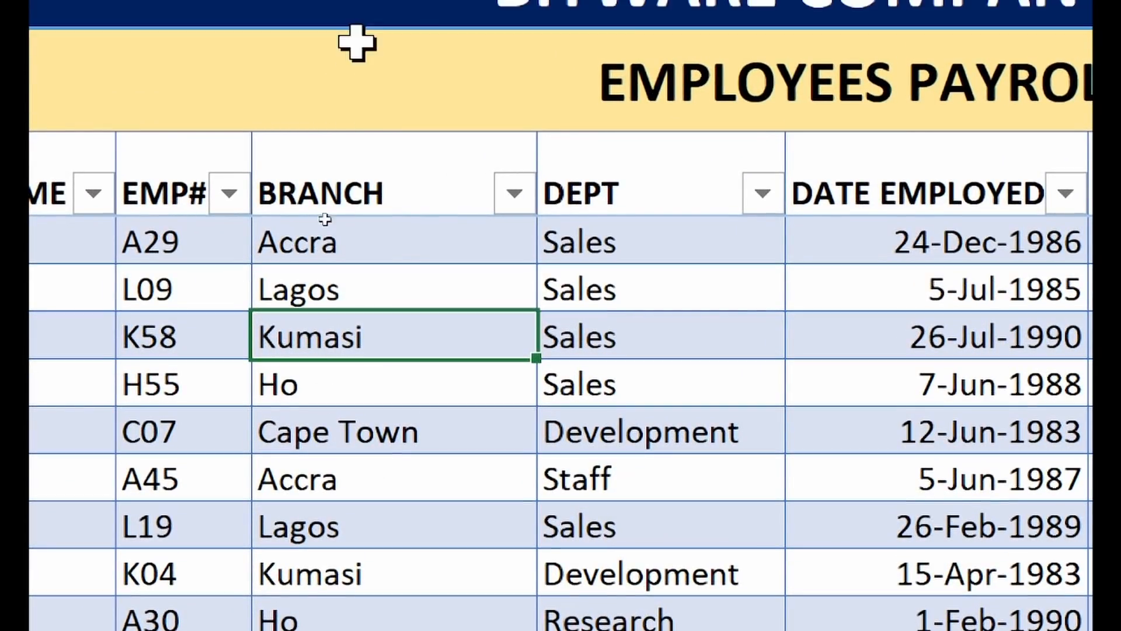
left_click(337, 402)
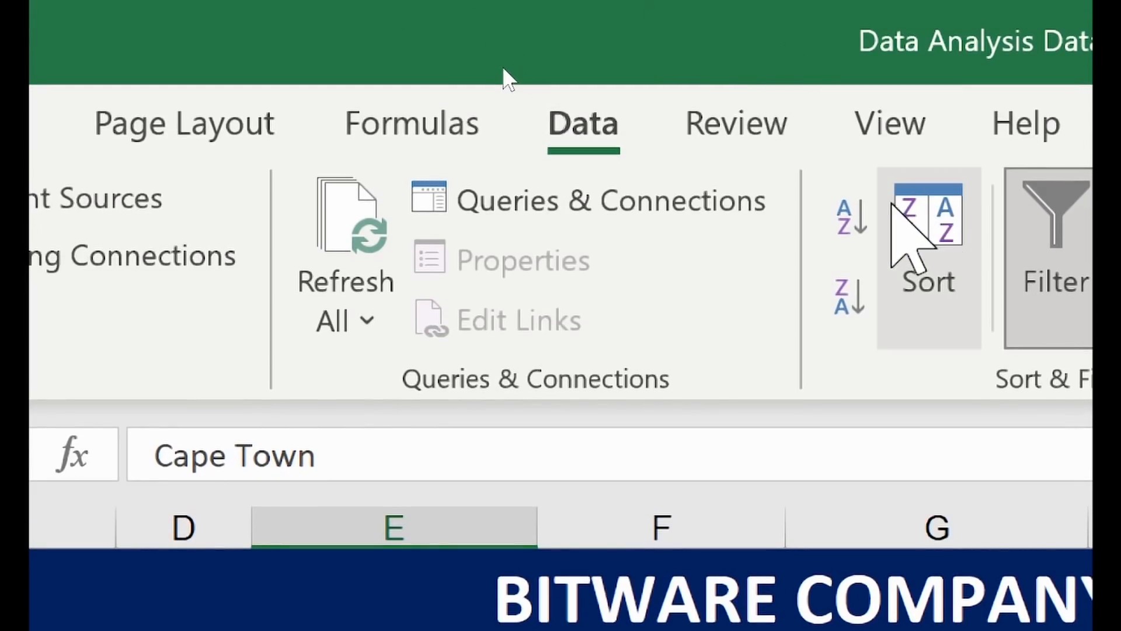
left_click(853, 215)
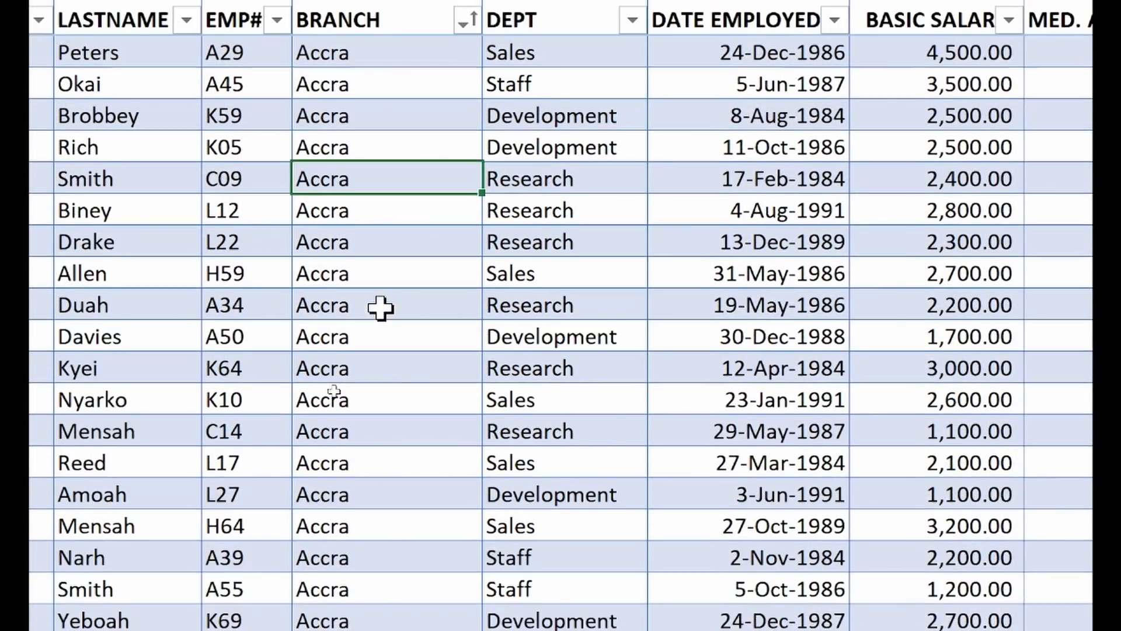
- Examine the sorted Branch column from the Accra records through Cape Town, Ho and Kumasi to Lagos
scroll(381, 305, "down", 3)
key("Up")
key("Up")
key("Up")
key("Up")
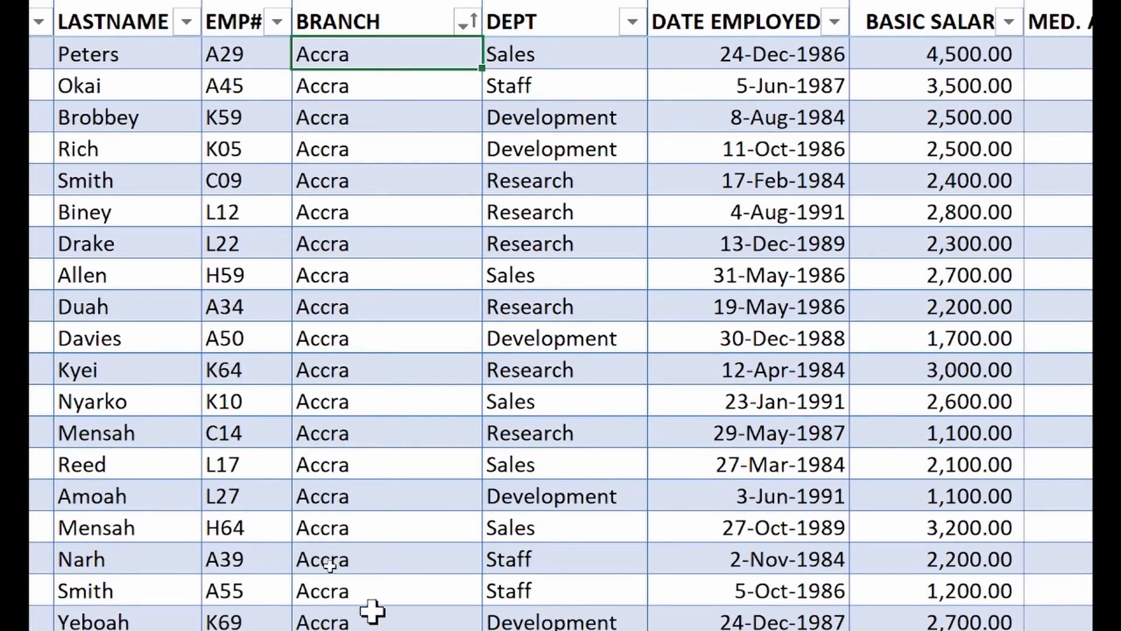
left_click(372, 622)
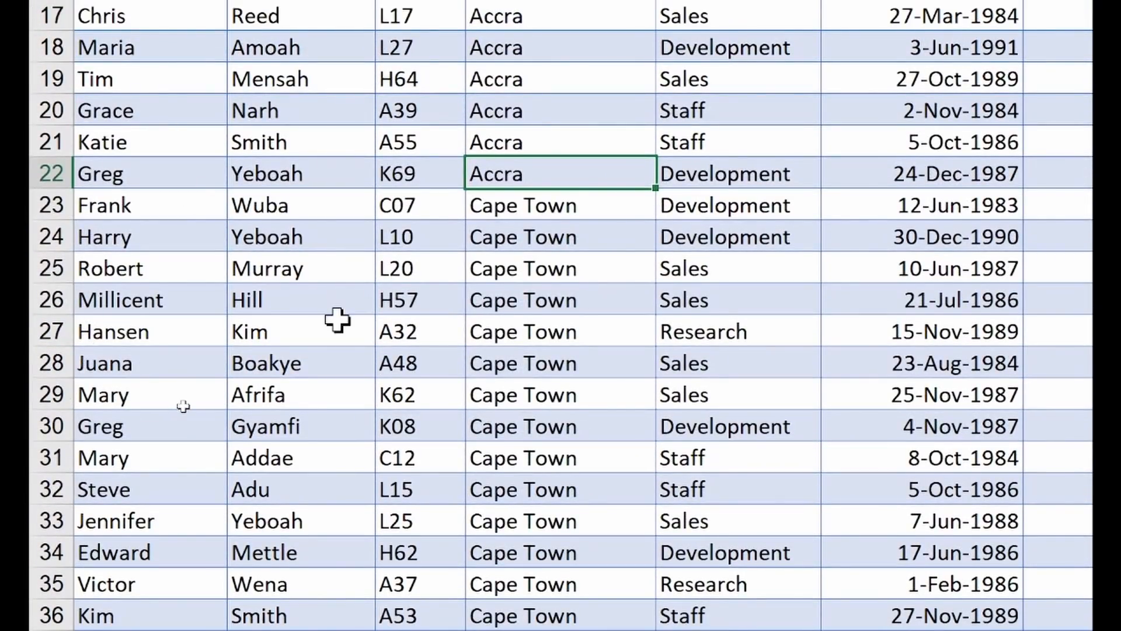
scroll(337, 320, "down", 2)
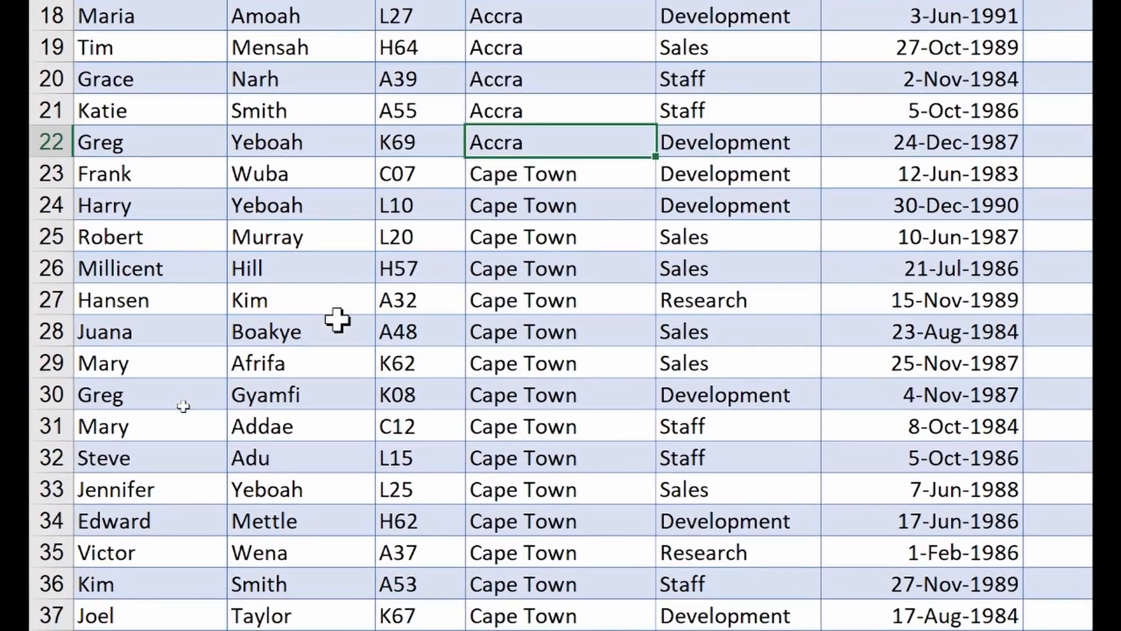
scroll(491, 104, "up", 1)
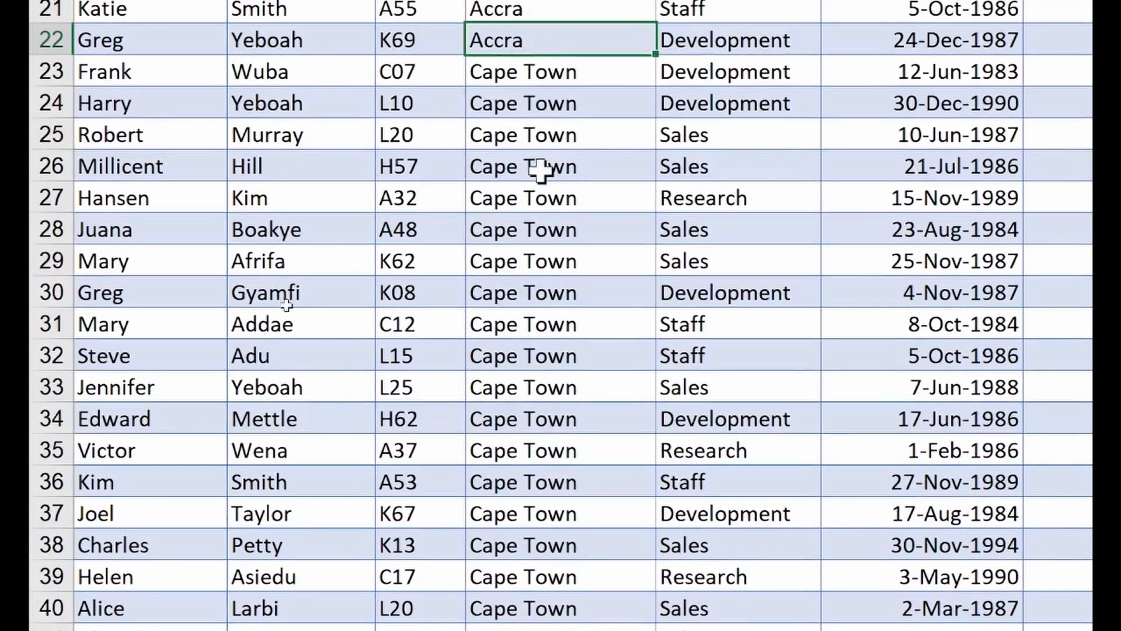
scroll(534, 281, "down", 4)
scroll(534, 281, "down", 5)
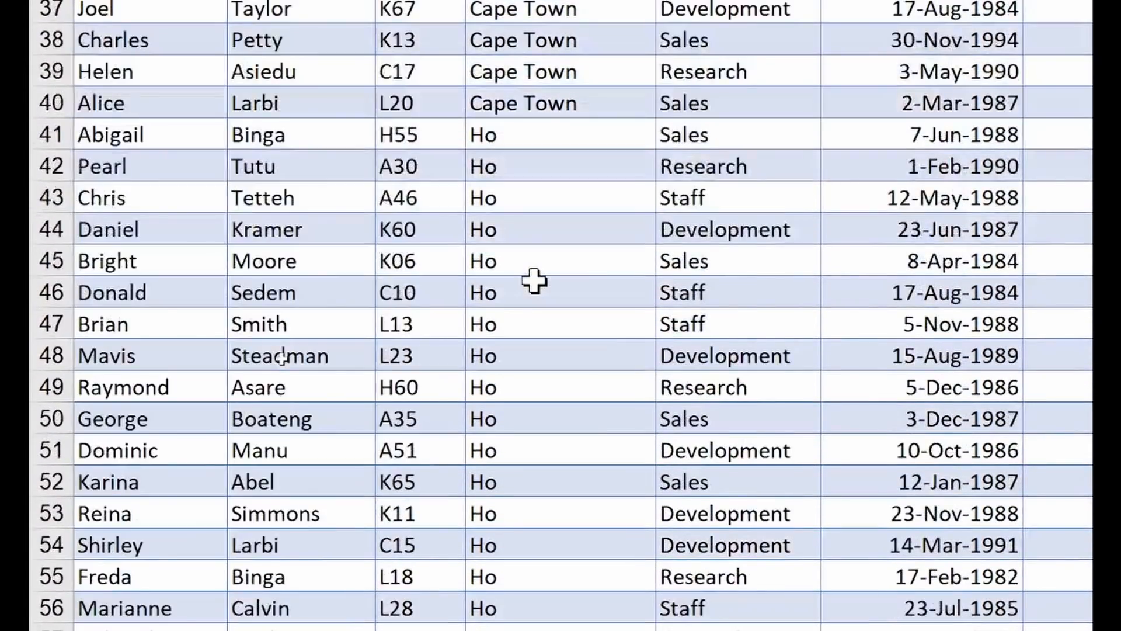
scroll(534, 280, "down", 3)
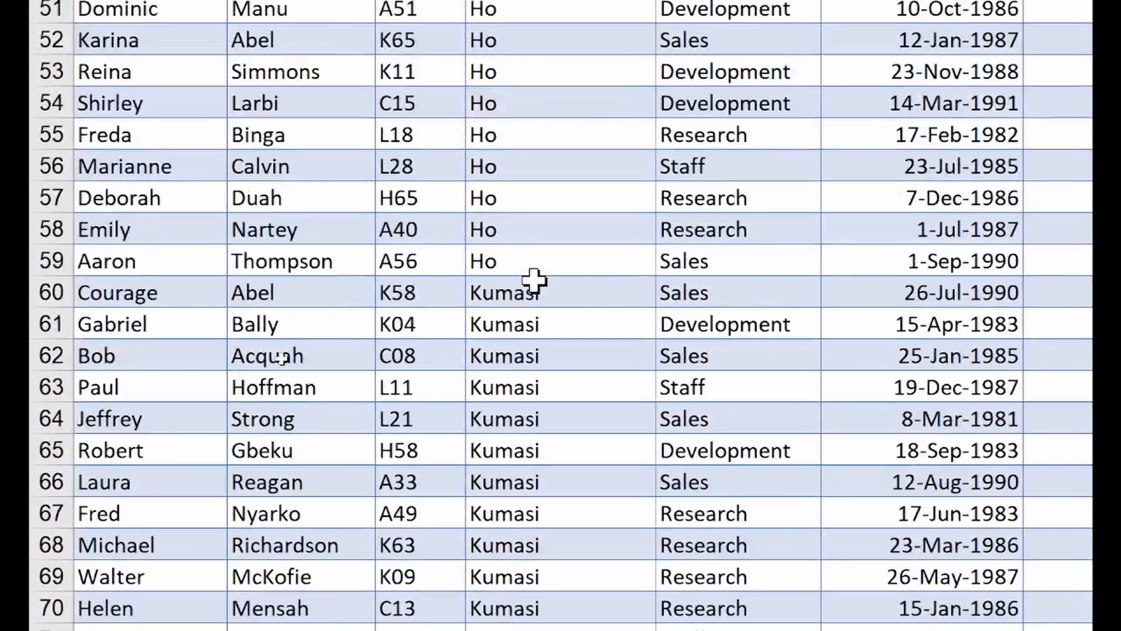
scroll(534, 281, "down", 6)
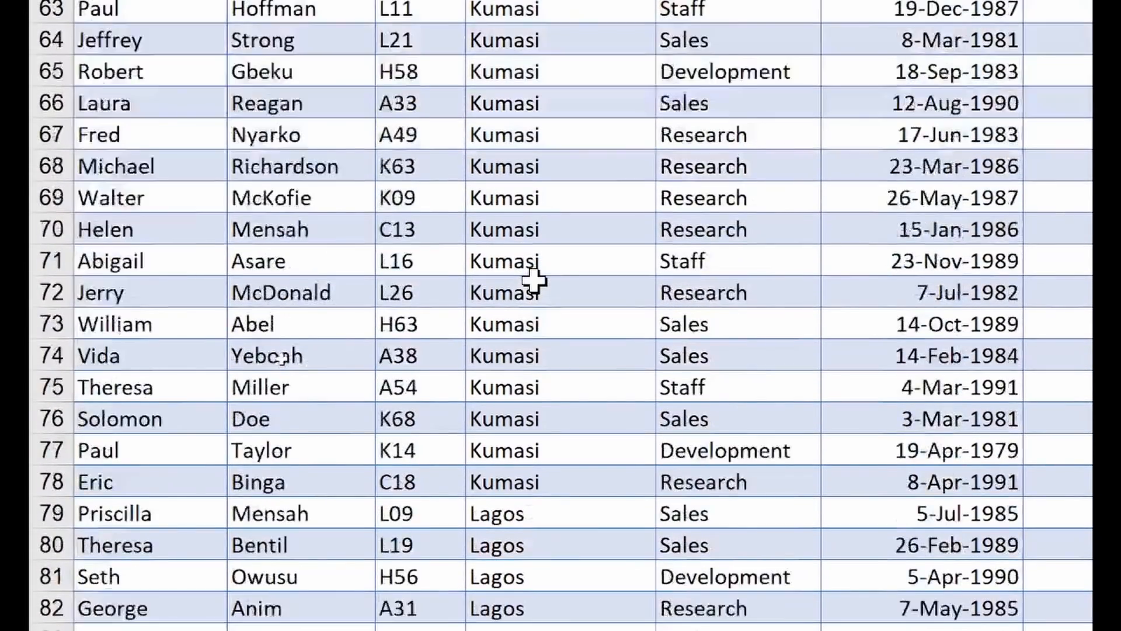
- Examine the Lagos records in the sorted Branch column and return to the start of the payroll table
scroll(534, 281, "down", 1)
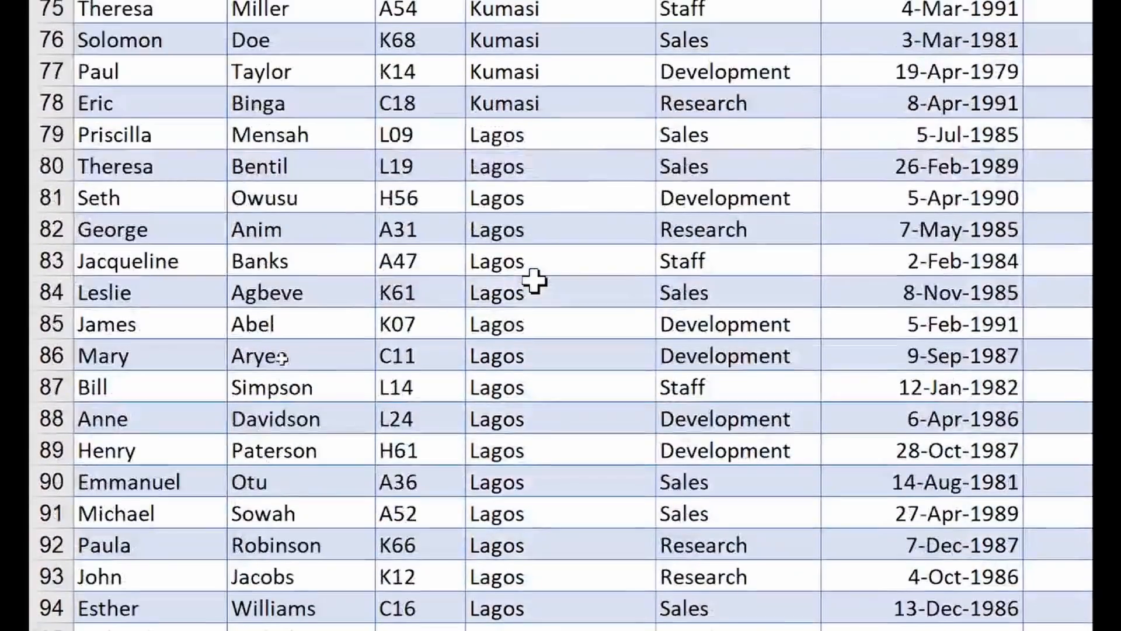
scroll(533, 281, "right", 1)
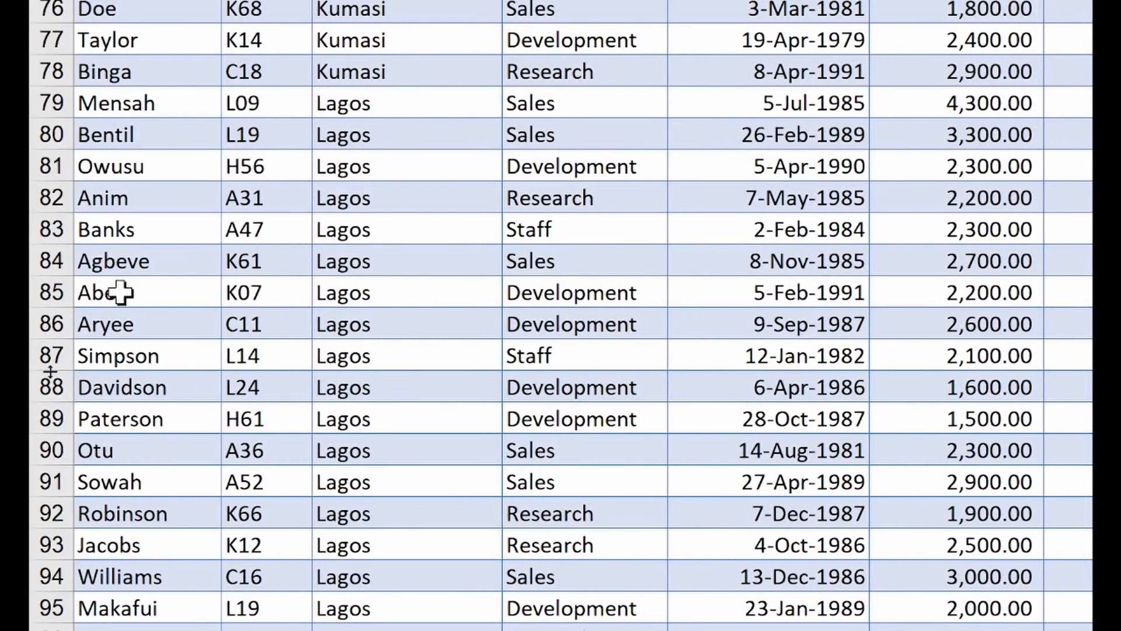
scroll(327, 209, "left", 2)
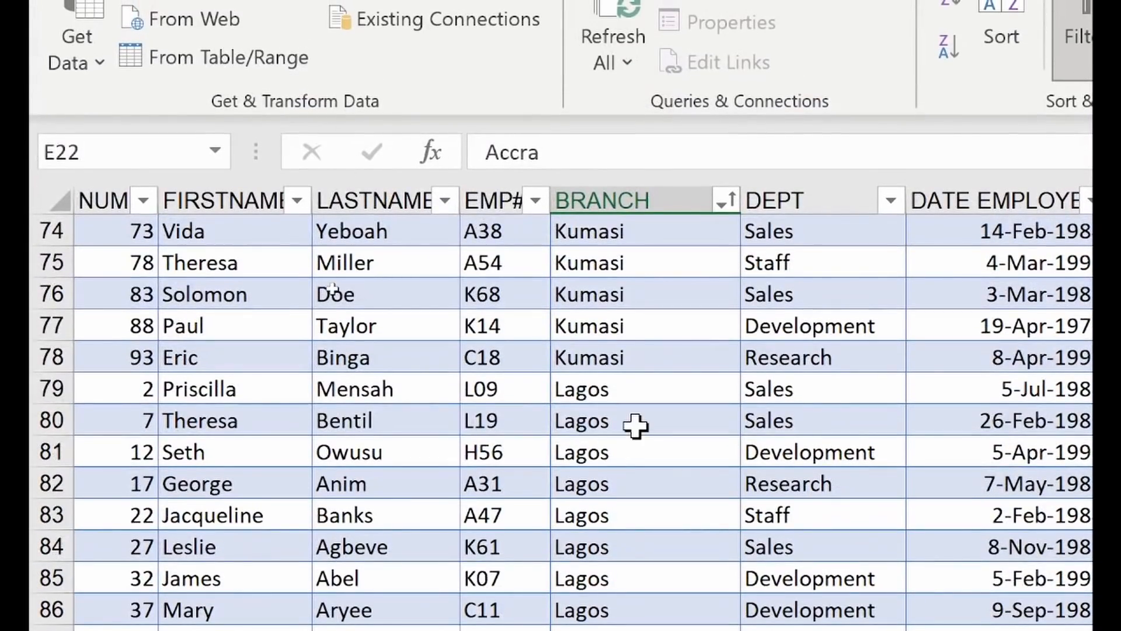
scroll(636, 427, "up", 9)
scroll(636, 427, "up", 15)
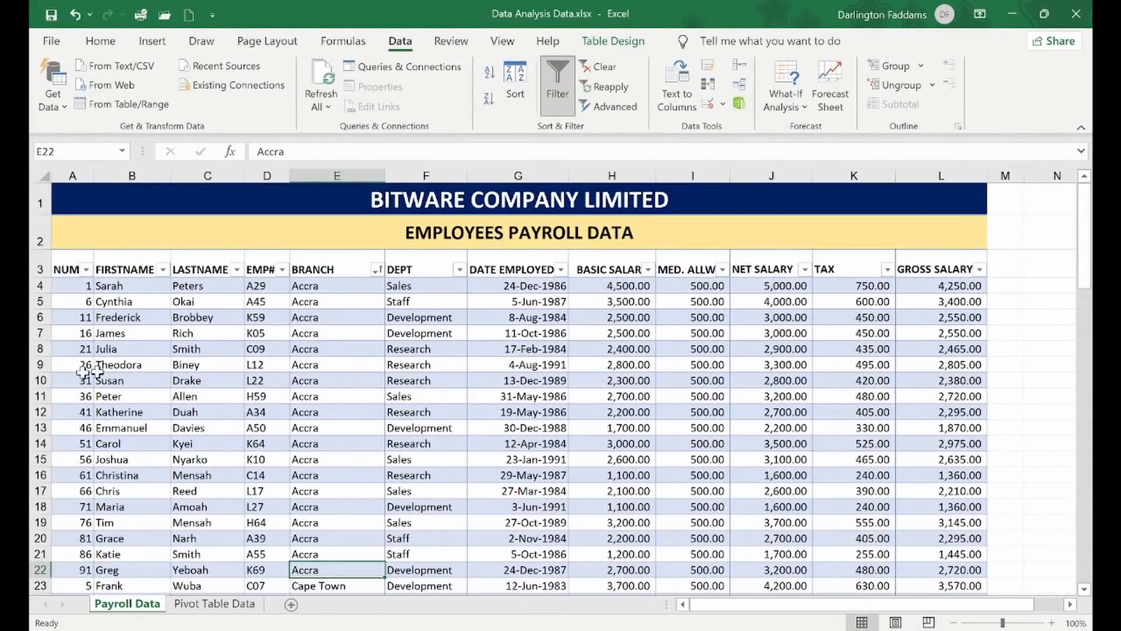
- Sort the payroll table by the LASTNAME column in ascending order, A to Z, and review the sorted last names
left_click(192, 331)
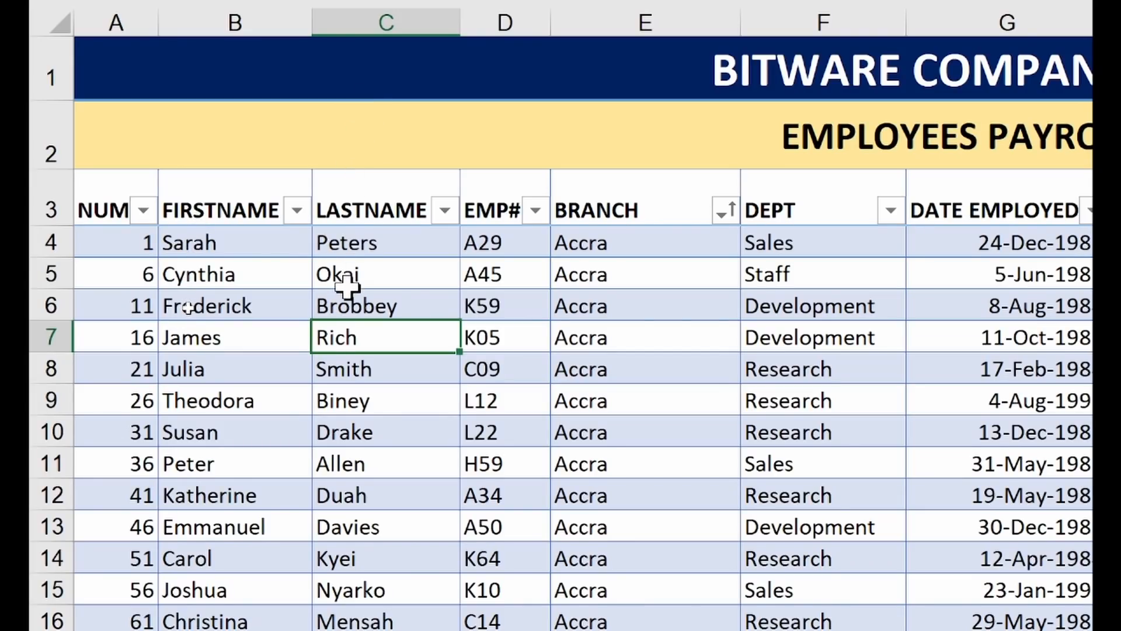
left_click(359, 308)
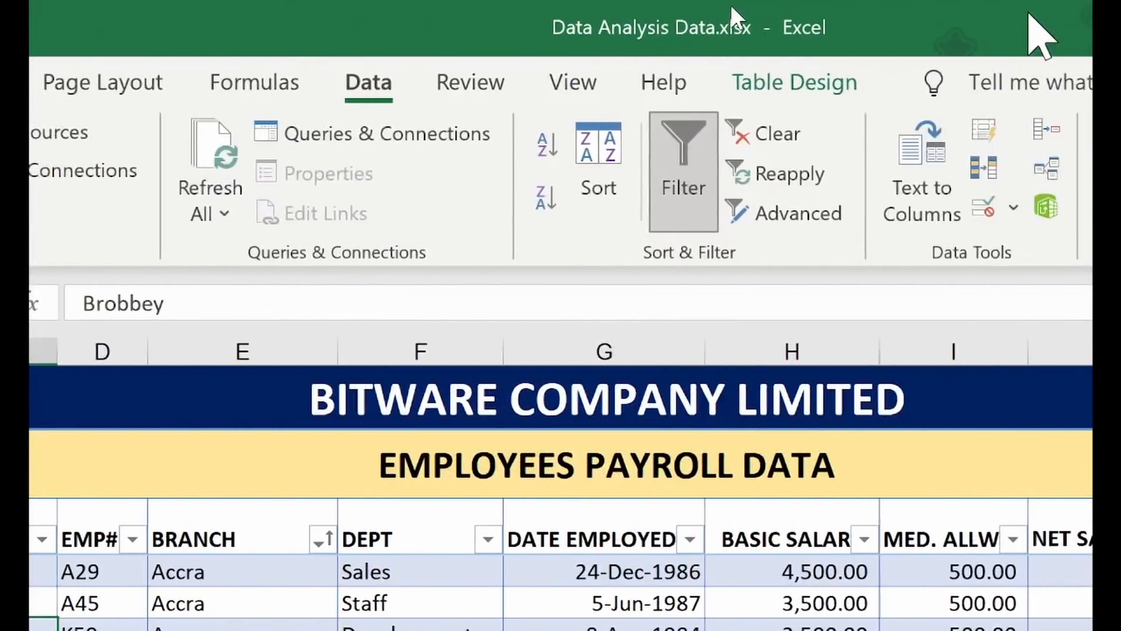
left_click(537, 156)
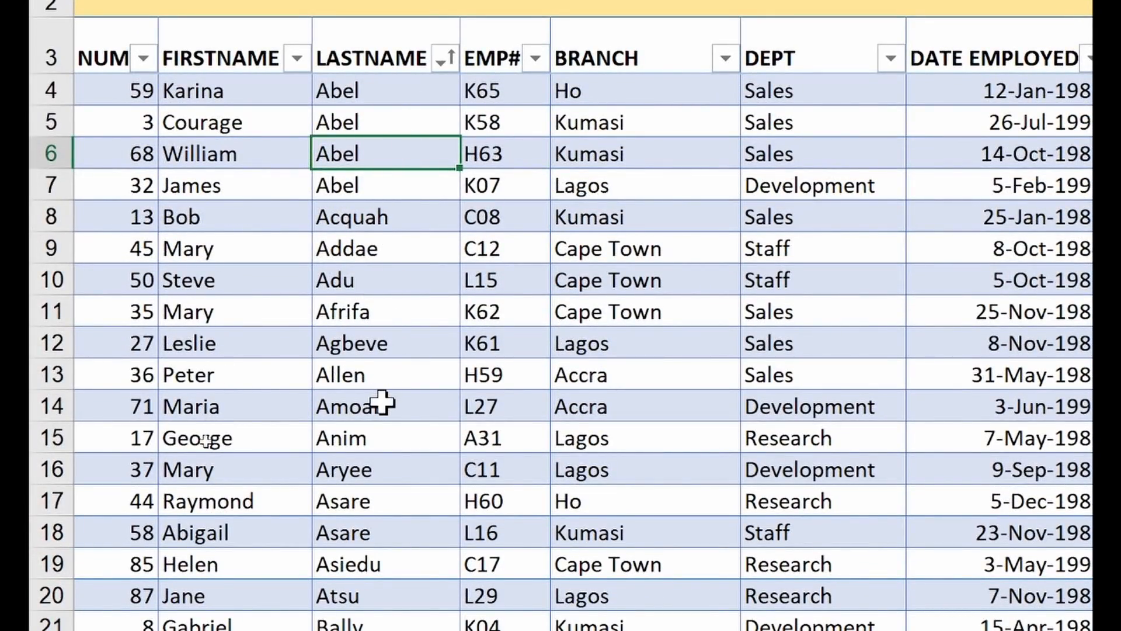
left_click(356, 91)
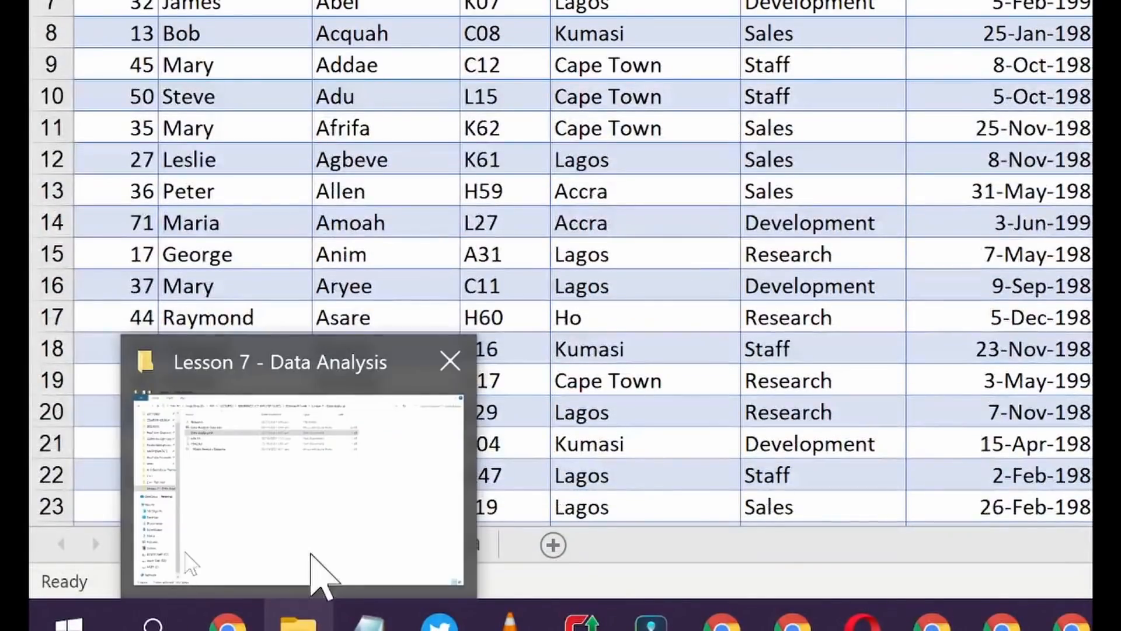
scroll(384, 200, "down", 6)
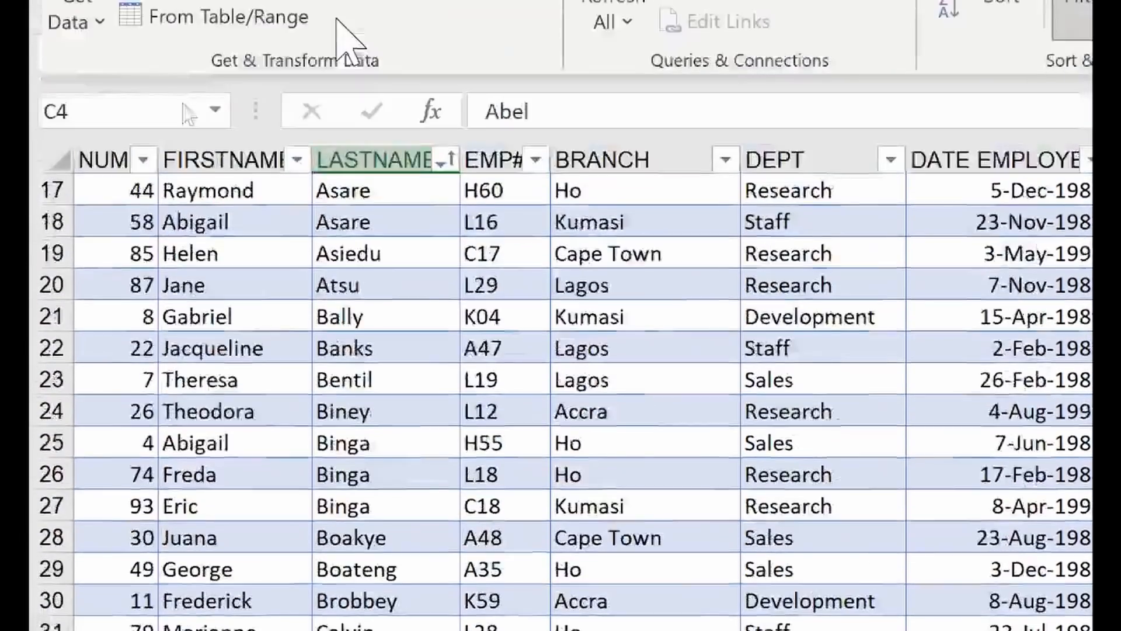
scroll(326, 362, "up", 3)
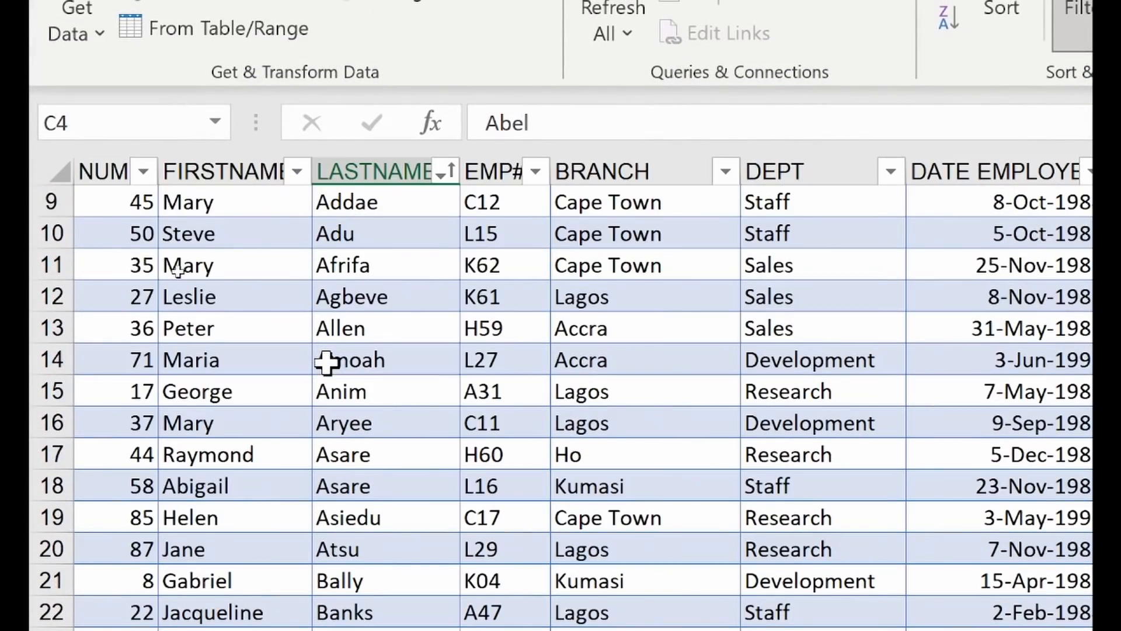
scroll(326, 362, "up", 3)
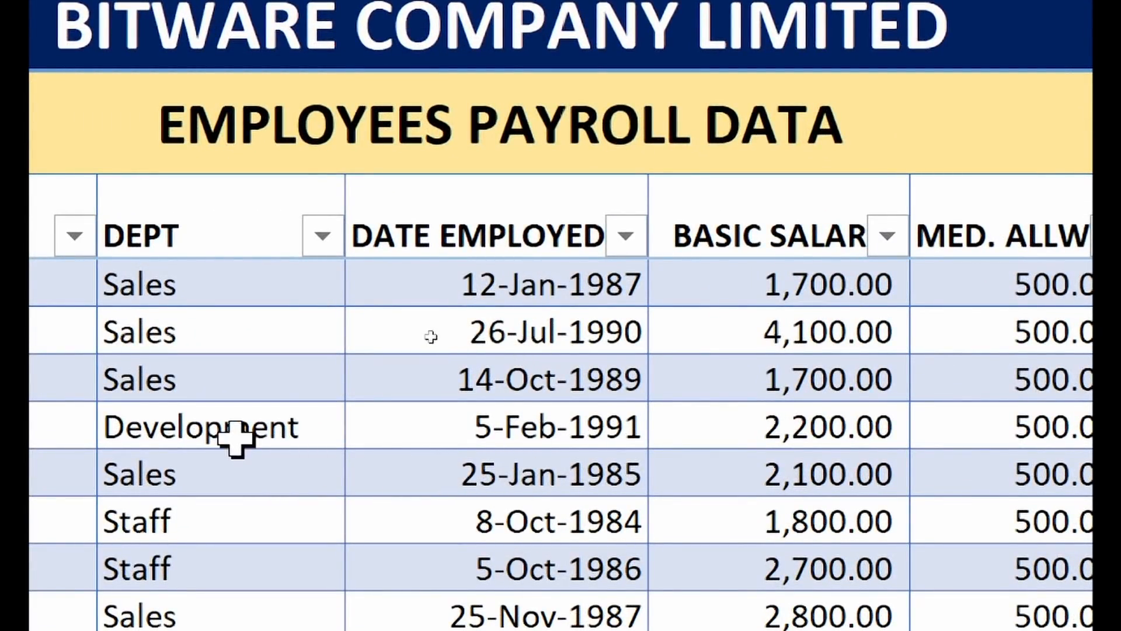
- Sort the payroll table by the DATE EMPLOYED column from oldest to newest and review the dates down to the last record
left_click(574, 432)
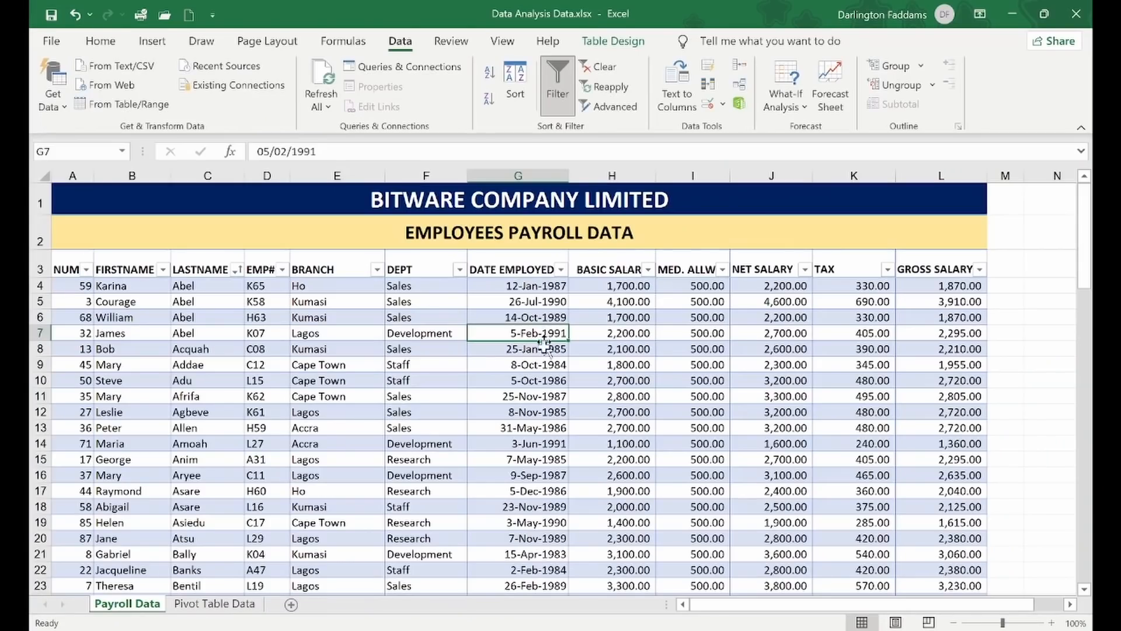
left_click(489, 75)
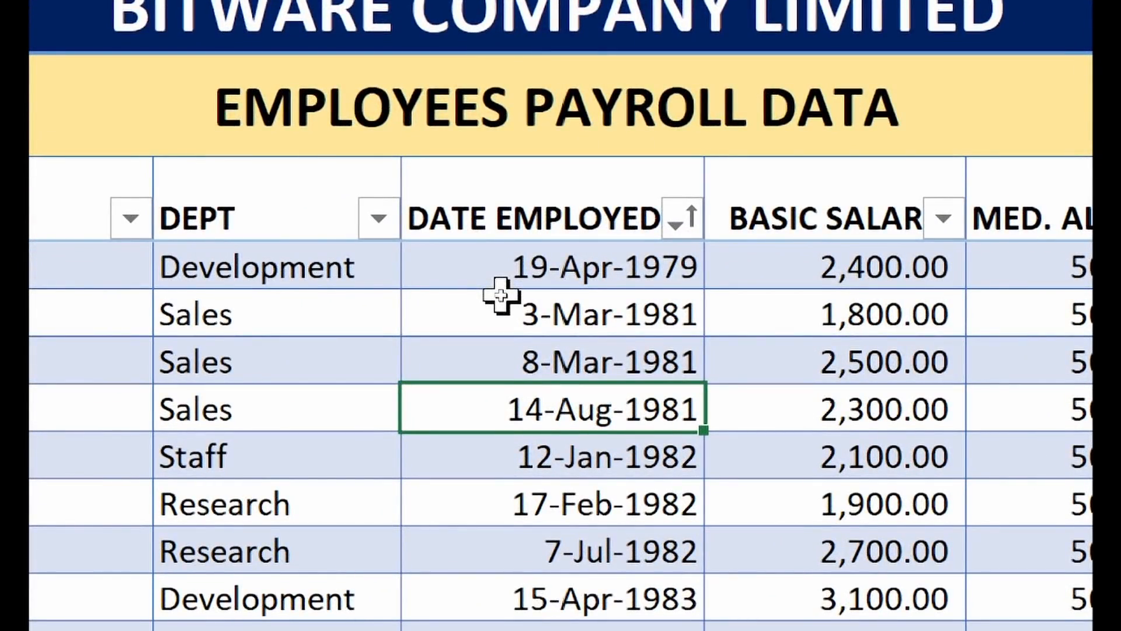
left_click(548, 280)
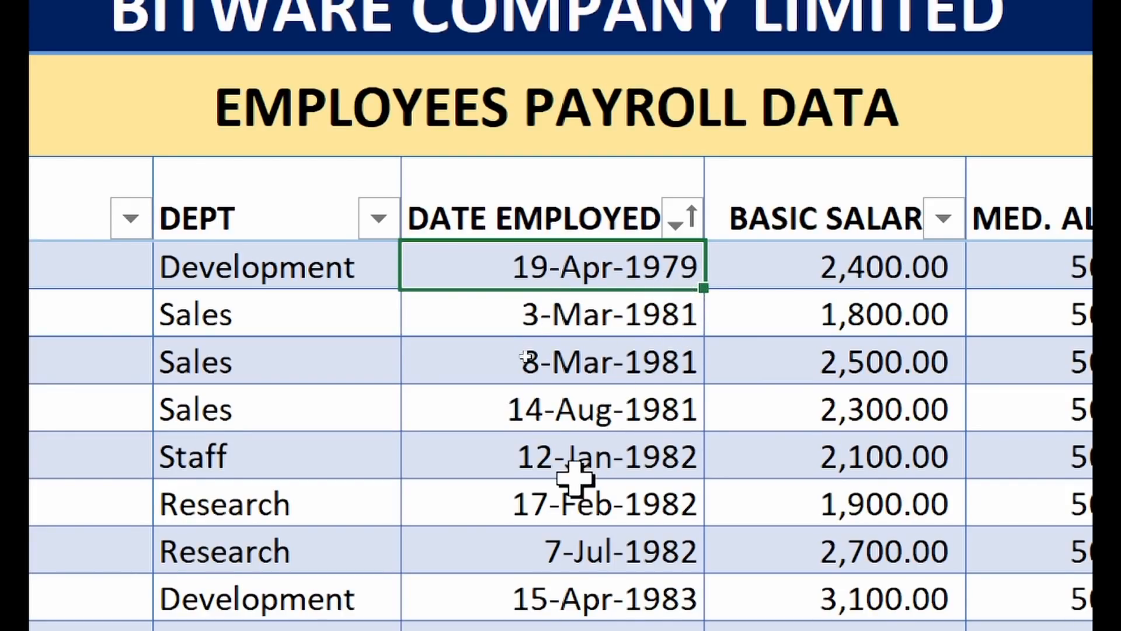
scroll(553, 590, "down", 20)
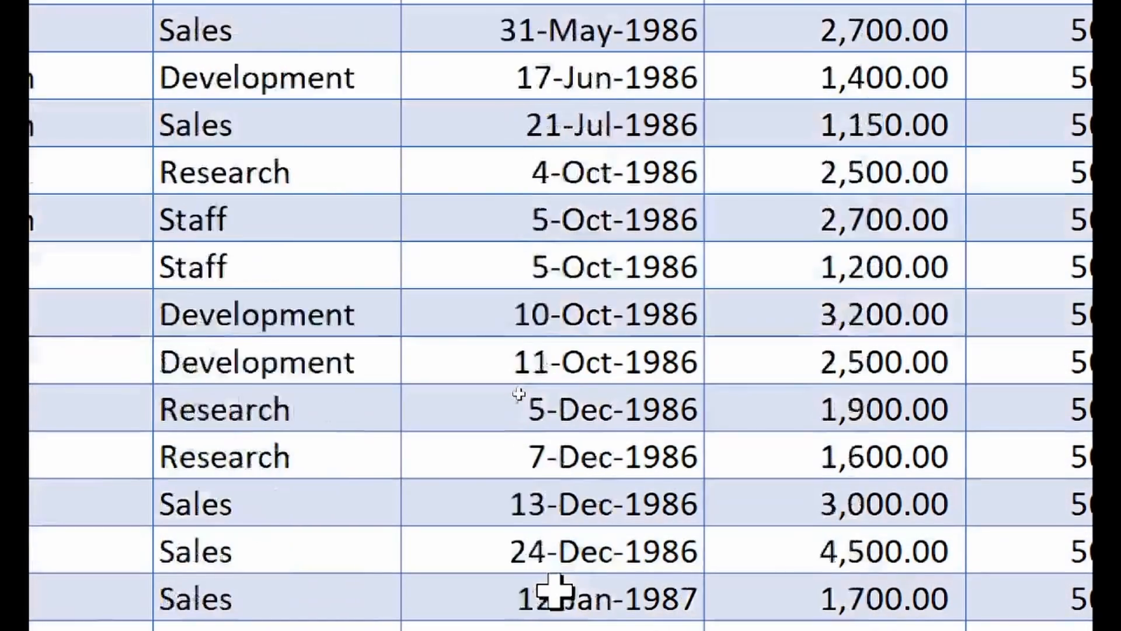
scroll(555, 591, "down", 15)
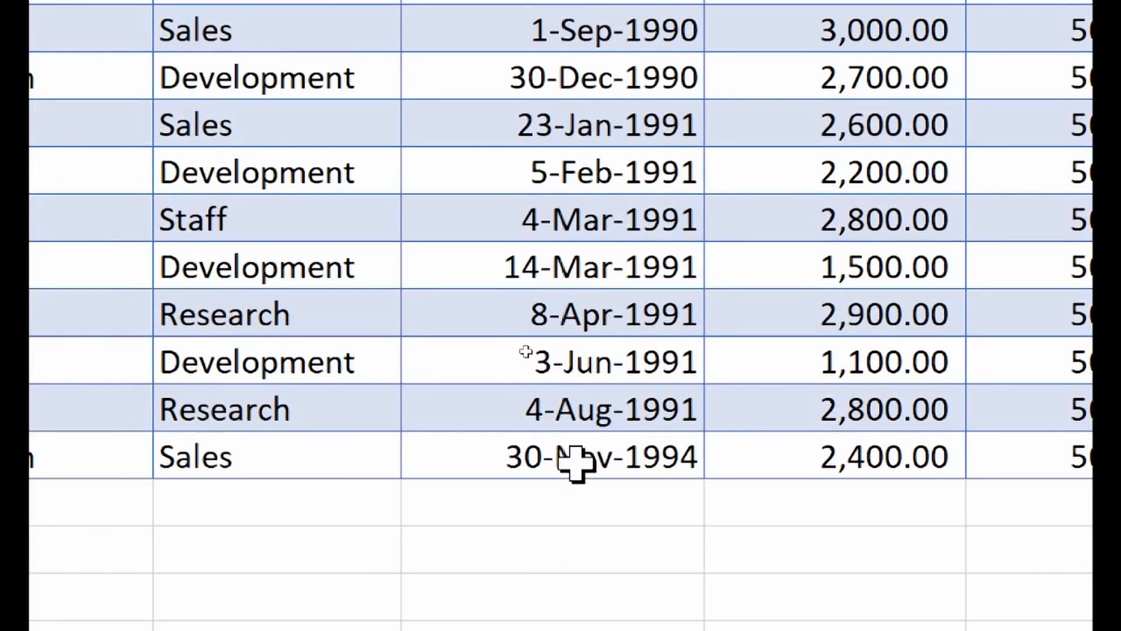
scroll(577, 464, "up", 5)
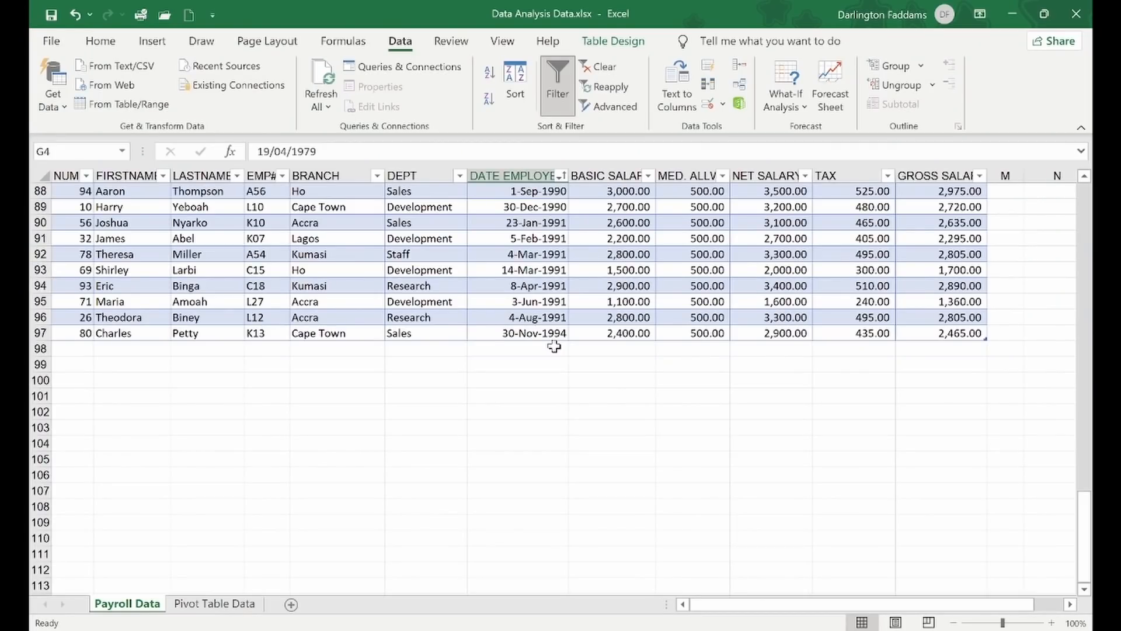
scroll(554, 347, "up", 20)
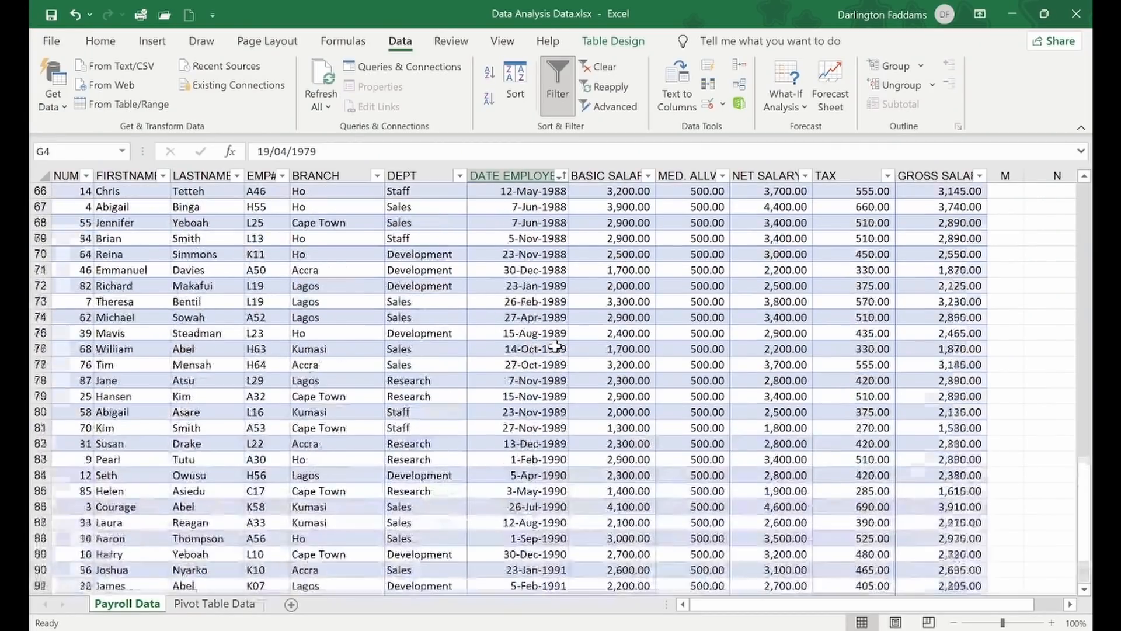
scroll(554, 346, "up", 5)
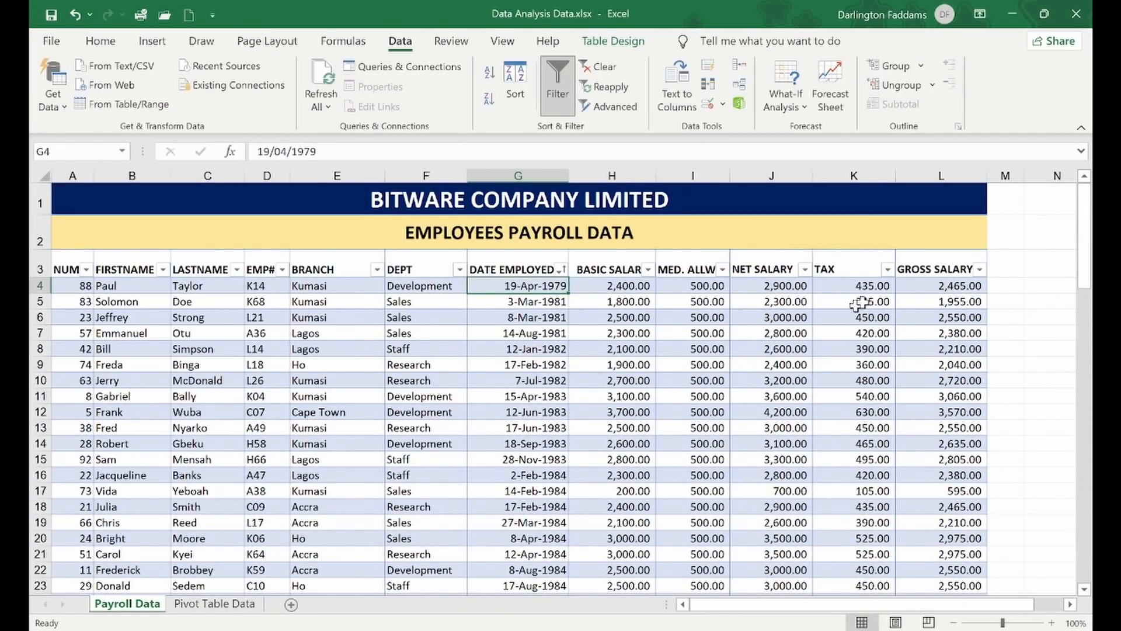
- Sort the payroll table by the GROSS SALARY column in descending order, from largest to smallest
left_click(781, 299)
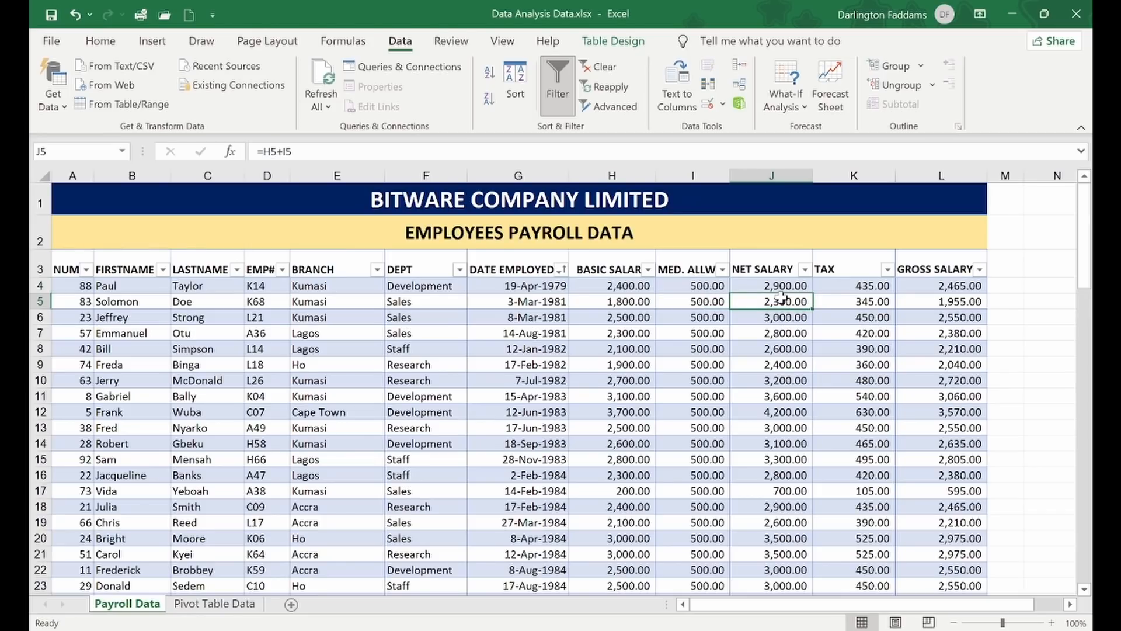
left_click(932, 301)
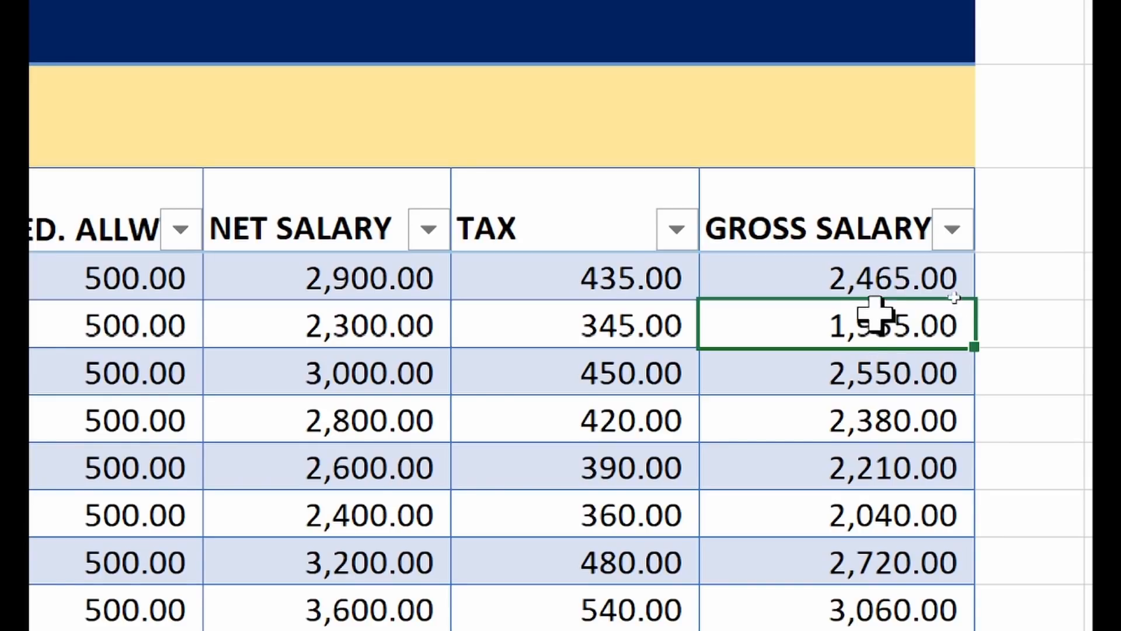
left_click(895, 374)
left_click(898, 461)
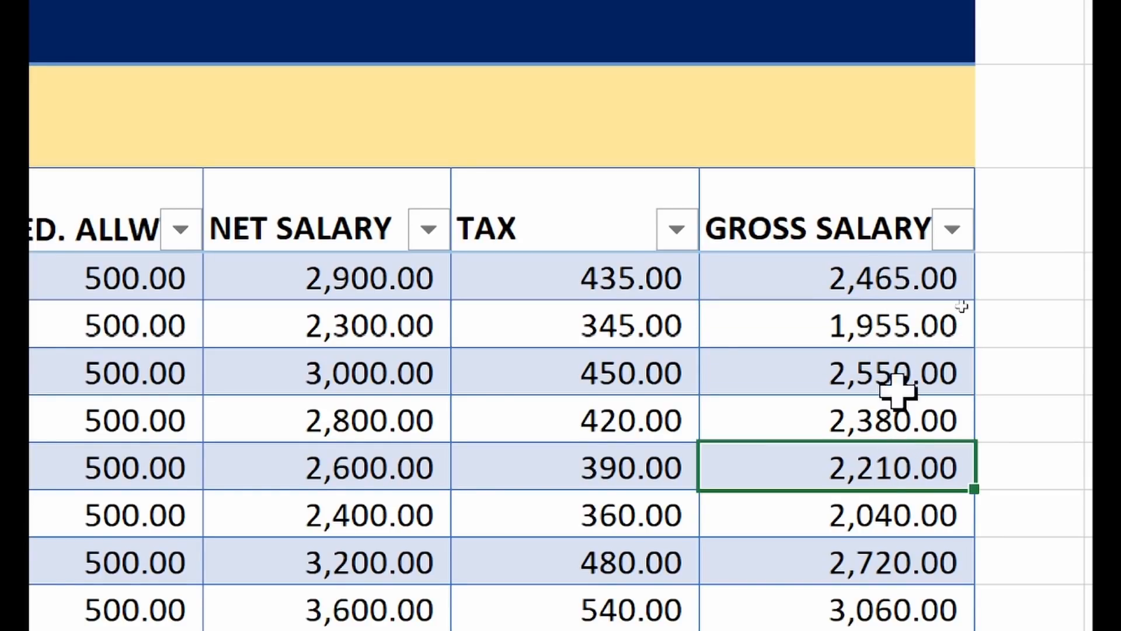
left_click(896, 292)
left_click(883, 618)
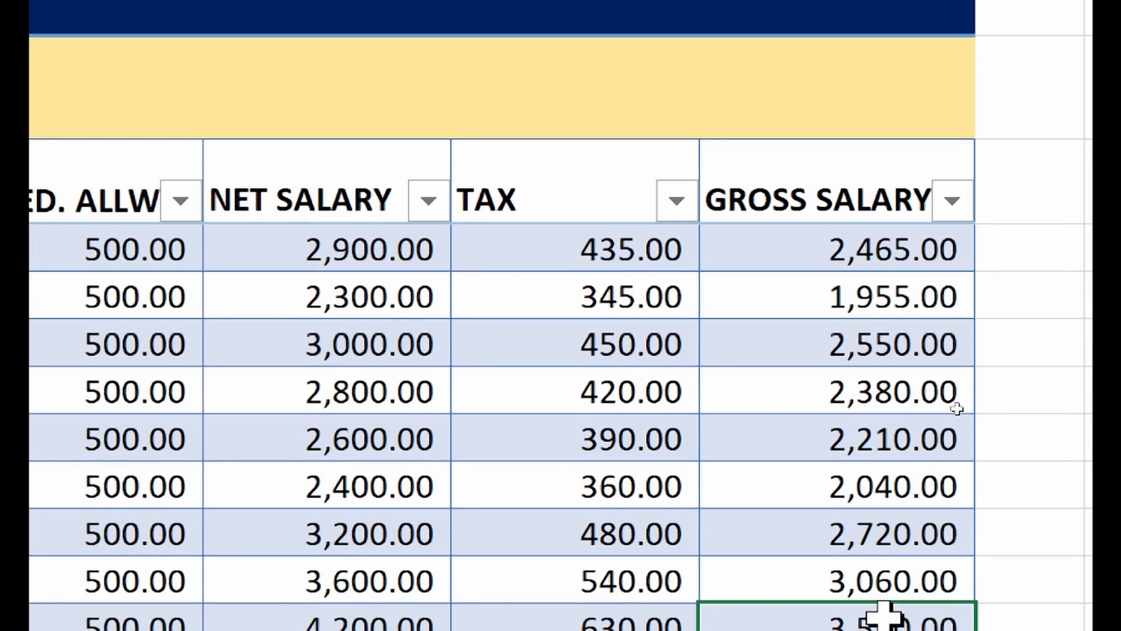
left_click(861, 382)
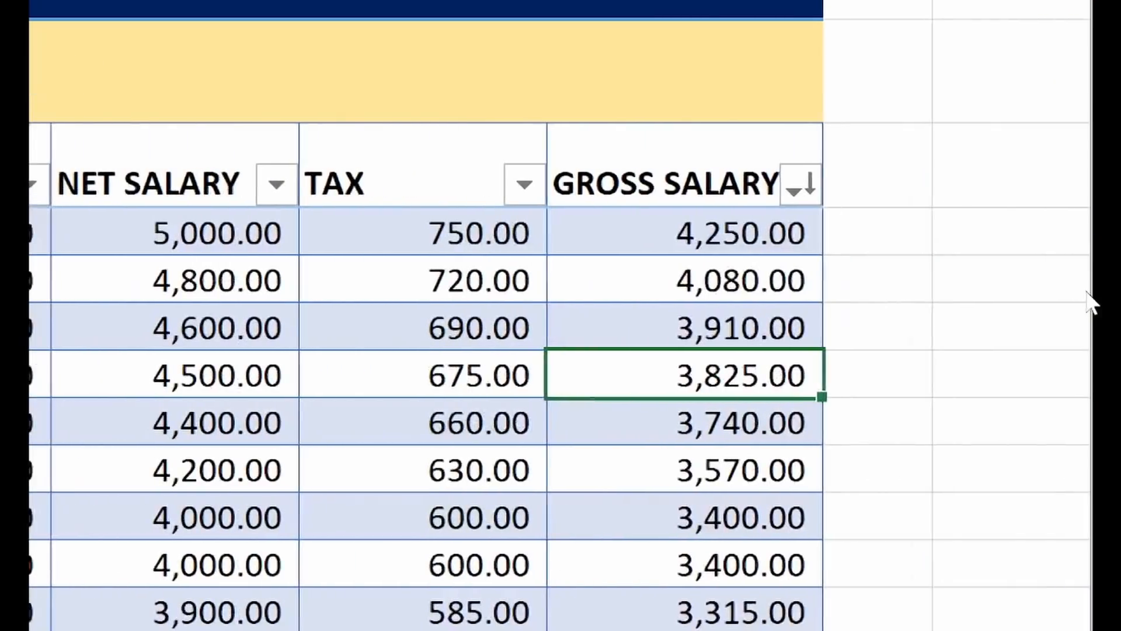
left_click(596, 222)
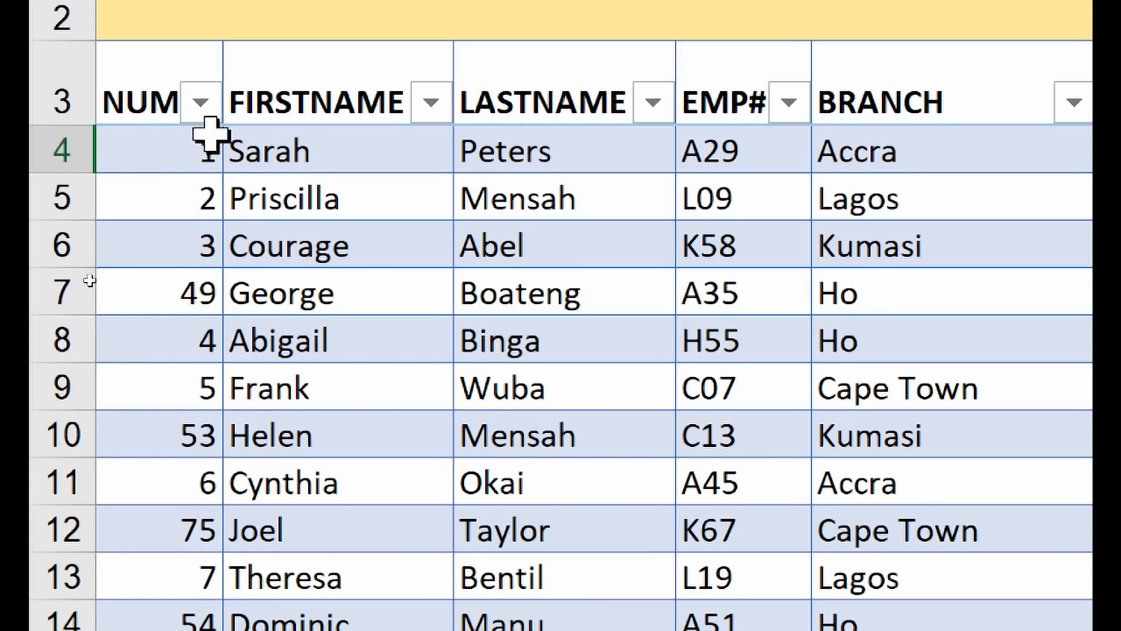
- Sort the payroll table by the NUM column in ascending order, from smallest to largest, and check the first numbers
left_click(160, 199)
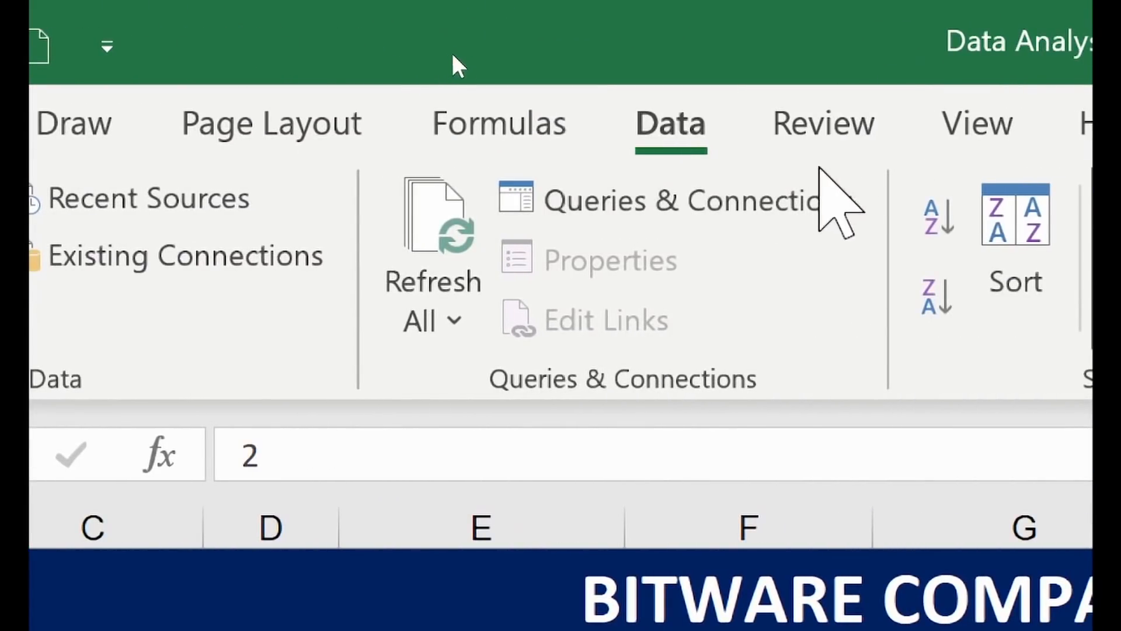
left_click(765, 211)
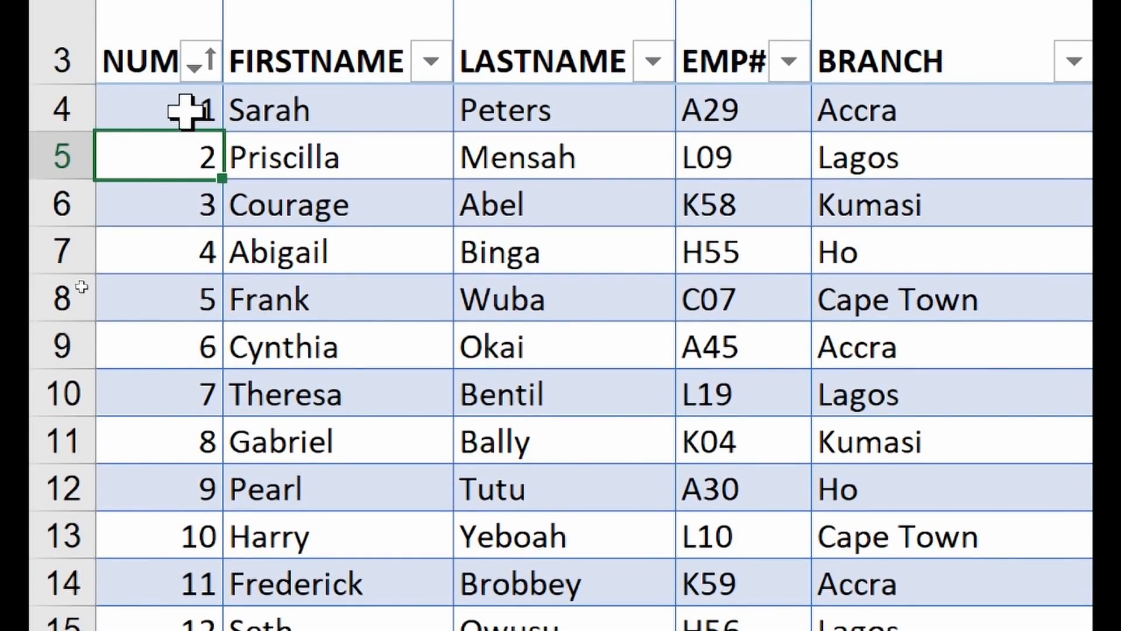
left_click_drag(186, 115, 196, 601)
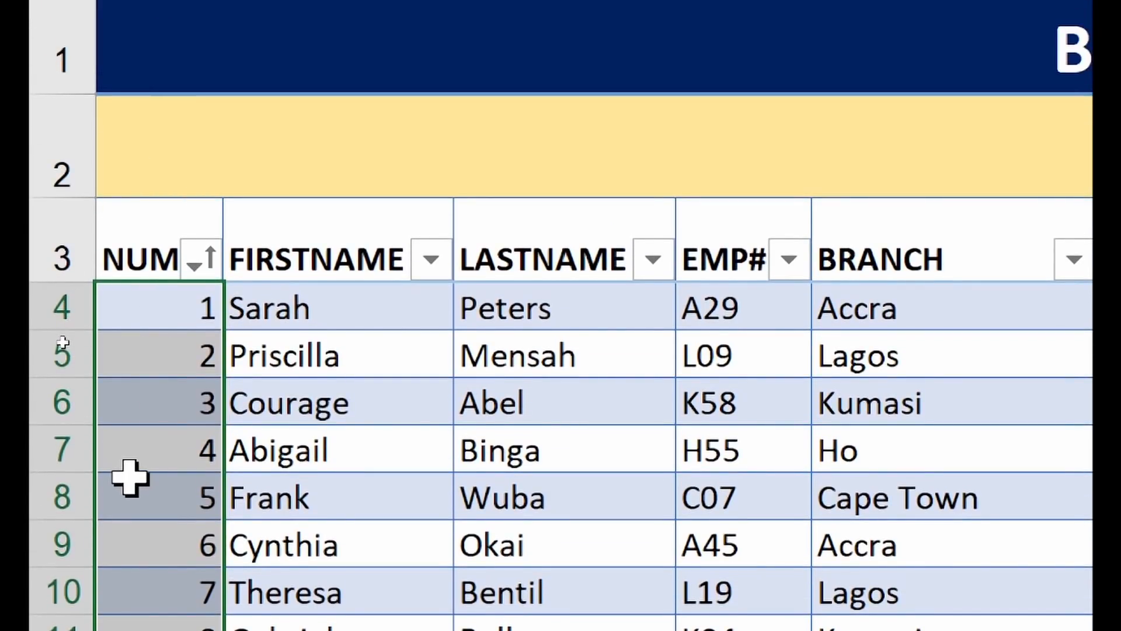
left_click(134, 467)
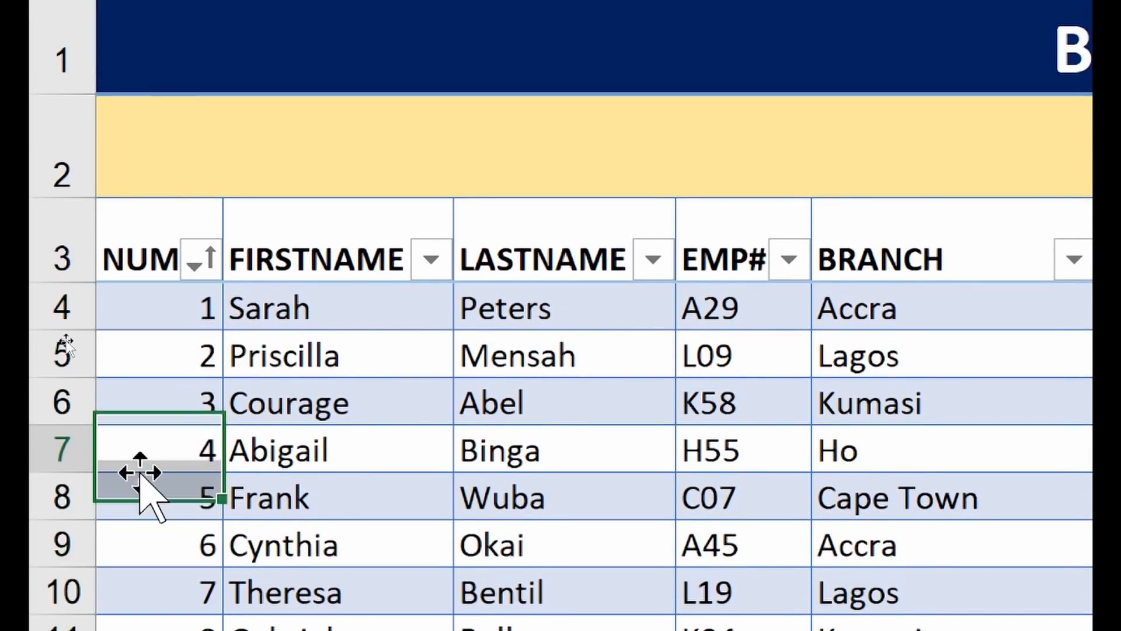
left_click(155, 257)
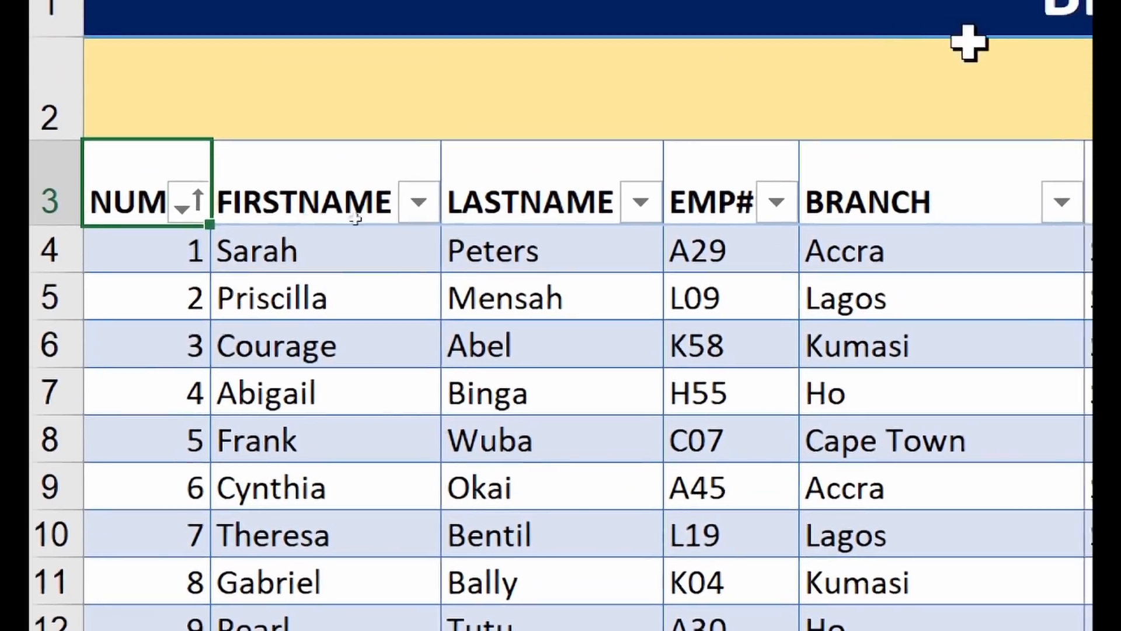
- Examine the number sequence in the sorted NUM column from the first payroll records downward
left_click(736, 80)
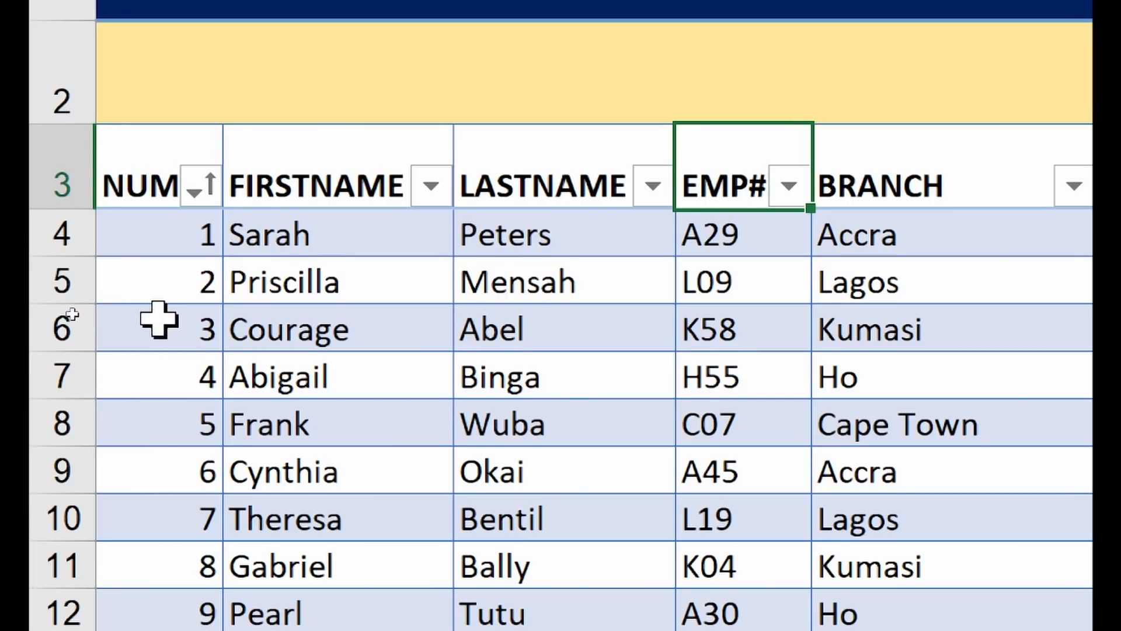
left_click(174, 282)
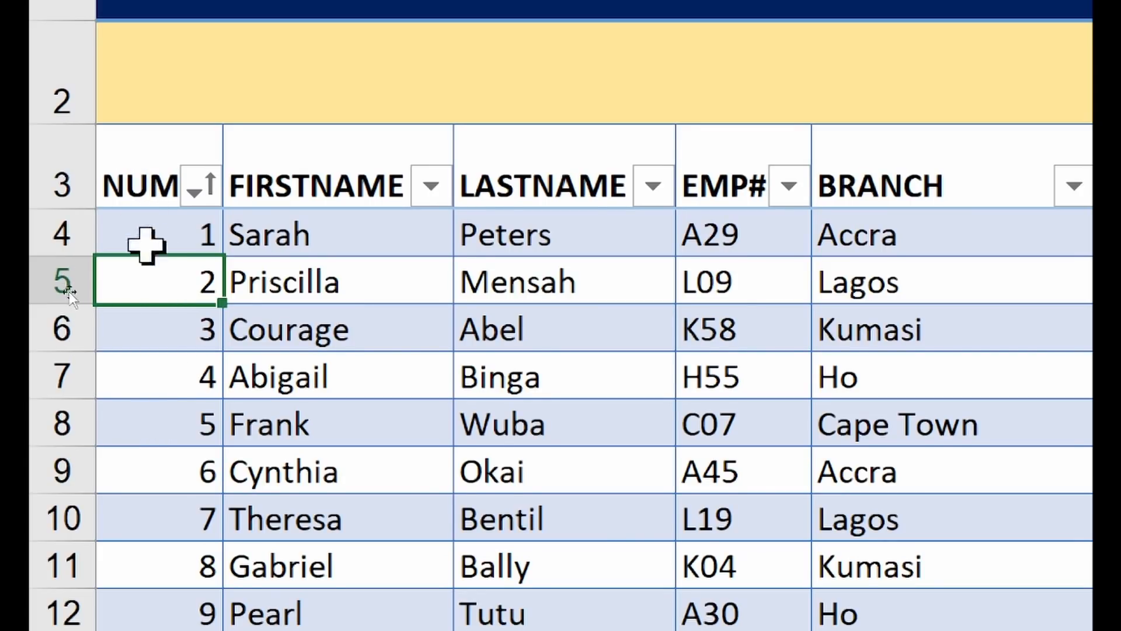
scroll(158, 614, "down", 1)
left_click(174, 154)
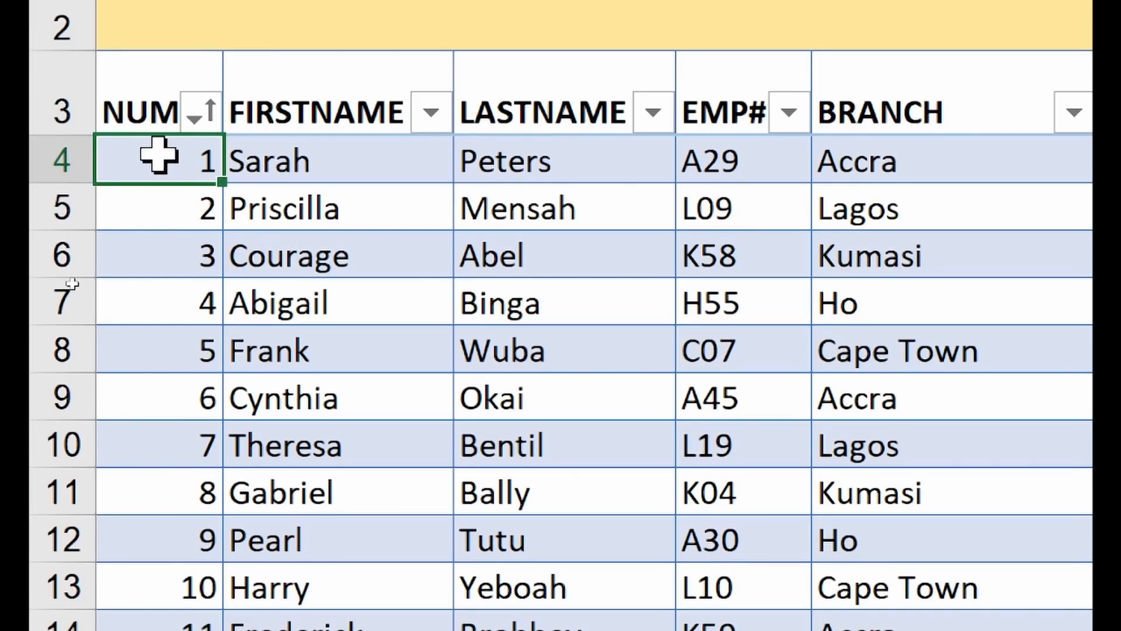
left_click(160, 210)
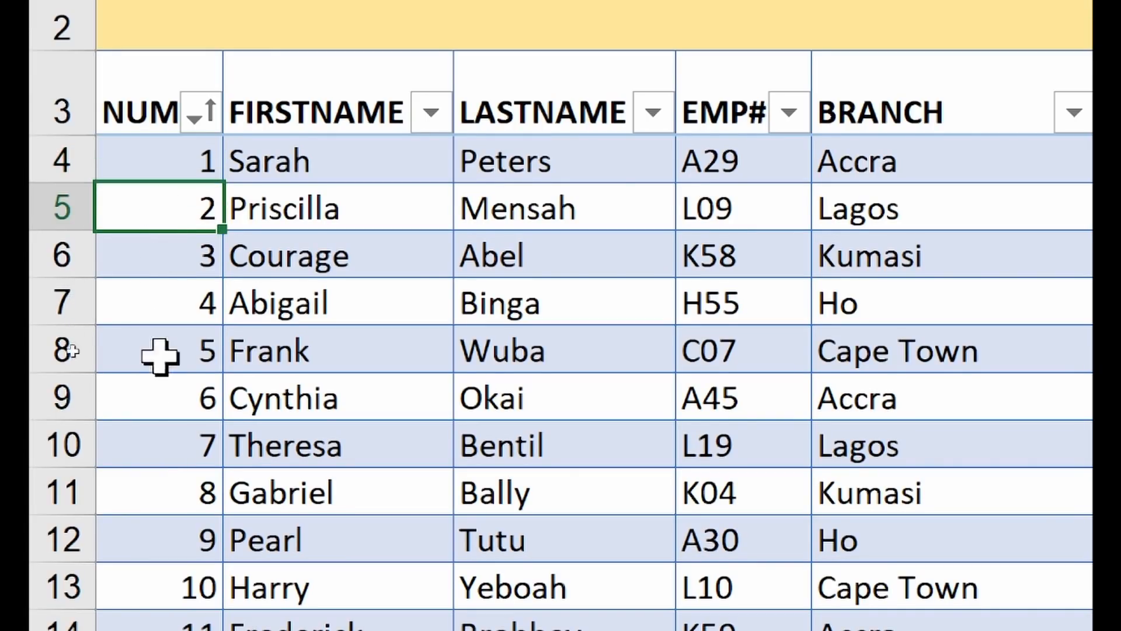
scroll(158, 614, "down", 4)
scroll(156, 620, "down", 2)
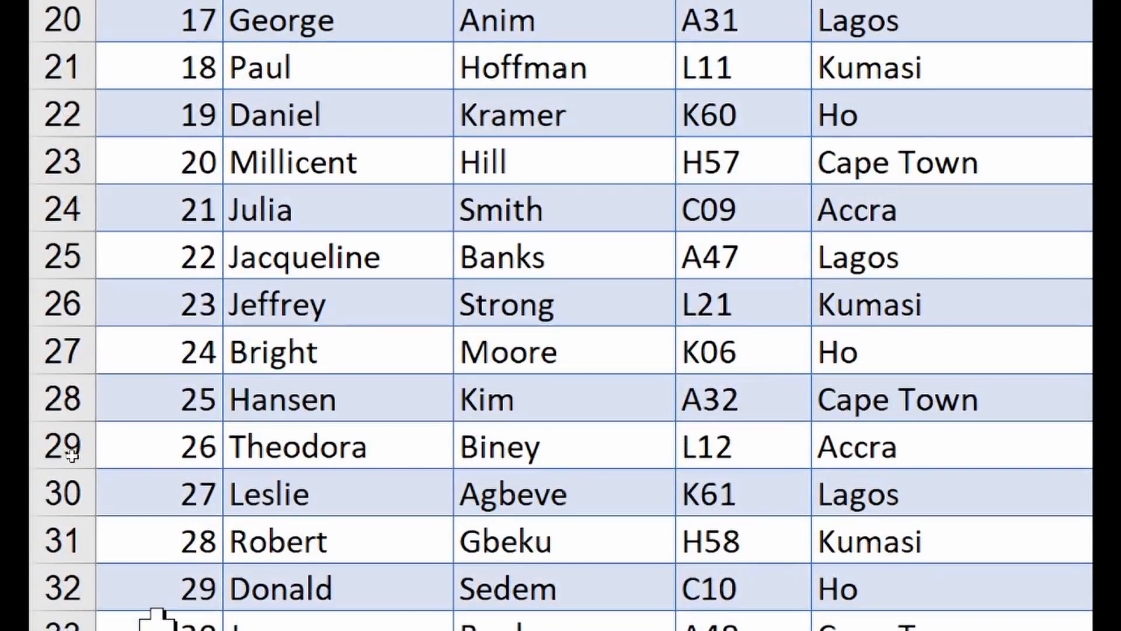
- Sort the payroll table by the FIRSTNAME column from A to Z and review the order of the first names
scroll(160, 585, "down", 2)
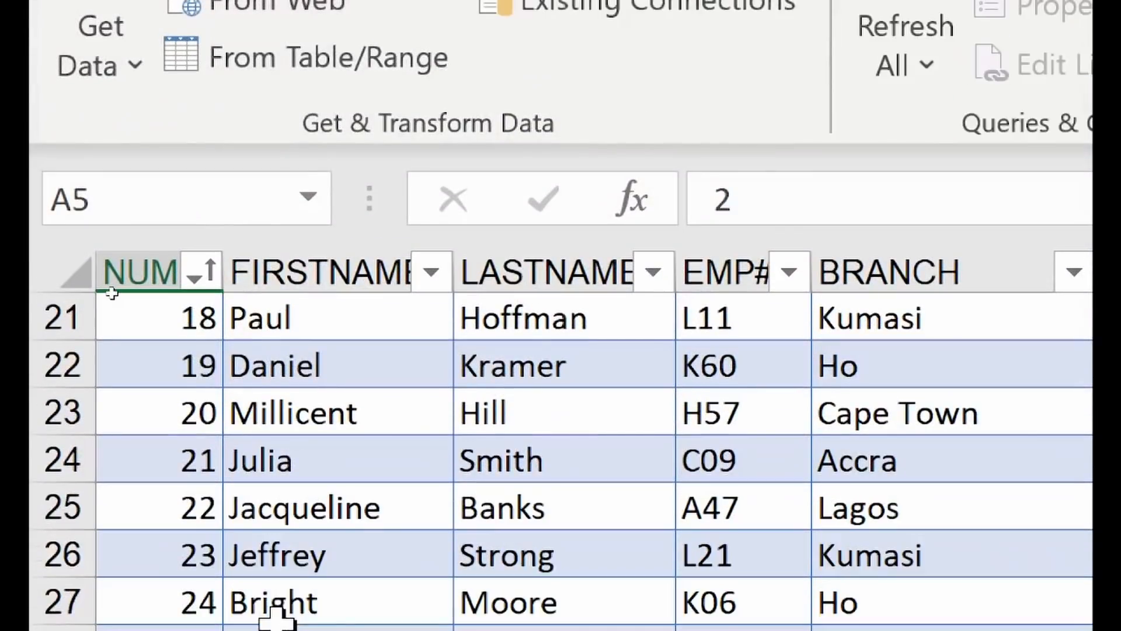
scroll(272, 111, "up", 5)
scroll(275, 613, "up", 1)
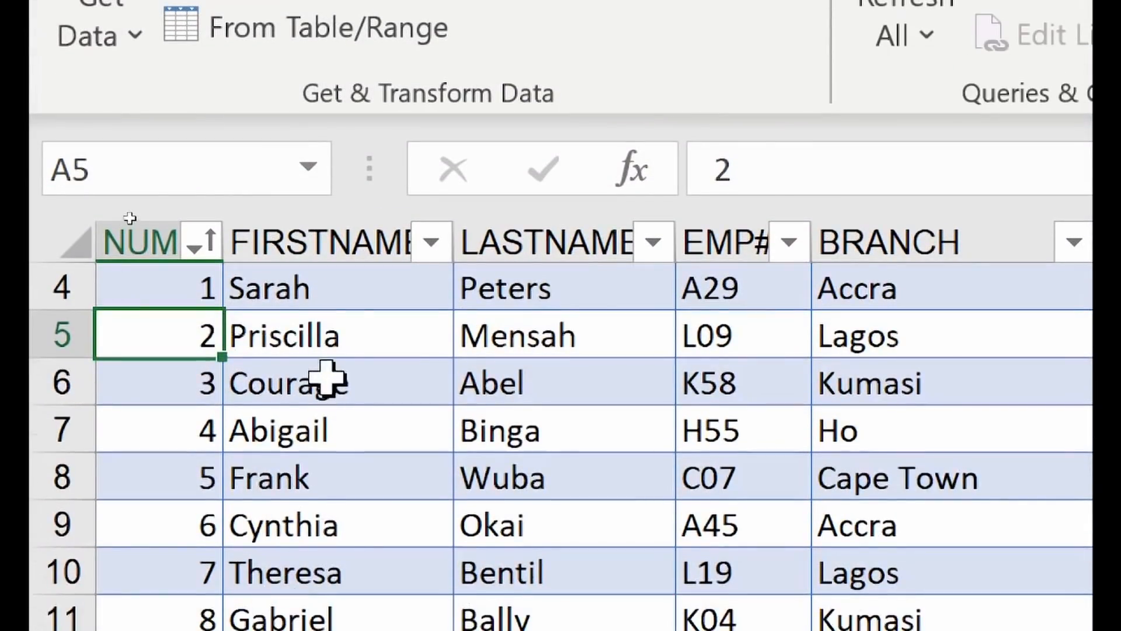
left_click(321, 442)
scroll(321, 411, "up", 1)
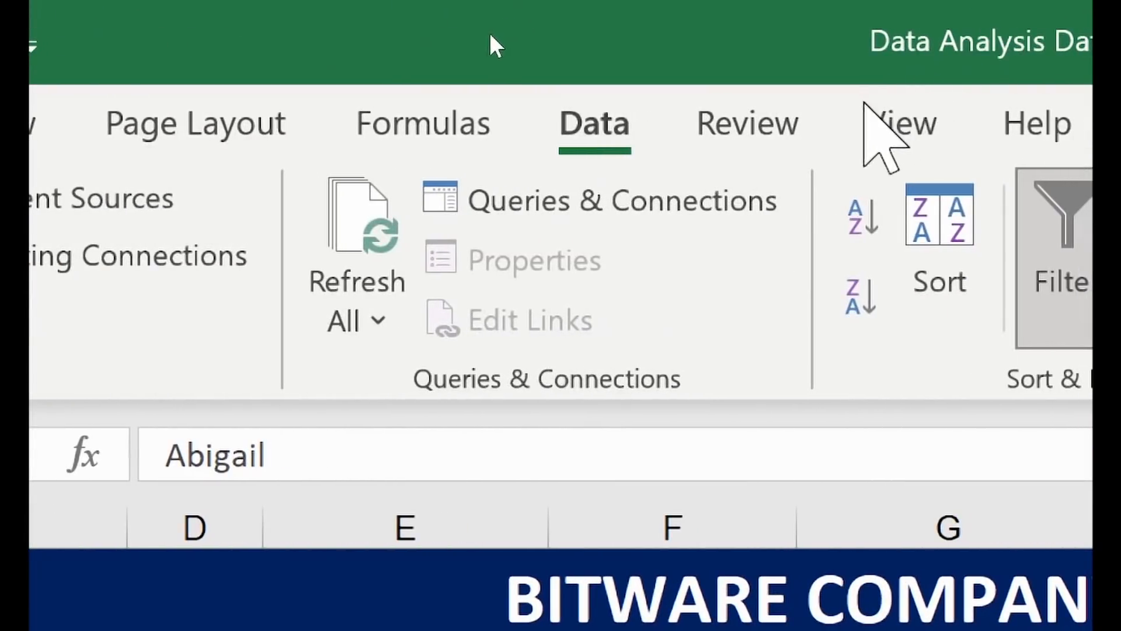
left_click(862, 216)
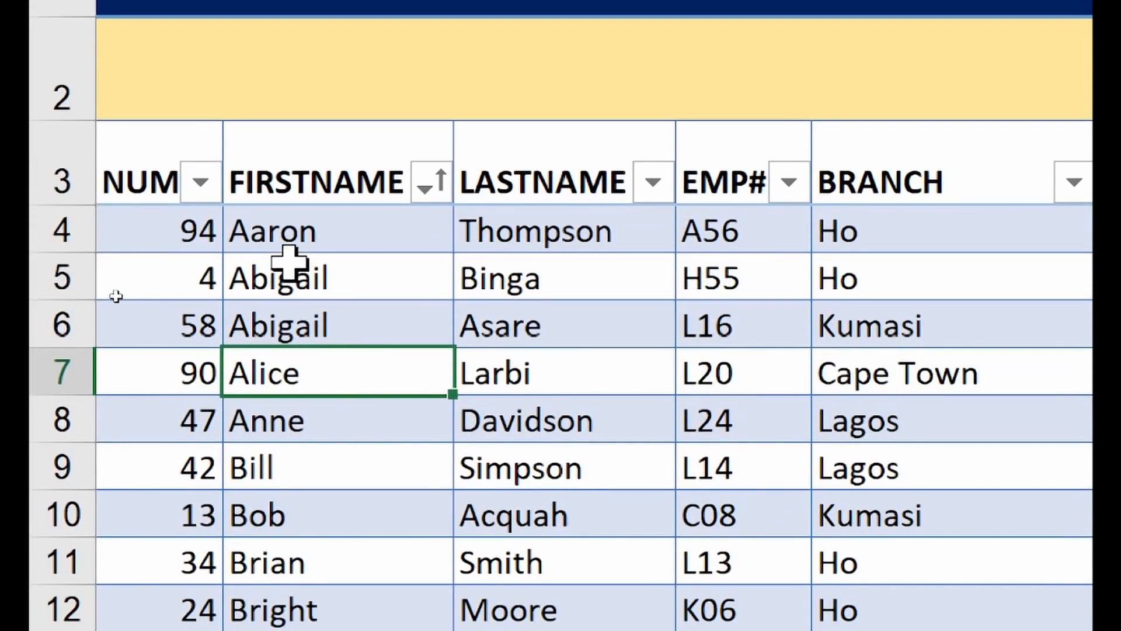
left_click(283, 378)
left_click(289, 277)
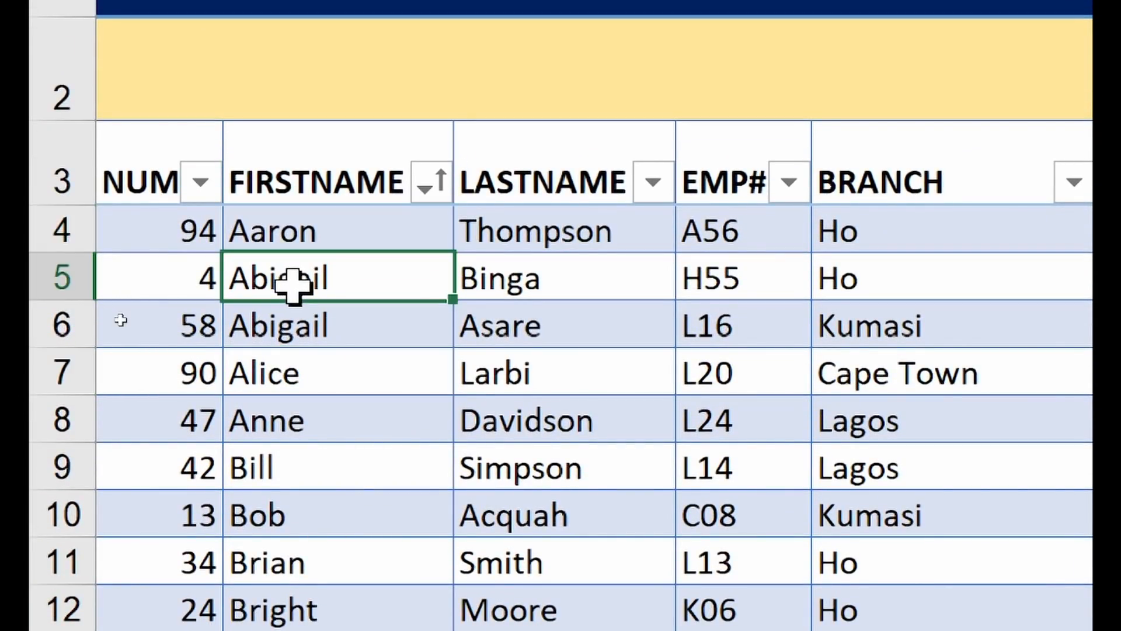
left_click(266, 342)
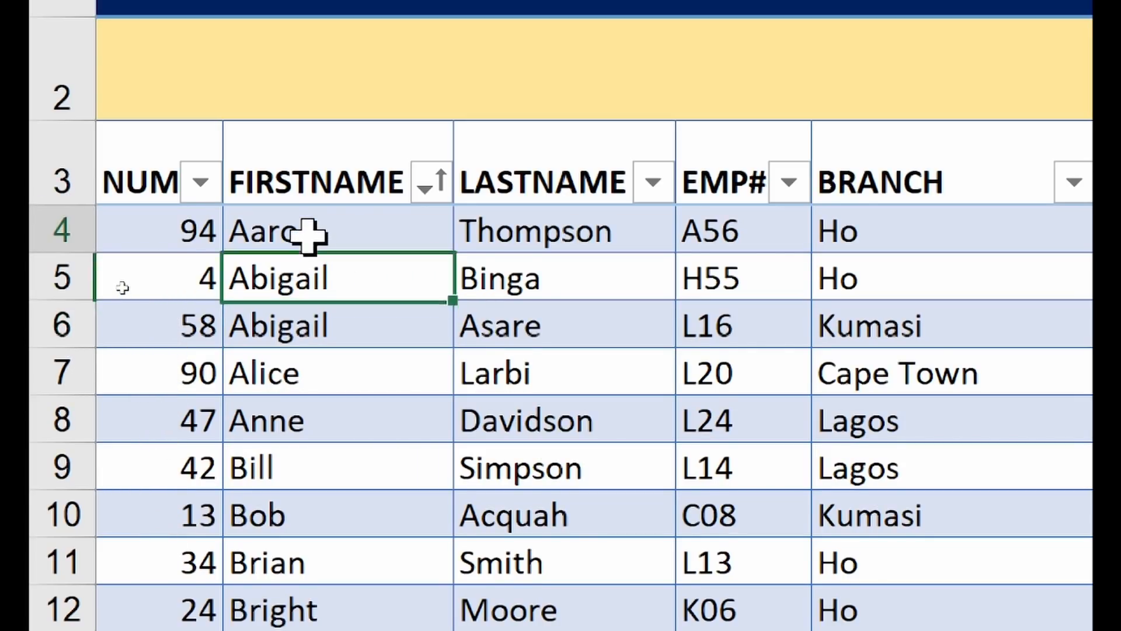
left_click_drag(310, 233, 344, 595)
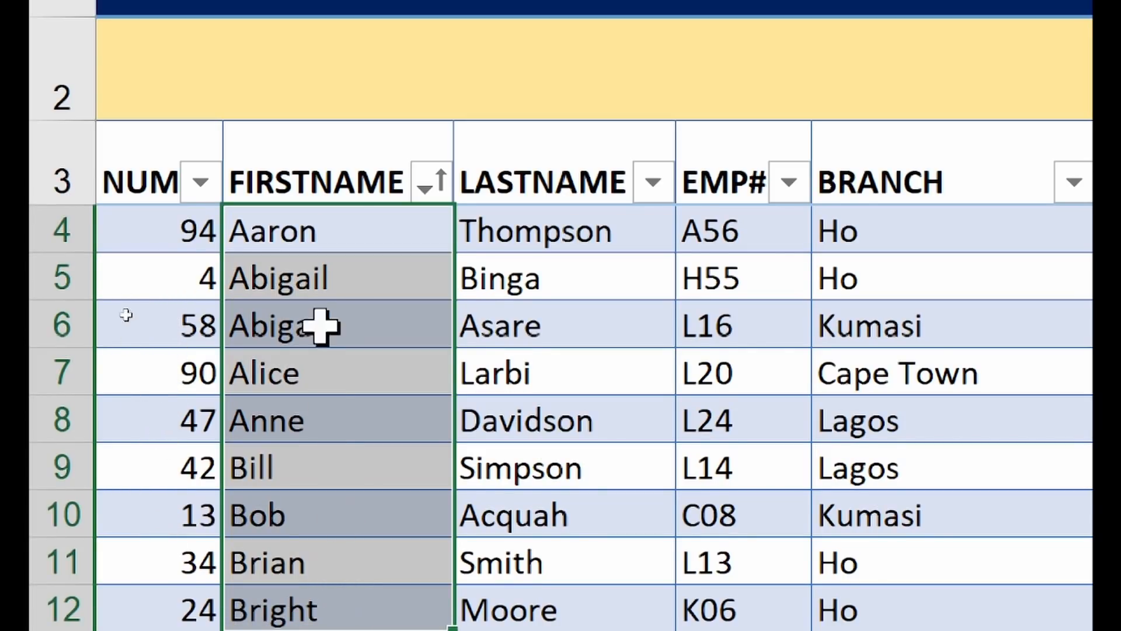
left_click(315, 275)
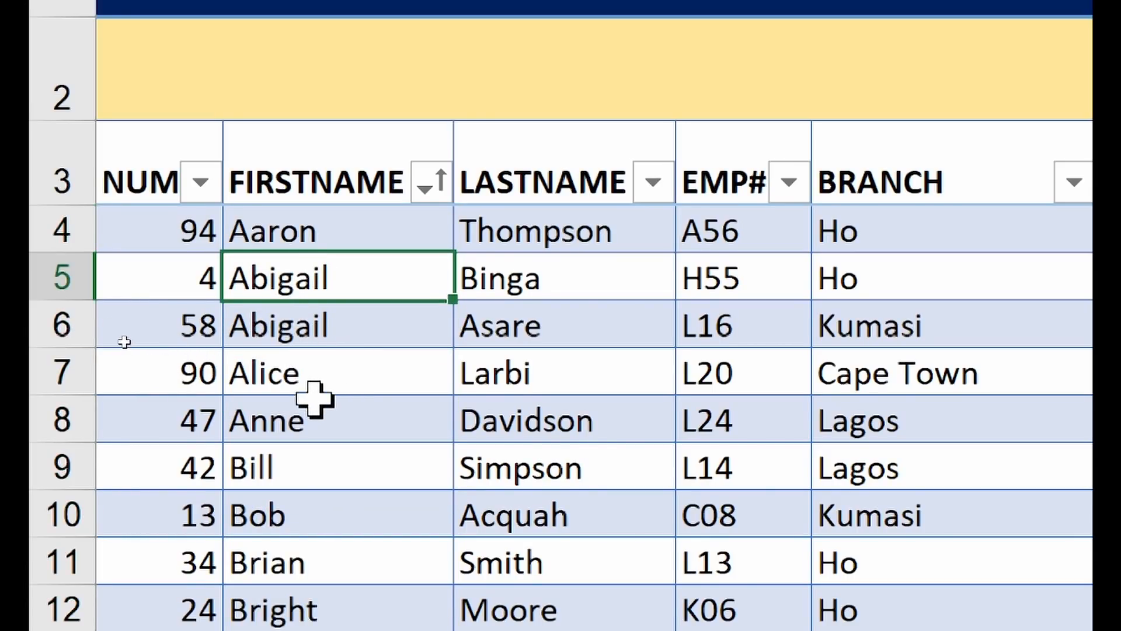
- Sort the payroll table back into ascending order by the NUM column
left_click(167, 322)
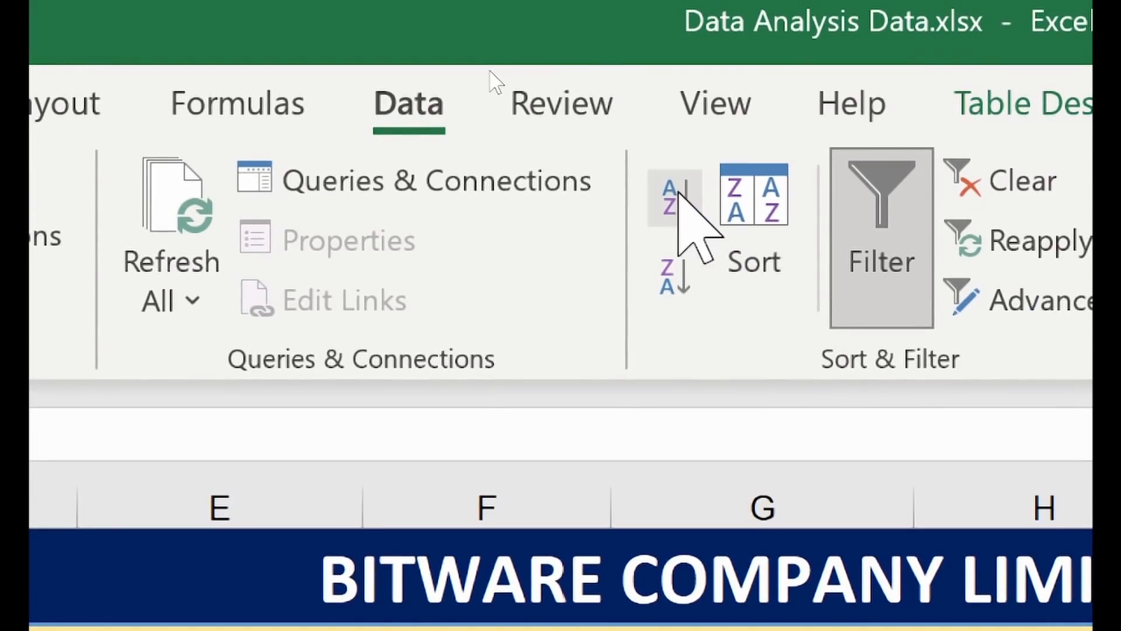
left_click(669, 194)
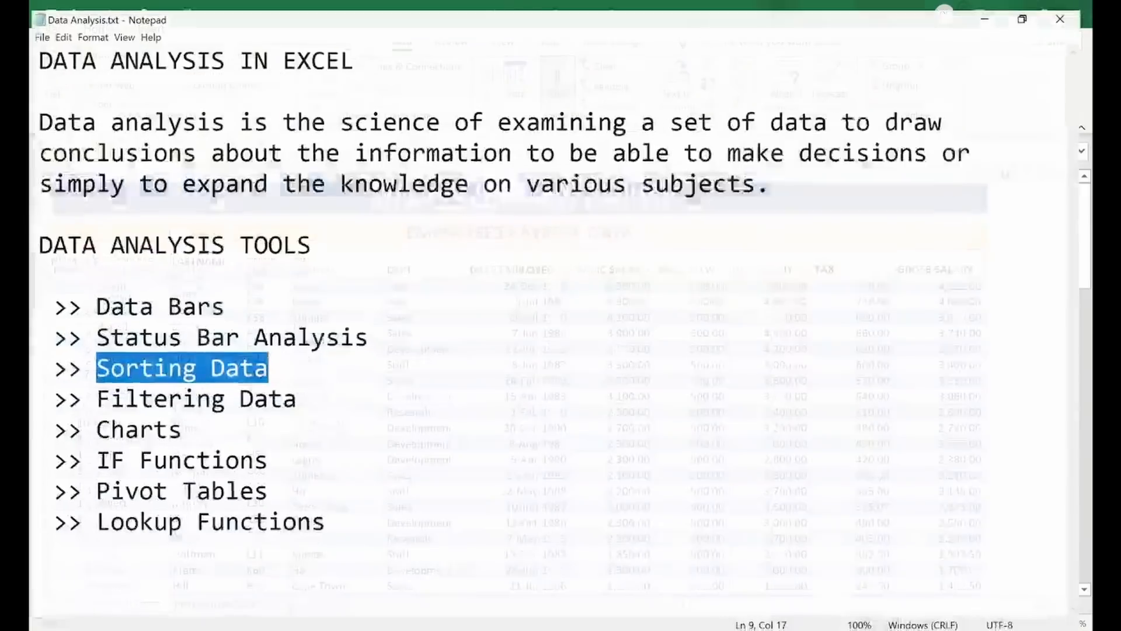
- Highlight "Filtering Data" in the Notepad list of data analysis tools and return to the Excel workbook
left_click_drag(96, 394, 298, 379)
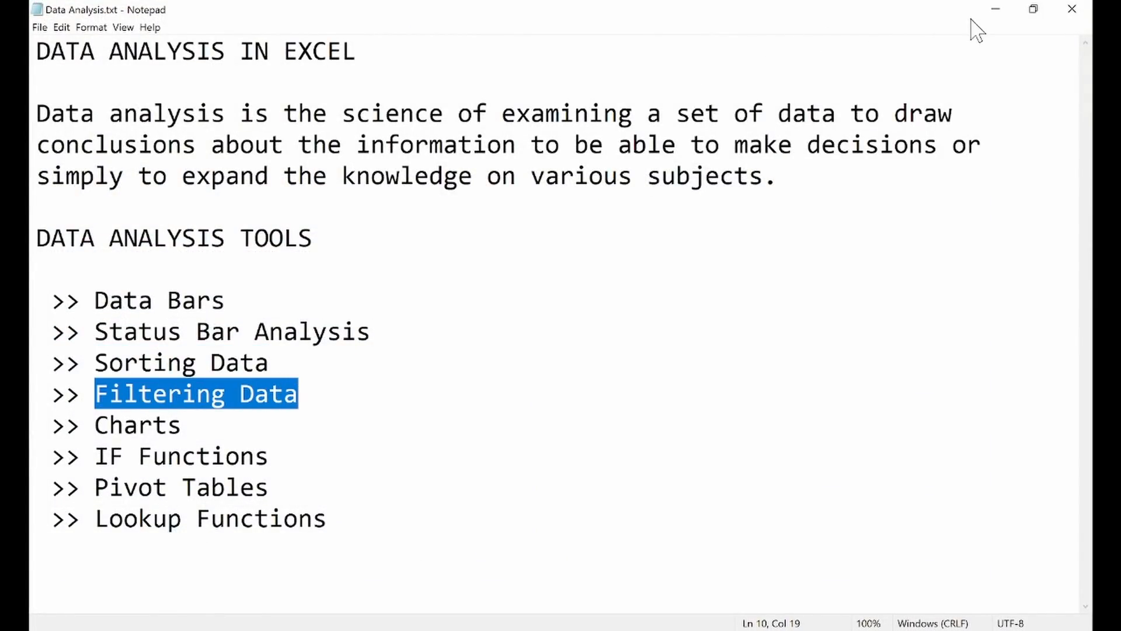
left_click(996, 10)
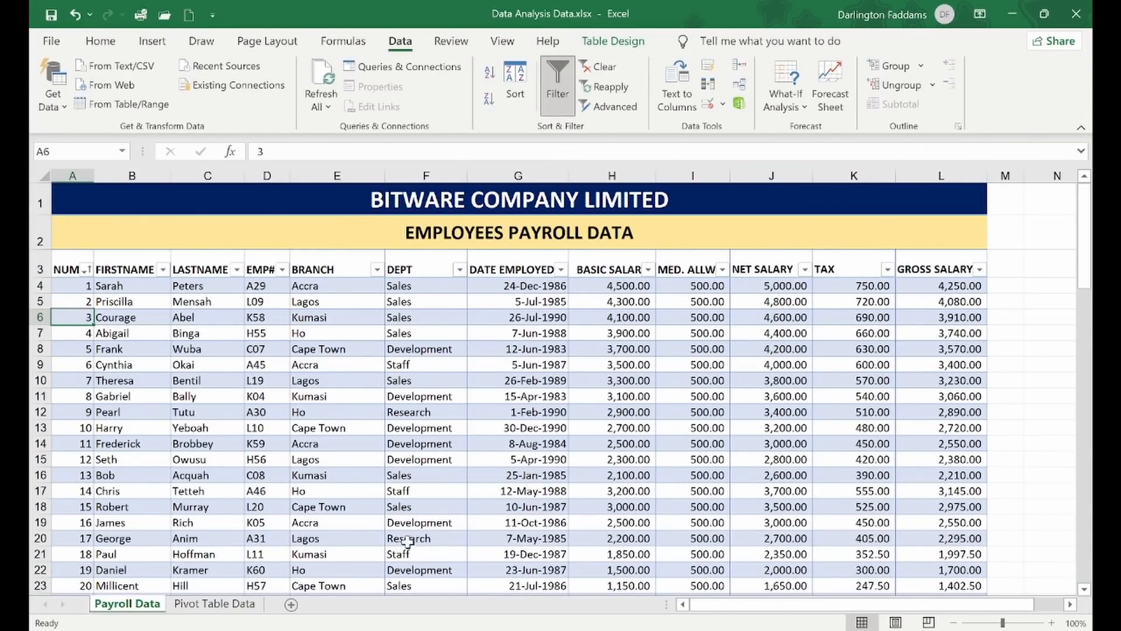
- Add a new worksheet, enter the heading PRODUCT in cell C5 and fit column C to its text
left_click(290, 605)
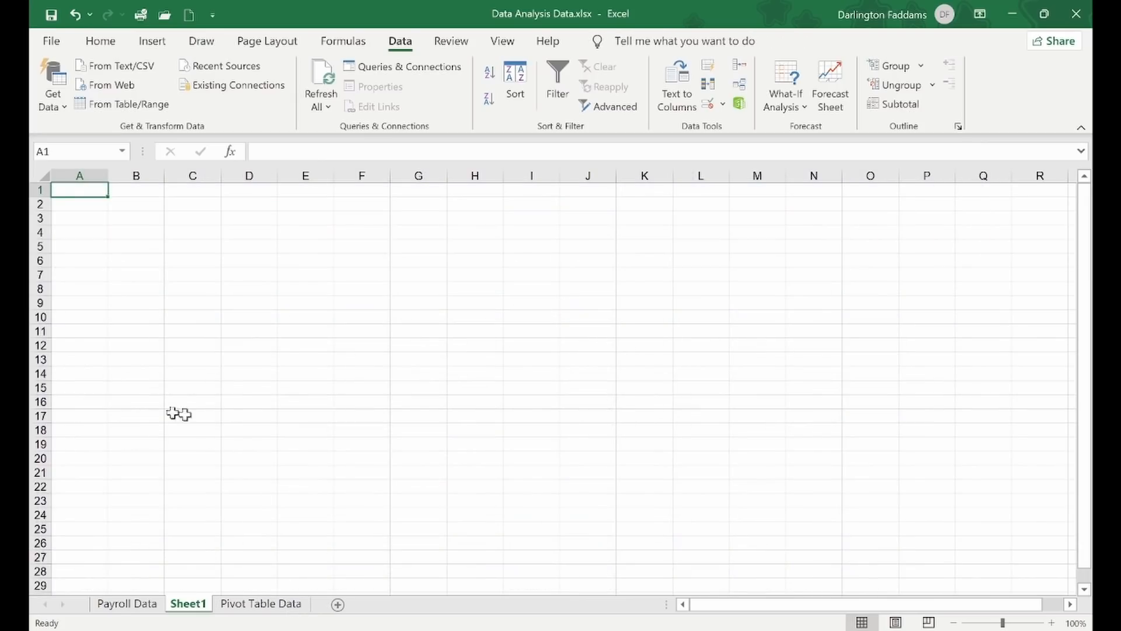
left_click(189, 241)
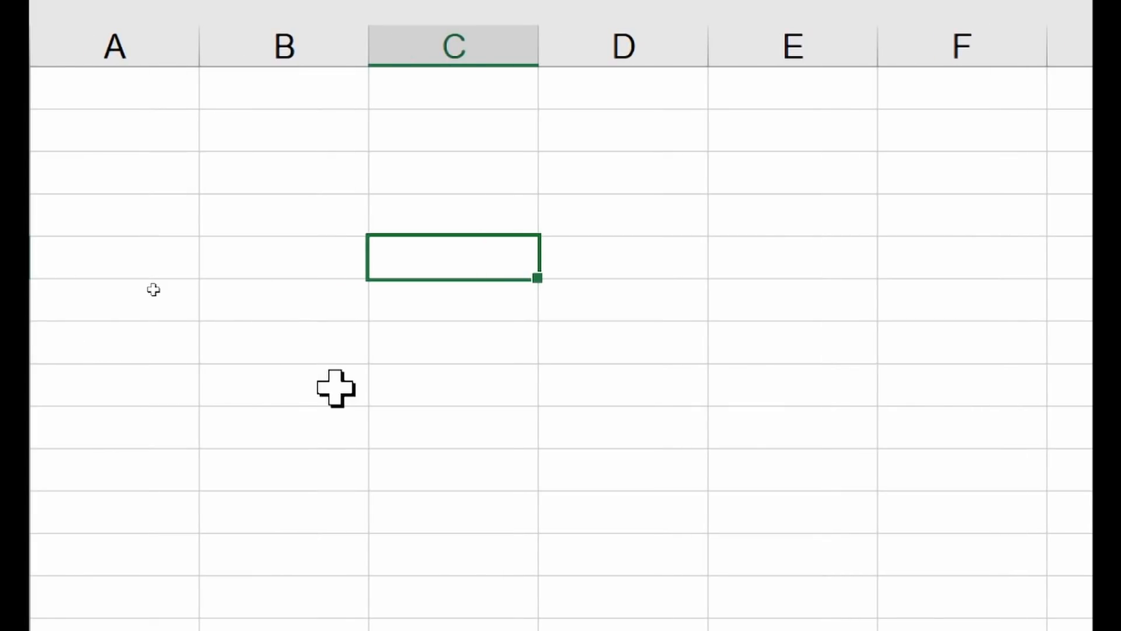
type("PROD")
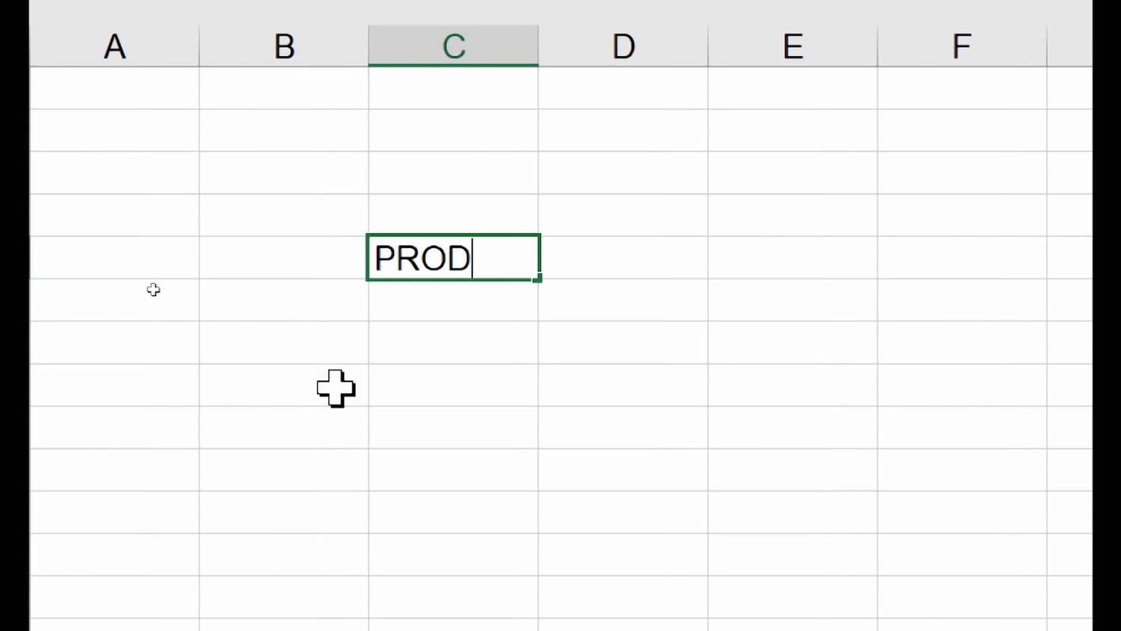
type("UC")
key("Tab")
key("Tab")
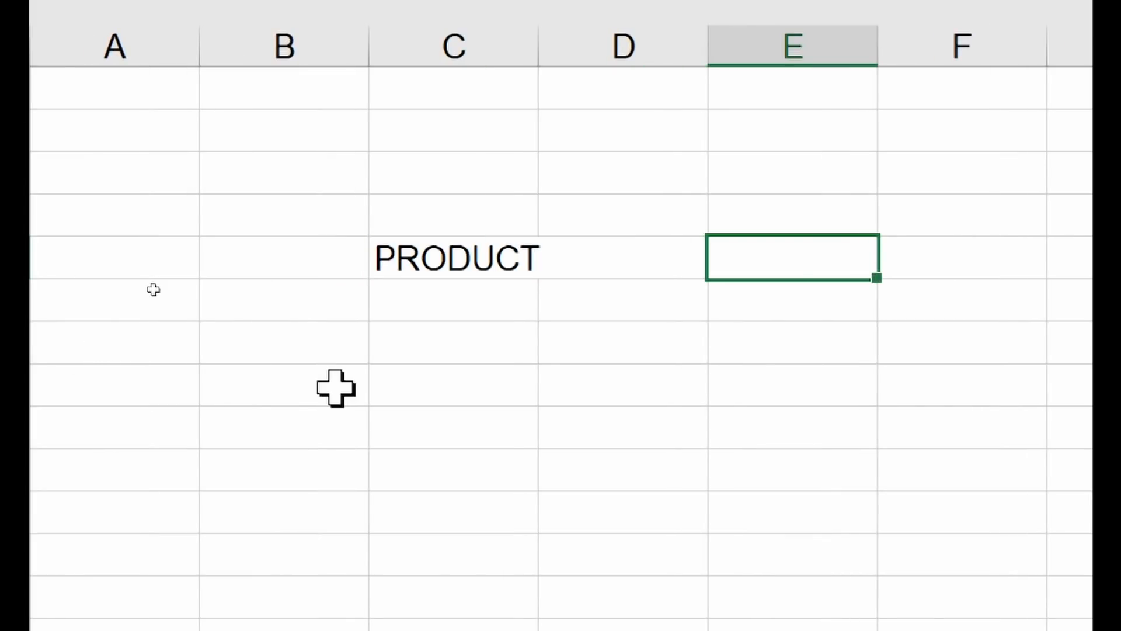
double_click(537, 58)
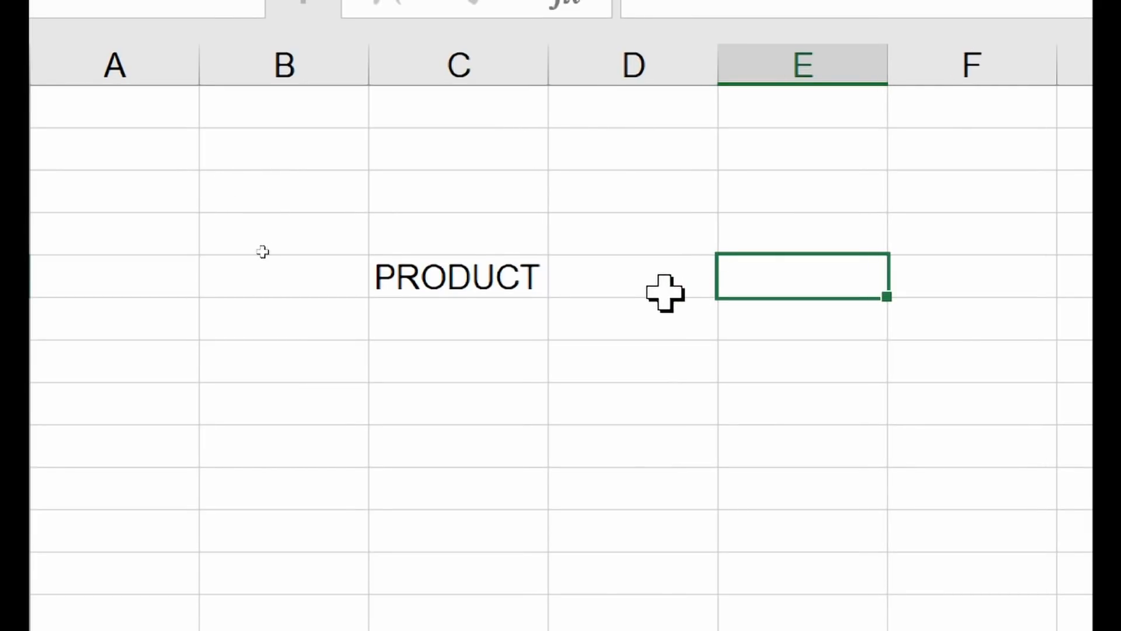
- Enter the headings DATE, UNIT COST and TOTAL in cells D5 to F5 beside PRODUCT
left_click(664, 292)
type("DATE")
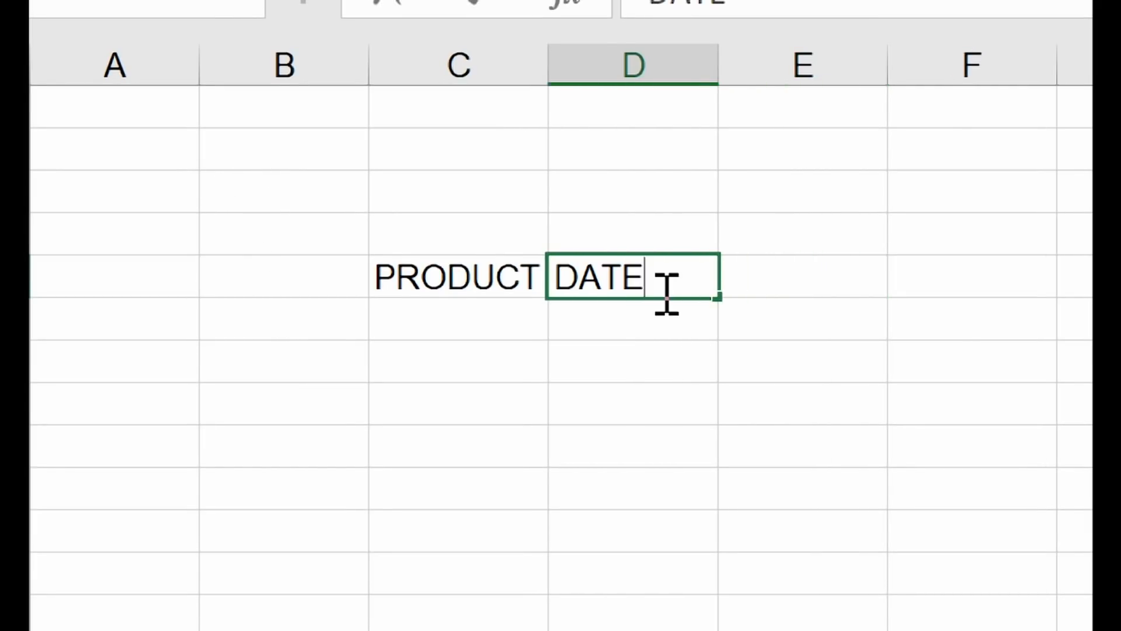
key("Tab")
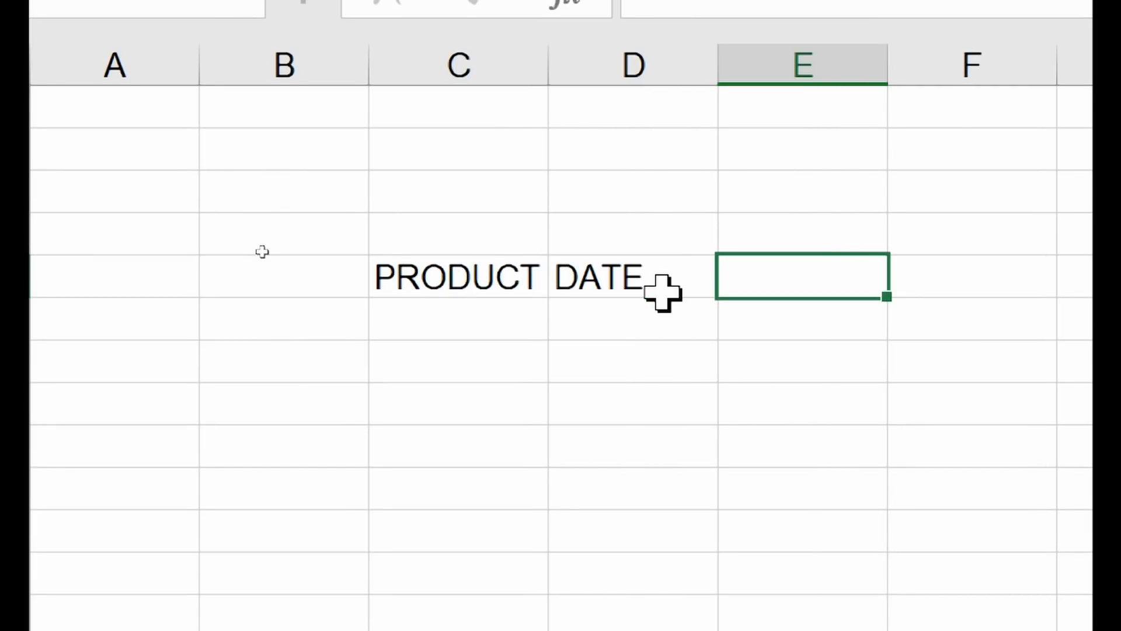
type("UNIT COST")
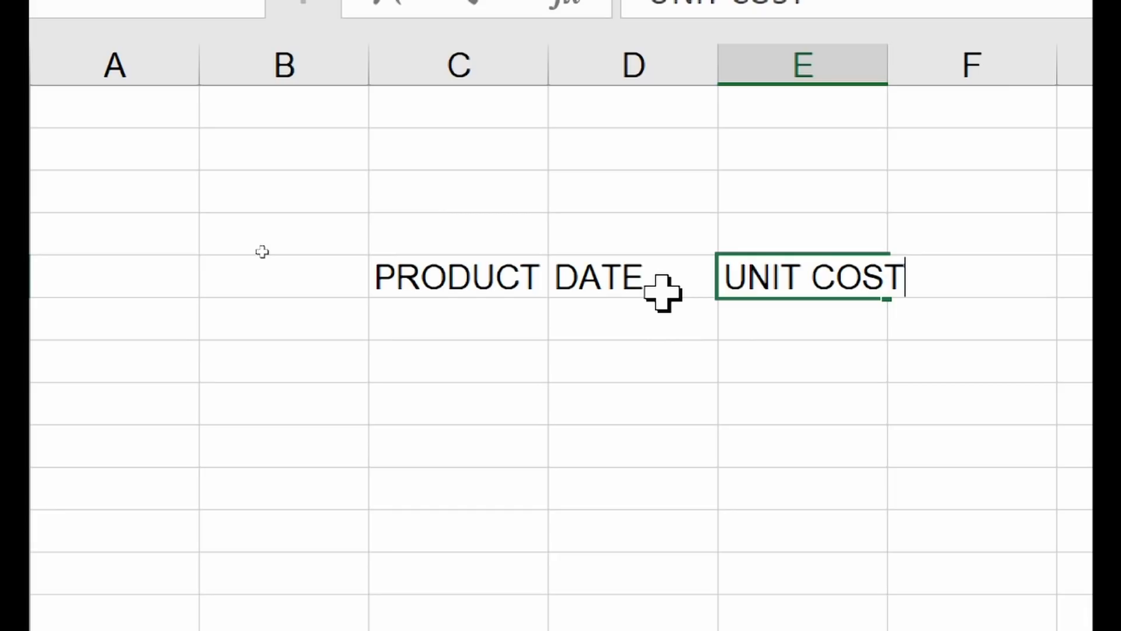
key("Tab")
type("TOTAL")
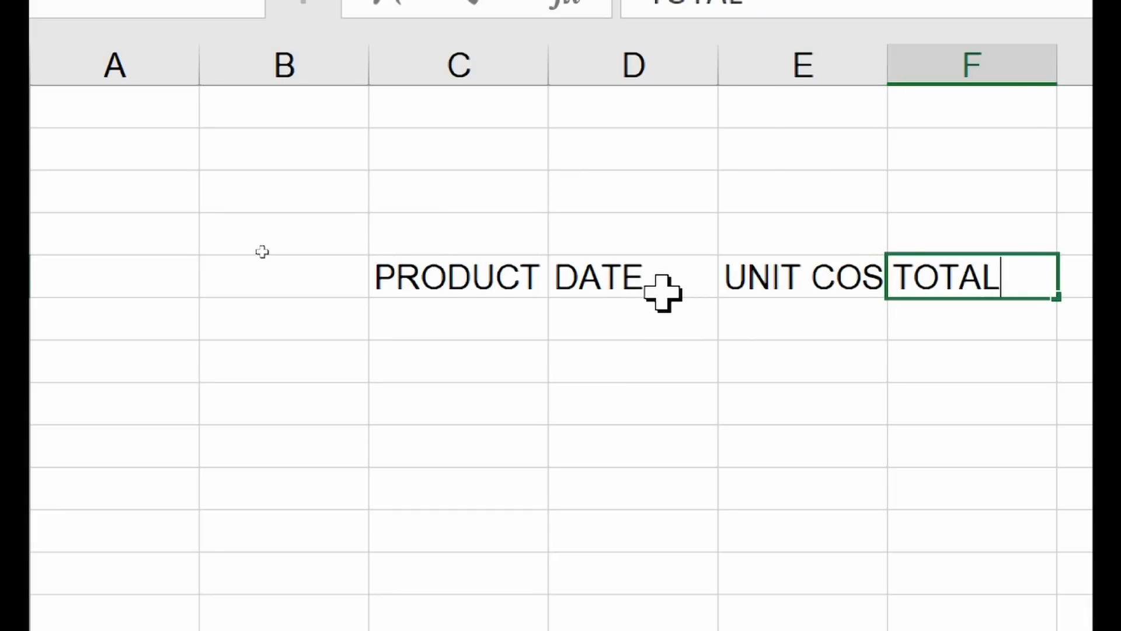
left_click(664, 299)
- List the products Milo, Milk and Sugar in cells C6 to C8 under the PRODUCT heading
left_click(445, 316)
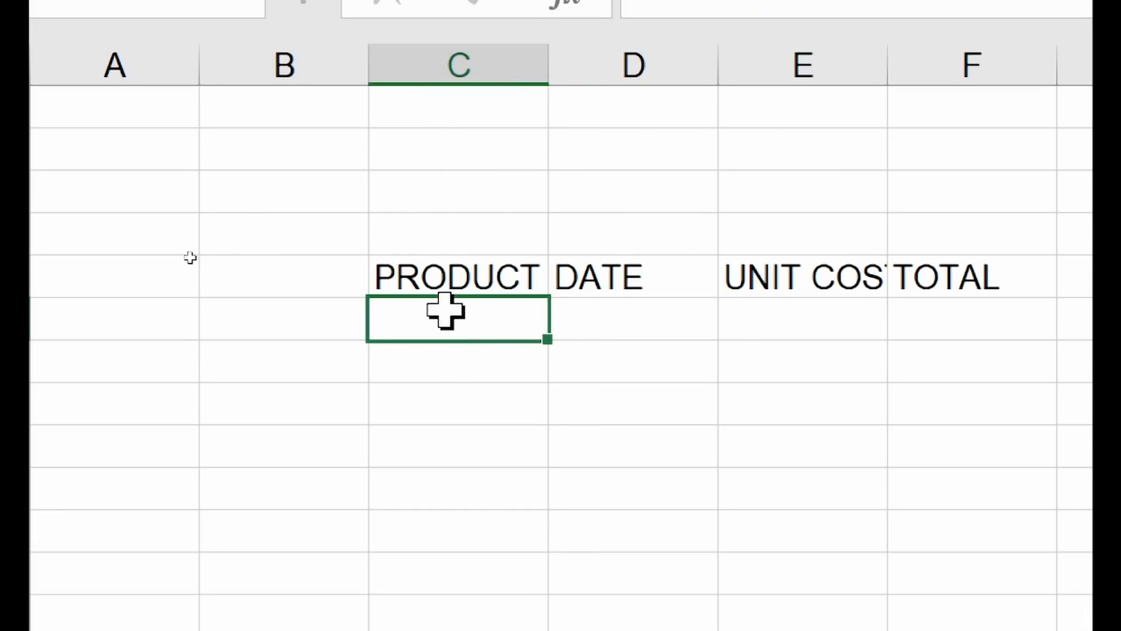
type("Mil")
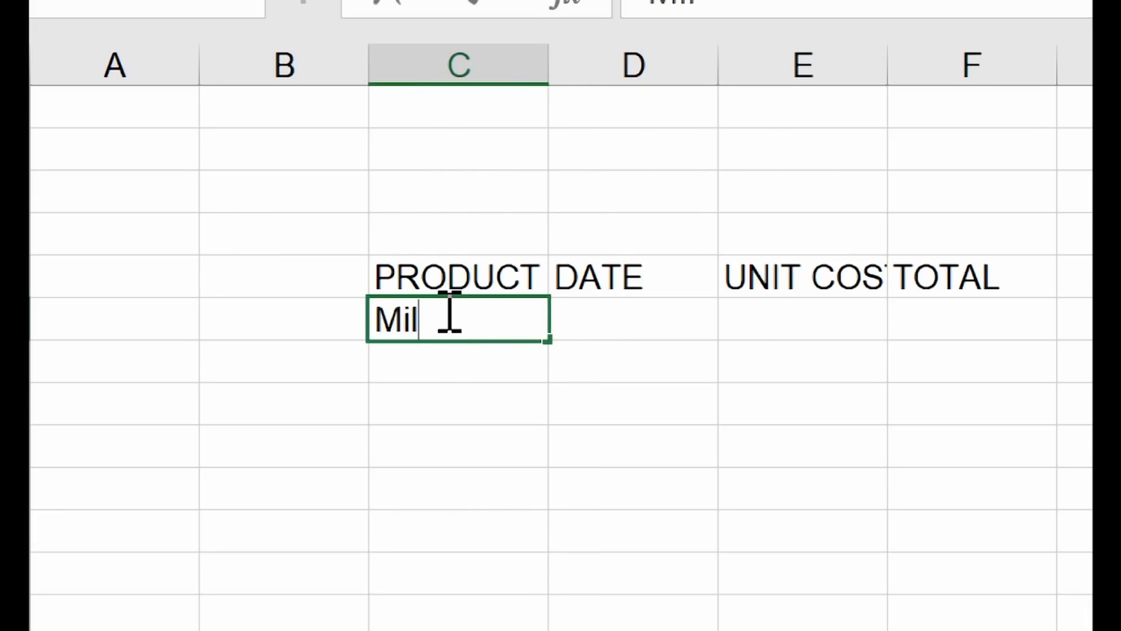
type("o")
key("Return")
type("Milo")
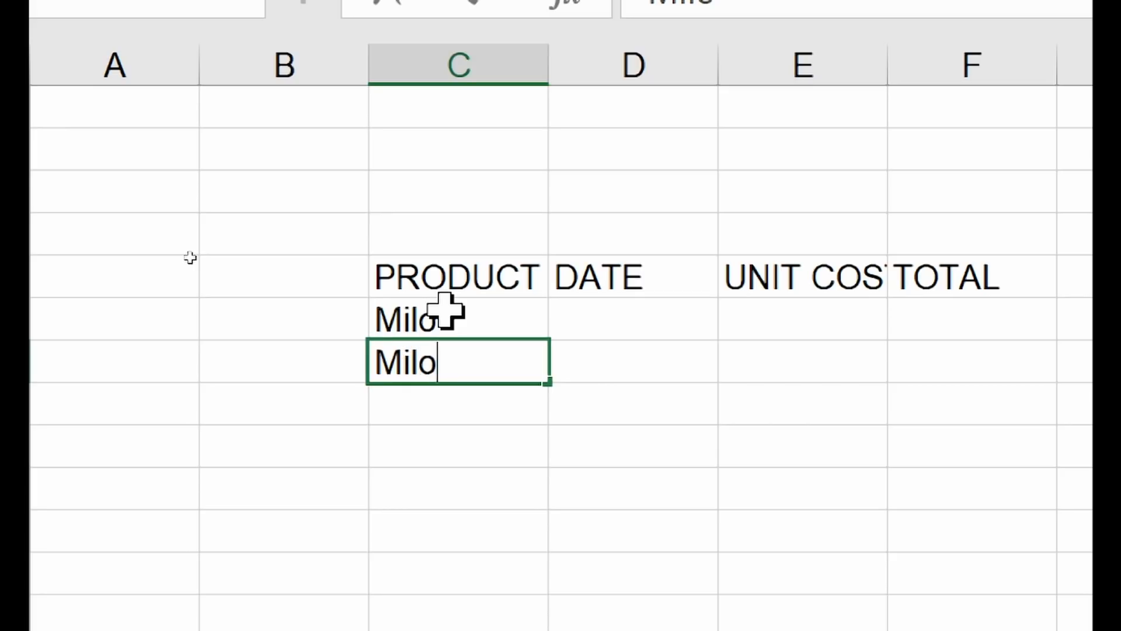
key("Return")
key("Up")
type("Milk")
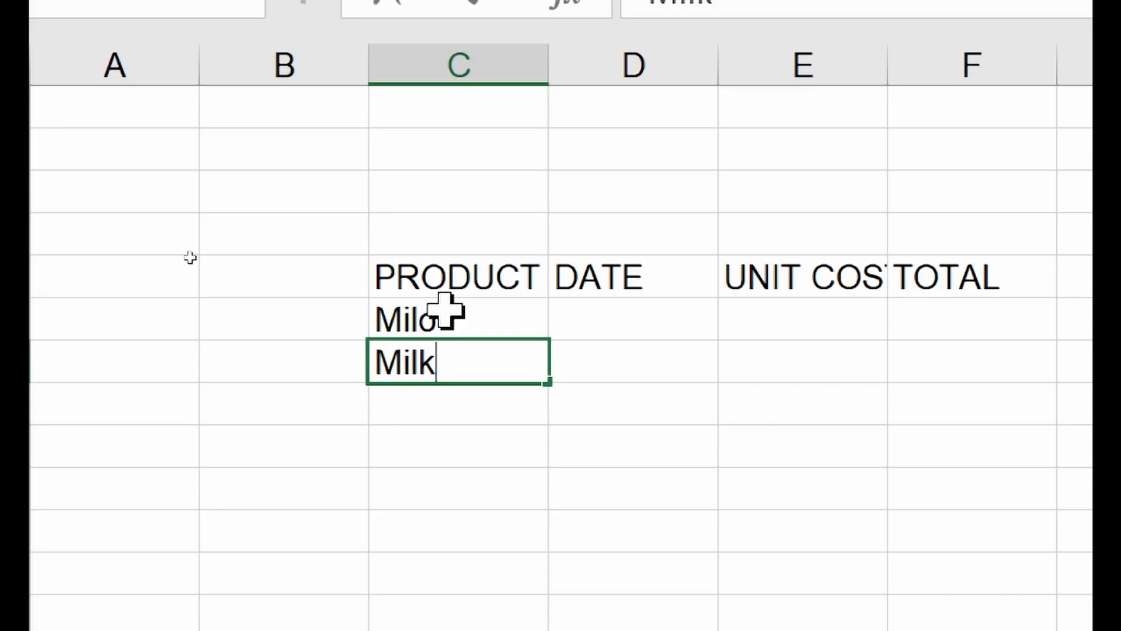
key("Return")
type("Sugar")
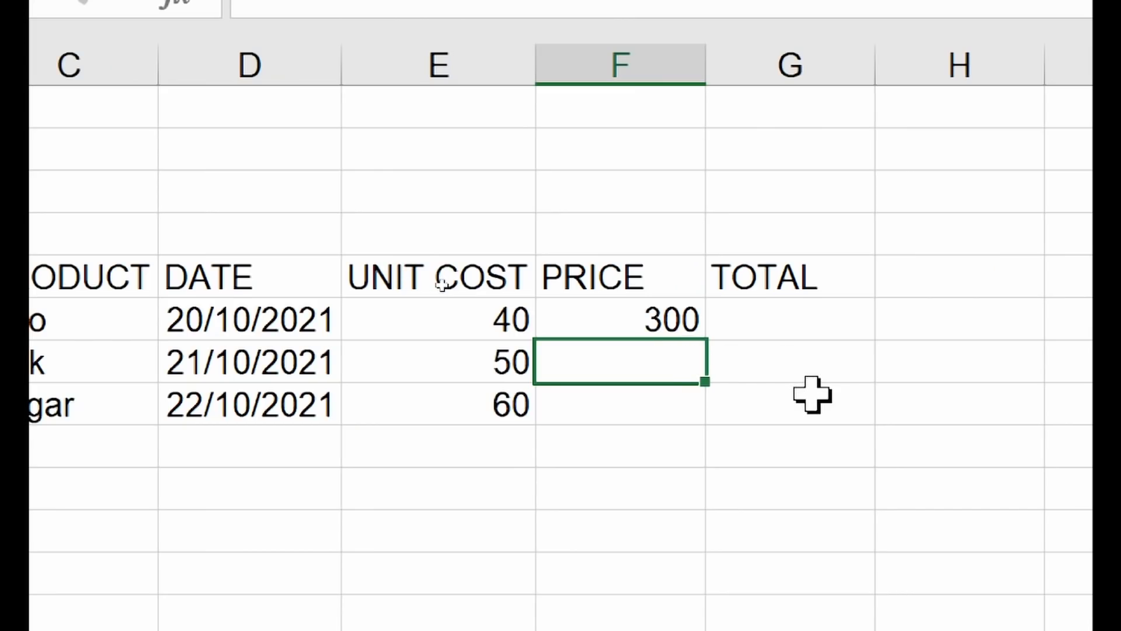
- Enter the prices 130 for Milk and 180 for Sugar in the PRICE column
type("130")
key("Return")
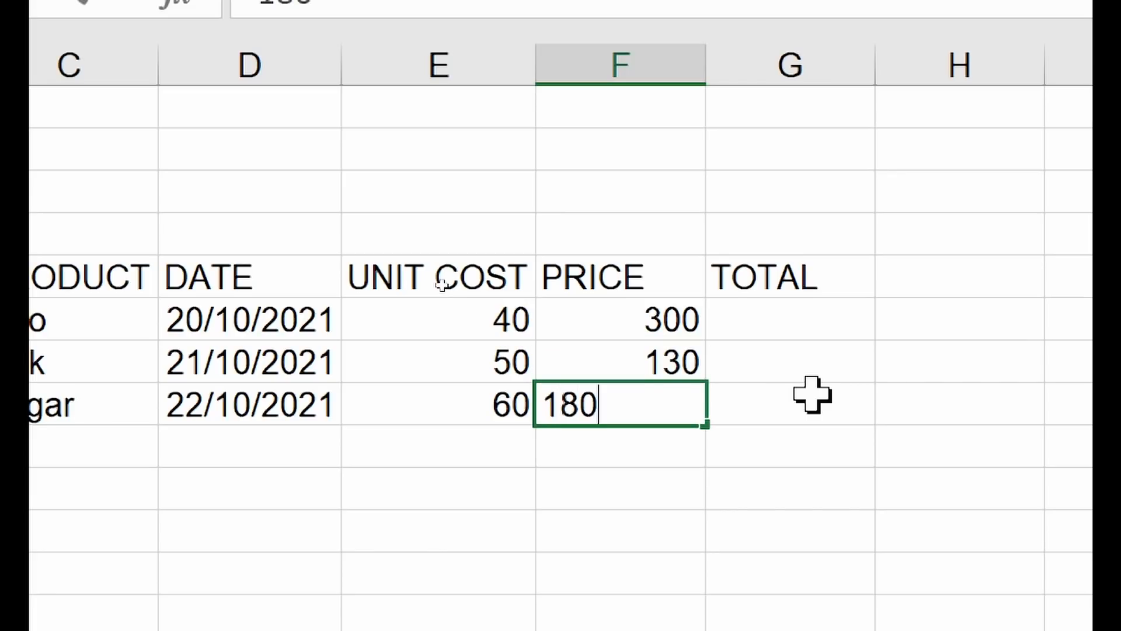
type("180")
key("Return")
- Calculate the Milo total in G6 with =PRODUCT(E6:F6) and fill the formula down to the Milk and Sugar rows
left_click(799, 315)
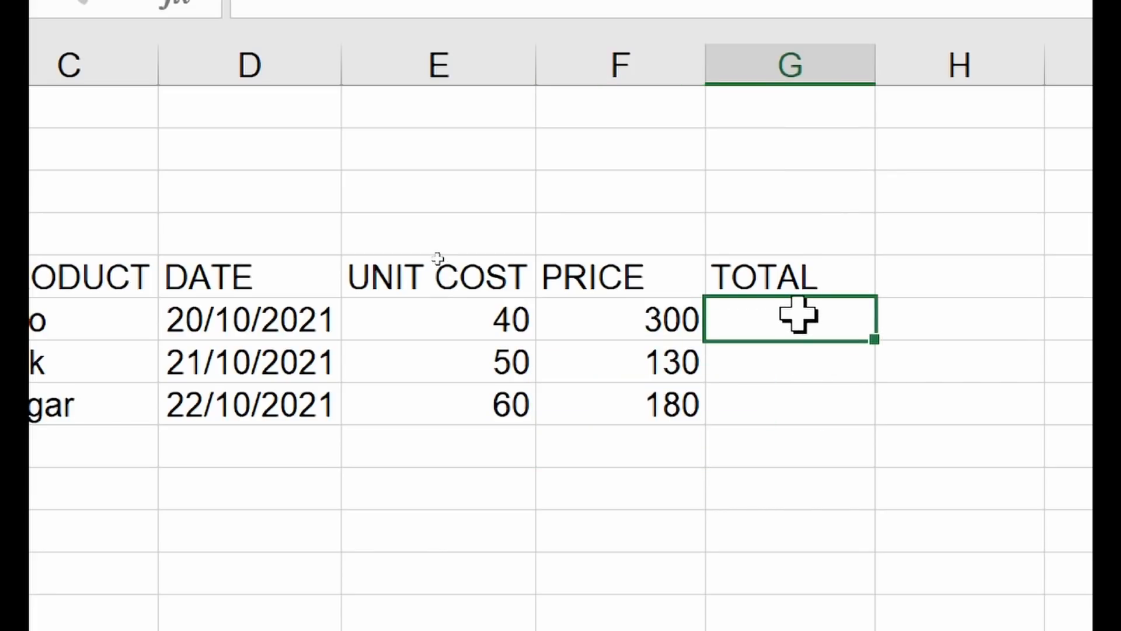
type("=PRODU")
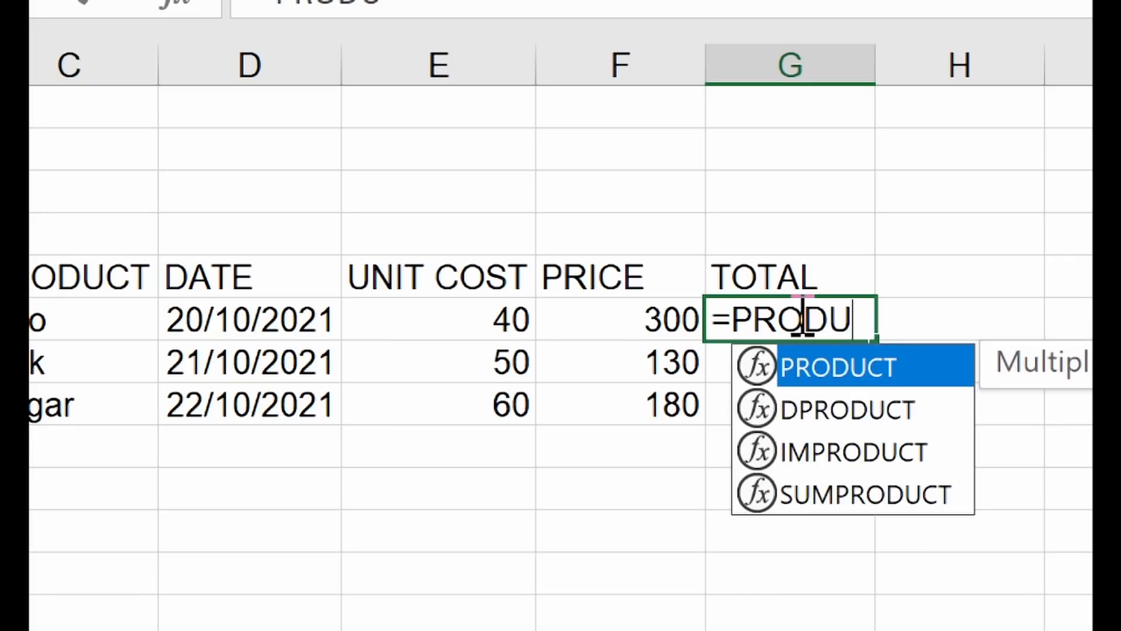
type("CT(")
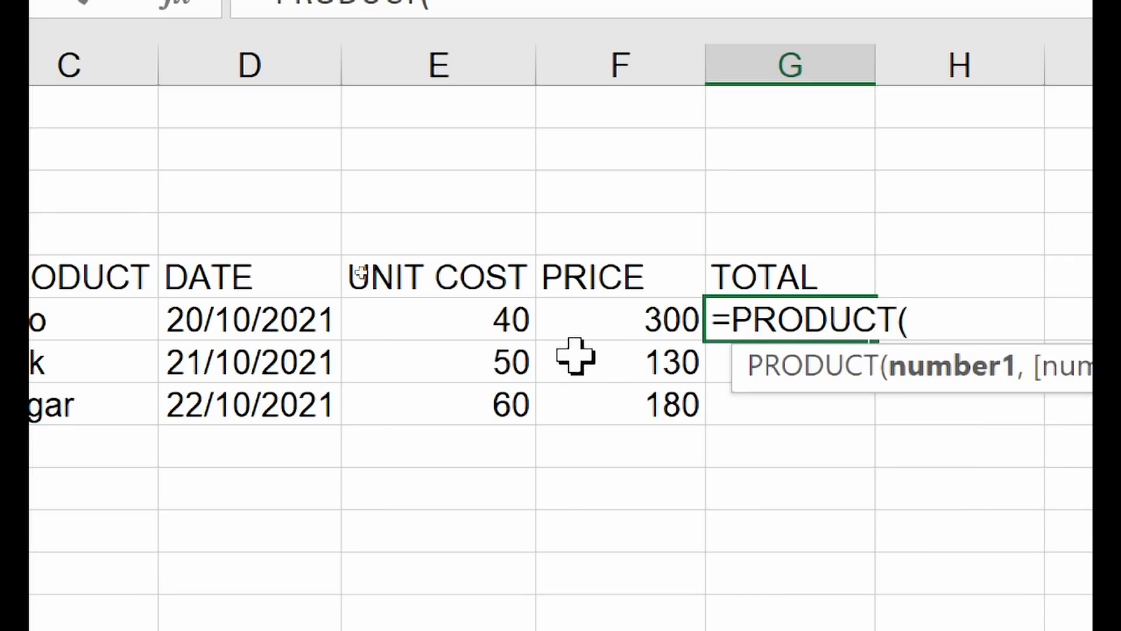
left_click_drag(471, 325, 593, 334)
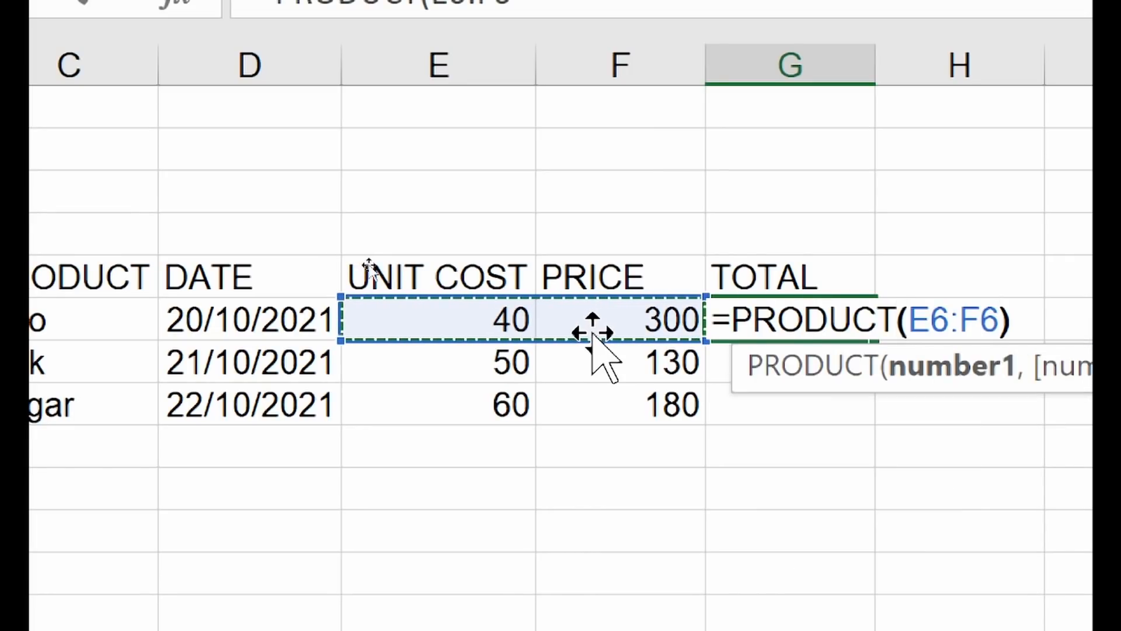
key("Return")
left_click(849, 328)
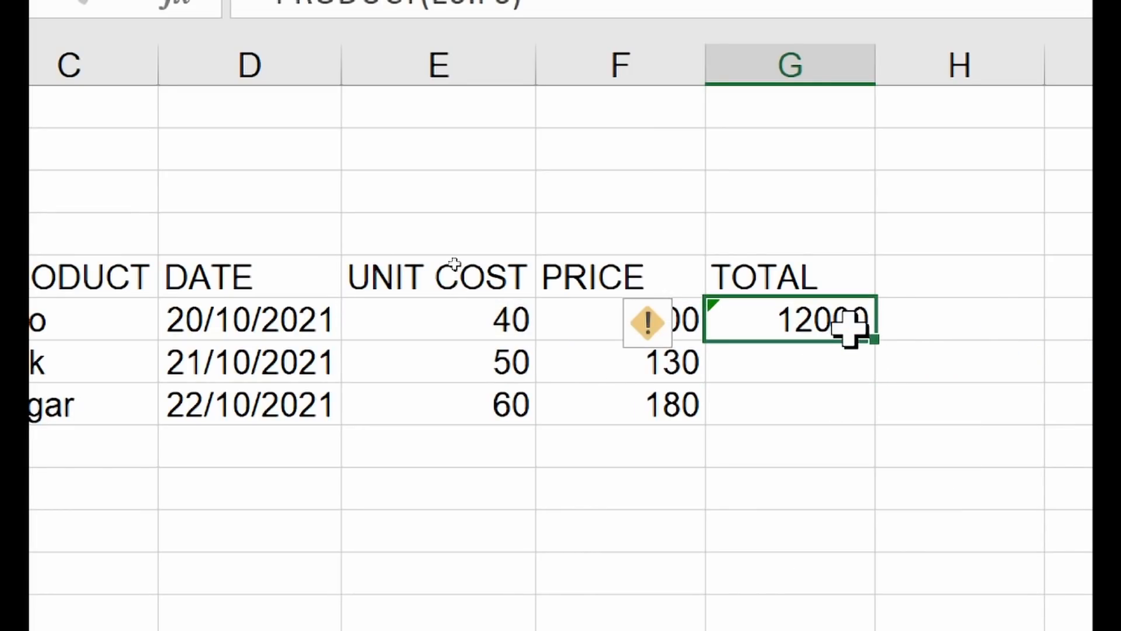
double_click(876, 341)
left_click(965, 278)
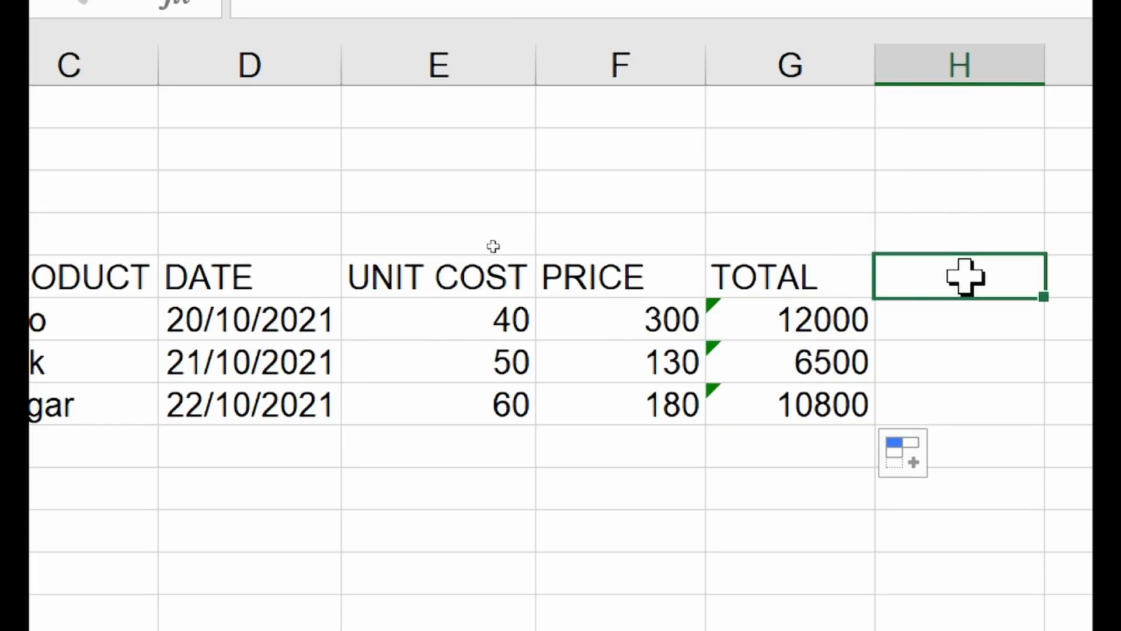
left_click(750, 523)
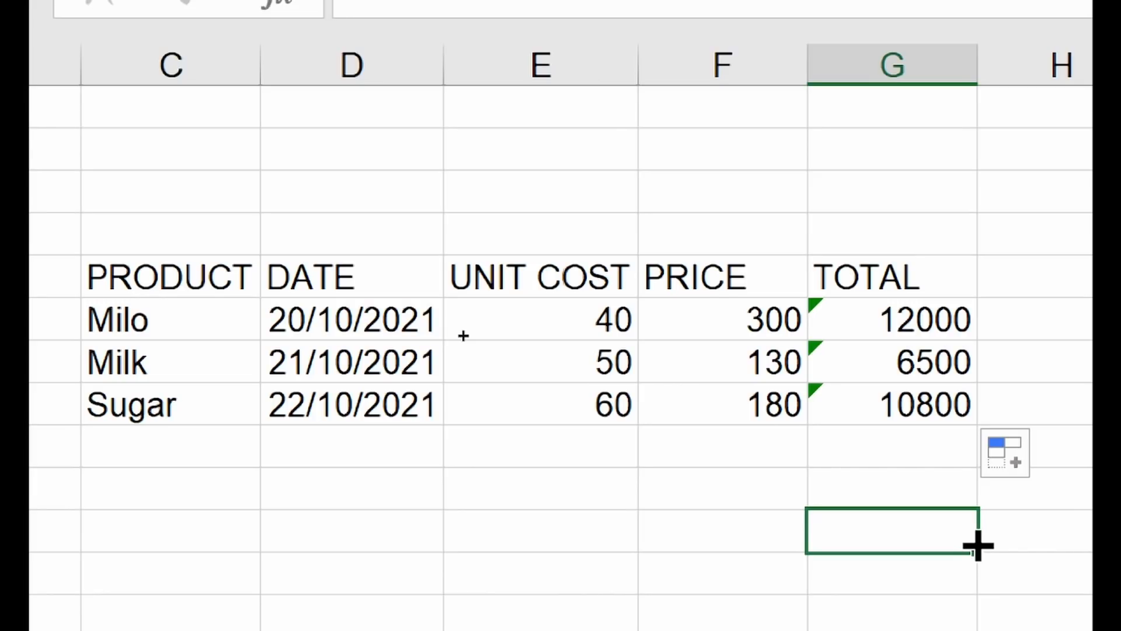
left_click(527, 368)
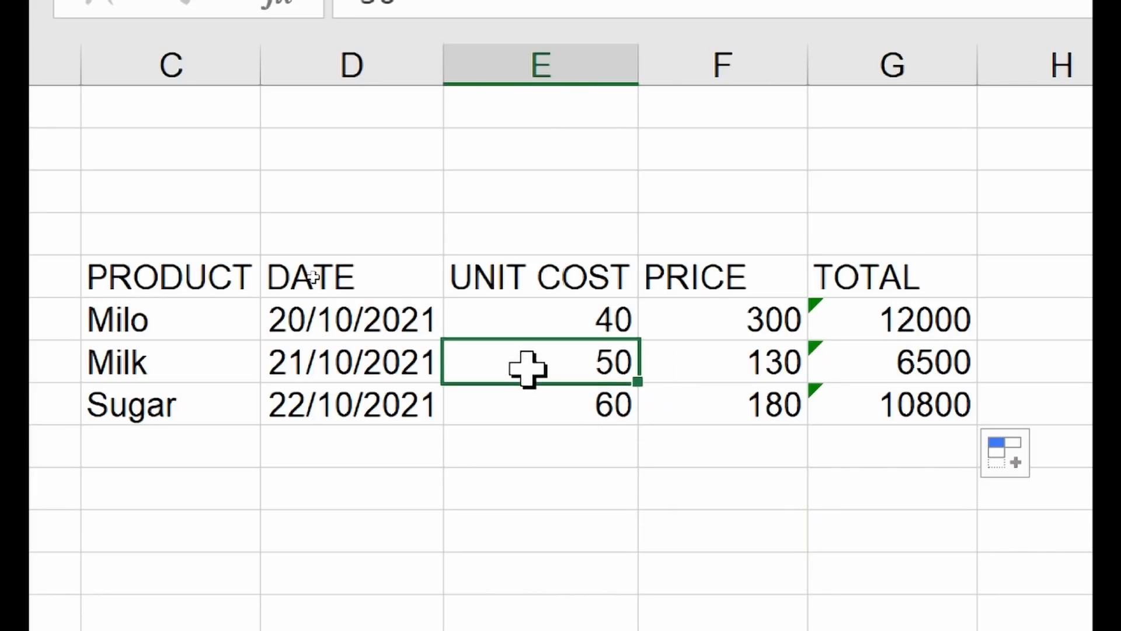
- Turn on filtering for the product table's header row, from PRODUCT to TOTAL
left_click(534, 325)
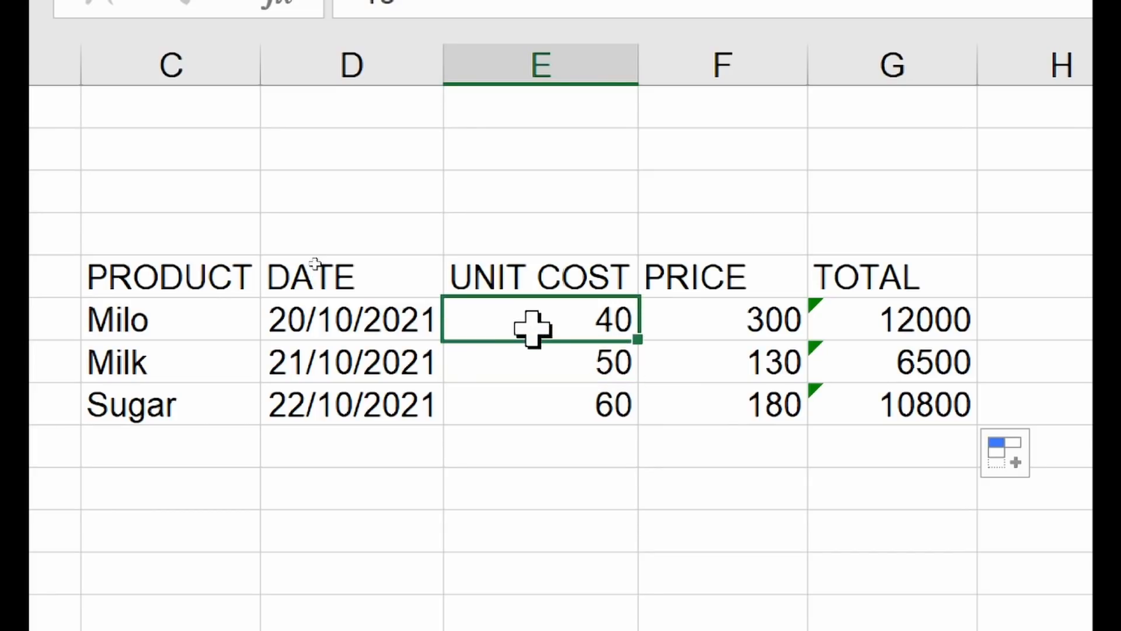
left_click(371, 348)
left_click(692, 319)
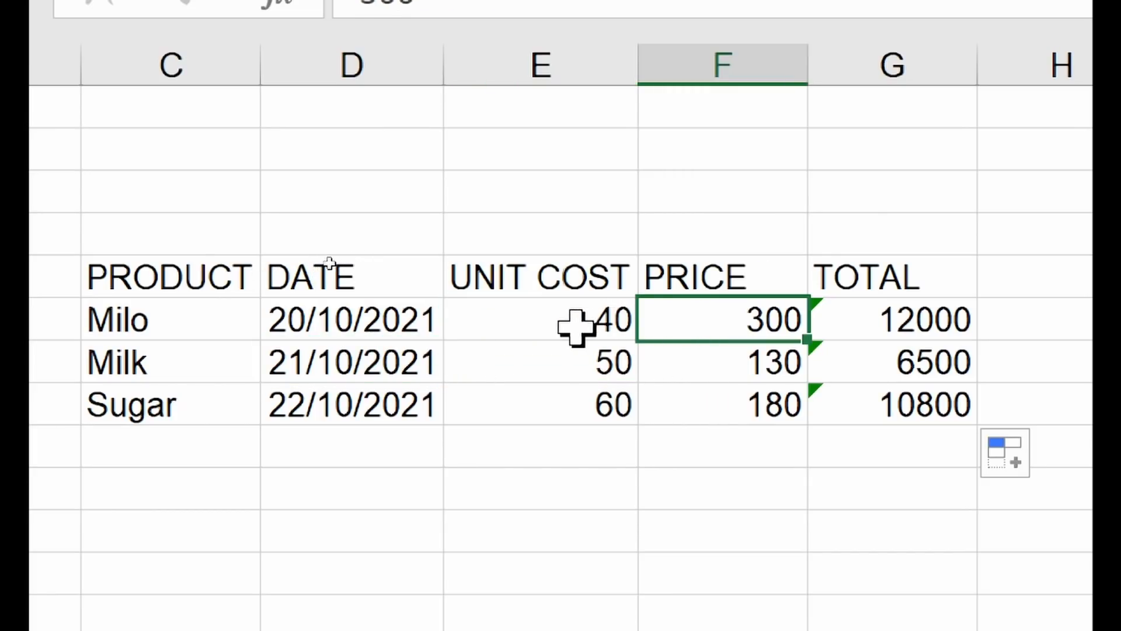
left_click(562, 358)
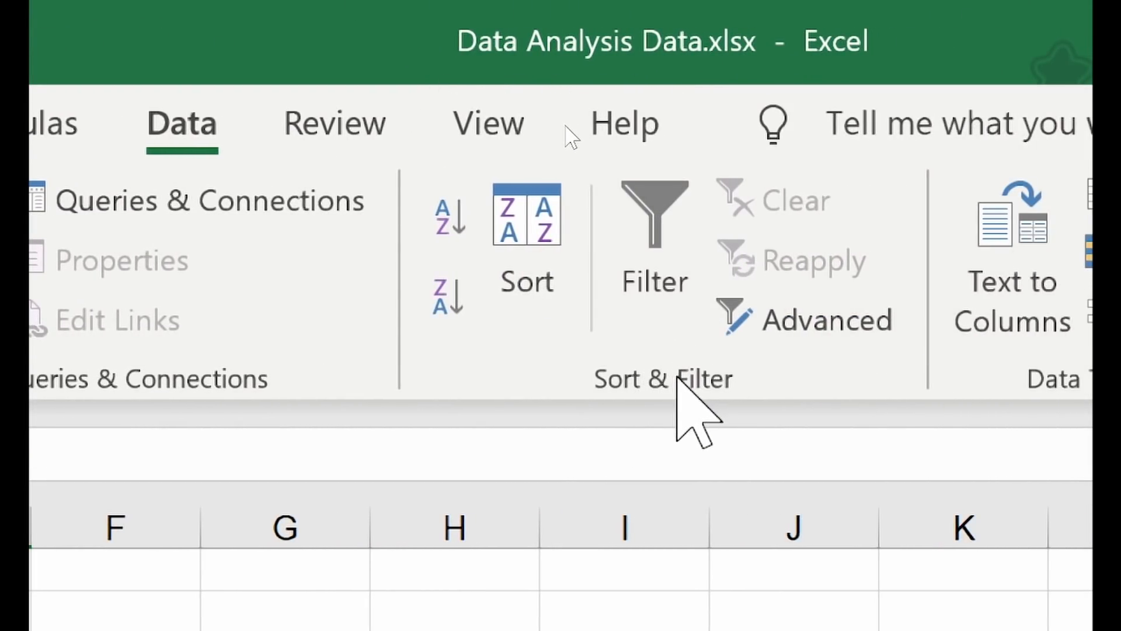
left_click(671, 263)
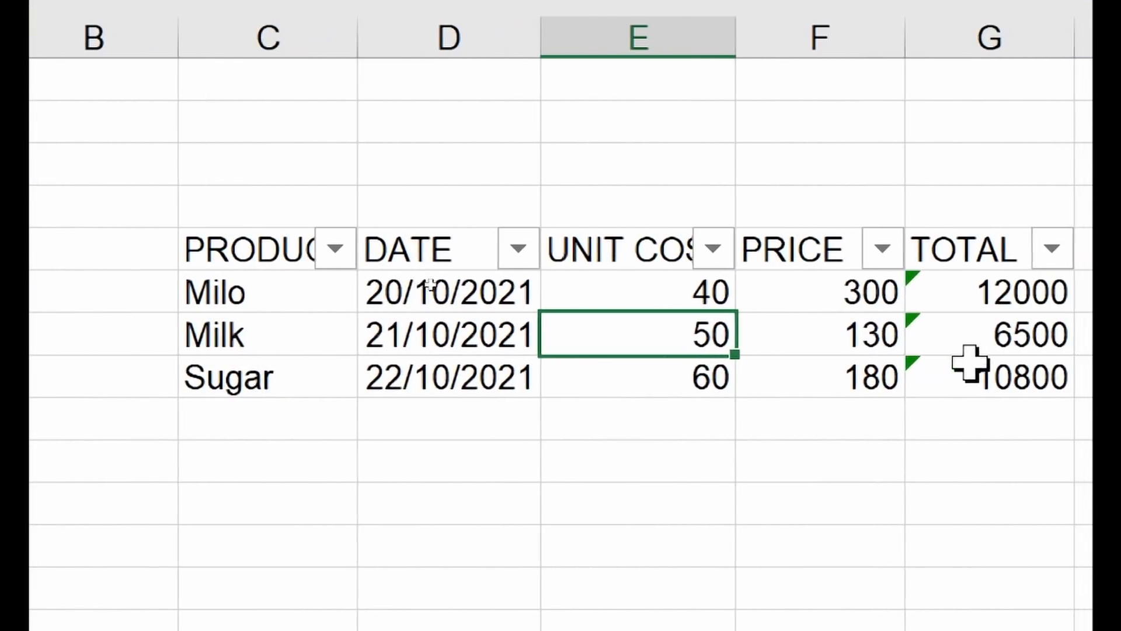
- Widen the UNIT COST, DATE and PRODUCT columns so each heading fits beside its filter arrow
left_click(701, 365)
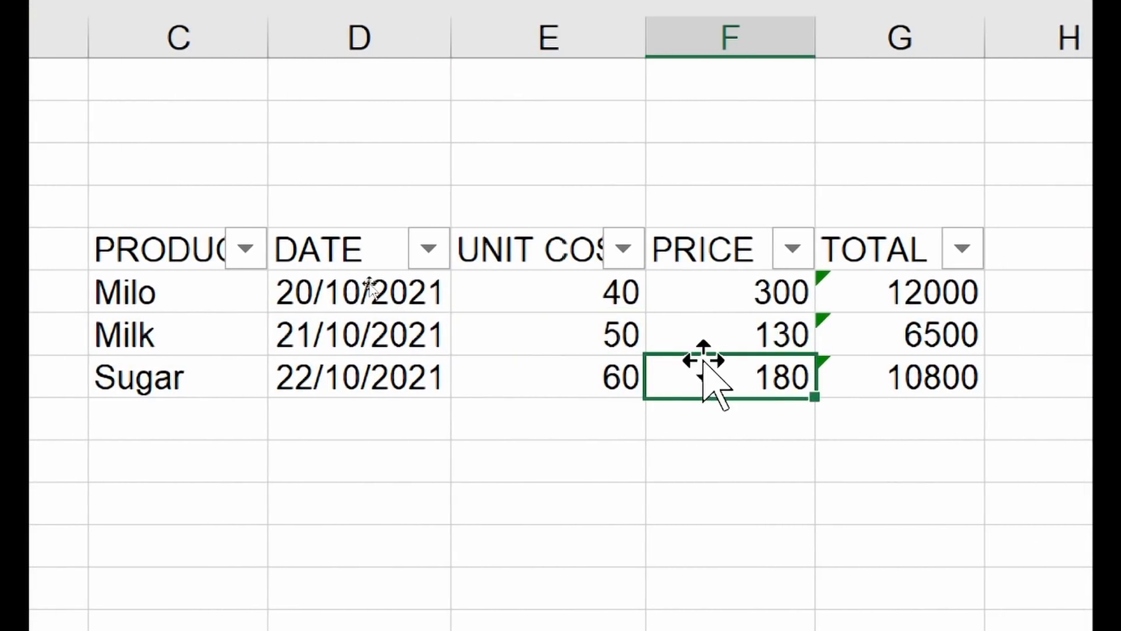
left_click(721, 325)
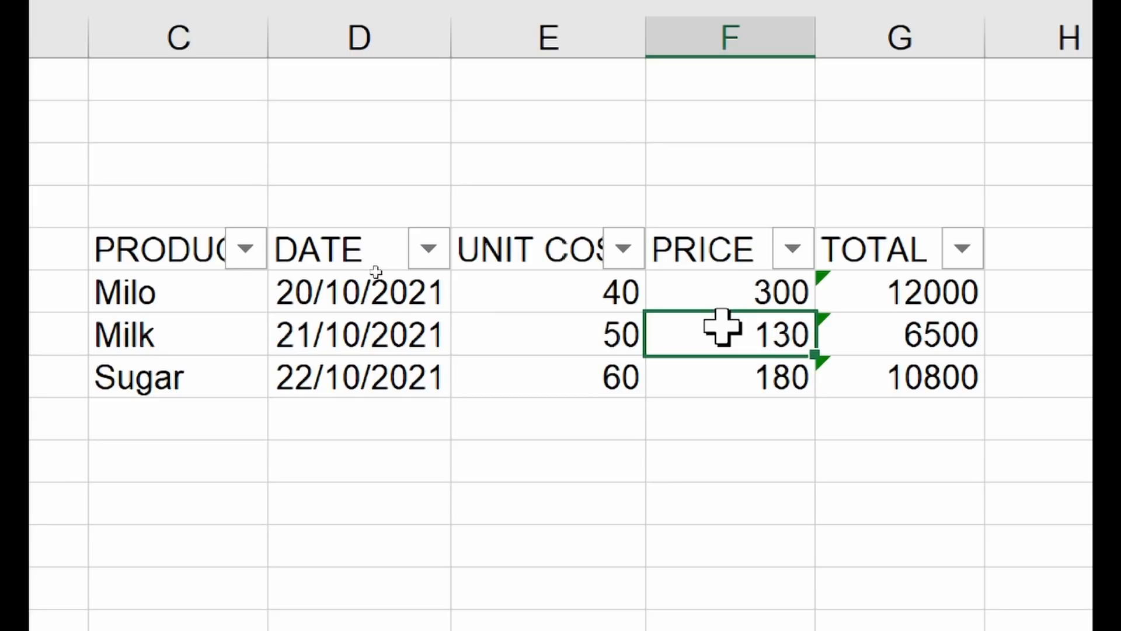
left_click_drag(646, 41, 693, 38)
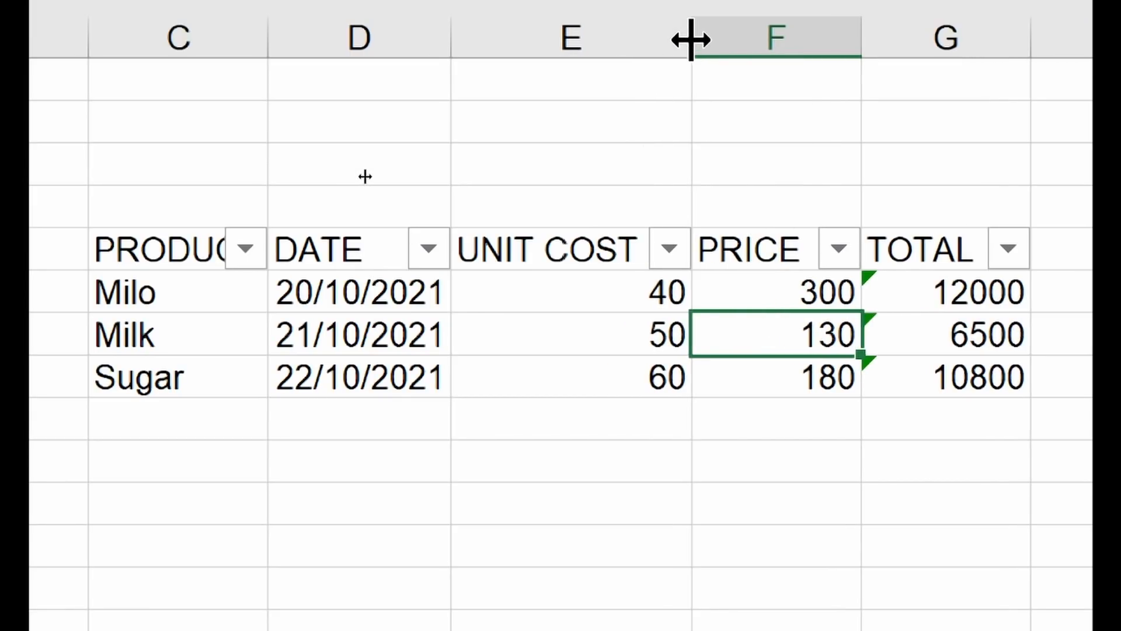
left_click_drag(445, 33, 460, 33)
left_click_drag(274, 55, 311, 56)
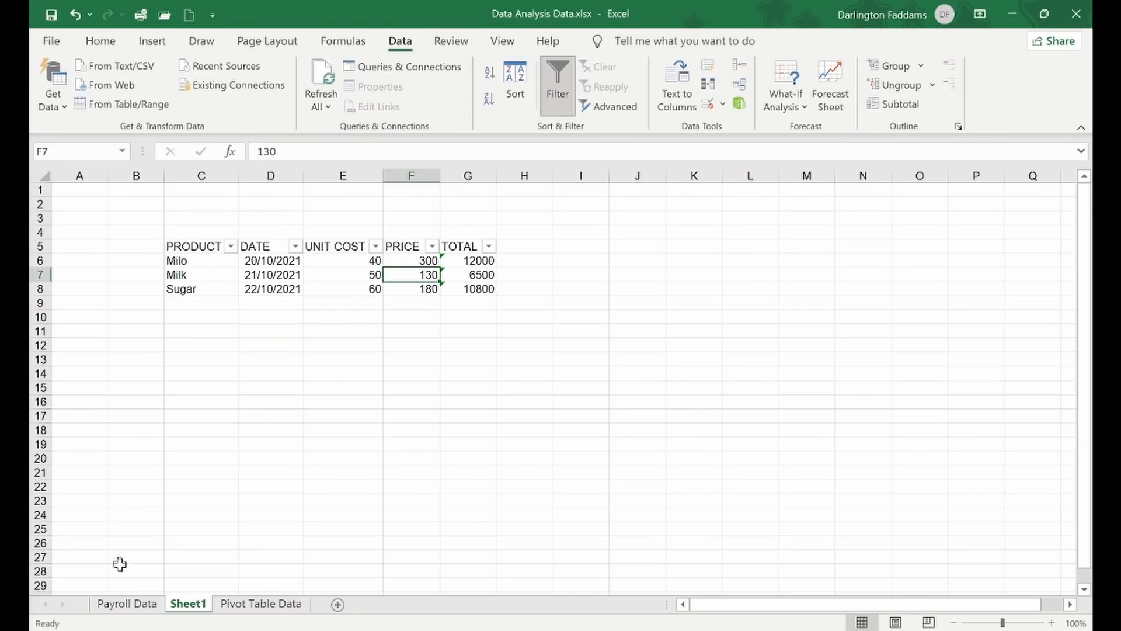
- Filter the BRANCH column on the Payroll Data sheet to show only Accra employees
left_click(126, 604)
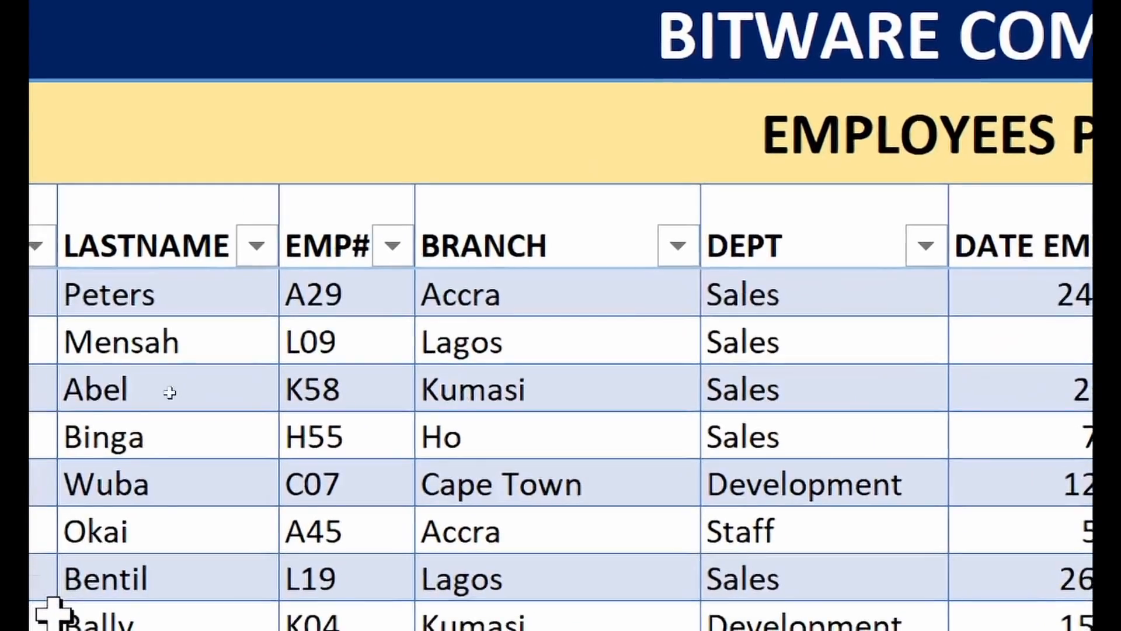
left_click(678, 245)
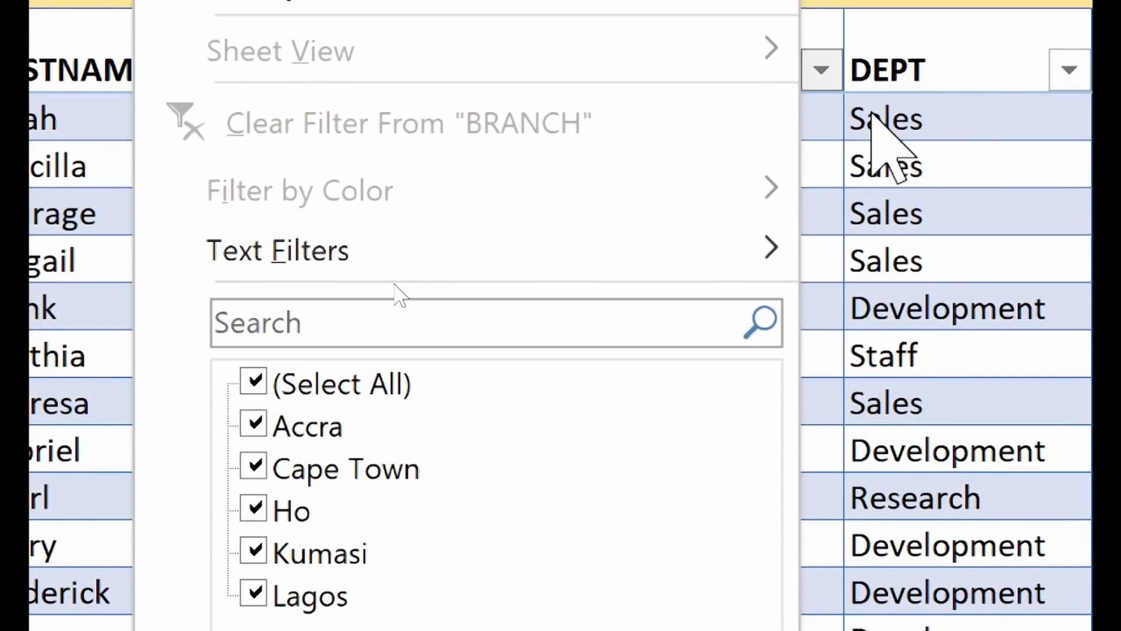
mouse_move(425, 258)
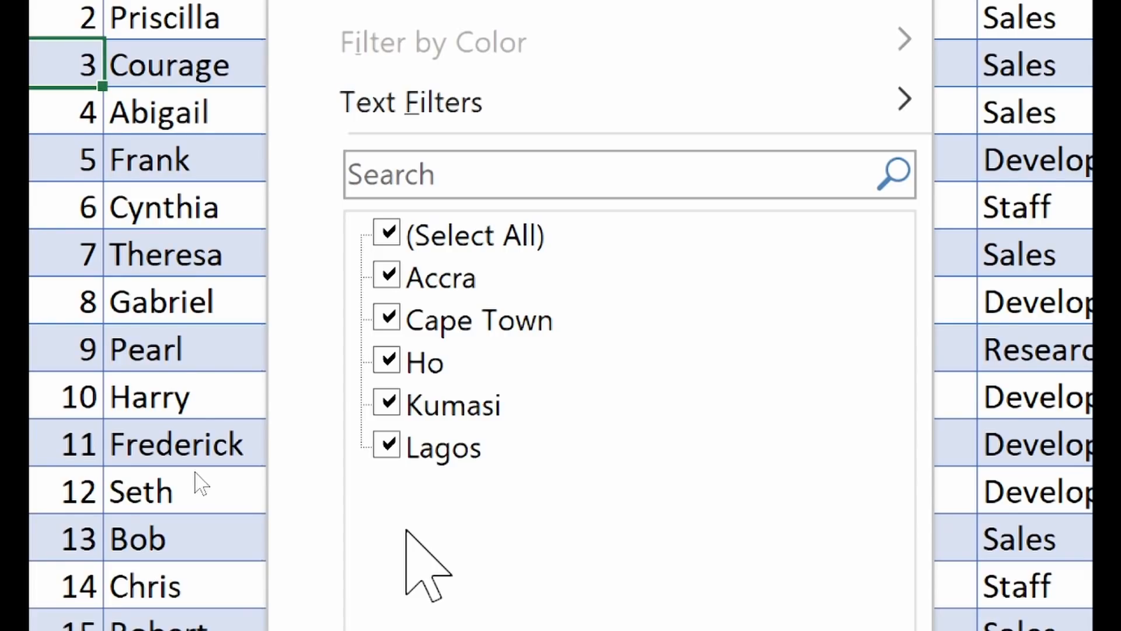
left_click(386, 233)
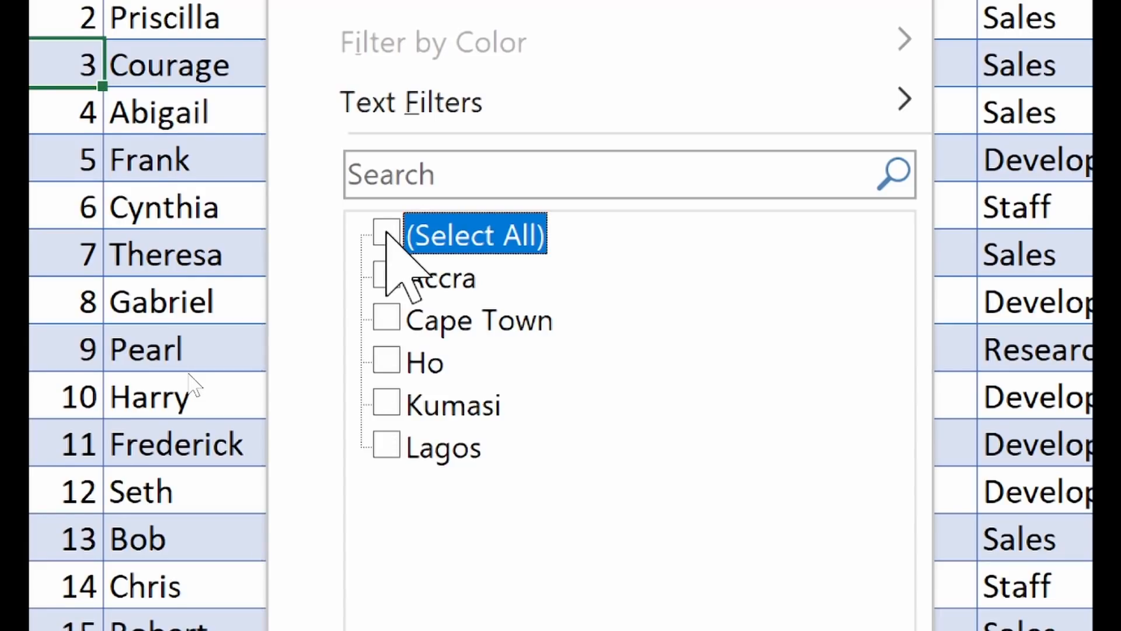
left_click(386, 274)
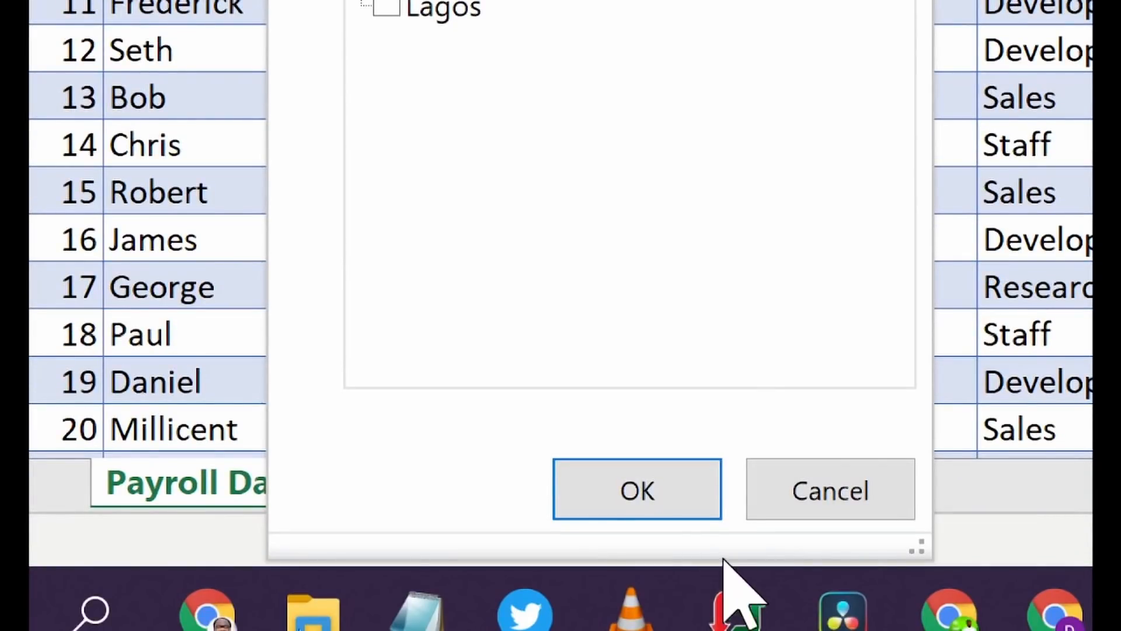
left_click(659, 492)
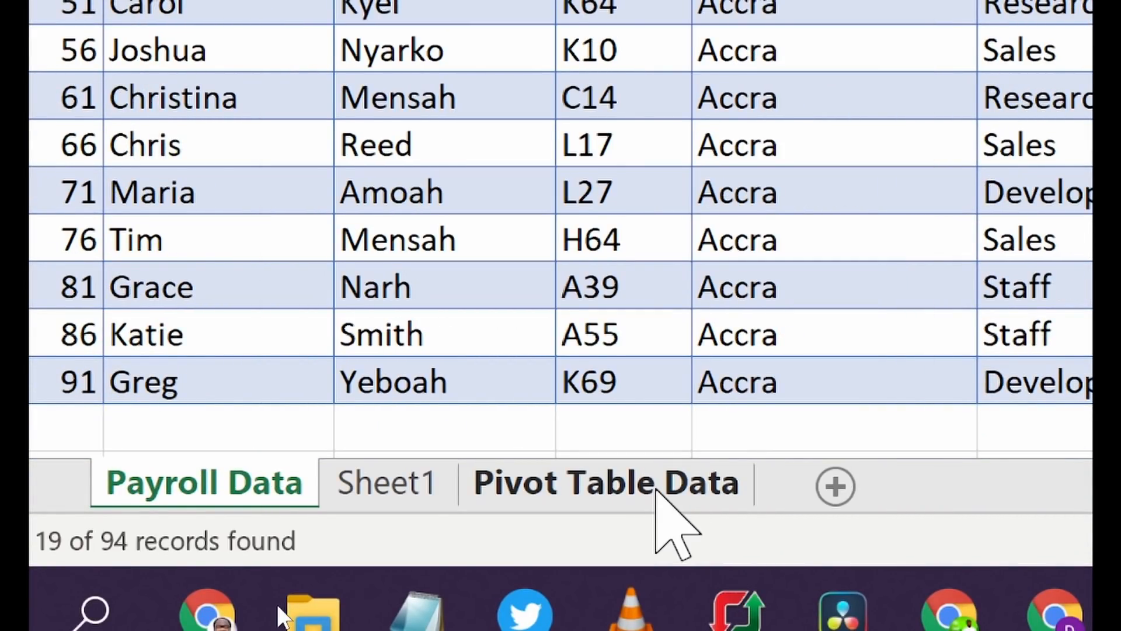
- Look through the filtered payroll records to check that every row belongs to the Accra branch
scroll(319, 429, "down", 2)
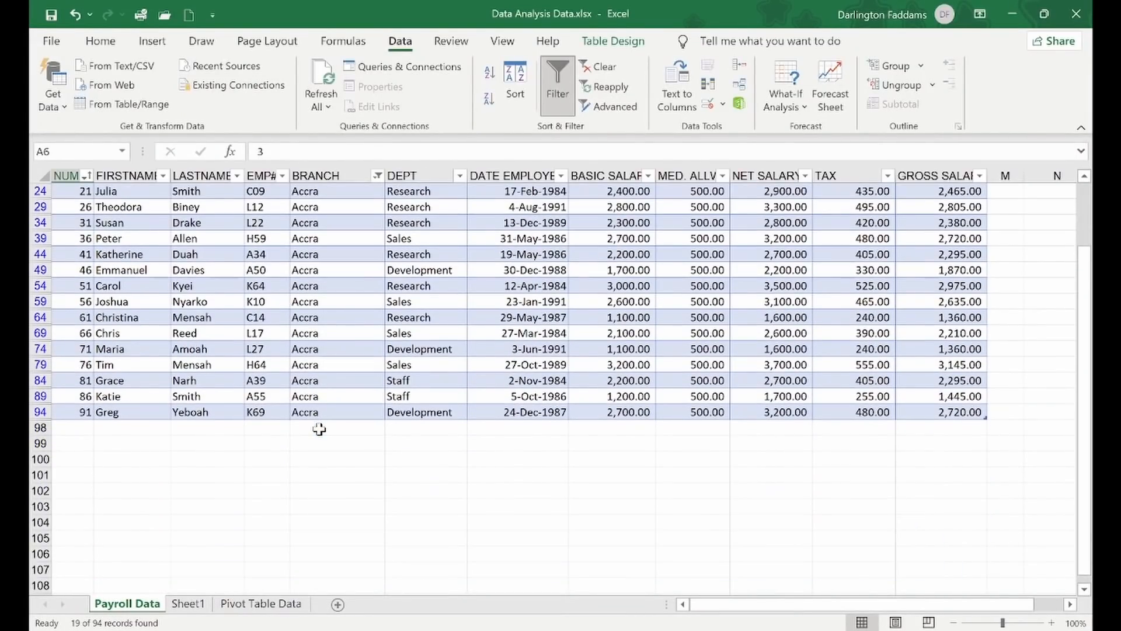
scroll(320, 429, "up", 2)
scroll(319, 429, "down", 2)
scroll(320, 429, "up", 2)
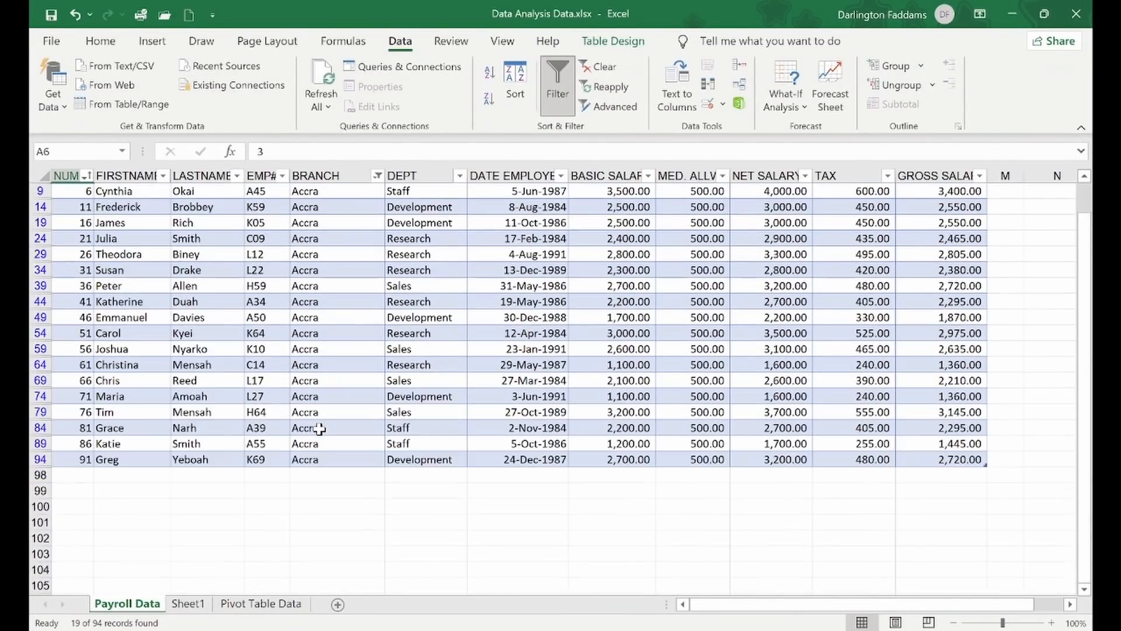
scroll(231, 481, "down", 2)
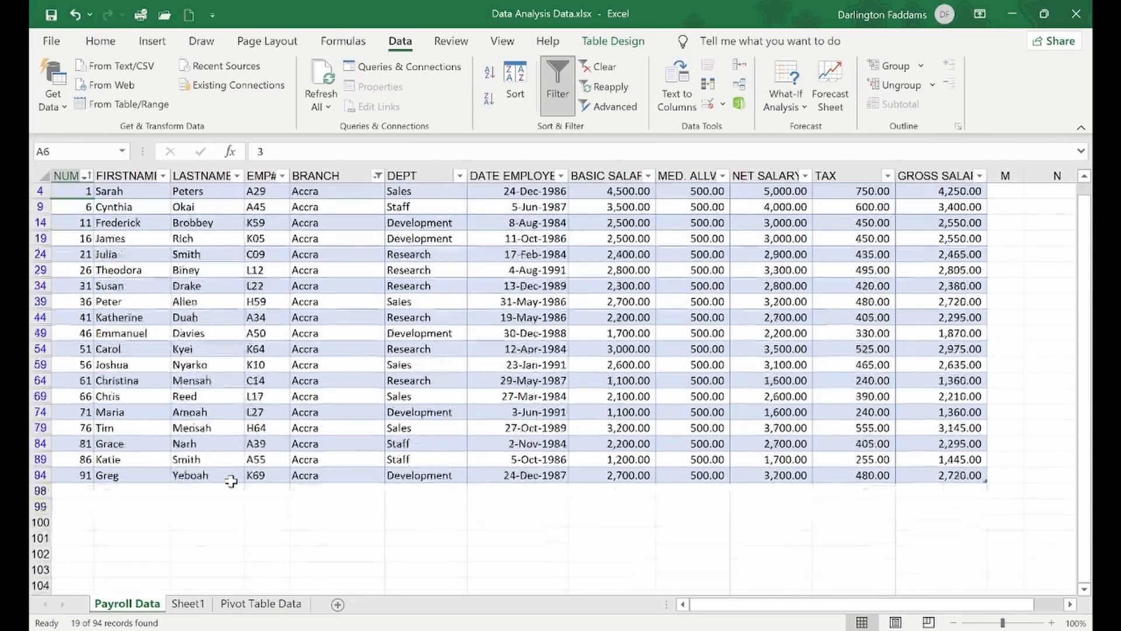
scroll(231, 480, "up", 2)
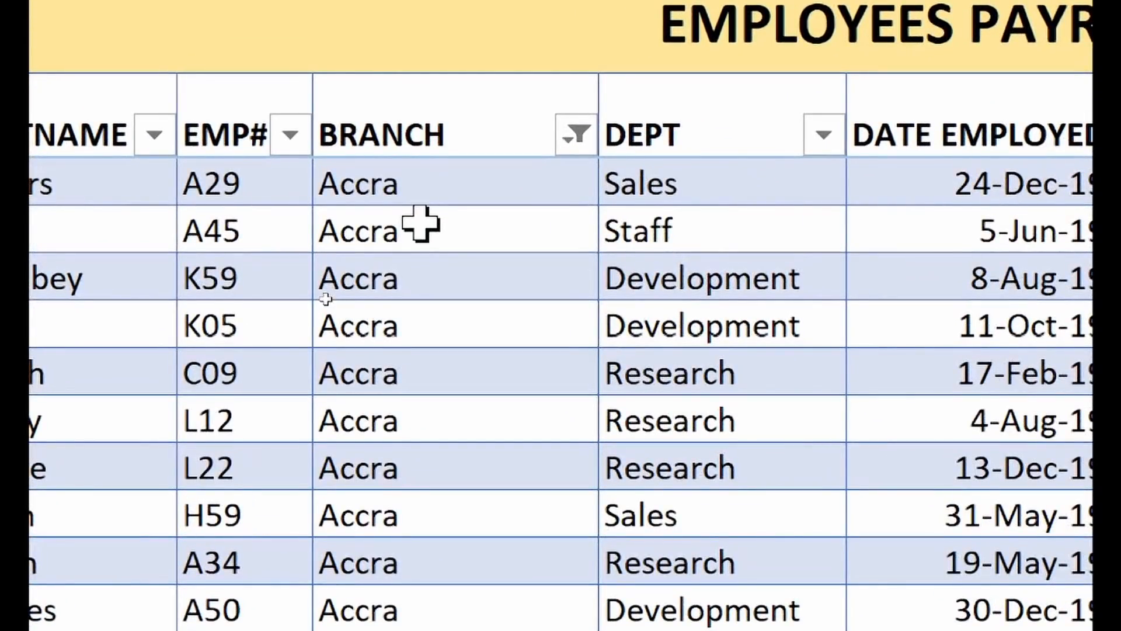
scroll(421, 228, "down", 3)
scroll(420, 231, "down", 3)
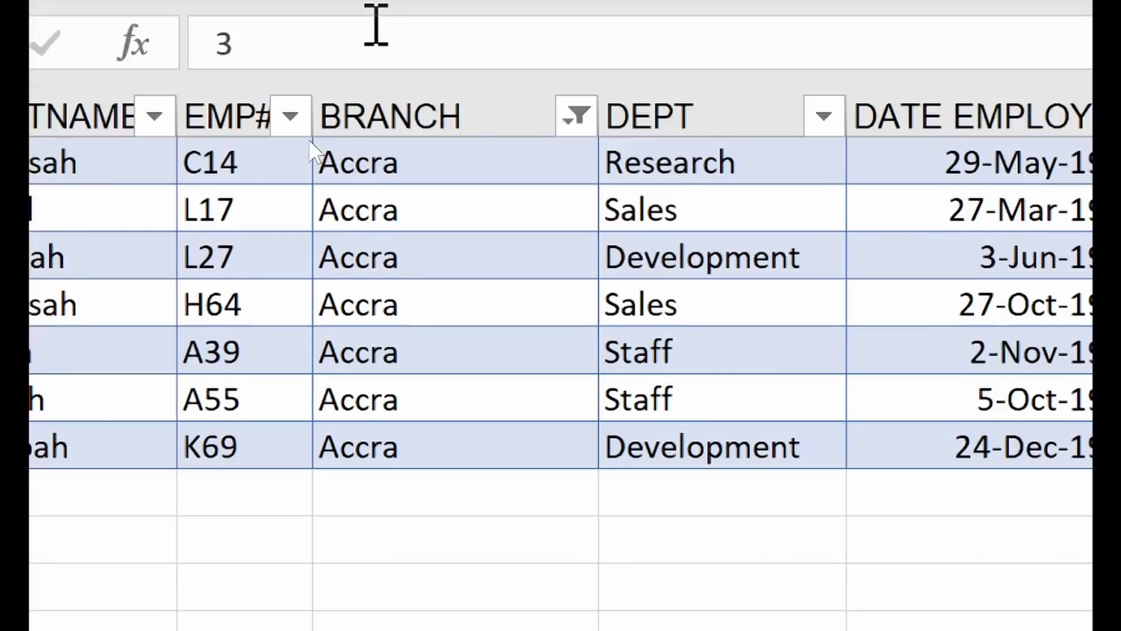
scroll(408, 385, "up", 1)
scroll(414, 411, "up", 5)
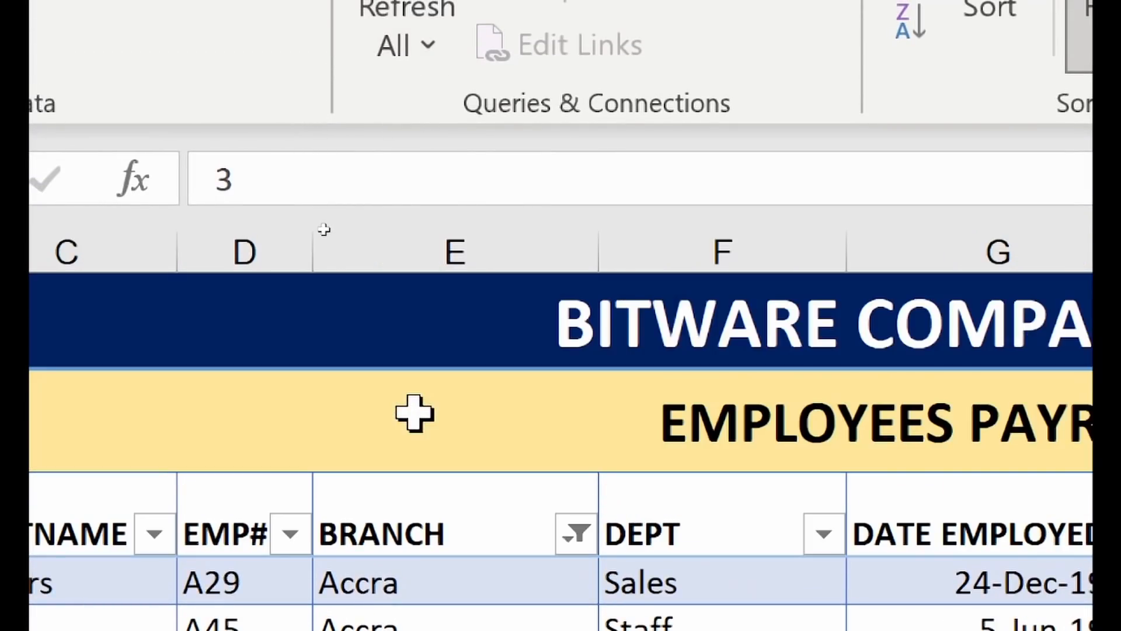
scroll(408, 341, "down", 2)
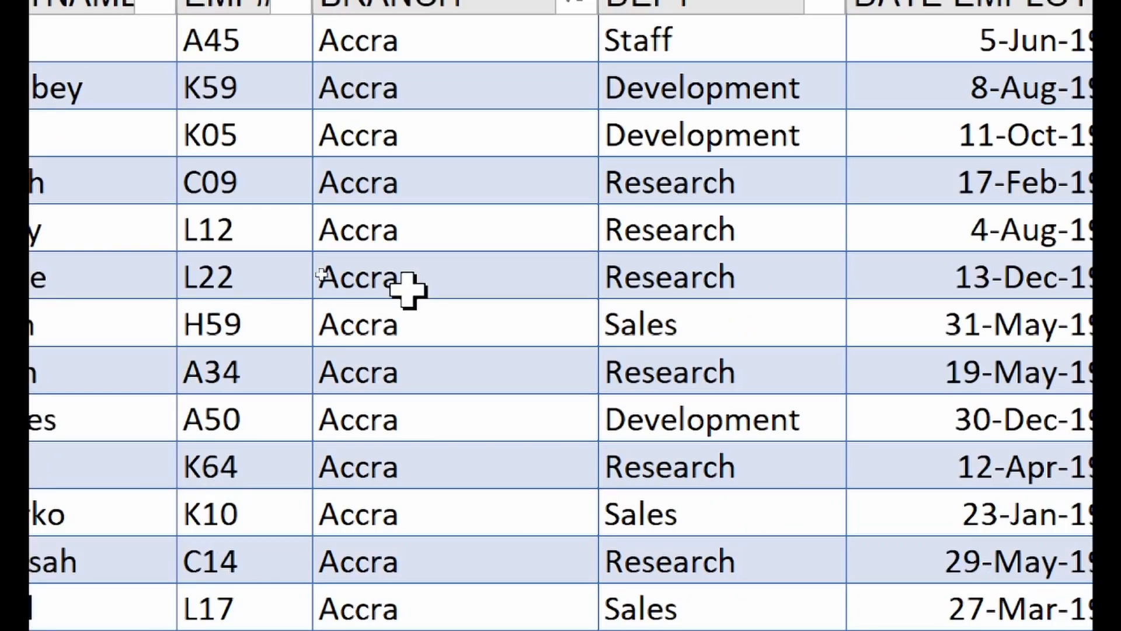
scroll(408, 290, "down", 3)
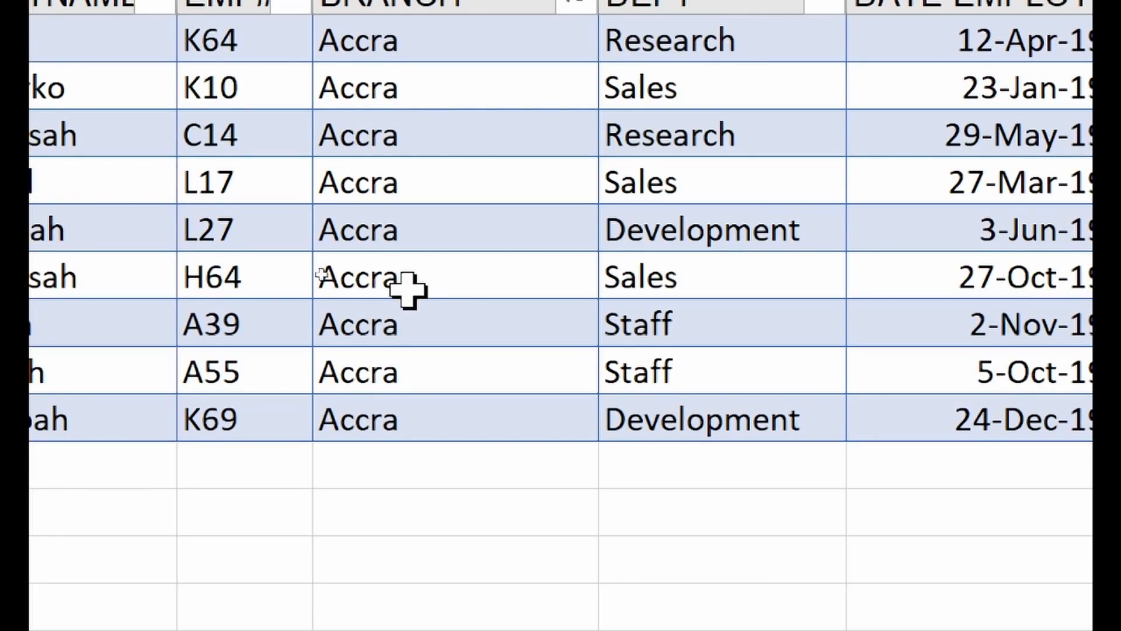
scroll(409, 289, "up", 5)
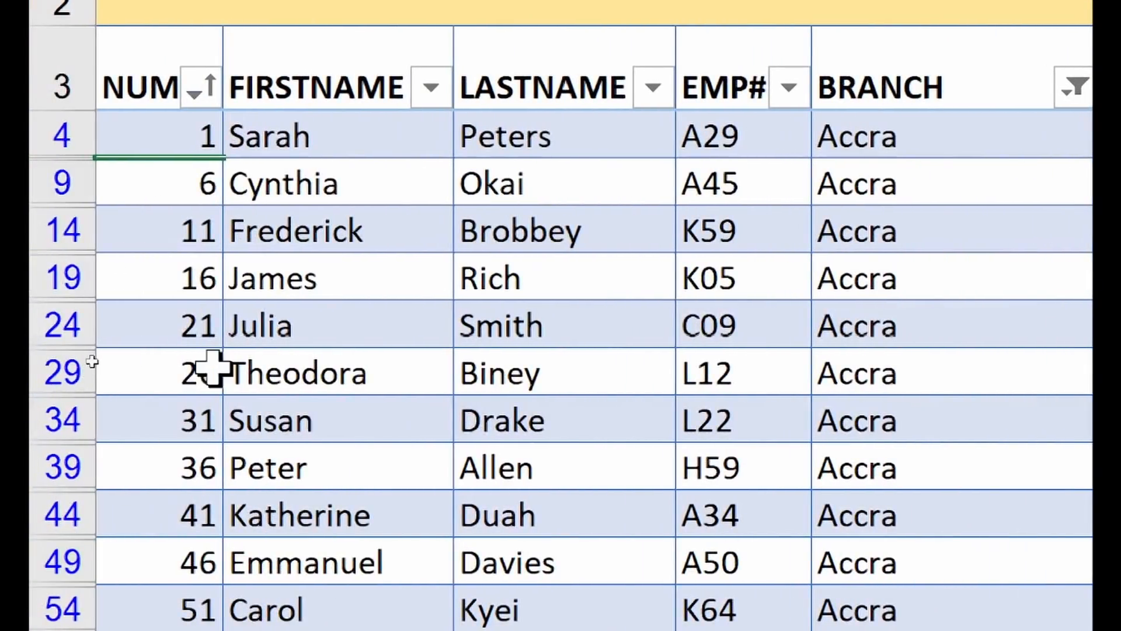
- Select all GROSS SALARY values of the filtered Accra employees to read their summary figures
left_click(926, 438)
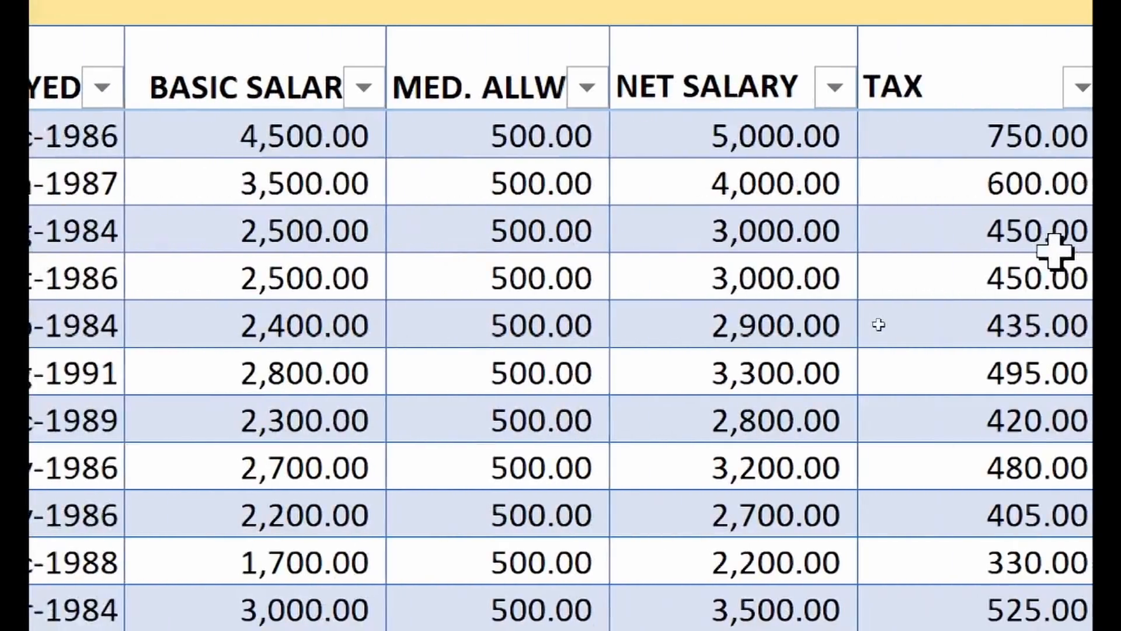
left_click(841, 132)
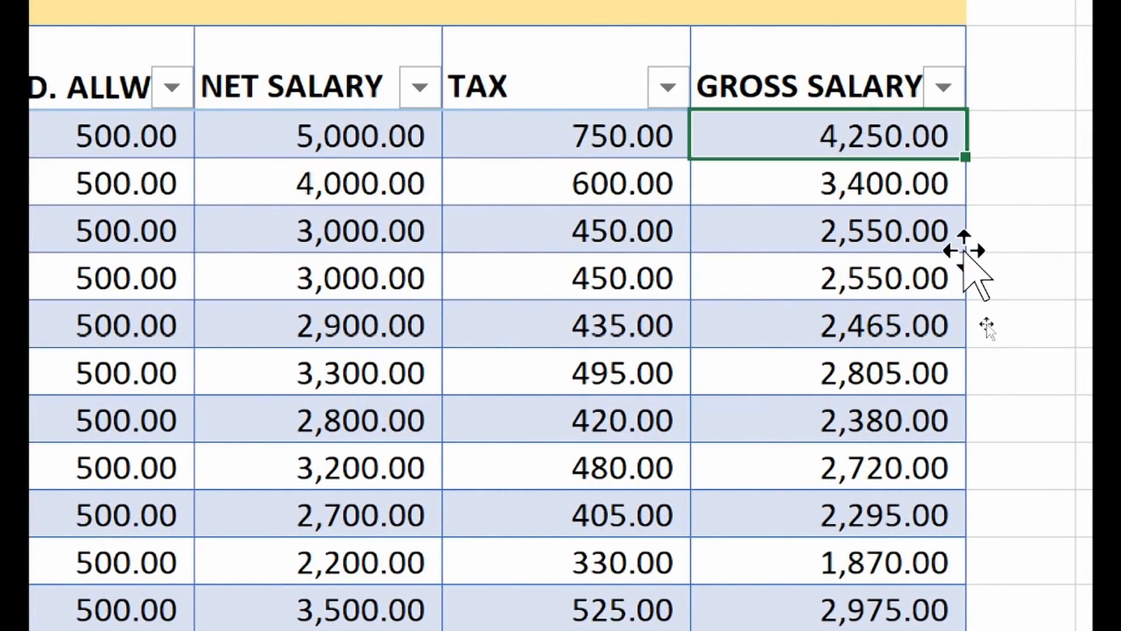
key("ctrl+shift+Down")
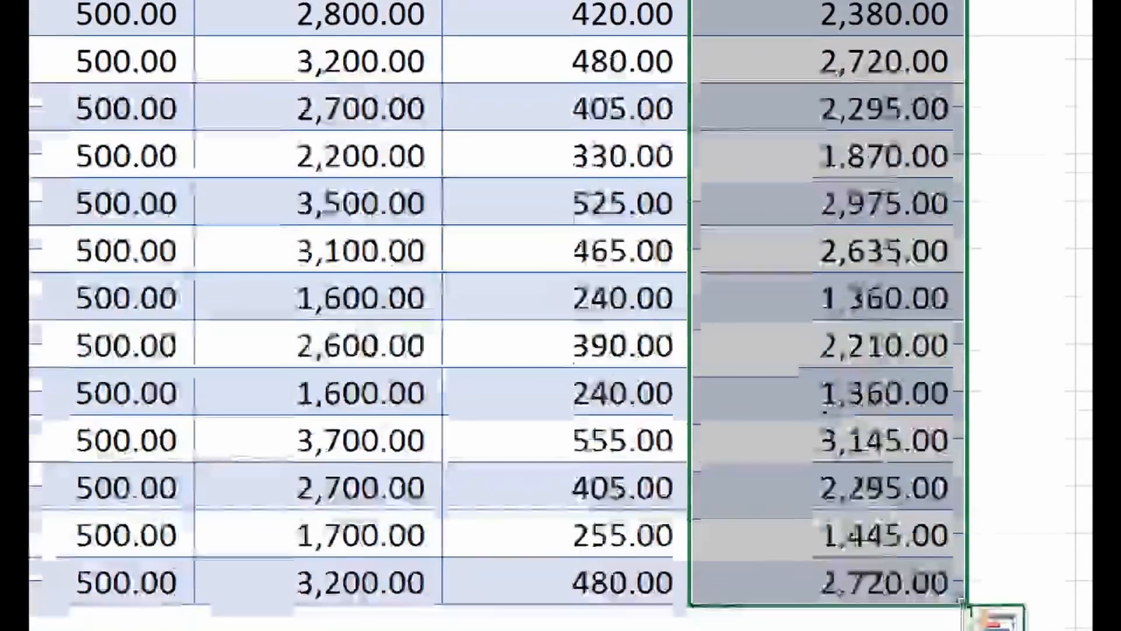
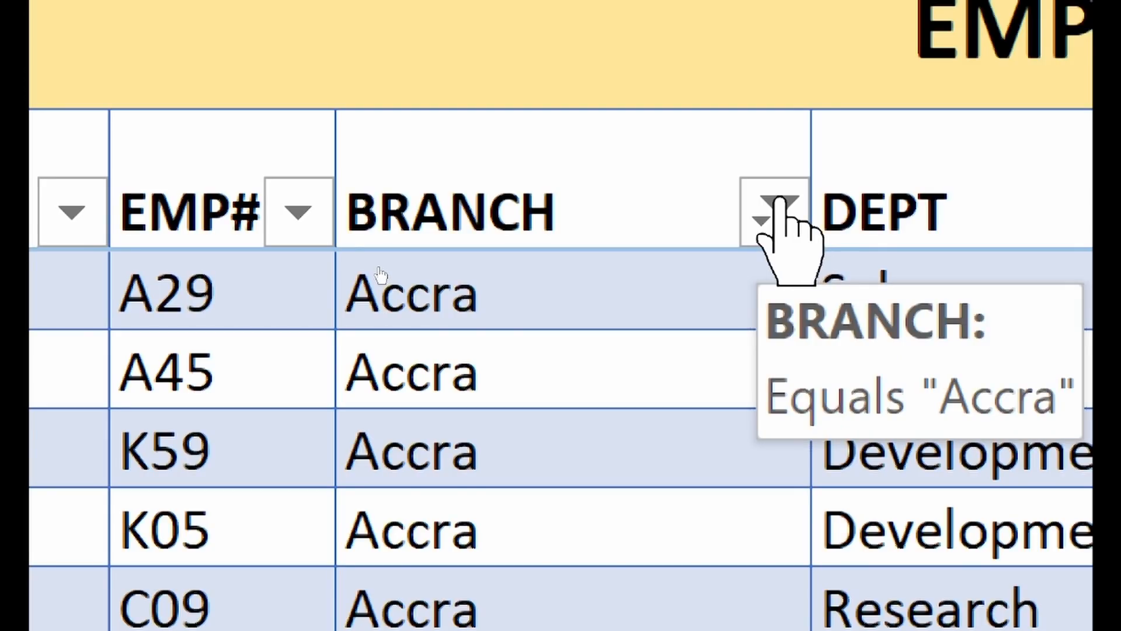
- Clear the filter from the BRANCH column
left_click(777, 210)
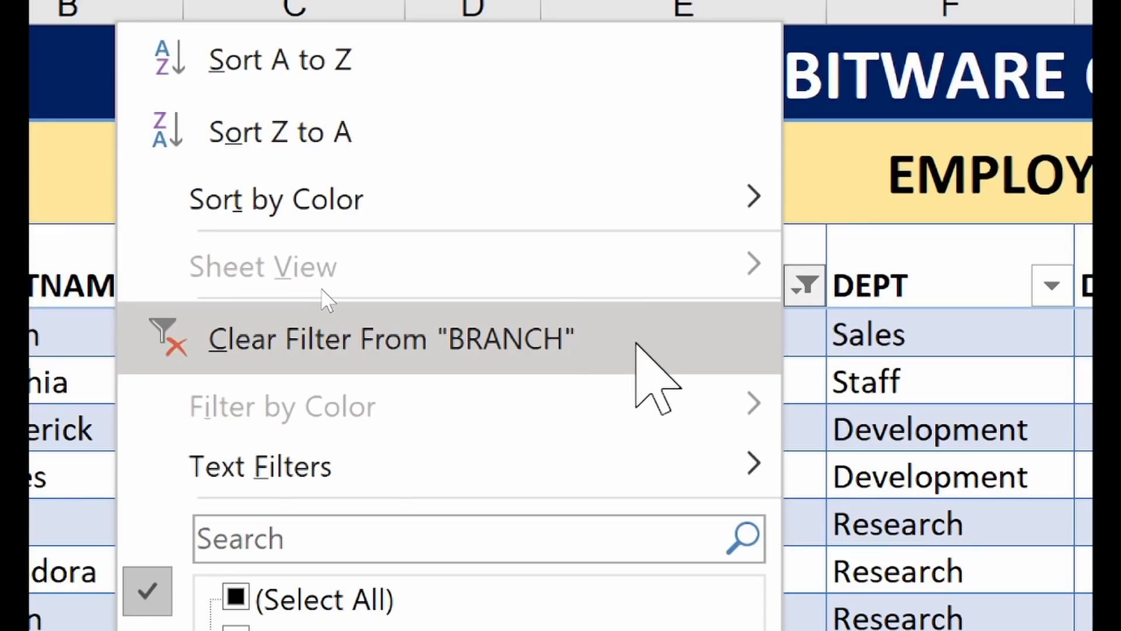
left_click(636, 344)
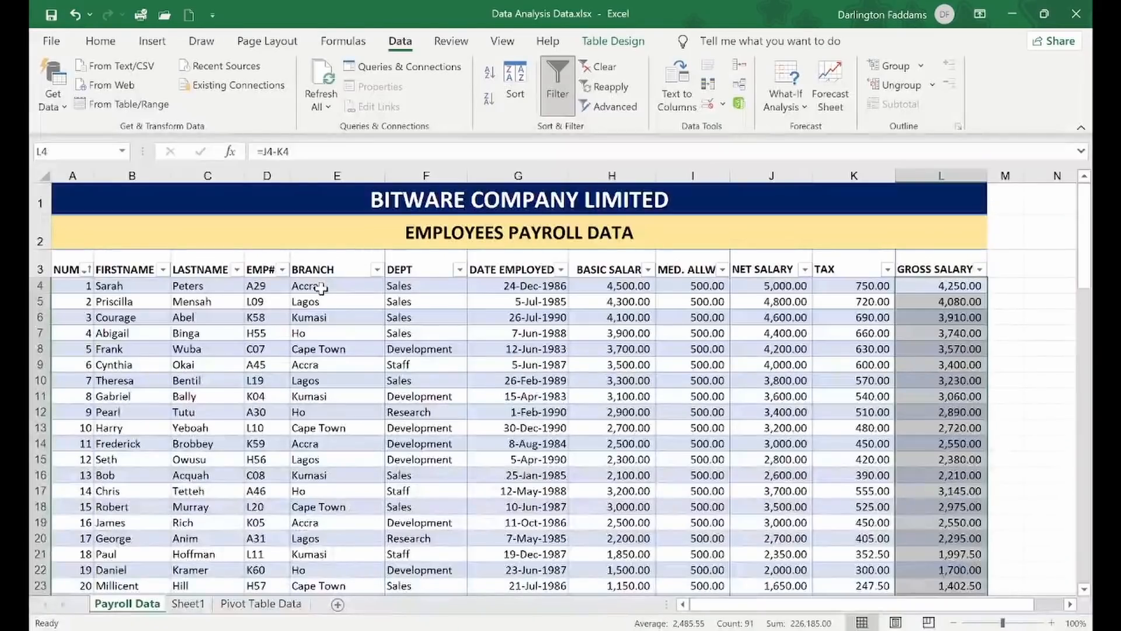
- Review the whole payroll table to check that employees from all branches are listed
scroll(635, 341, "down", 5)
scroll(322, 287, "down", 4)
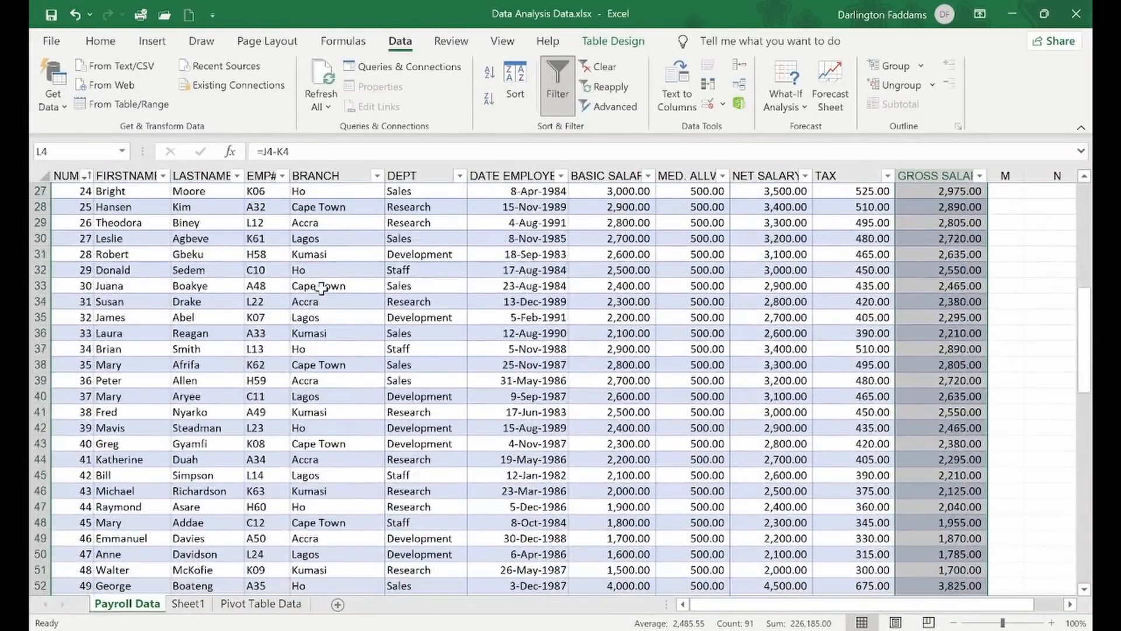
left_click(321, 287)
scroll(321, 288, "down", 11)
scroll(321, 287, "down", 7)
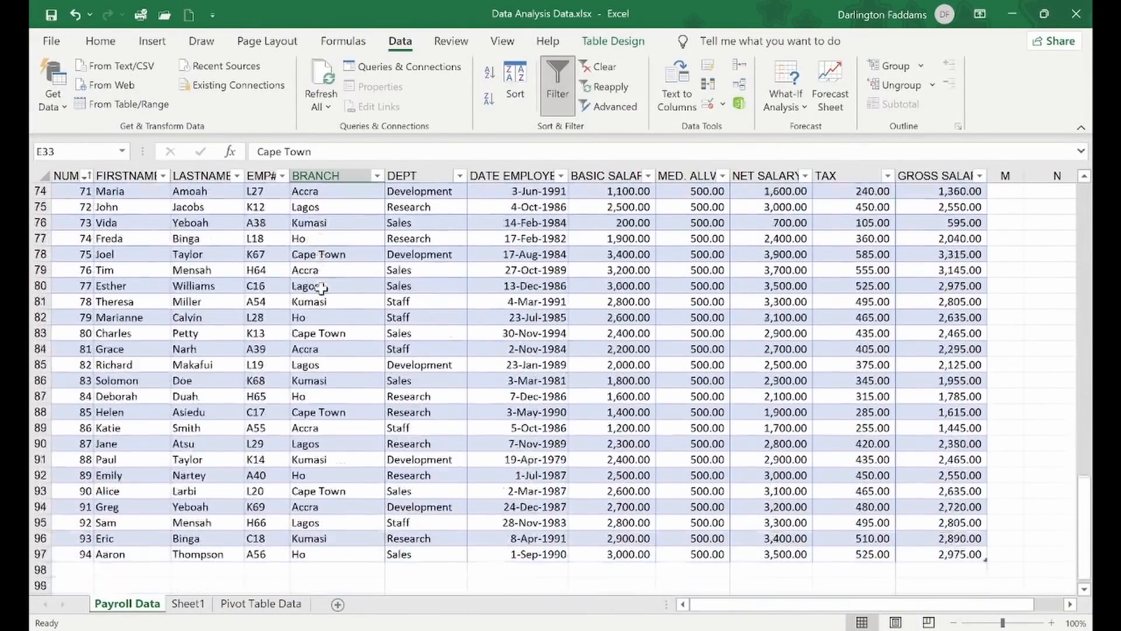
scroll(321, 287, "up", 14)
scroll(327, 283, "right", 1)
scroll(330, 279, "up", 8)
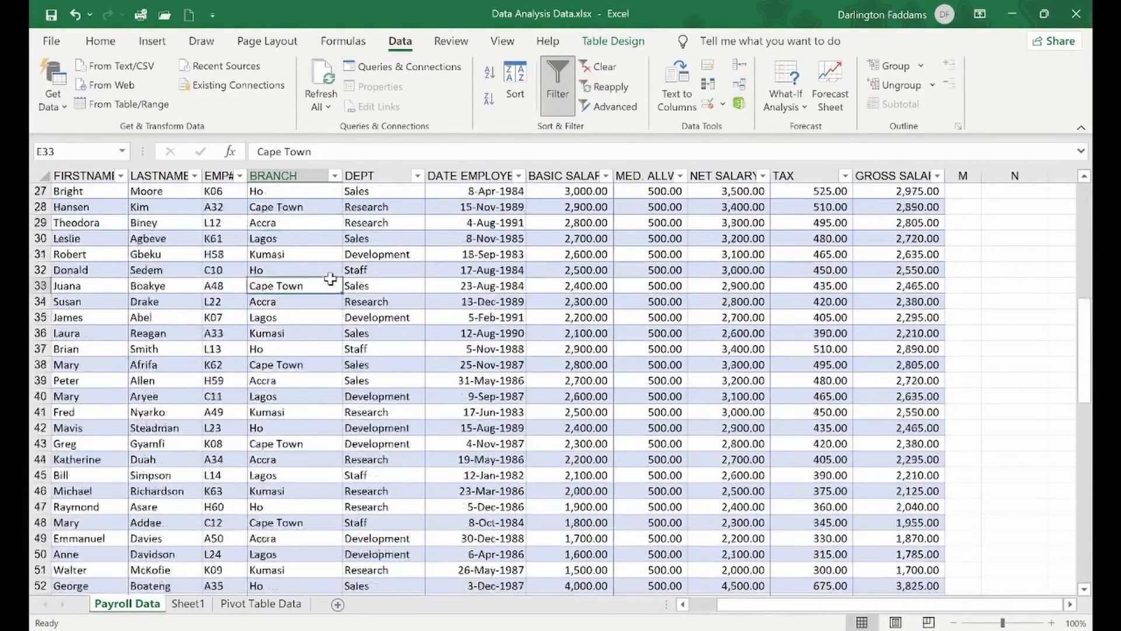
scroll(329, 279, "left", 1)
scroll(330, 279, "up", 5)
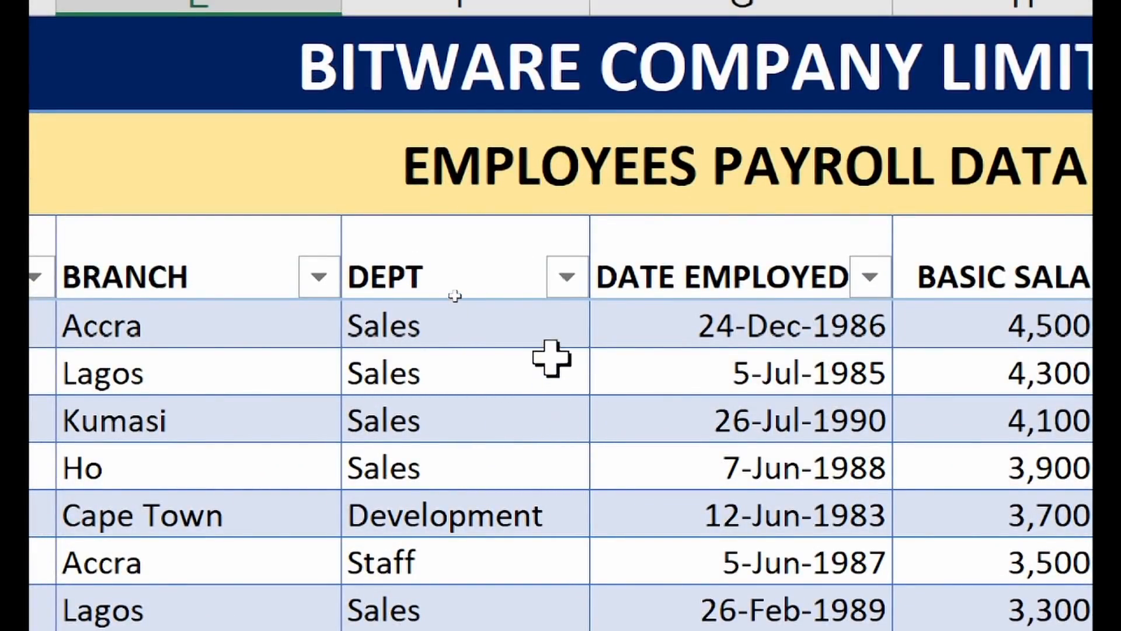
- Filter the DEPT column to show only employees in the Sales department
left_click(567, 279)
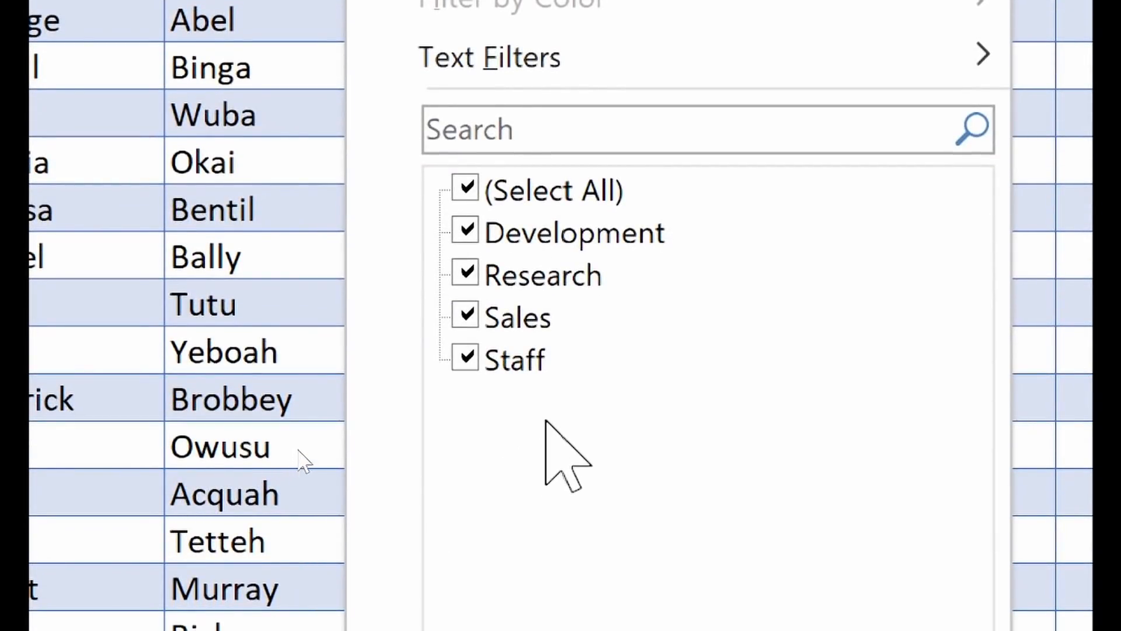
left_click(468, 193)
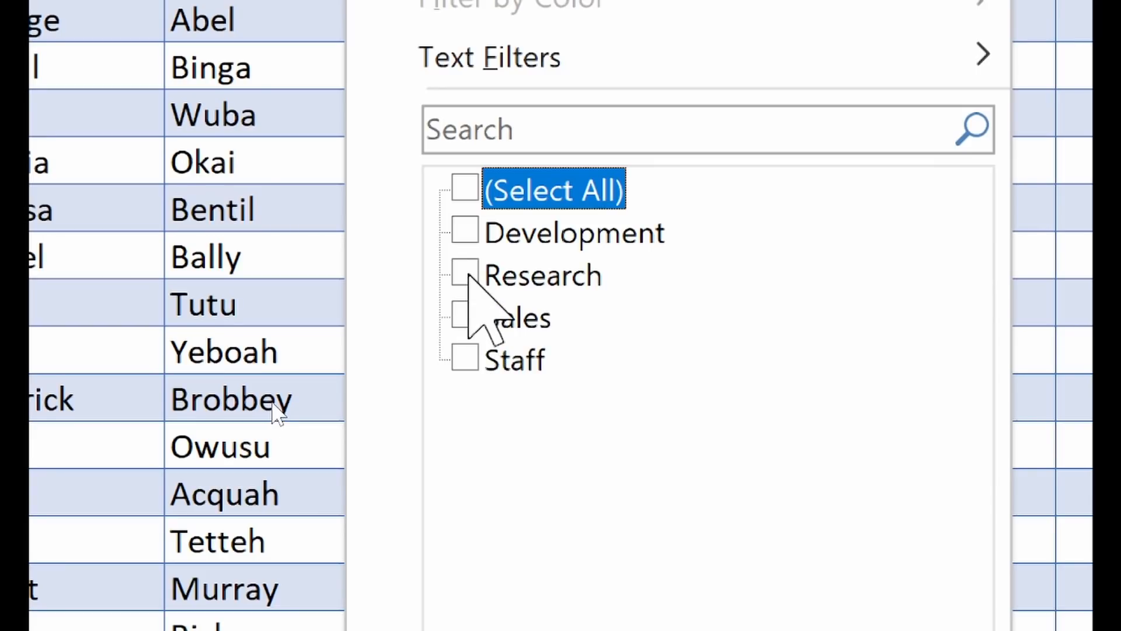
left_click(465, 318)
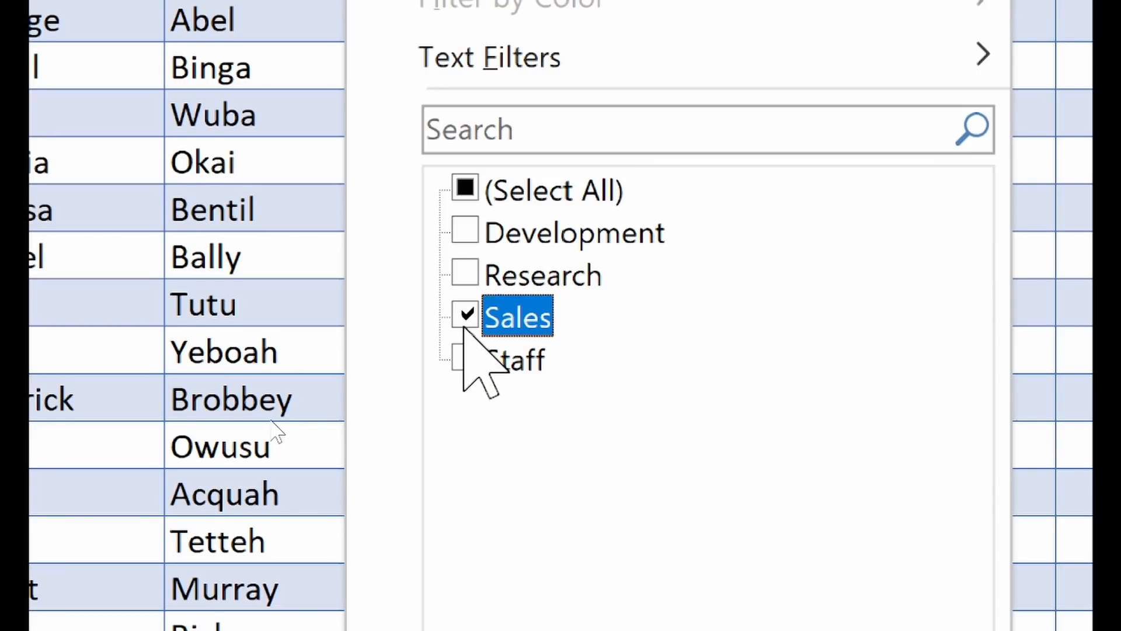
left_click(764, 578)
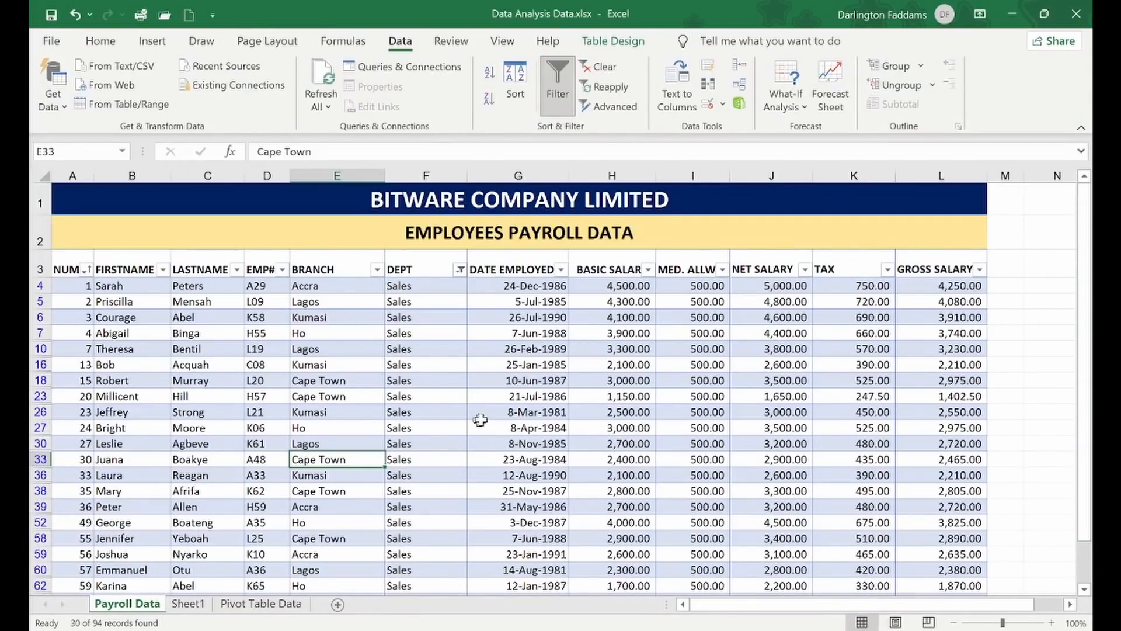
- Look through the filtered records and select all DEPT values to read the count of Sales employees
scroll(483, 427, "down", 2)
scroll(483, 427, "up", 5)
scroll(482, 428, "down", 4)
scroll(482, 427, "up", 5)
left_click(433, 291)
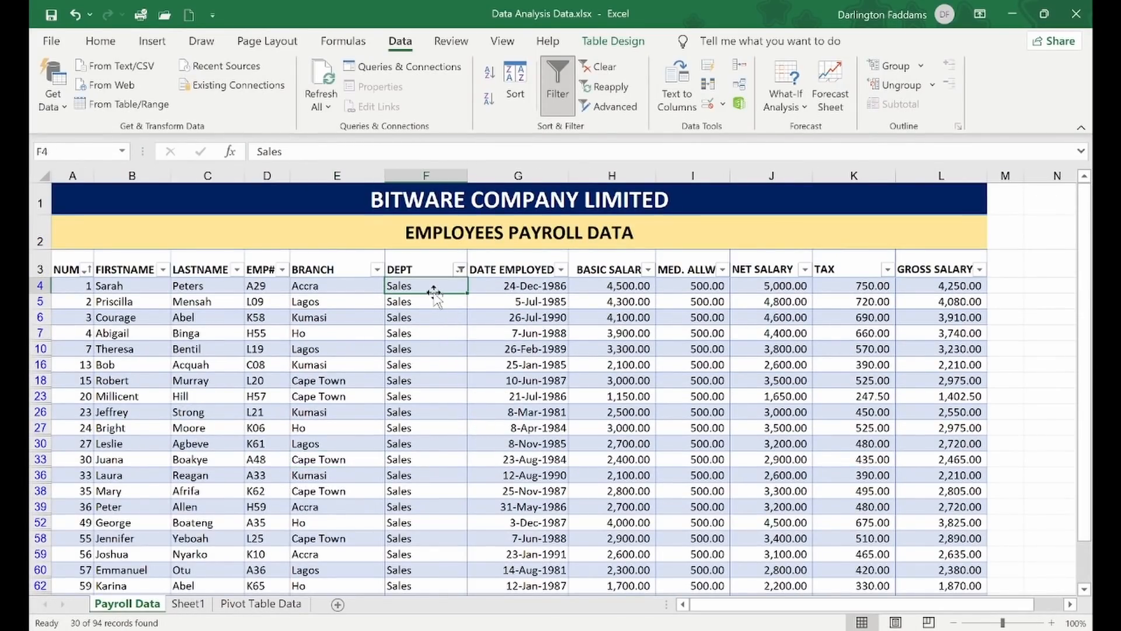
key("ctrl+shift+Down")
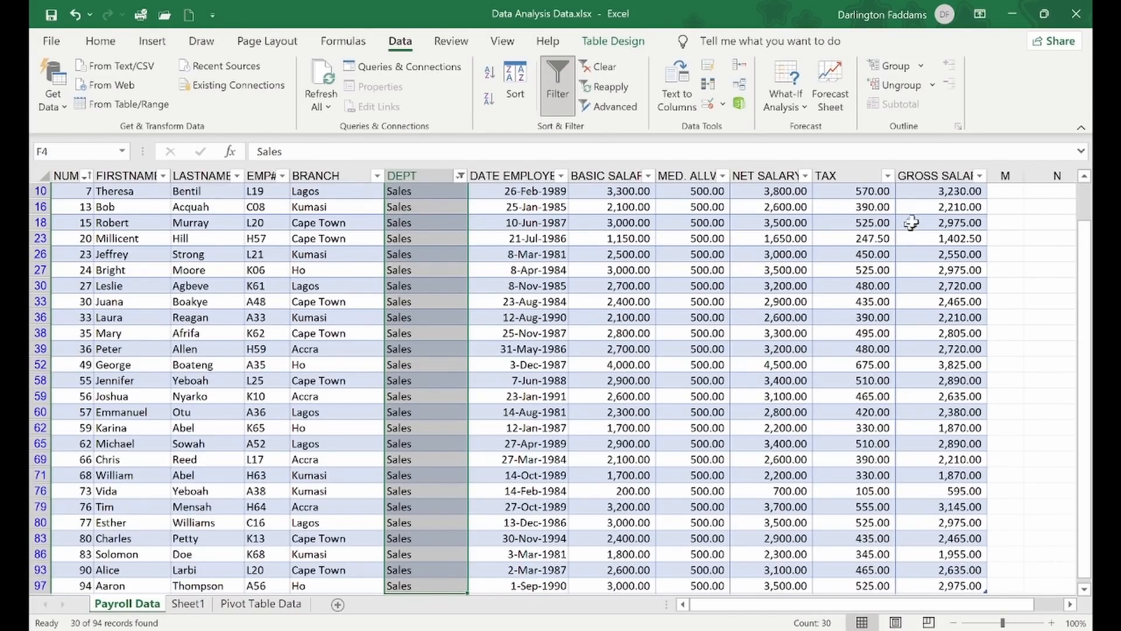
- Select all GROSS SALARY values of the filtered Sales employees to read their average and sum
left_click(931, 198)
scroll(932, 198, "up", 3)
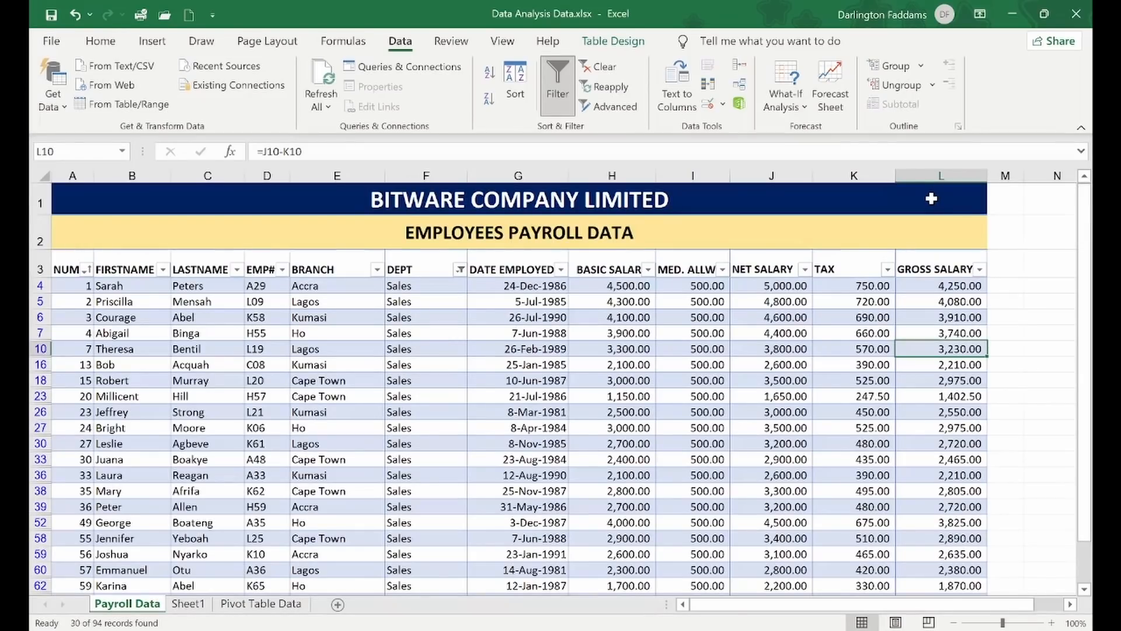
left_click(961, 274)
left_click(961, 285)
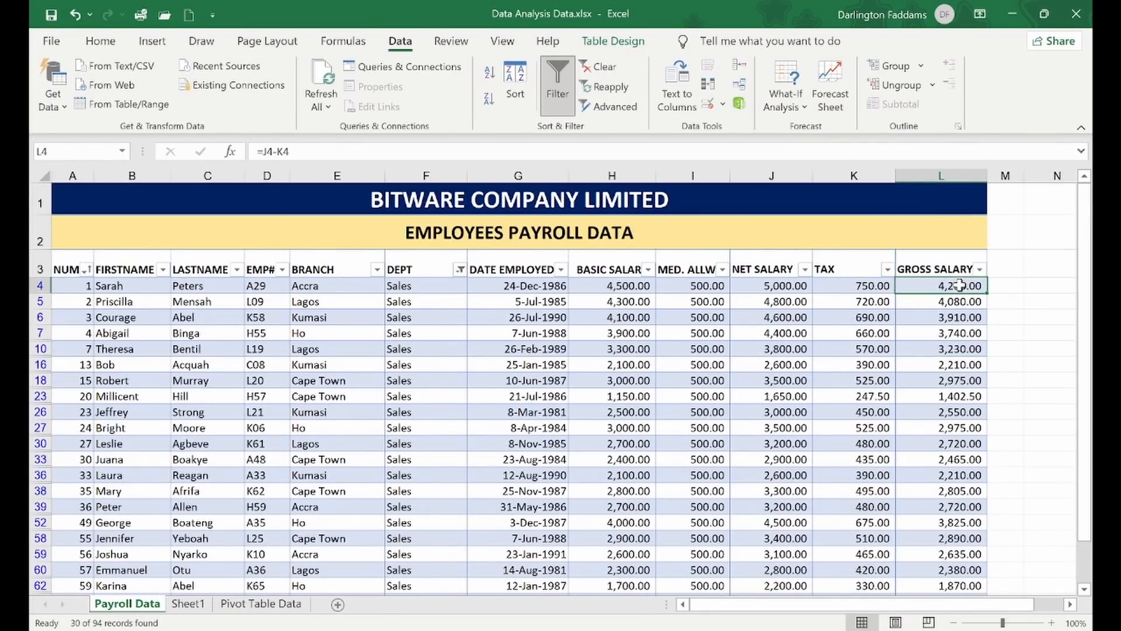
key("ctrl+shift+Down")
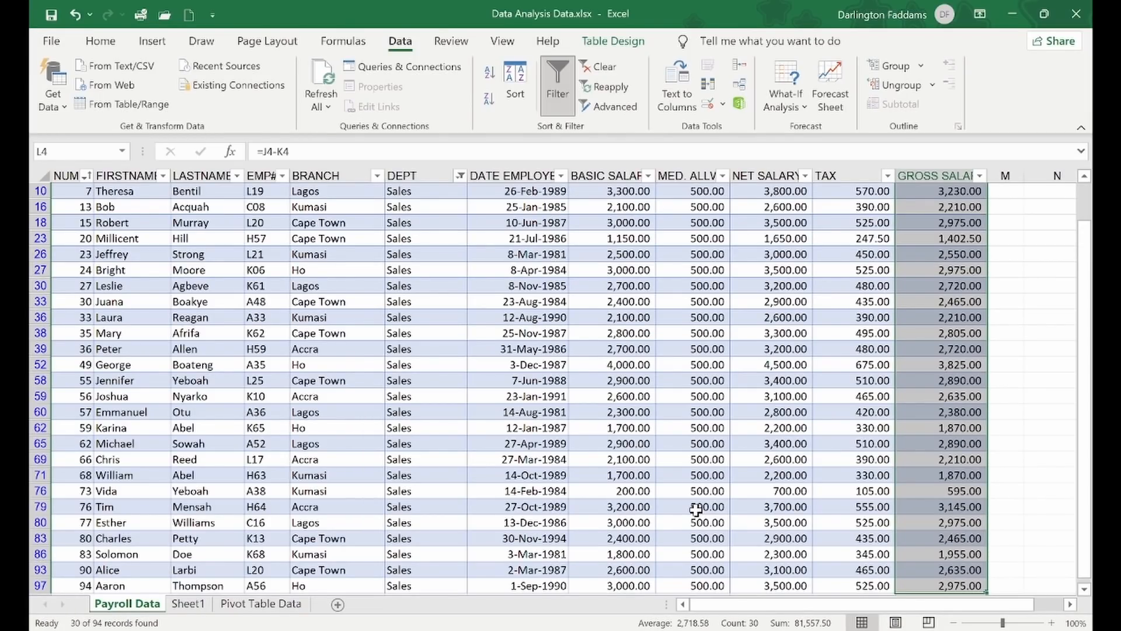
- Change the DEPT filter from Sales to show only employees in the Research department
scroll(718, 362, "up", 3)
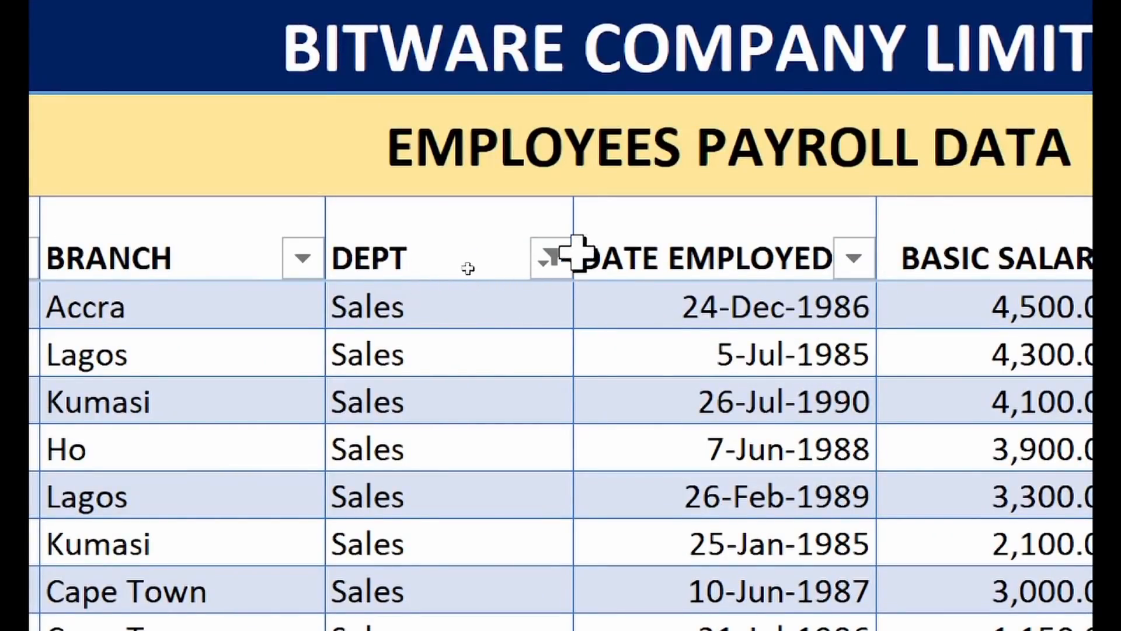
left_click(554, 260)
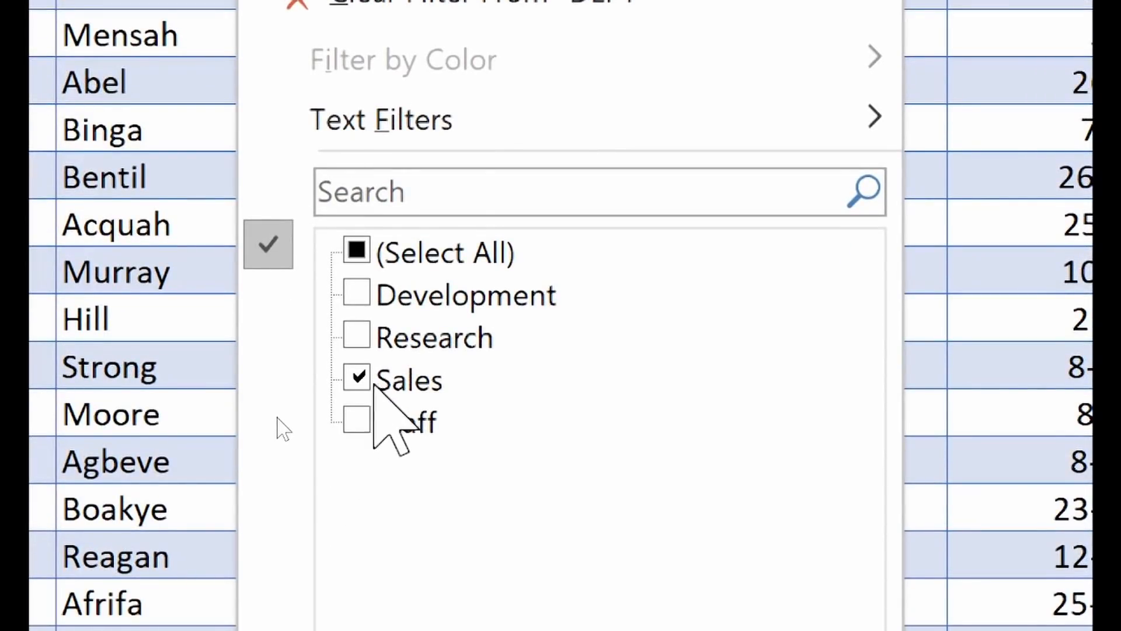
left_click(365, 423)
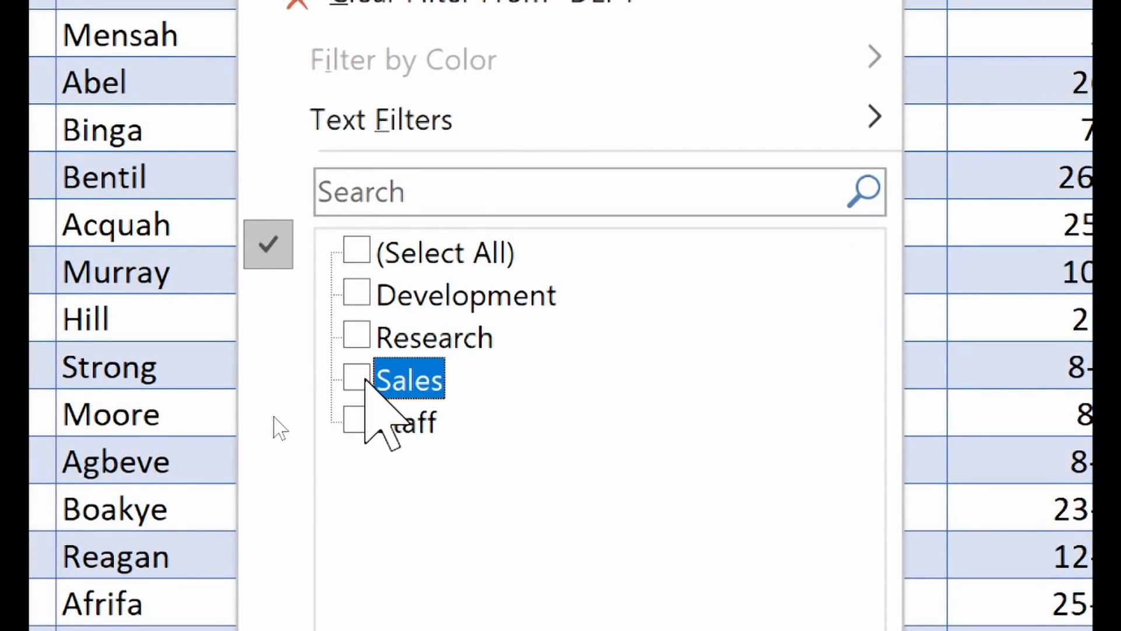
left_click(357, 335)
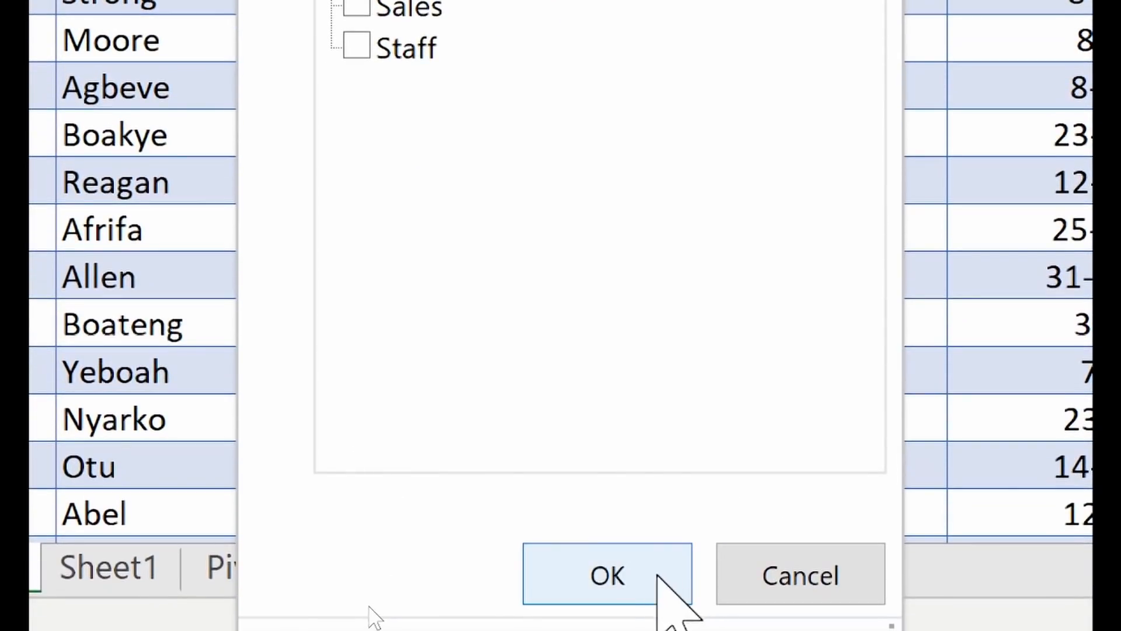
left_click(614, 577)
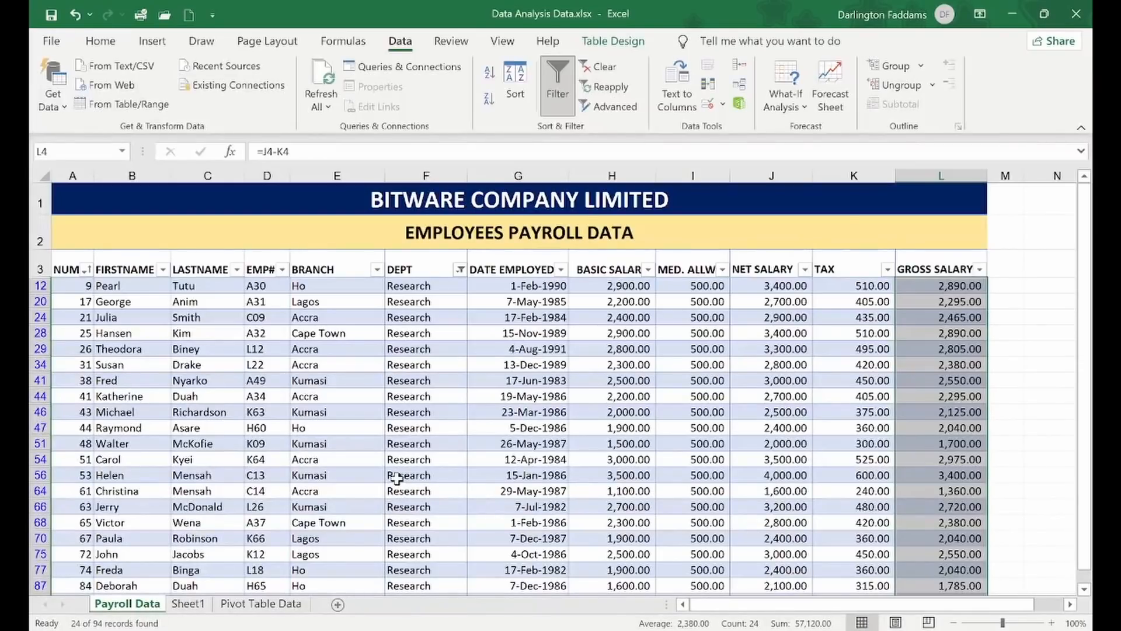
- Look through the Research records and clear the filter from the DEPT column
scroll(395, 490, "down", 2)
scroll(395, 489, "up", 2)
left_click(459, 269)
left_click(415, 282)
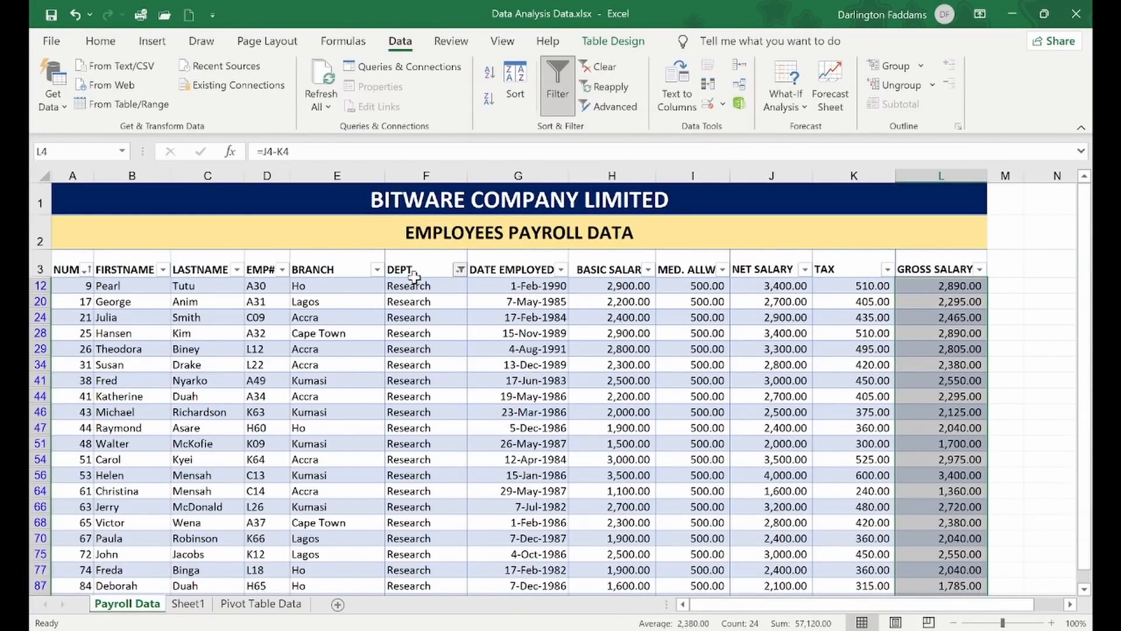
- Filter the BRANCH column to show only employees of the Ho branch
left_click(319, 266)
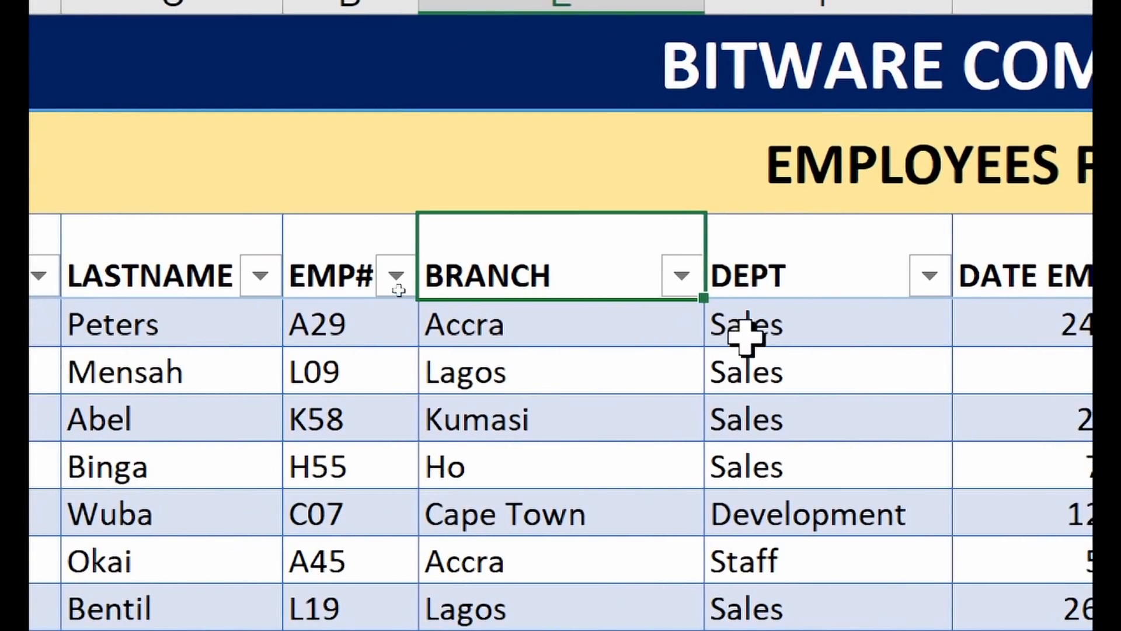
left_click(681, 275)
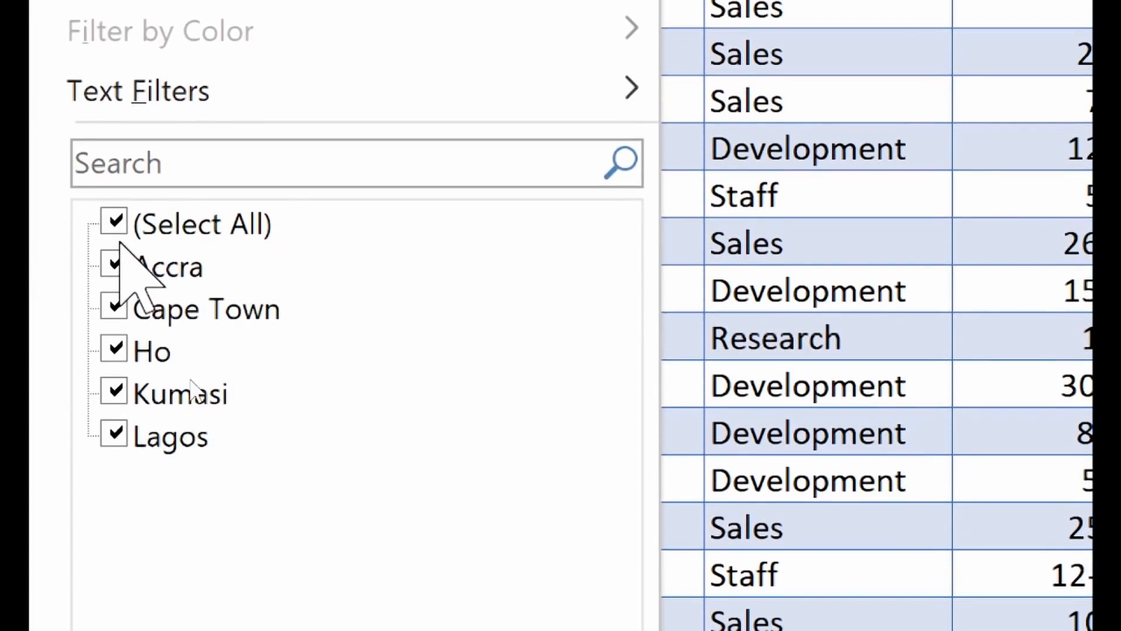
left_click(114, 586)
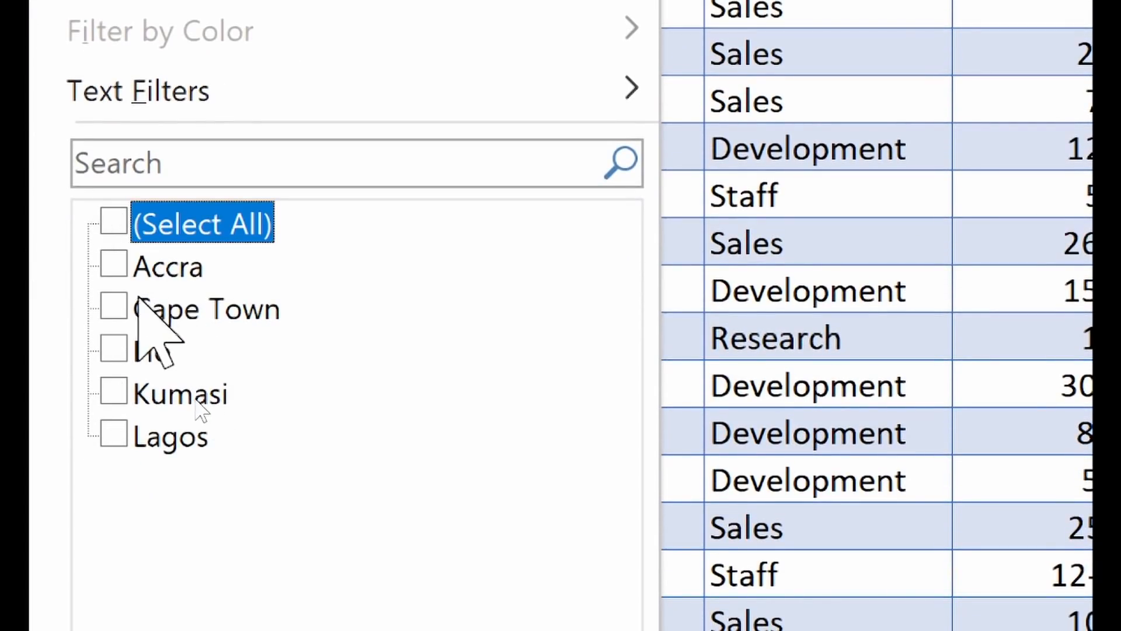
left_click(115, 349)
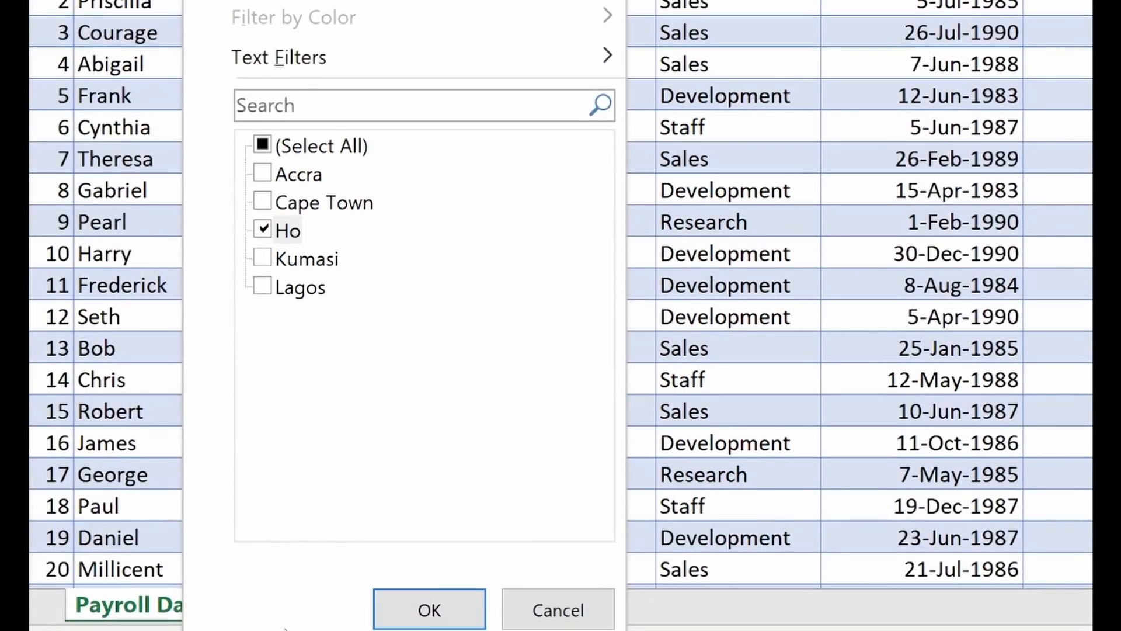
left_click(432, 612)
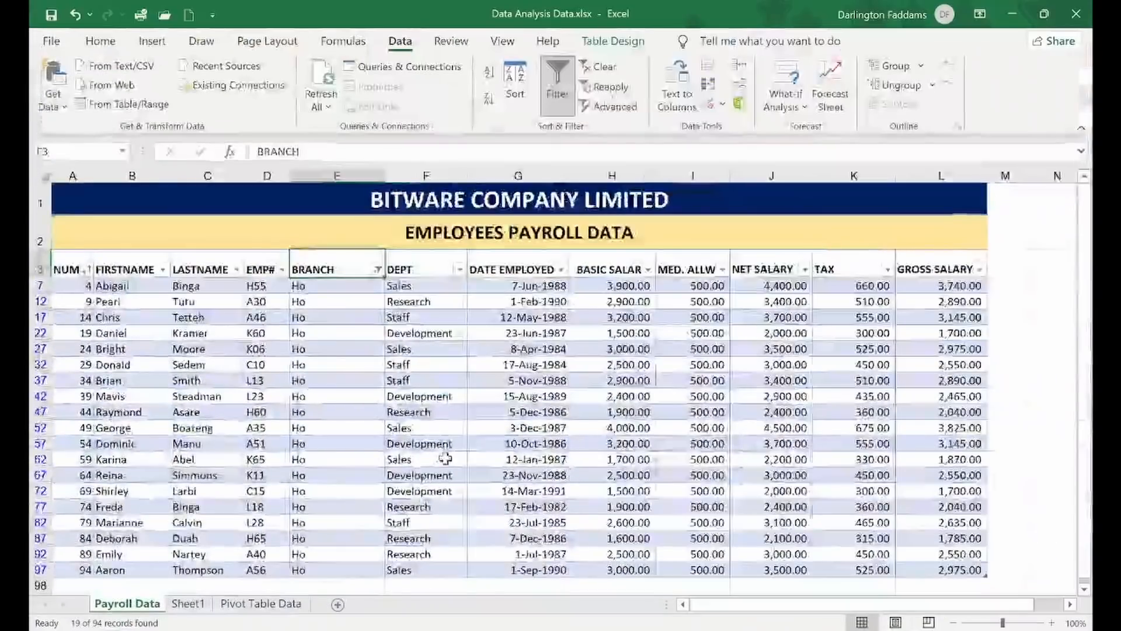
- Select all BRANCH values of the filtered records to read the count of Ho employees
scroll(736, 281, "down", 1)
scroll(737, 280, "up", 1)
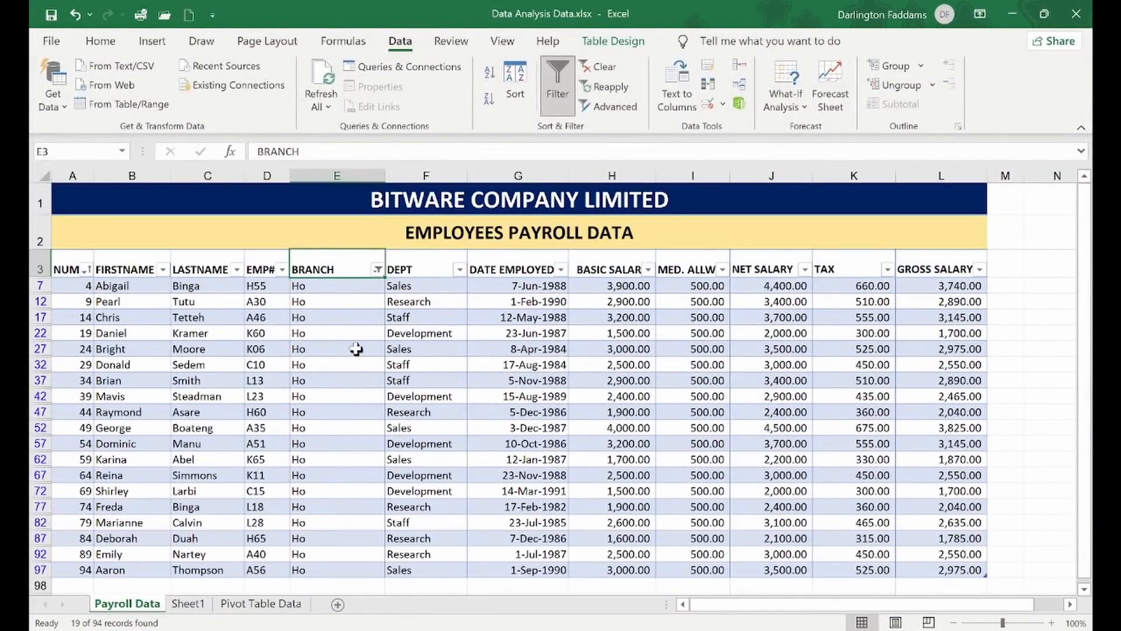
left_click(325, 286)
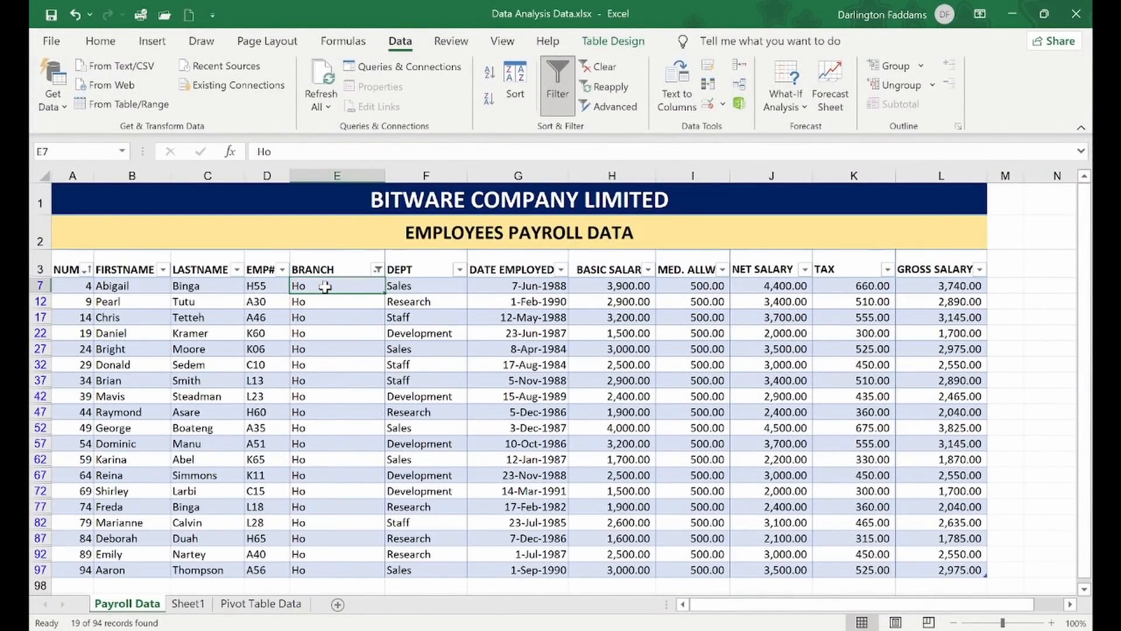
key("ctrl+shift+Down")
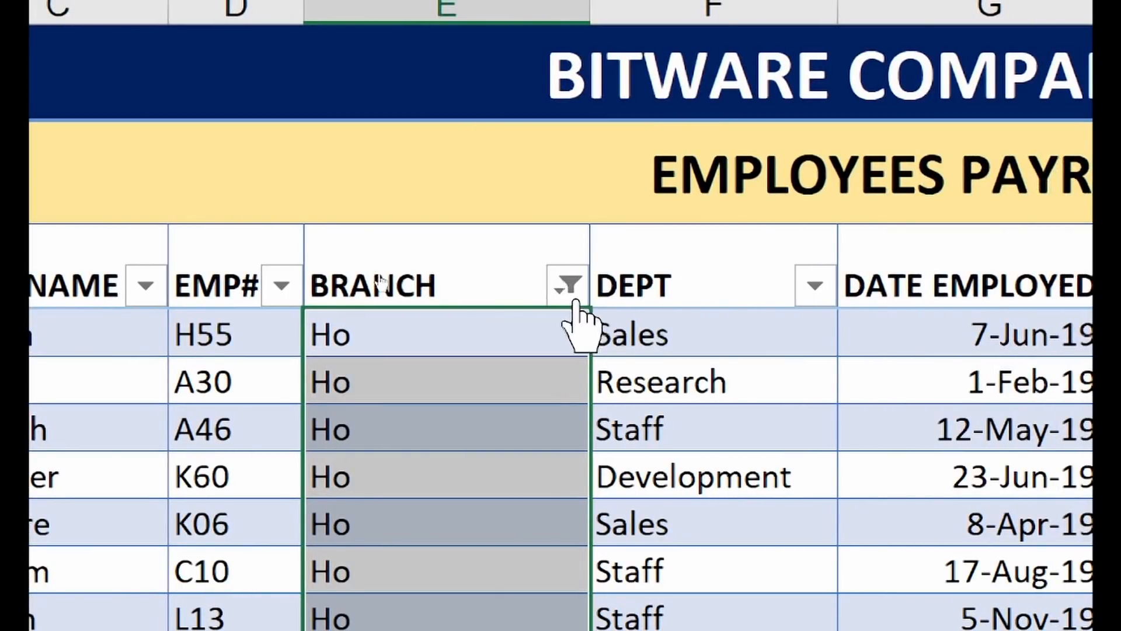
- Clear the Ho filter from the BRANCH column and deselect the branch values
left_click(565, 285)
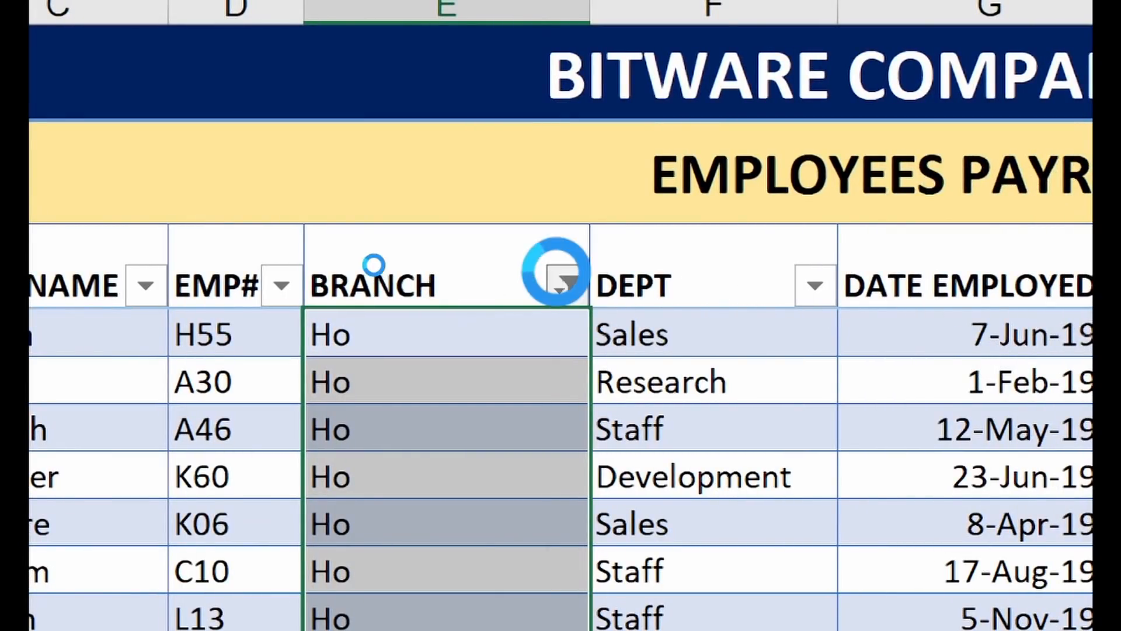
left_click(409, 335)
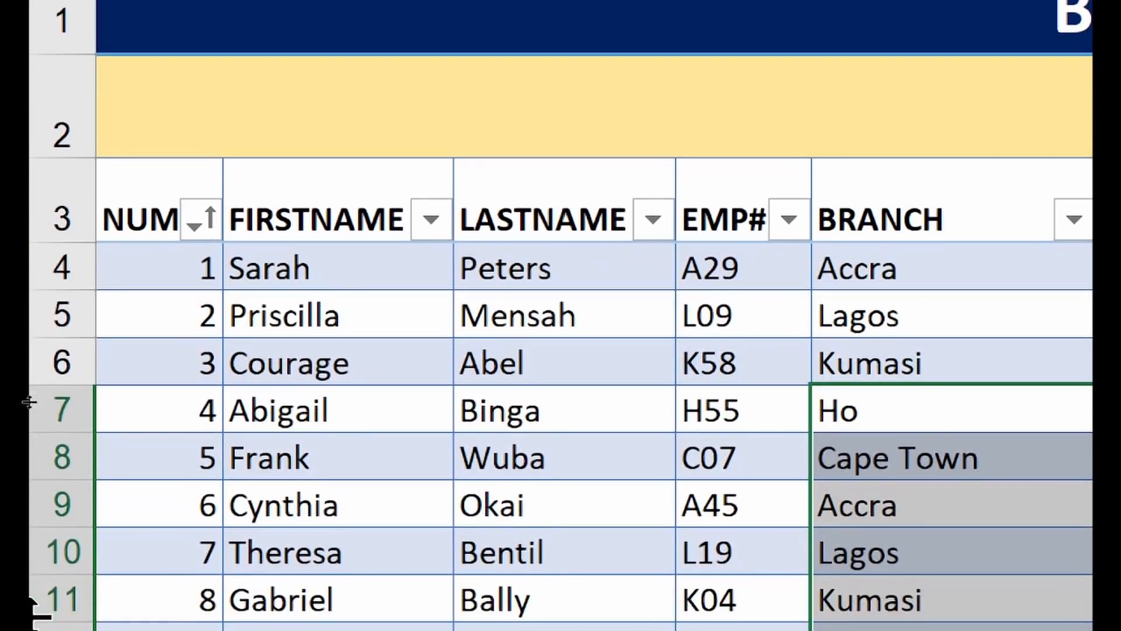
left_click(765, 562)
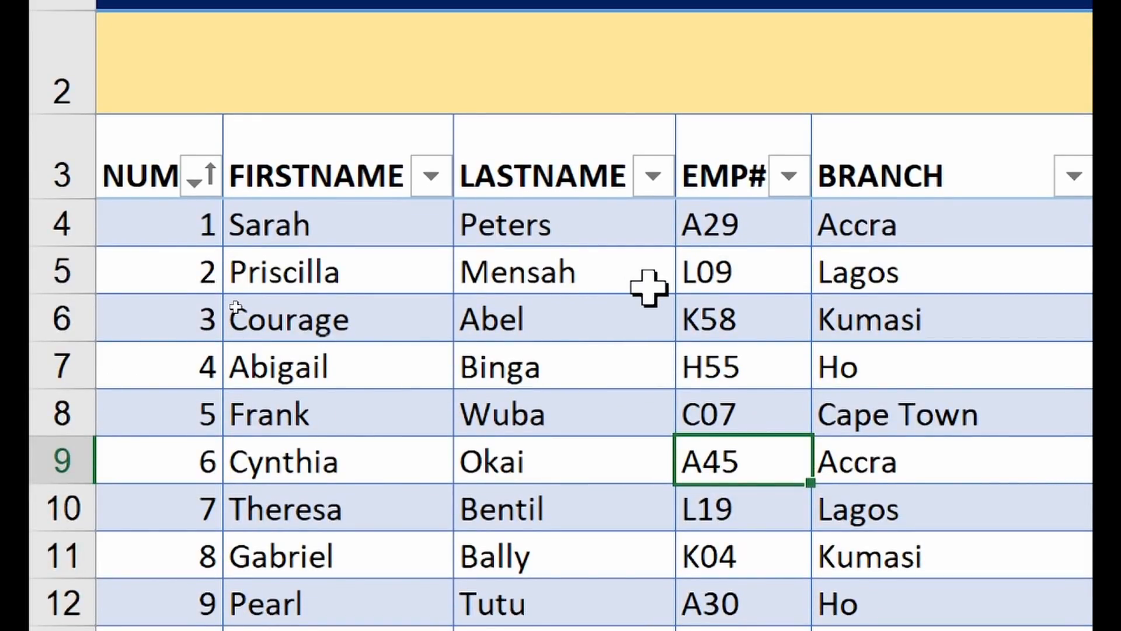
- Filter the FIRSTNAME column to show only employees who share one chosen first name
left_click(591, 224)
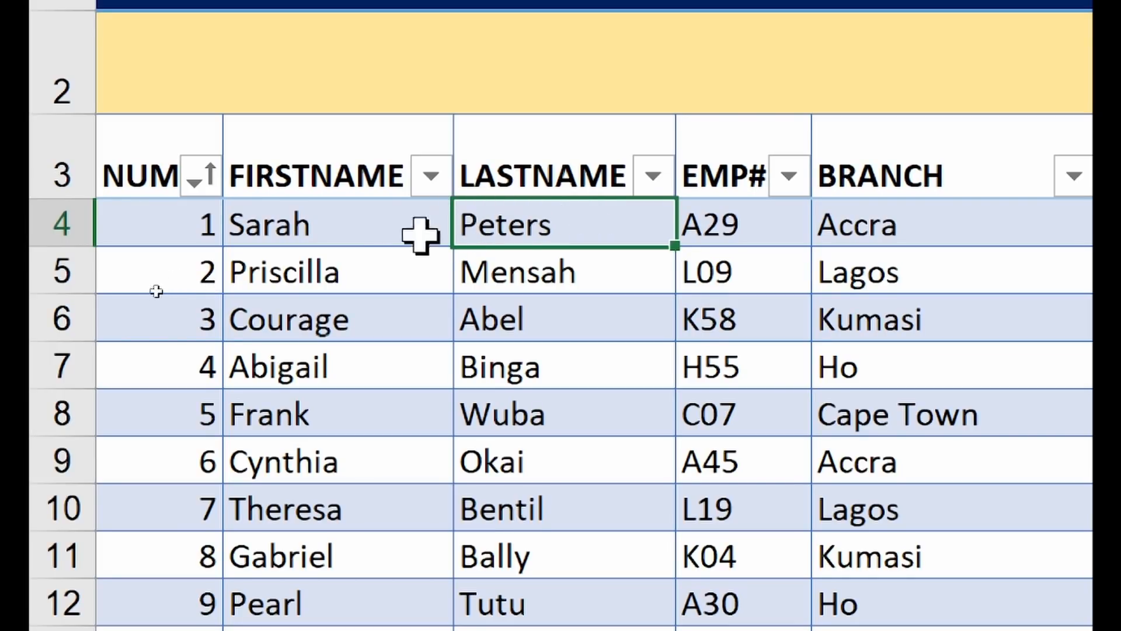
left_click(380, 268)
left_click(343, 224)
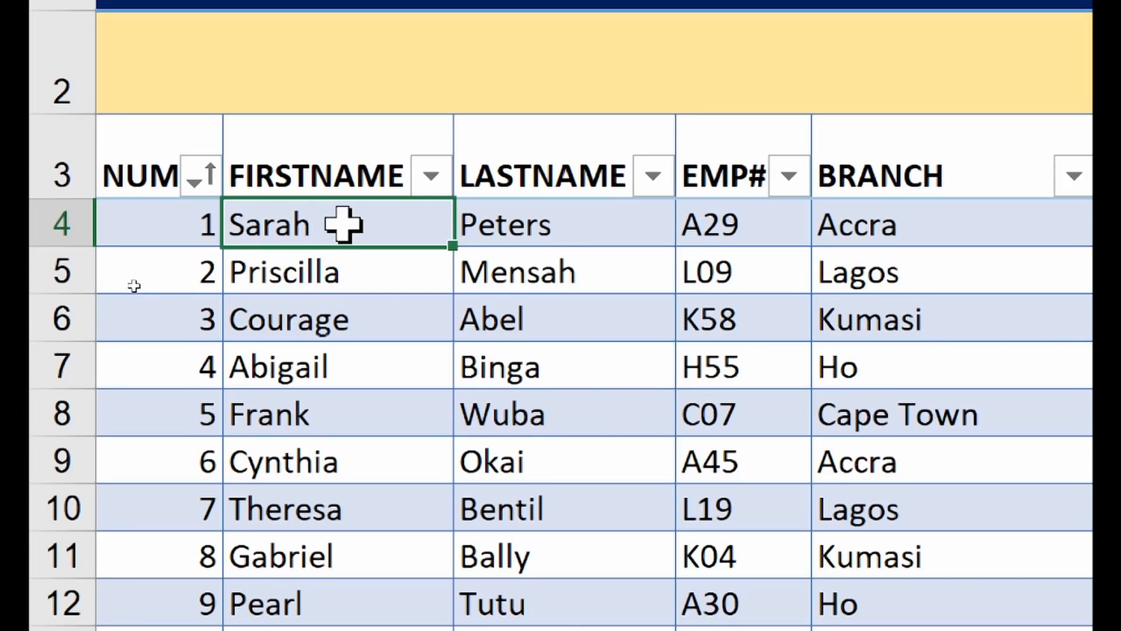
left_click(431, 175)
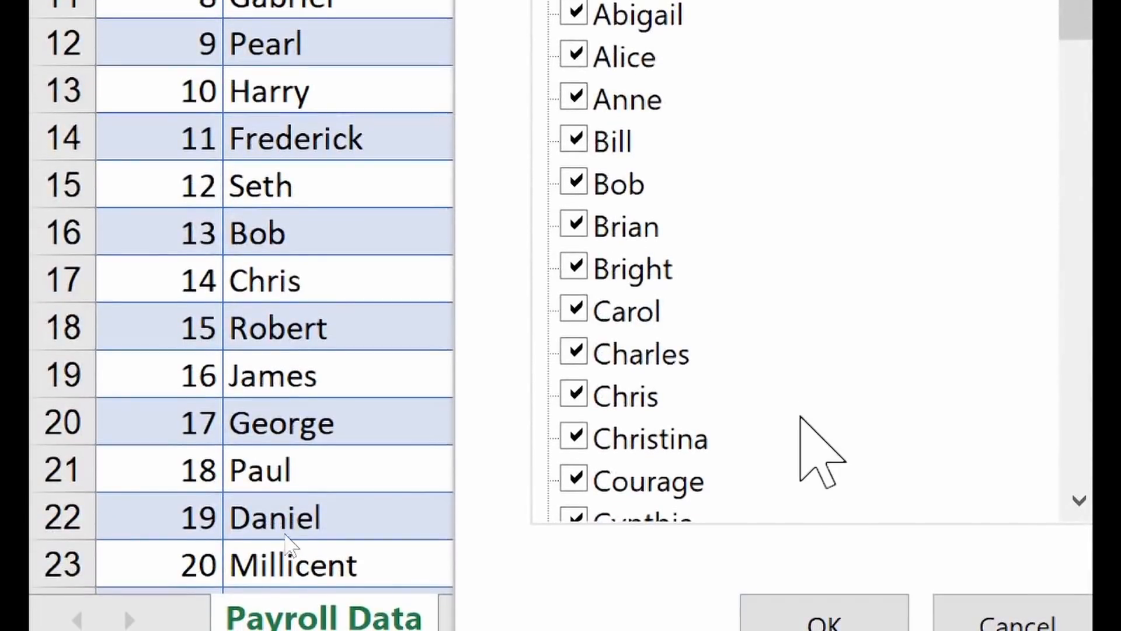
left_click(584, 216)
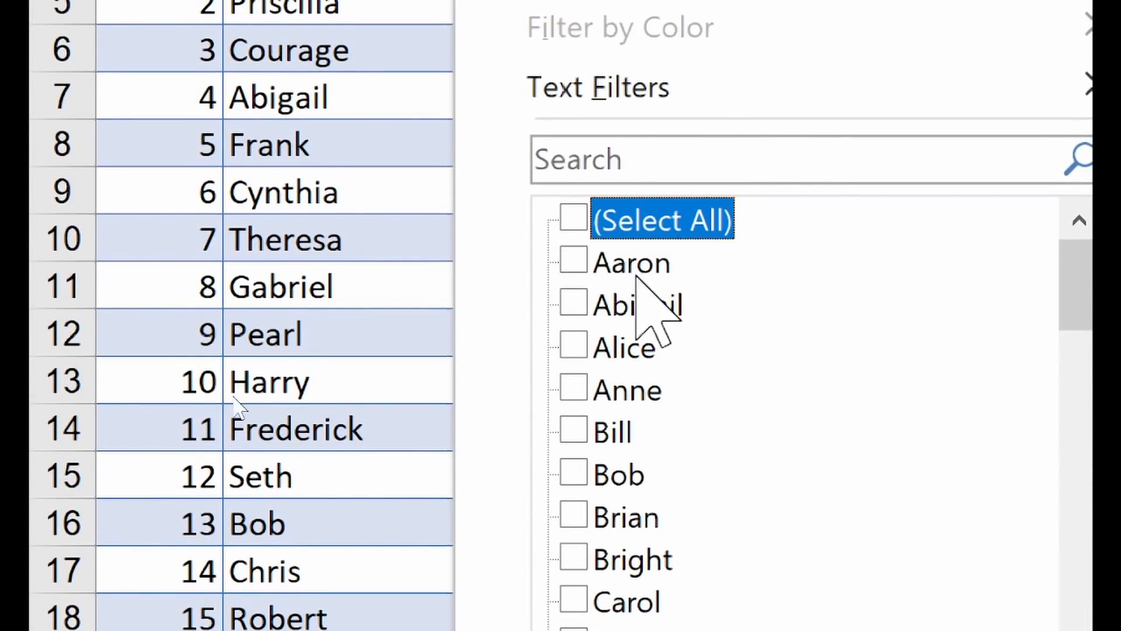
scroll(694, 374, "down", 5)
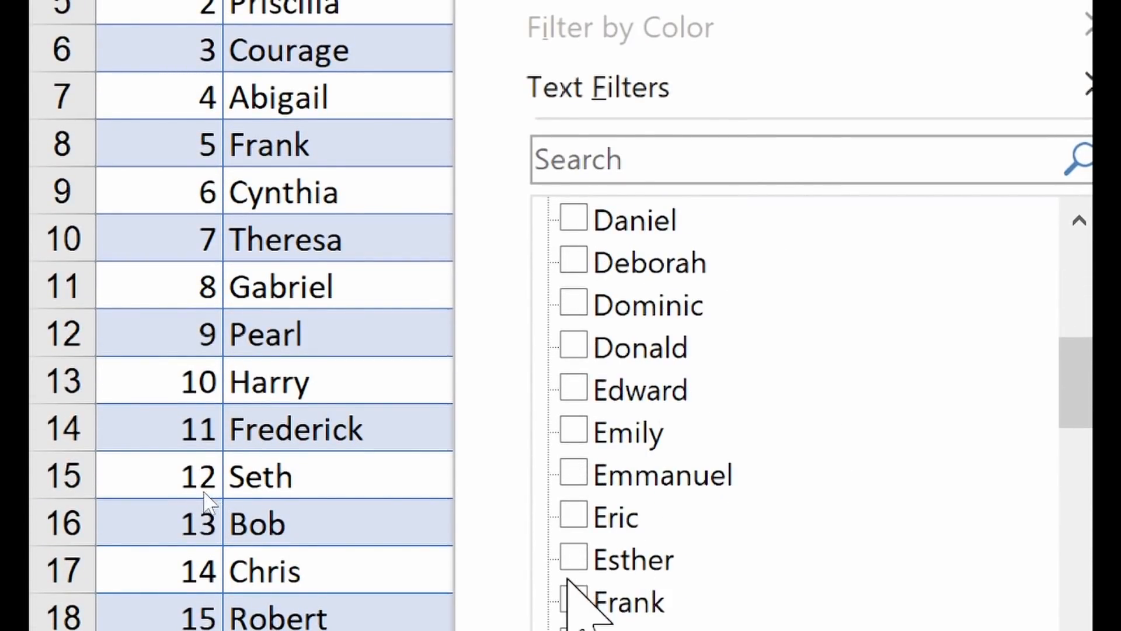
left_click(570, 482)
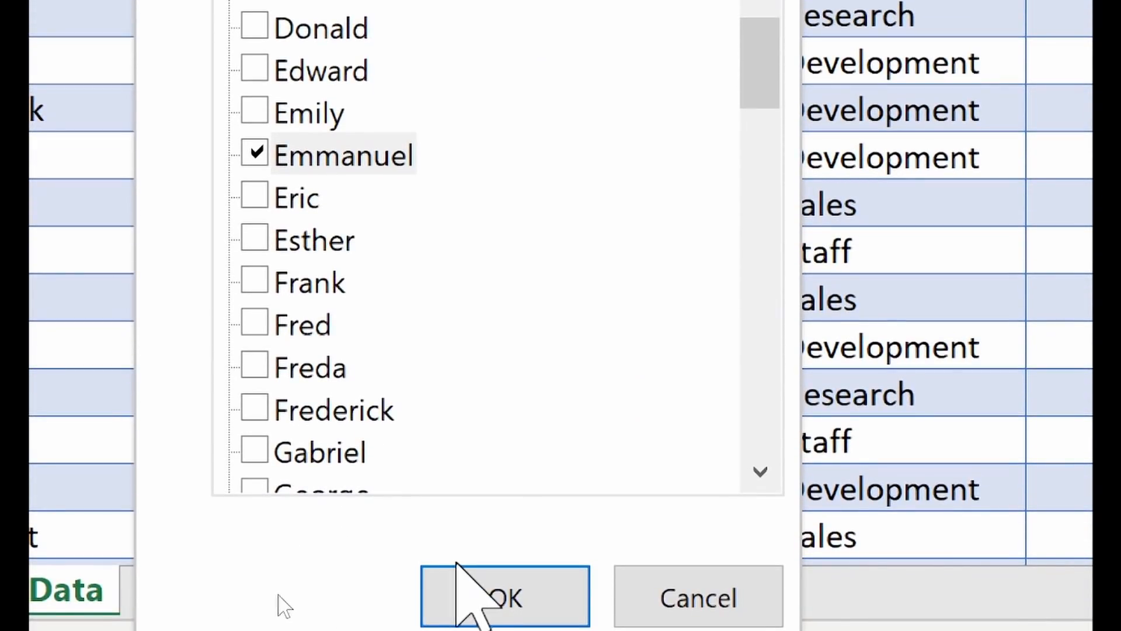
left_click(474, 578)
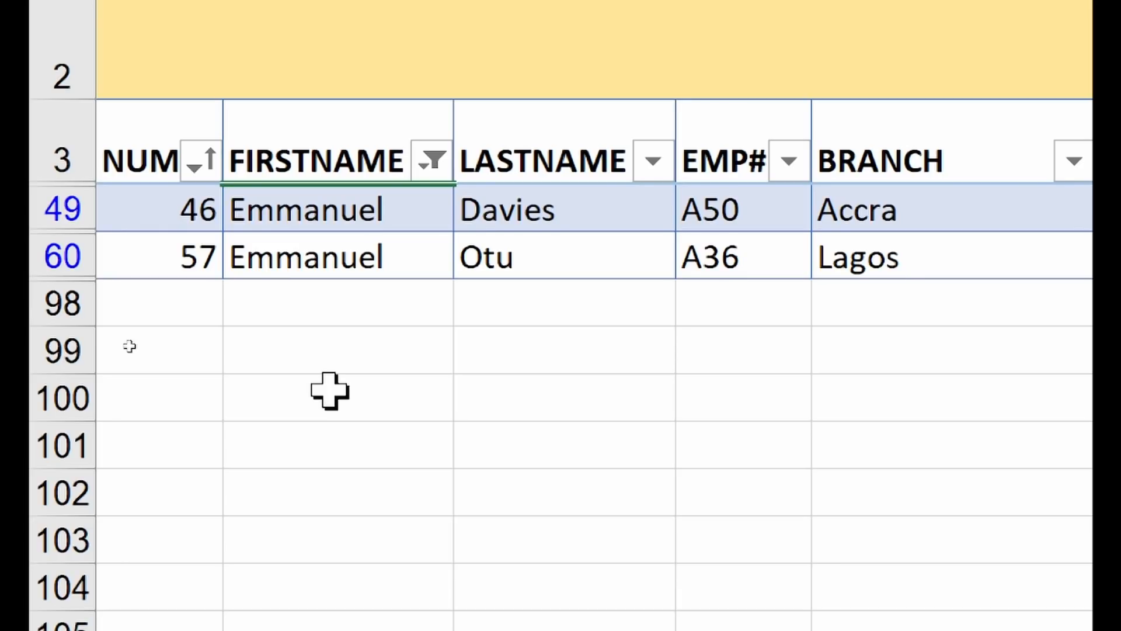
- Clear the filter from the FIRSTNAME column to list every employee
left_click(433, 159)
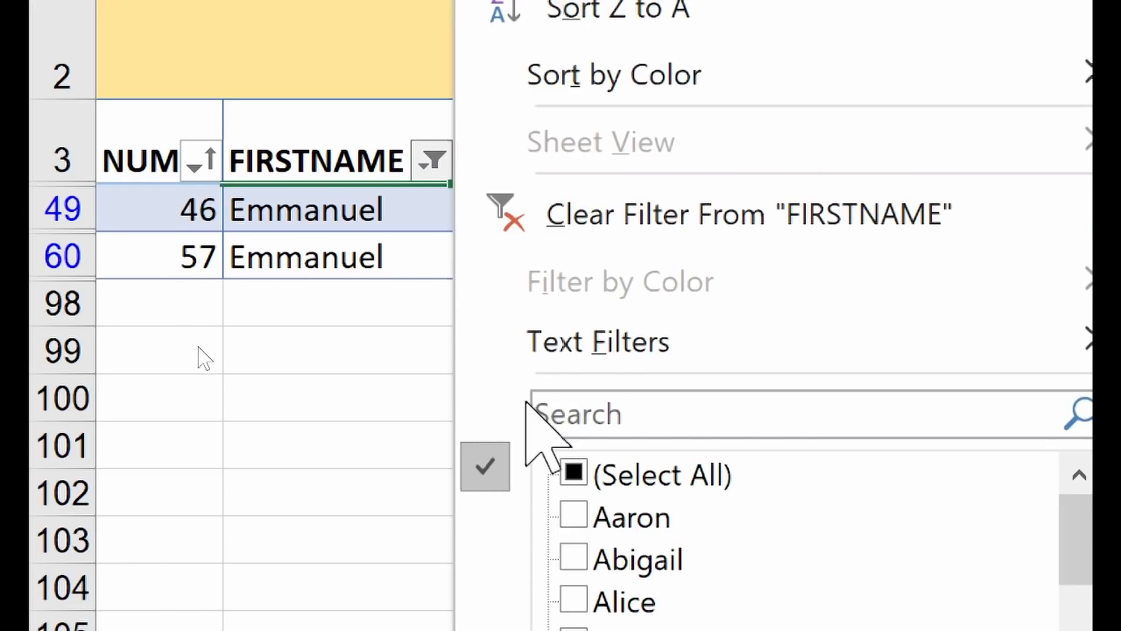
left_click(626, 234)
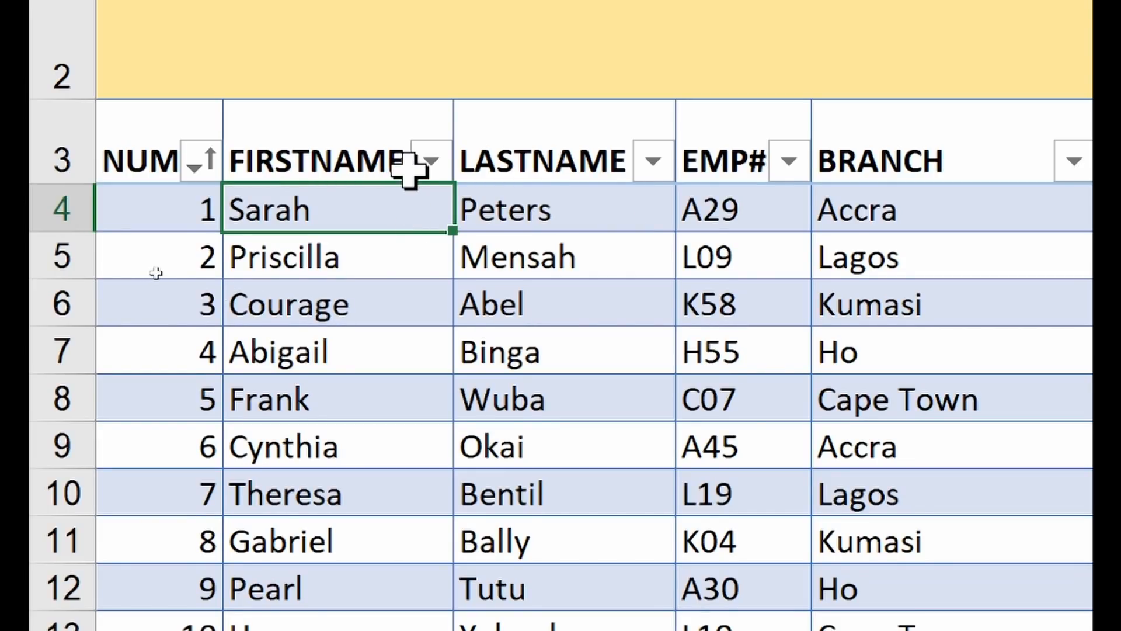
- Filter the LASTNAME column to show only employees who share one chosen last name
left_click(654, 162)
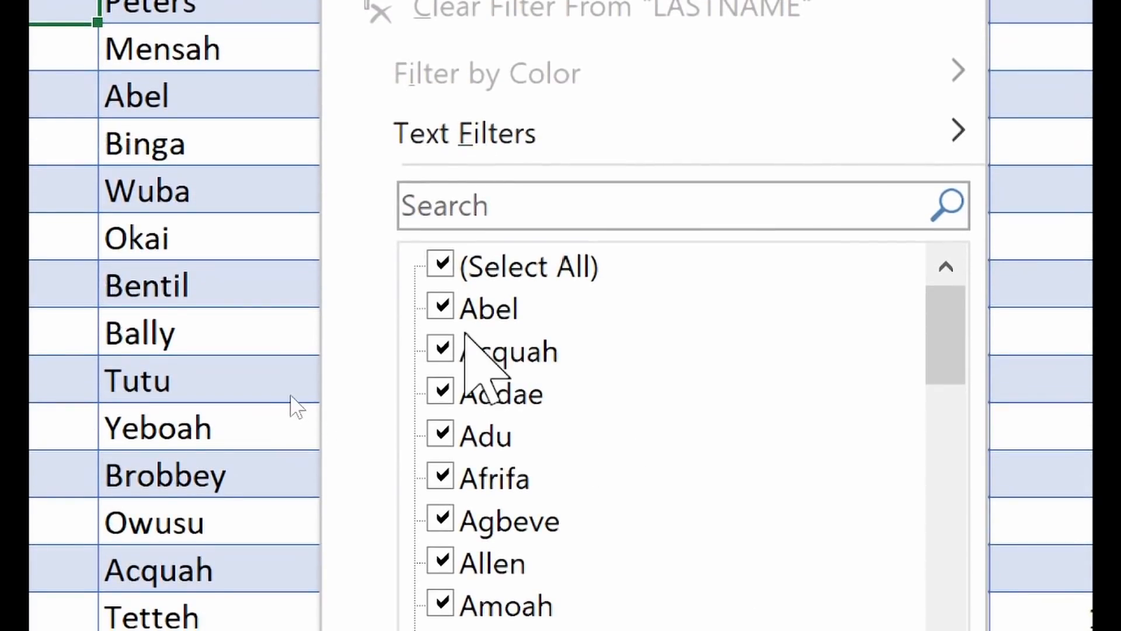
left_click(443, 252)
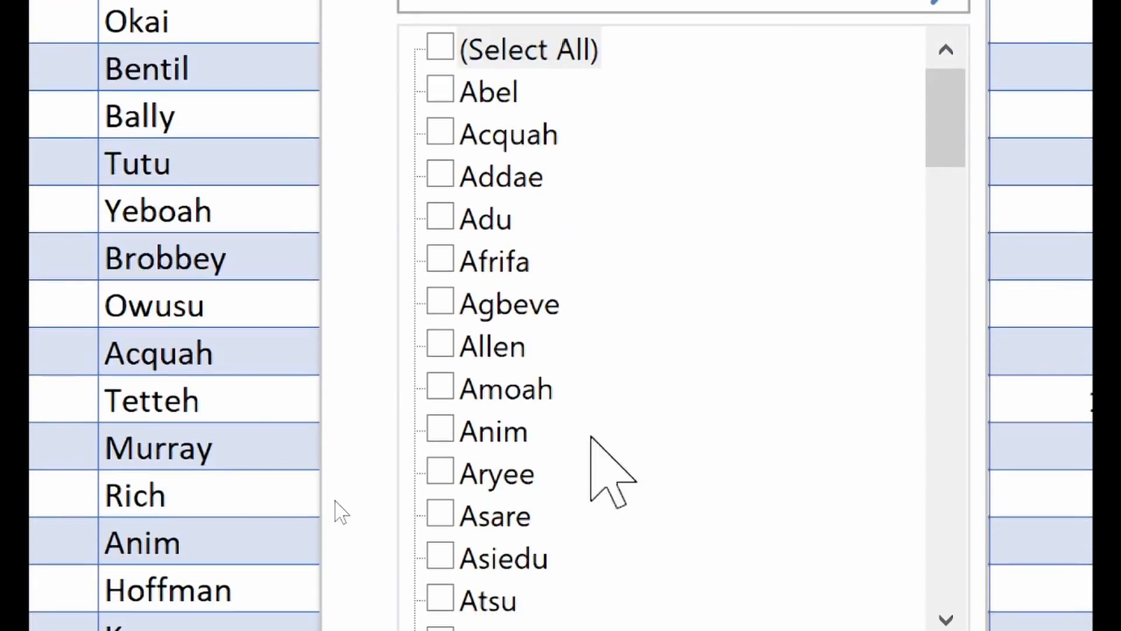
scroll(603, 300, "down", 9)
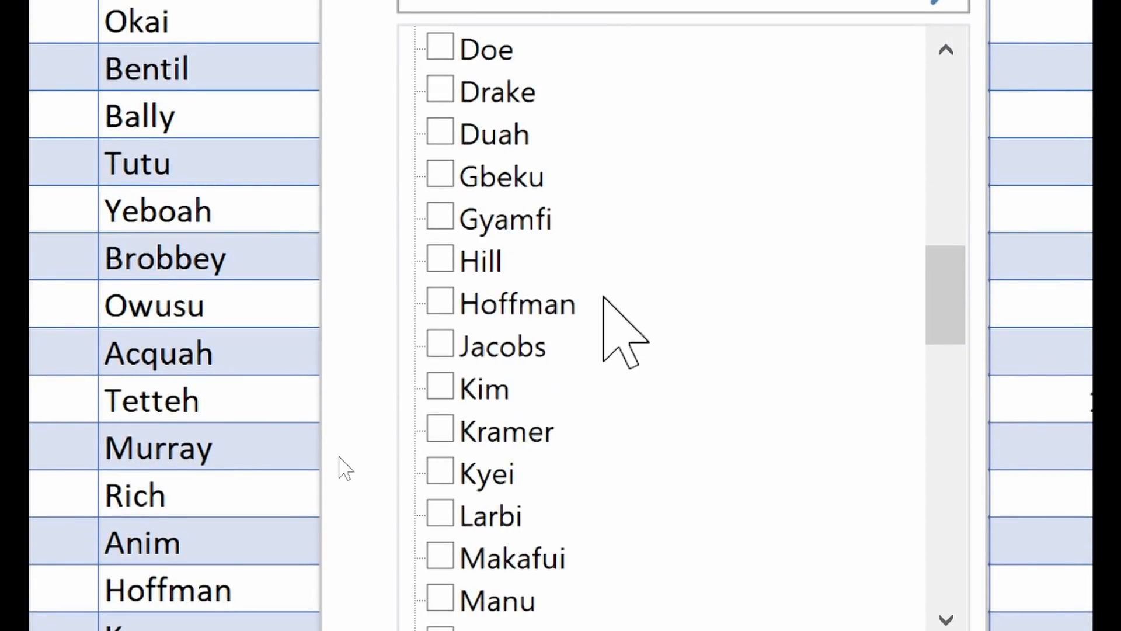
scroll(603, 300, "down", 3)
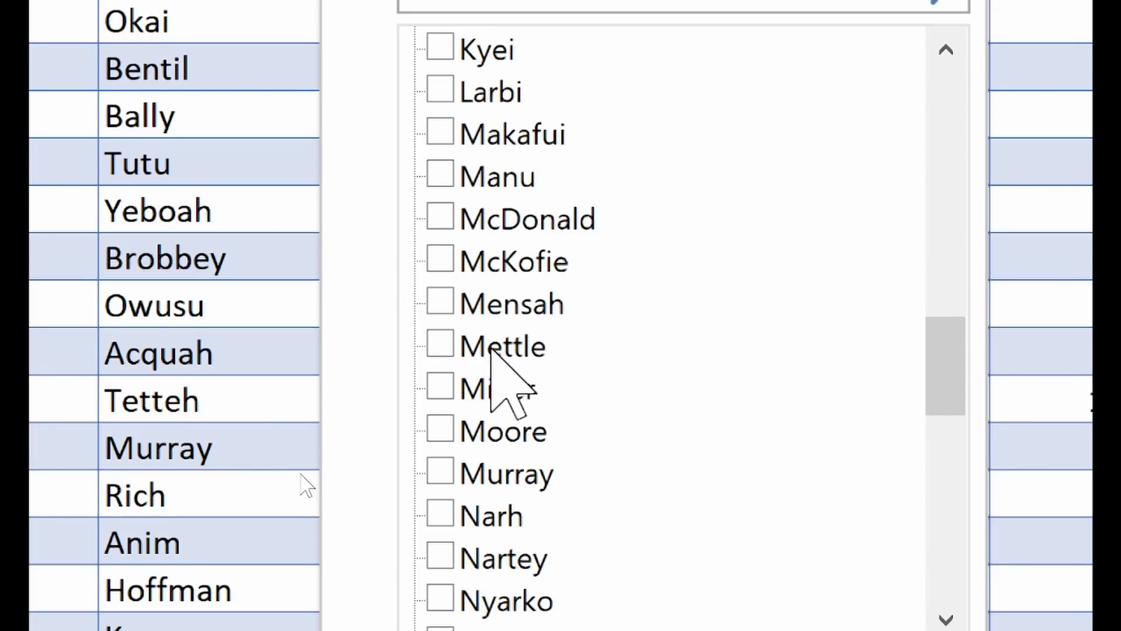
left_click(447, 312)
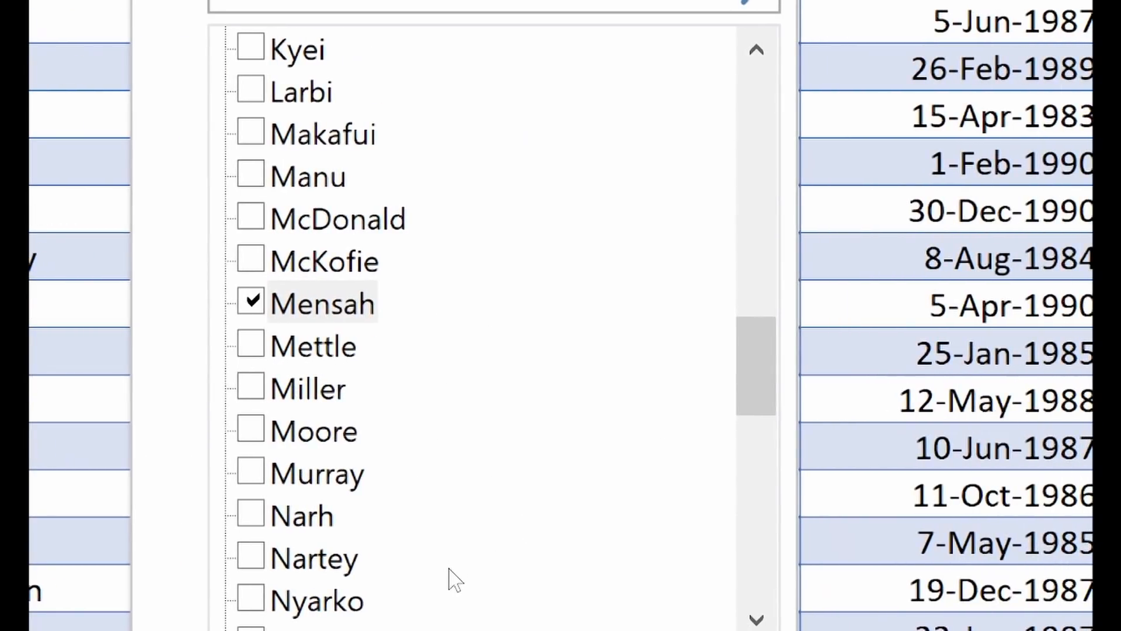
scroll(638, 577, "down", 2)
scroll(1020, 495, "down", 3)
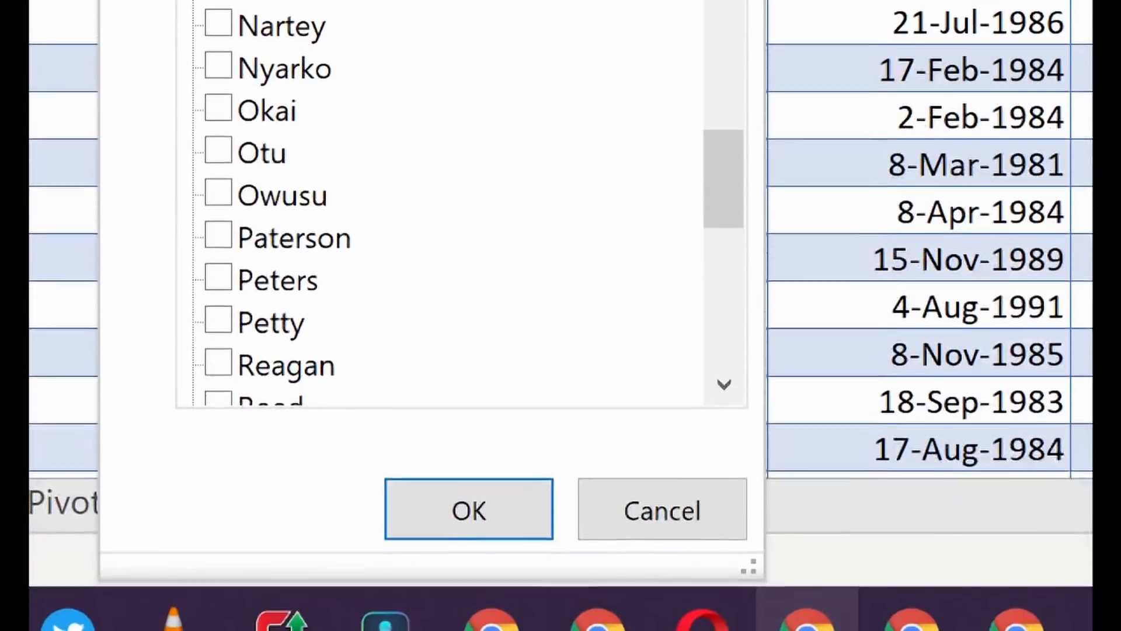
left_click(530, 508)
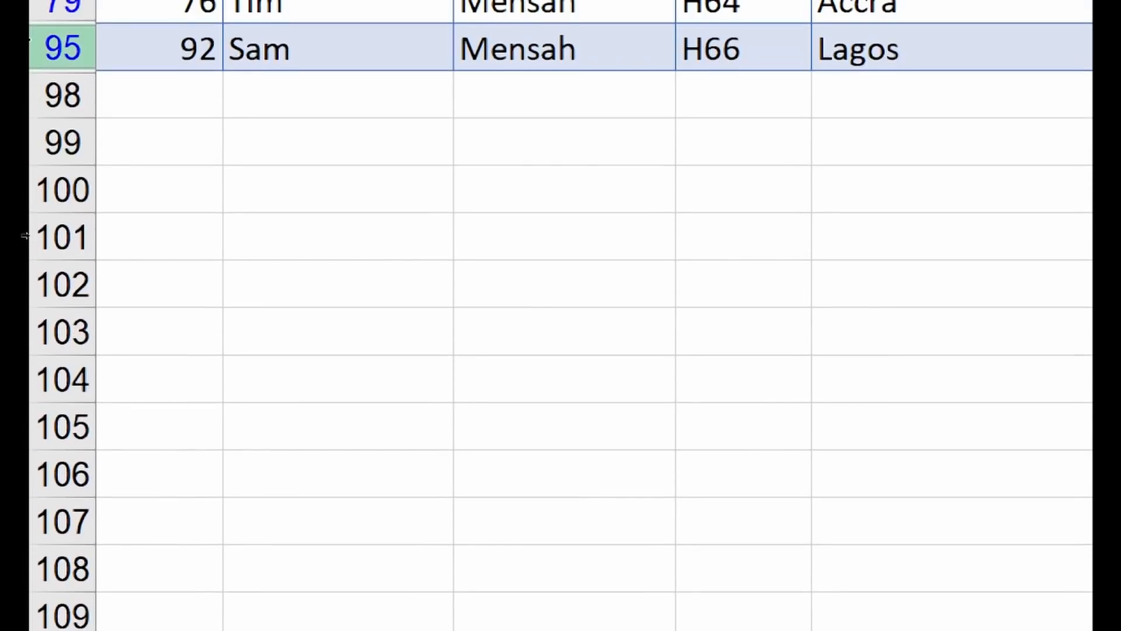
scroll(459, 401, "up", 2)
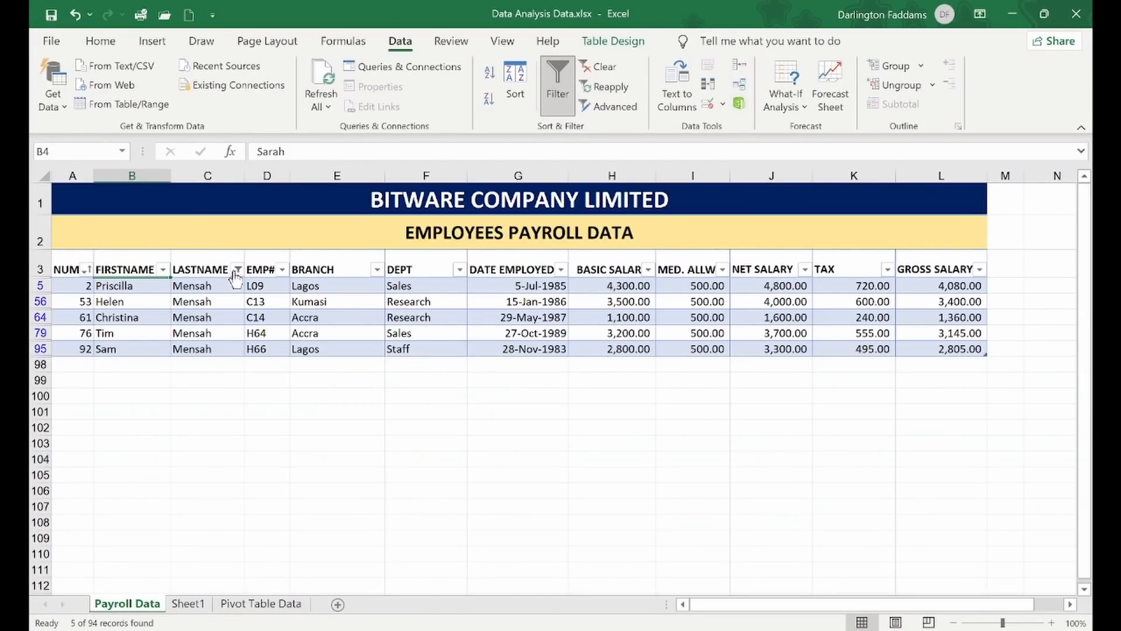
- Clear the LASTNAME filter and apply a number filter that shows only GROSS SALARY values greater than 3000
left_click(237, 270)
left_click(357, 289)
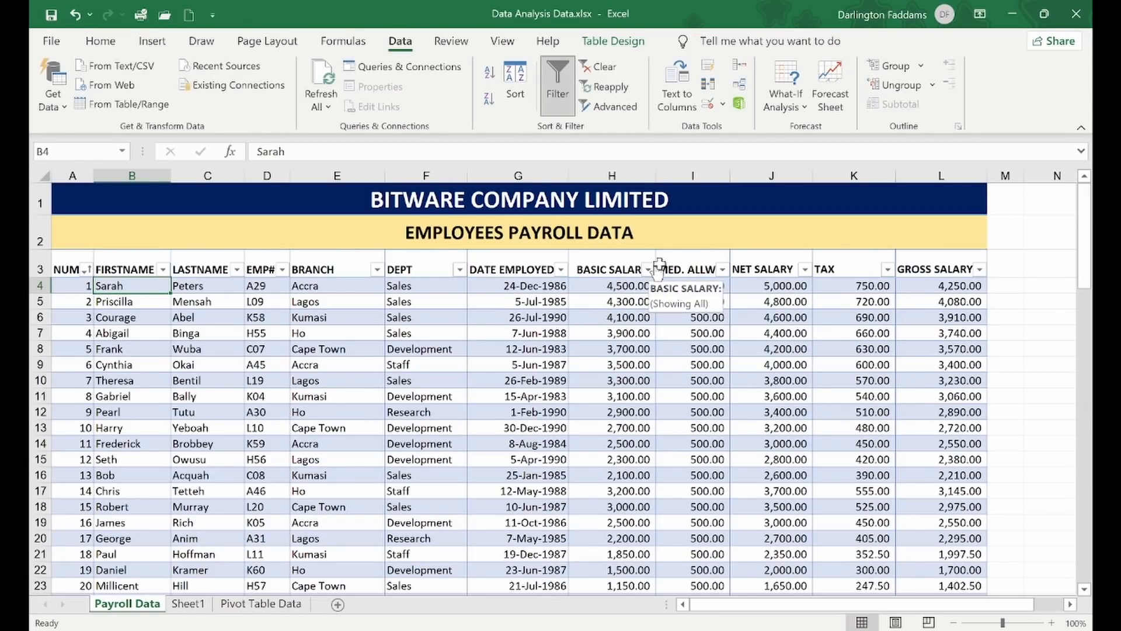
left_click(979, 270)
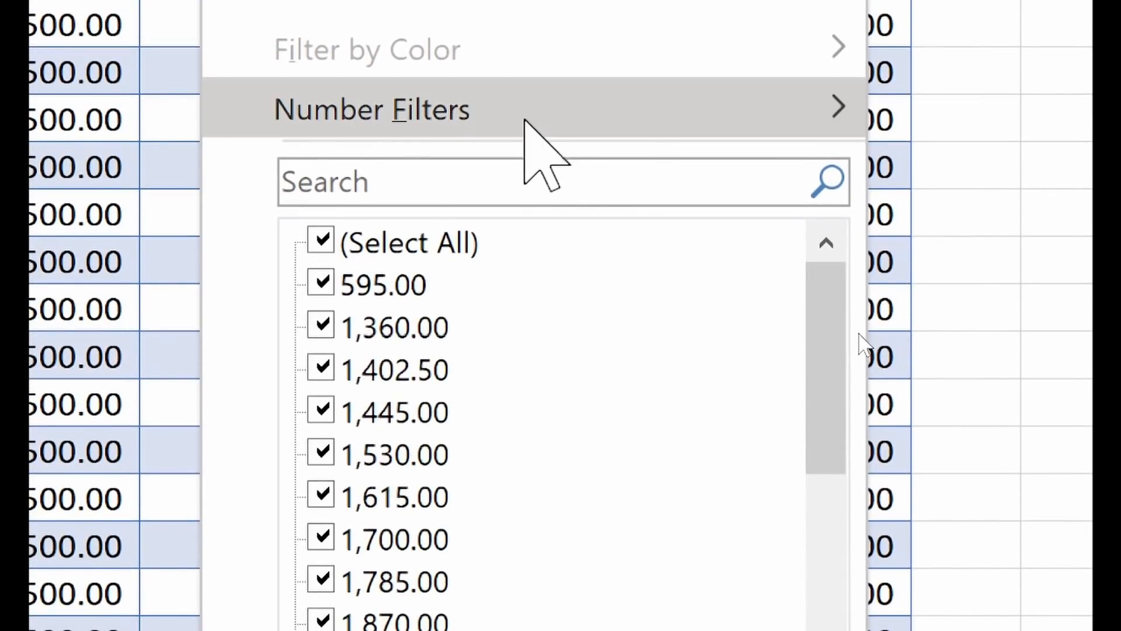
mouse_move(526, 112)
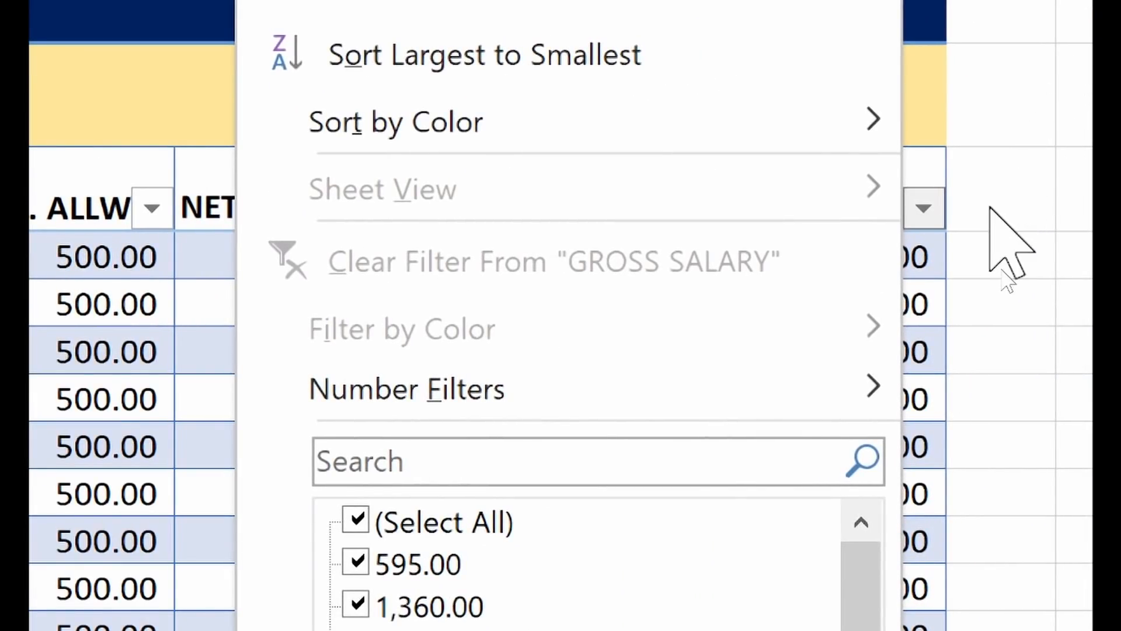
left_click(990, 208)
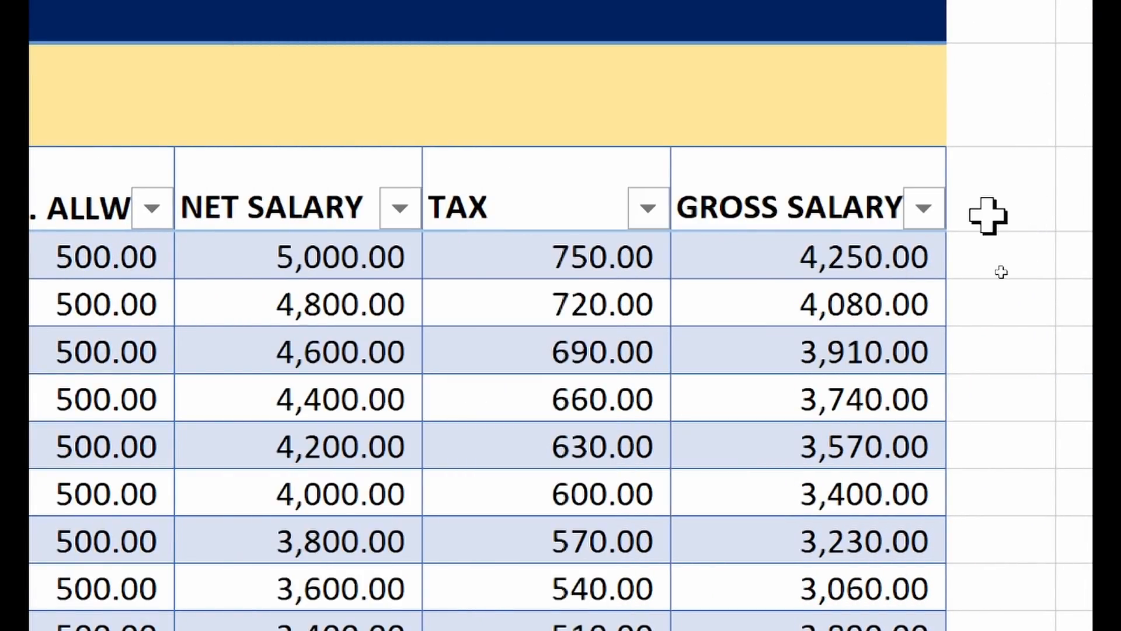
left_click(918, 209)
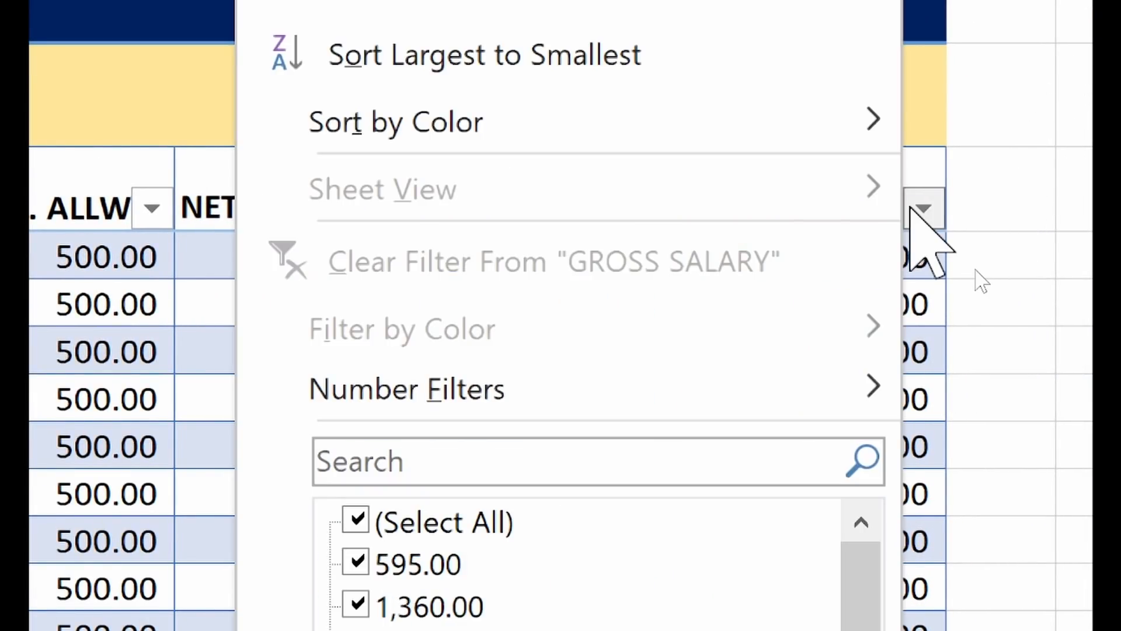
left_click(919, 209)
left_click(922, 209)
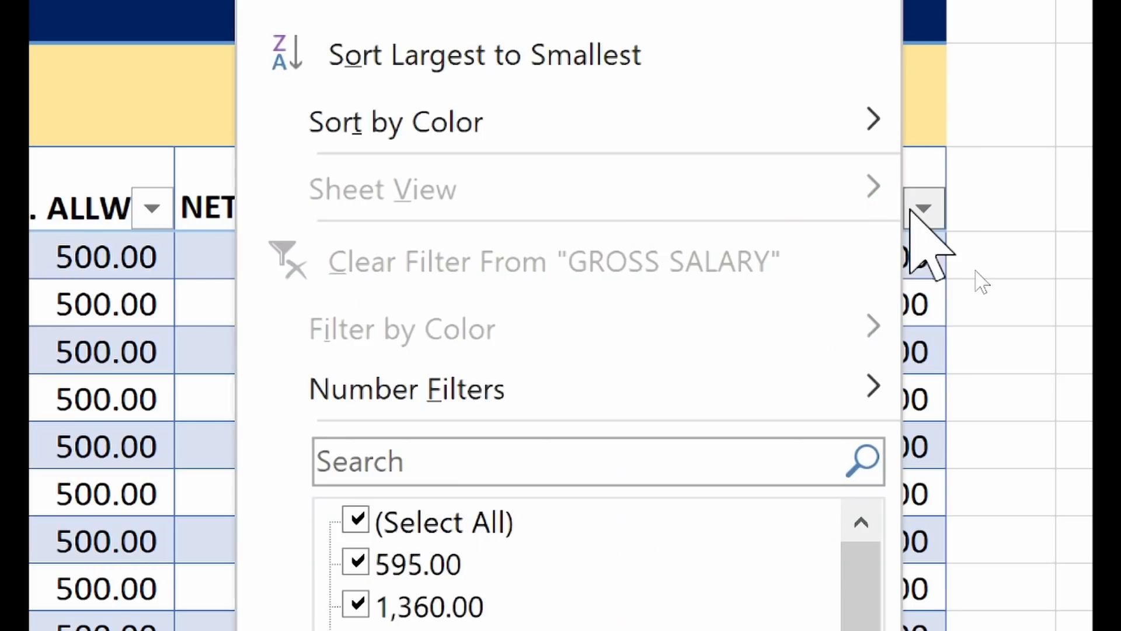
mouse_move(321, 406)
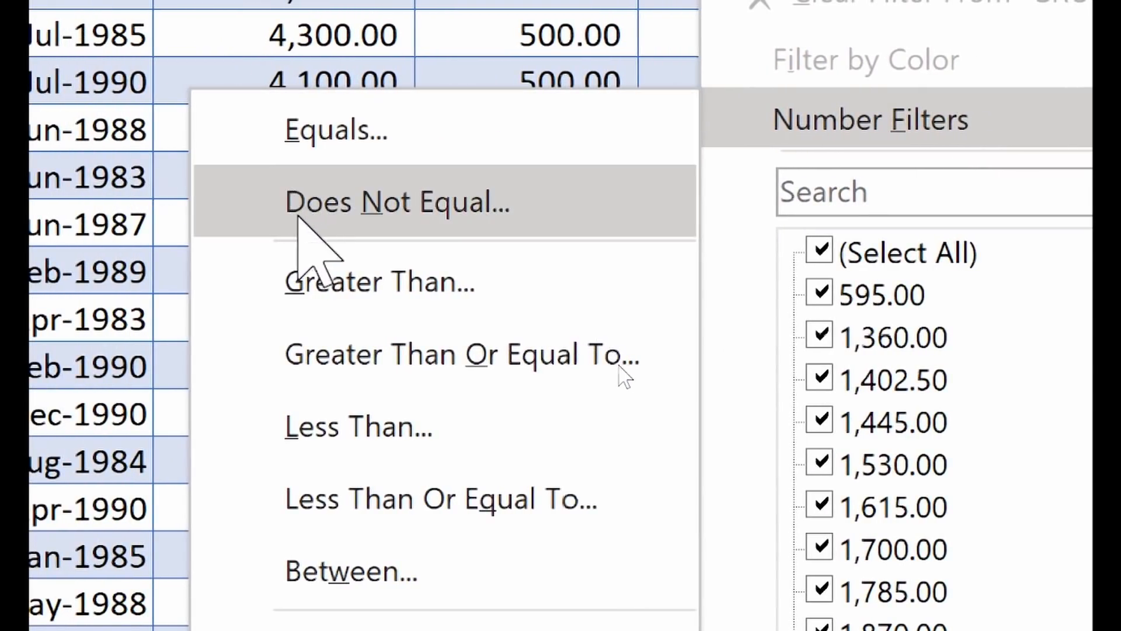
left_click(366, 292)
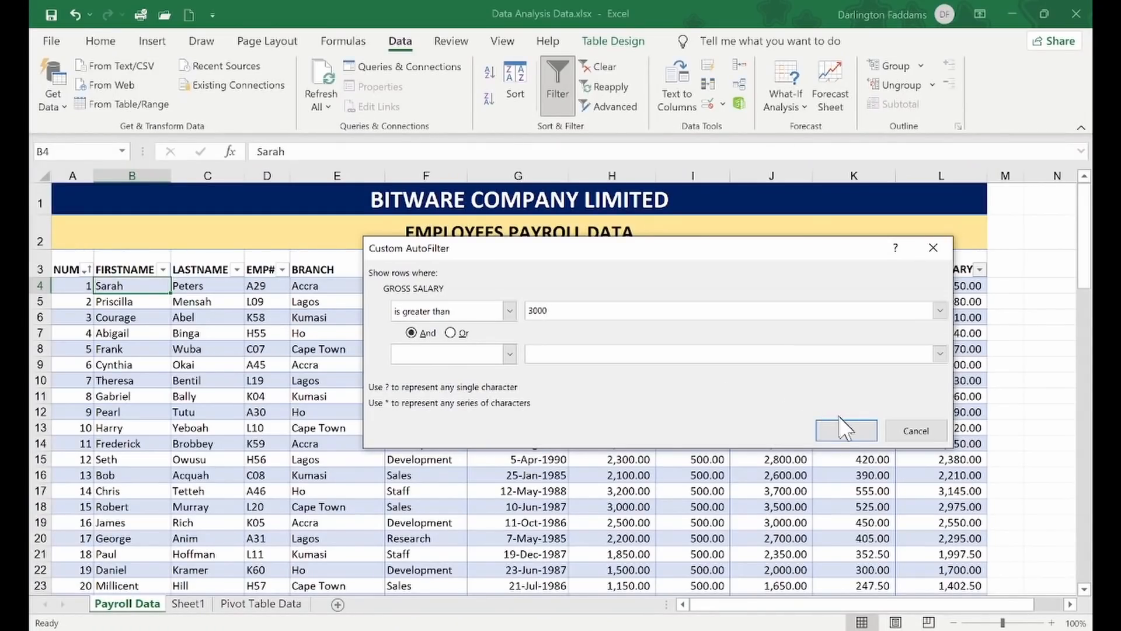
left_click(845, 430)
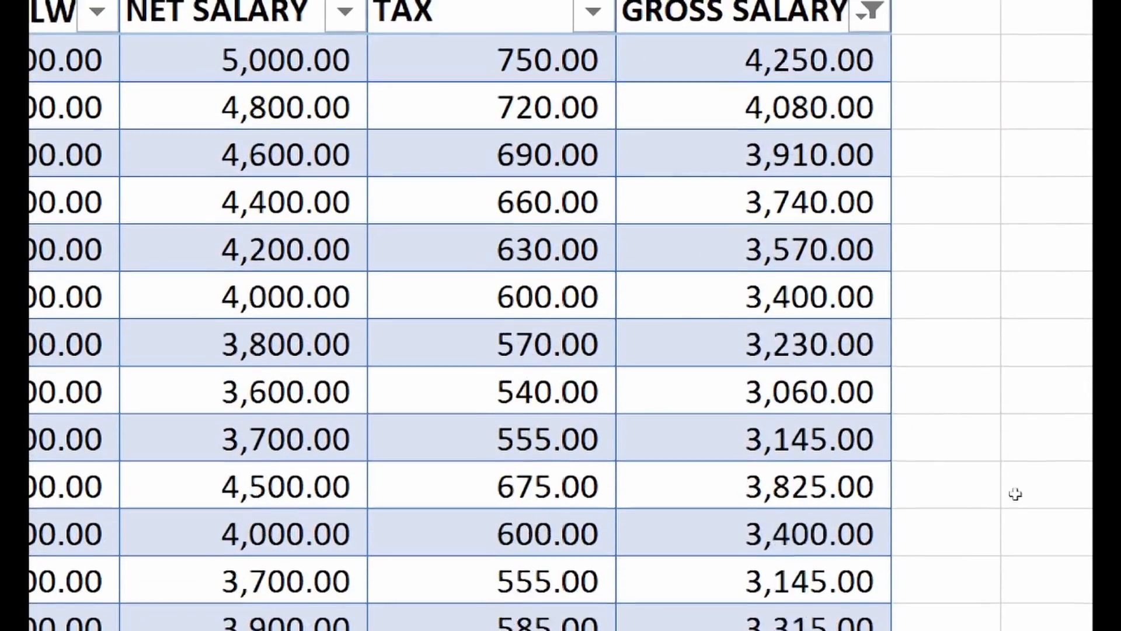
scroll(1015, 494, "down", 1)
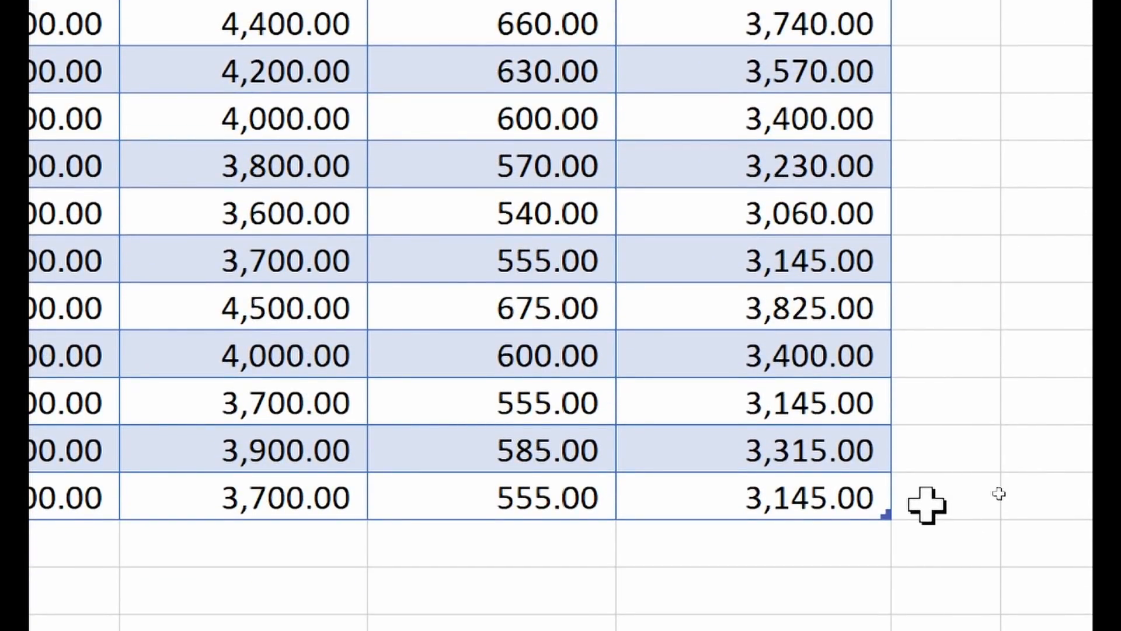
scroll(926, 505, "up", 2)
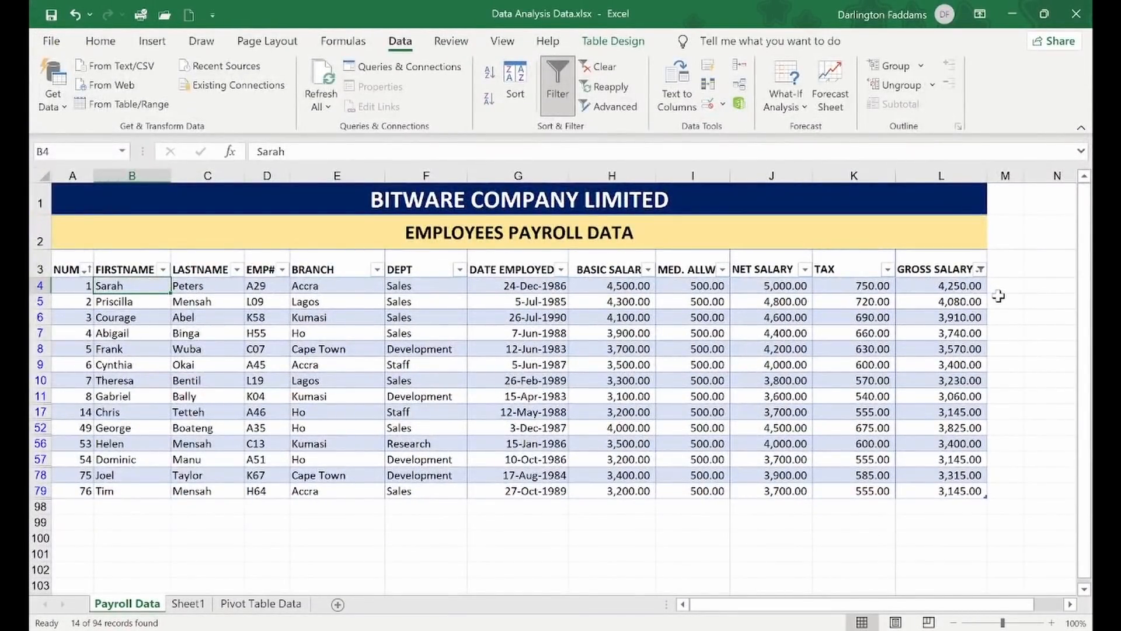
- Clear the GROSS SALARY filter and apply a Begins With text filter to the BRANCH column that keeps only Accra
left_click(979, 268)
left_click(931, 288)
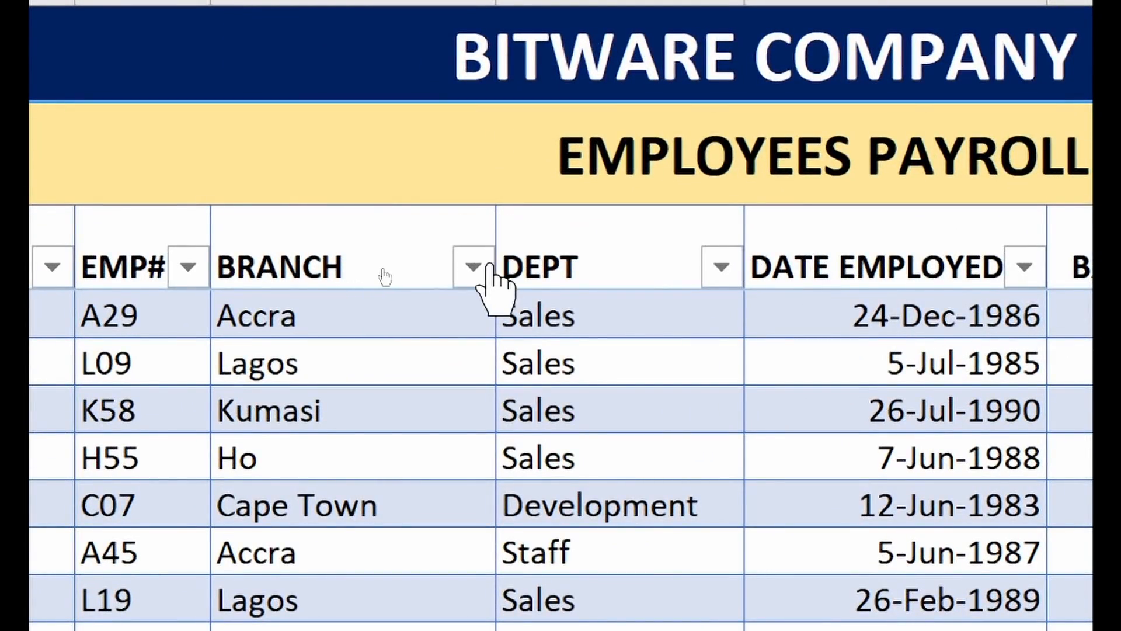
left_click(473, 267)
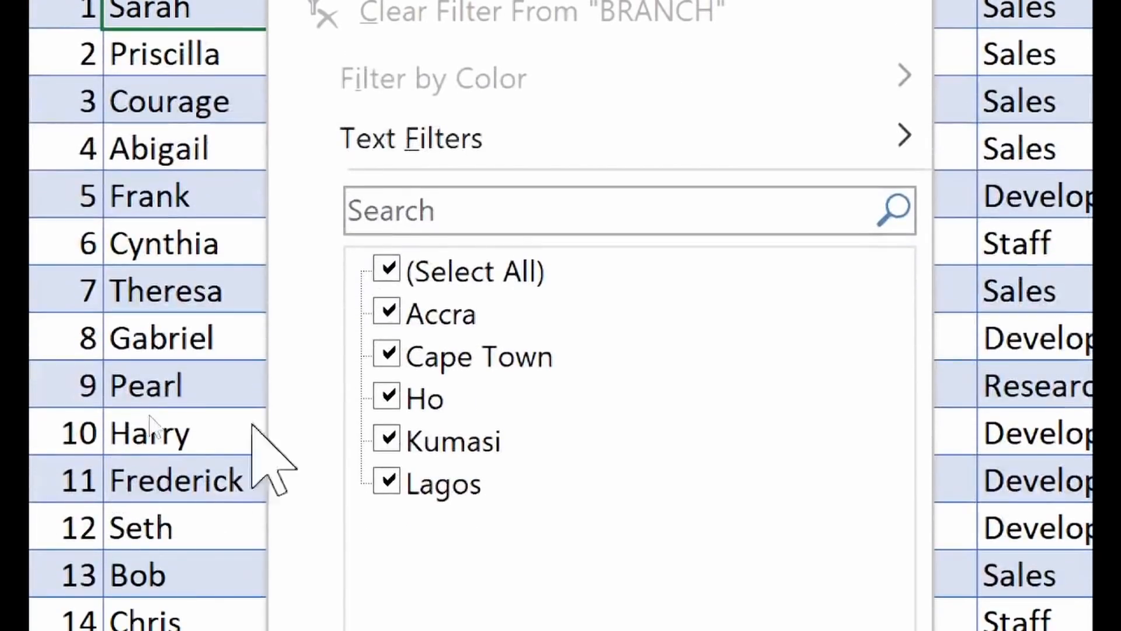
mouse_move(234, 444)
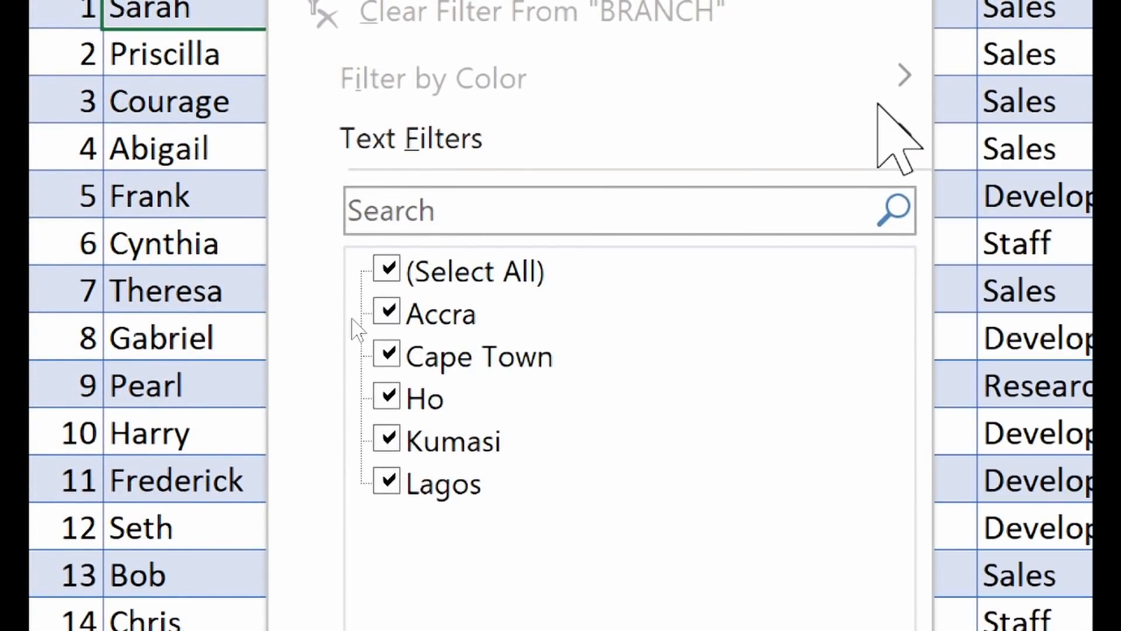
mouse_move(901, 160)
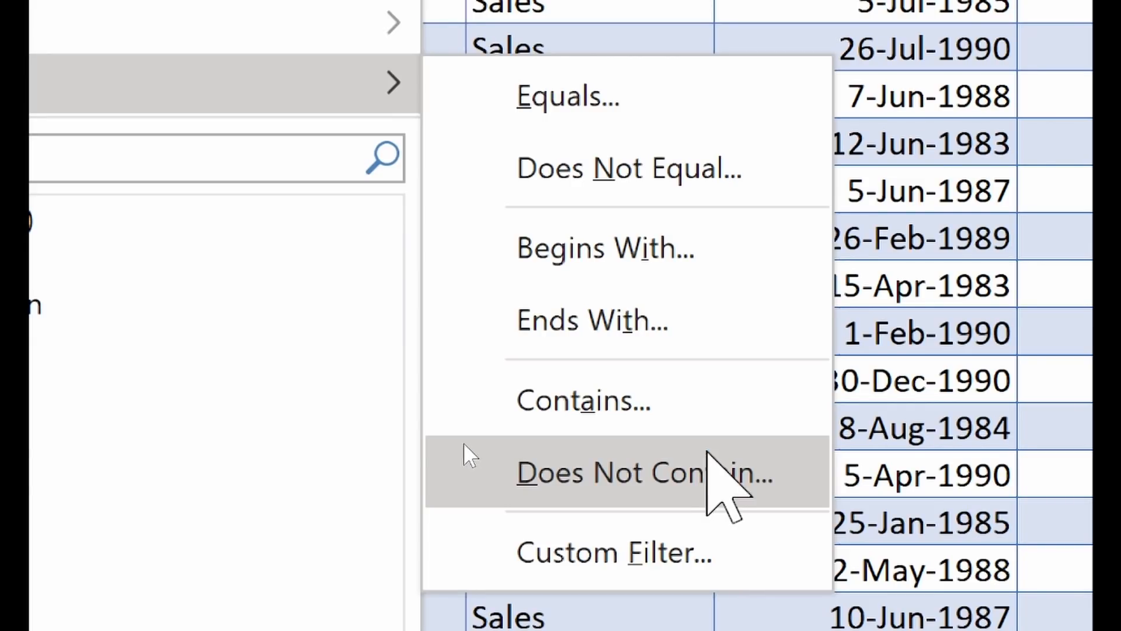
left_click(670, 268)
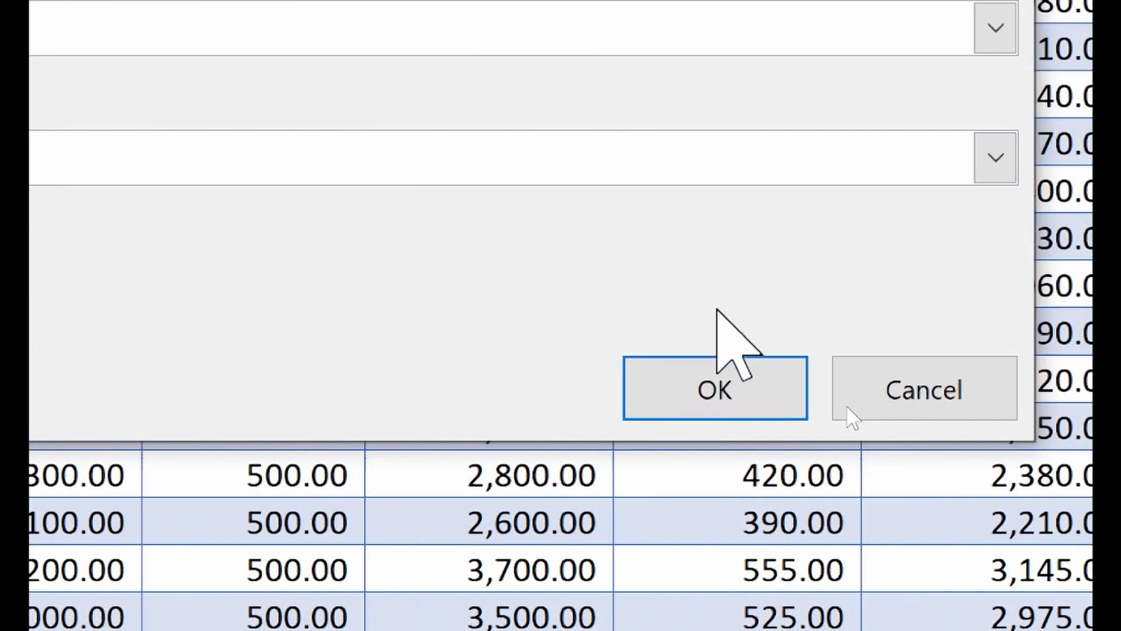
left_click(711, 357)
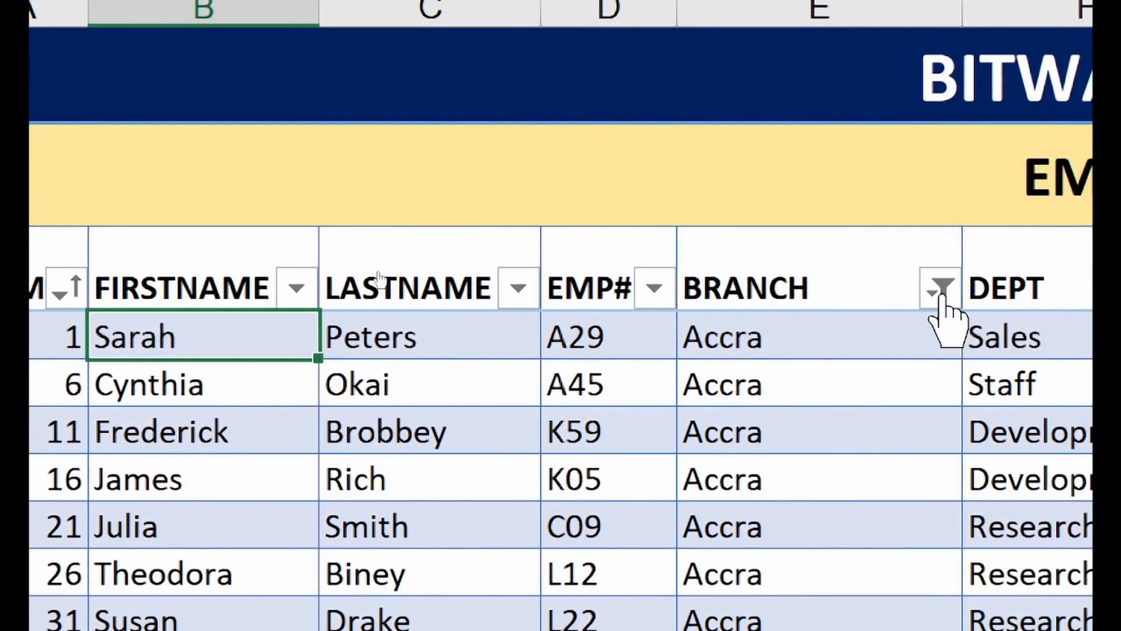
- Clear the BRANCH filter and filter the FIRSTNAME column to names that begin with A
left_click(941, 286)
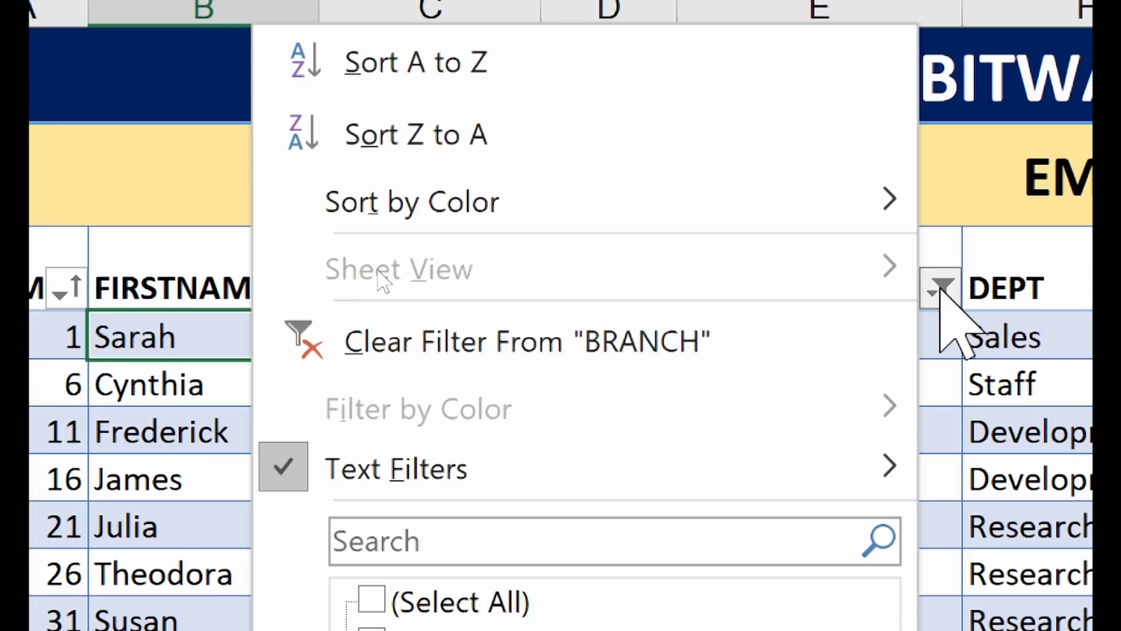
left_click(797, 346)
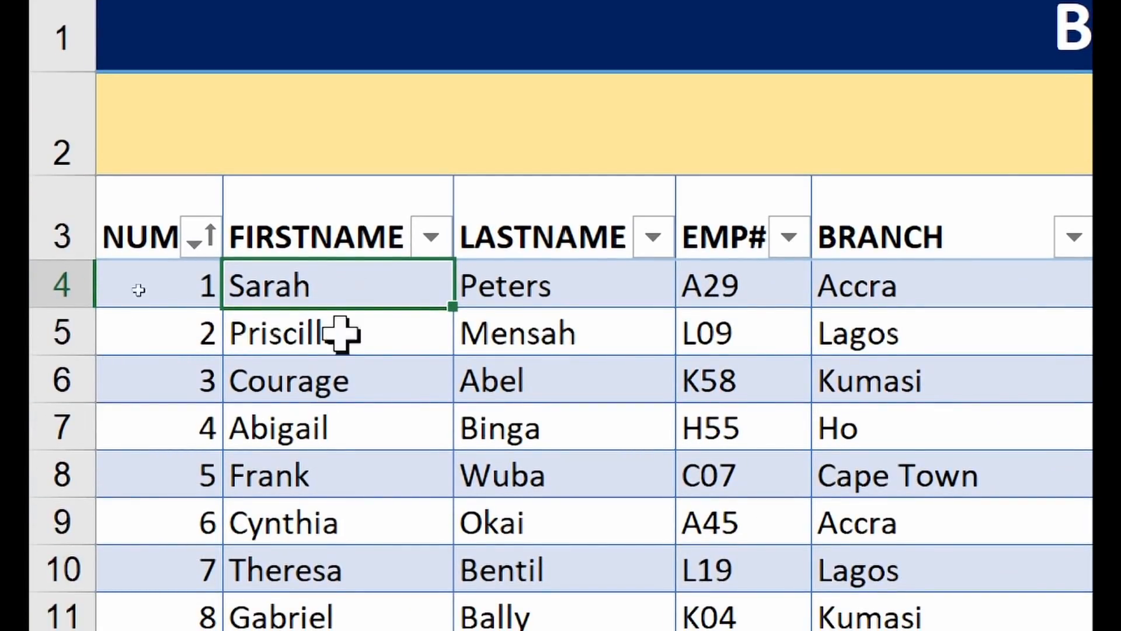
left_click(431, 236)
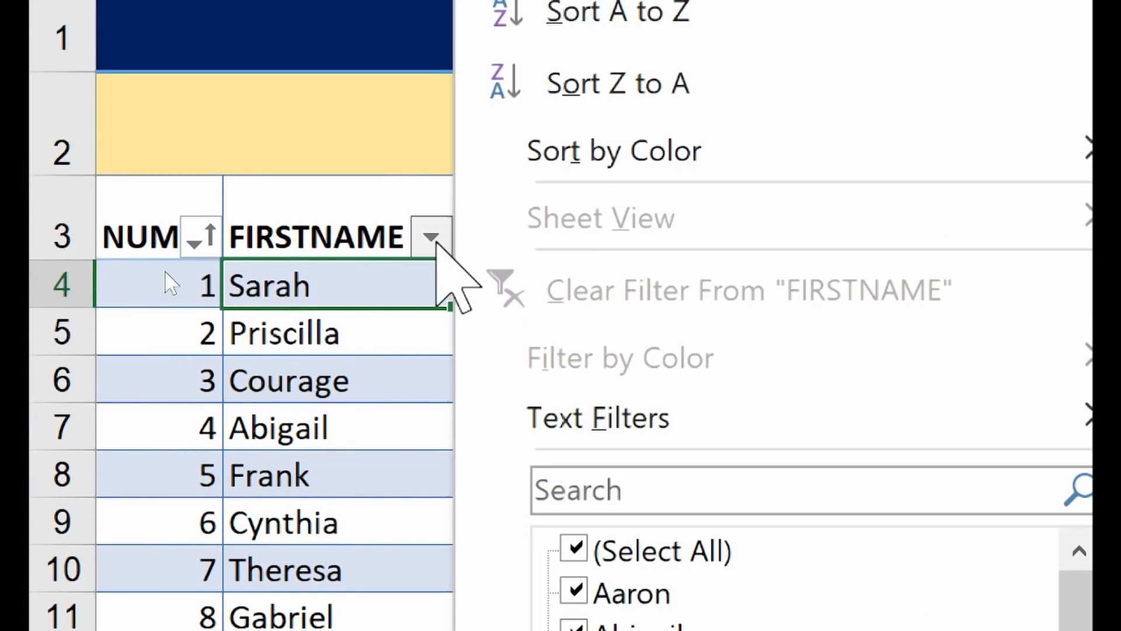
mouse_move(963, 398)
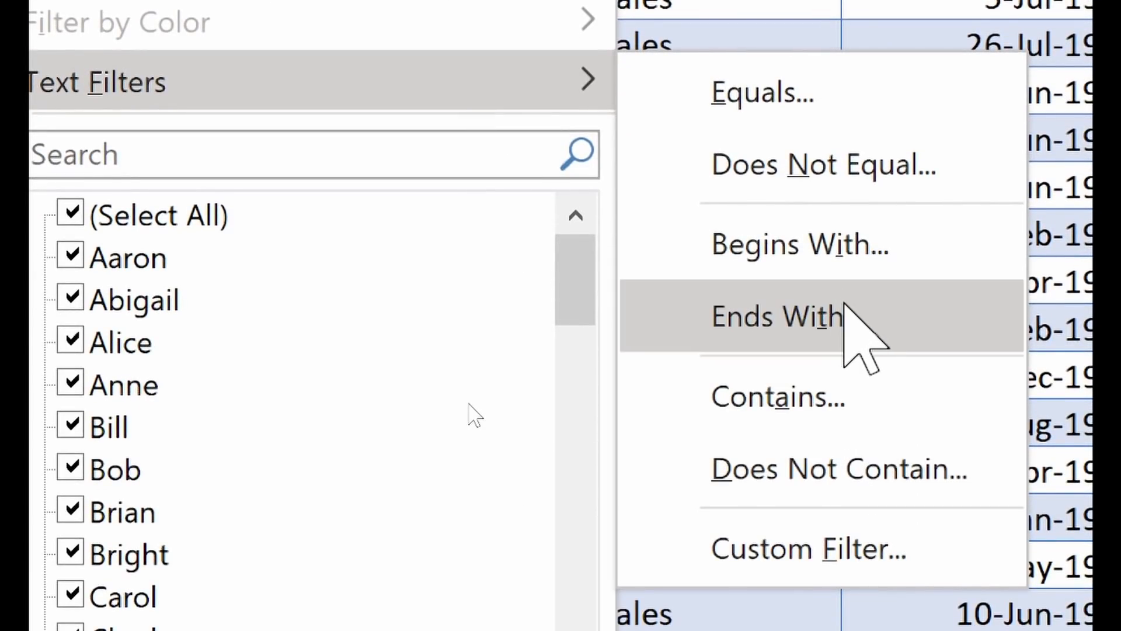
left_click(845, 256)
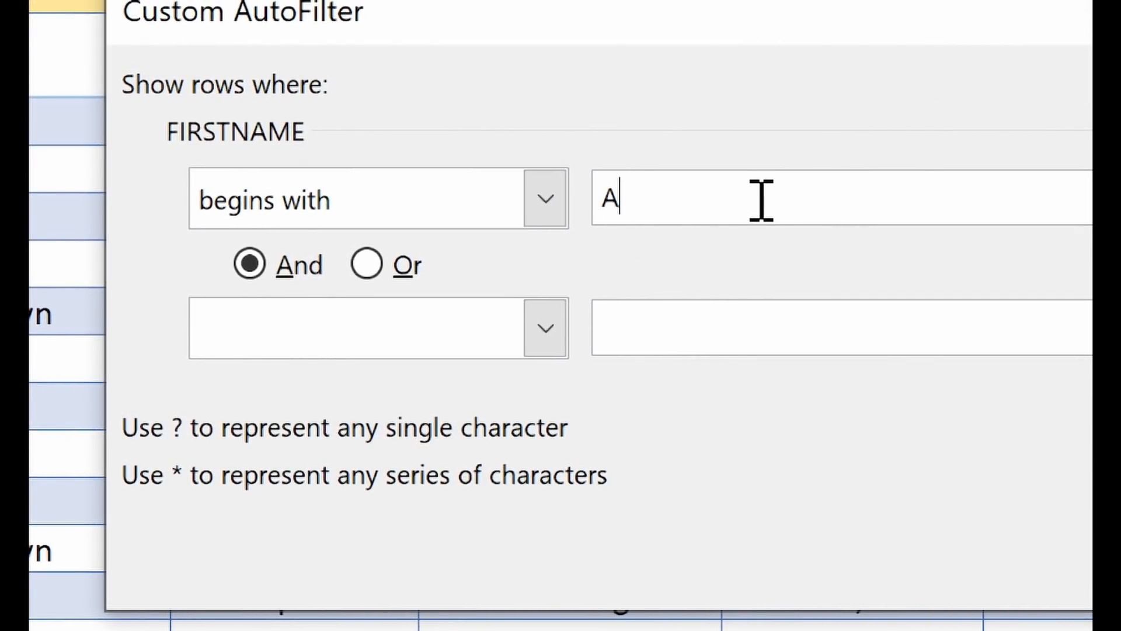
type("A")
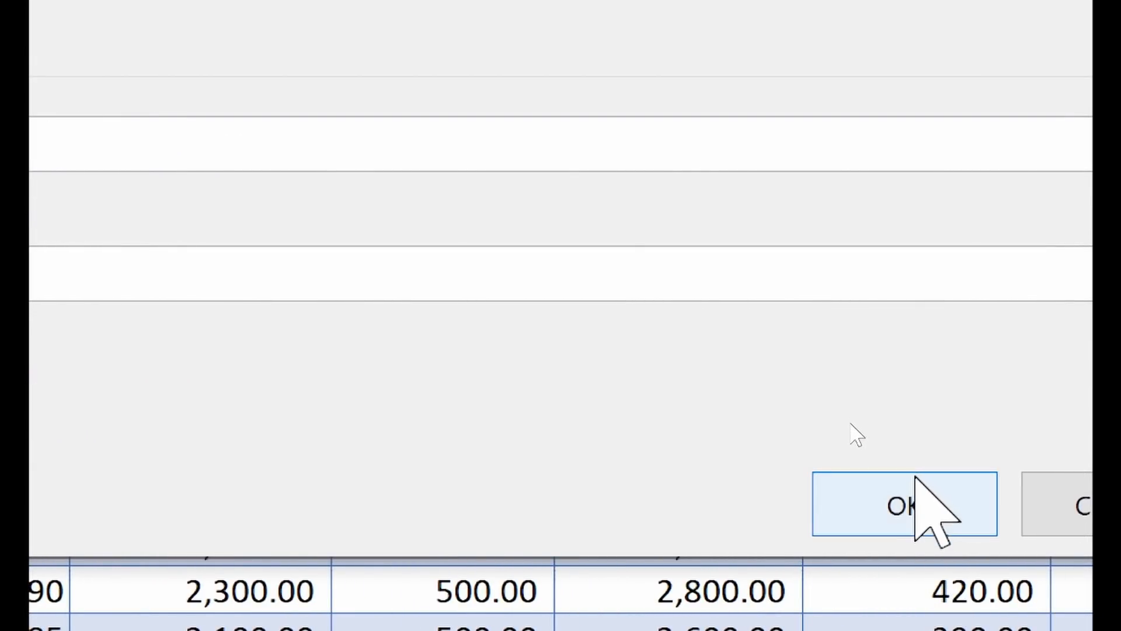
left_click(917, 504)
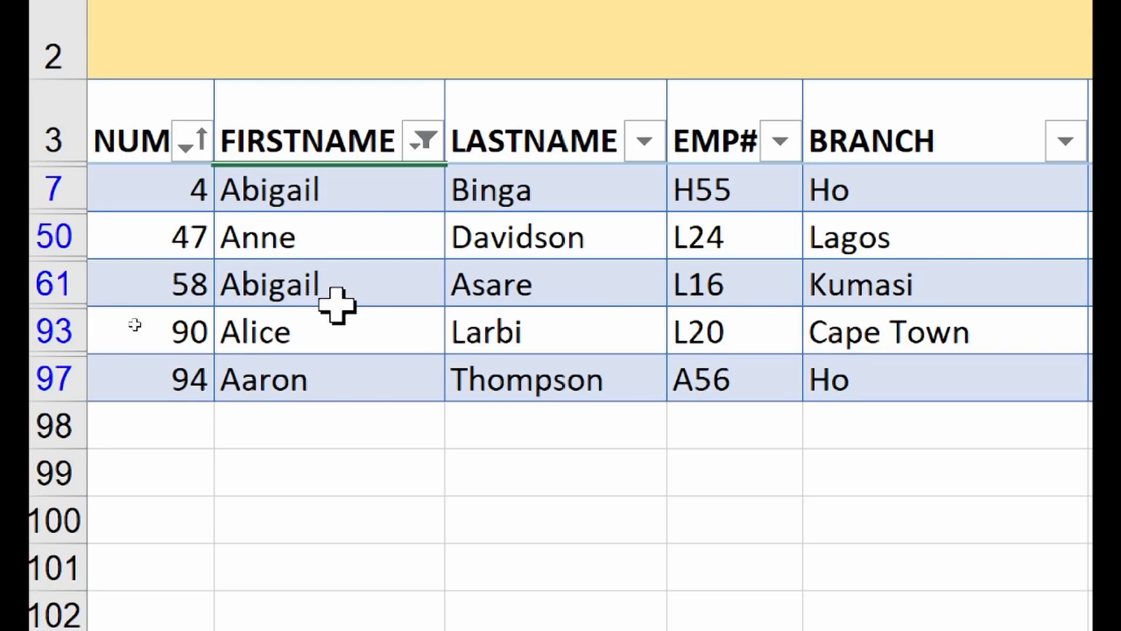
- Clear the FIRSTNAME filter and set up a new Begins With condition of A for that column
left_click(424, 138)
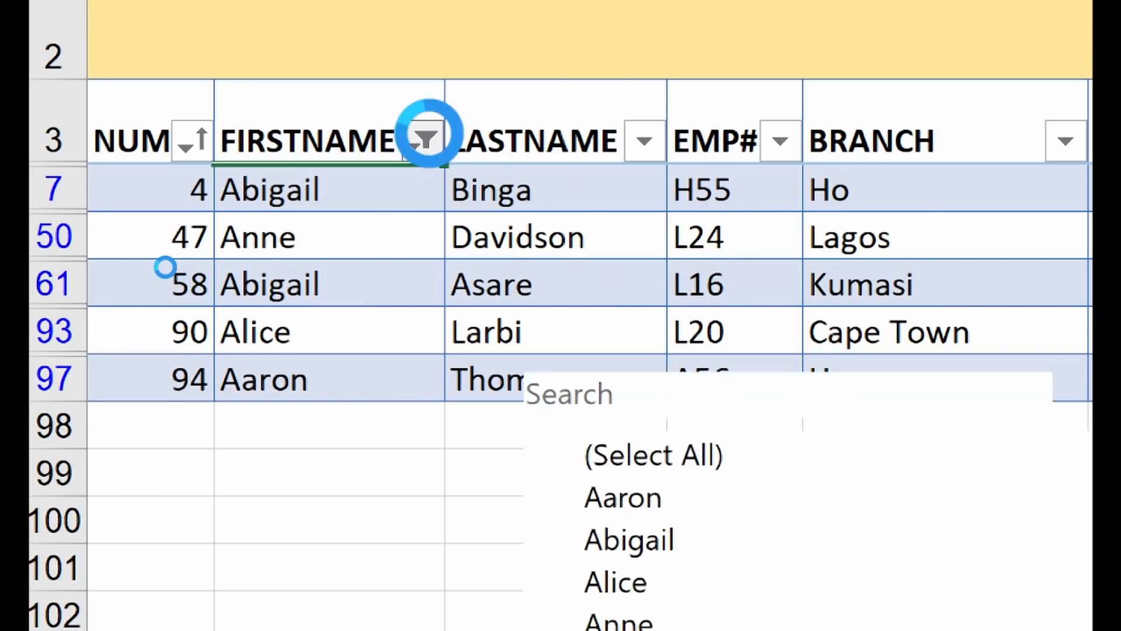
left_click(744, 201)
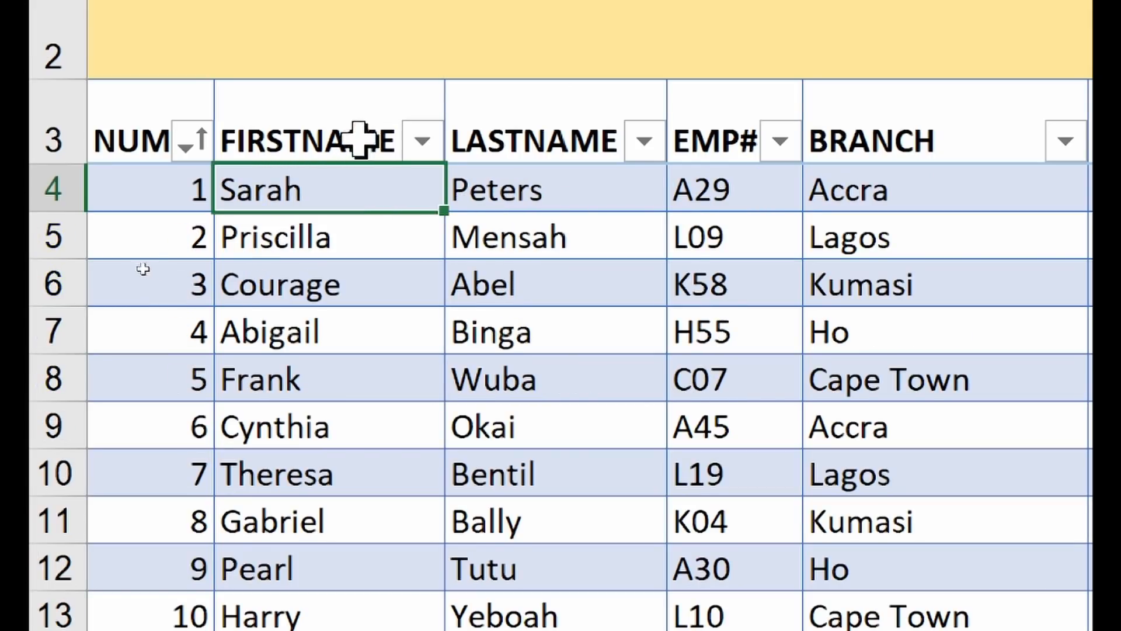
left_click(424, 138)
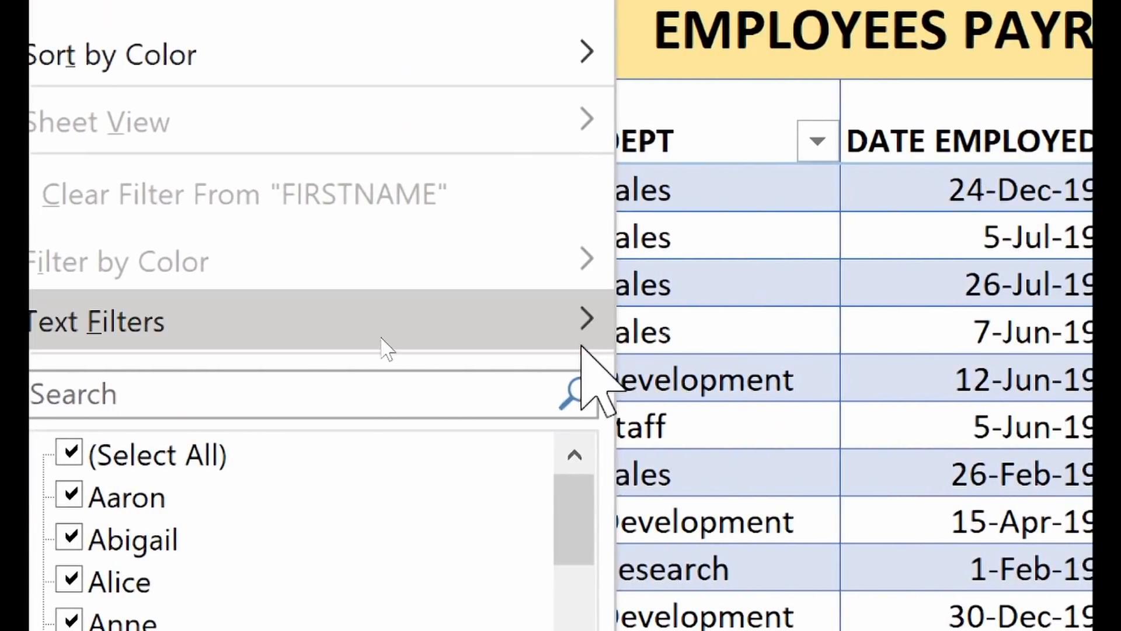
mouse_move(1073, 330)
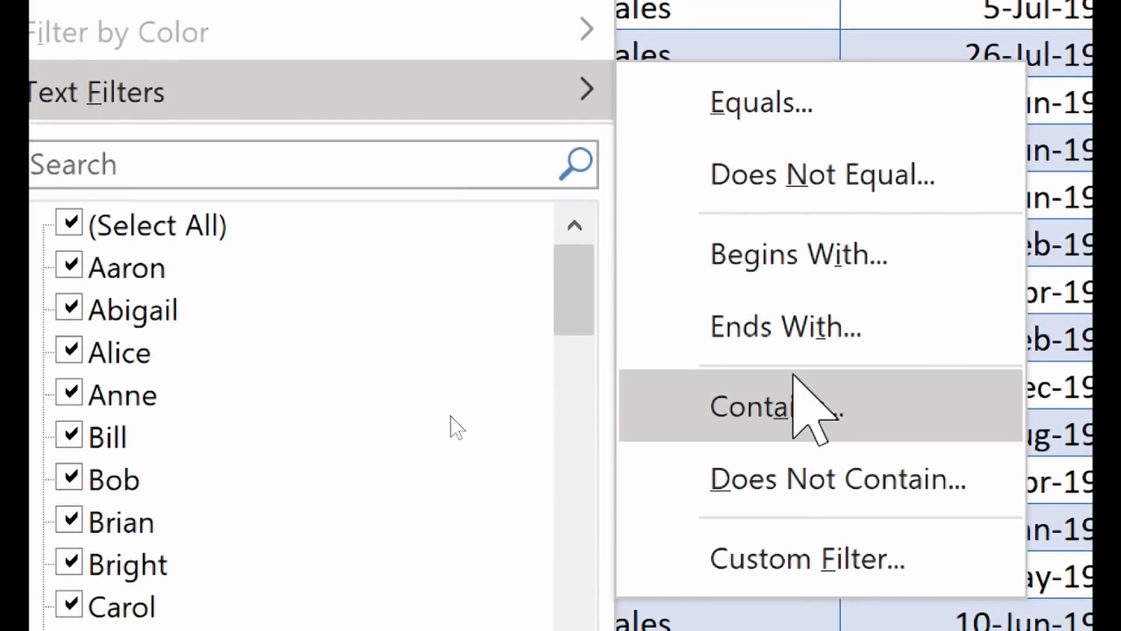
left_click(790, 263)
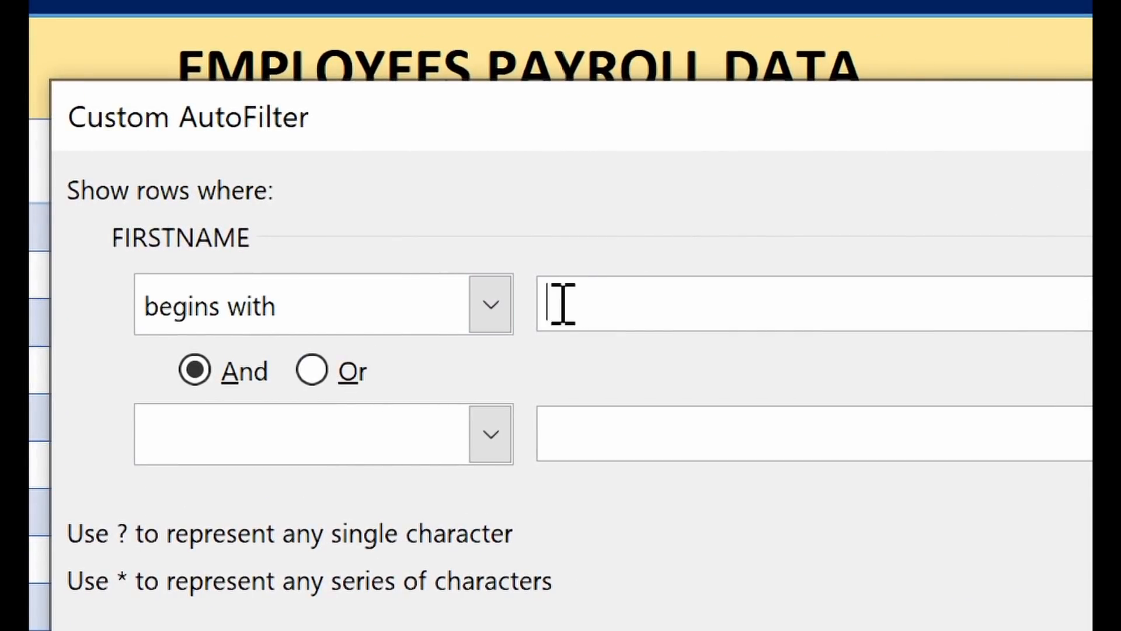
type("A")
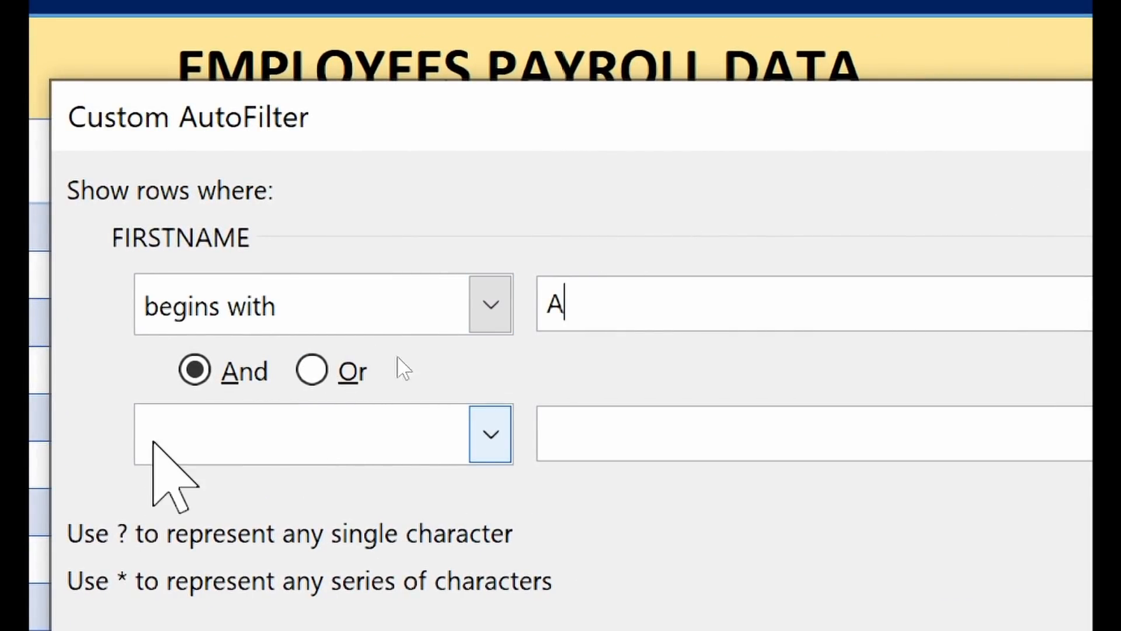
- Add a second FIRSTNAME condition with And, using ends with and a chosen final letter, and apply the custom filter
left_click(198, 371)
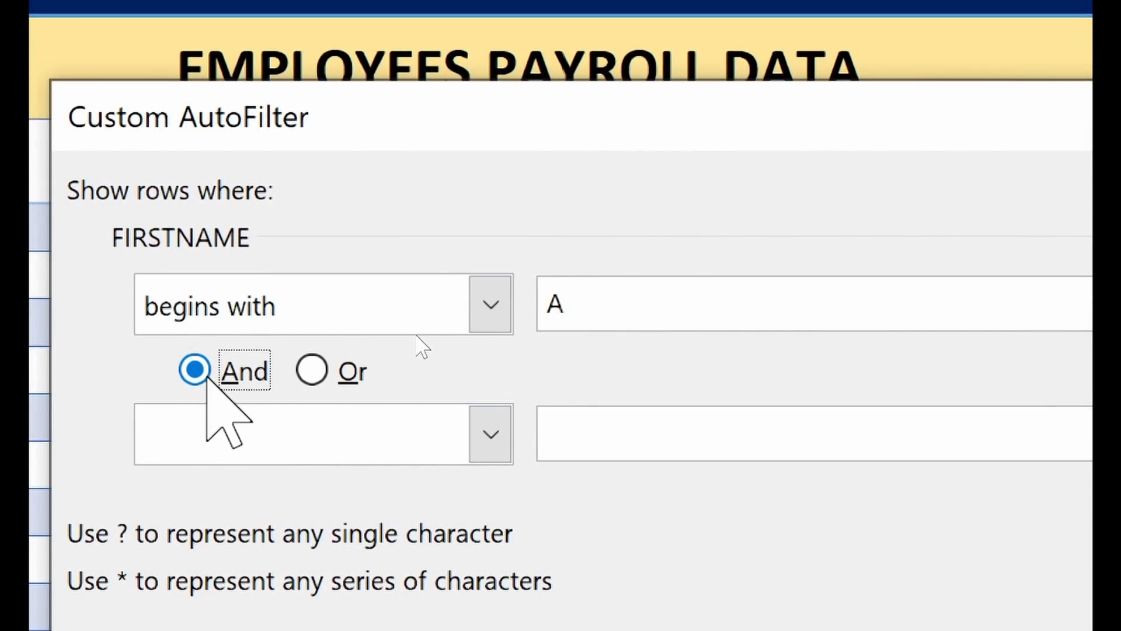
left_click(345, 420)
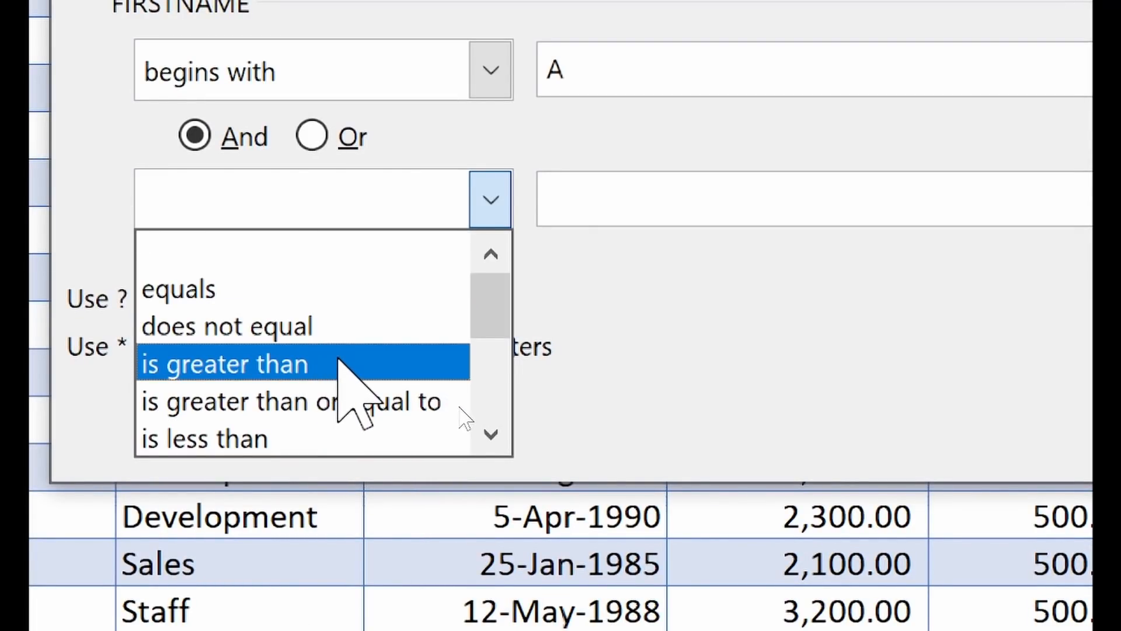
left_click_drag(488, 316, 500, 343)
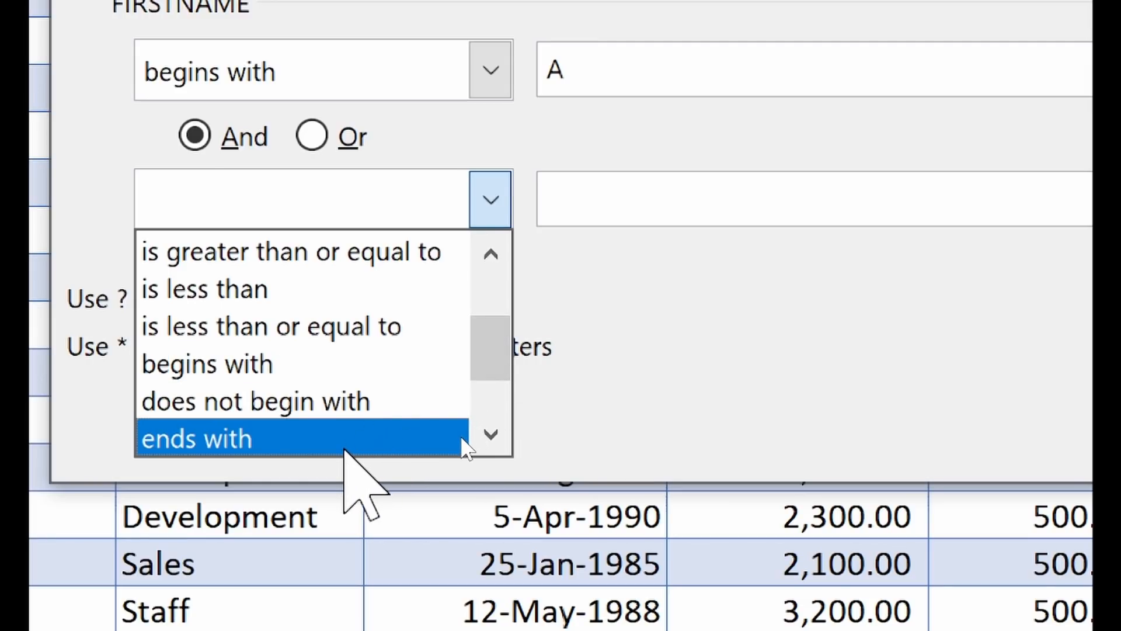
left_click(436, 432)
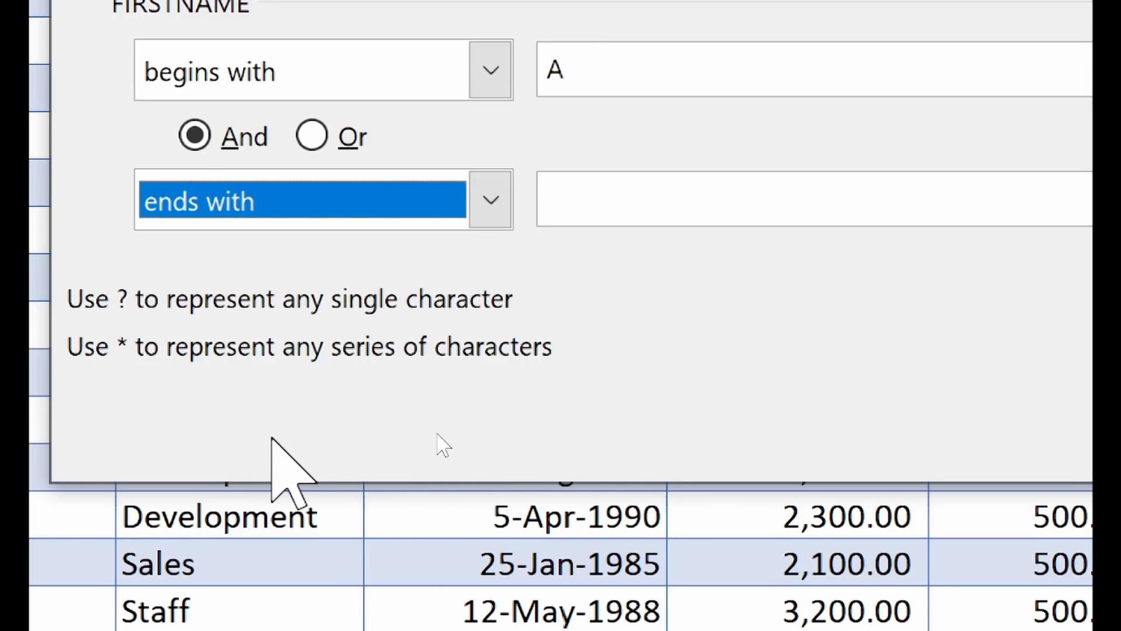
left_click(626, 302)
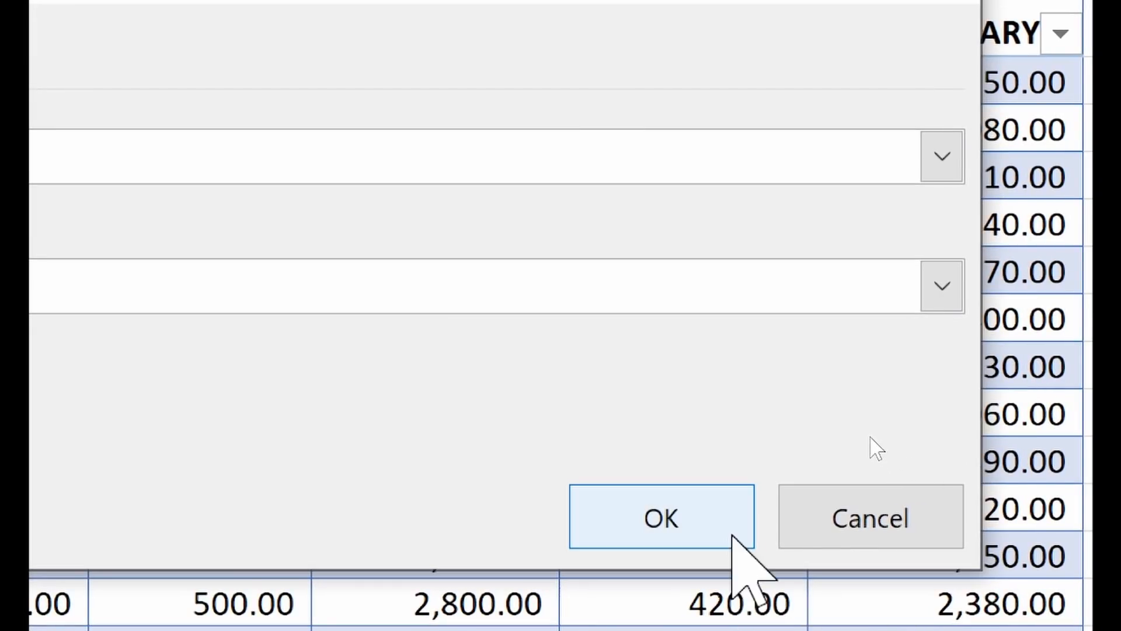
left_click(717, 503)
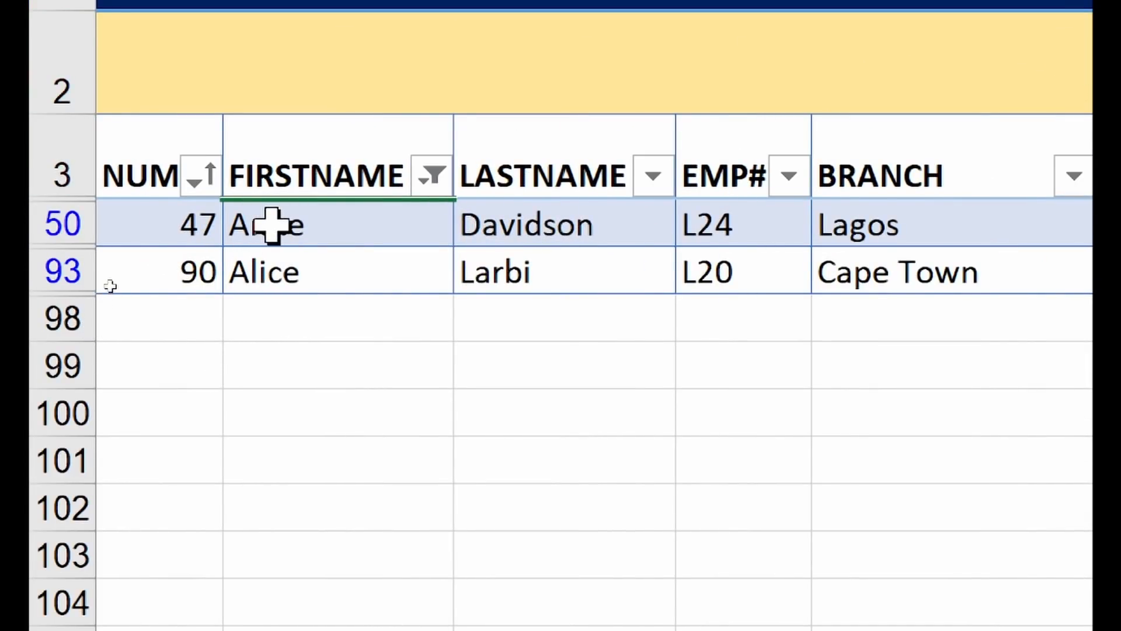
- Clear the two-condition FIRSTNAME filter and start a fresh custom filter whose first condition is begins with A
left_click(431, 185)
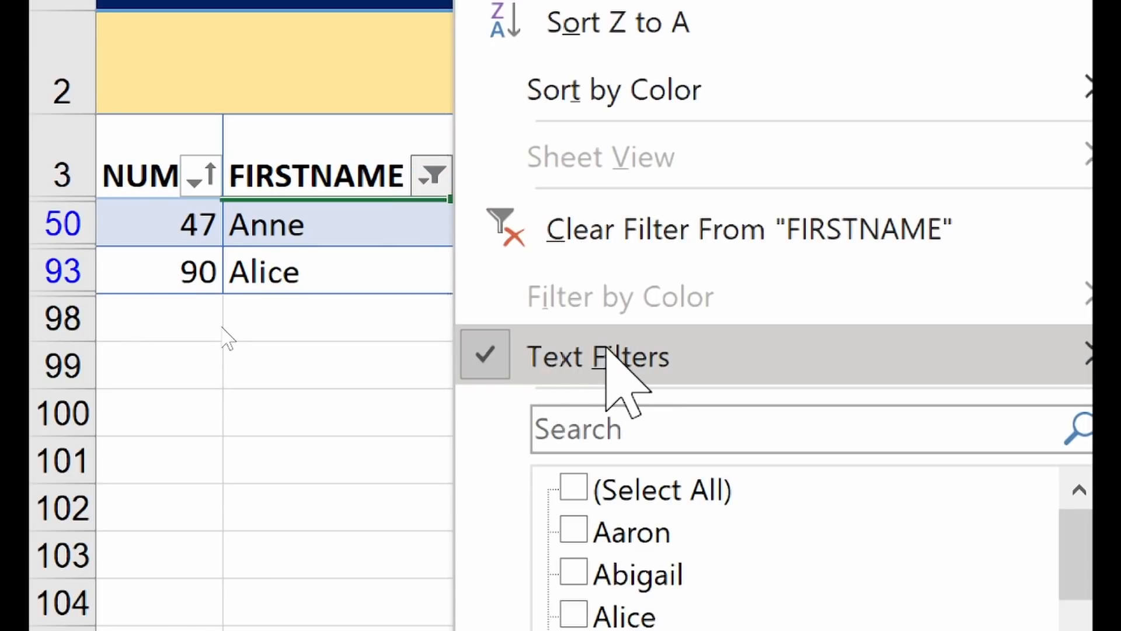
left_click(724, 228)
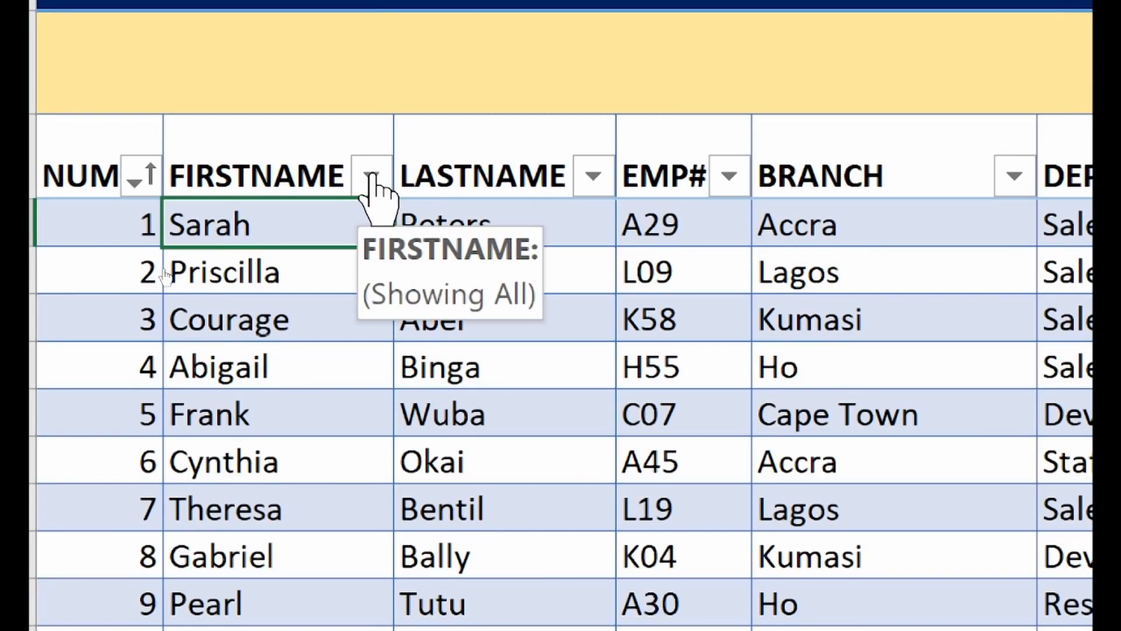
left_click(372, 177)
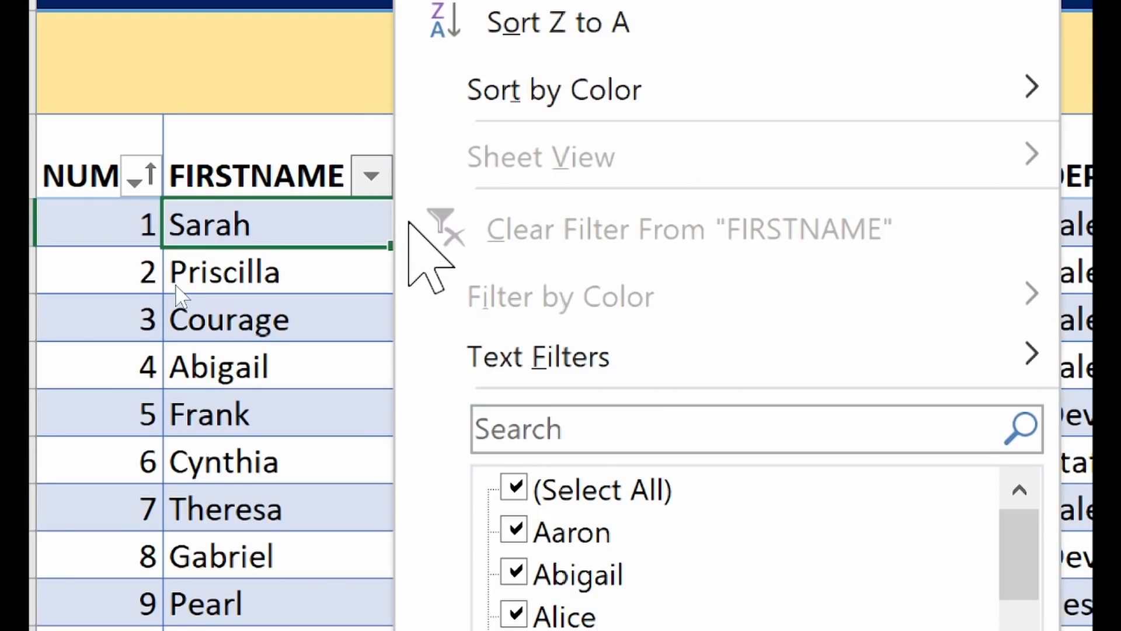
mouse_move(713, 374)
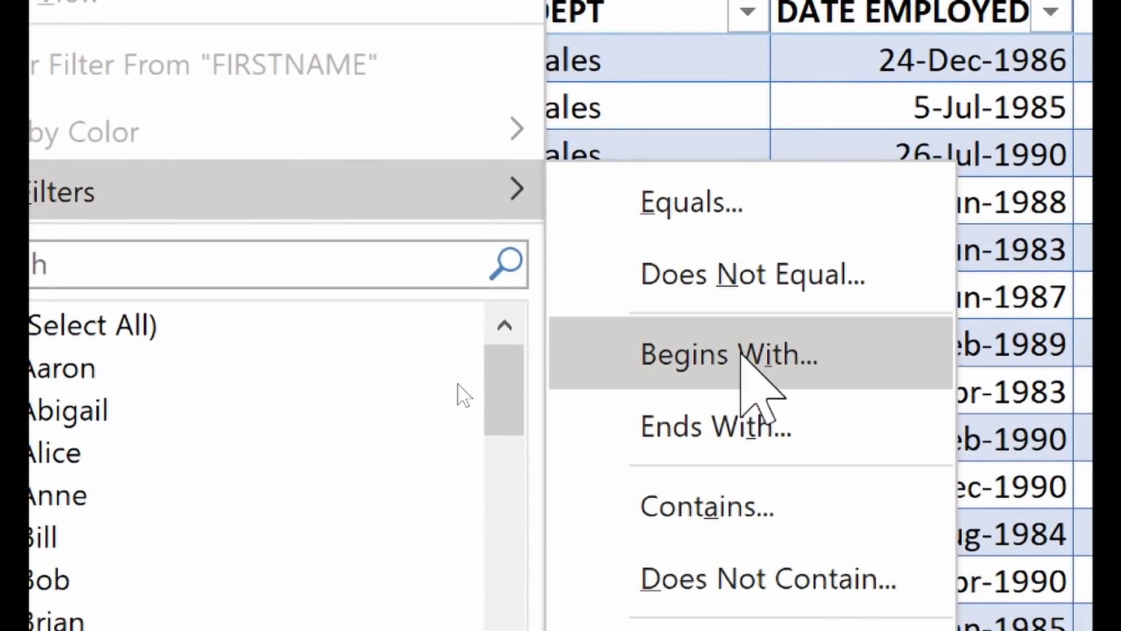
left_click(741, 352)
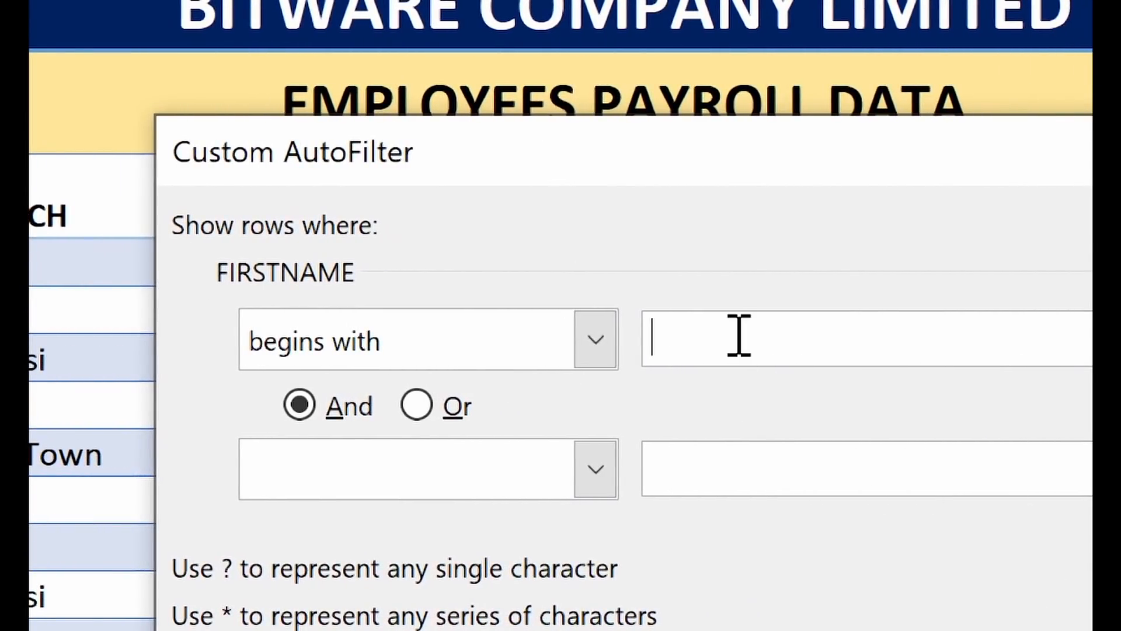
type("A")
- Combine it using Or with a second condition, begins with B, and apply the FIRSTNAME filter
left_click(469, 400)
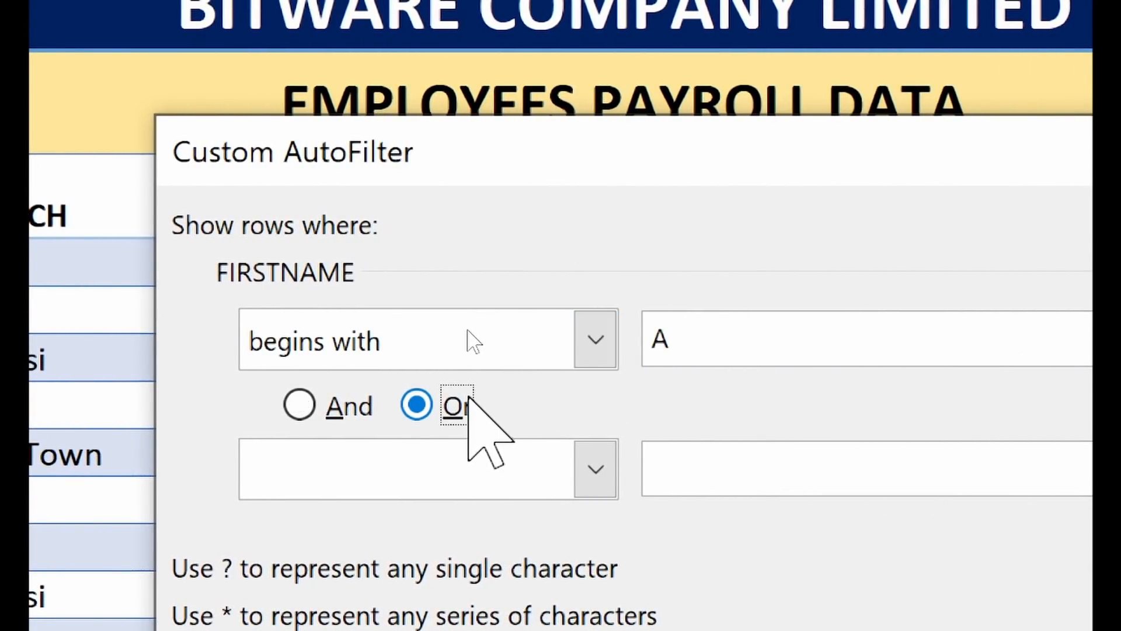
left_click(595, 469)
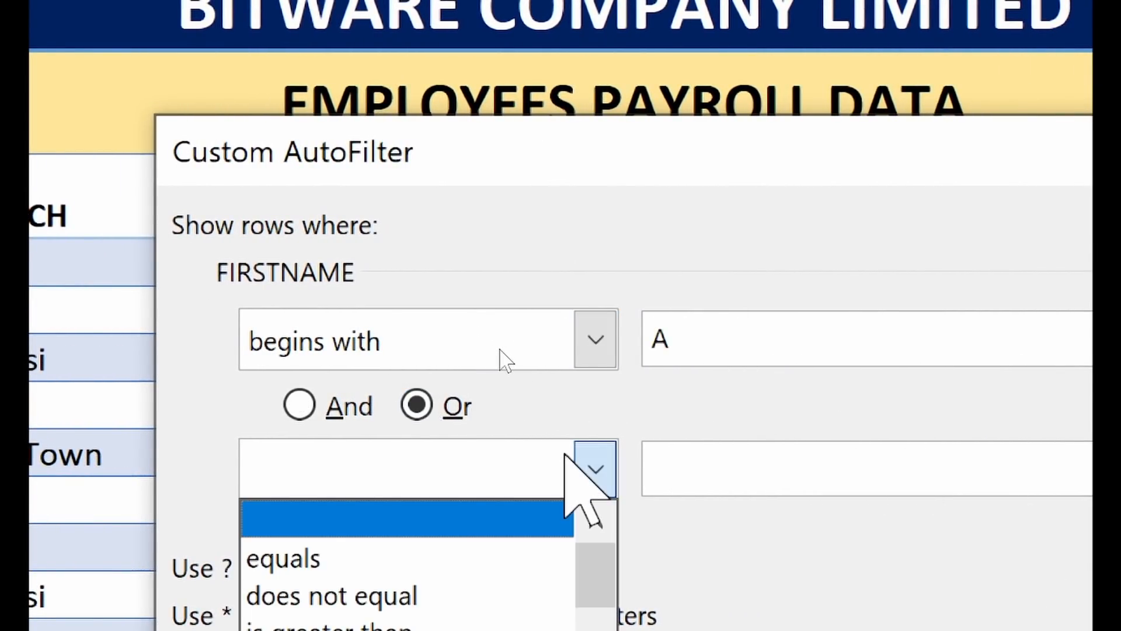
scroll(489, 305, "down", 1)
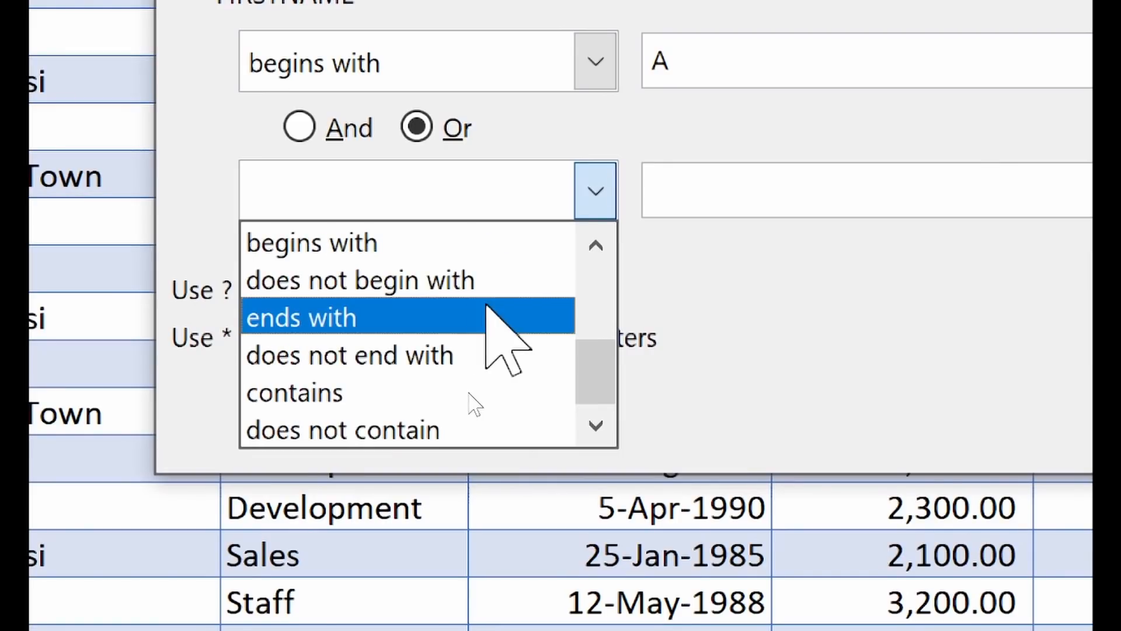
left_click(417, 244)
left_click(737, 171)
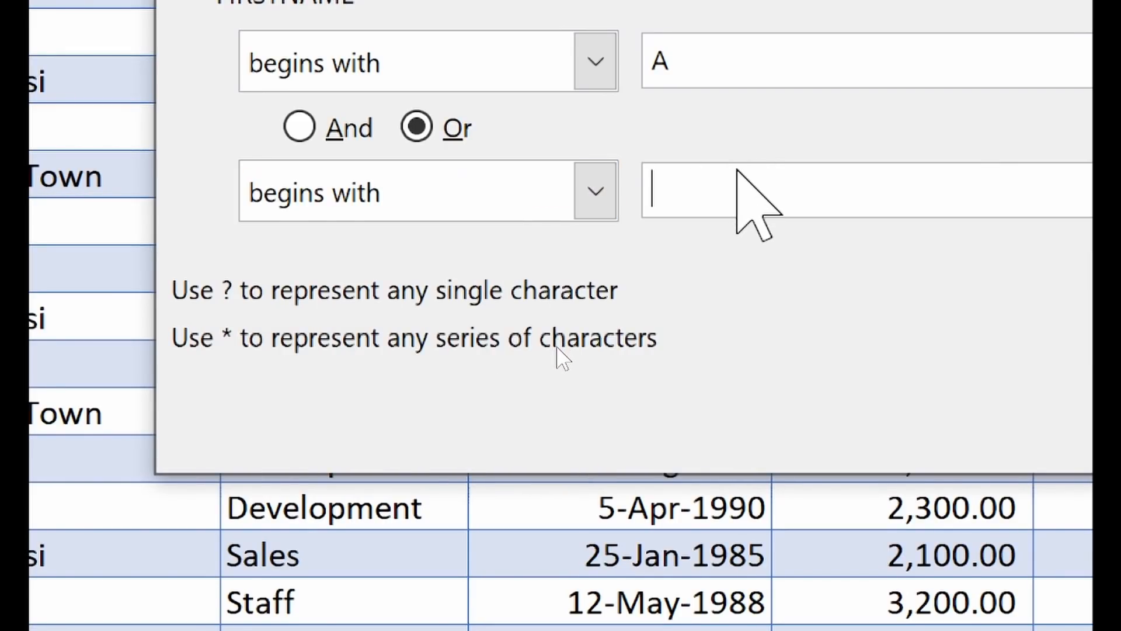
type("B")
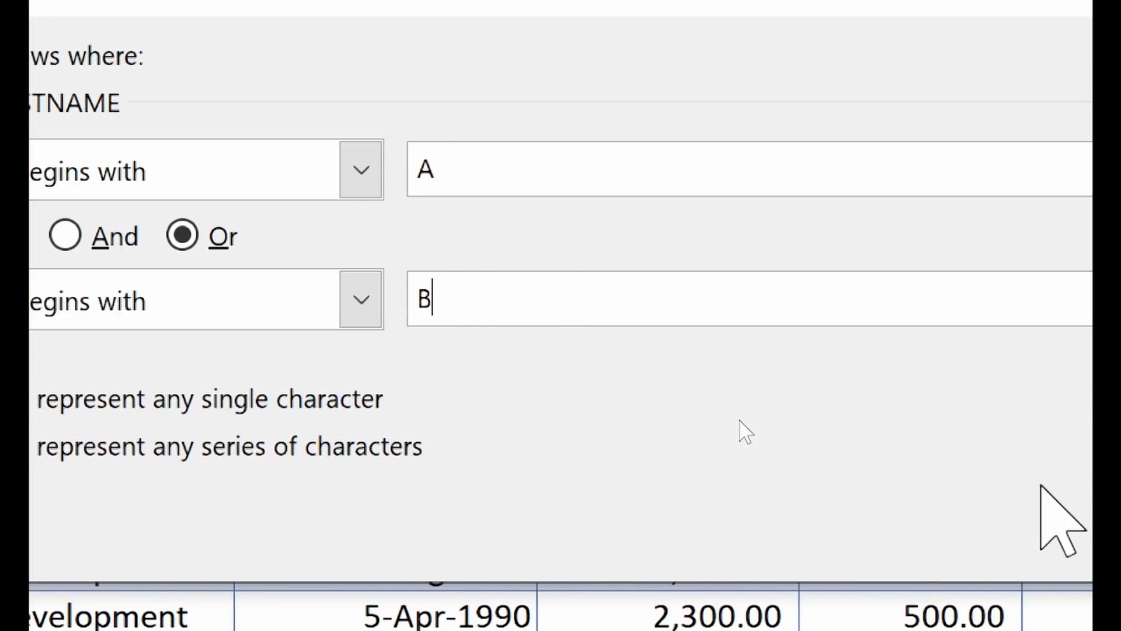
left_click(902, 526)
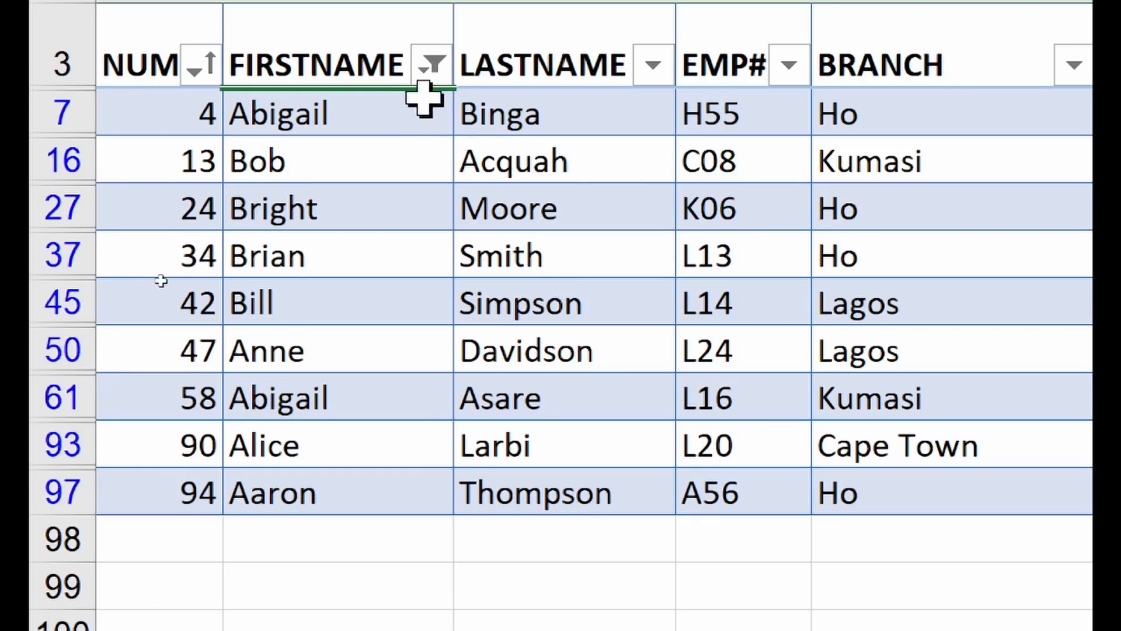
- Clear the FIRSTNAME filter and filter DATE EMPLOYED to dates between 01-Jan-1990 and 31-Dec-2020 inclusive
left_click(433, 67)
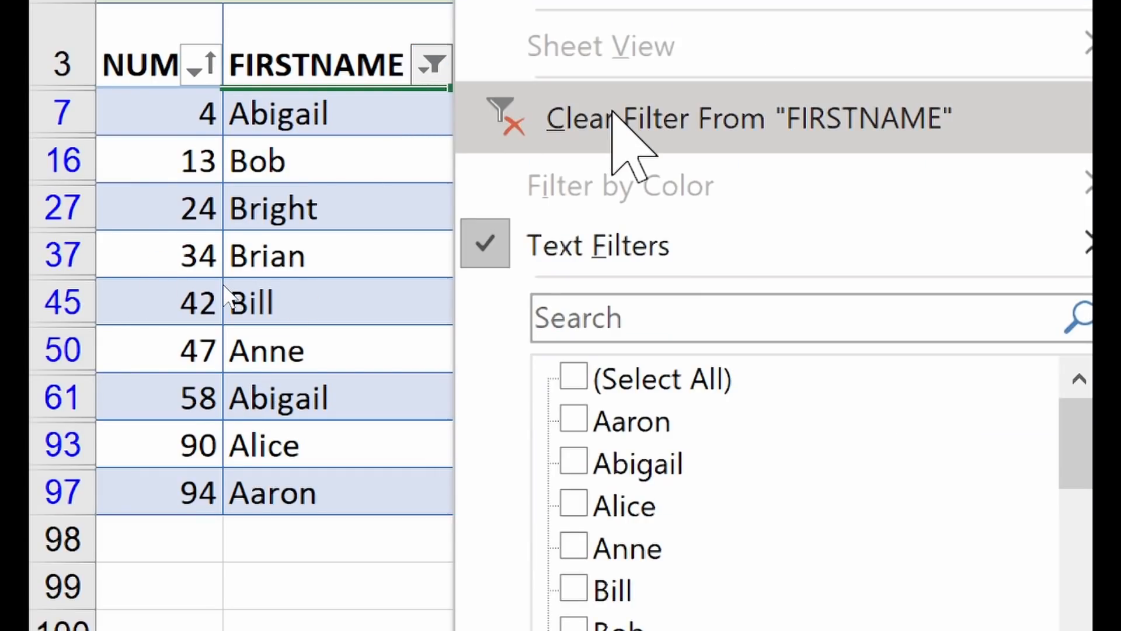
left_click(613, 117)
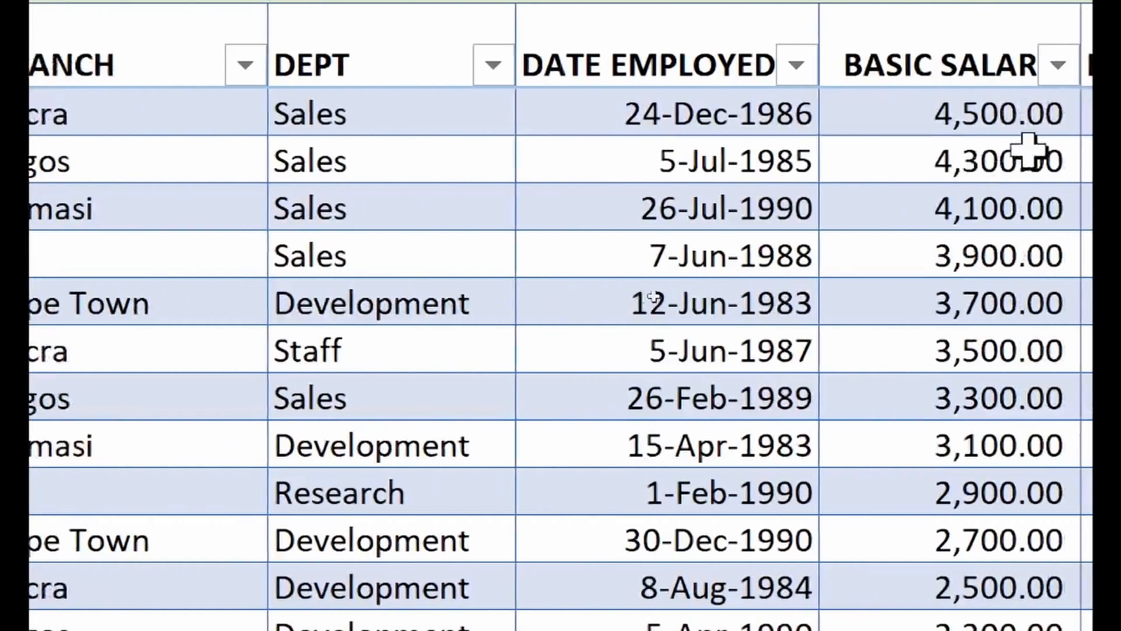
left_click(562, 119)
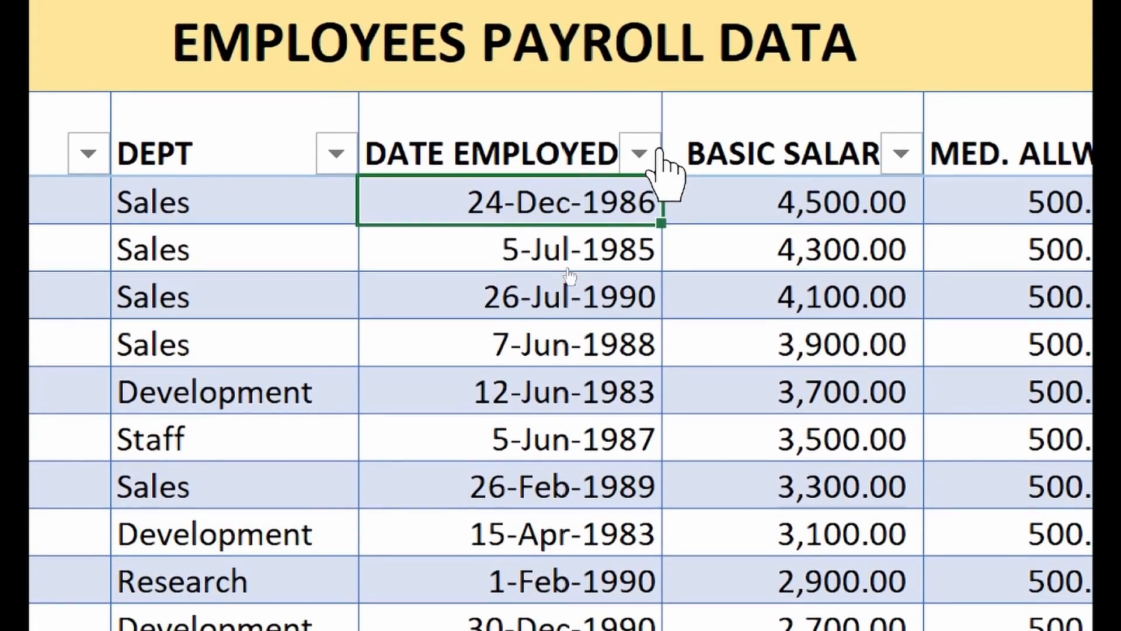
left_click(639, 64)
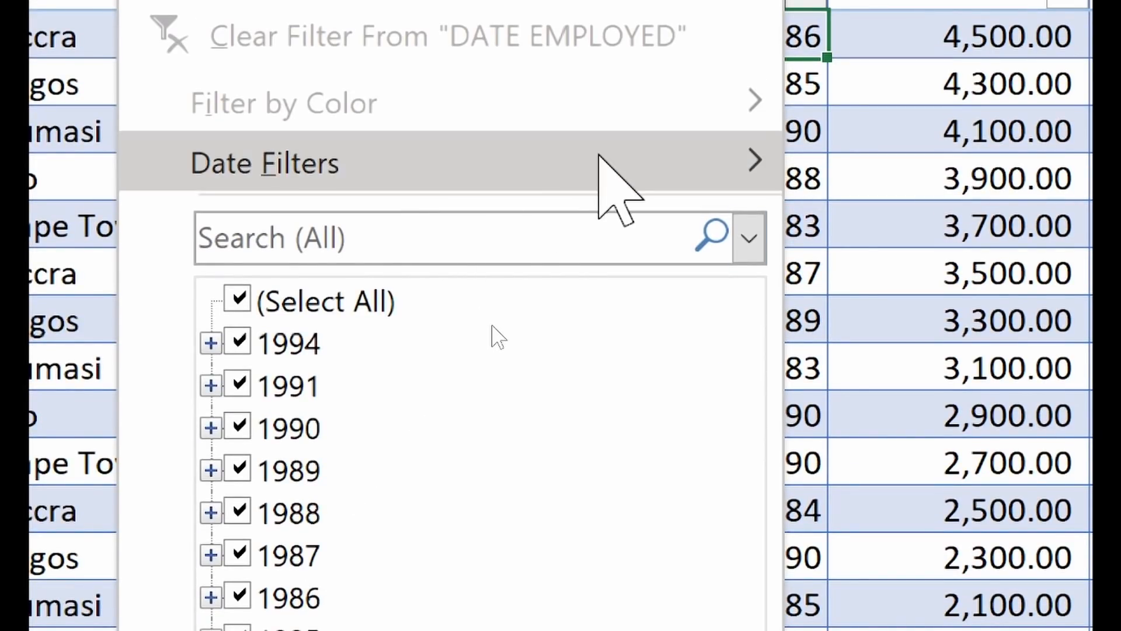
mouse_move(598, 295)
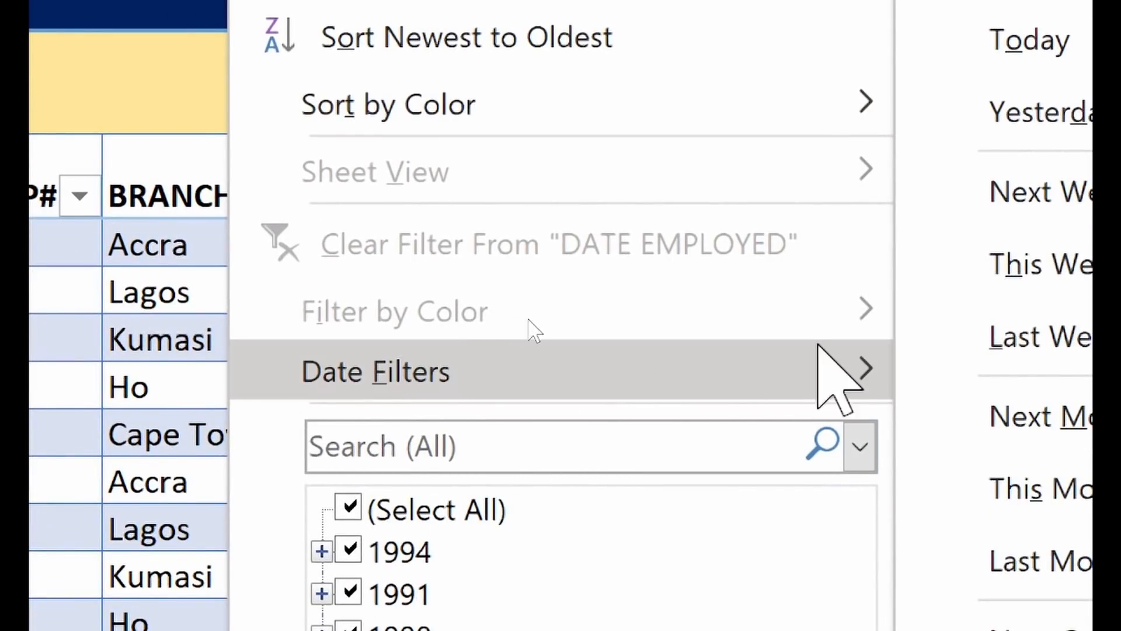
mouse_move(869, 357)
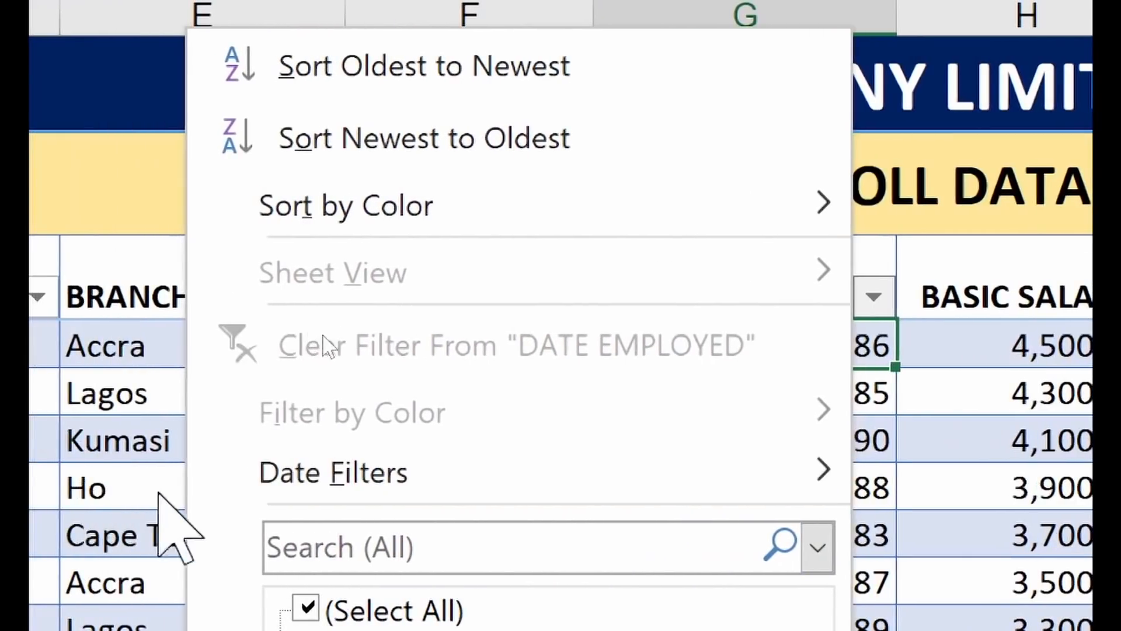
mouse_move(298, 470)
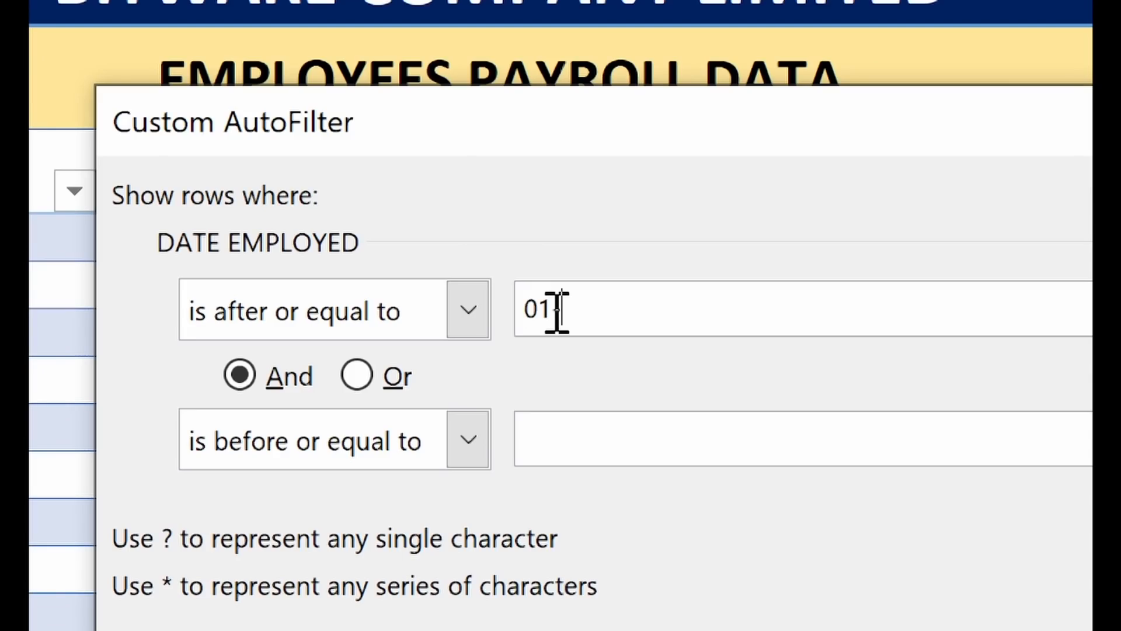
type("Jan-1990")
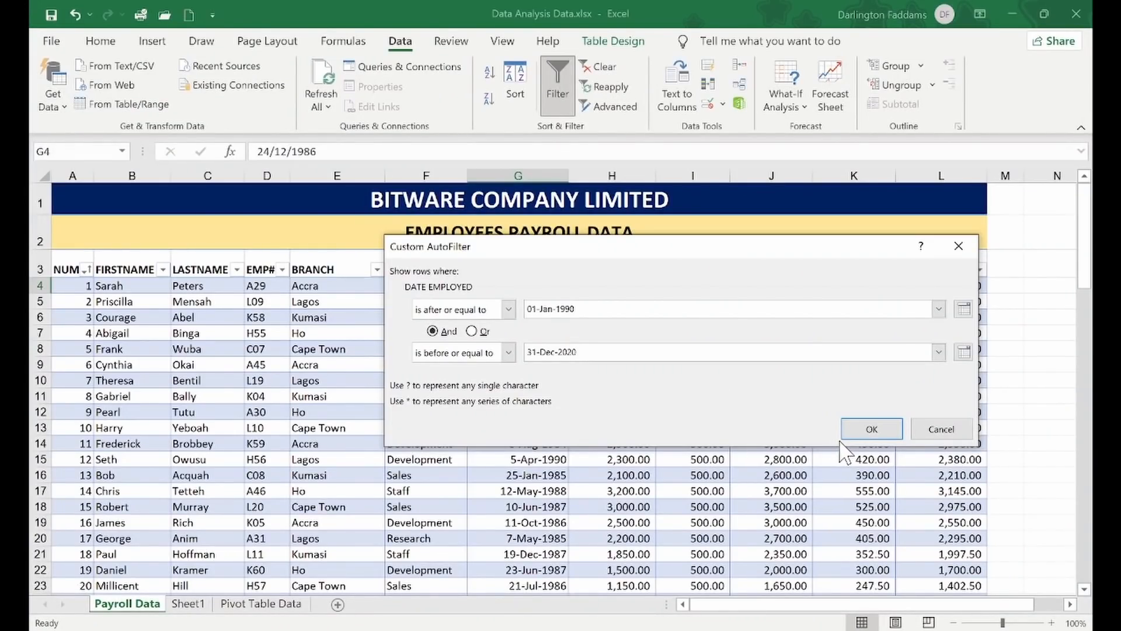
left_click(862, 430)
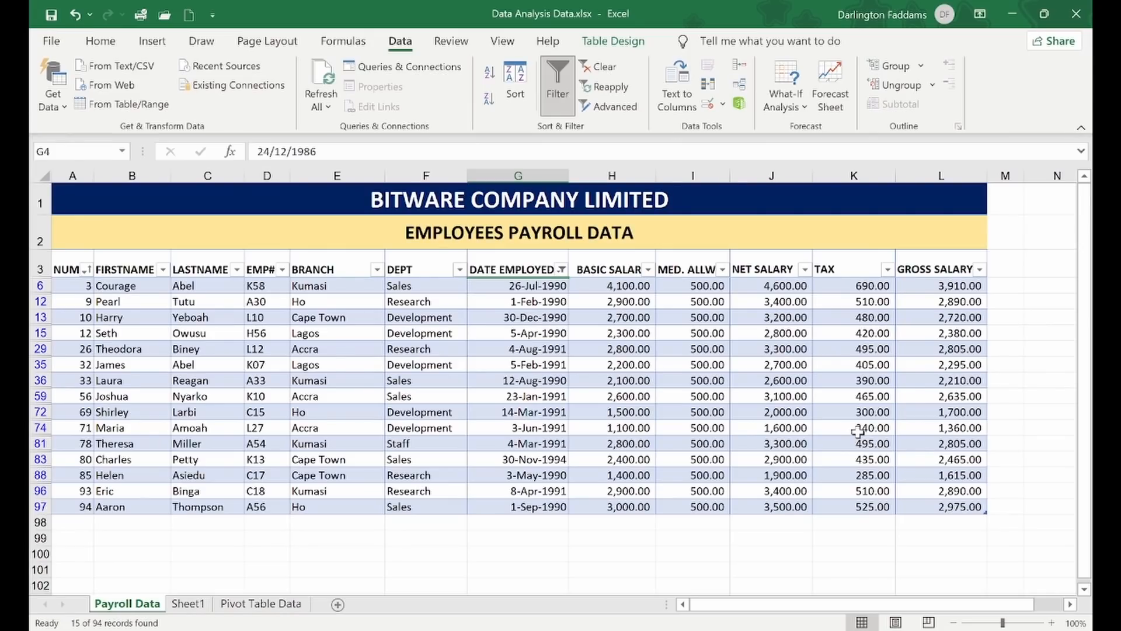
- Clear the DATE EMPLOYED filter and start a custom text filter on LASTNAME
left_click(563, 270)
left_click(508, 286)
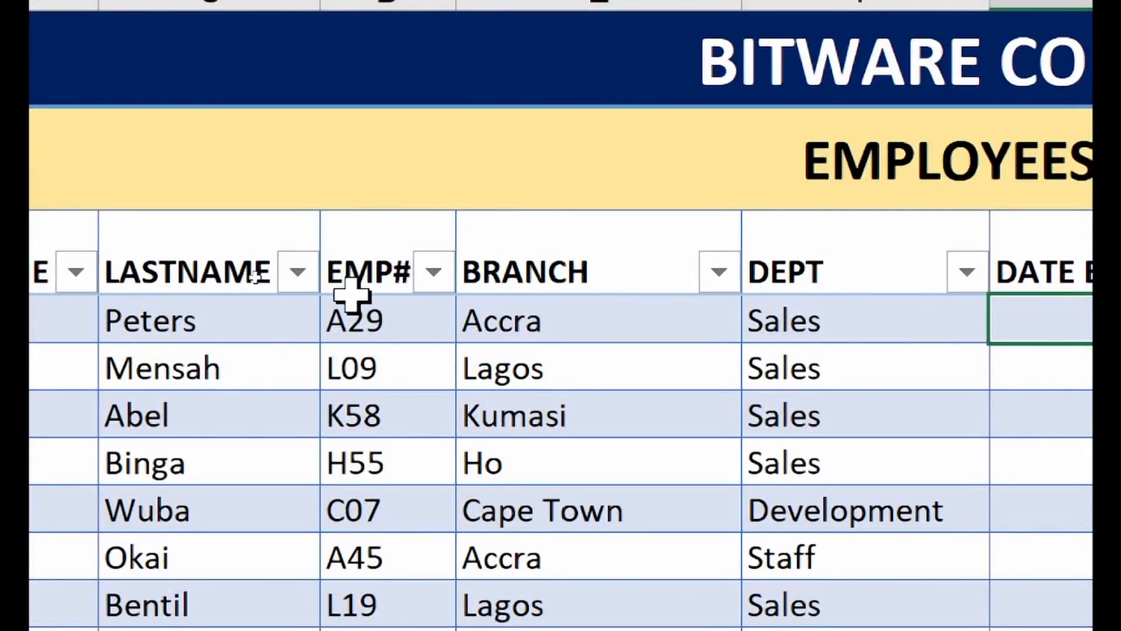
left_click(236, 270)
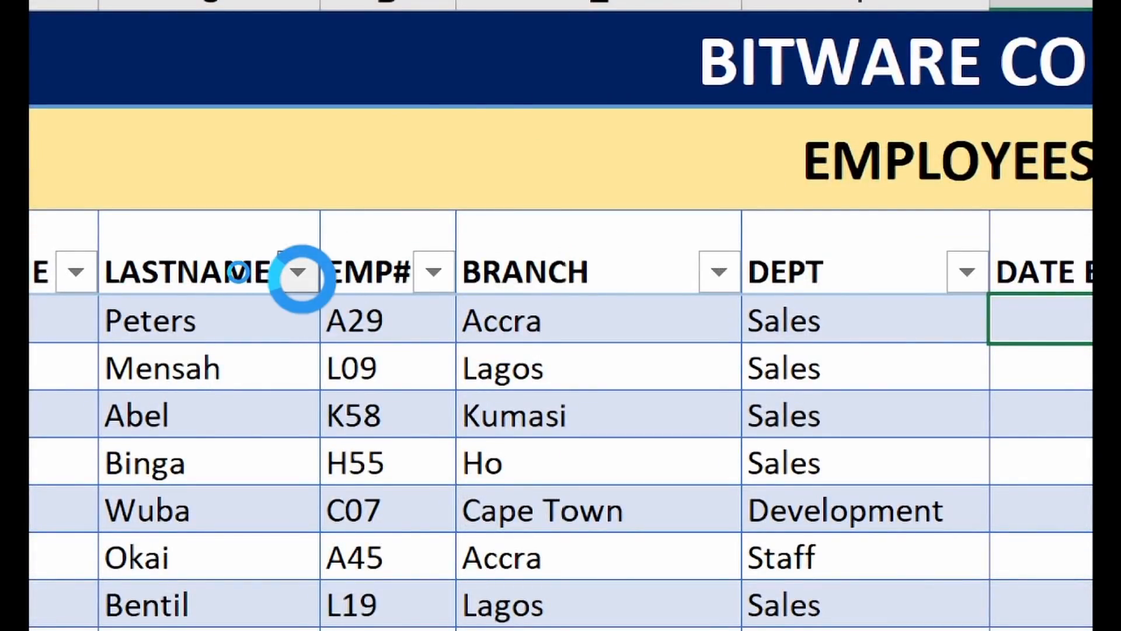
mouse_move(485, 461)
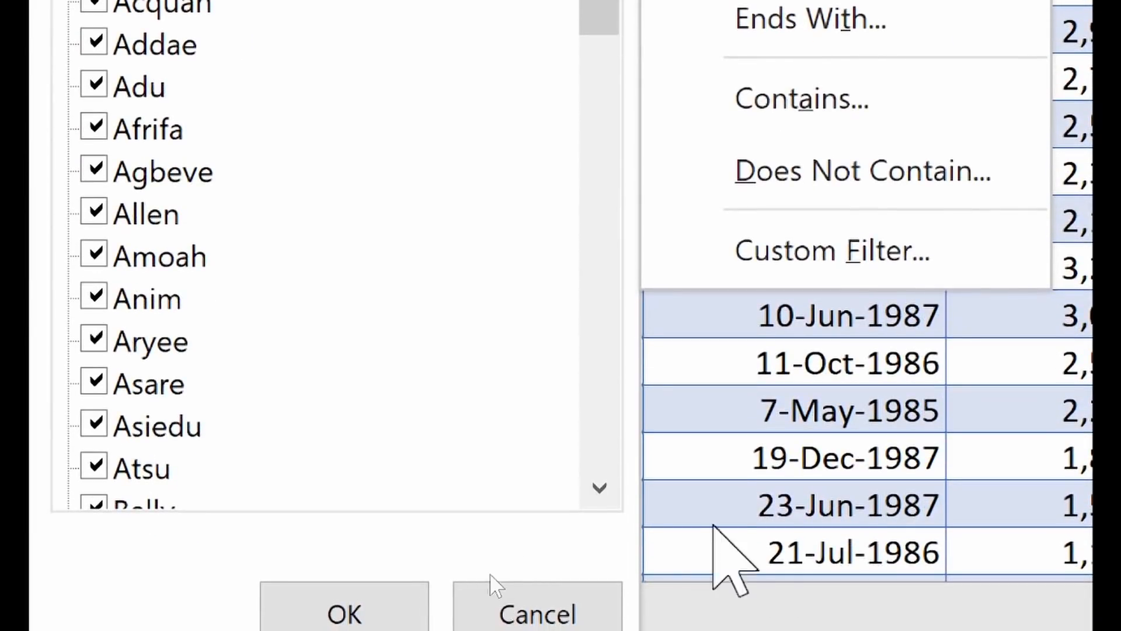
left_click(823, 266)
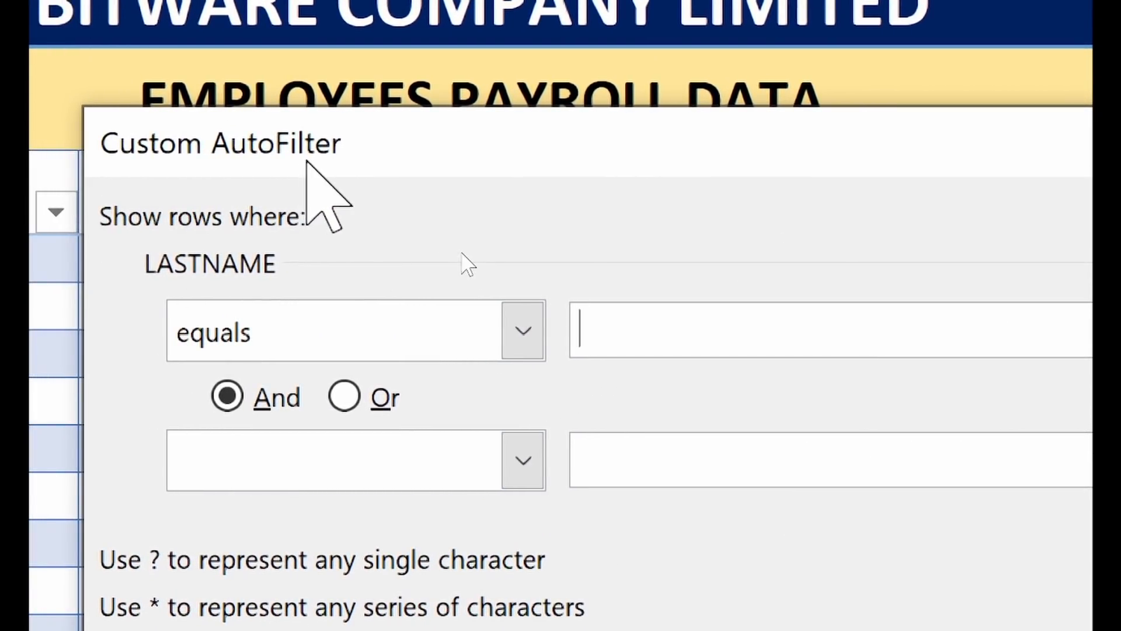
- Set the LASTNAME condition to contains "tu" and apply the custom filter
left_click(446, 310)
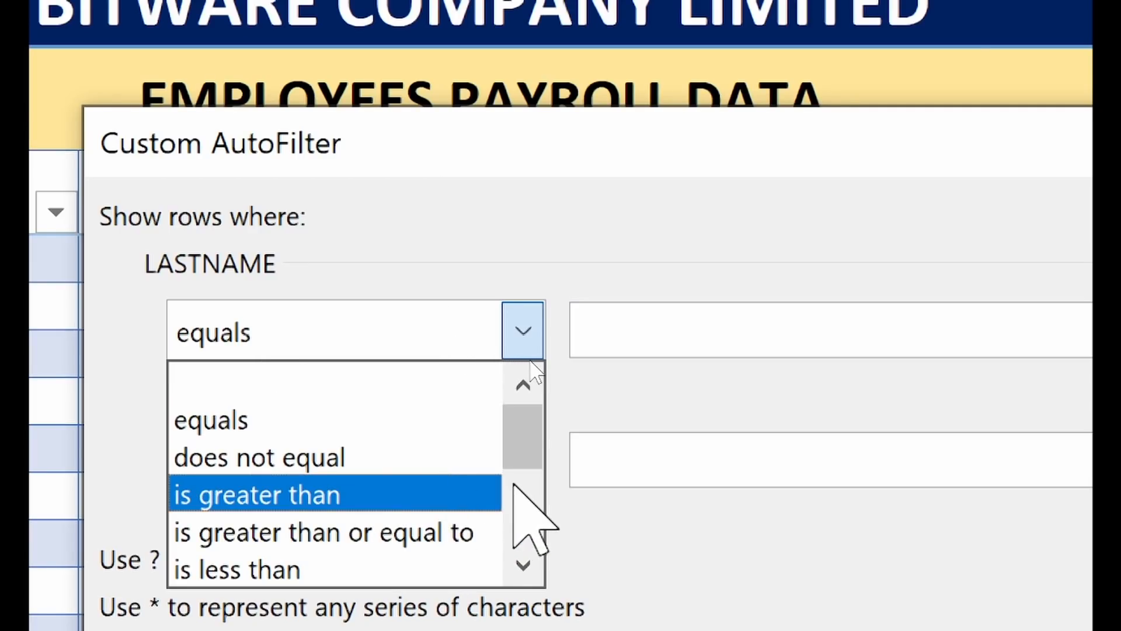
left_click_drag(525, 453, 538, 556)
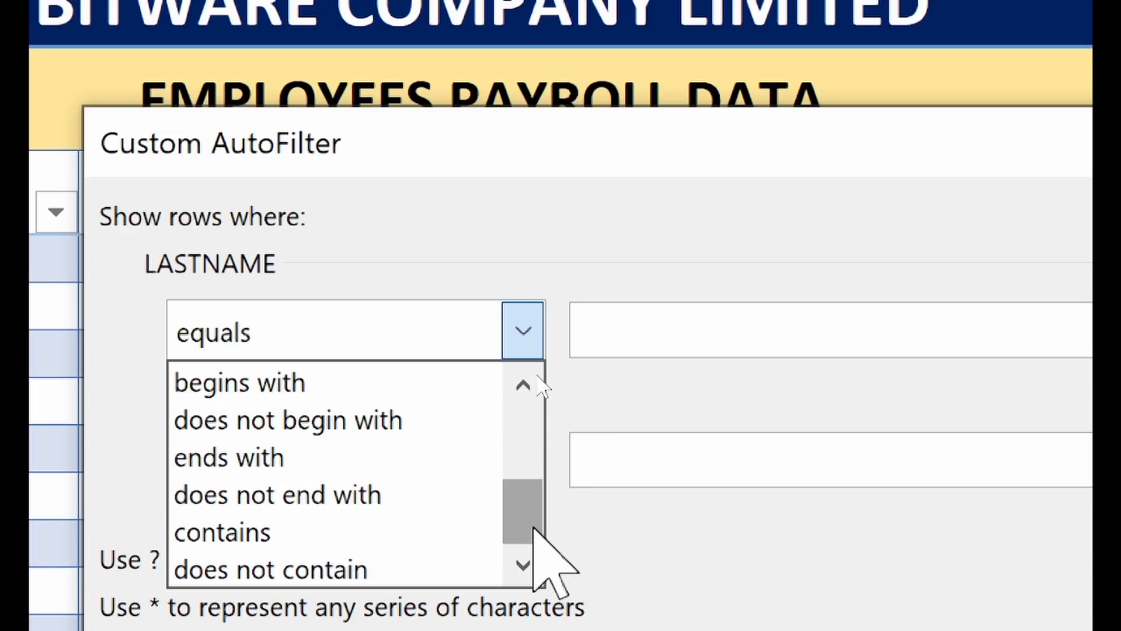
left_click(326, 530)
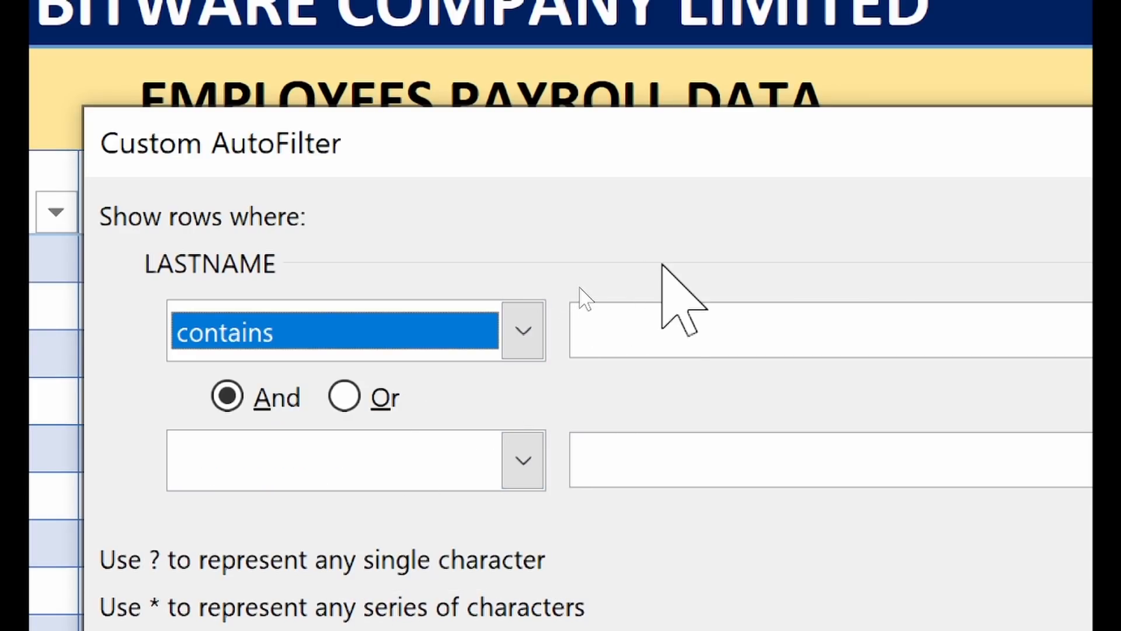
left_click(659, 334)
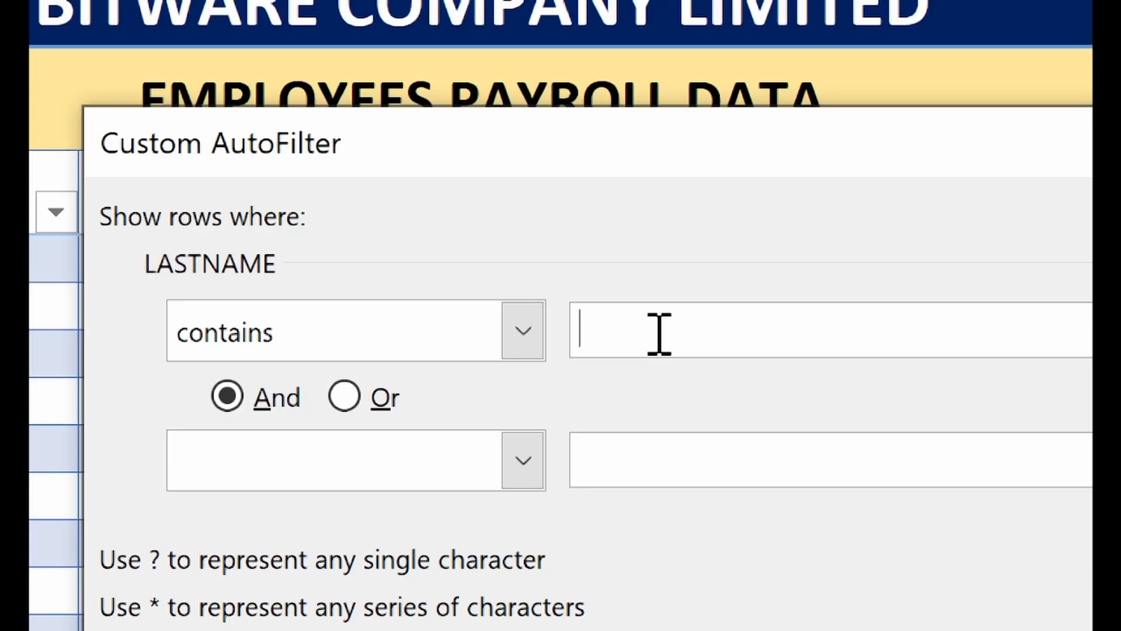
type("tu")
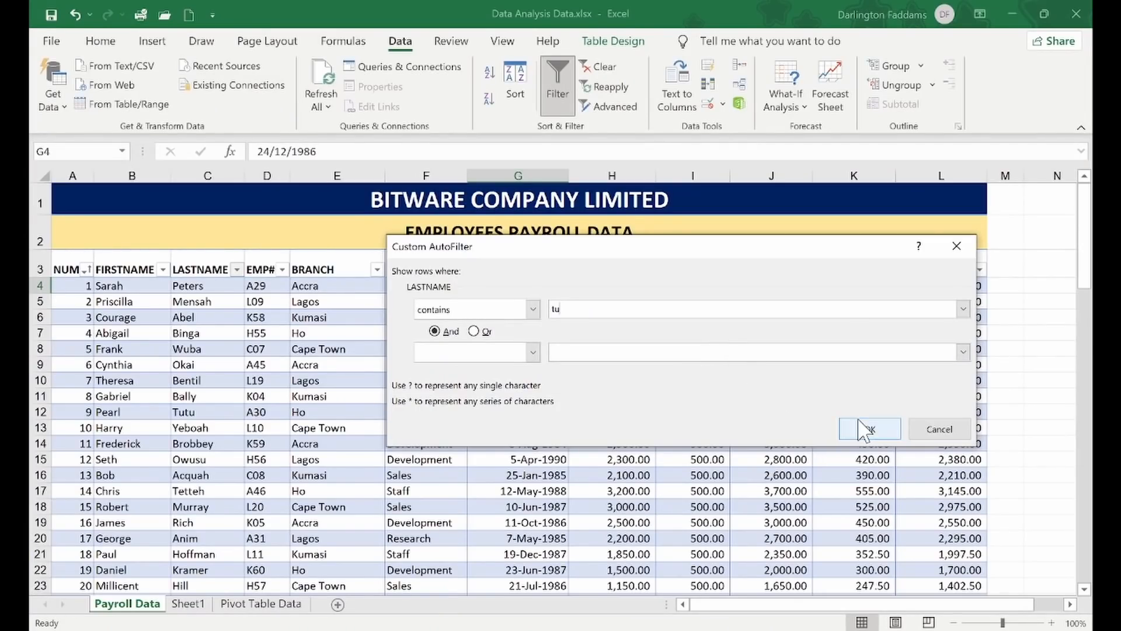
left_click(862, 427)
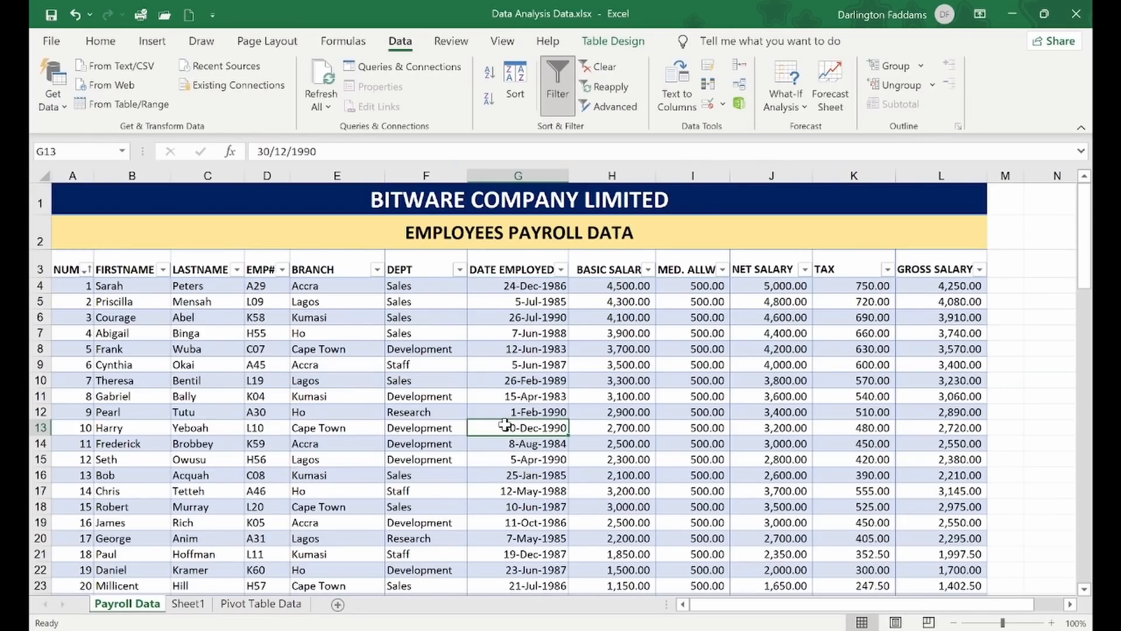
- Look through the Pivot Table Data and Sheet1 sheets, return to Payroll Data and redo the clearing of the LASTNAME filter
key("ctrl+a")
left_click(636, 396)
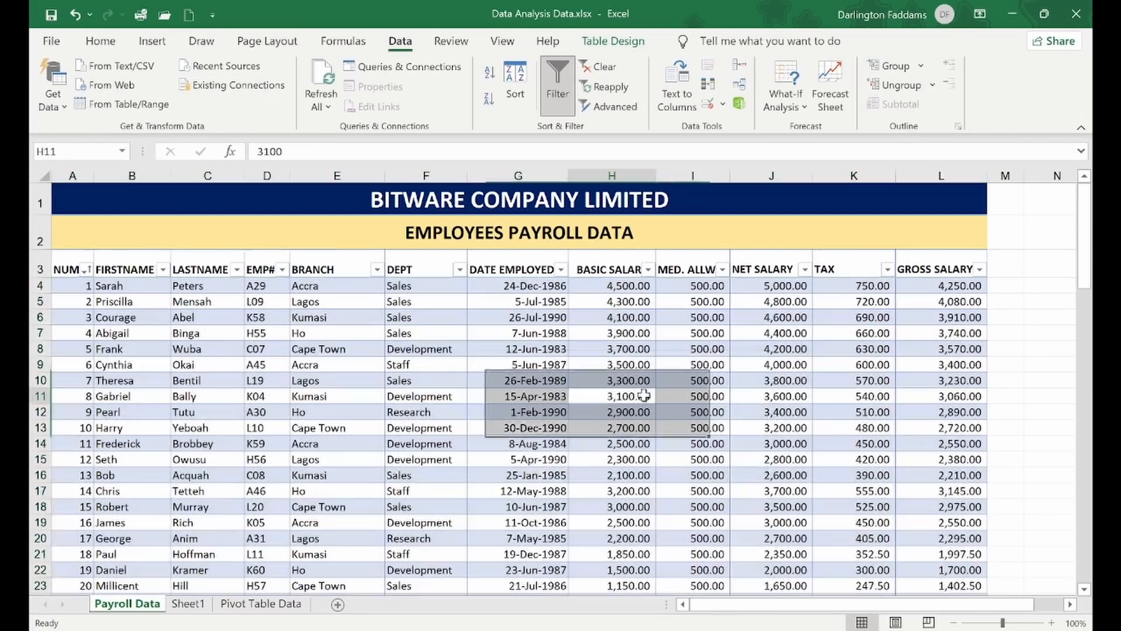
left_click(297, 602)
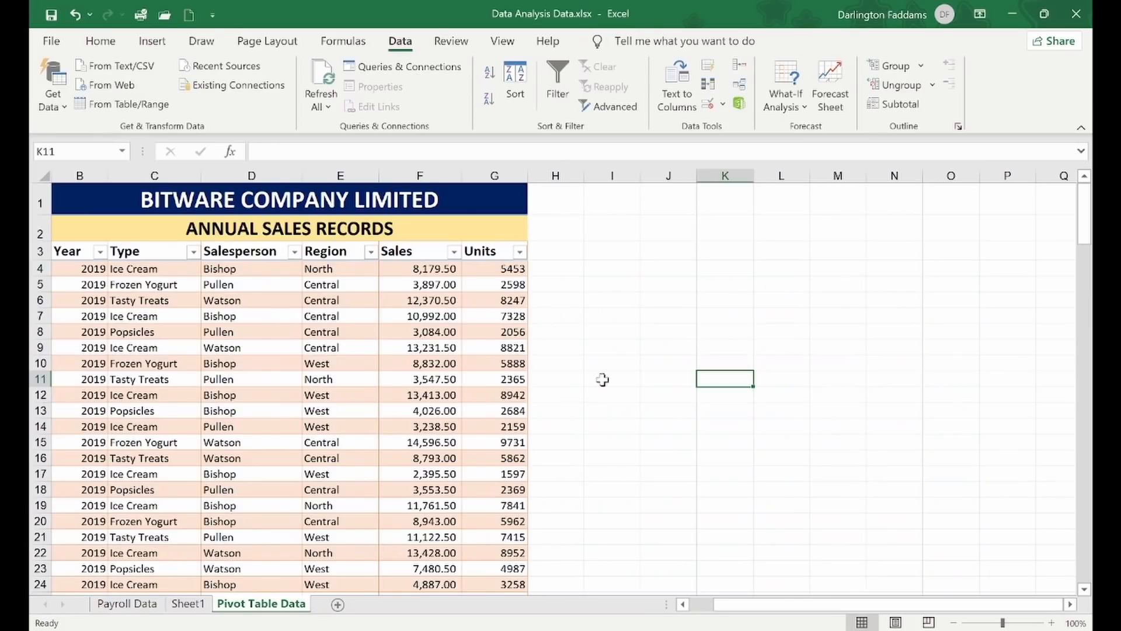
left_click(187, 603)
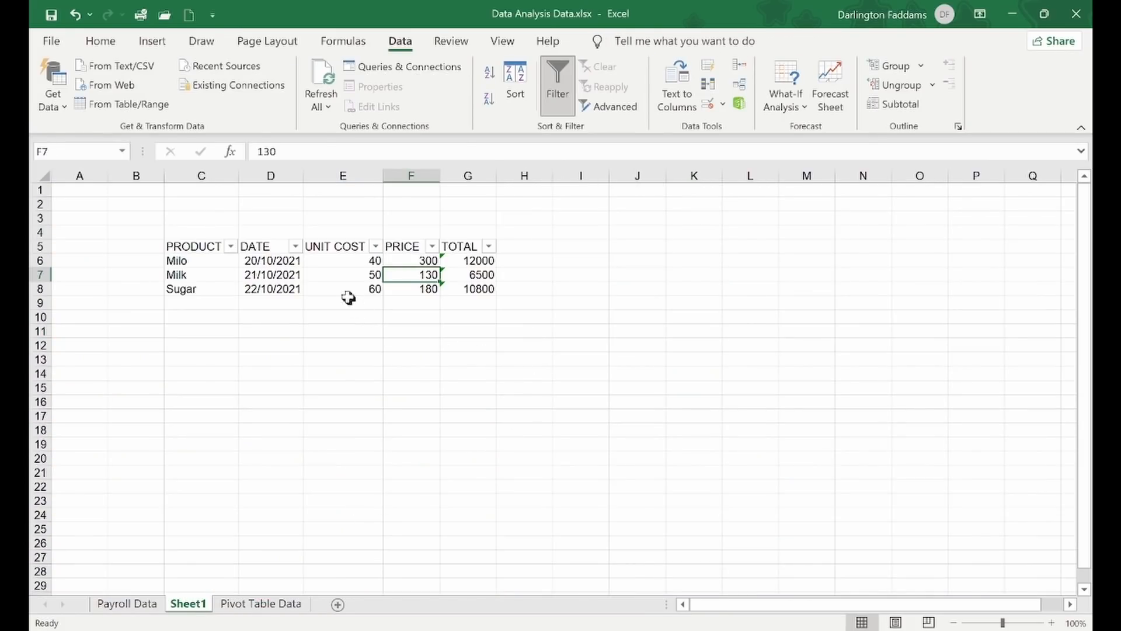
key("ctrl+Page_Up")
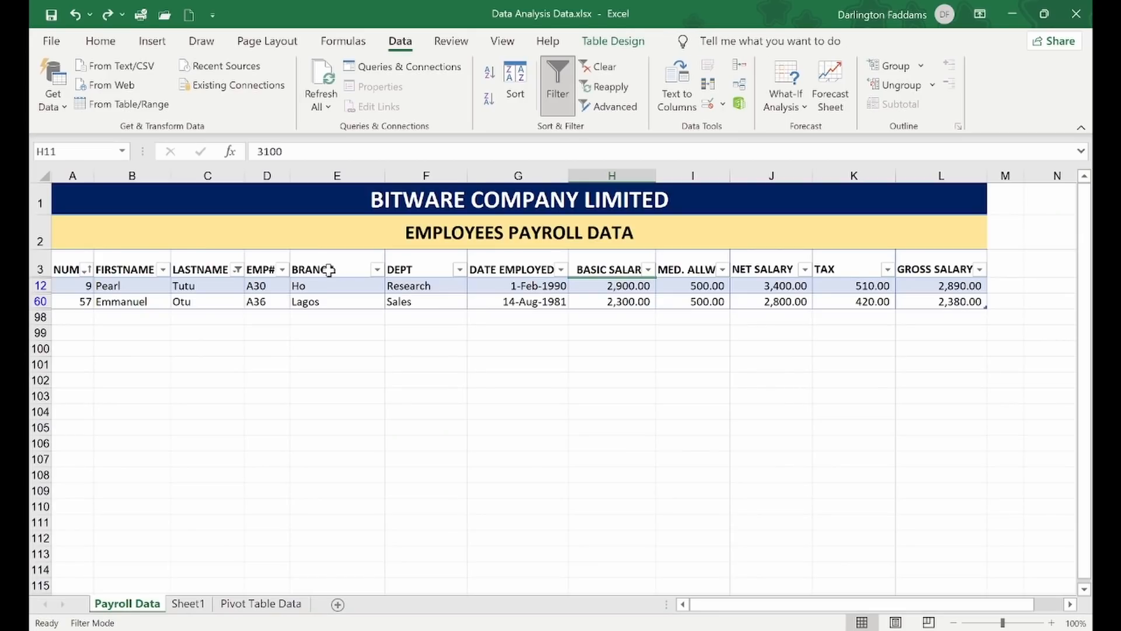
left_click(113, 5)
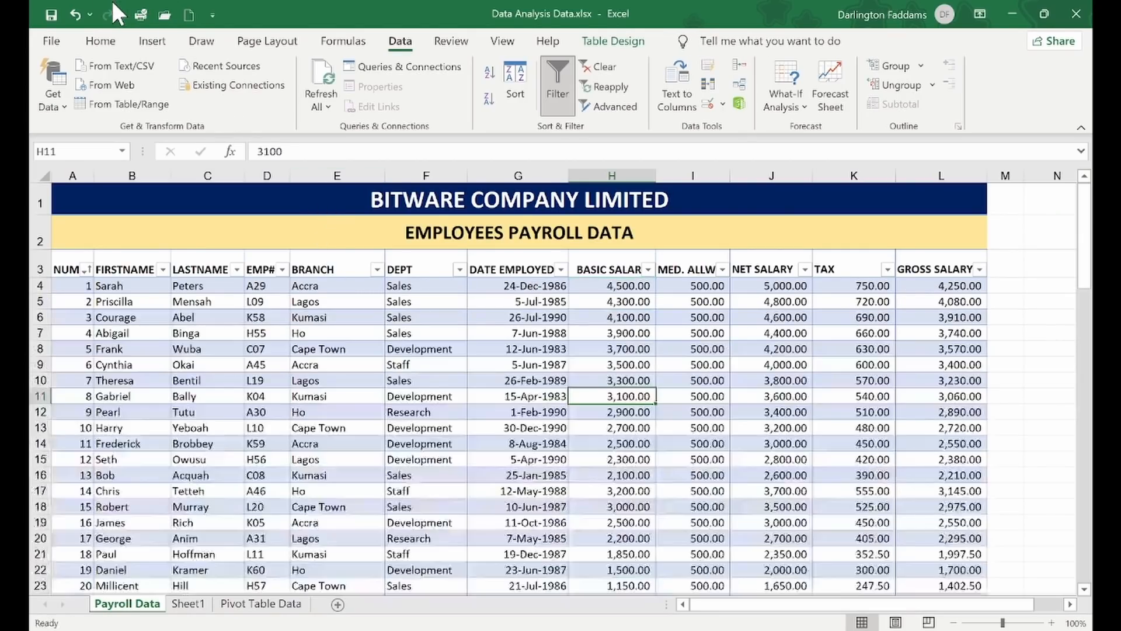
- Switch to Sheet1 and turn off the filter on its product table
left_click(193, 605)
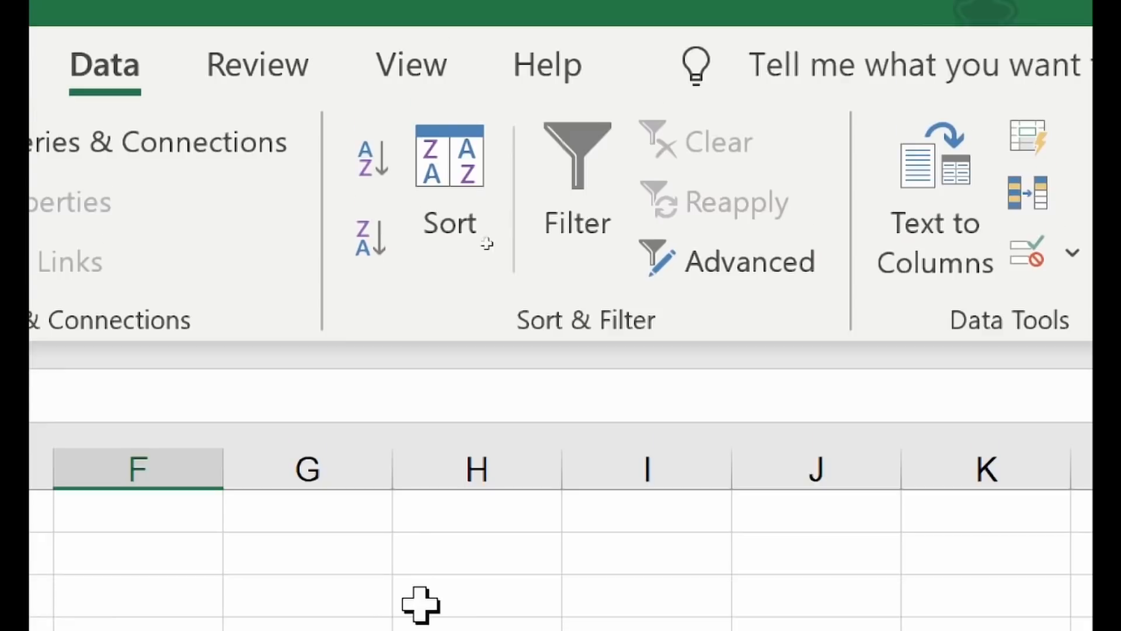
left_click(620, 503)
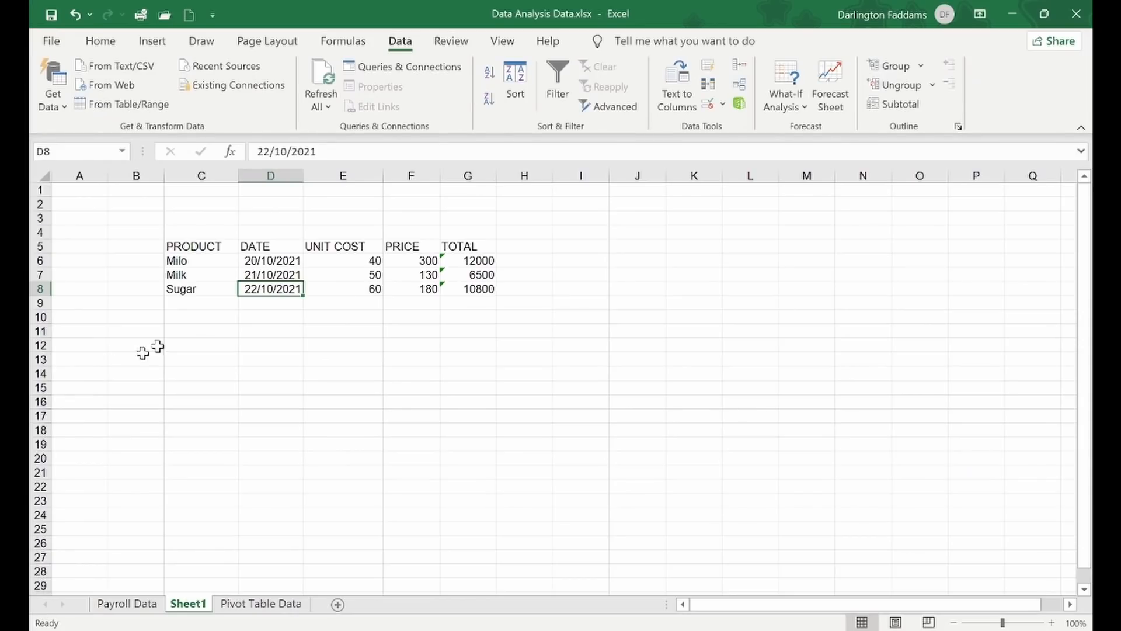
- Return to Payroll Data, turn off the payroll table's filter and select its BRANCH and DEPT header cells in turn
left_click(127, 605)
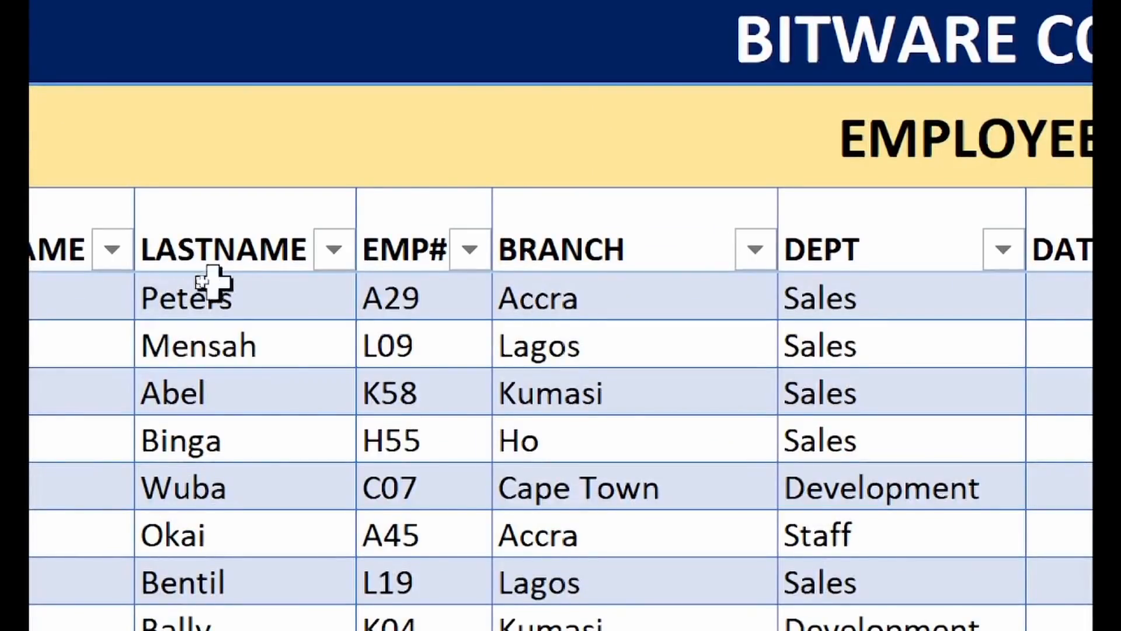
left_click(671, 505)
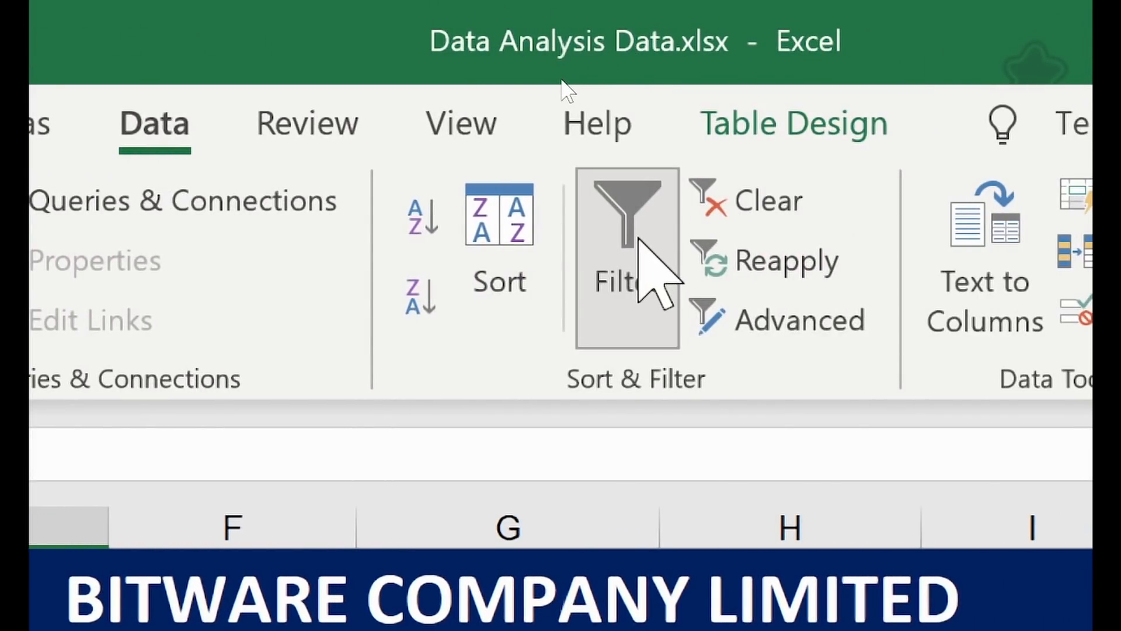
left_click(640, 238)
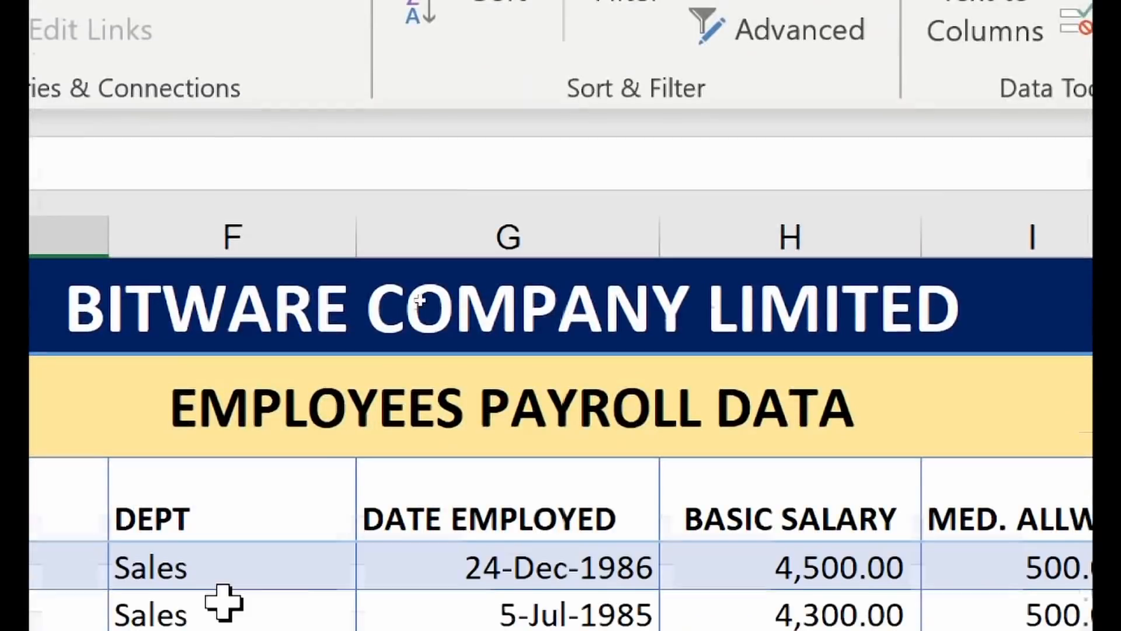
left_click(292, 275)
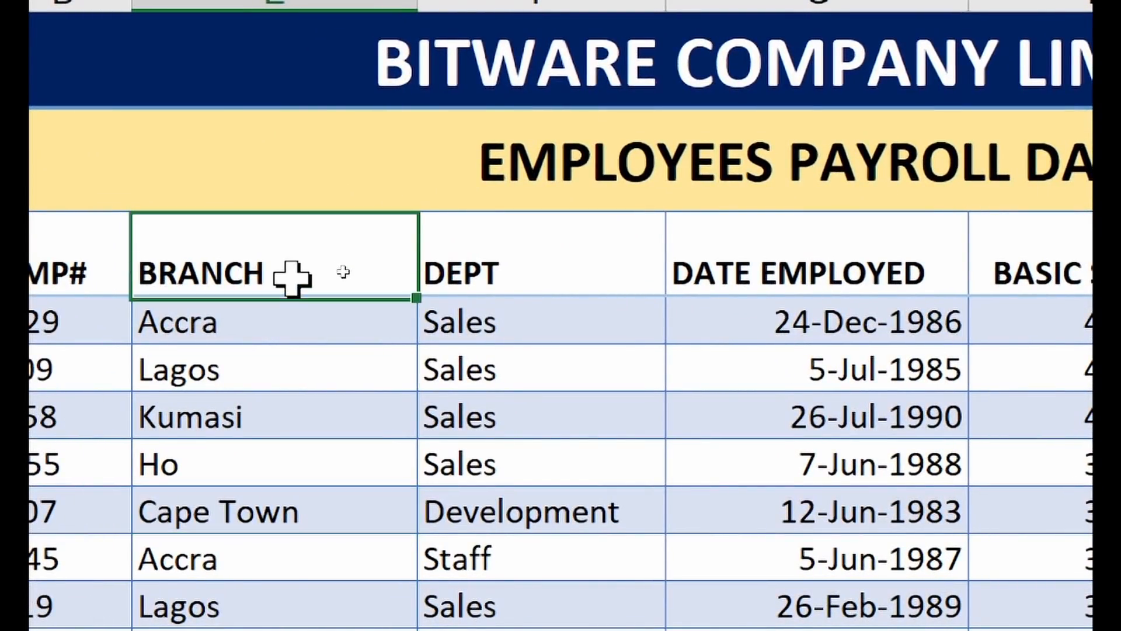
left_click(518, 261)
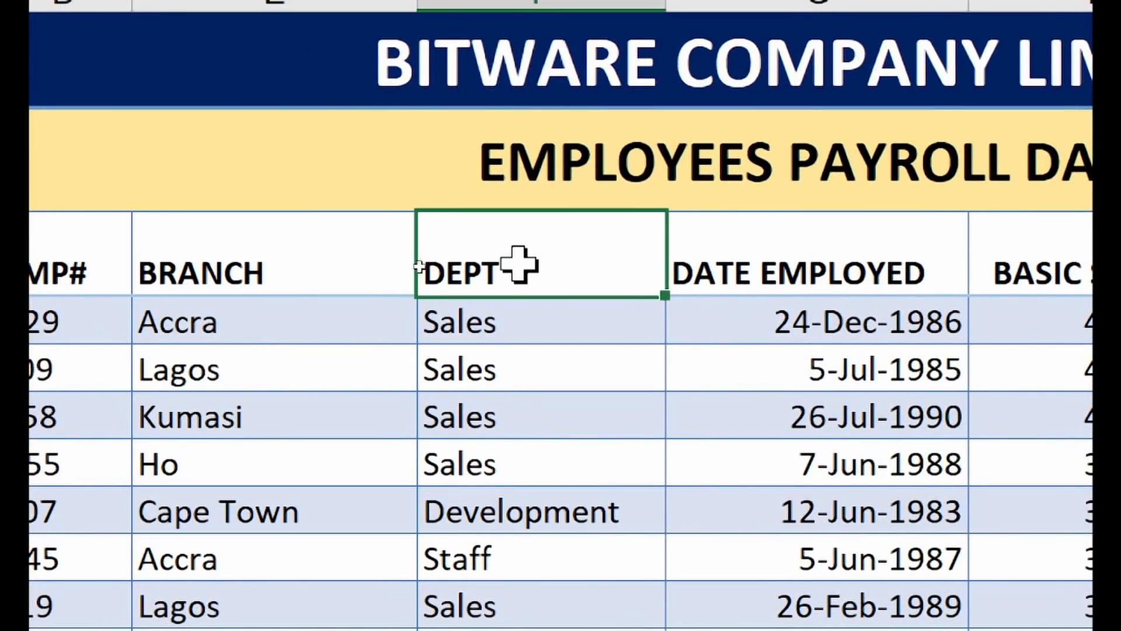
- Turn on filtering for the employees payroll table
left_click(861, 250)
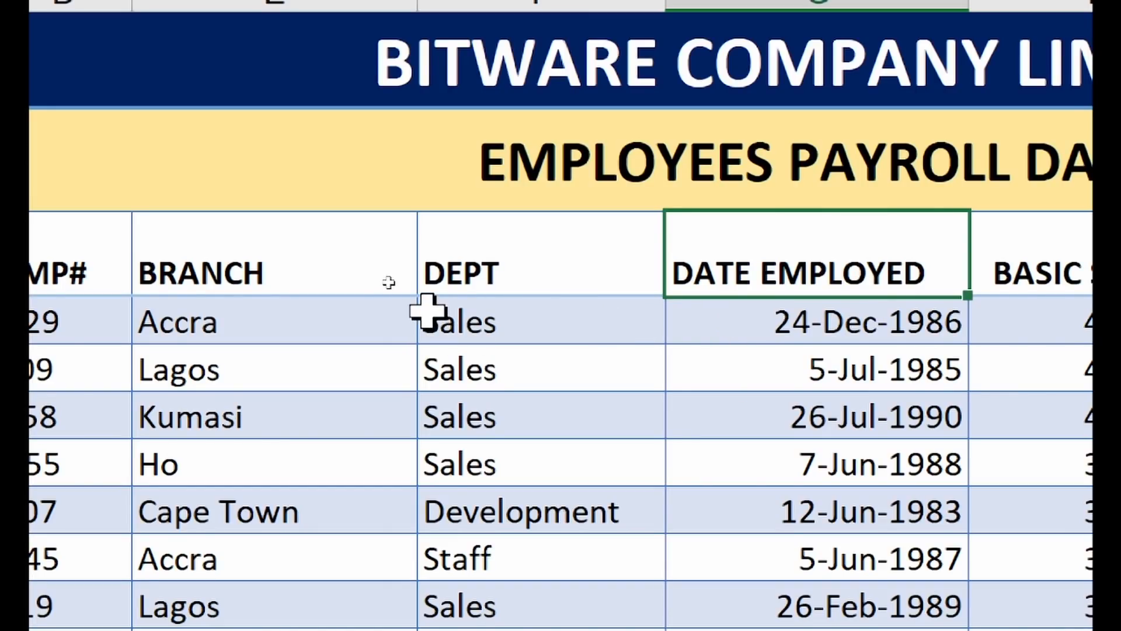
left_click(573, 370)
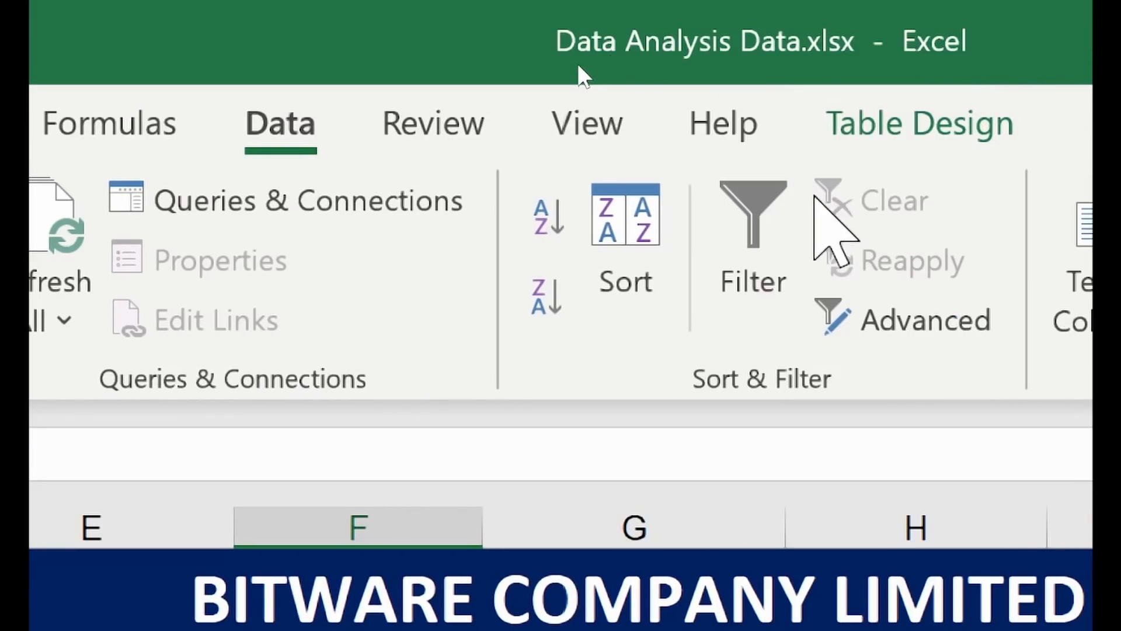
left_click(789, 228)
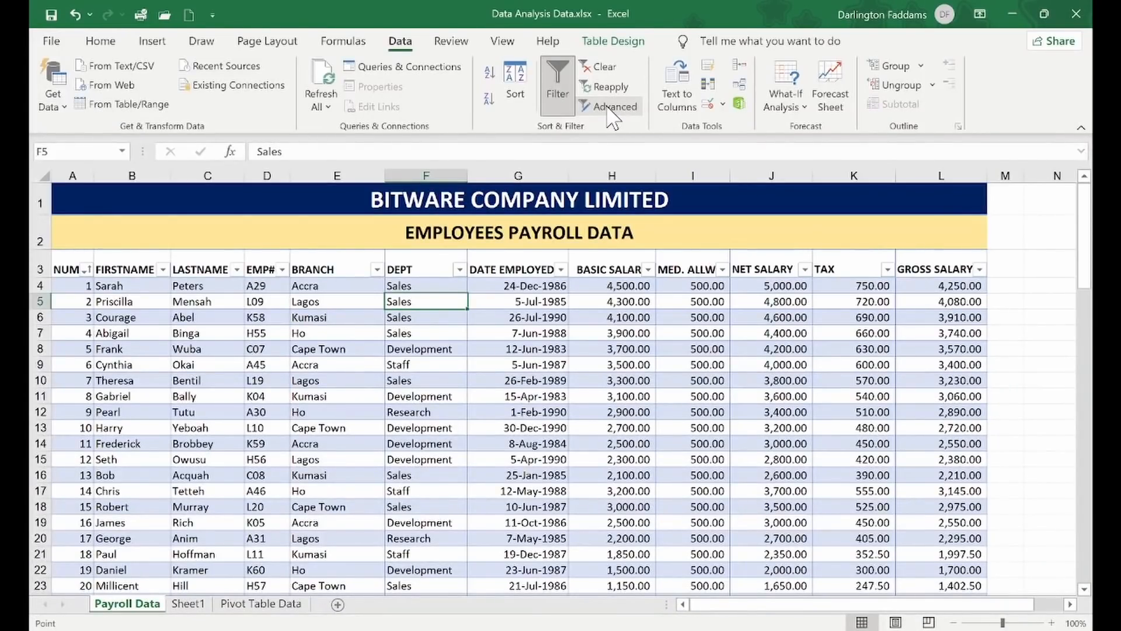
- View the Advanced Filter settings for the payroll table without applying them
left_click(610, 107)
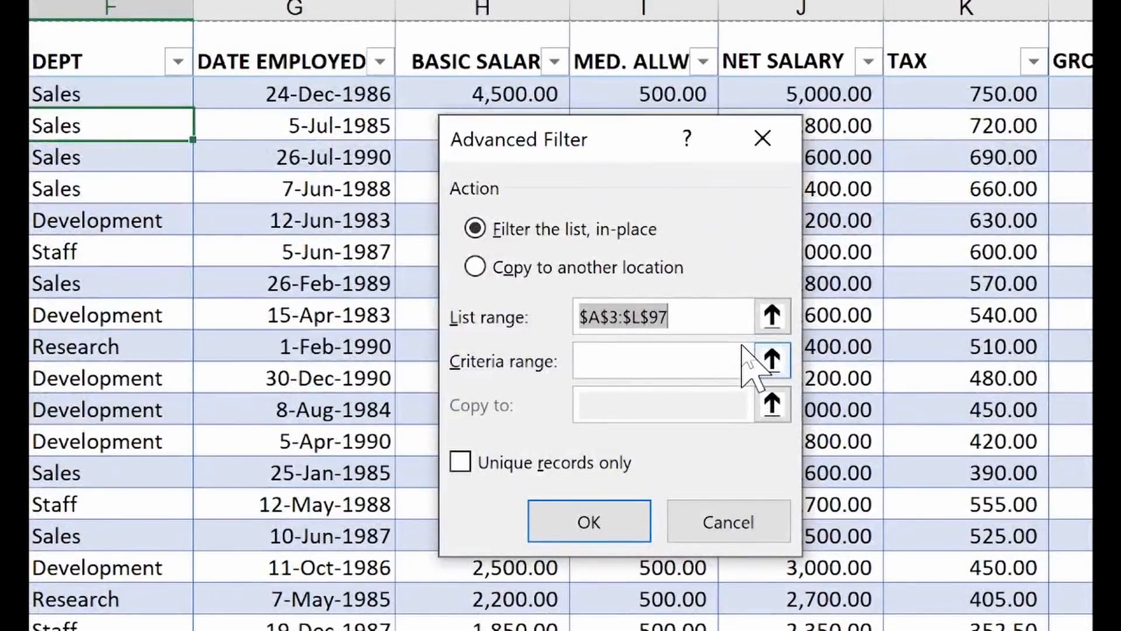
left_click(766, 520)
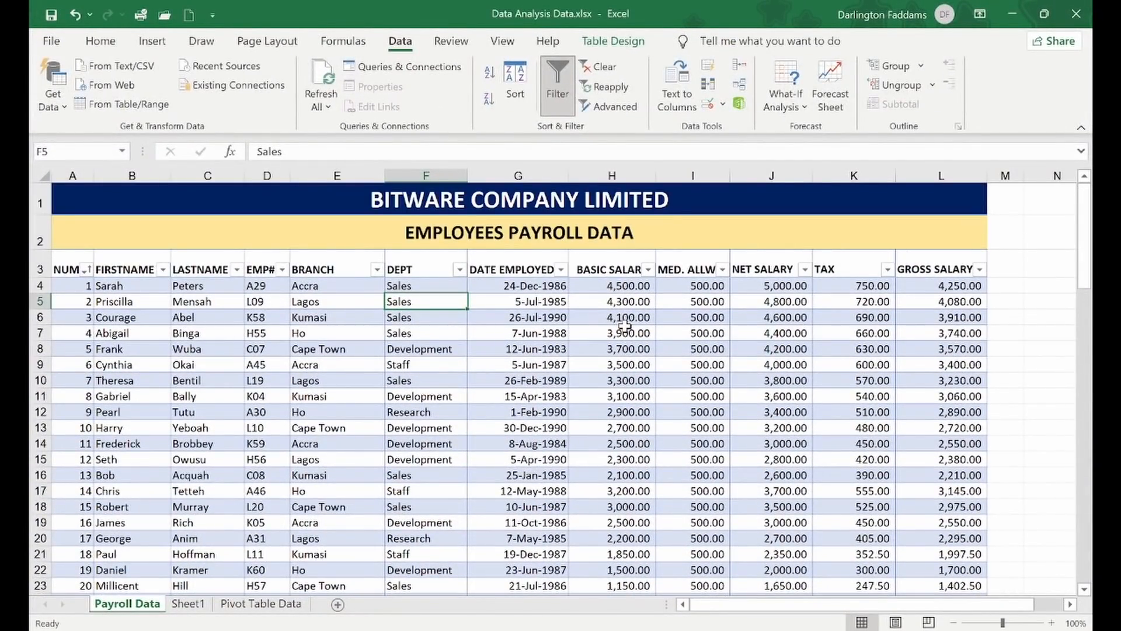
left_click(344, 364)
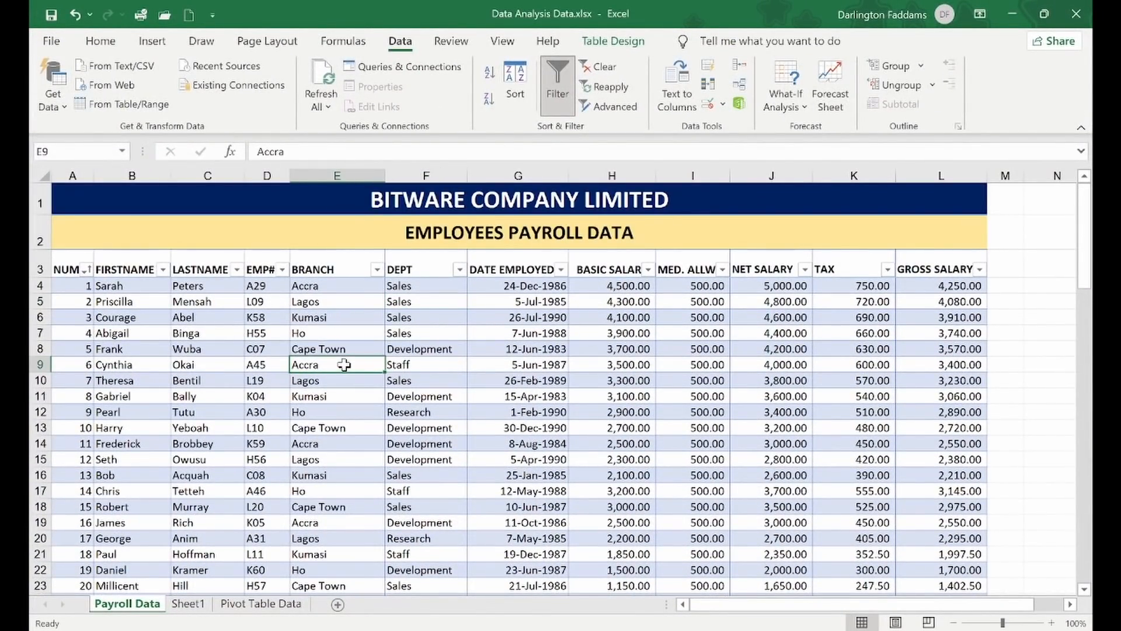
- Check the product data range on Sheet1 by selecting it whole, and return to the Payroll Data sheet
left_click(192, 605)
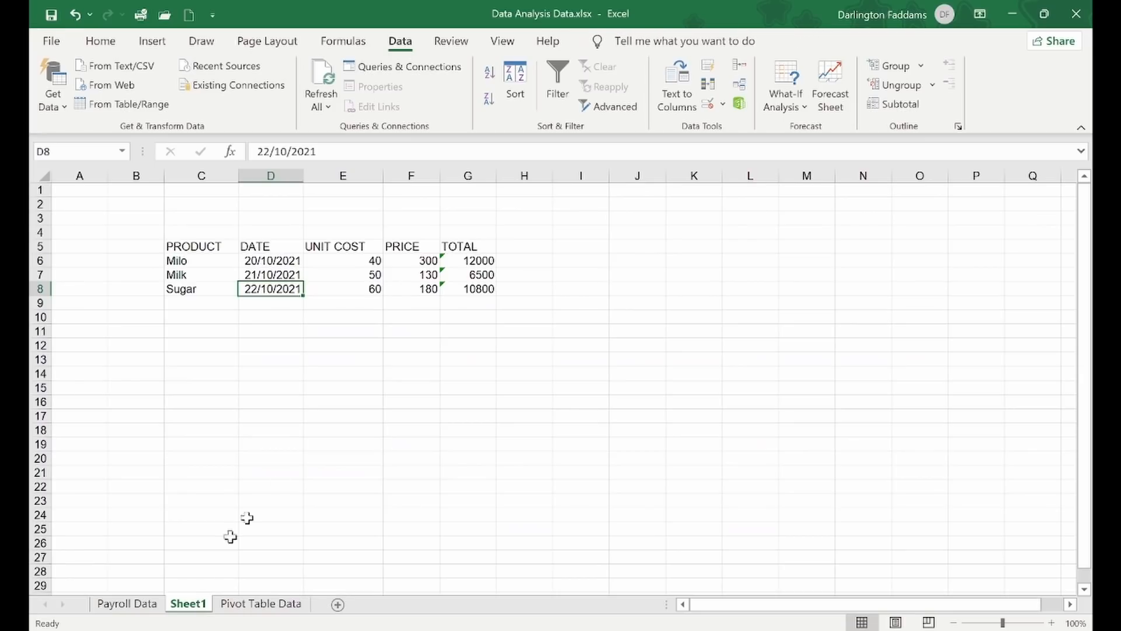
left_click(286, 274)
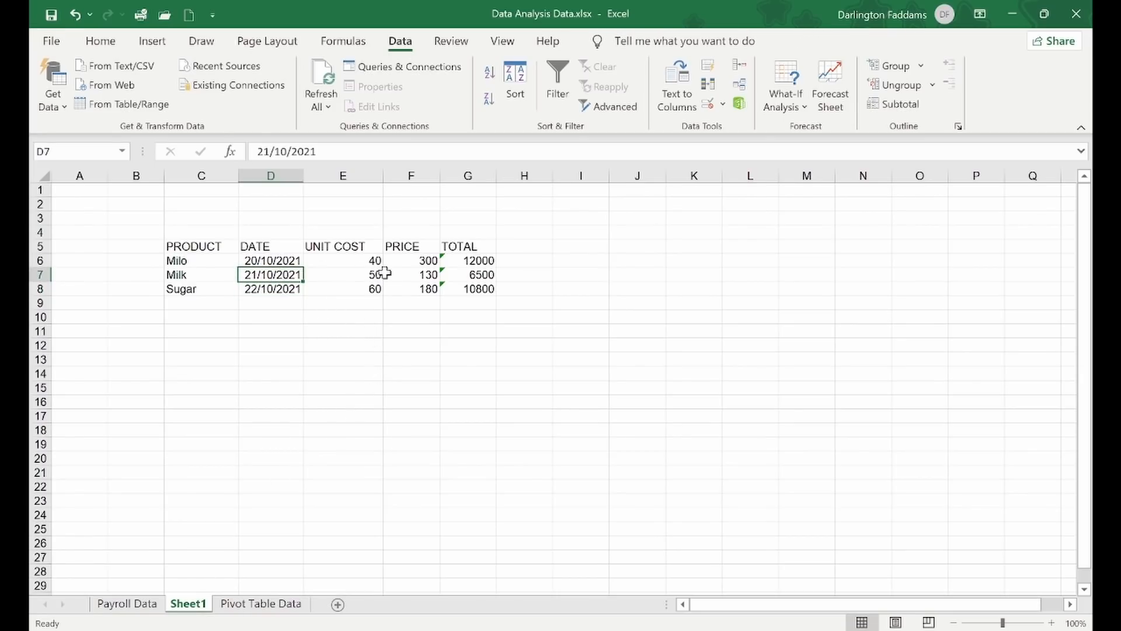
key("ctrl+a")
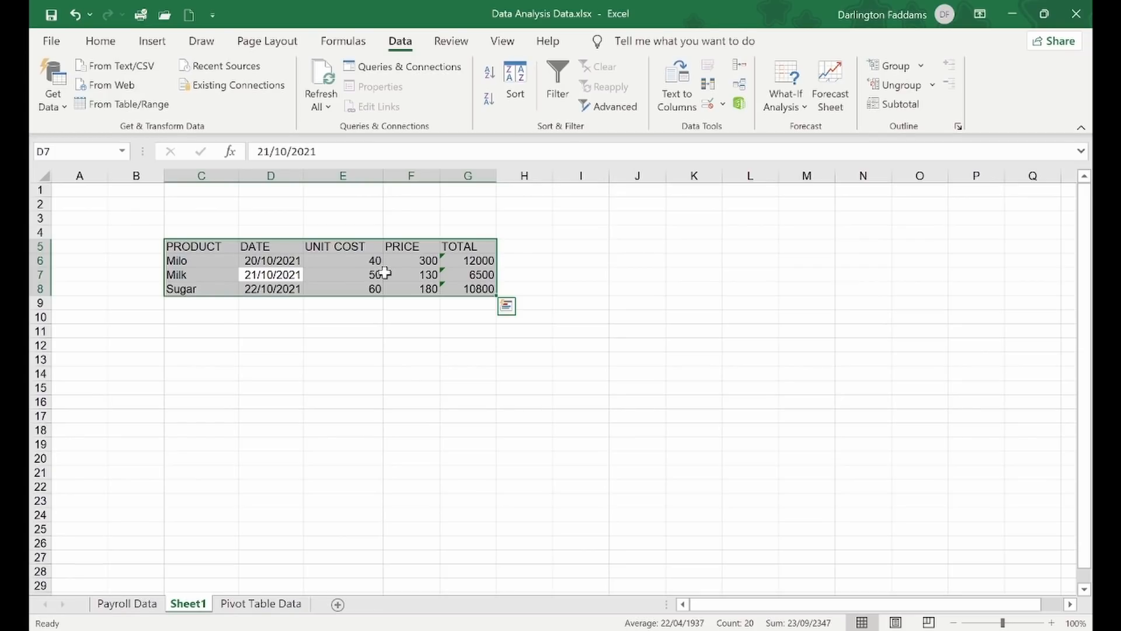
left_click(351, 348)
left_click(149, 607)
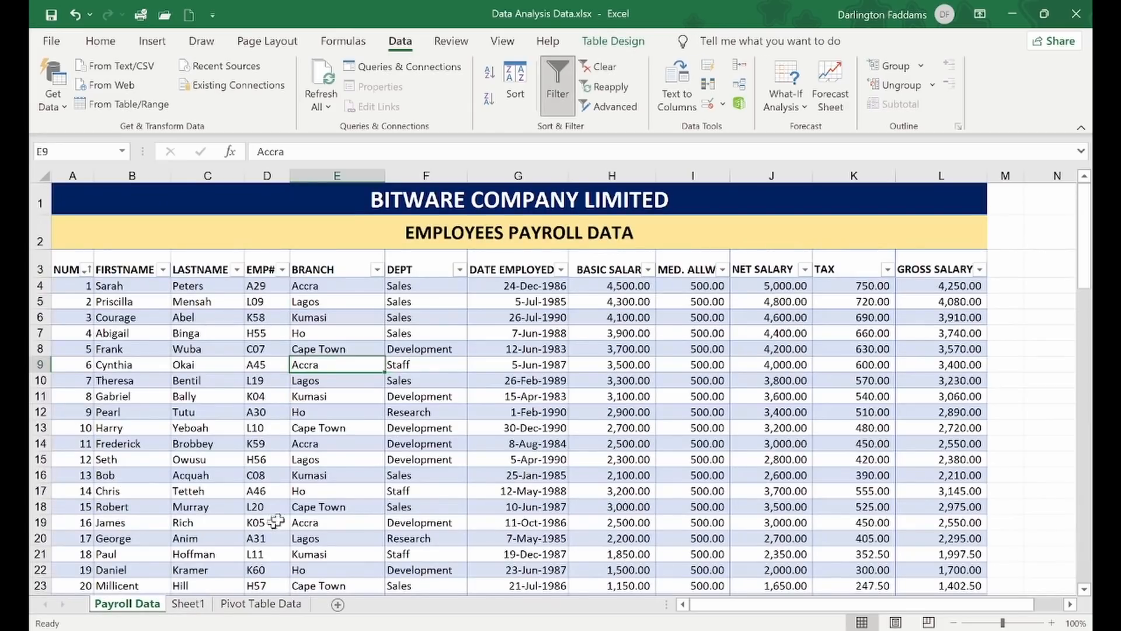
left_click(298, 475)
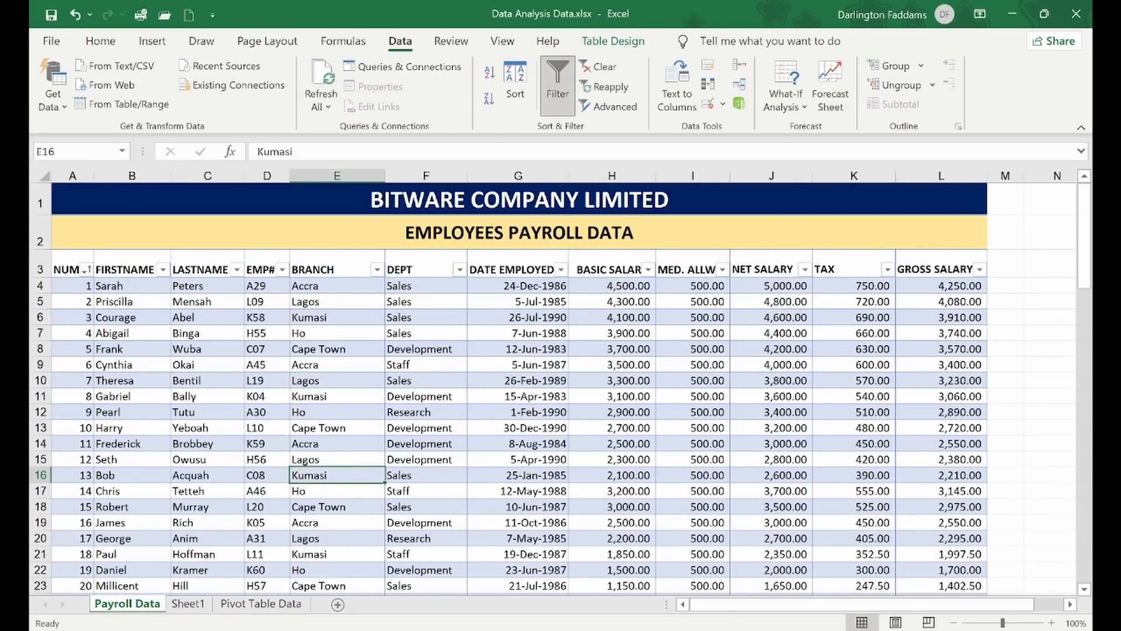
- Switch to the Data Analysis.txt notes in Notepad, highlight the Charts entry, and return to the Excel workbook
left_click(252, 629)
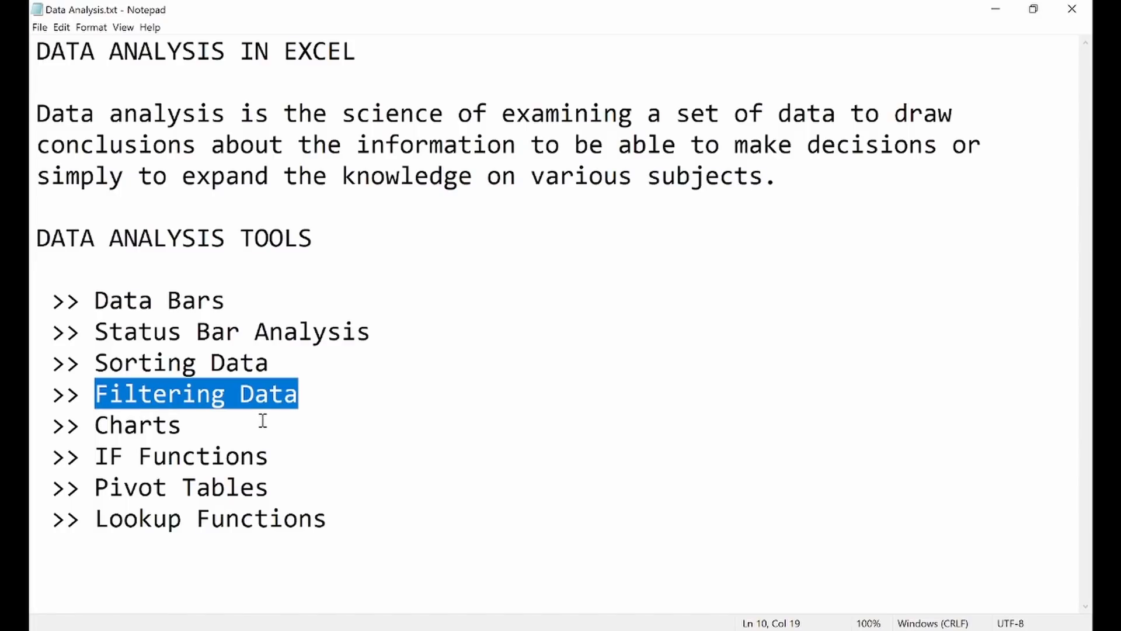
left_click_drag(198, 424, 93, 425)
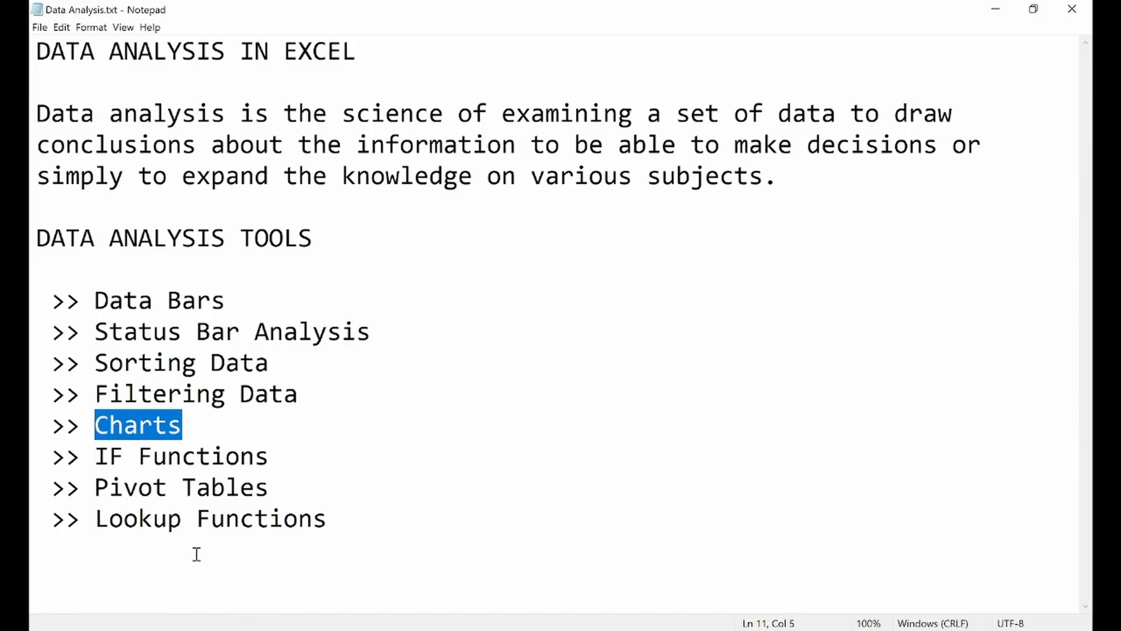
left_click(210, 629)
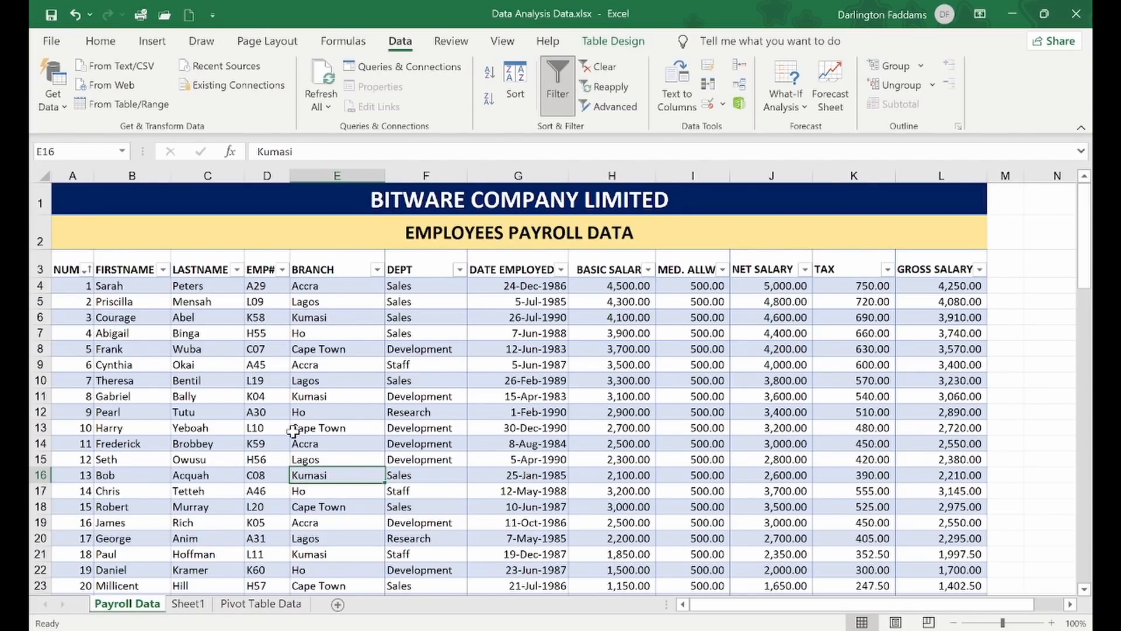
- Filter the DEPT column to show only Sales employees and look through the filtered records
left_click(460, 269)
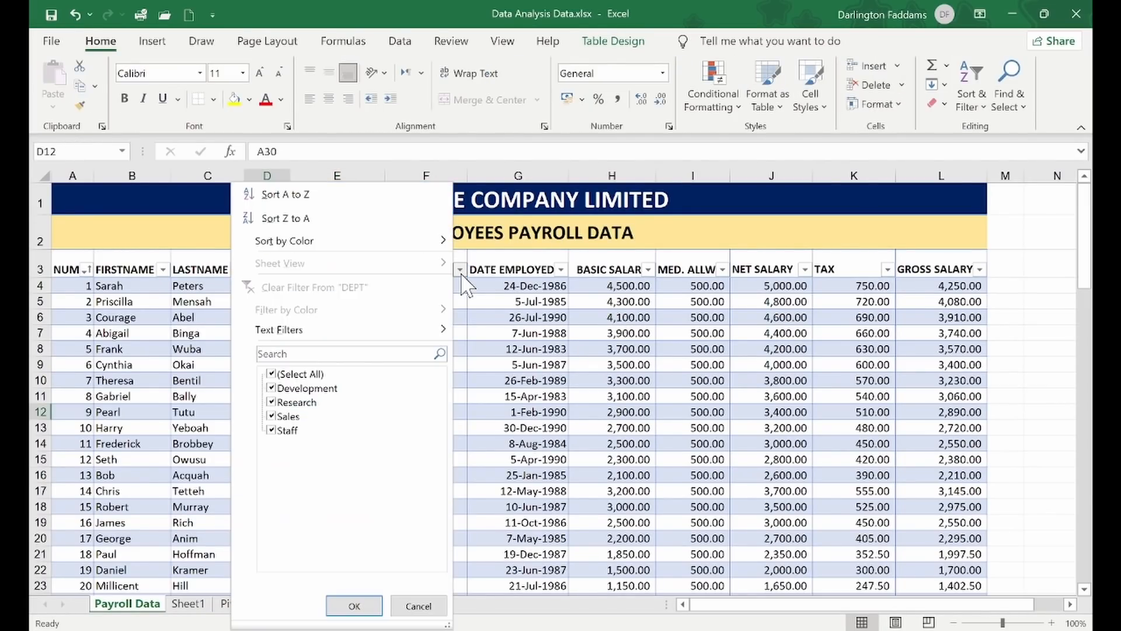
left_click(298, 374)
left_click(271, 415)
left_click(355, 606)
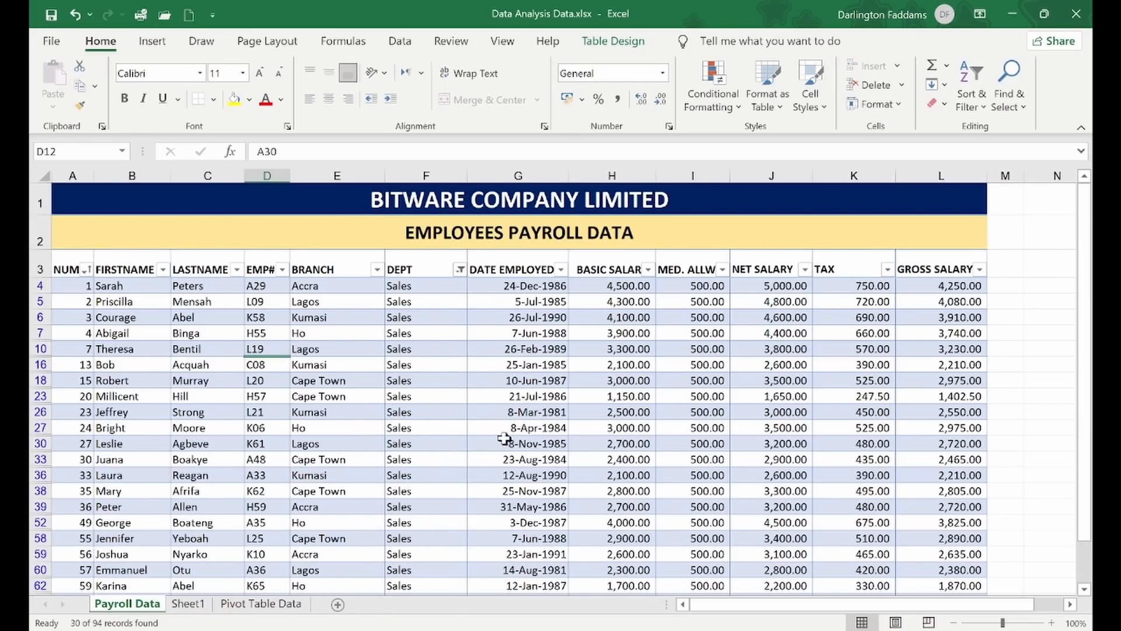
scroll(473, 402, "down", 2)
scroll(473, 402, "down", 2)
scroll(470, 401, "up", 5)
- Insert a 2-D clustered column chart from the FIRSTNAME, LASTNAME and GROSS SALARY columns of the filtered records
left_click(139, 261)
key("shift+Right")
key("ctrl+shift+Down")
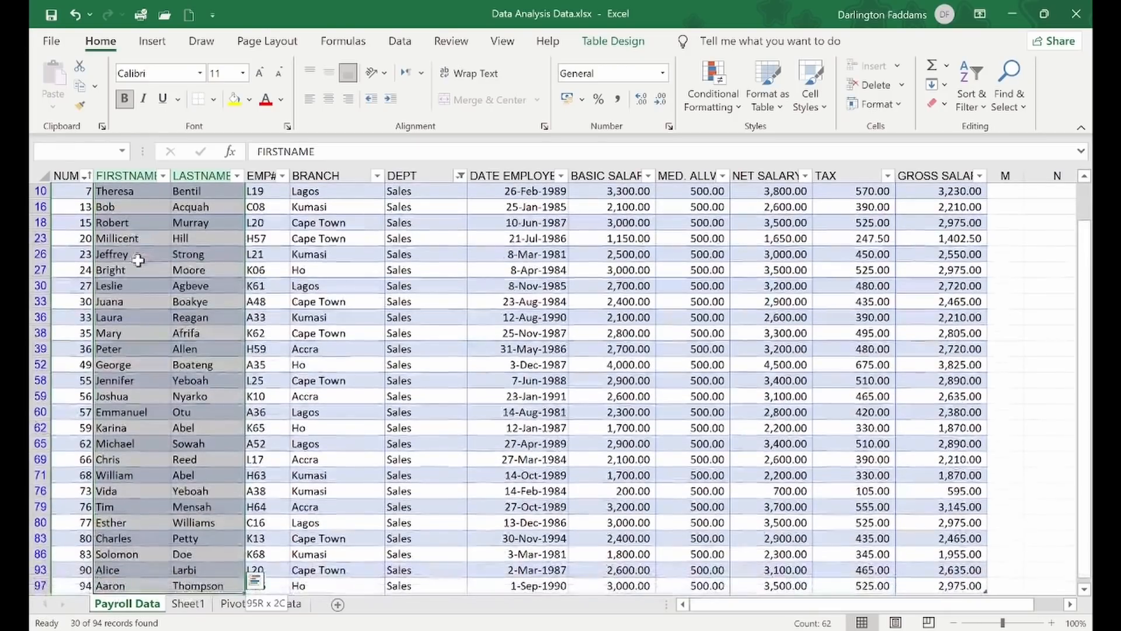
scroll(488, 288, "up", 5)
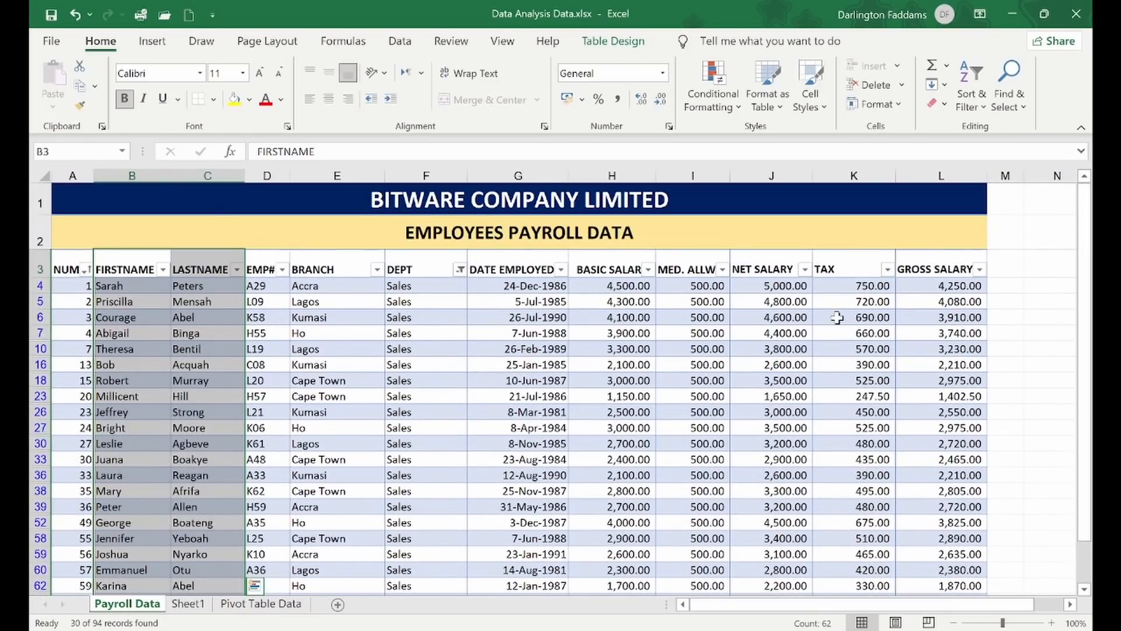
left_click(938, 263, "ctrl")
key("ctrl+shift+Down")
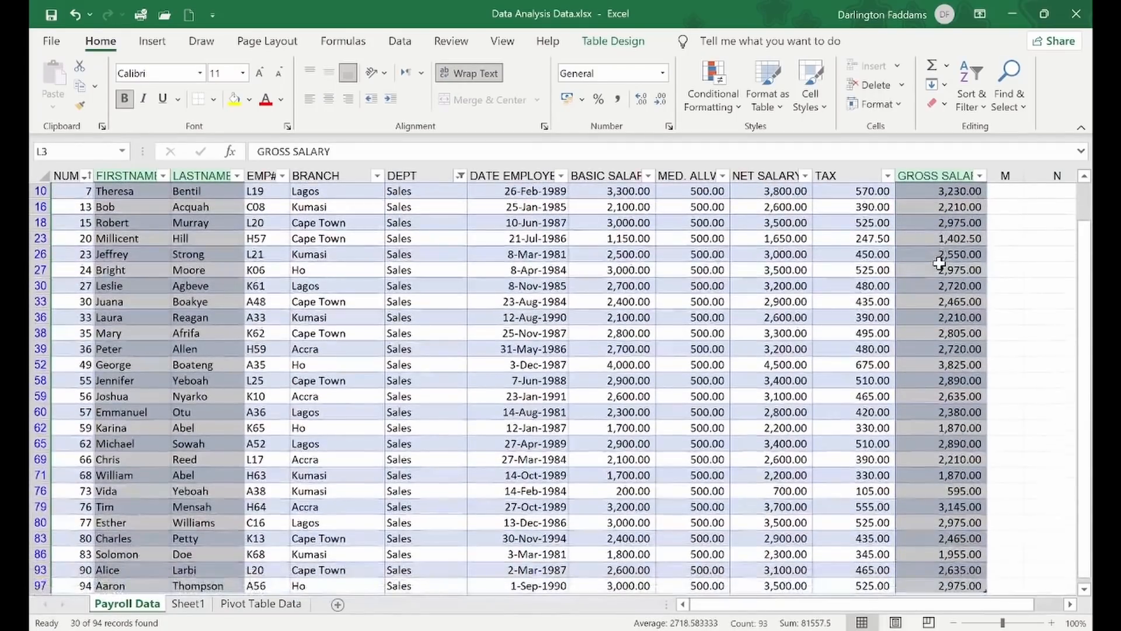
scroll(939, 263, "up", 5)
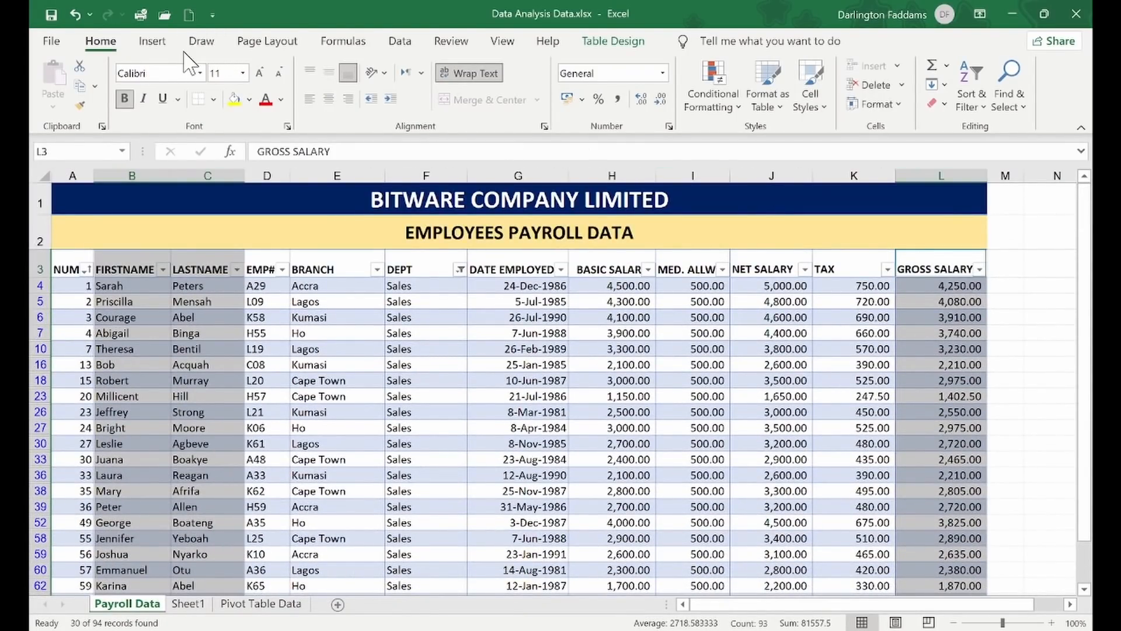
left_click(159, 45)
left_click(451, 66)
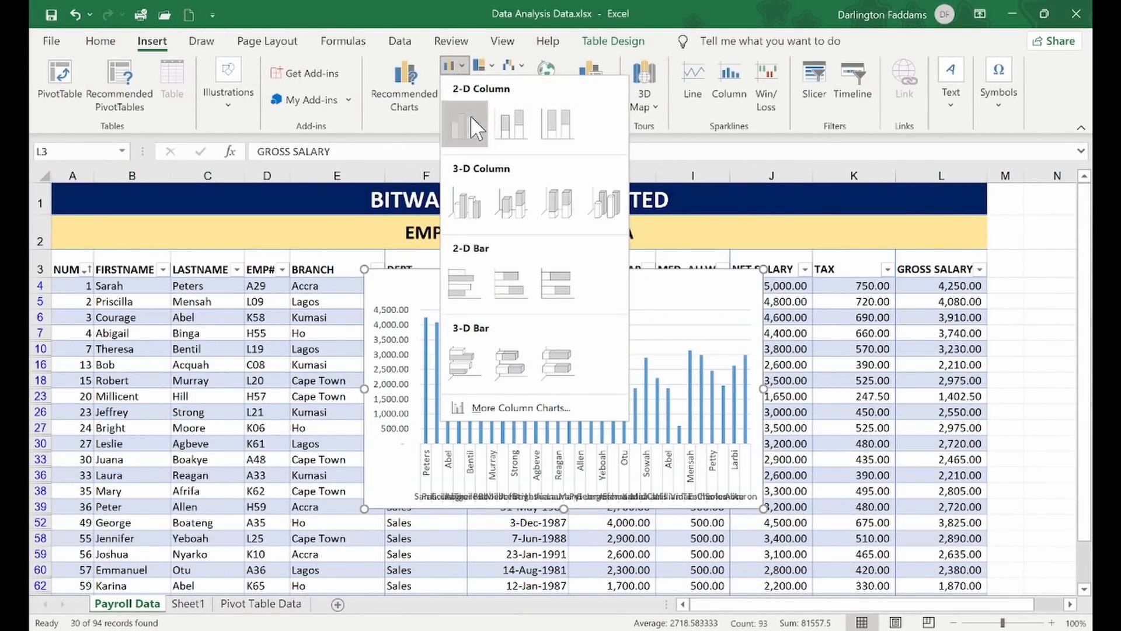
left_click(470, 115)
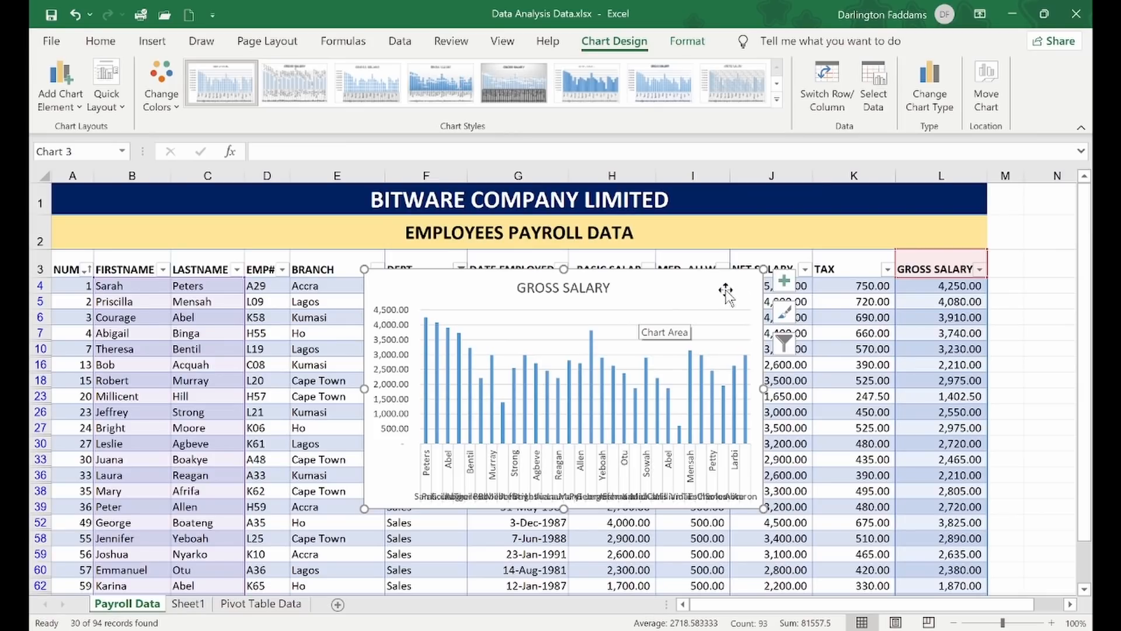
- Move the gross salary chart to a new sheet named Chart1 and inspect its lowest and highest columns
left_click(986, 88)
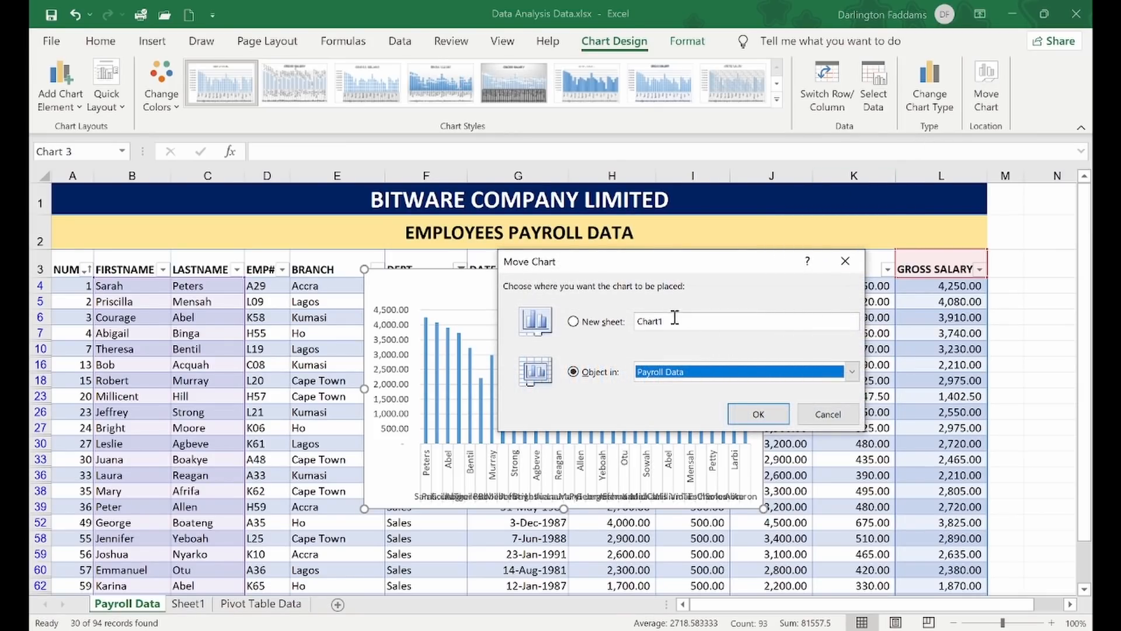
left_click(611, 323)
left_click(762, 416)
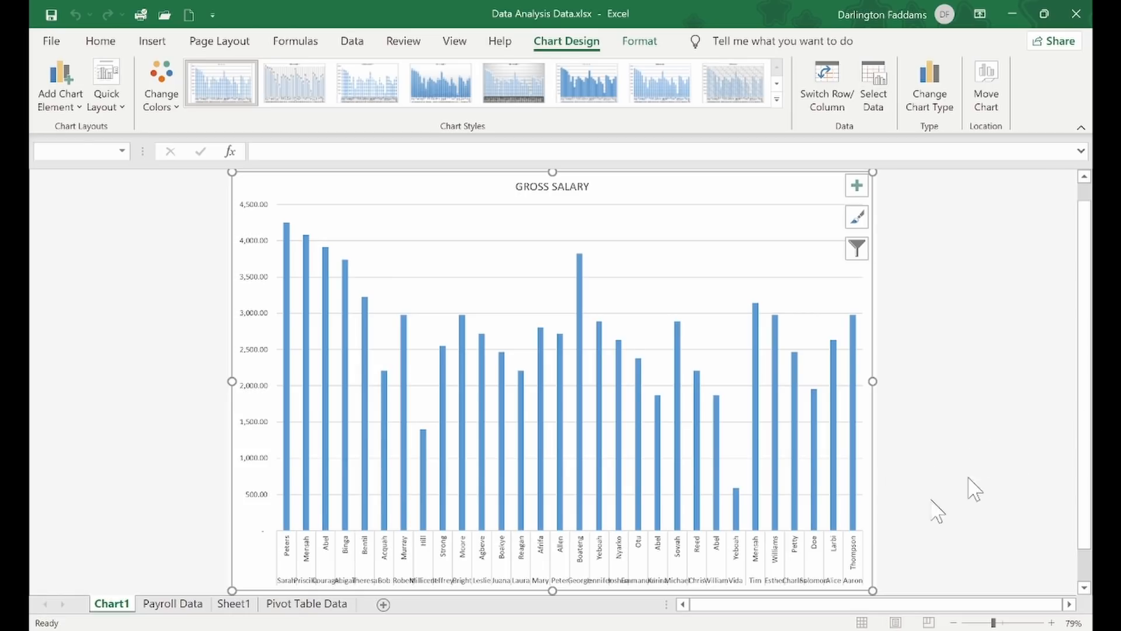
mouse_move(740, 495)
mouse_move(286, 229)
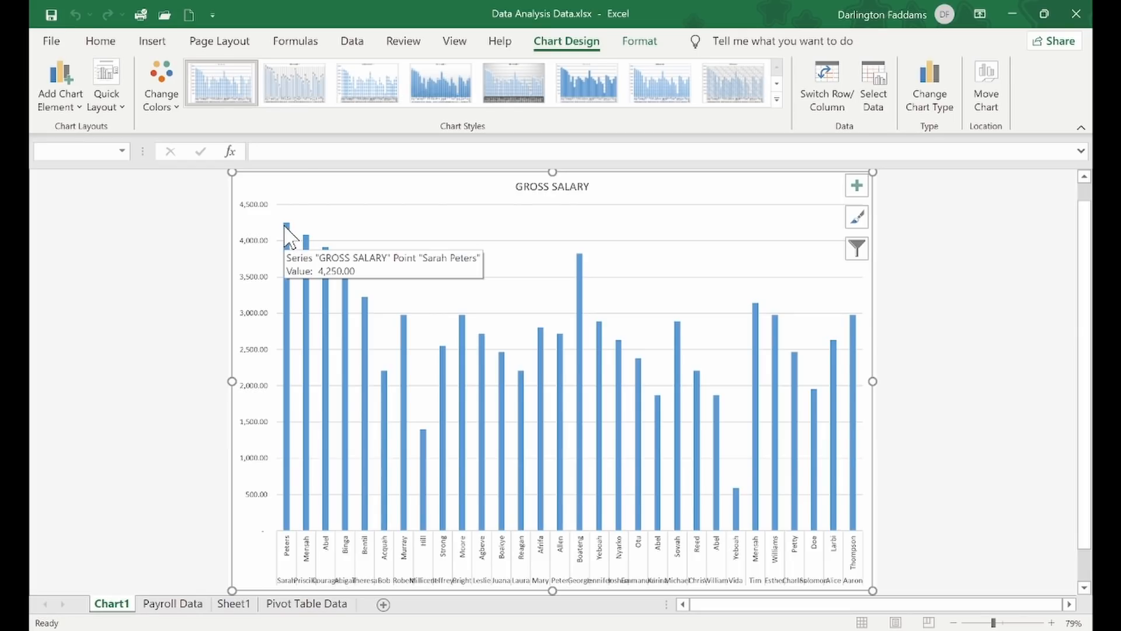
- Return to the Payroll Data sheet and clear the filter from the DEPT column
left_click(175, 606)
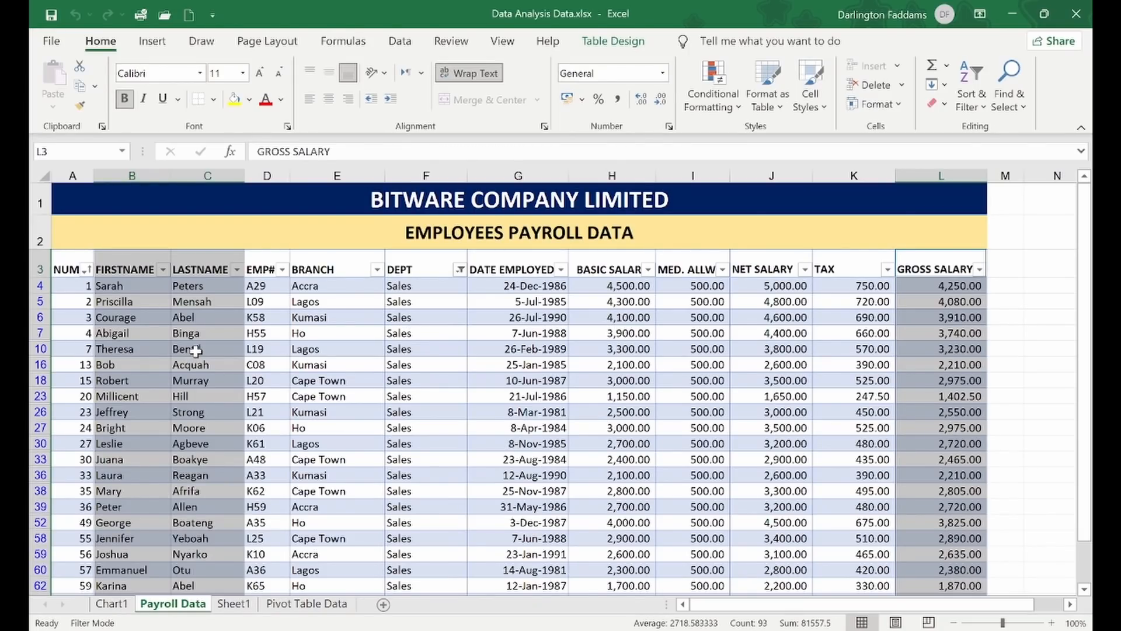
left_click(559, 331)
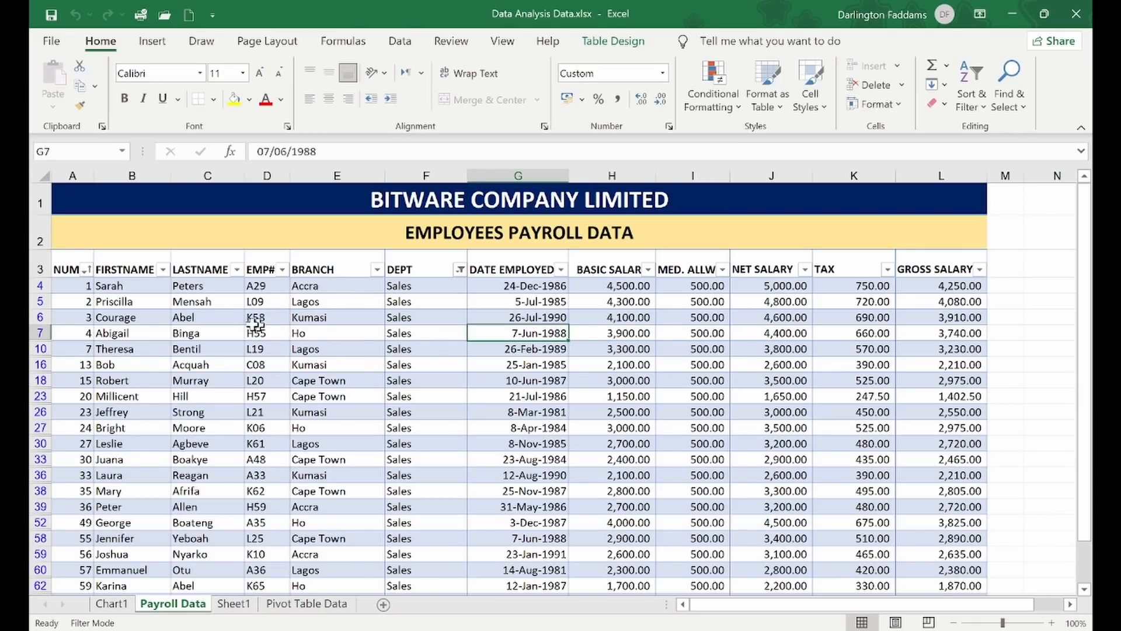
left_click(461, 271)
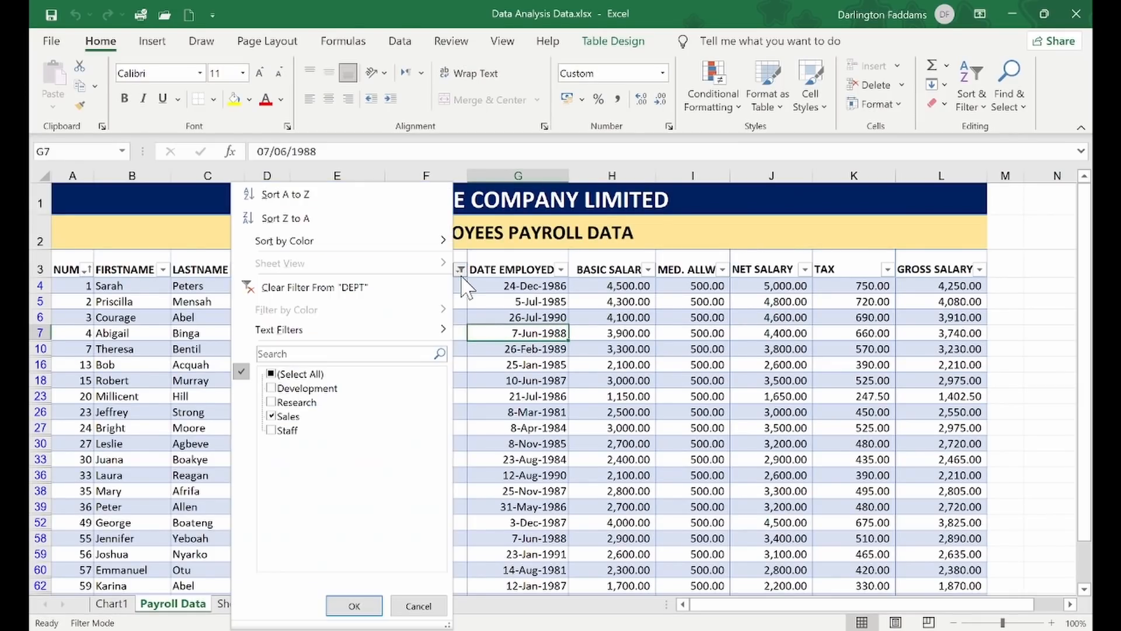
left_click(420, 287)
left_click(362, 347)
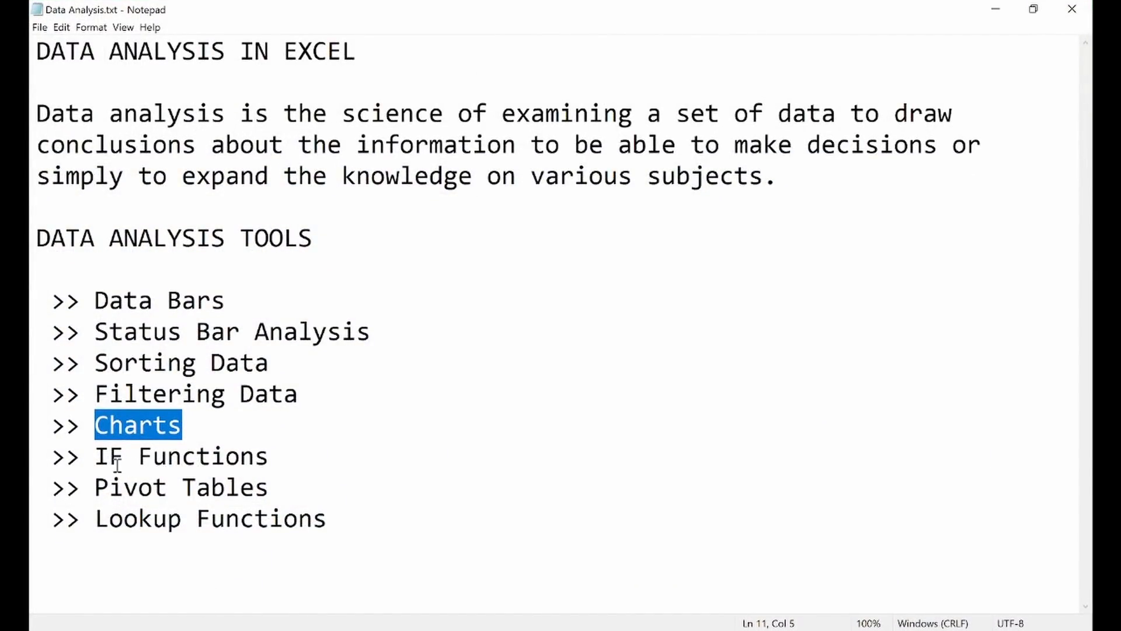
- Highlight the IF Functions entry in the Notepad list of data analysis tools
mouse_move(110, 460)
left_mouse_down()
mouse_move(267, 464)
mouse_move(158, 488)
mouse_move(110, 458)
left_mouse_up()
left_click(269, 465)
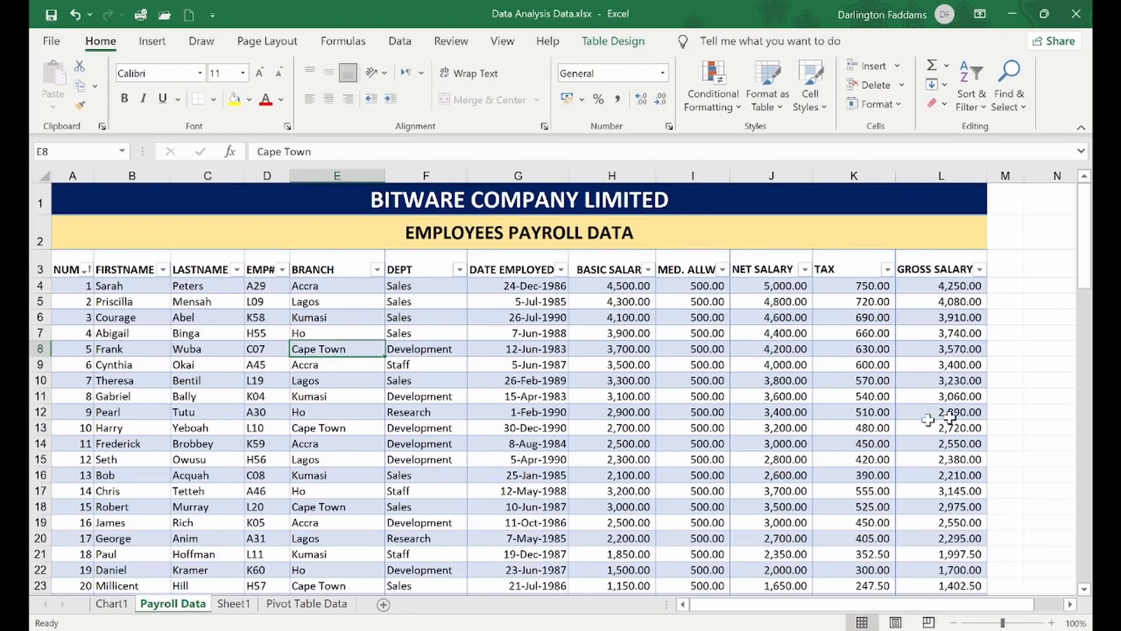
- Add a WORK TYPE column header in cell M3 beside GROSS SALARY and widen column M to fit it
scroll(826, 267, "right", 3)
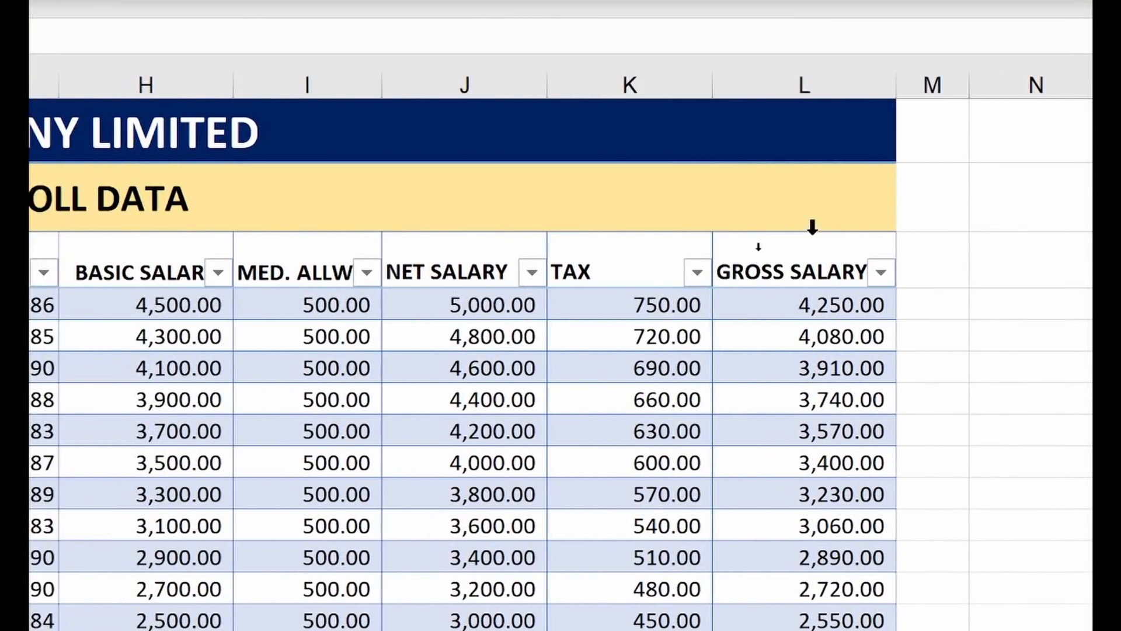
left_click(963, 268)
left_click(984, 273)
left_click(949, 265)
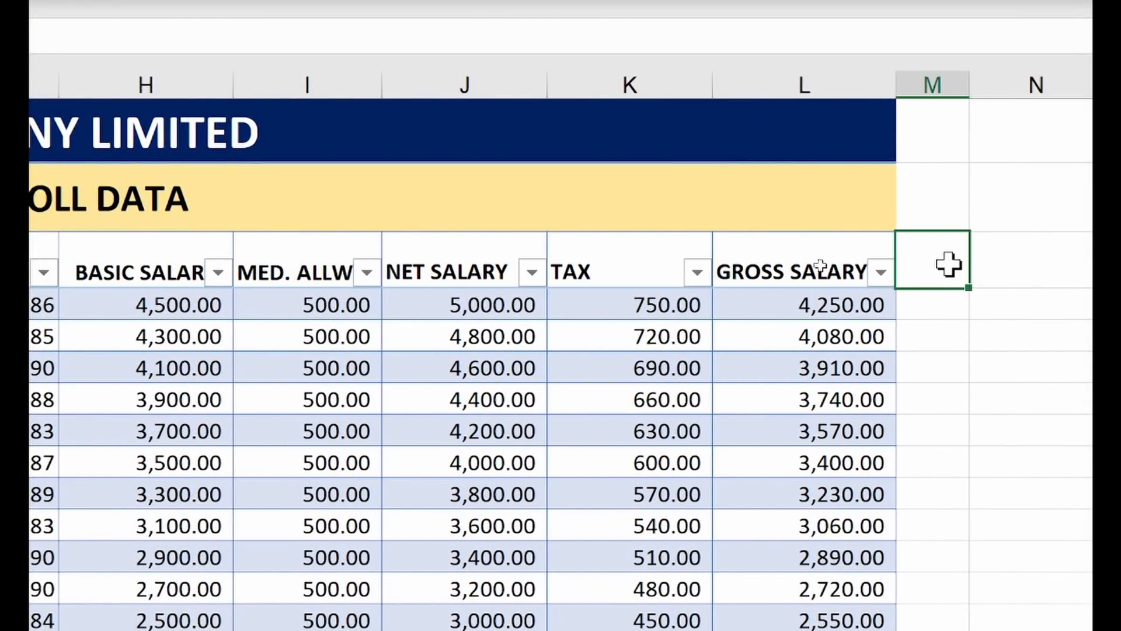
double_click(949, 265)
type("WORK TYPE")
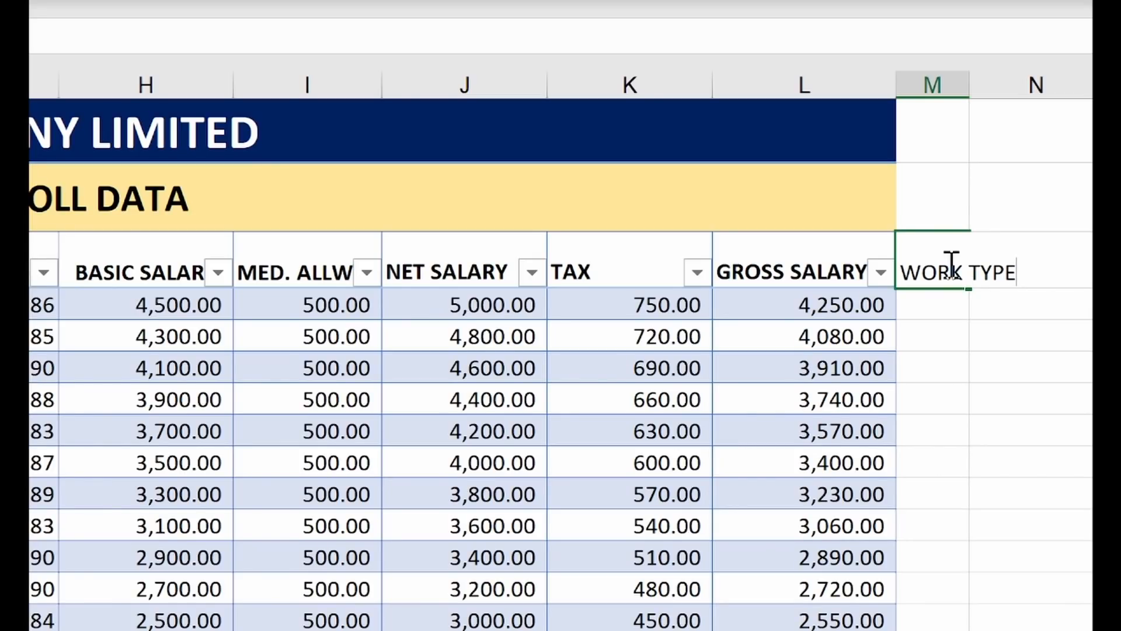
key("Return")
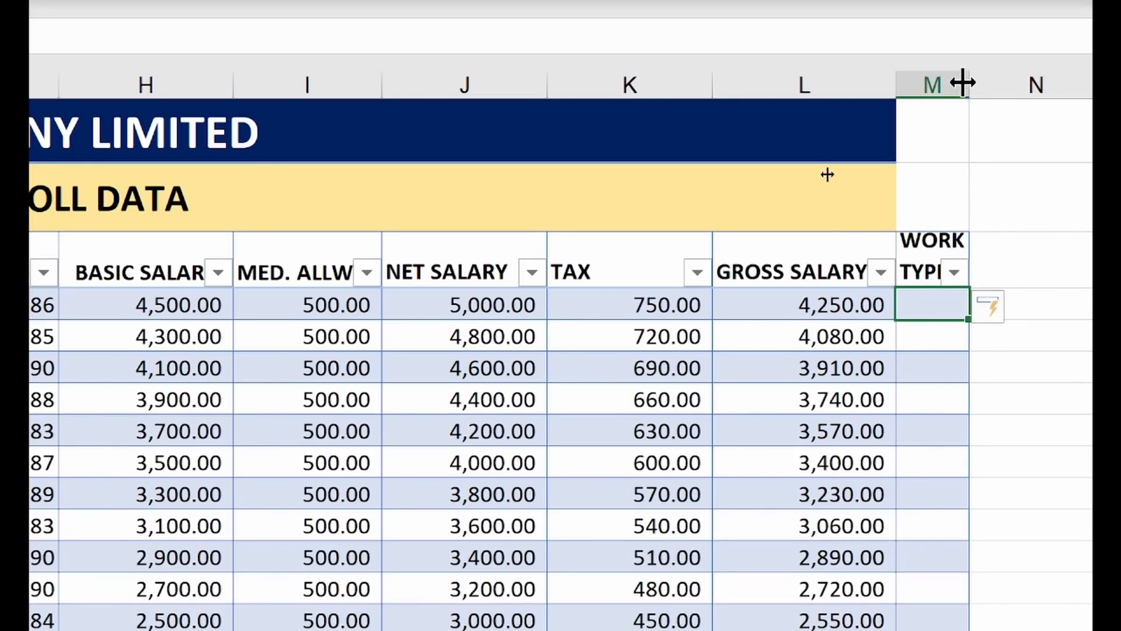
left_click_drag(964, 83, 1053, 85)
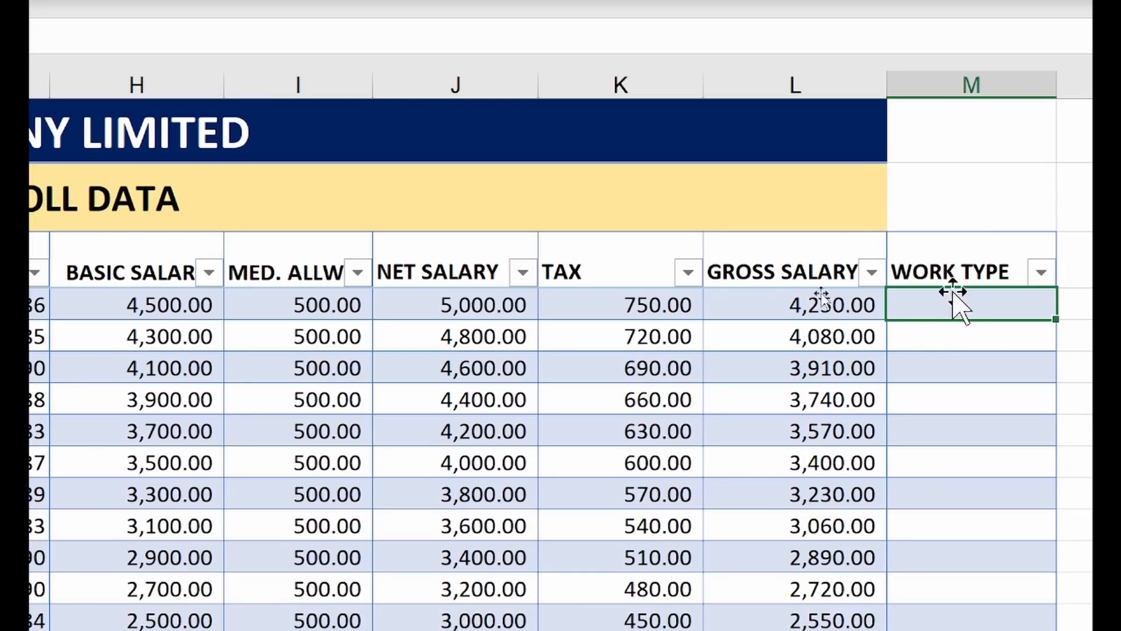
- Fill the WORK TYPE column from M4 with an IF formula returning "FULL TIME" when BASIC SALARY exceeds 3000, otherwise "PART TIME"
type("=")
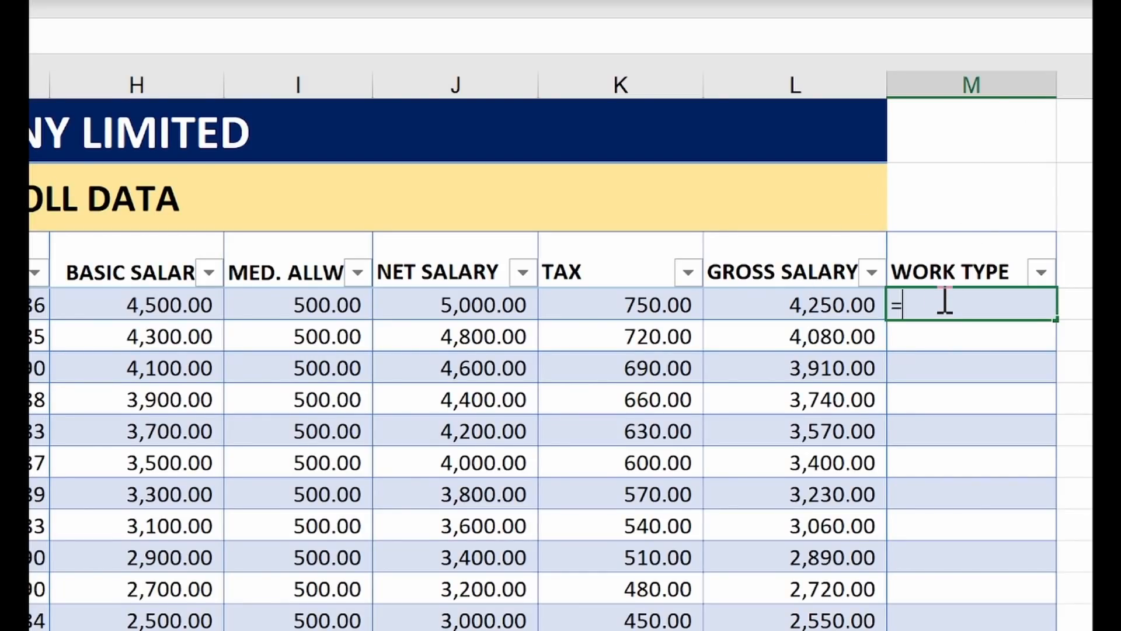
type("IF(")
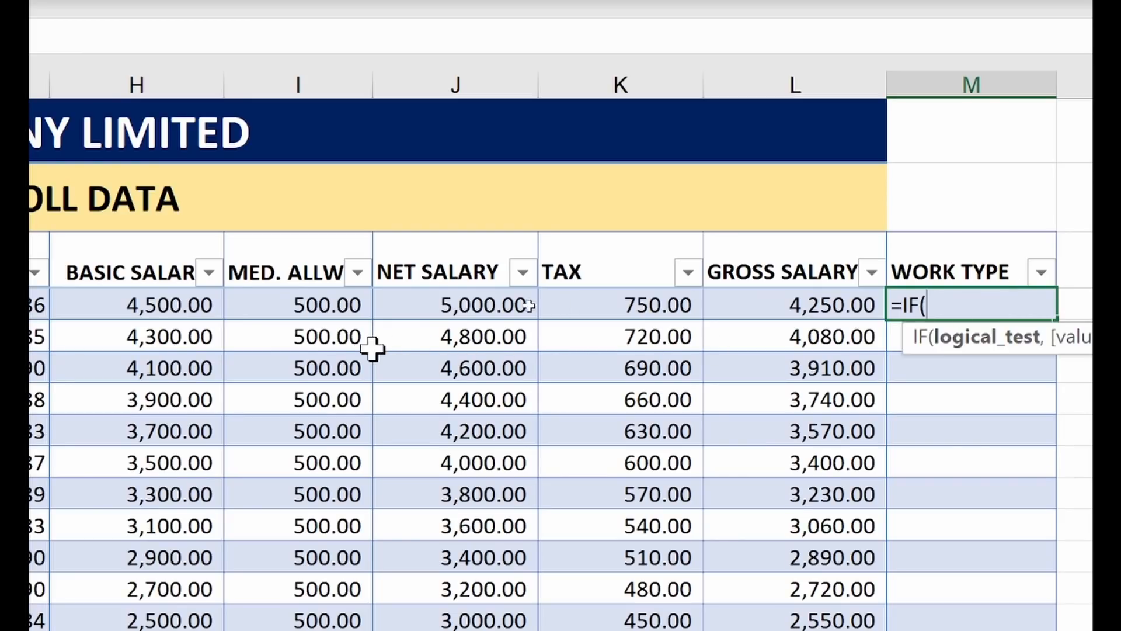
left_click(177, 310)
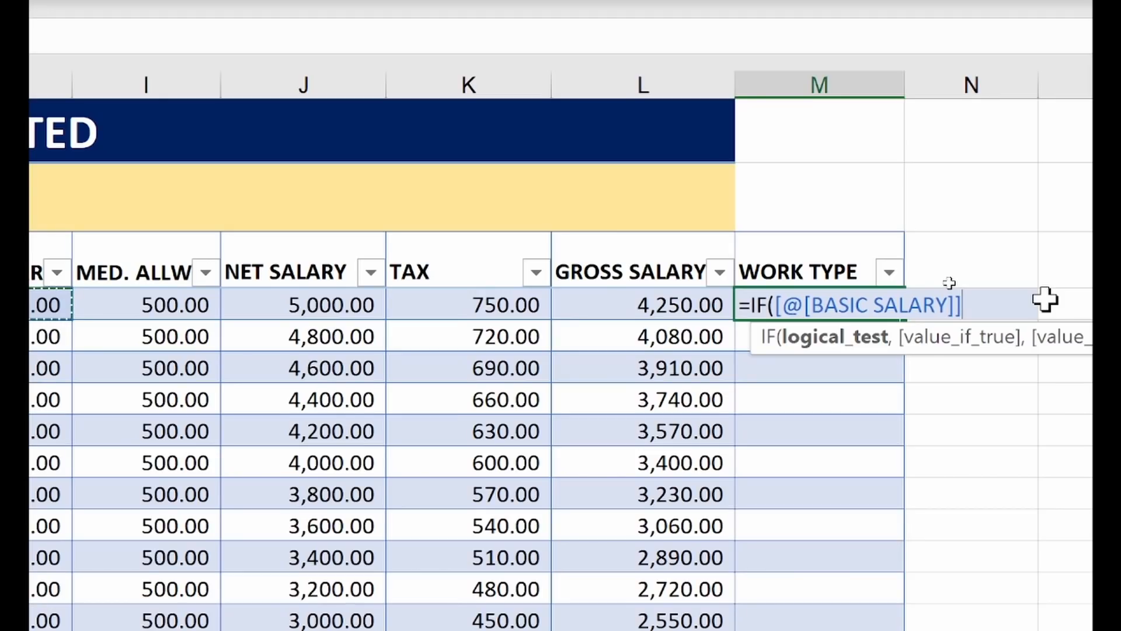
type(">3000,")
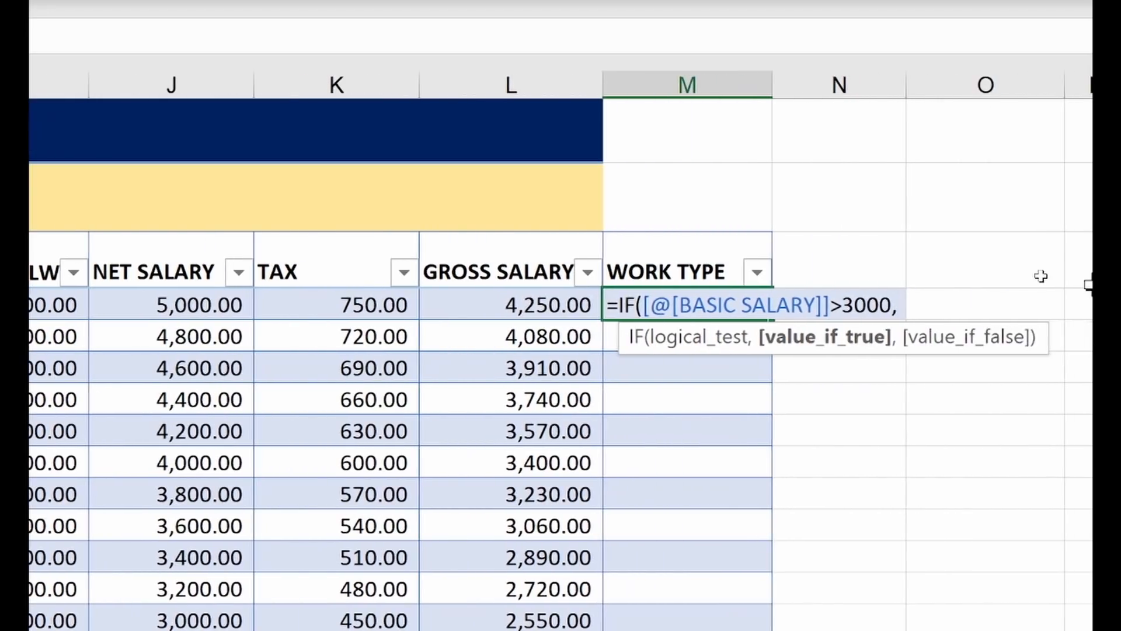
type("\"")
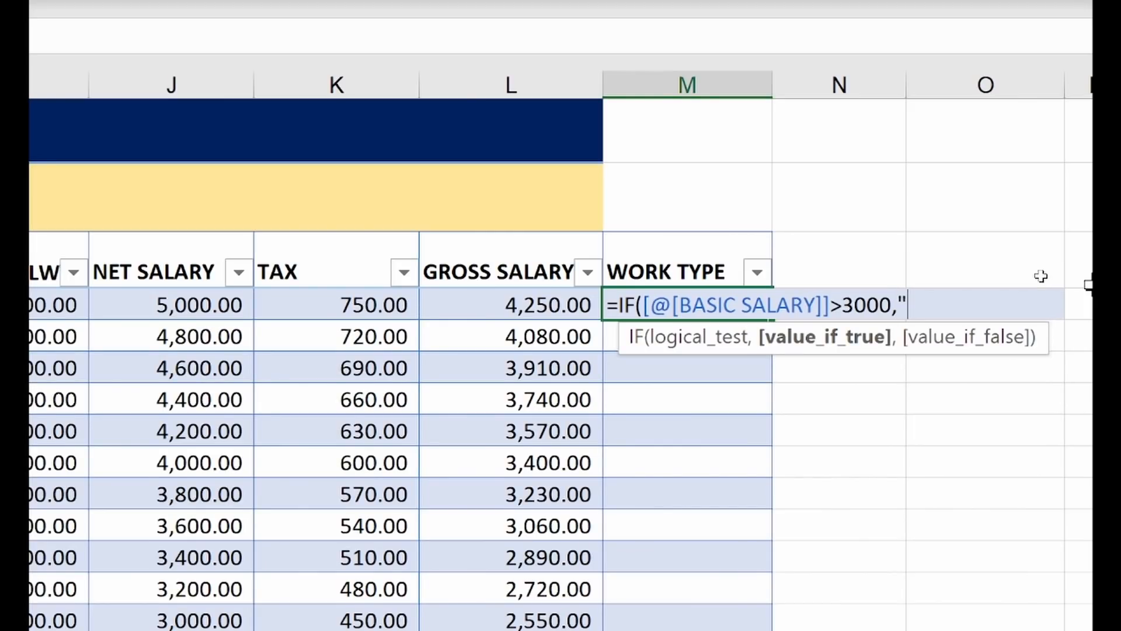
type("FULL TIME")
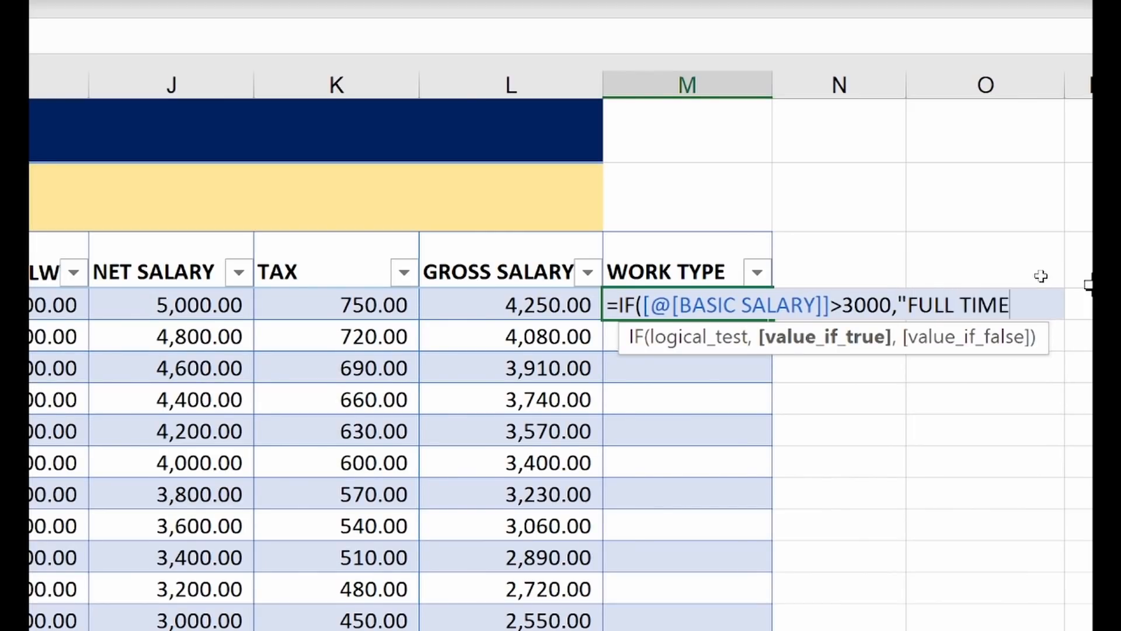
type("\",\"PART")
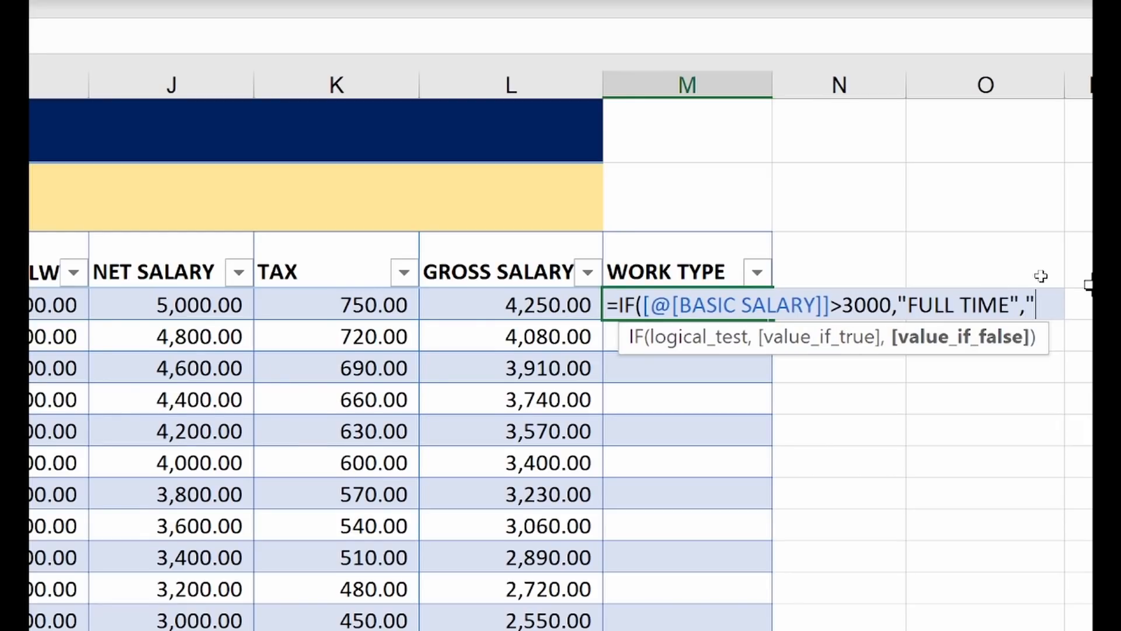
type(" TIME\")")
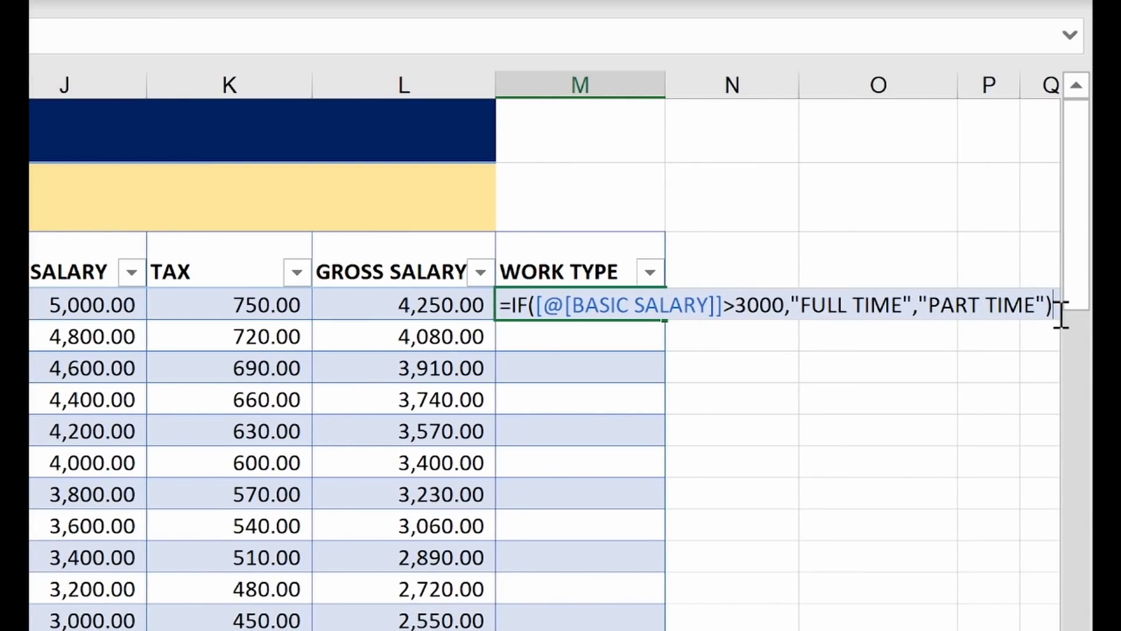
key("ctrl+Return")
key("Return")
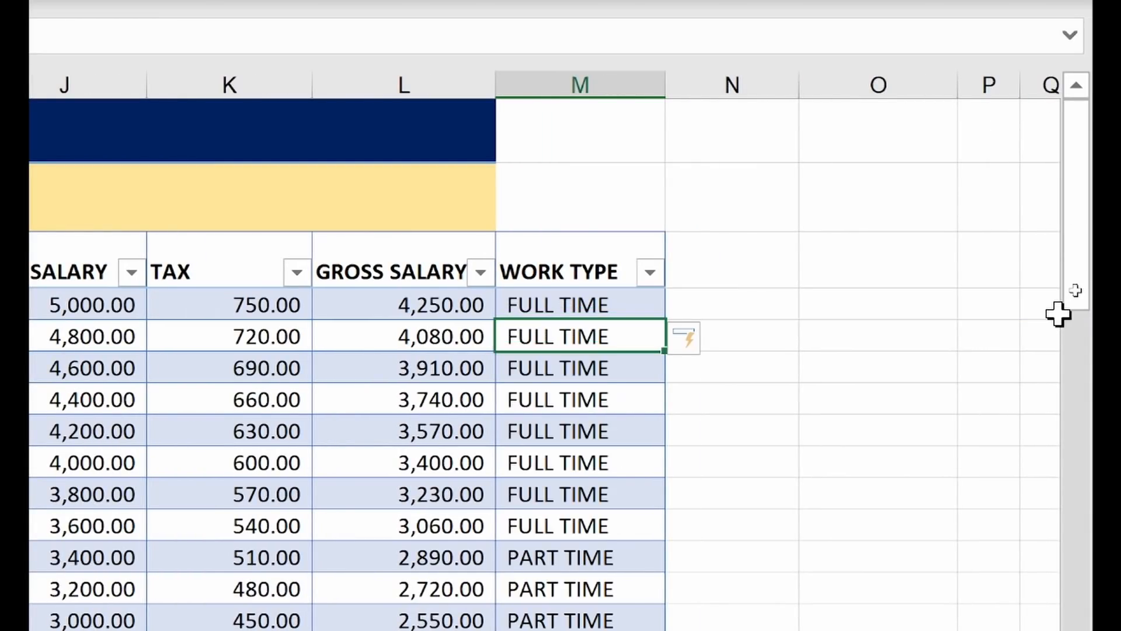
- Look over the work type results and filter the WORK TYPE column to show only PART TIME employees
scroll(748, 561, "down", 2)
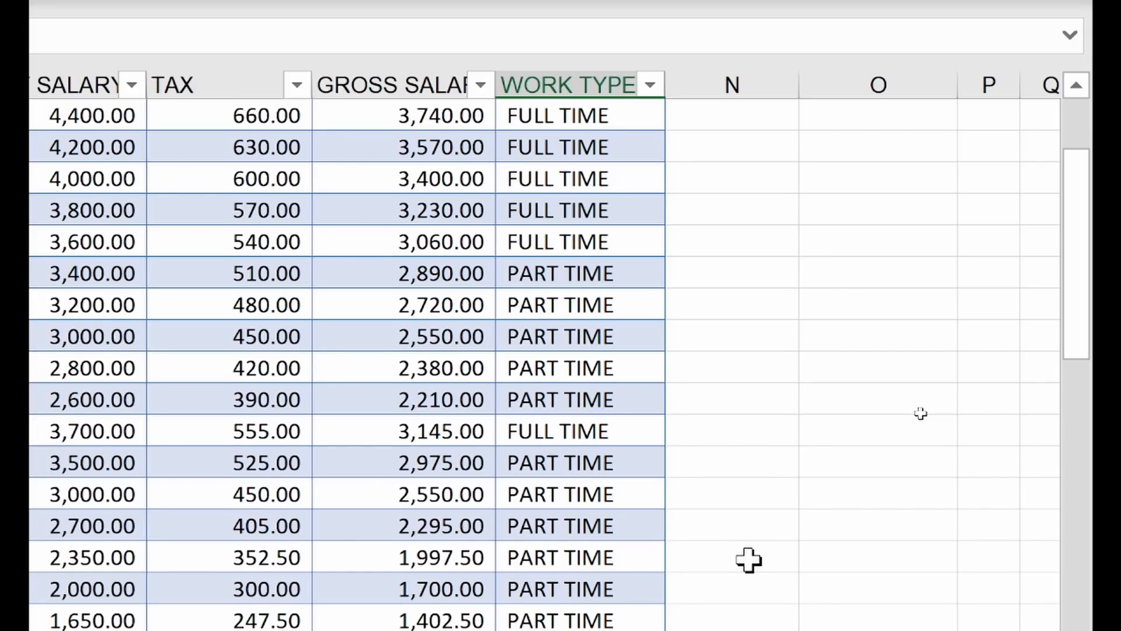
left_click(601, 281)
scroll(627, 412, "up", 3)
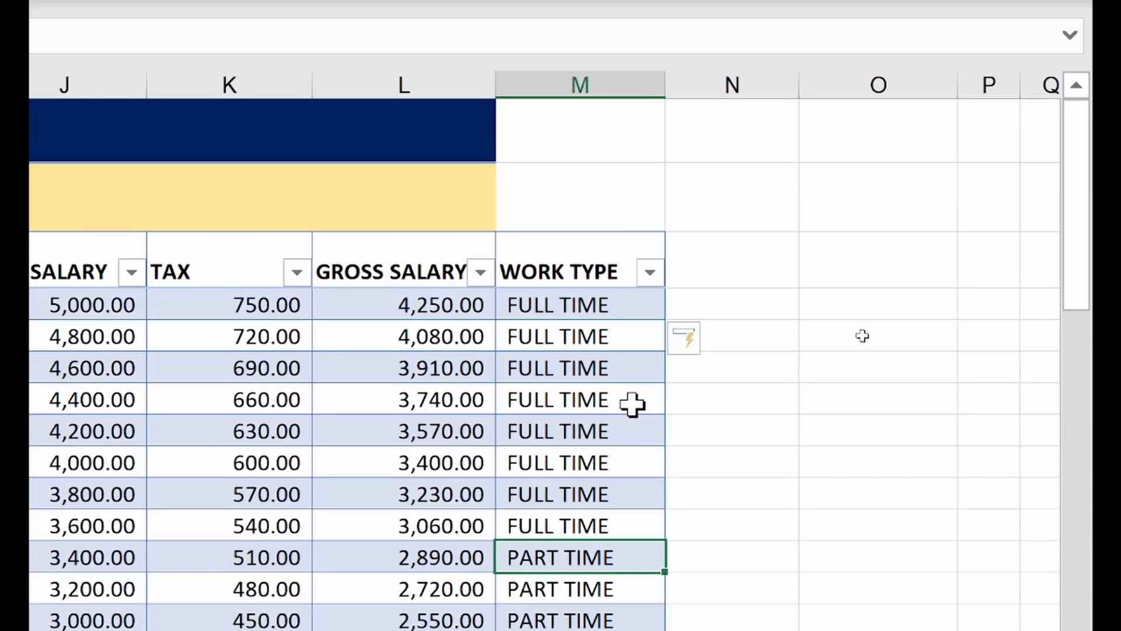
left_click(649, 272)
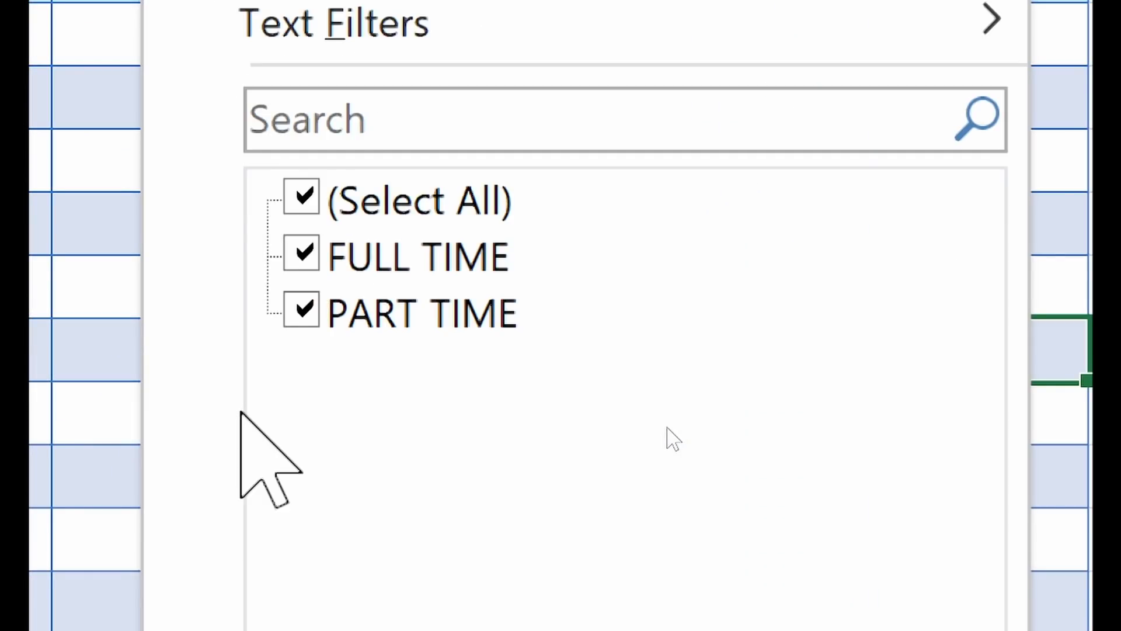
left_click(301, 198)
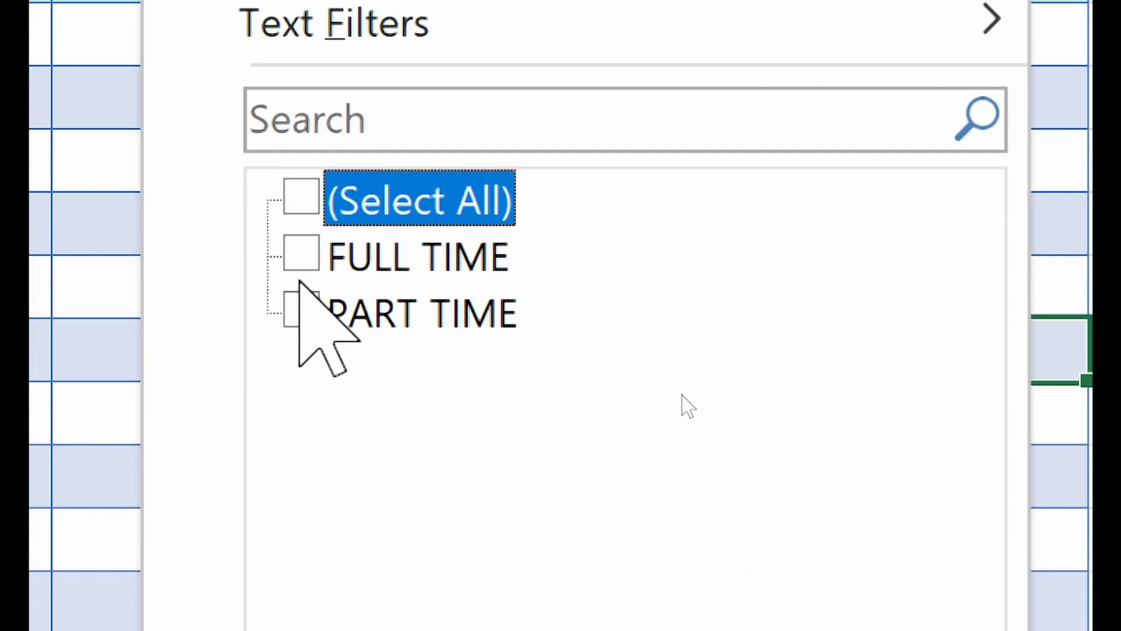
left_click(303, 309)
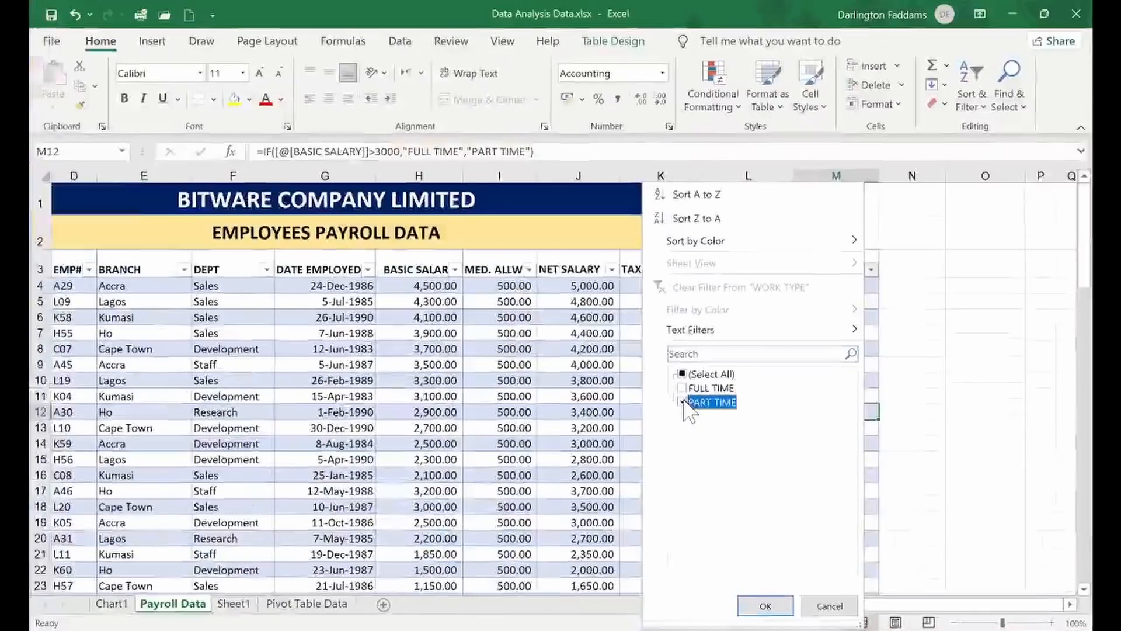
left_click(765, 608)
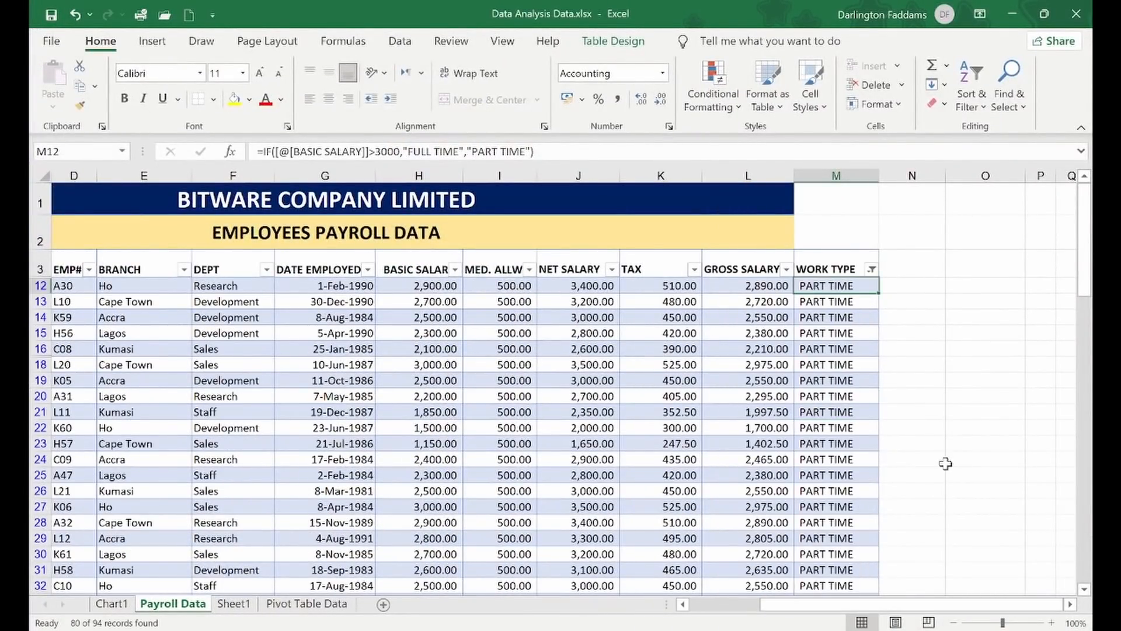
- Select all filtered PART TIME cells to check their count, and clear the selection
scroll(945, 464, "down", 5)
scroll(945, 463, "up", 3)
key("ctrl+shift+Down")
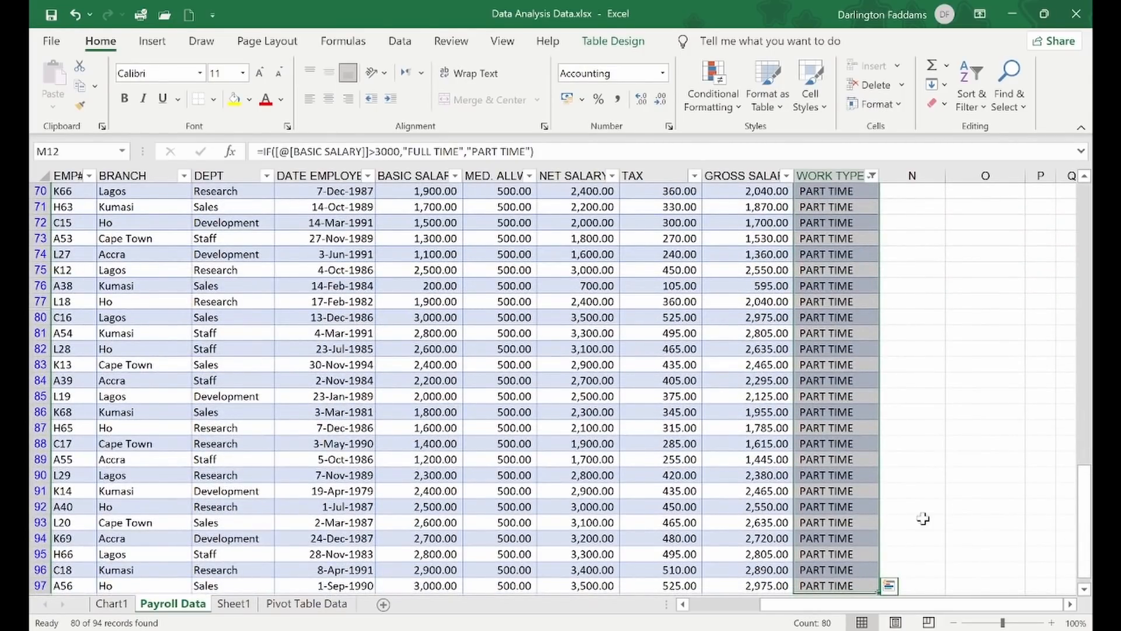
scroll(922, 518, "up", 1)
scroll(923, 518, "up", 20)
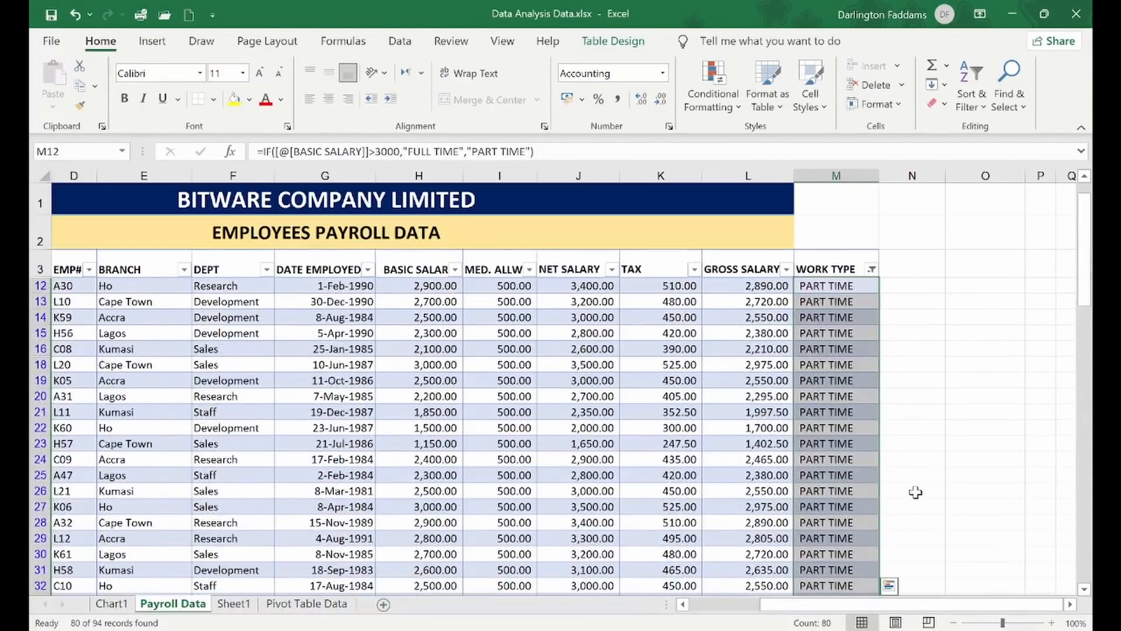
left_click(918, 349)
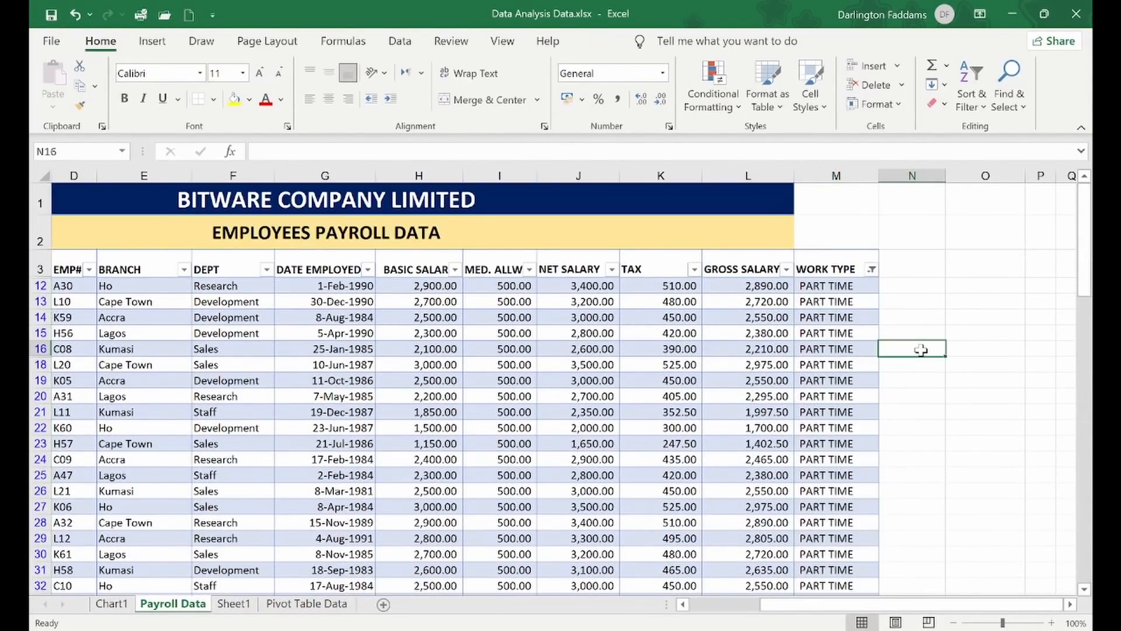
- Change the WORK TYPE filter to show only FULL TIME employees
left_click(872, 270)
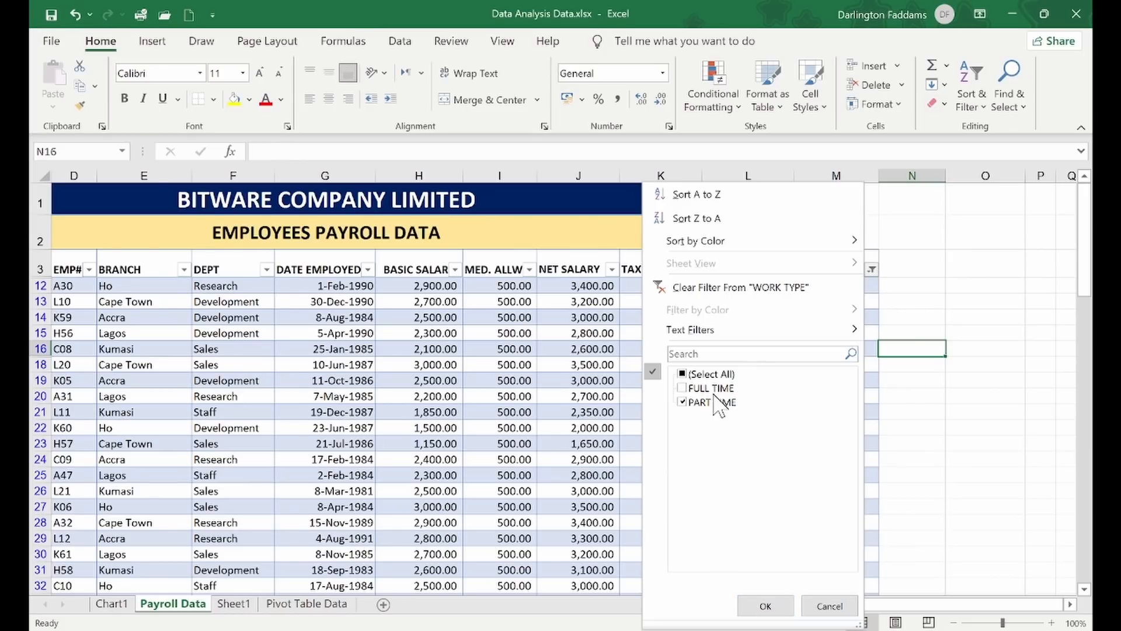
left_click(695, 389)
left_click(694, 403)
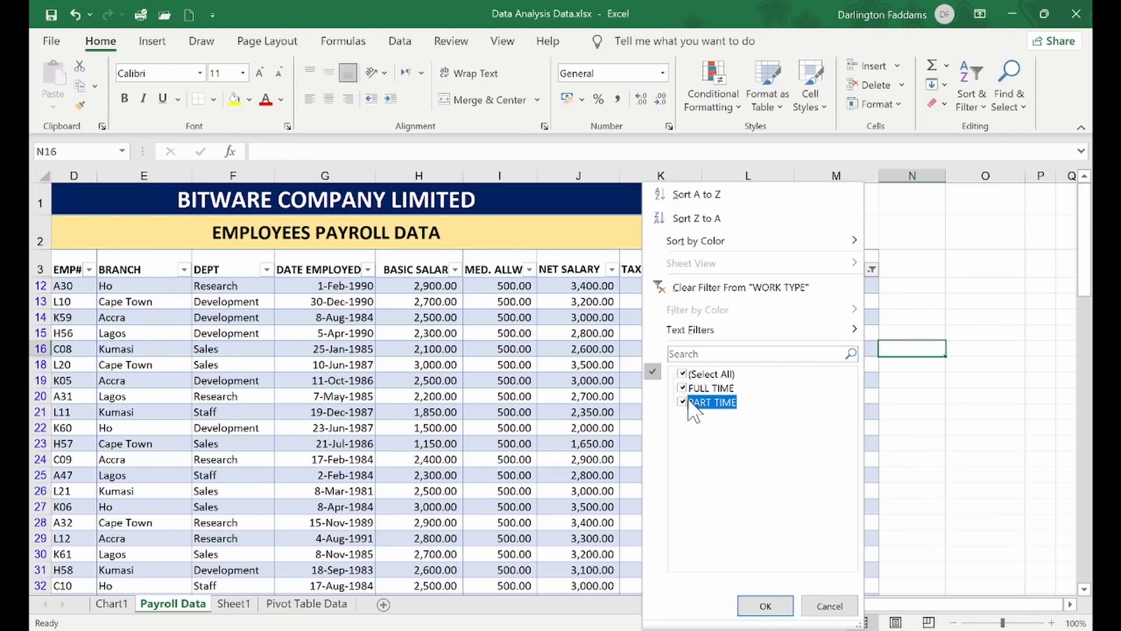
left_click(765, 605)
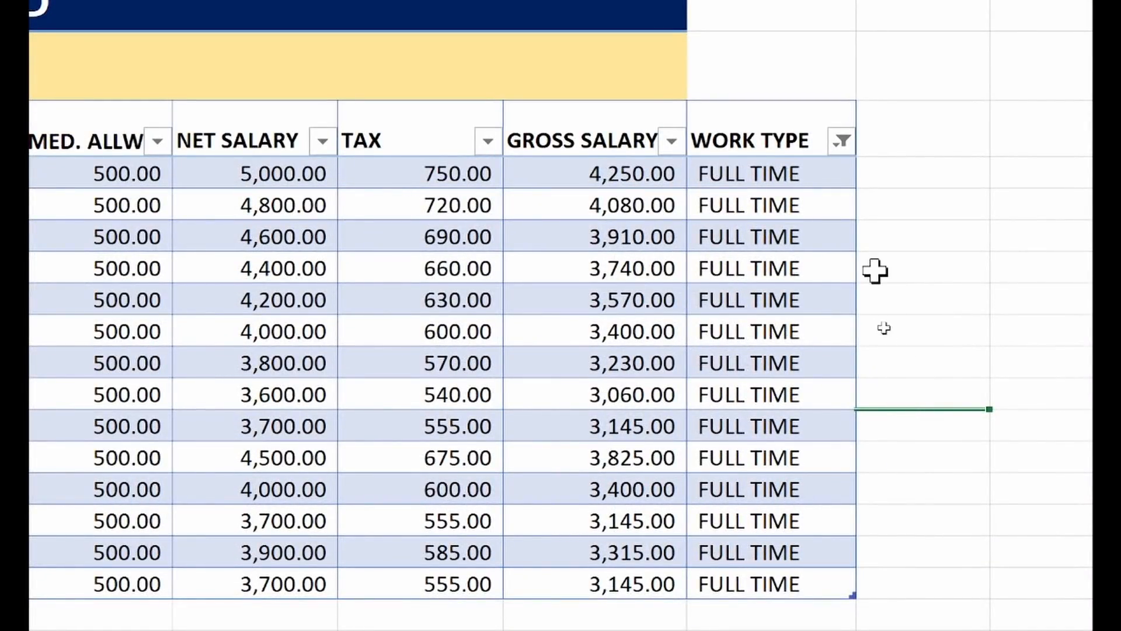
- Select all filtered FULL TIME cells to check their count, and clear the selection
left_click(754, 170)
key("ctrl+shift+Down")
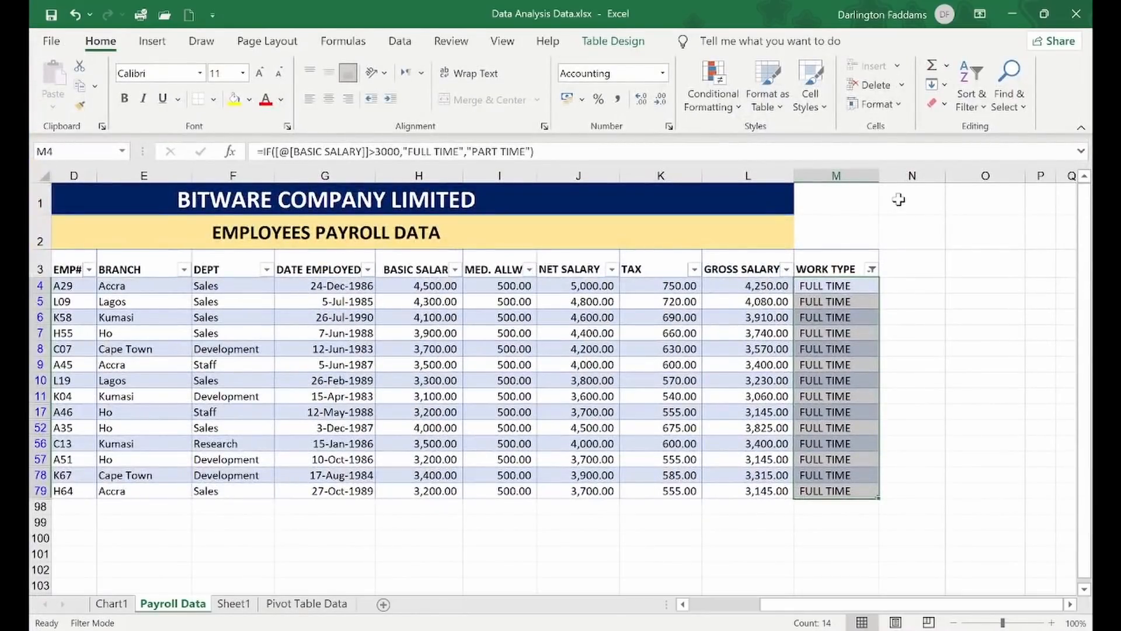
left_click(942, 334)
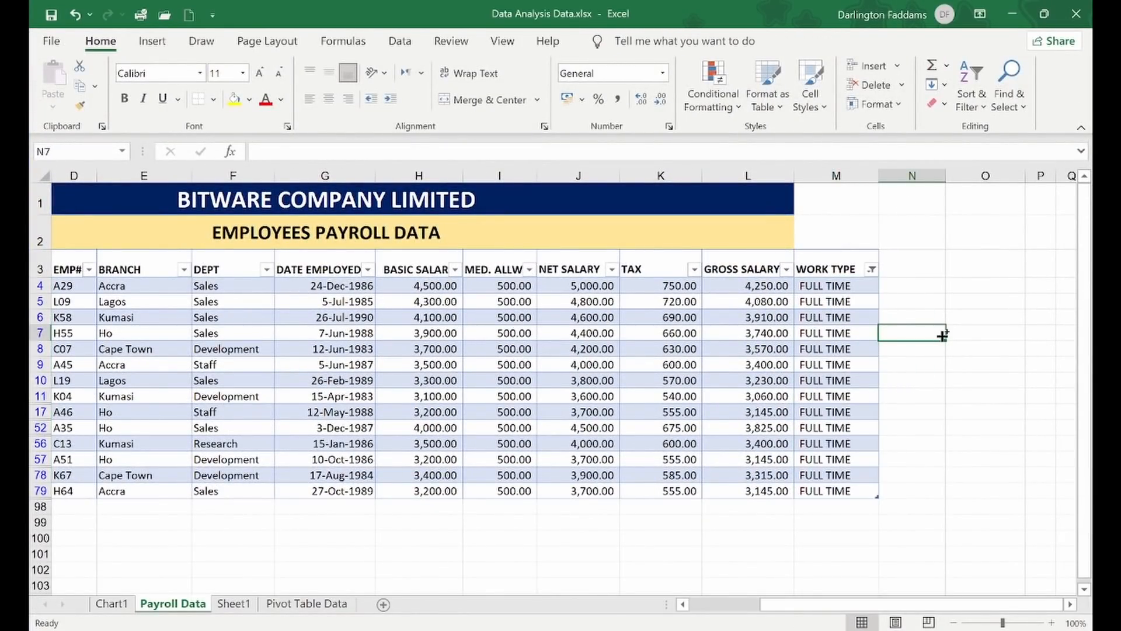
- Undo the work type filters, the IF formula and the WORK TYPE column added to the payroll table
key("ctrl+z")
key("ctrl+z")
key("ctrl+z")
key("ctrl+z")
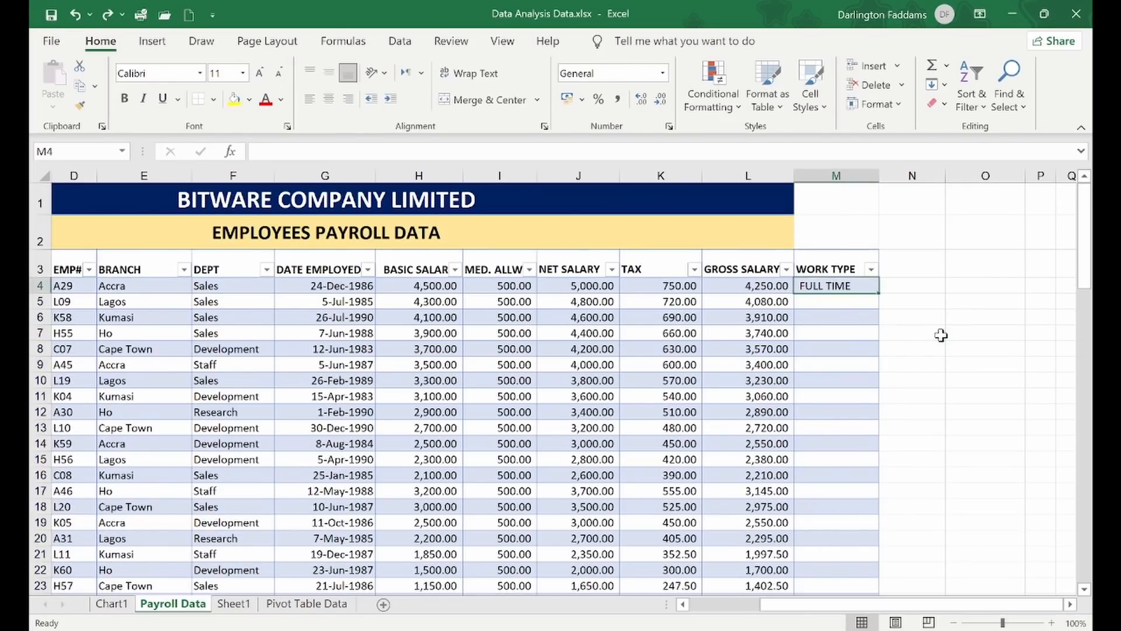
key("ctrl+z")
key("ctrl+z")
key("ctrl+z")
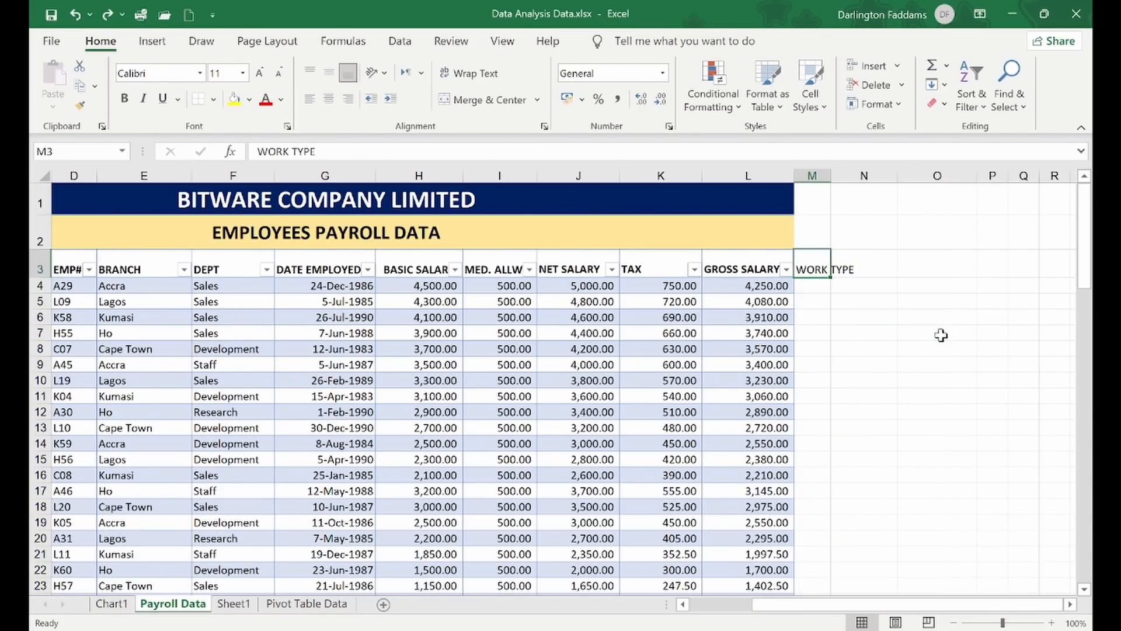
left_click(941, 335)
- Switch to Notepad, highlight the Pivot Tables entry in the list of data analysis tools, and return to the Excel workbook
left_click(718, 347)
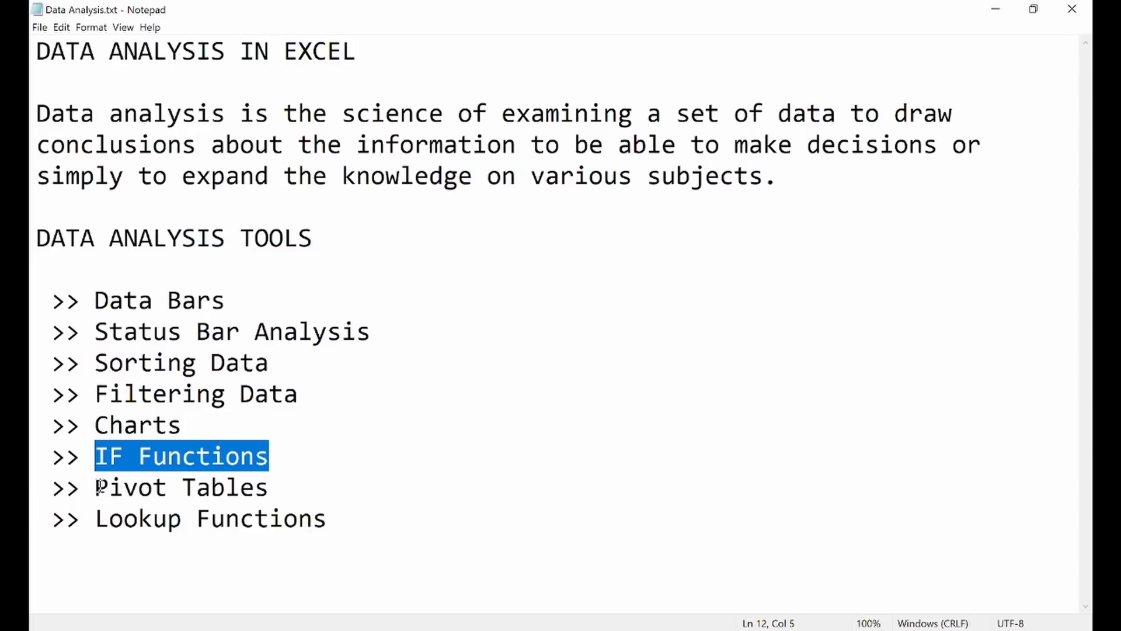
left_click_drag(96, 487, 270, 488)
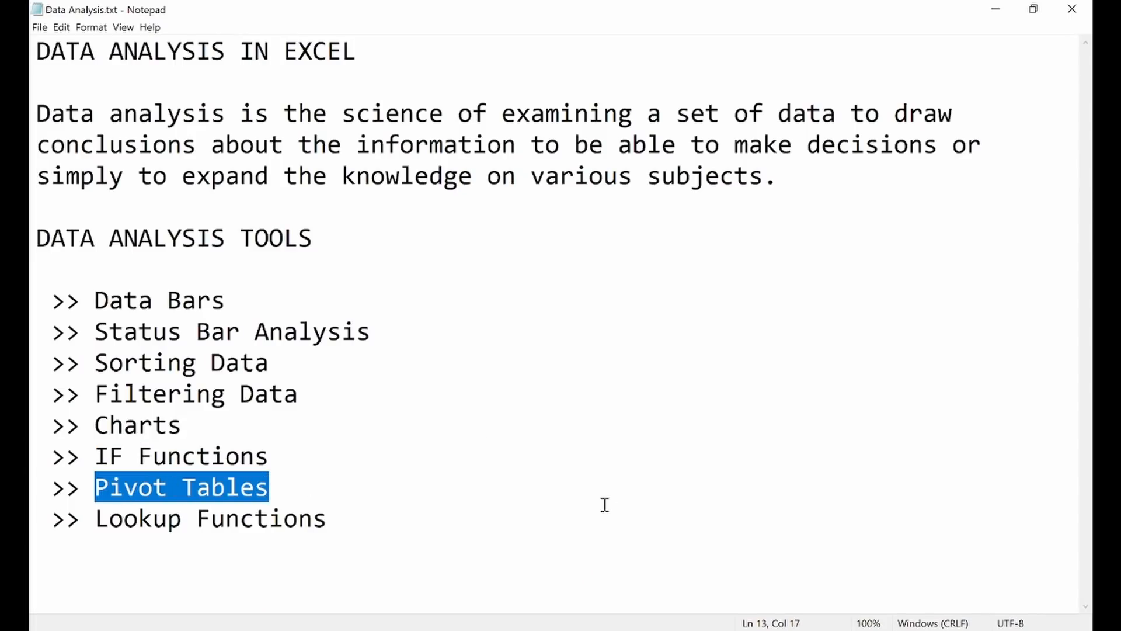
left_click(626, 630)
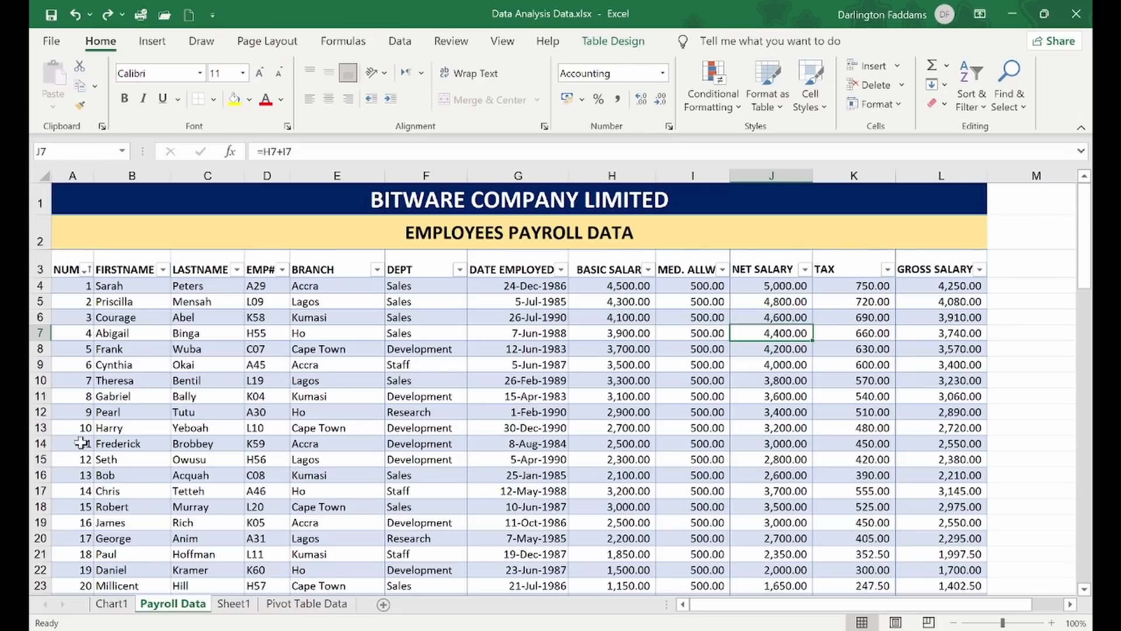
- Display the insert commands and look over the employee payroll records
left_click(153, 44)
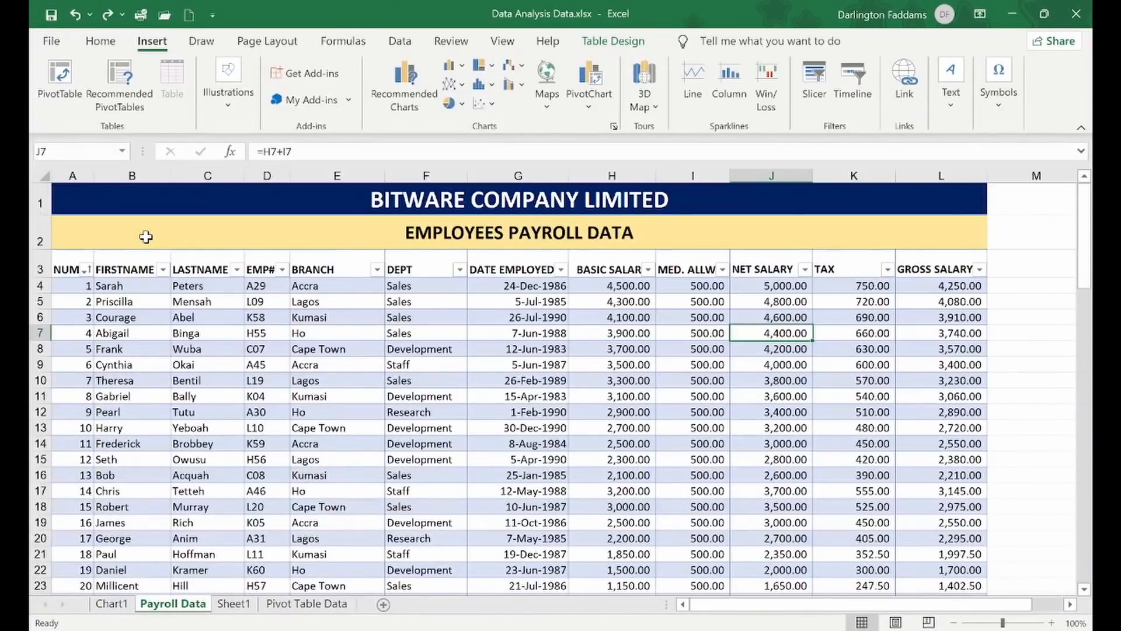
left_click(240, 330)
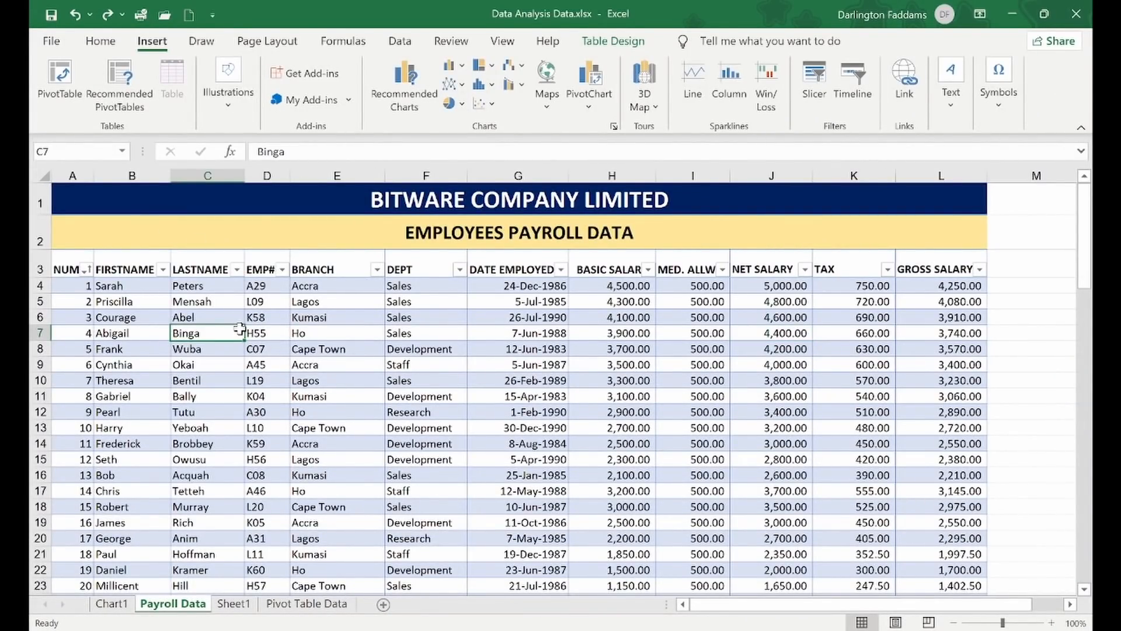
scroll(239, 328, "down", 6)
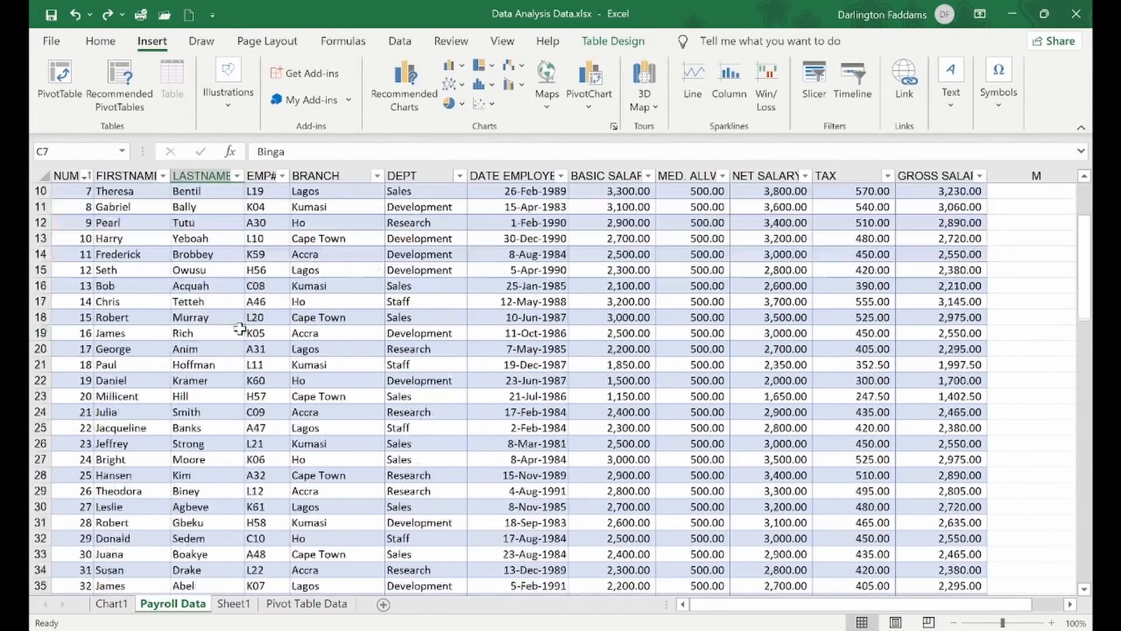
scroll(239, 328, "up", 6)
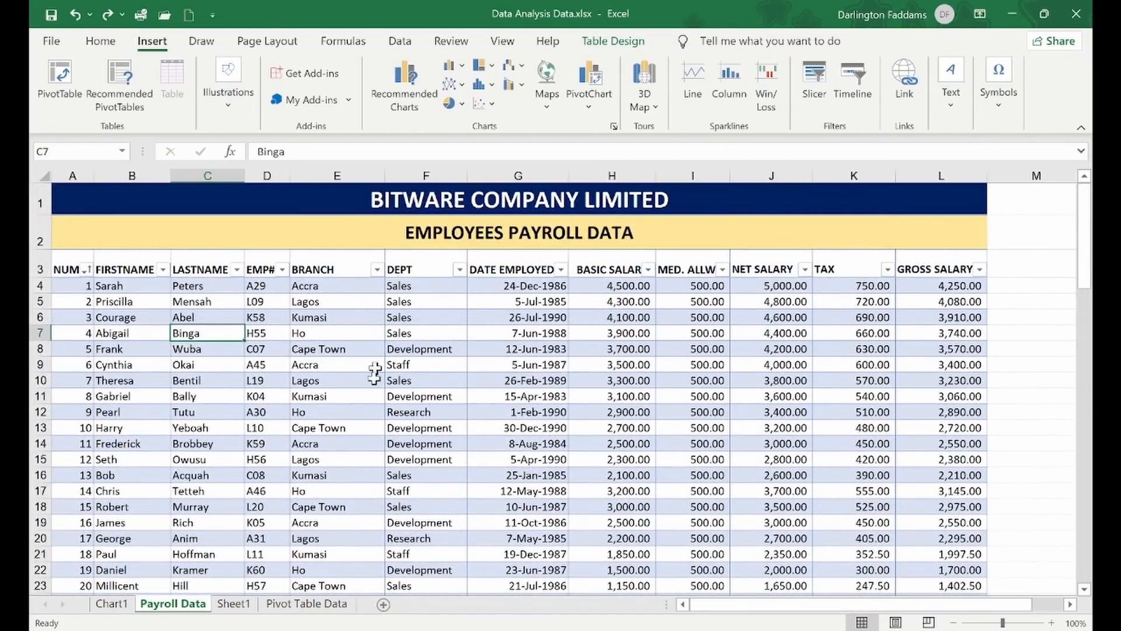
- Open the Pivot Table Data sheet and look through the annual sales records
left_click(321, 606)
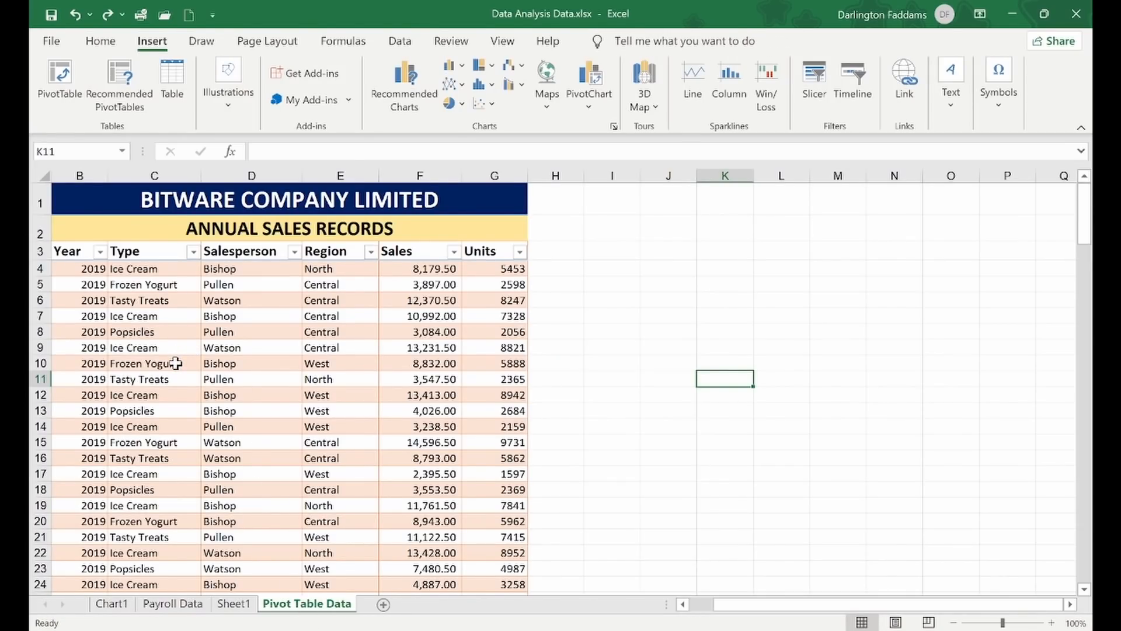
scroll(176, 363, "down", 10)
scroll(176, 364, "up", 10)
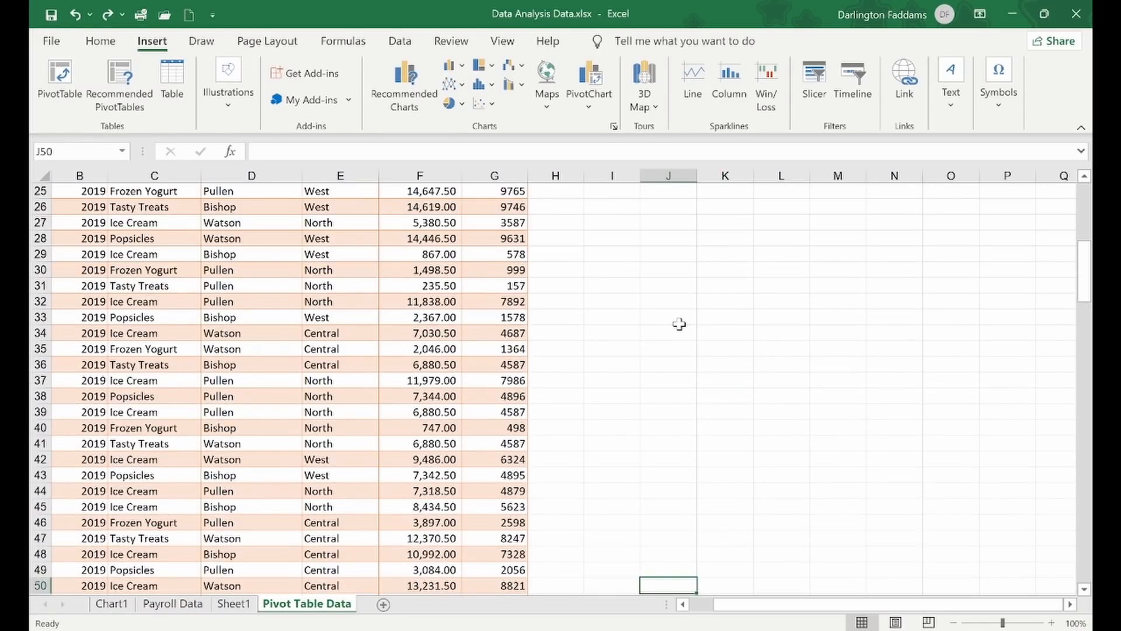
scroll(677, 321, "up", 8)
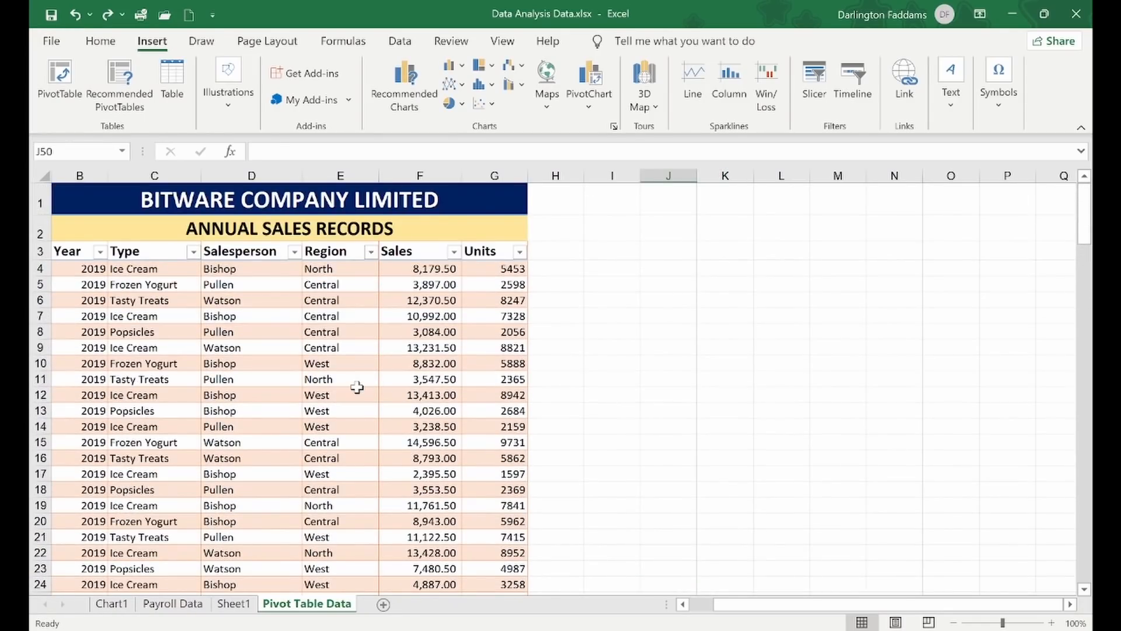
- Create a PivotTable on a new worksheet from the entire annual sales records table, Table1
left_click(358, 392)
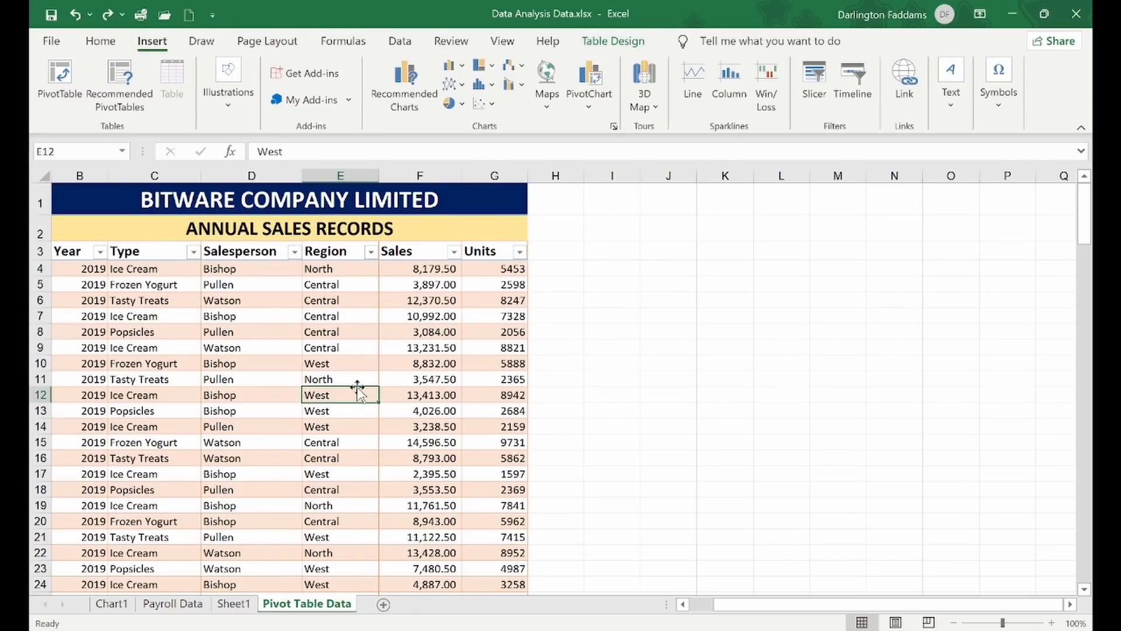
key("ctrl+a")
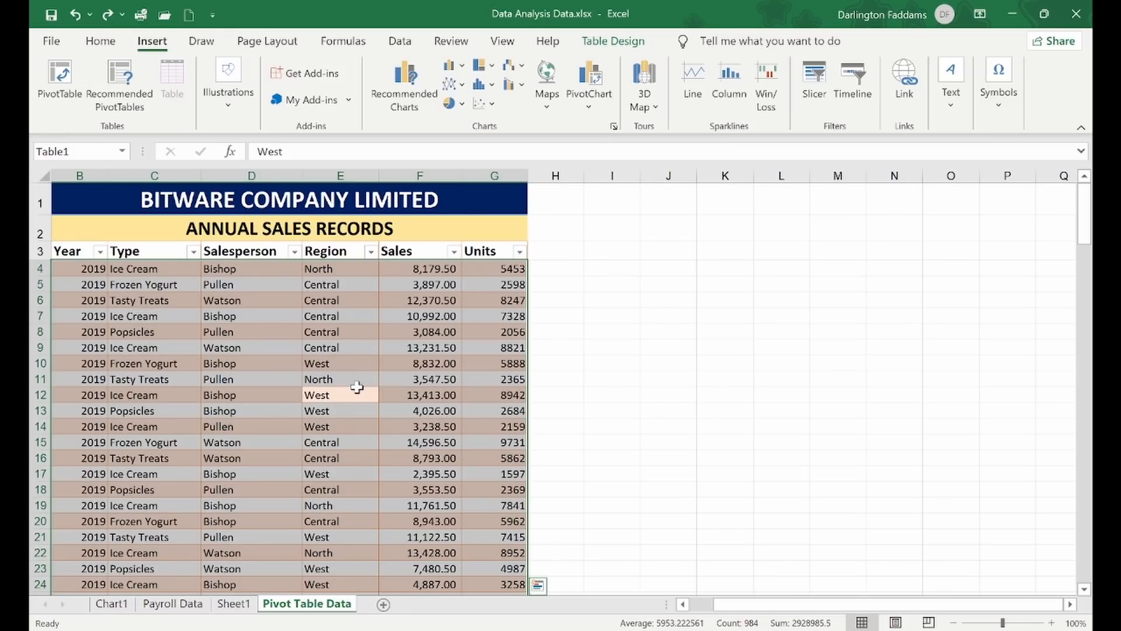
left_click(60, 82)
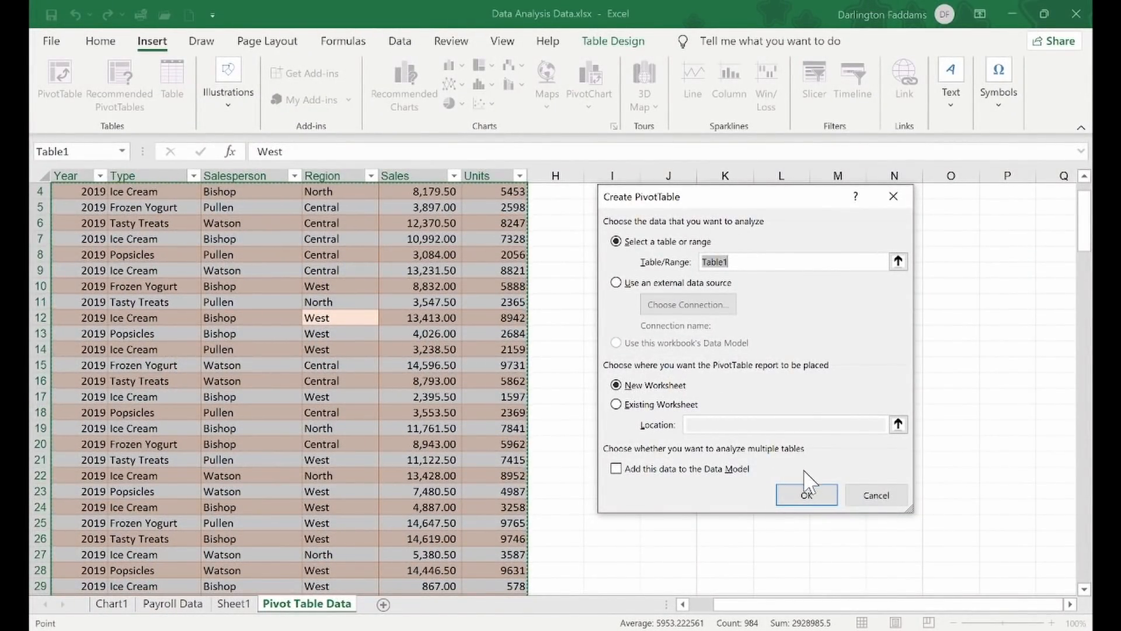
left_click(806, 493)
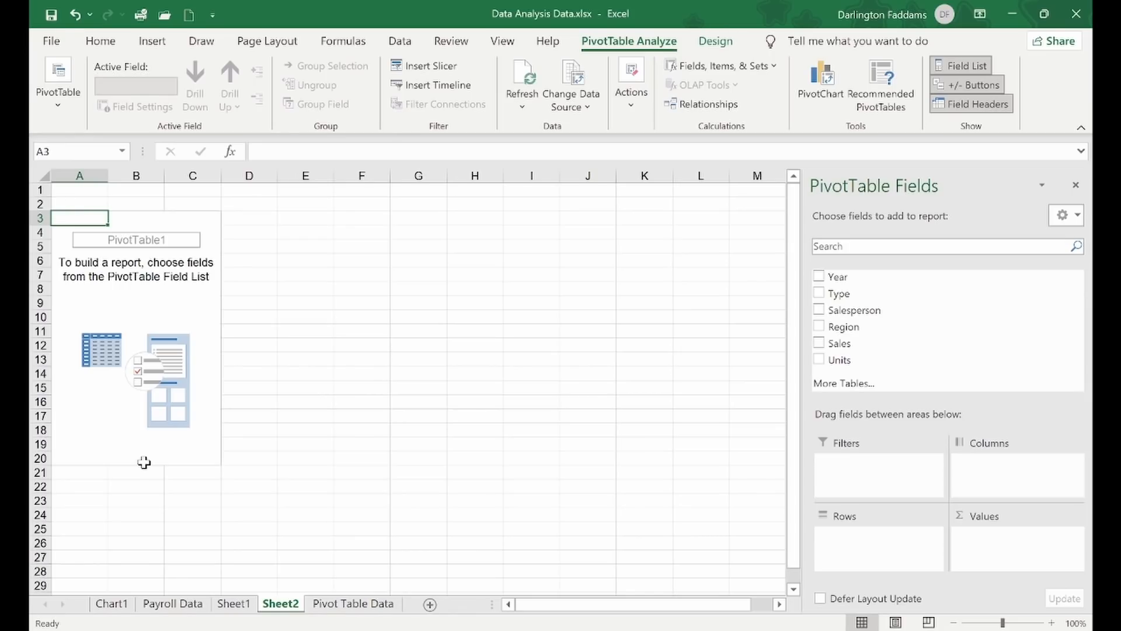
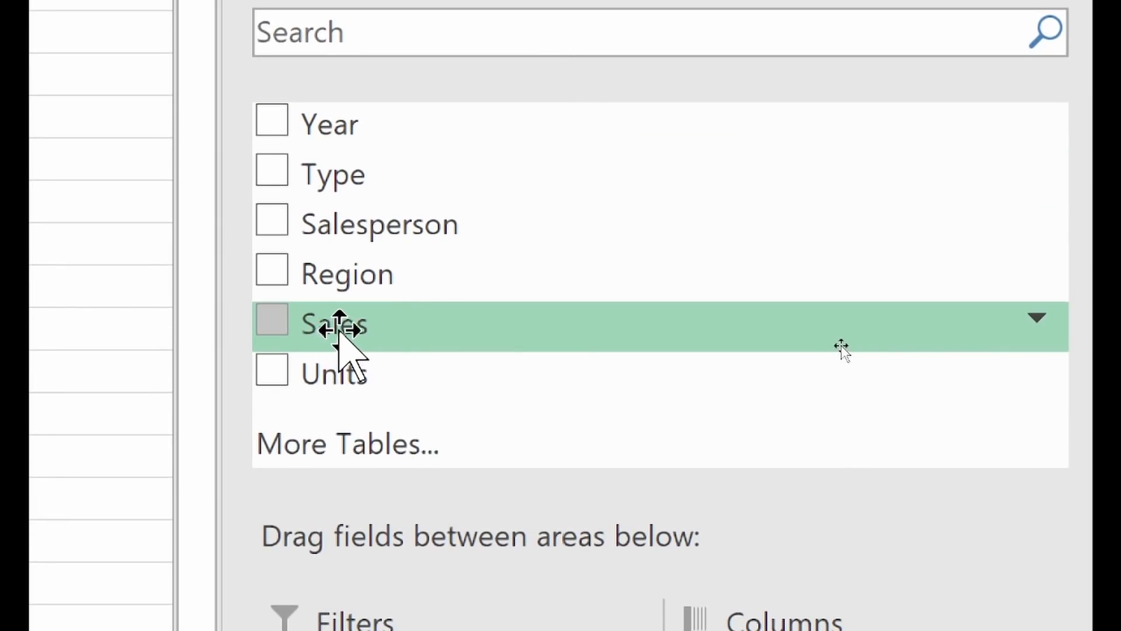
- Add the Sales field to the PivotTable's values, summarized as a sum
left_click_drag(340, 330, 761, 457)
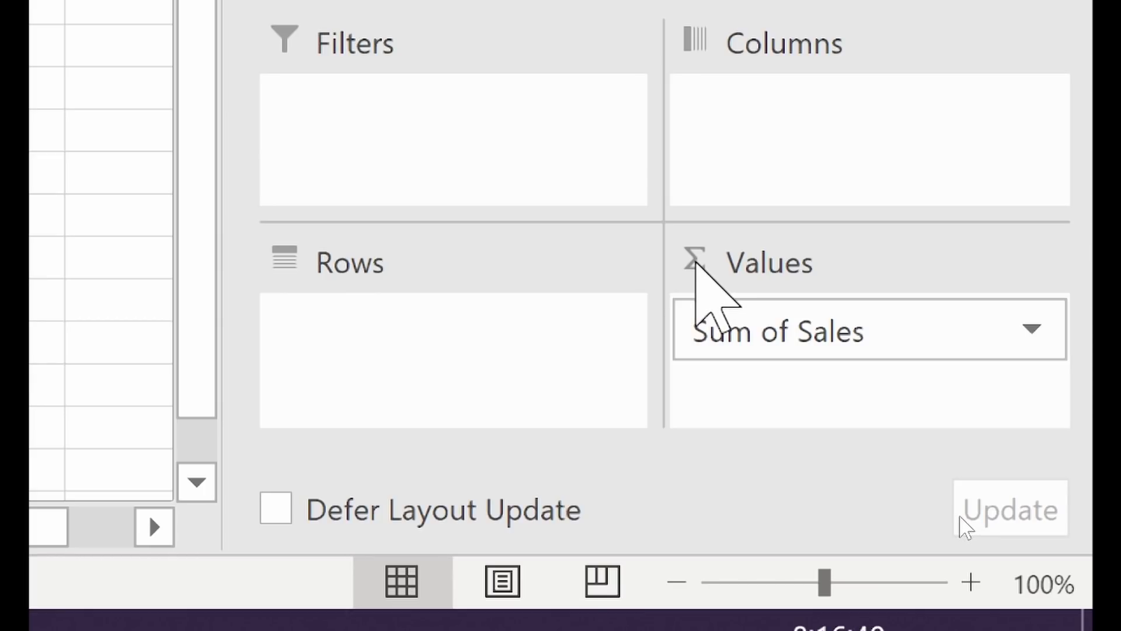
left_click(1033, 330)
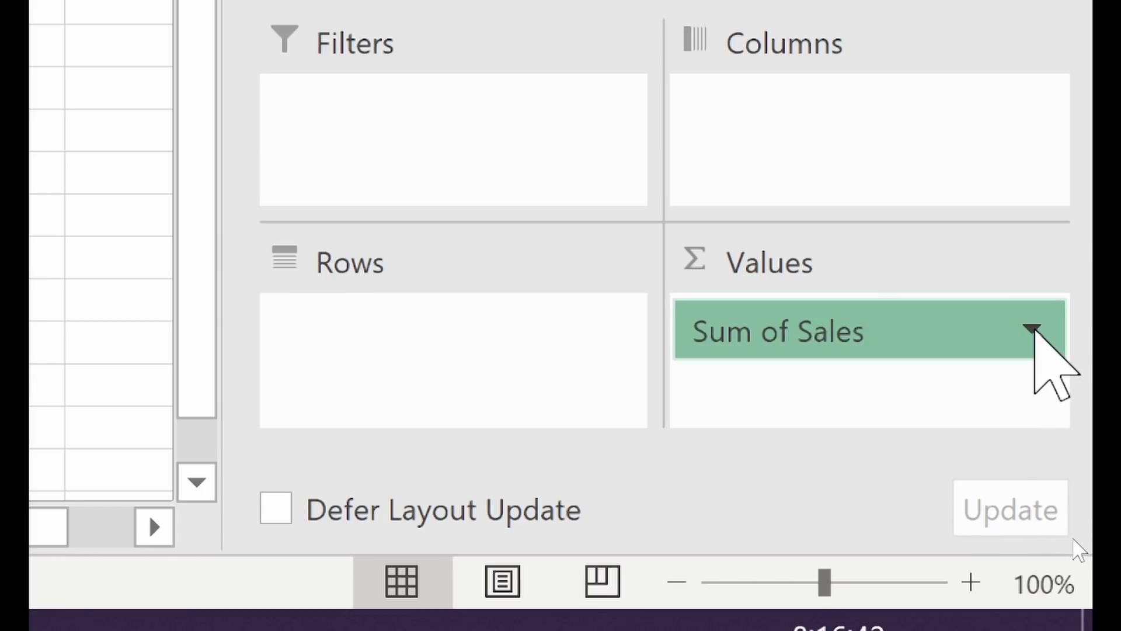
left_click(1033, 331)
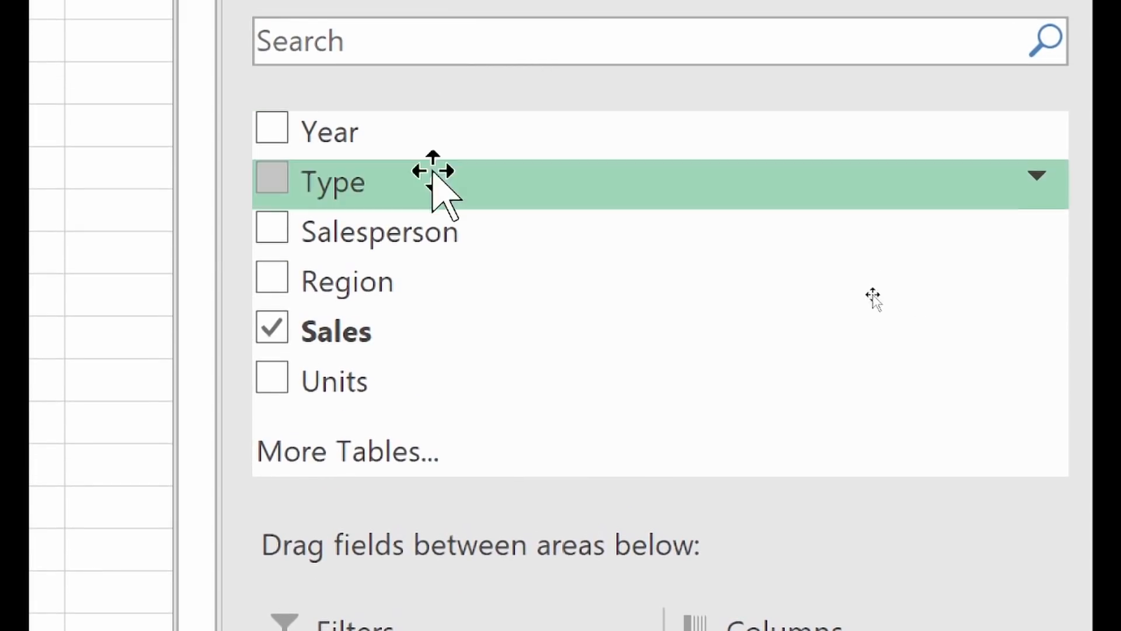
- Add the Salesperson field to the PivotTable's columns, look over the sales totals, and move the field to the rows
left_click_drag(387, 230, 973, 493)
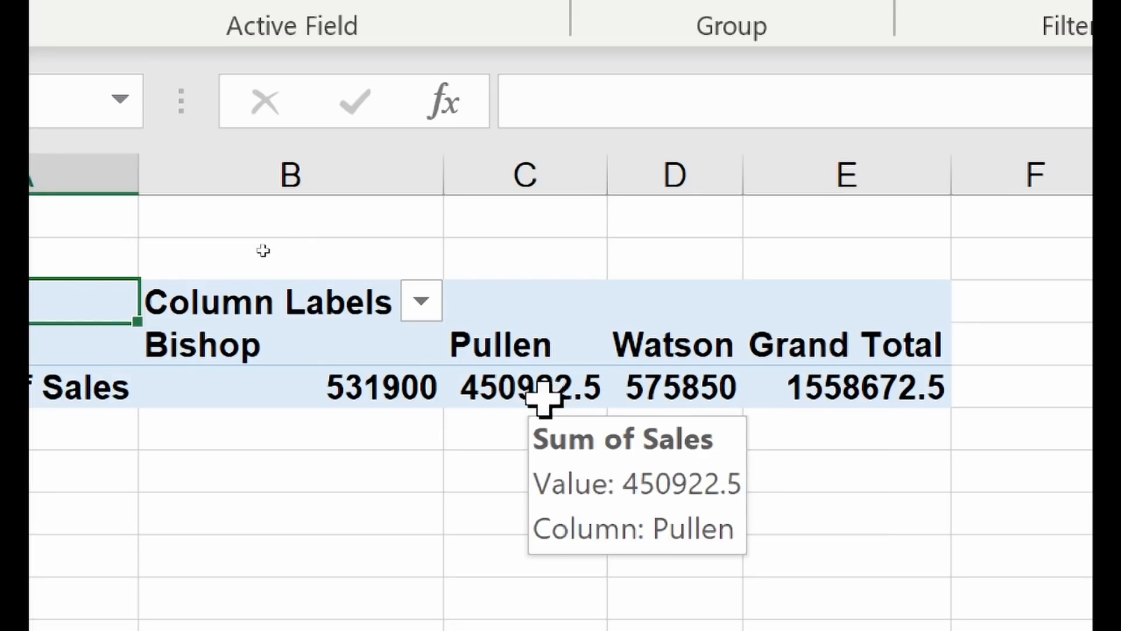
mouse_move(307, 397)
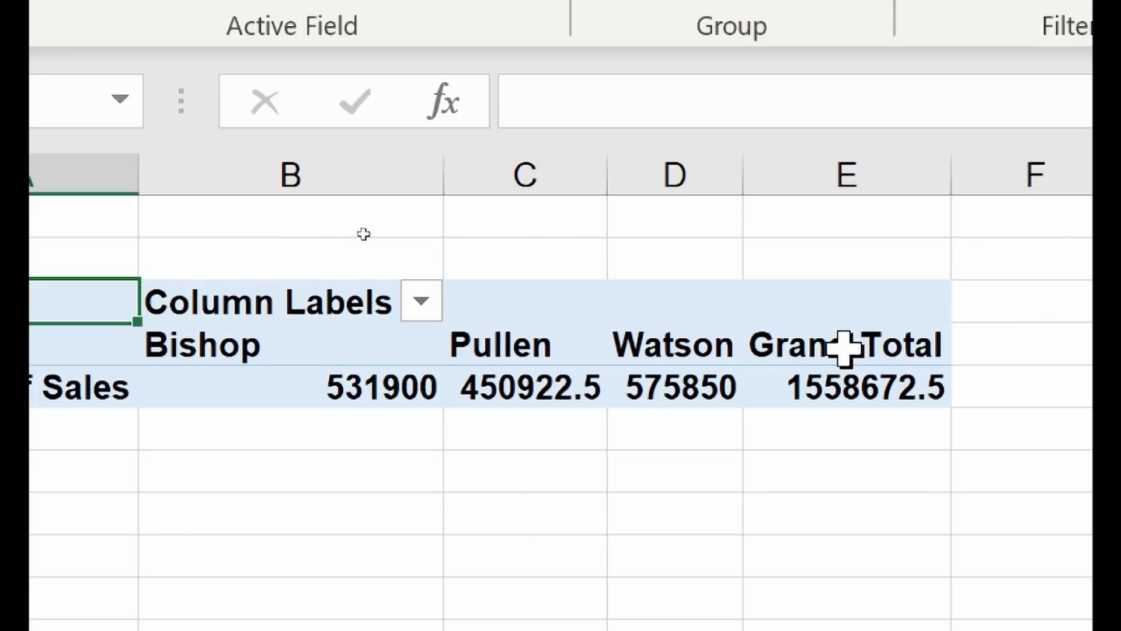
mouse_move(854, 391)
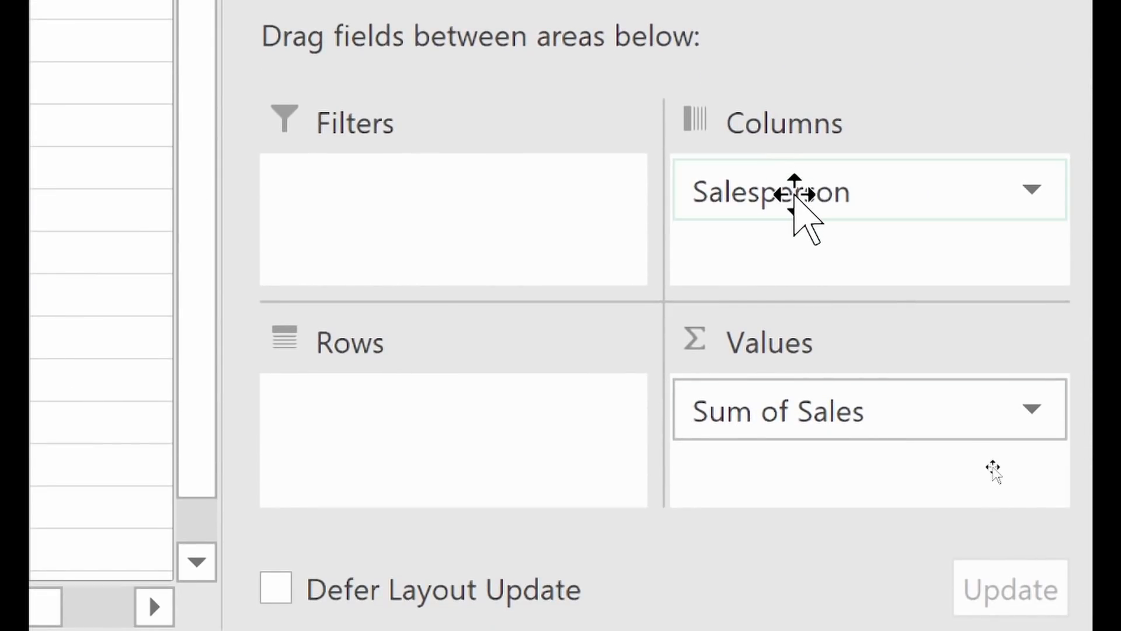
left_click_drag(794, 199, 350, 465)
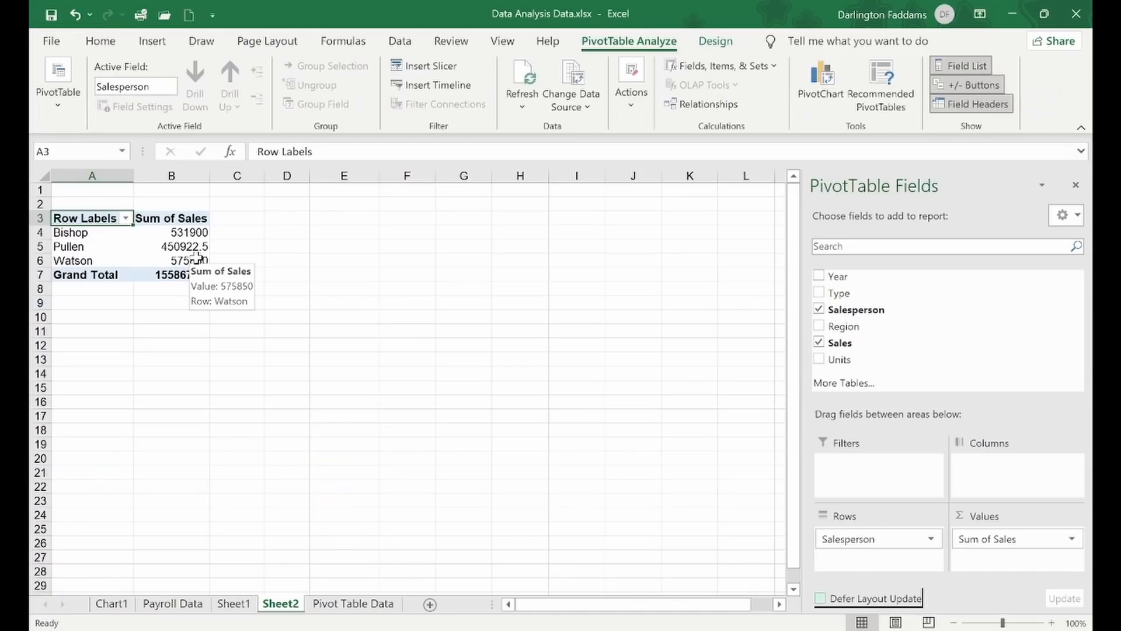
- On the Pivot Table Data sheet, filter the Salesperson column to only the first listed salesperson and look through that person's records
left_click(345, 604)
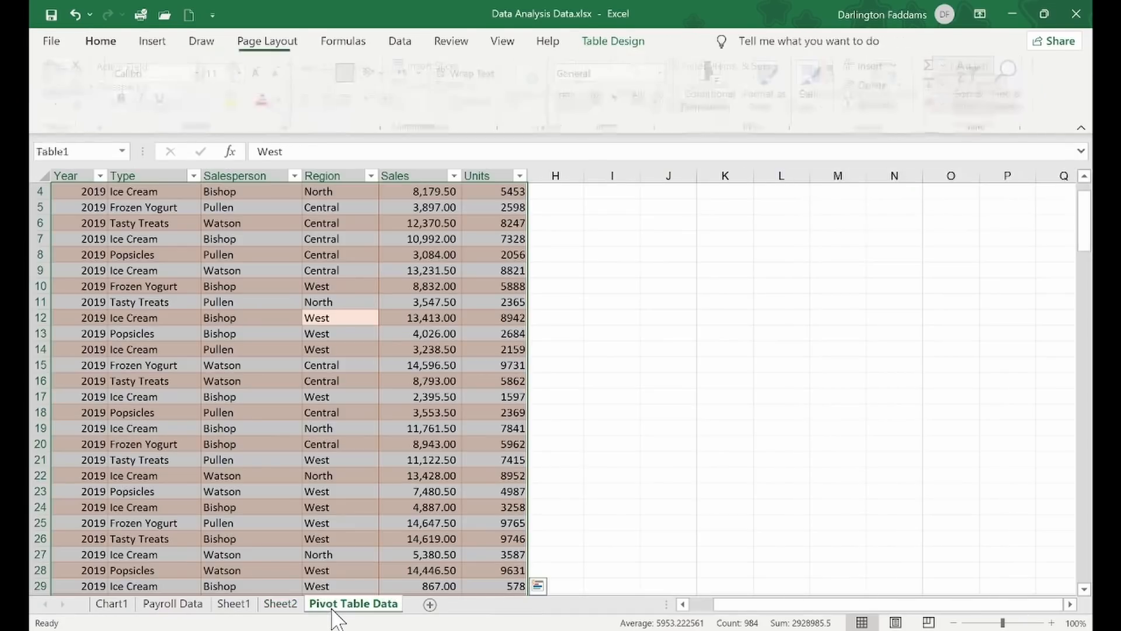
left_click(216, 320)
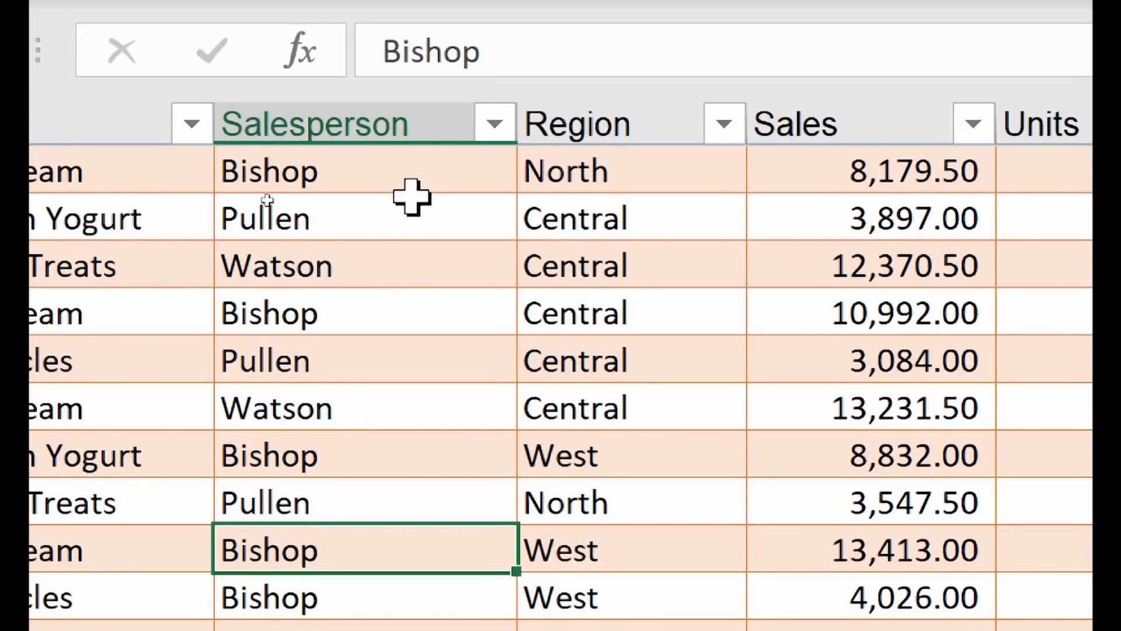
left_click(323, 313)
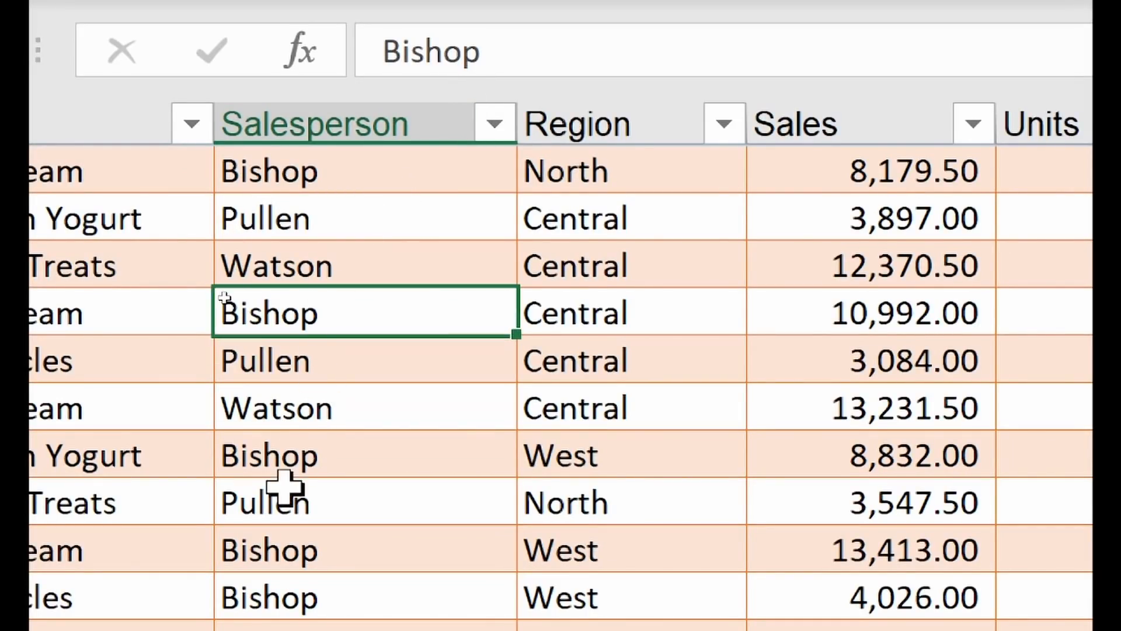
left_click(286, 467)
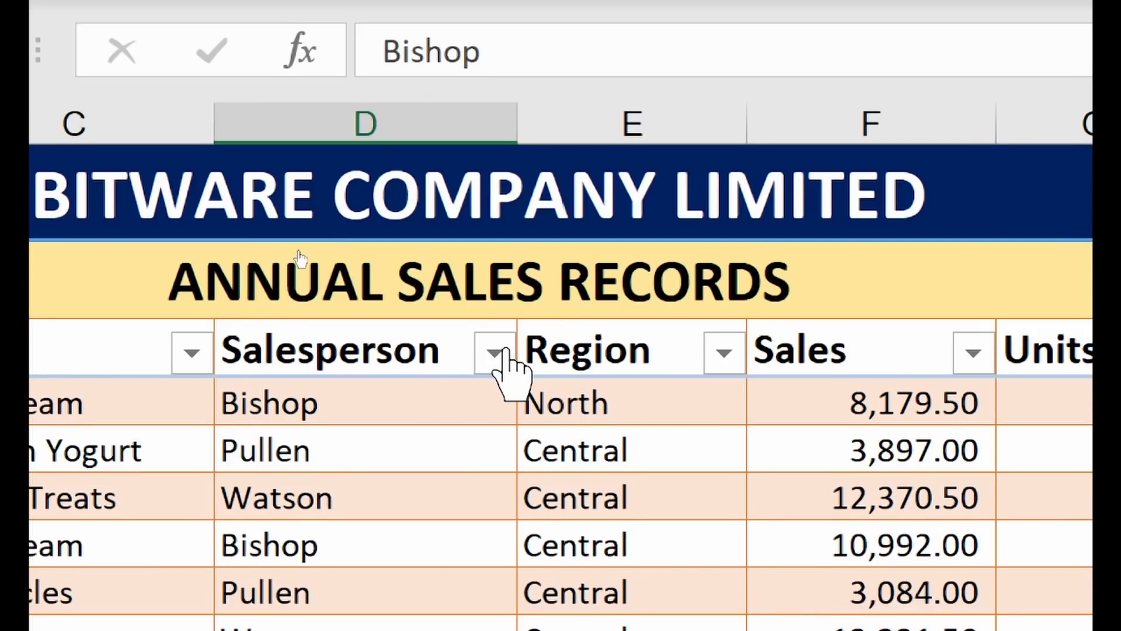
left_click(494, 123)
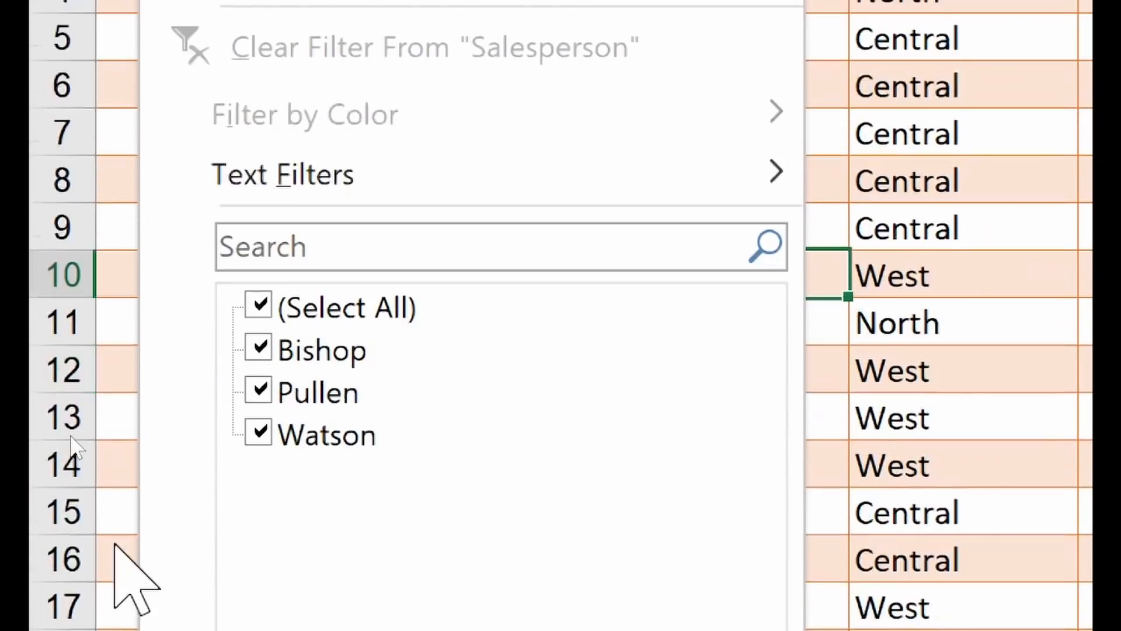
left_click(259, 304)
left_click(260, 348)
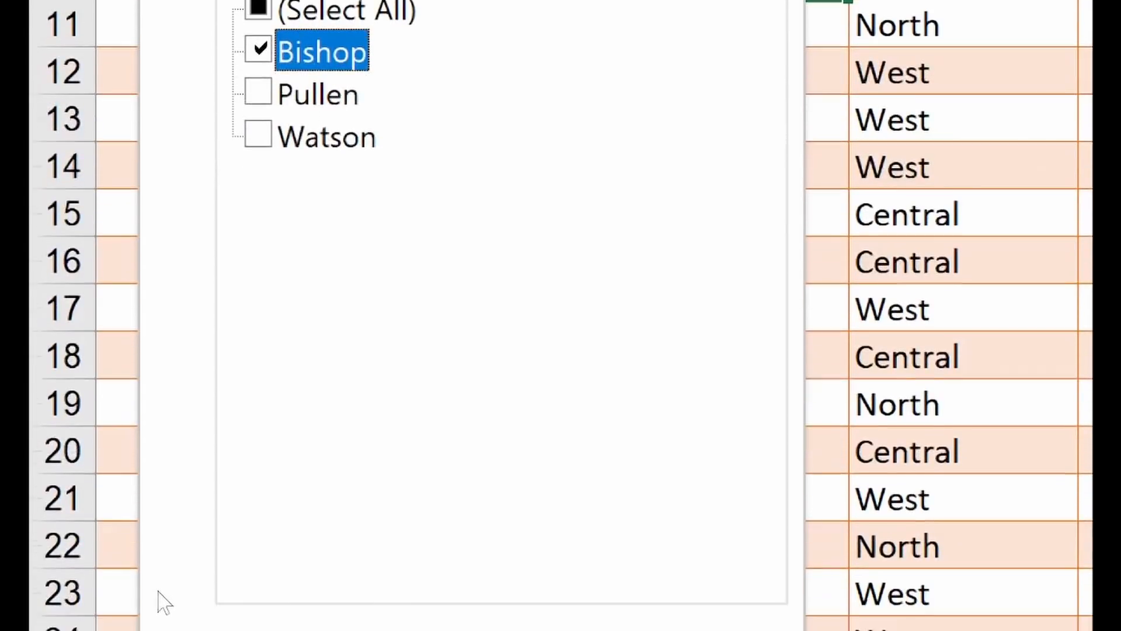
left_click(536, 564)
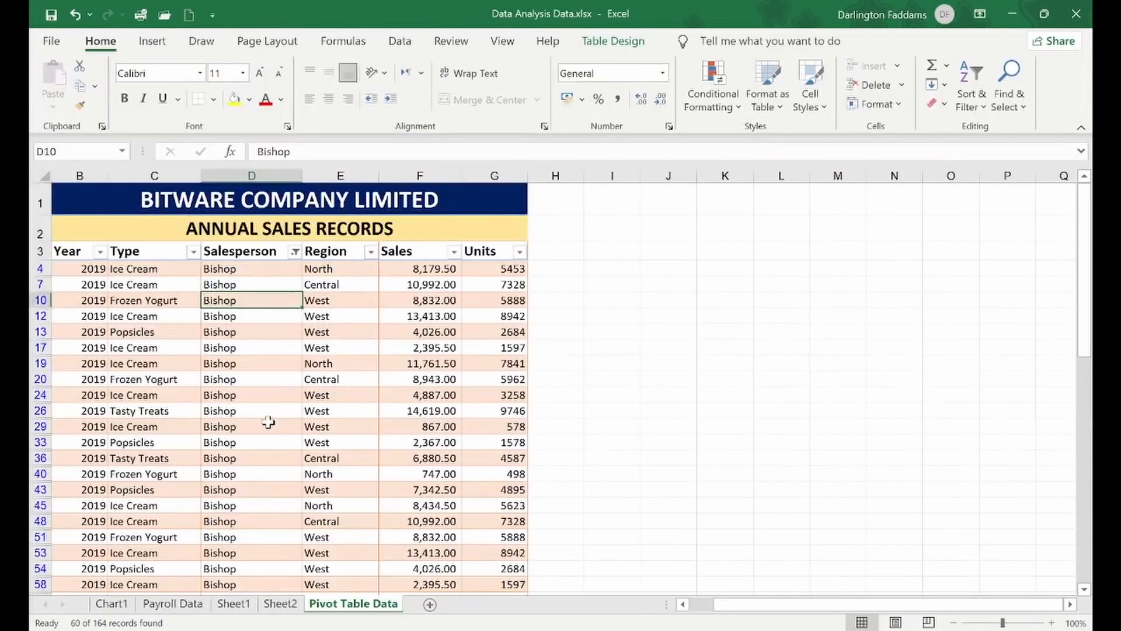
scroll(268, 422, "down", 15)
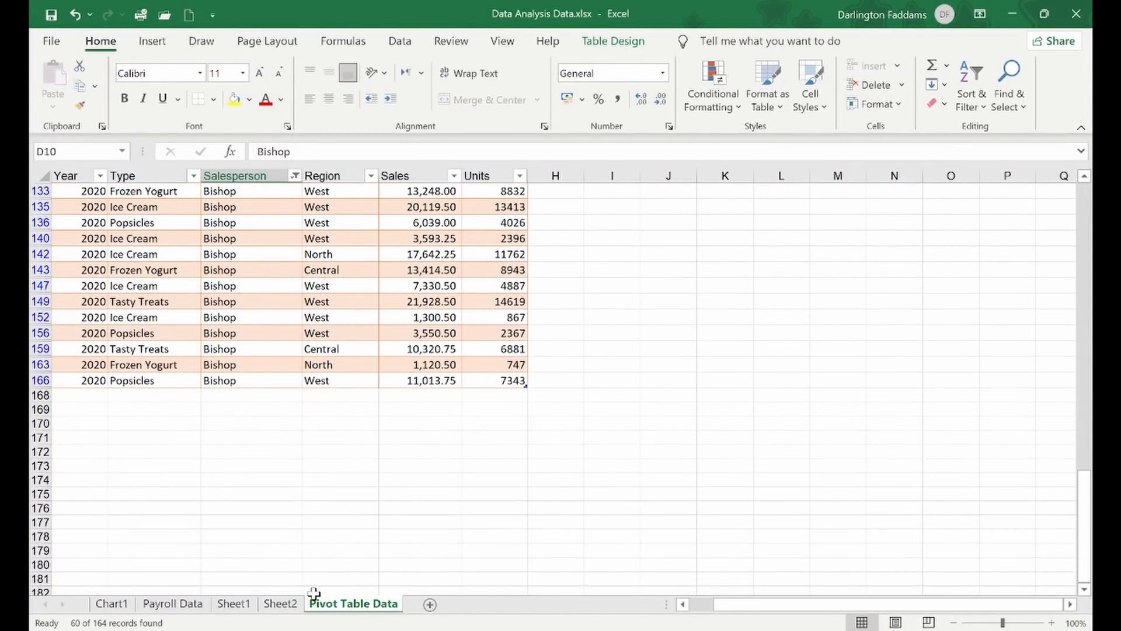
- Return to the PivotTable on Sheet2 and add the Region field to its columns
left_click(272, 607)
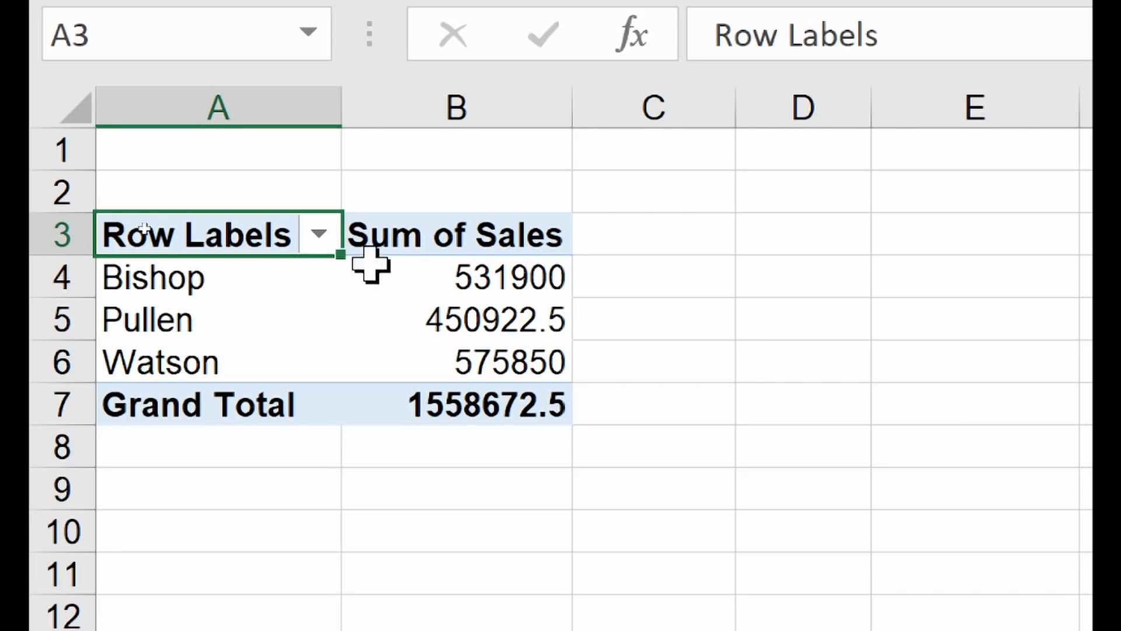
left_click(472, 288)
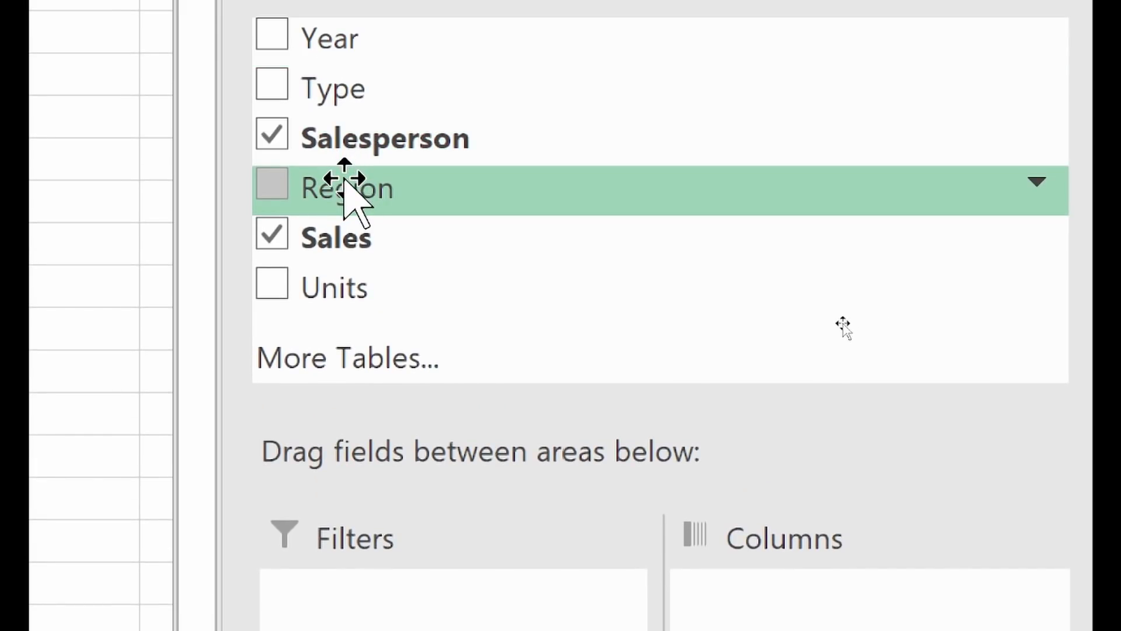
left_click_drag(347, 185, 879, 630)
left_click_drag(872, 494, 832, 402)
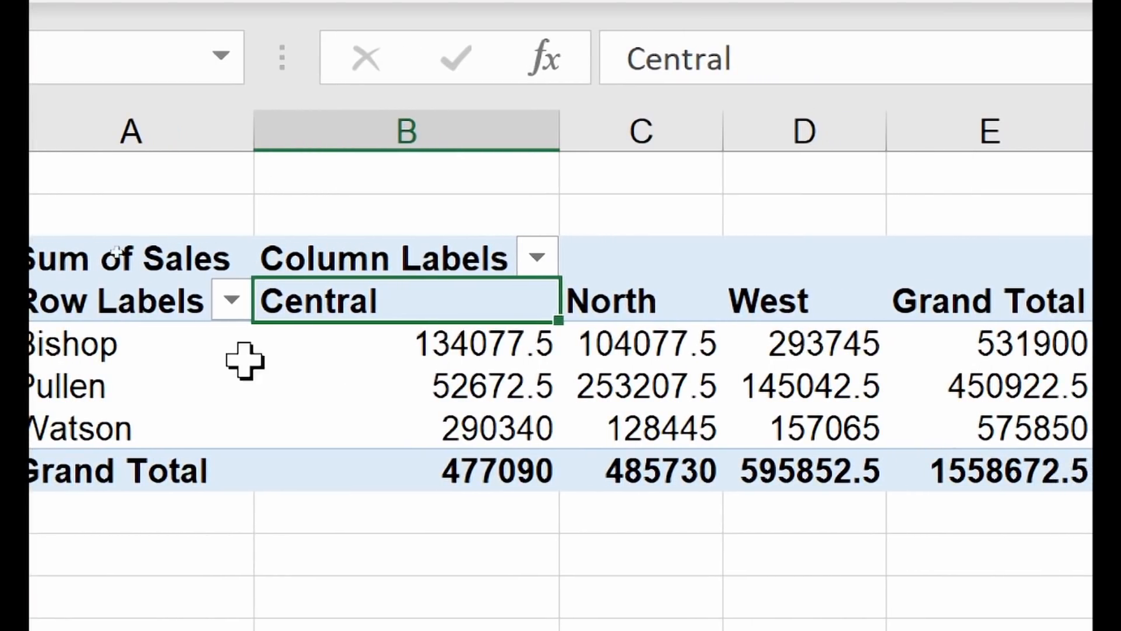
- Examine the first salesperson's sales in the Central, North and West regions, the grand totals, and the next salesperson's Central sales
mouse_move(401, 356)
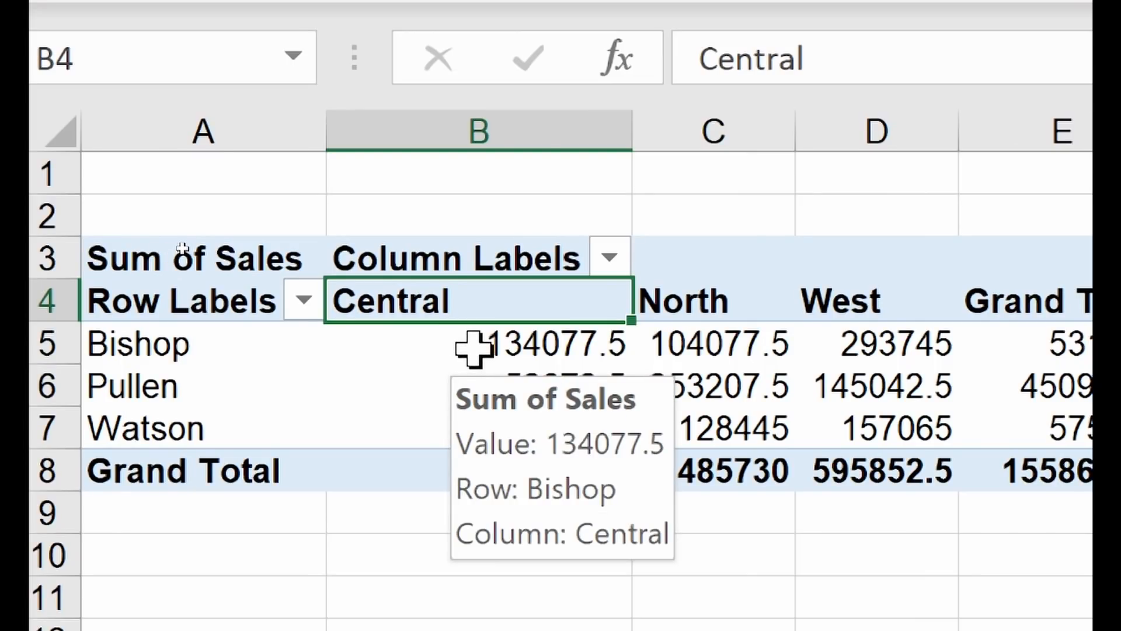
left_click(512, 353)
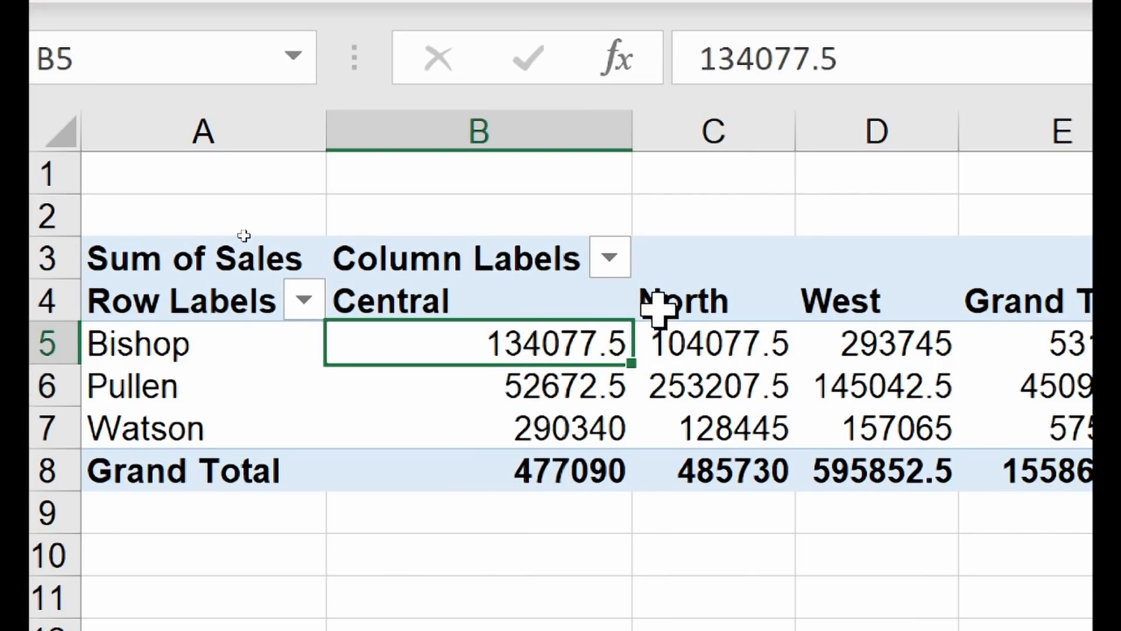
left_click(698, 362)
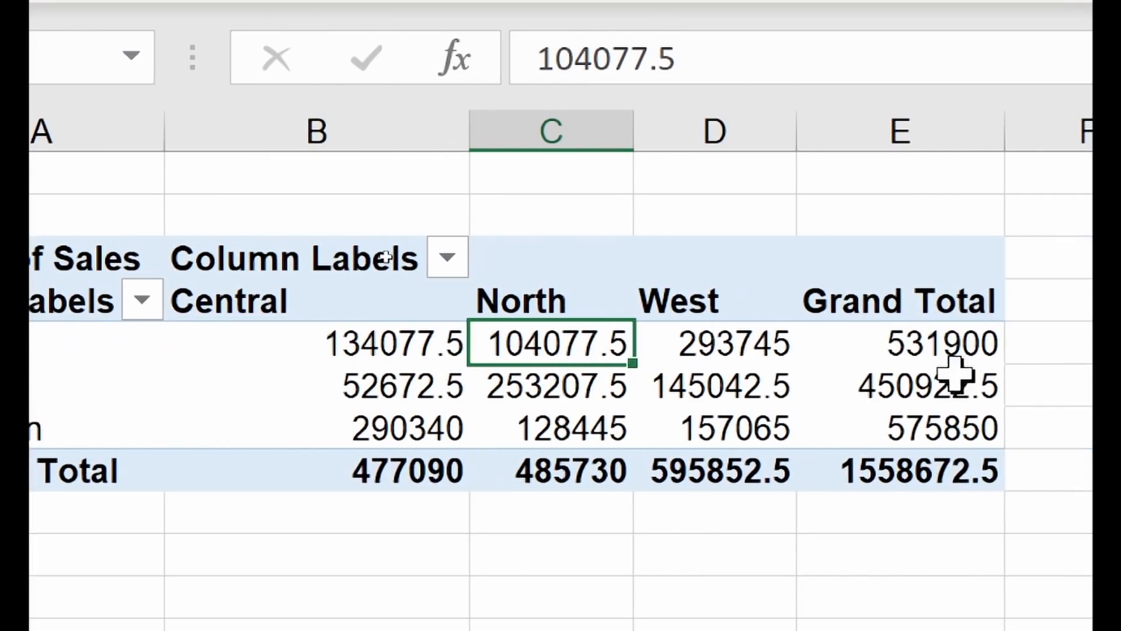
left_click(890, 353)
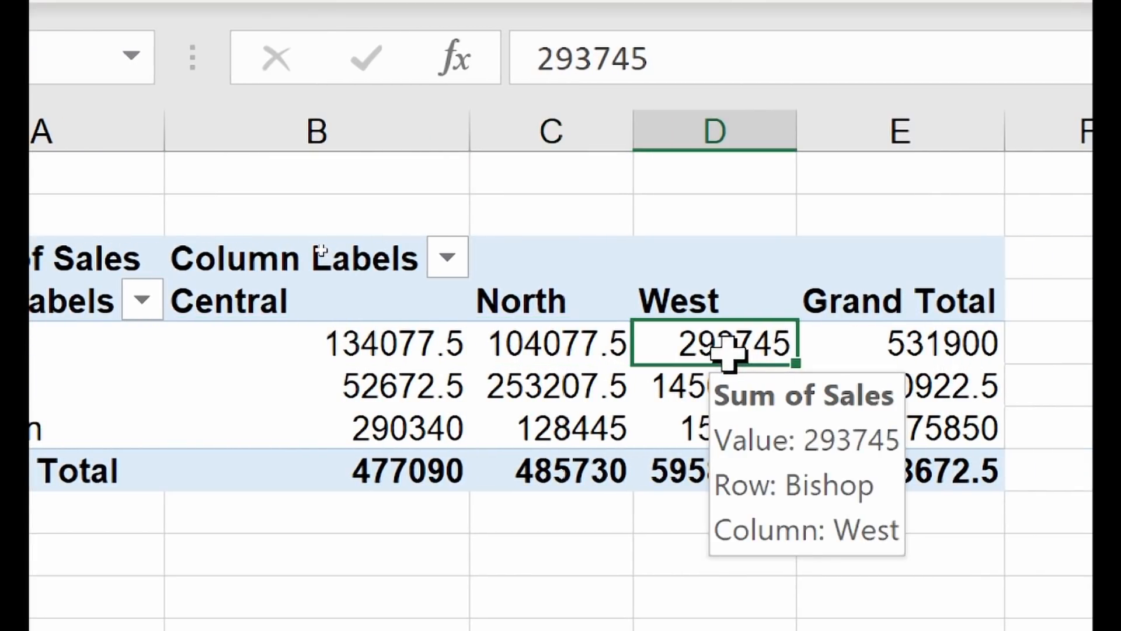
left_click_drag(727, 354, 400, 342)
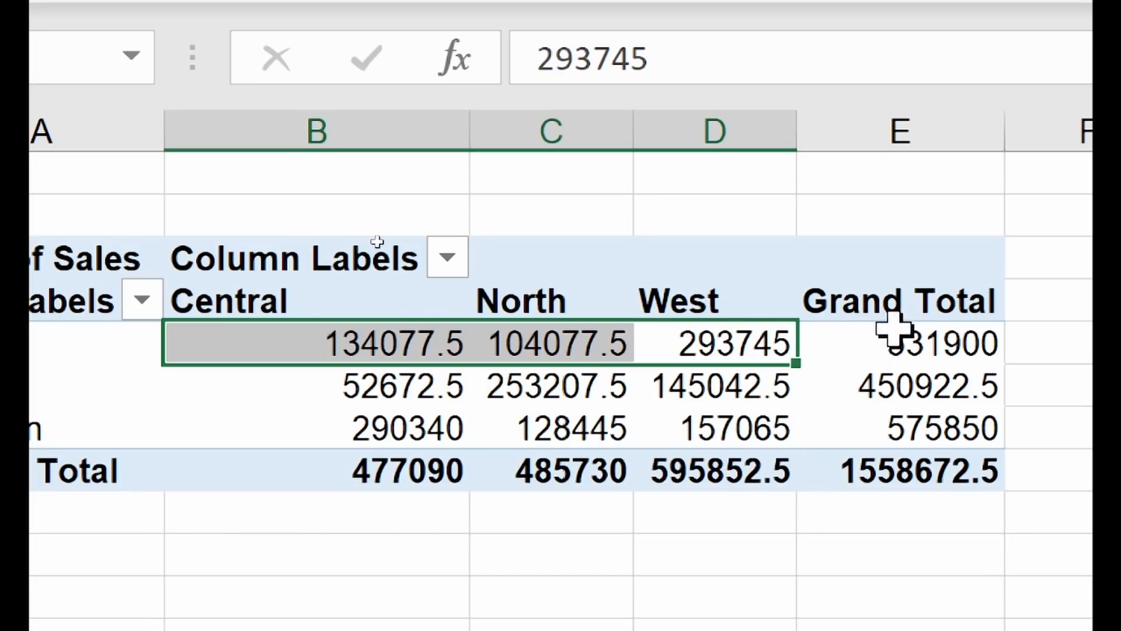
left_click(926, 342)
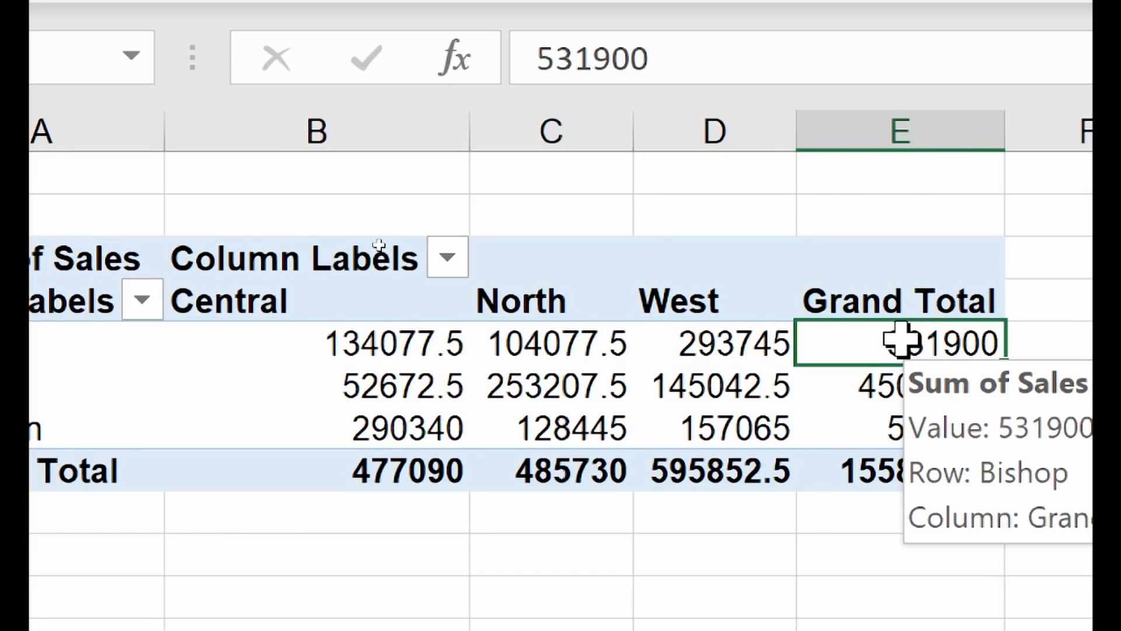
left_click(934, 473)
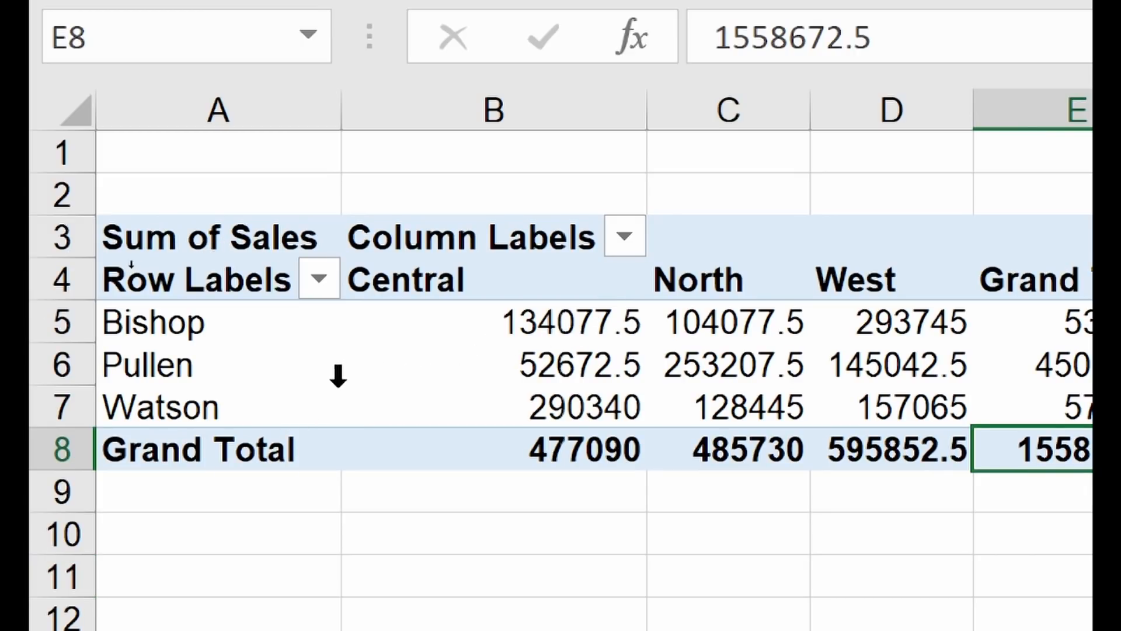
left_click(138, 327)
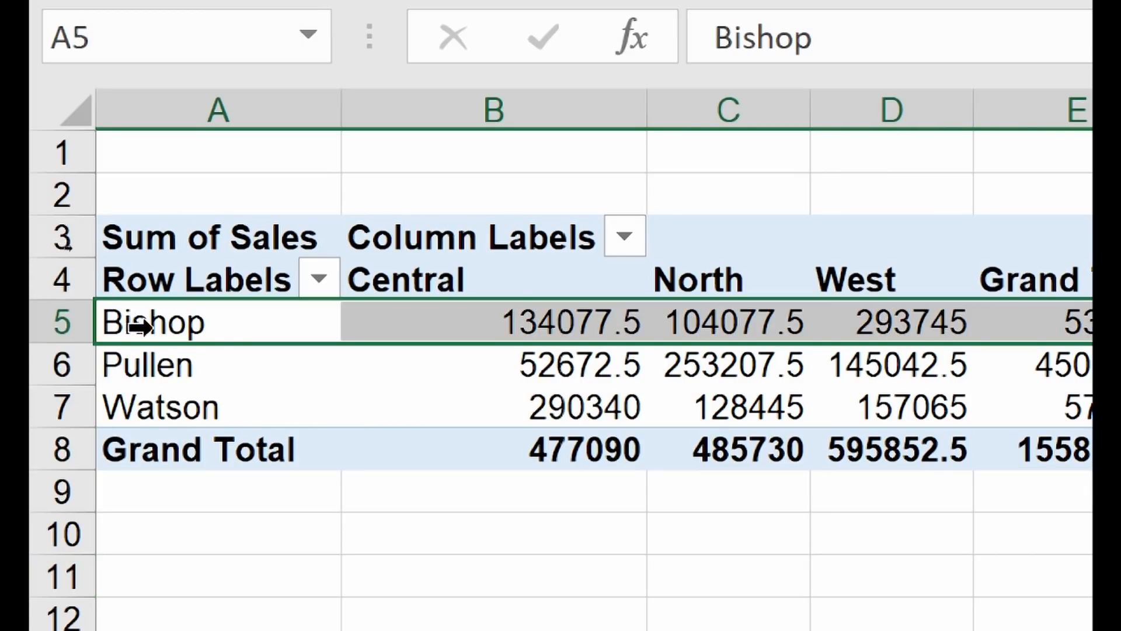
left_click(350, 372)
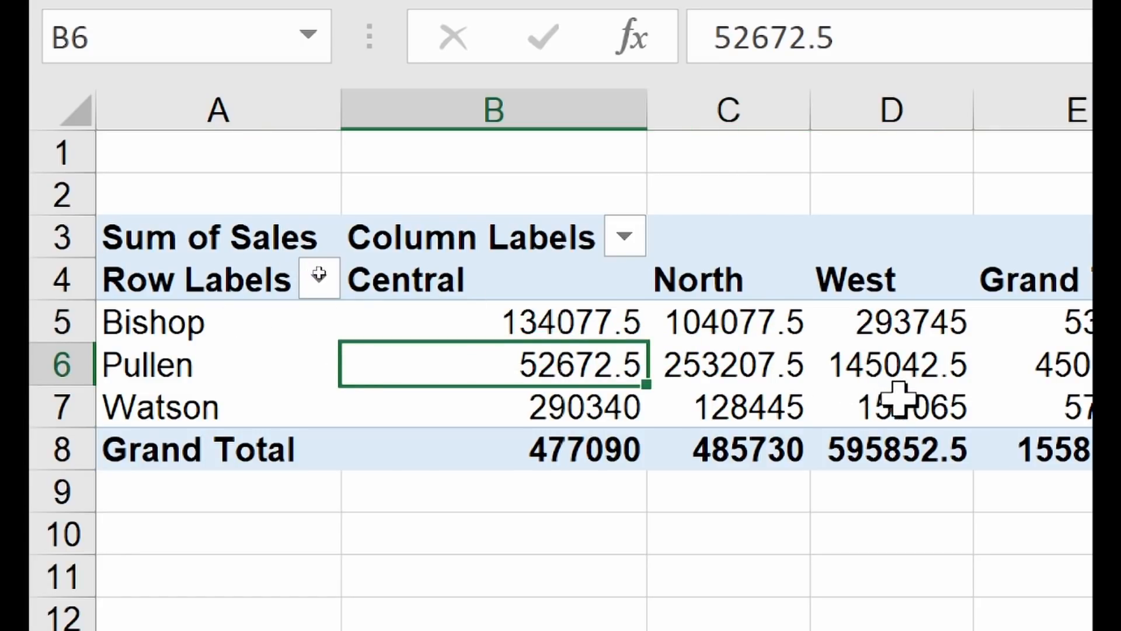
- Insert a 2-D clustered column PivotChart from the PivotTable's sales by salesperson and region
left_click_drag(900, 401, 208, 302)
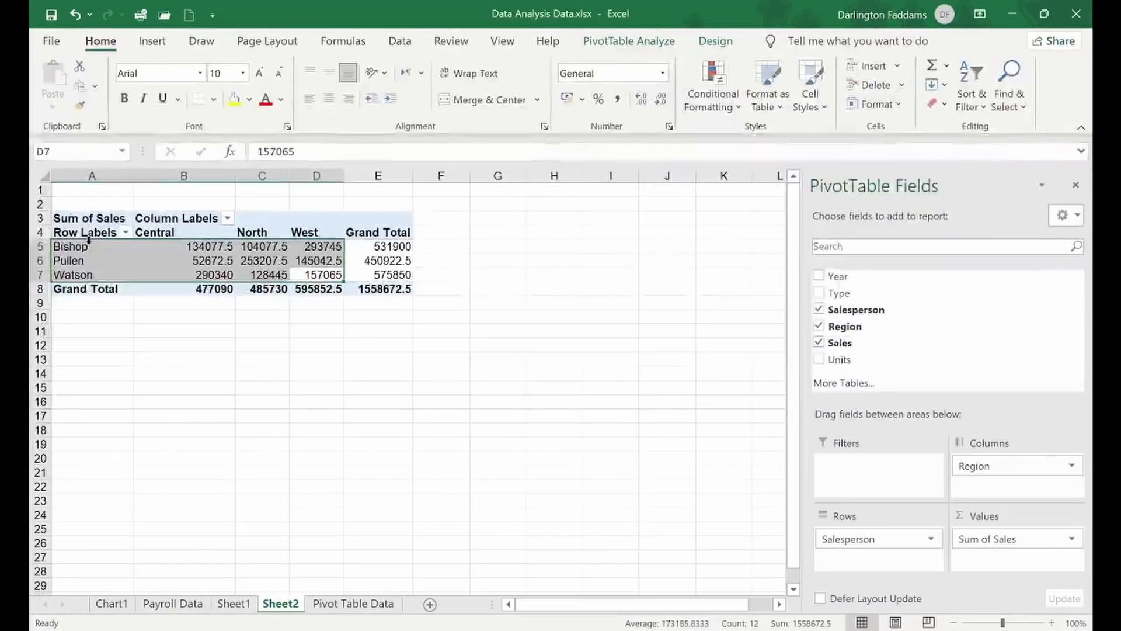
left_click(152, 46)
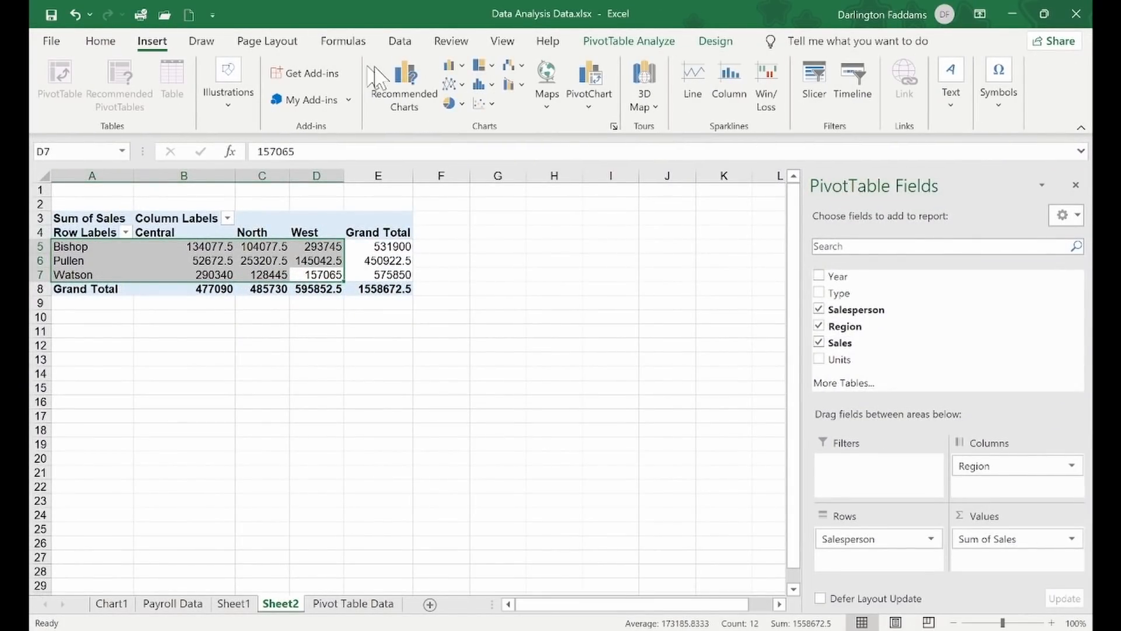
left_click(456, 68)
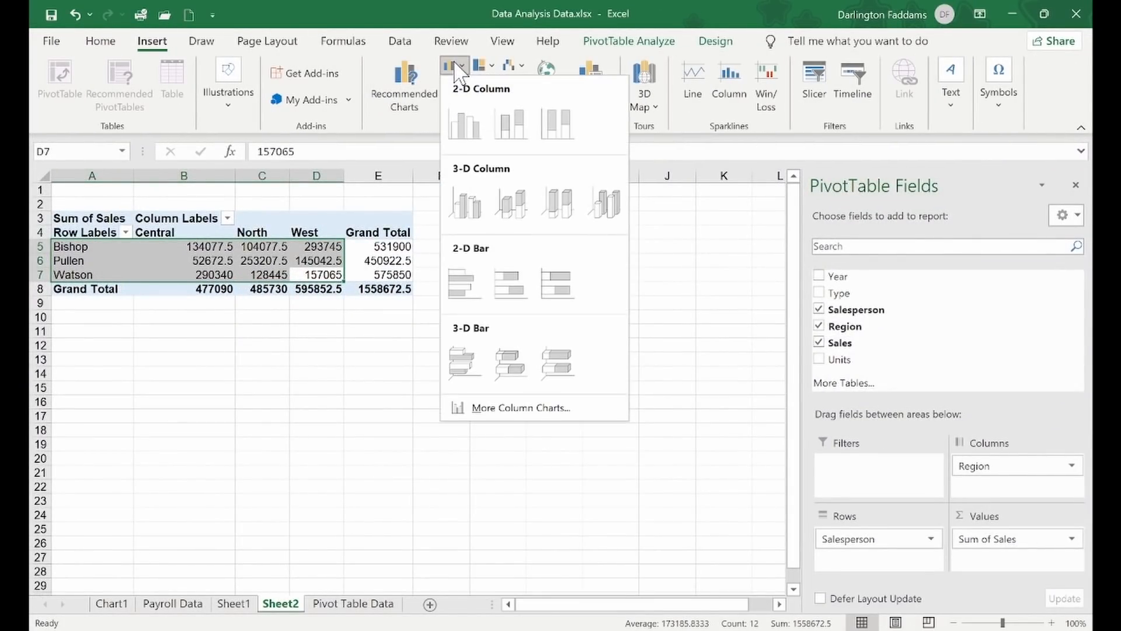
left_click(466, 112)
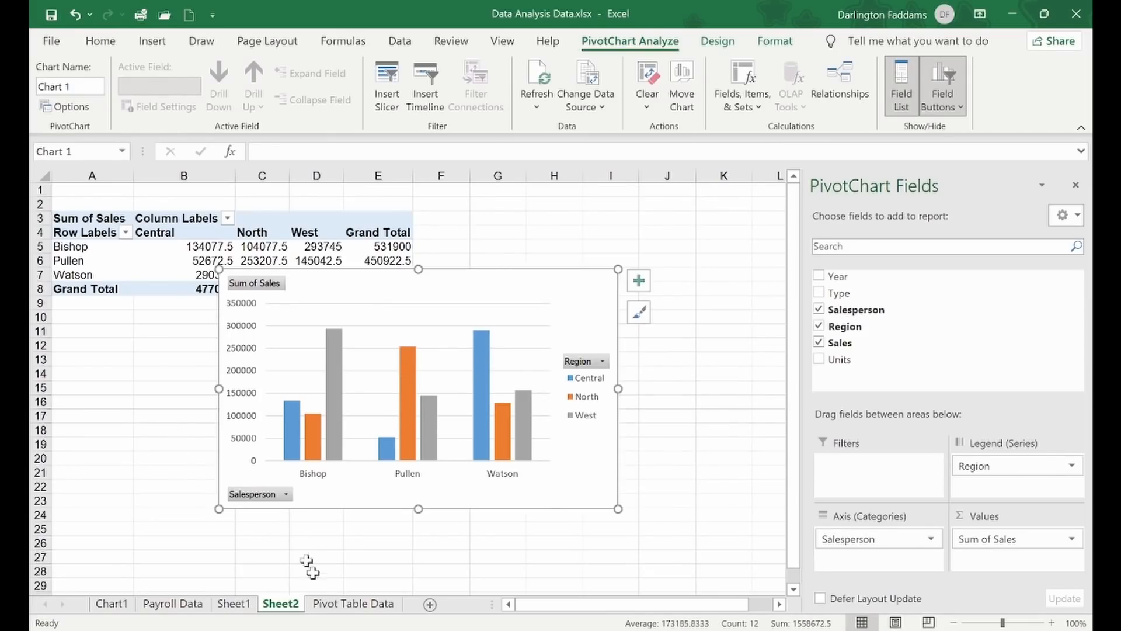
- Look over the source records on the Pivot Table Data sheet, return to Sheet2, and delete the PivotChart
left_click(338, 604)
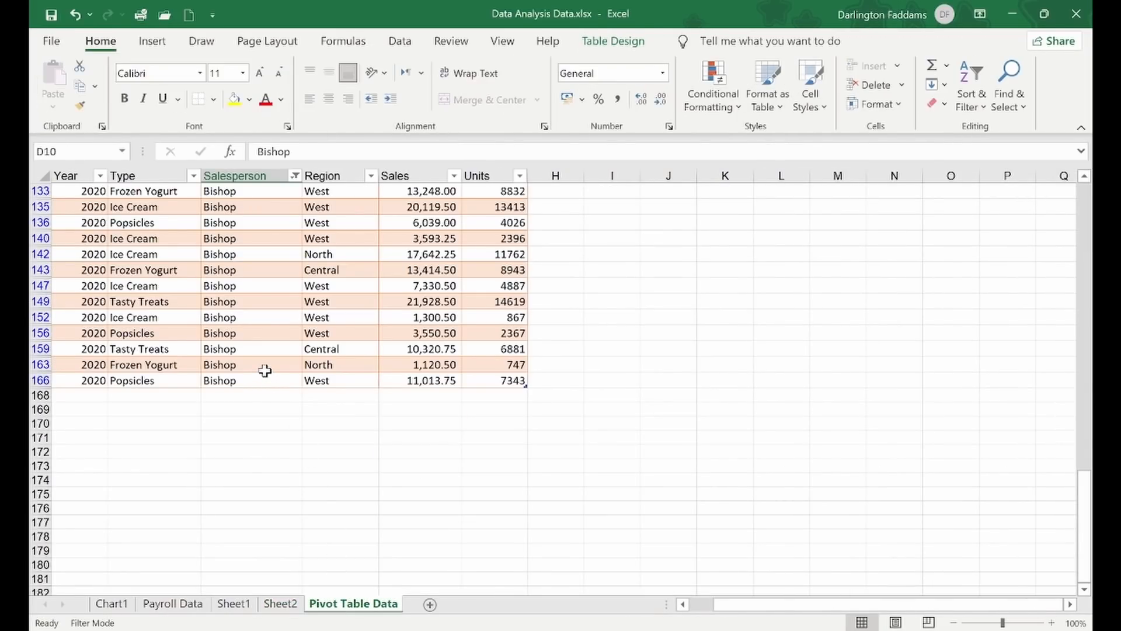
scroll(265, 371, "up", 3)
left_click(279, 603)
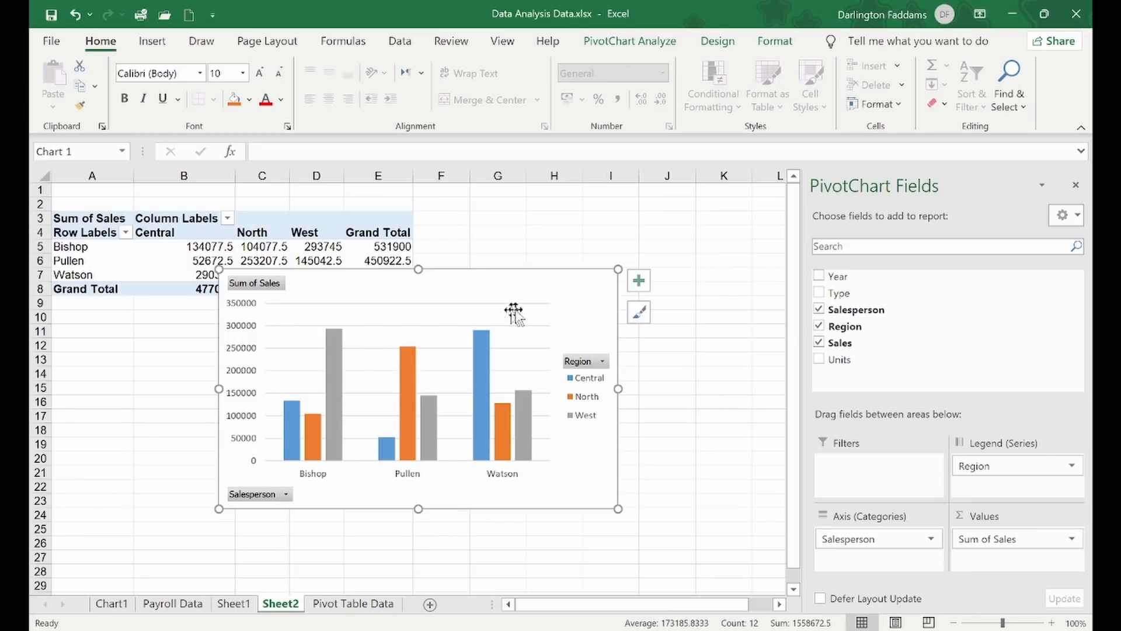
key("Delete")
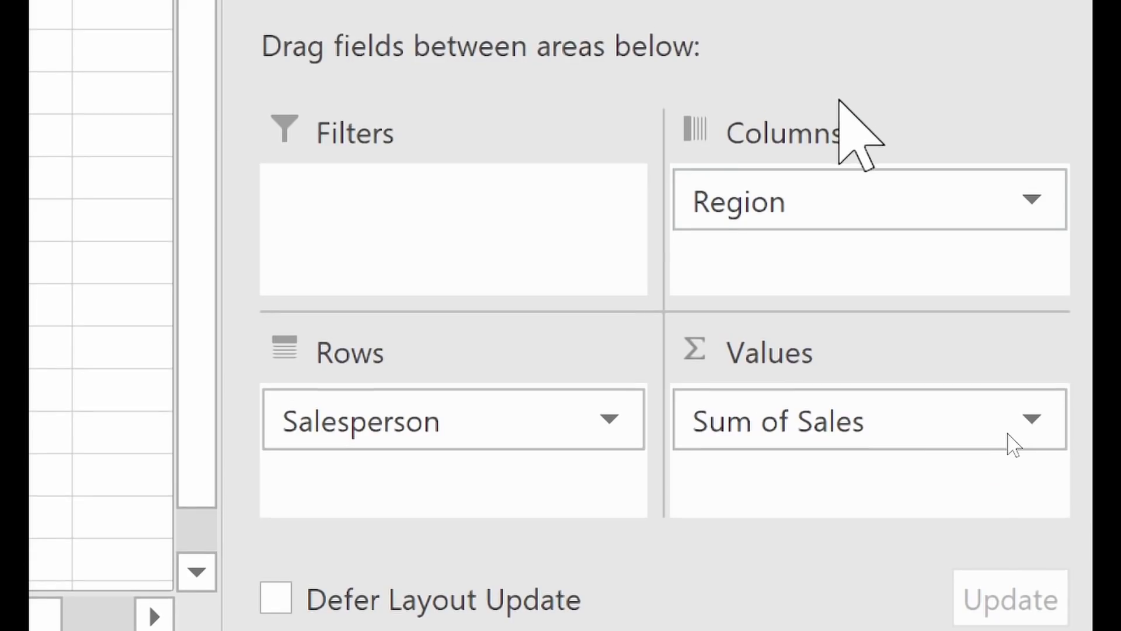
- Rearrange the PivotTable by moving the Region field to the rows and the Salesperson field to the columns
left_click_drag(751, 204, 433, 488)
left_click_drag(365, 427, 784, 200)
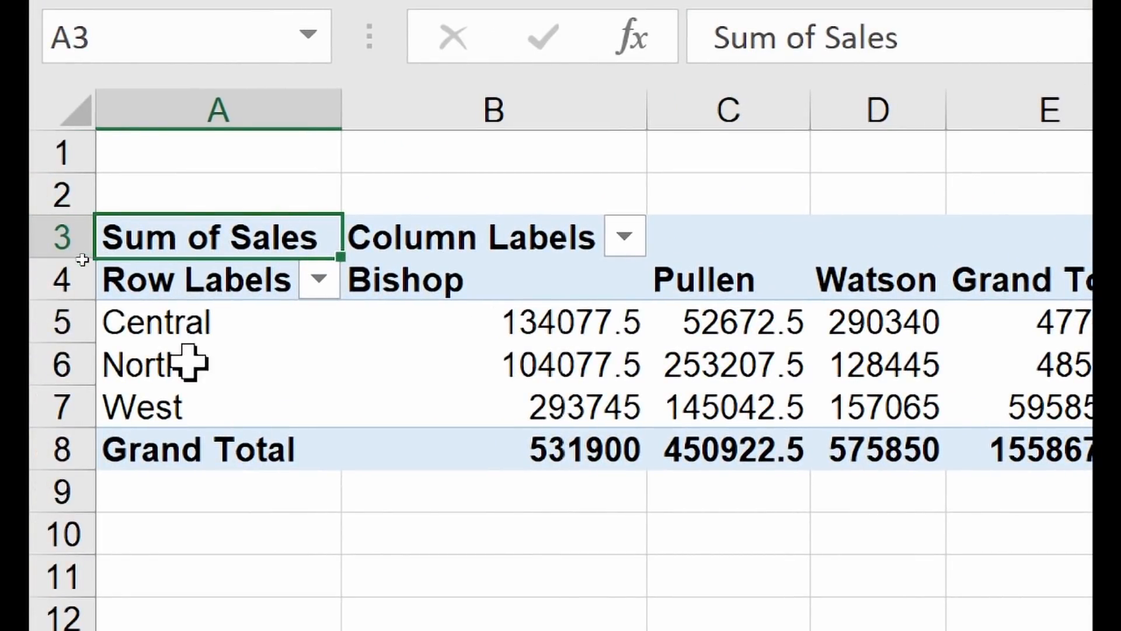
mouse_move(406, 425)
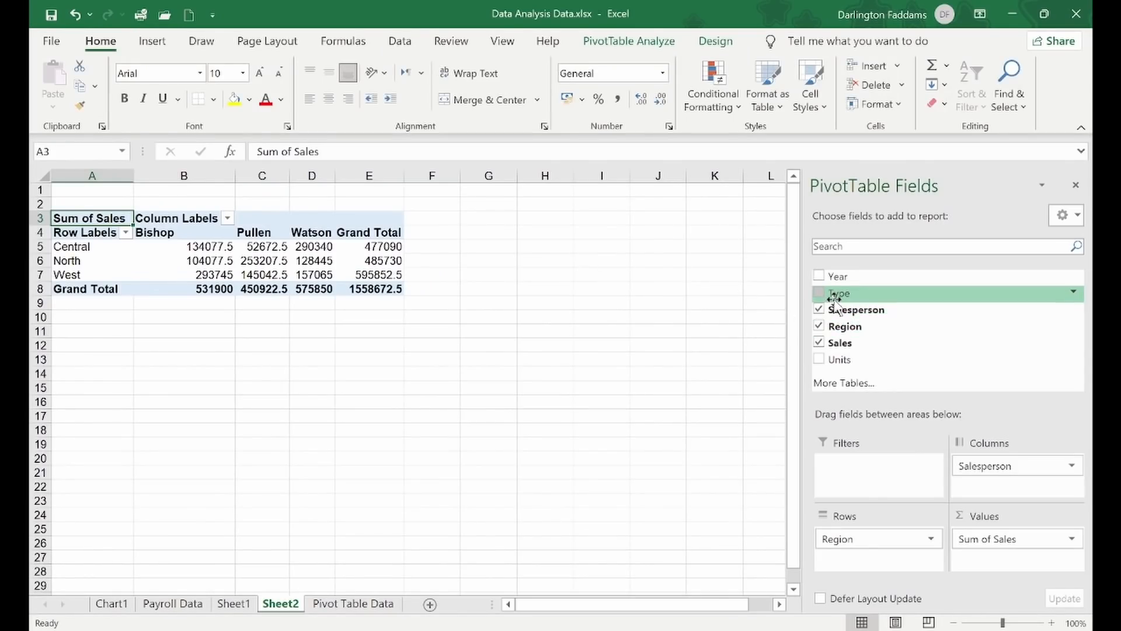
- Add the Type field as a PivotTable report filter and filter the sales to Ice Cream
mouse_move(838, 299)
left_mouse_down()
mouse_move(871, 409)
mouse_move(863, 470)
left_mouse_up()
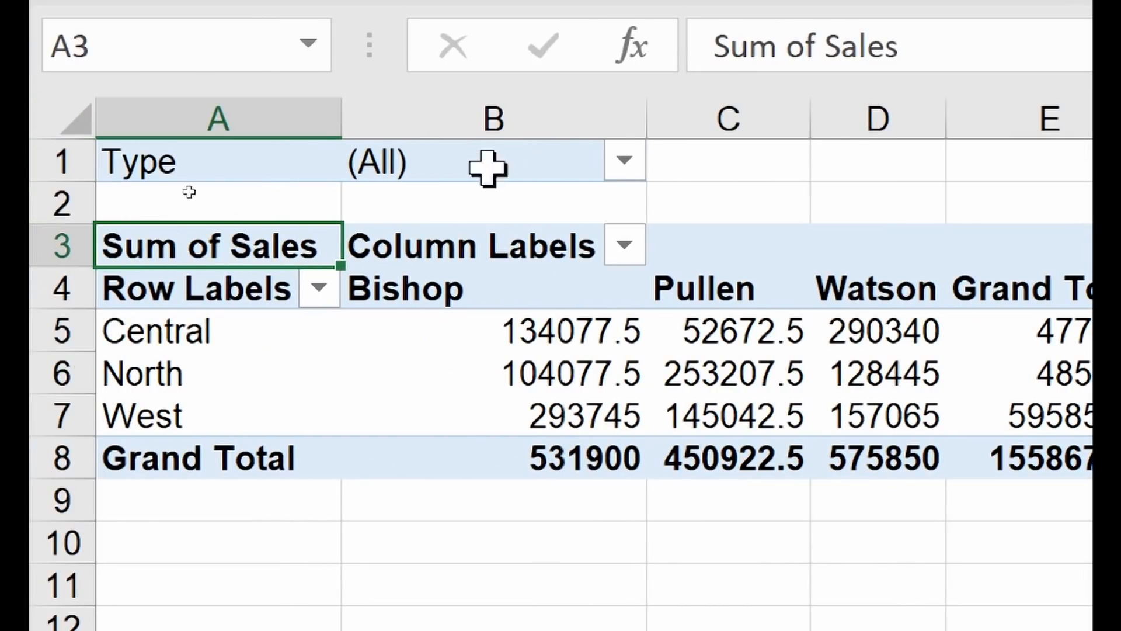
left_click(625, 159)
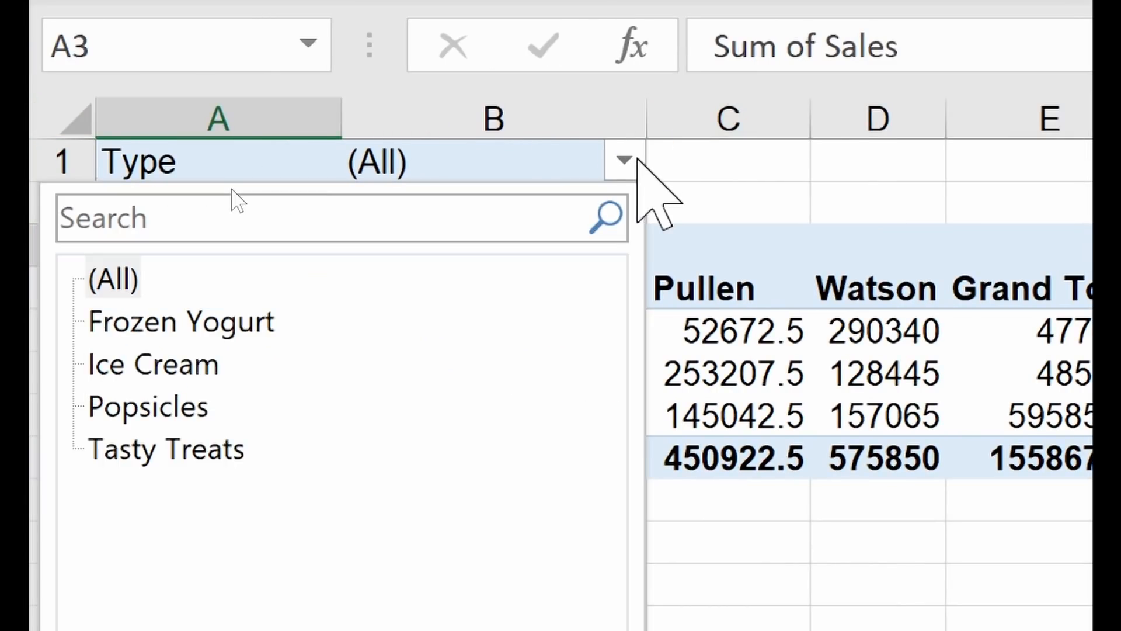
left_click(130, 332)
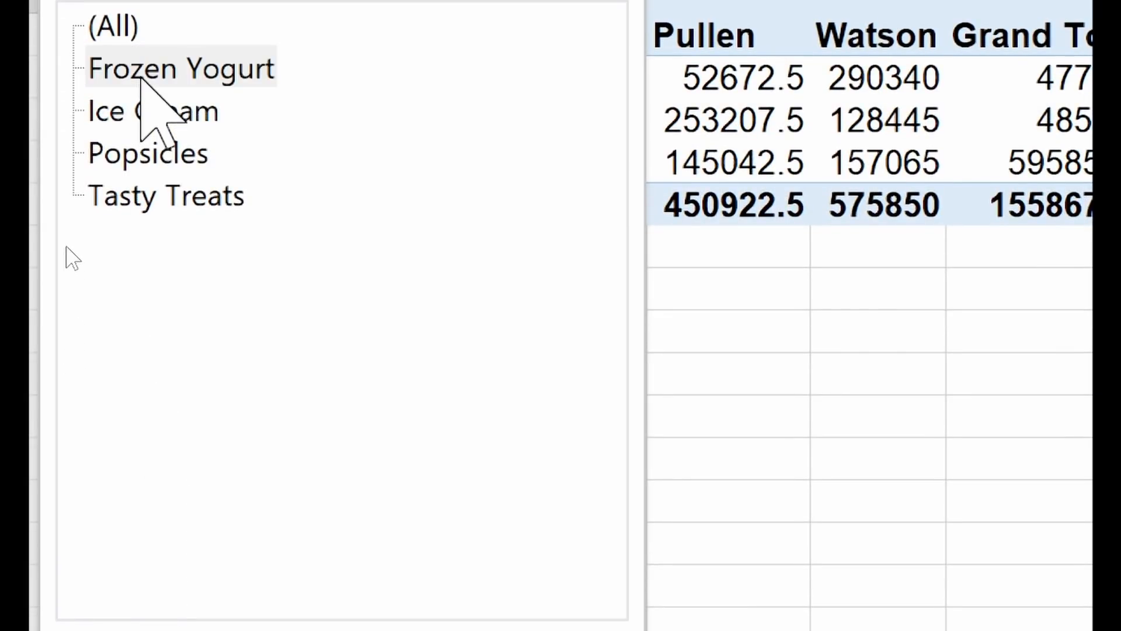
left_click(140, 328)
left_click(160, 112)
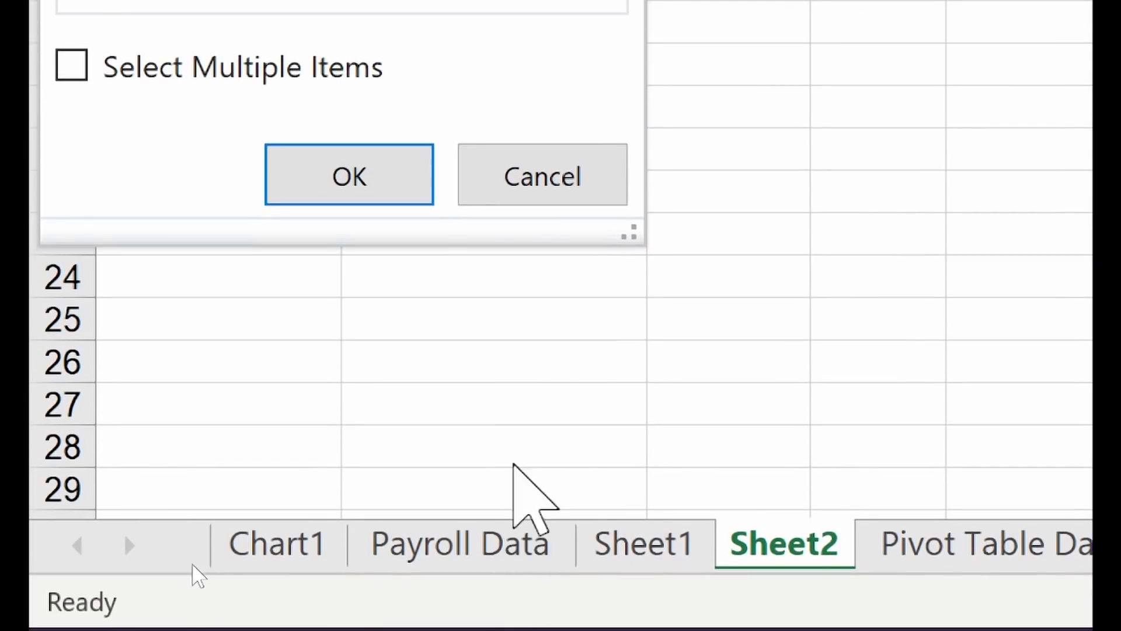
left_click(378, 182)
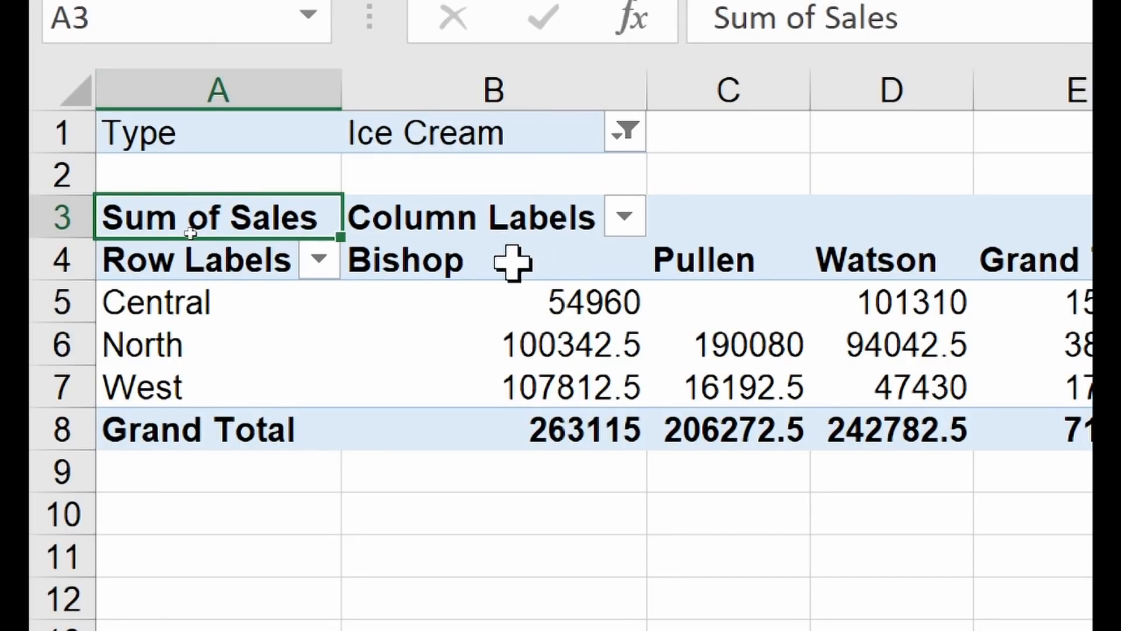
mouse_move(508, 281)
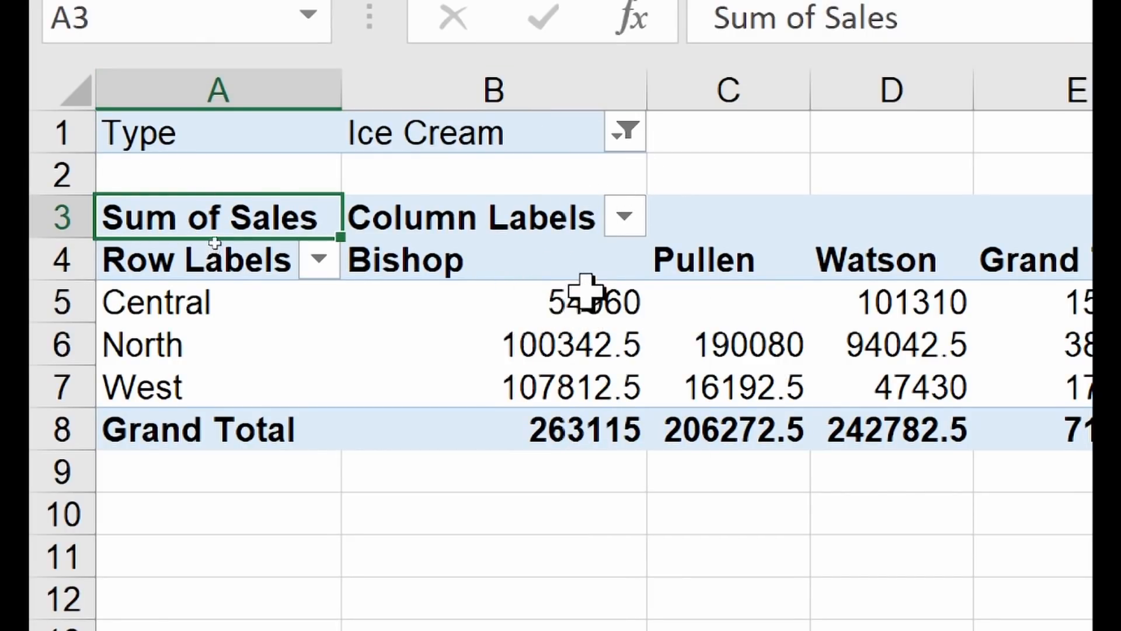
- Change the PivotTable's Type filter to Frozen Yogurt and look over the regional sales
left_click(630, 132)
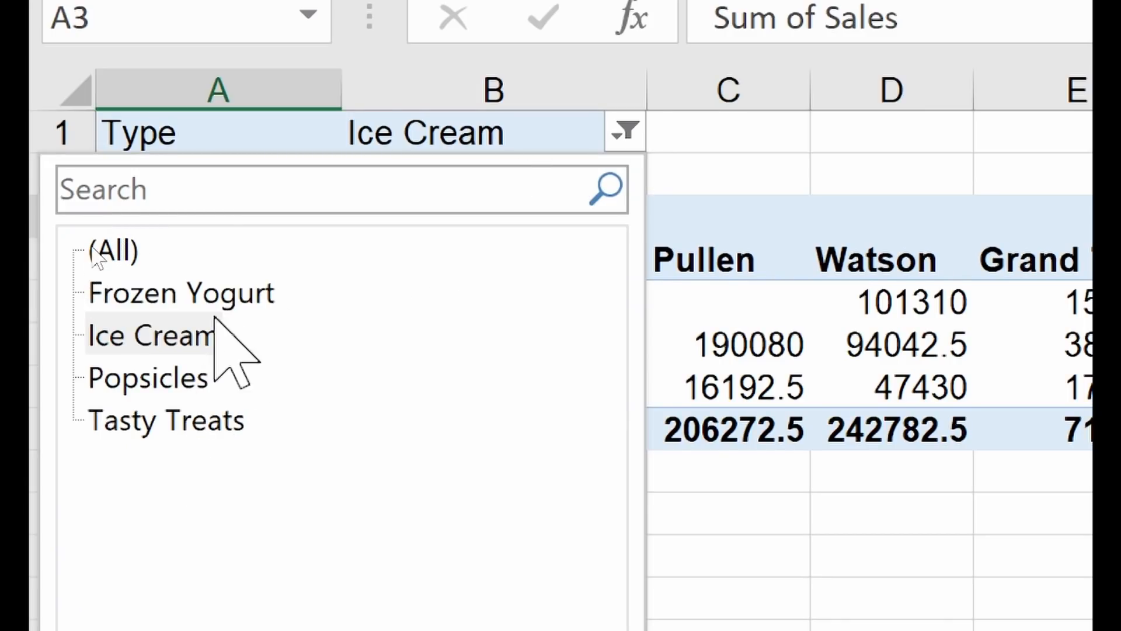
left_click(220, 294)
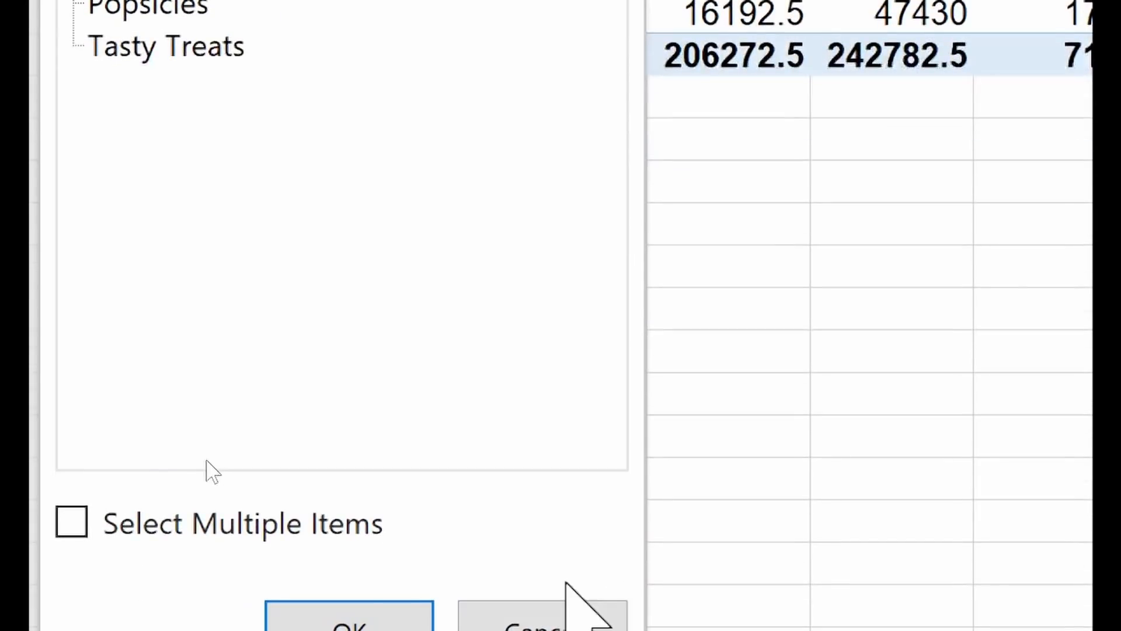
left_click(408, 616)
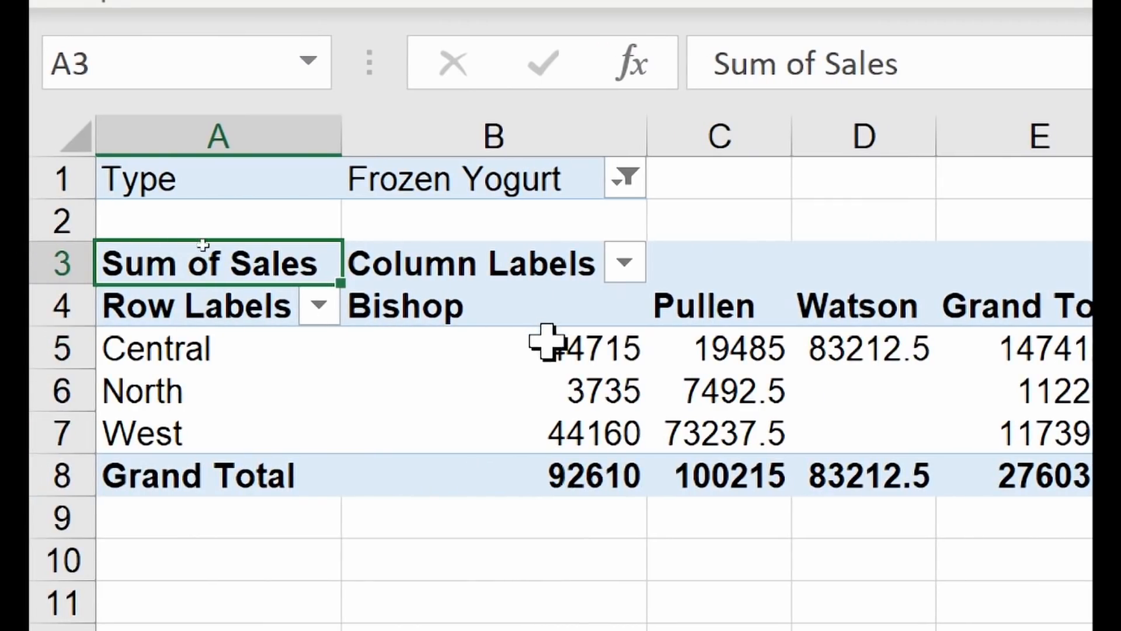
mouse_move(584, 356)
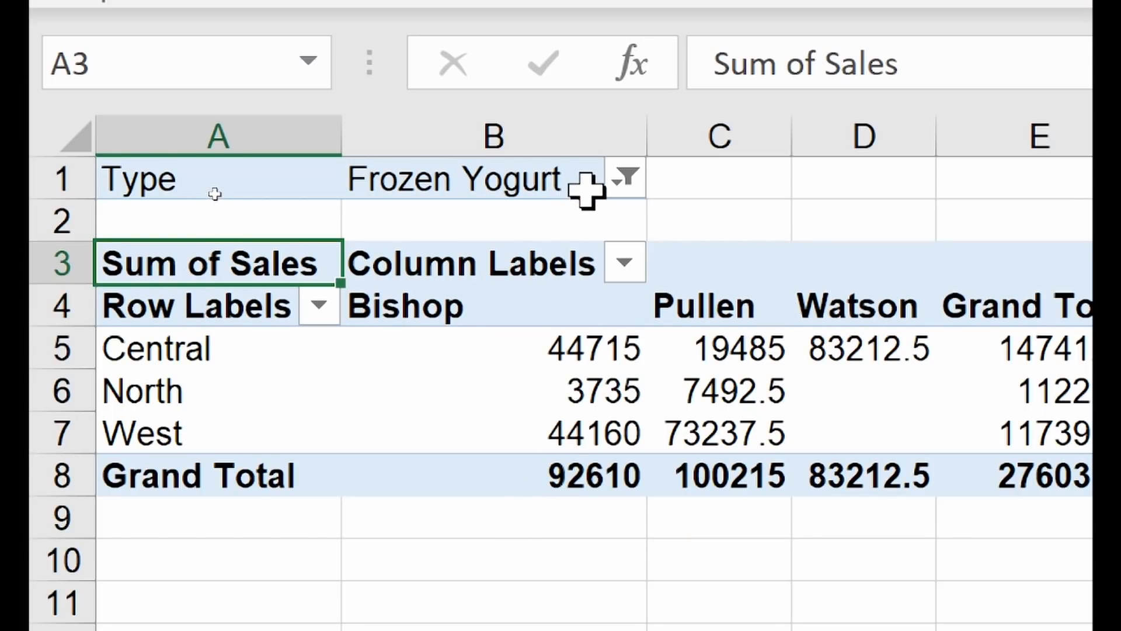
- Reset the PivotTable's Type filter to (All)
left_click(625, 178)
left_click(111, 297)
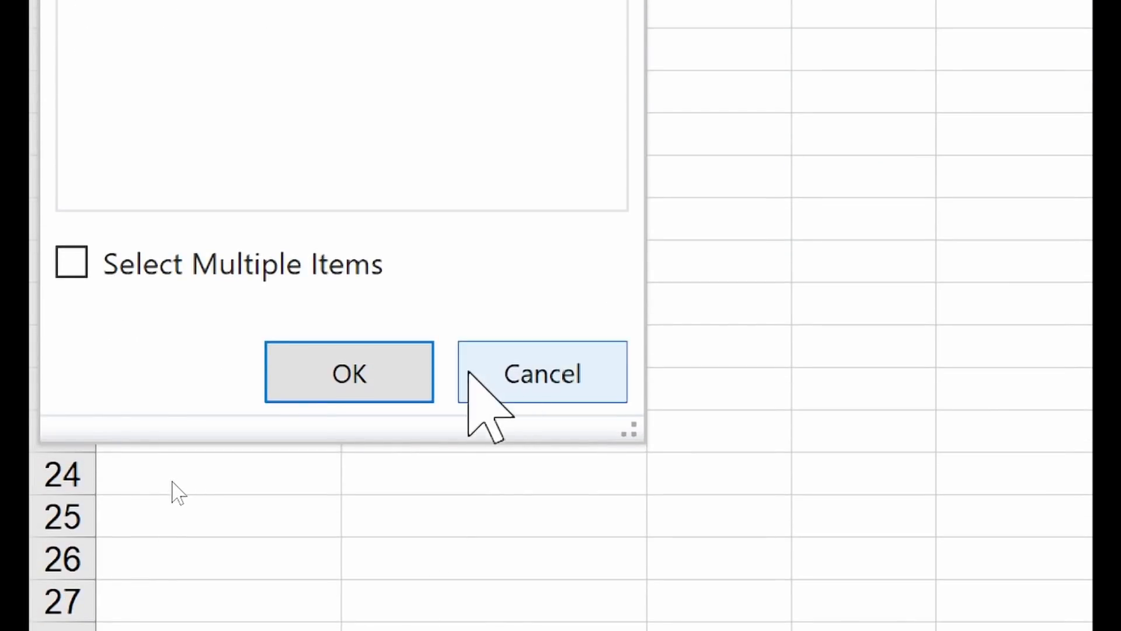
left_click(369, 371)
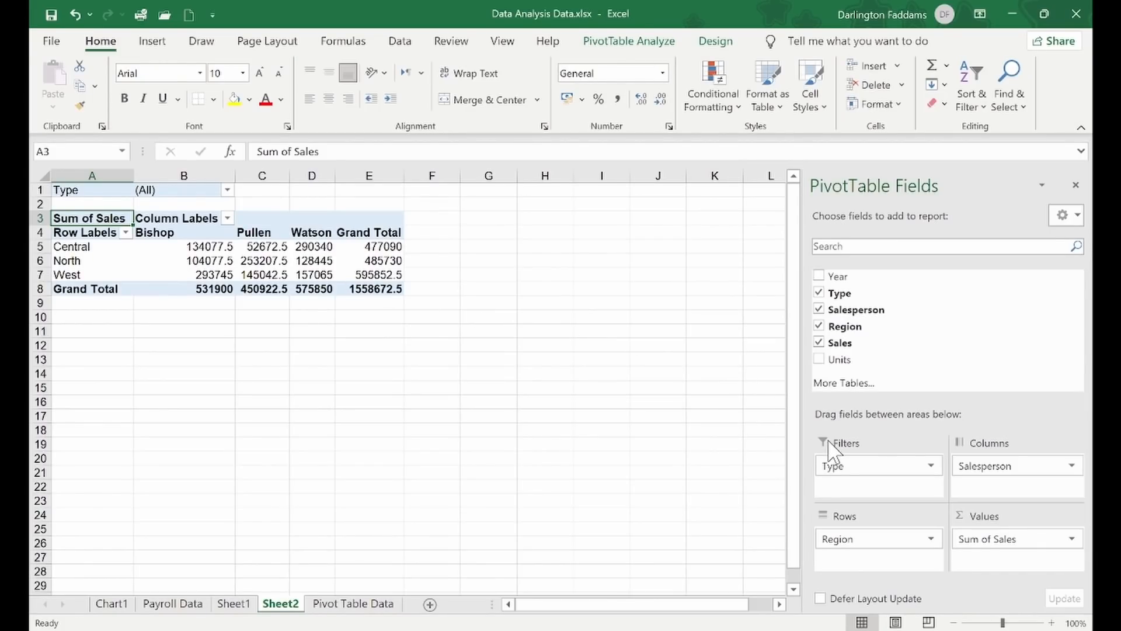
- Move the Type field from the filters to the rows beneath Region, and move Region to the filters
left_click_drag(841, 465, 857, 558)
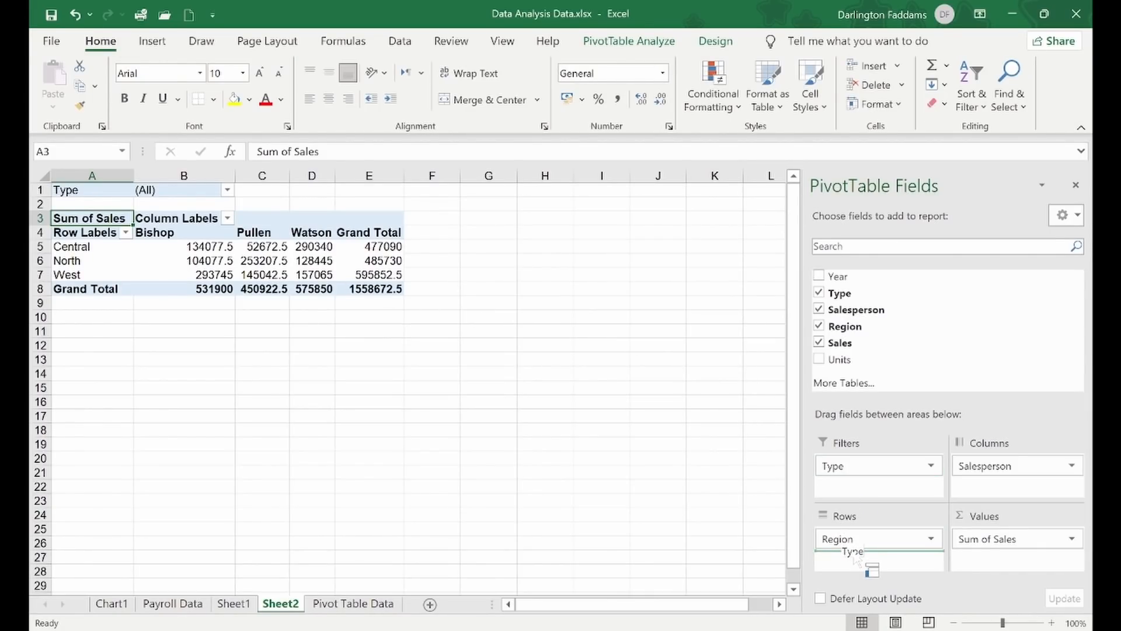
left_click_drag(856, 558, 853, 554)
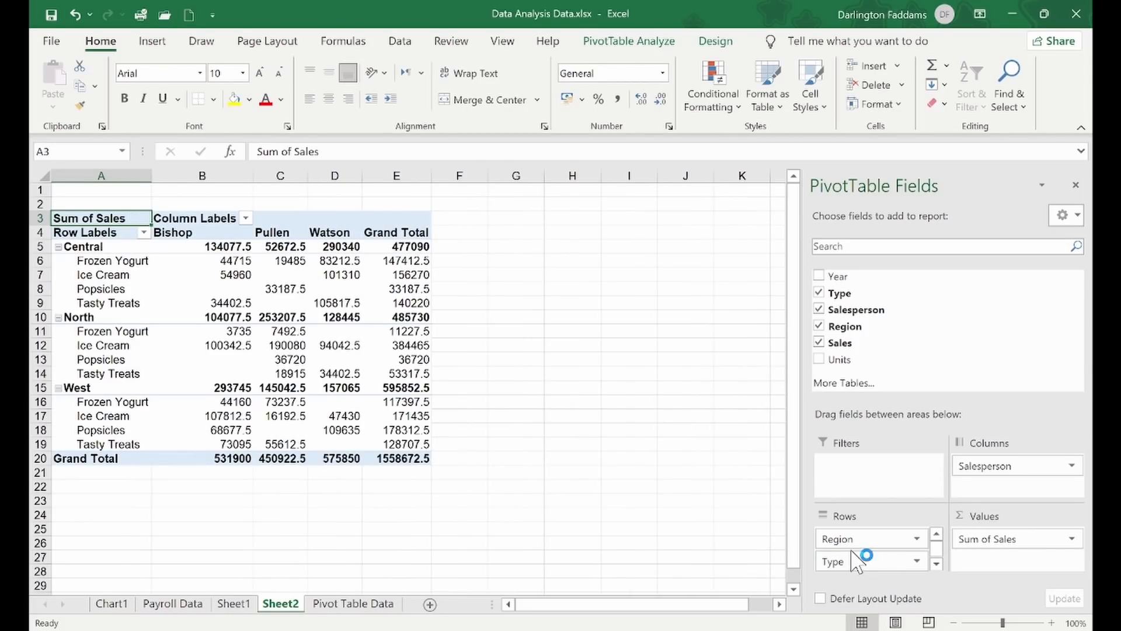
left_click_drag(843, 537, 849, 492)
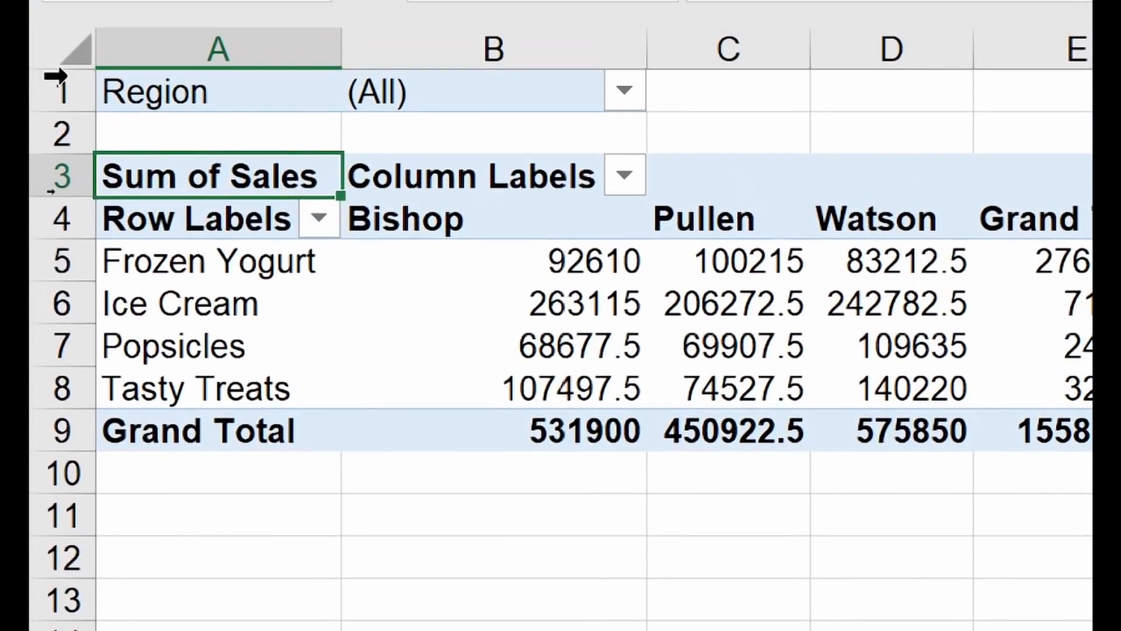
- Examine the first salesperson's sales of Frozen Yogurt, Ice Cream, Popsicles and Tasty Treats in the PivotTable
left_click(225, 266)
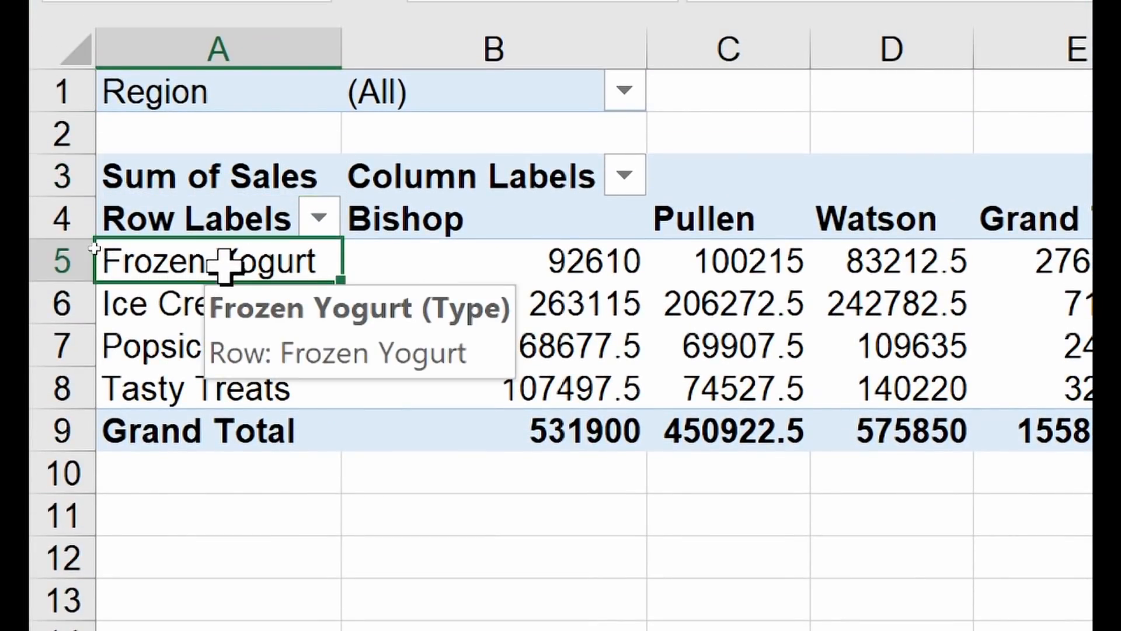
left_click(485, 217)
left_click(255, 258)
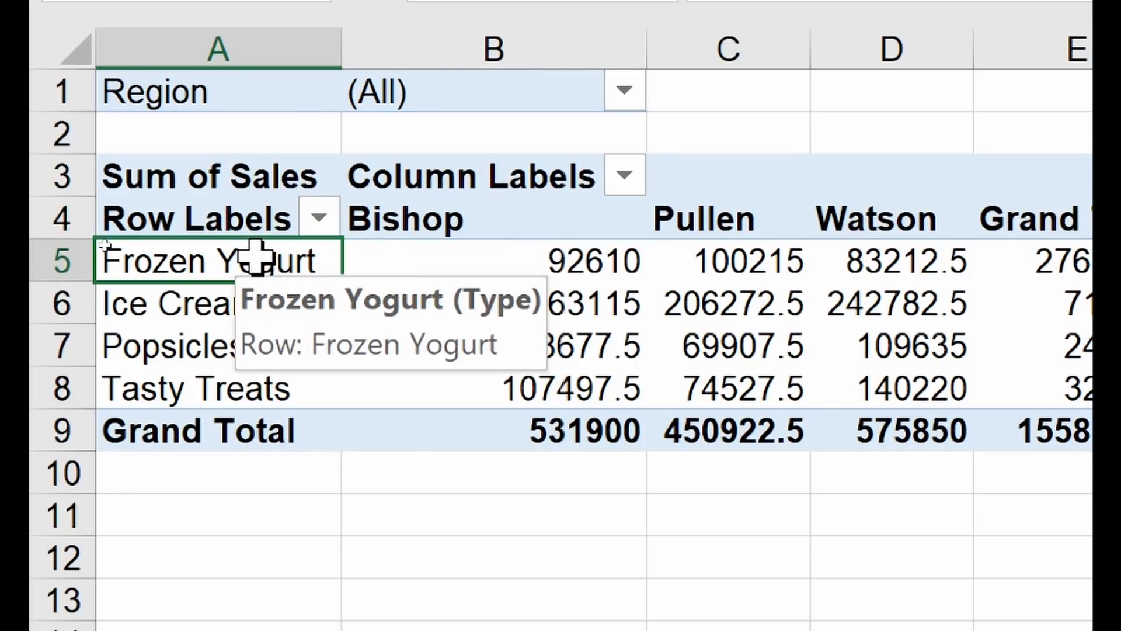
left_click(552, 271)
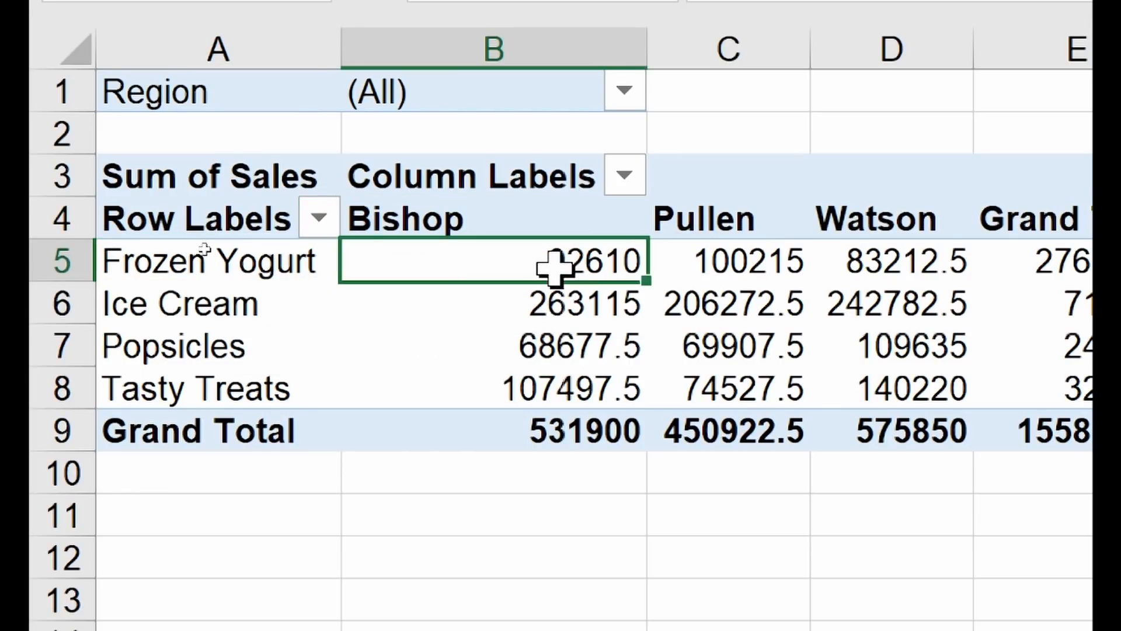
left_click(412, 196)
left_click(213, 261)
left_click(554, 252)
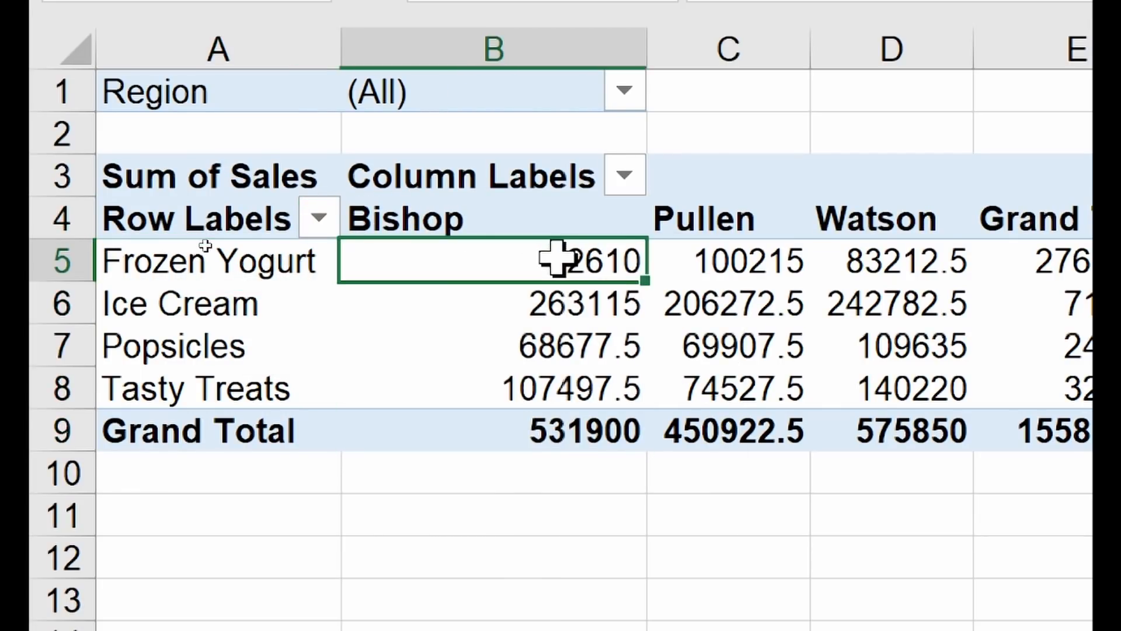
left_click(538, 309)
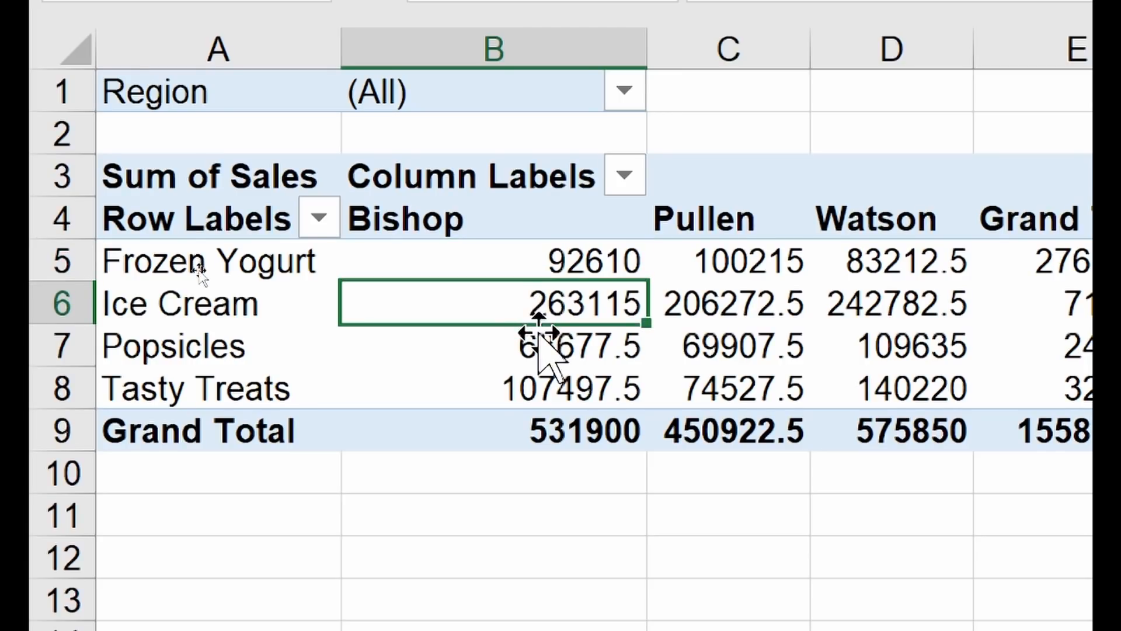
left_click(538, 342)
left_click(545, 388)
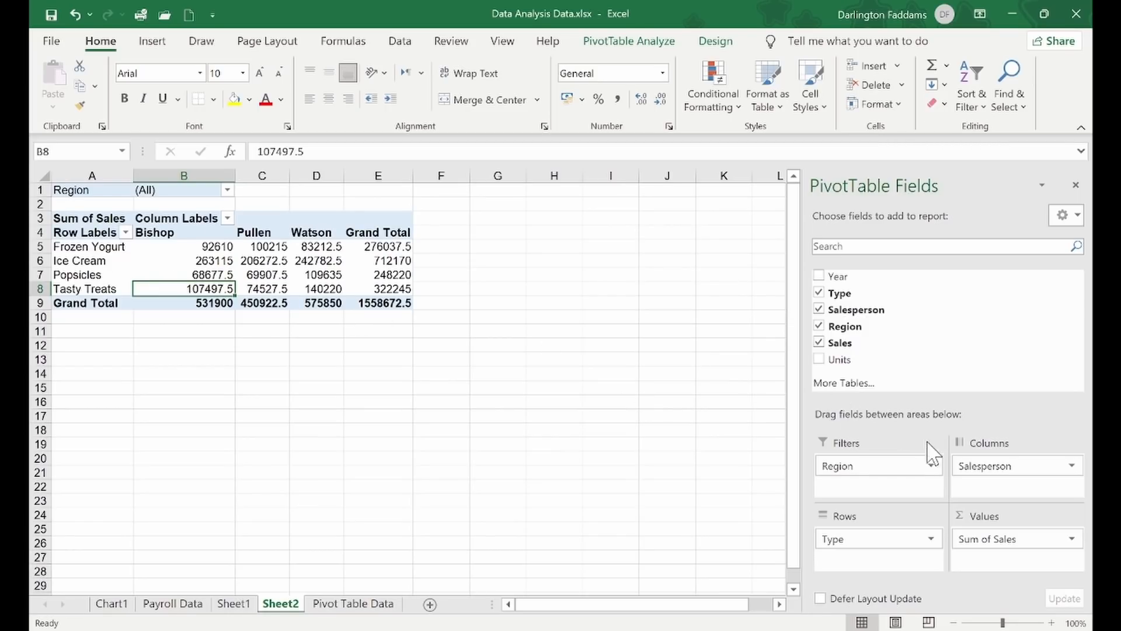
- Swap the PivotTable fields so that Salesperson is in the rows and Type is in the columns
left_click_drag(861, 543, 887, 560)
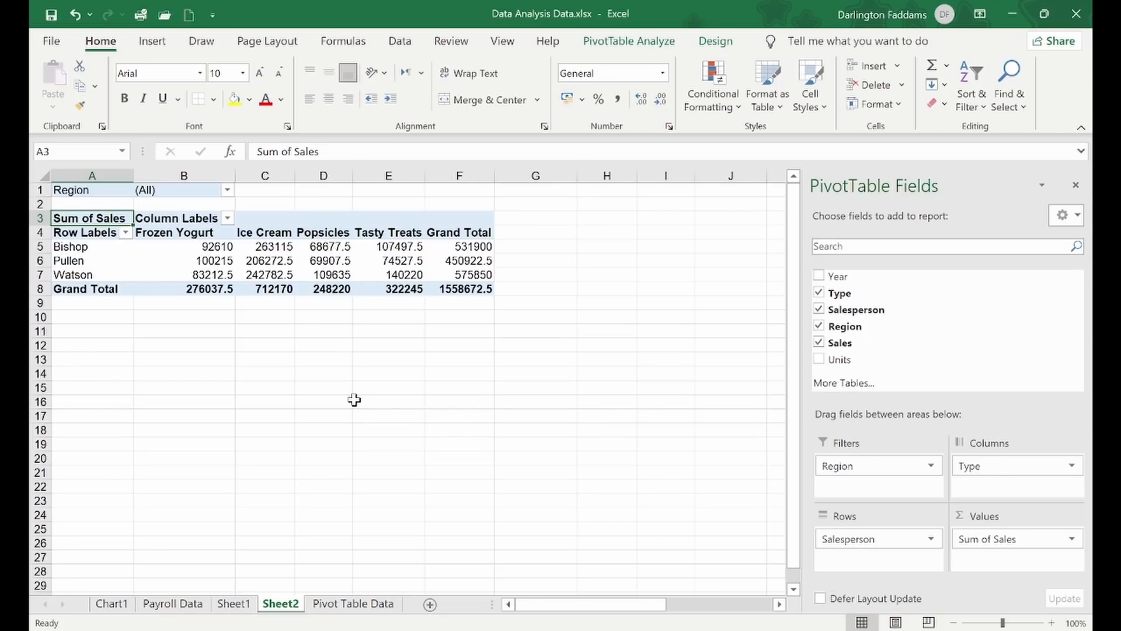
- Create a PivotTable from the whole employee payroll table on the Payroll Data sheet, placed on a new worksheet
left_click(173, 603)
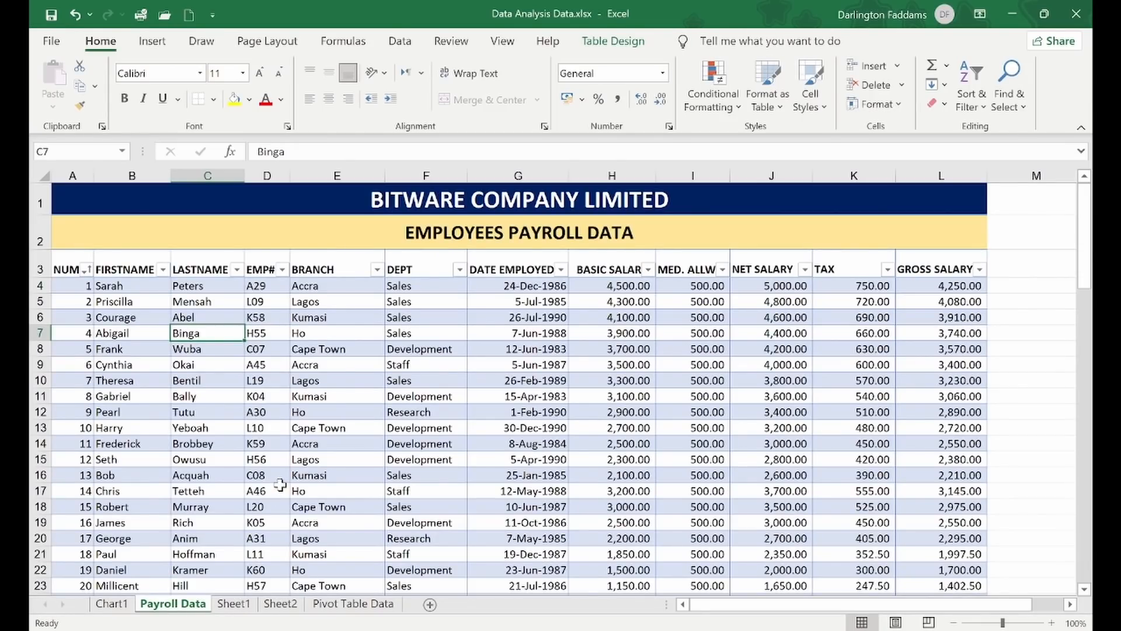
left_click(343, 411)
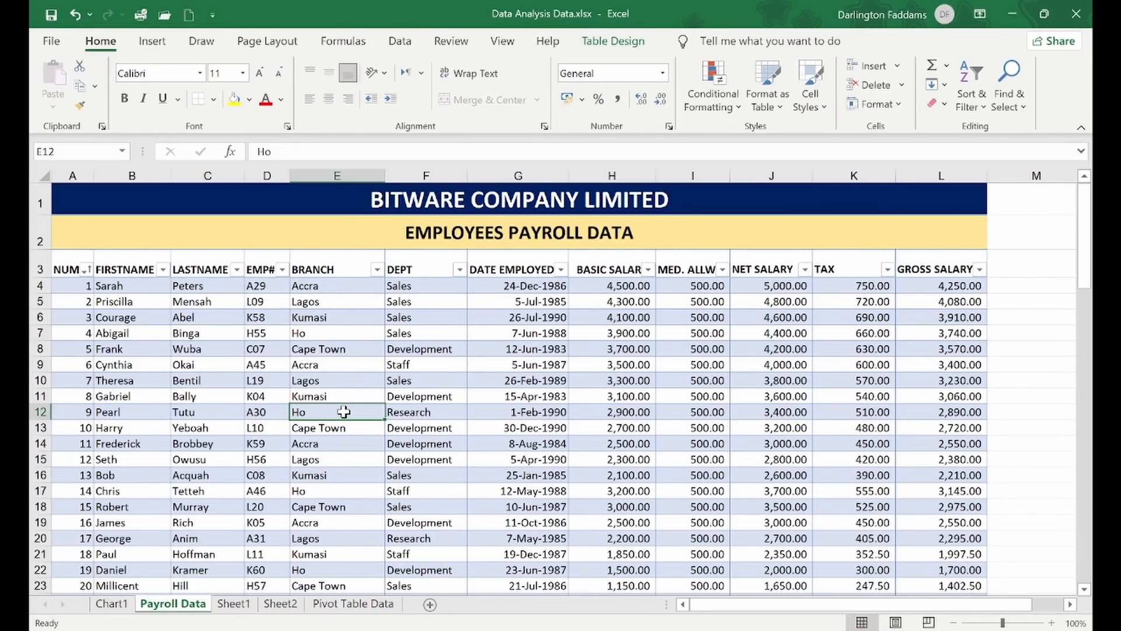
key("ctrl+a")
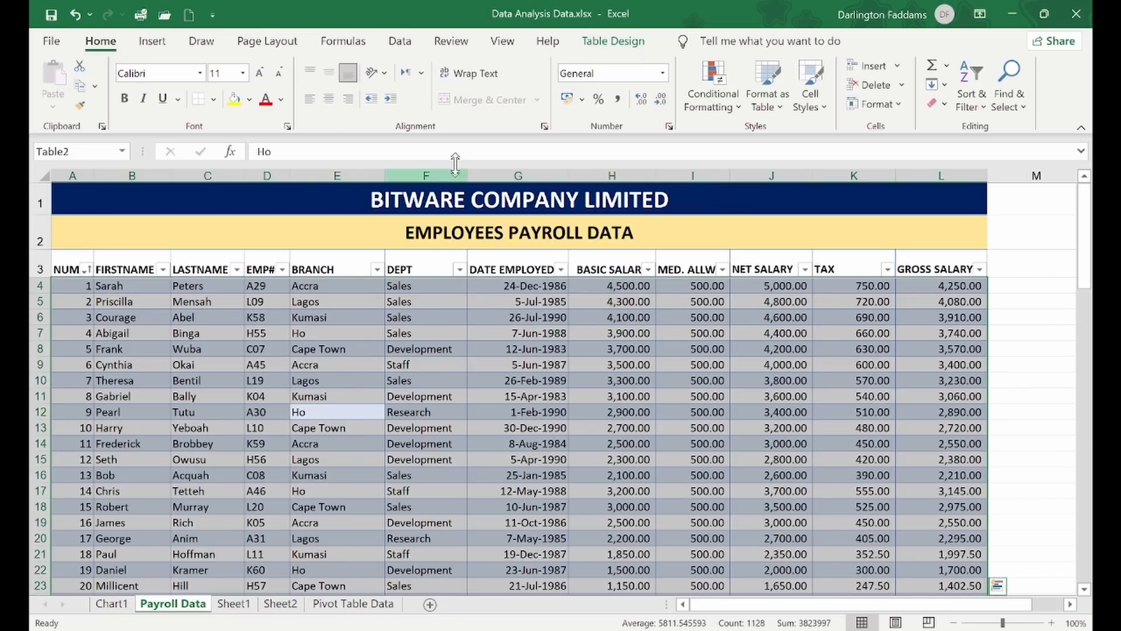
left_click(152, 41)
left_click(58, 79)
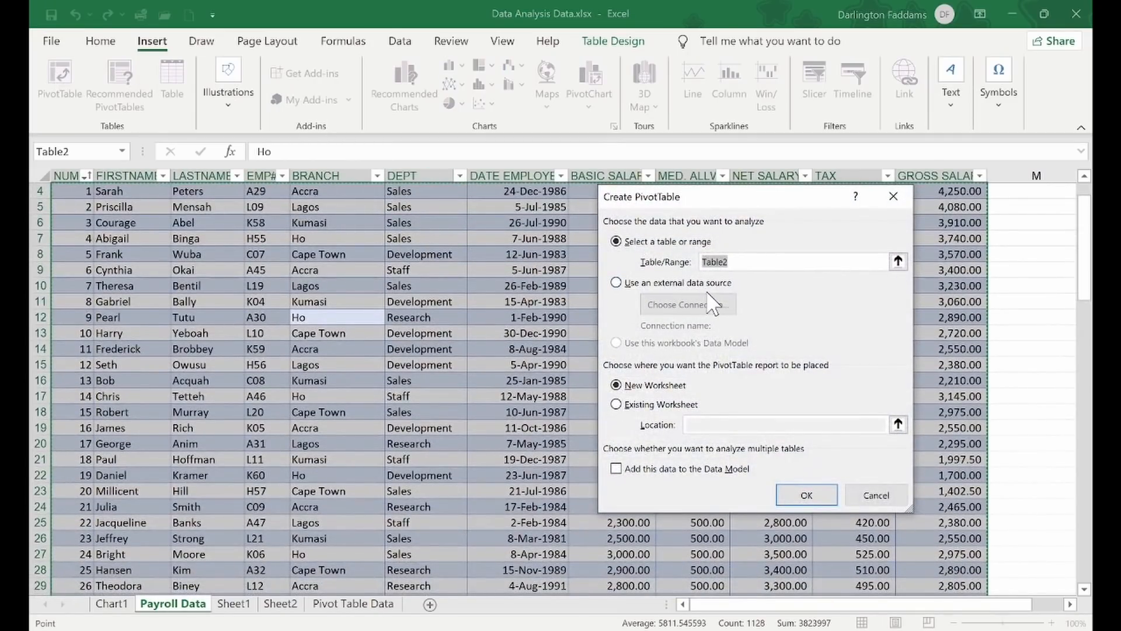
left_click(796, 492)
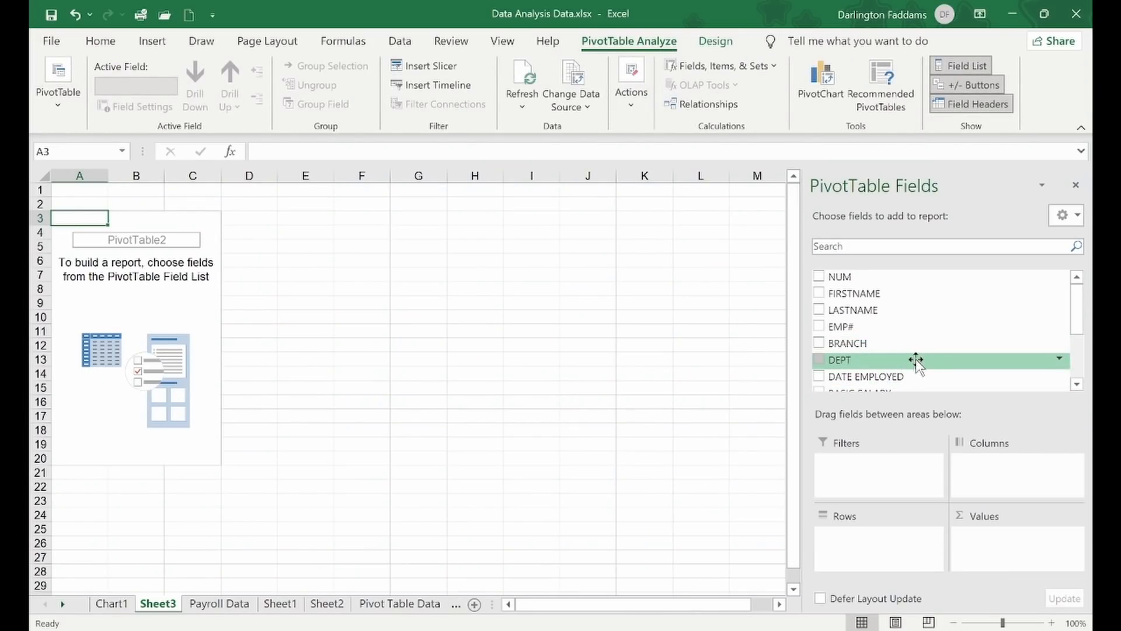
- Set the PivotTable to show BRANCH in the rows and the sum of GROSS SALARY in the values
left_click_drag(862, 346, 878, 541)
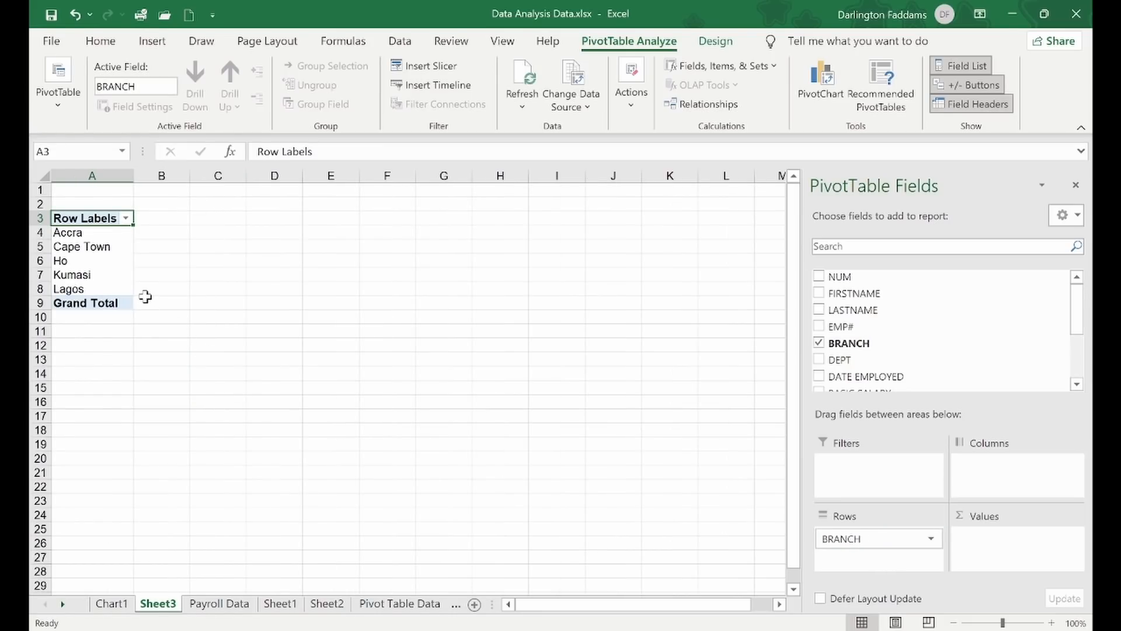
scroll(913, 382, "down", 3)
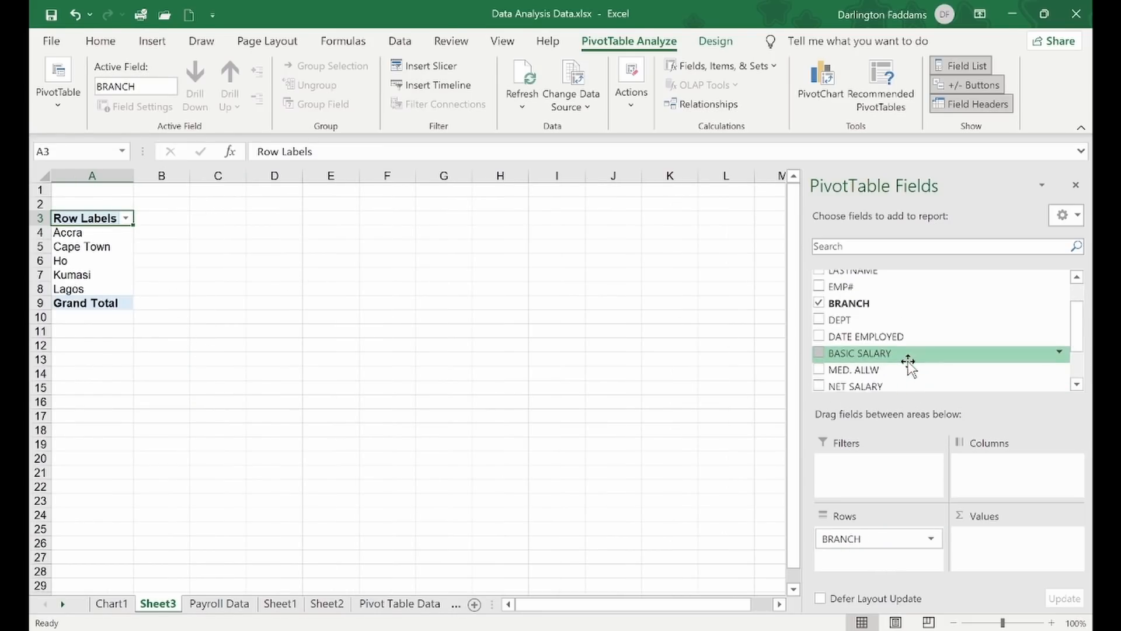
left_click_drag(872, 363, 1000, 535)
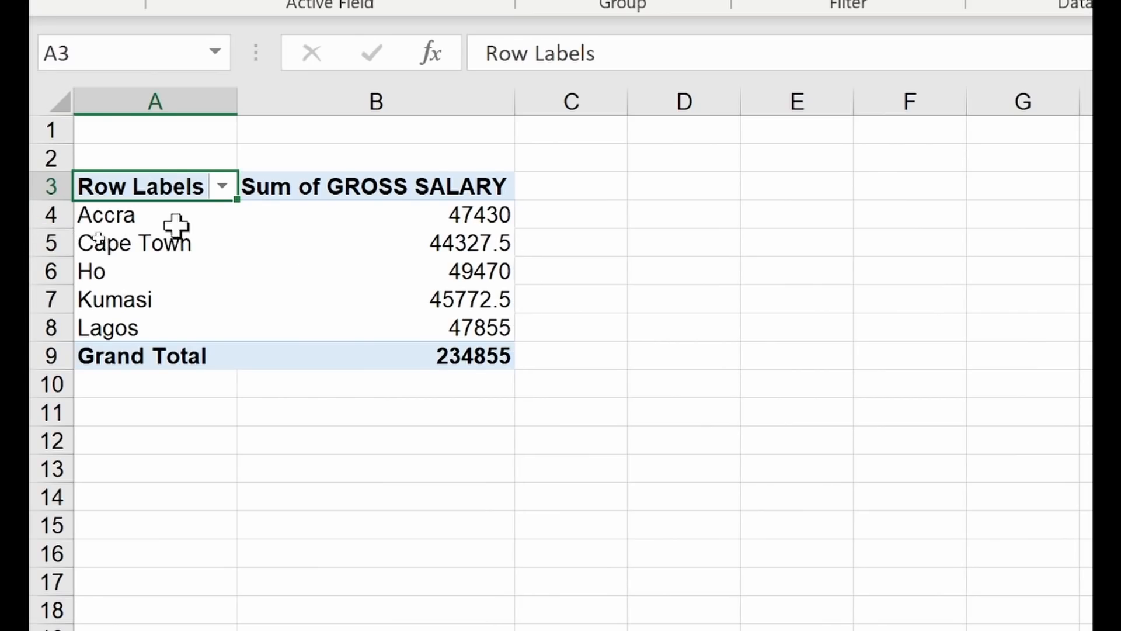
- Insert a 2-D clustered column chart of the gross salary totals for the five branches from Accra to Lagos
left_click(477, 214)
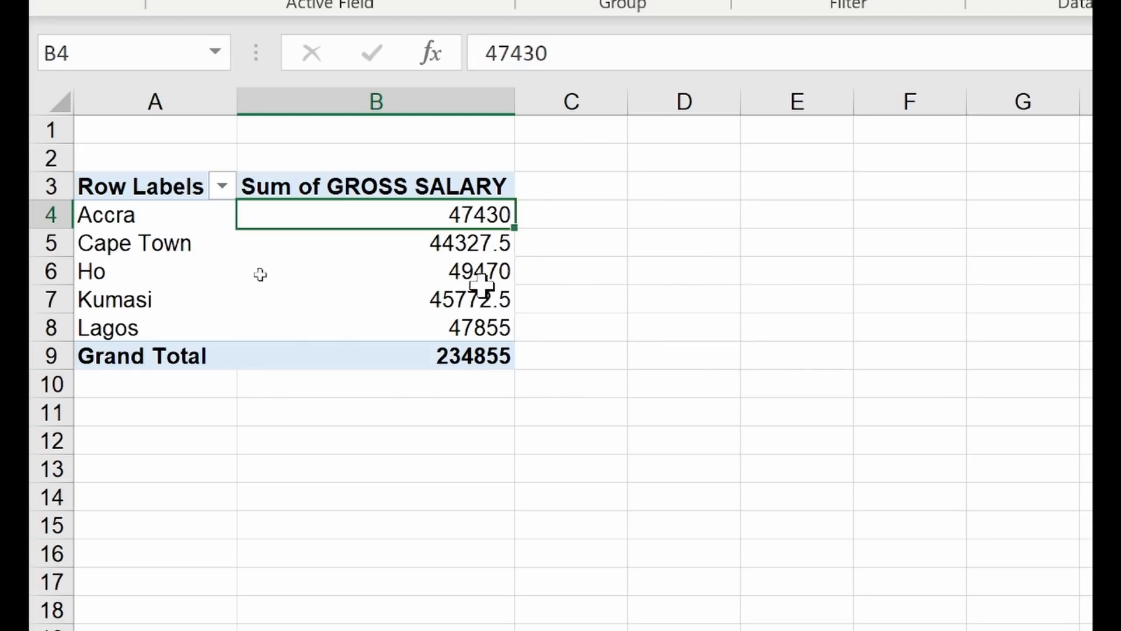
left_click_drag(502, 332, 142, 213)
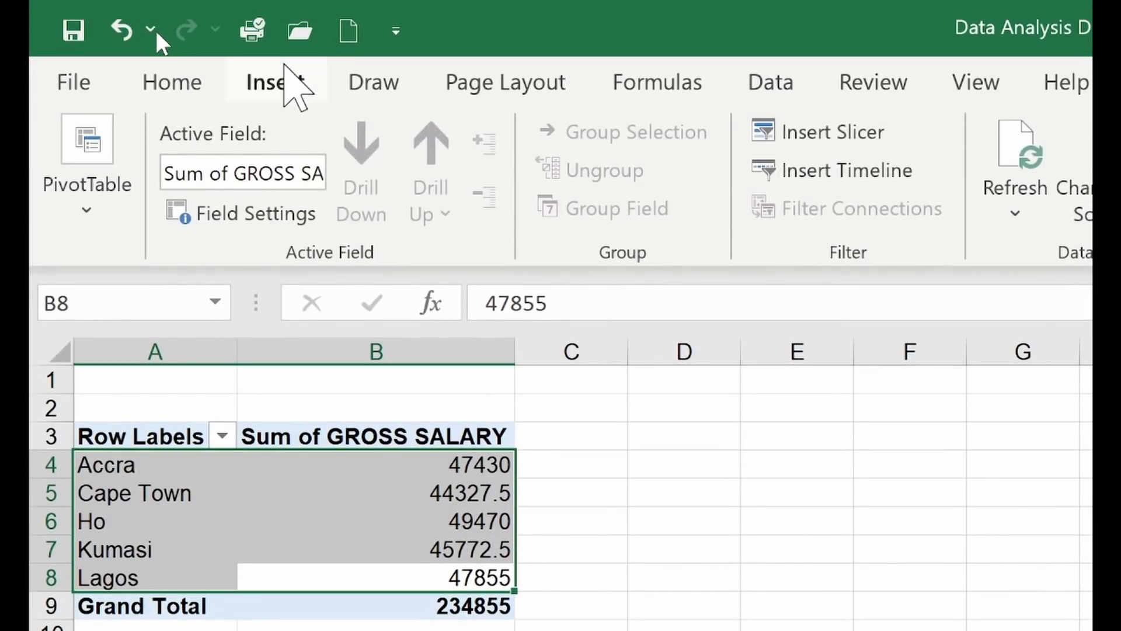
left_click(289, 80)
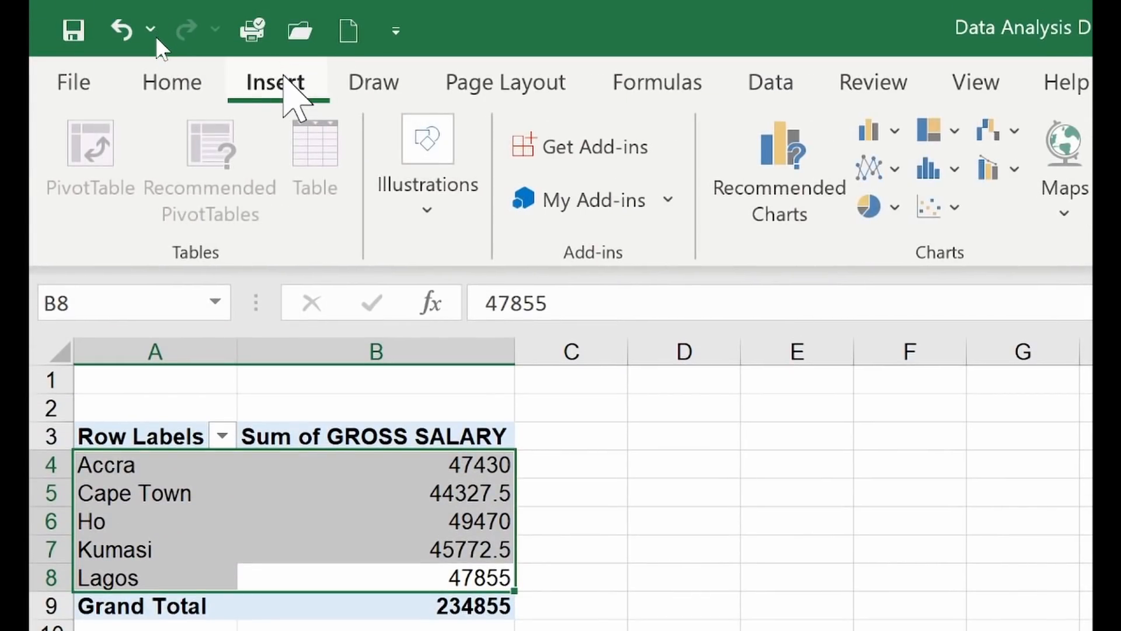
left_click(739, 135)
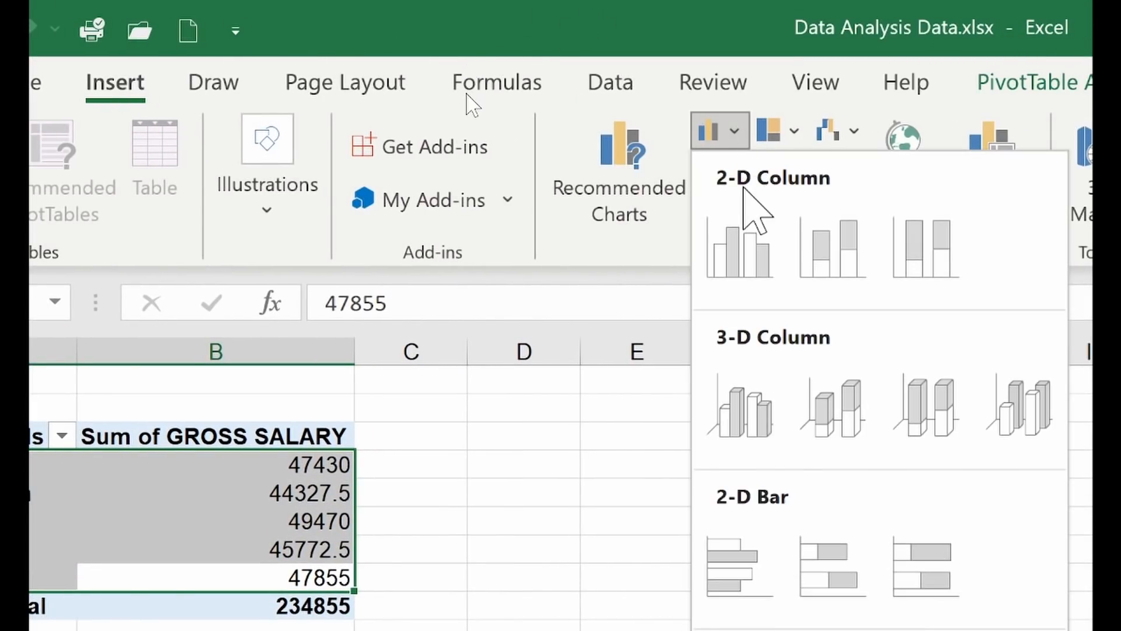
left_click(741, 248)
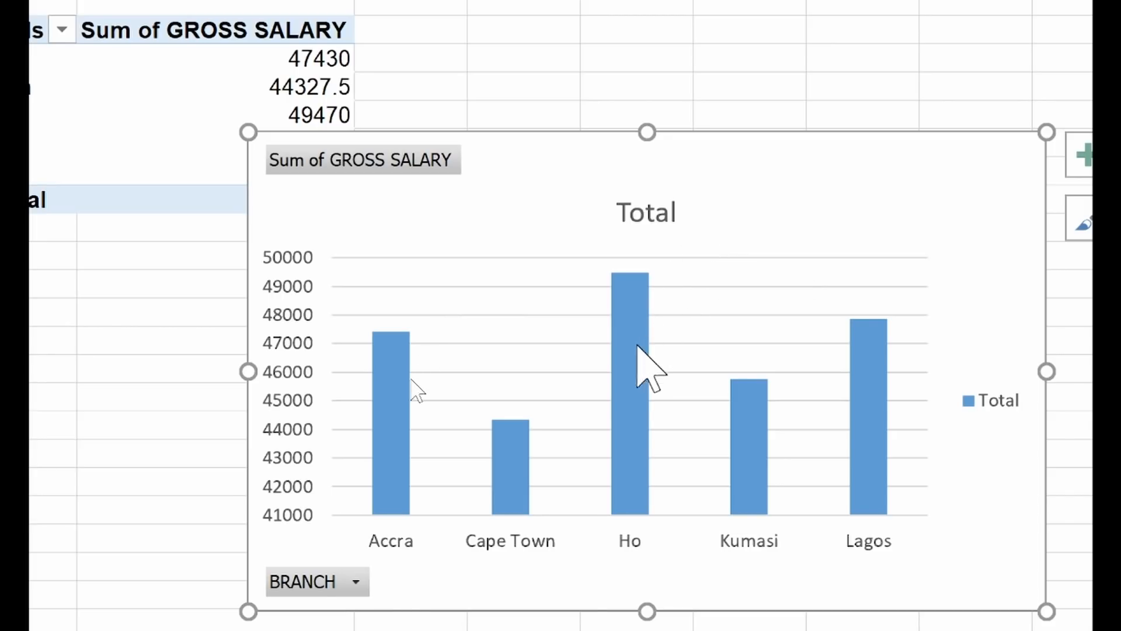
- Compare the branch columns in the gross salary chart and move the chart away from the PivotTable figures
mouse_move(629, 349)
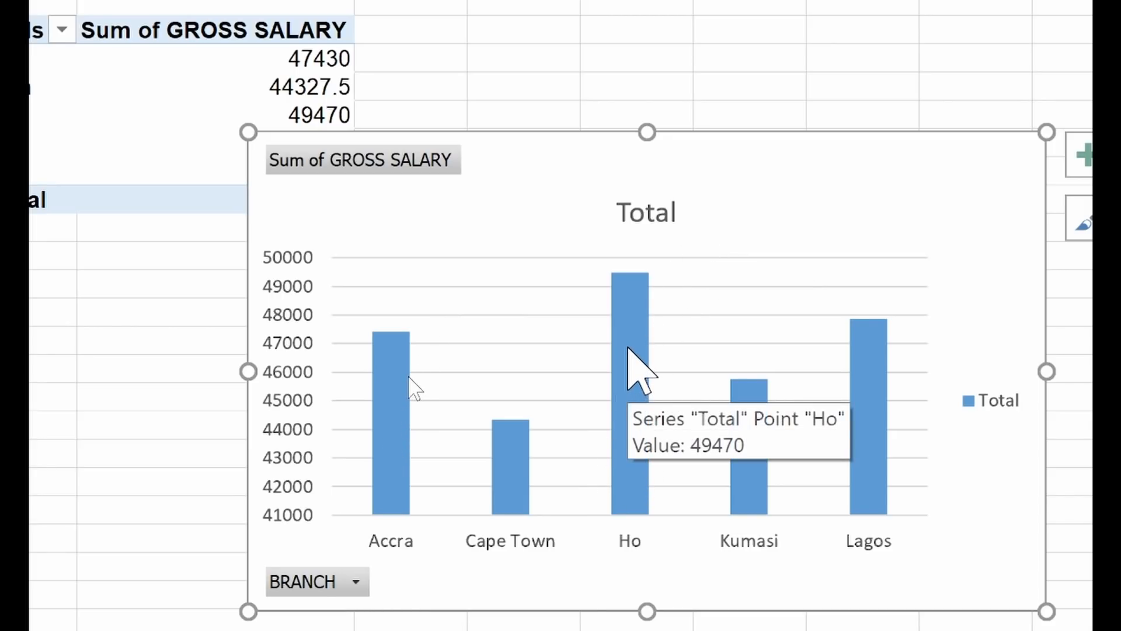
scroll(619, 350, "up", 1)
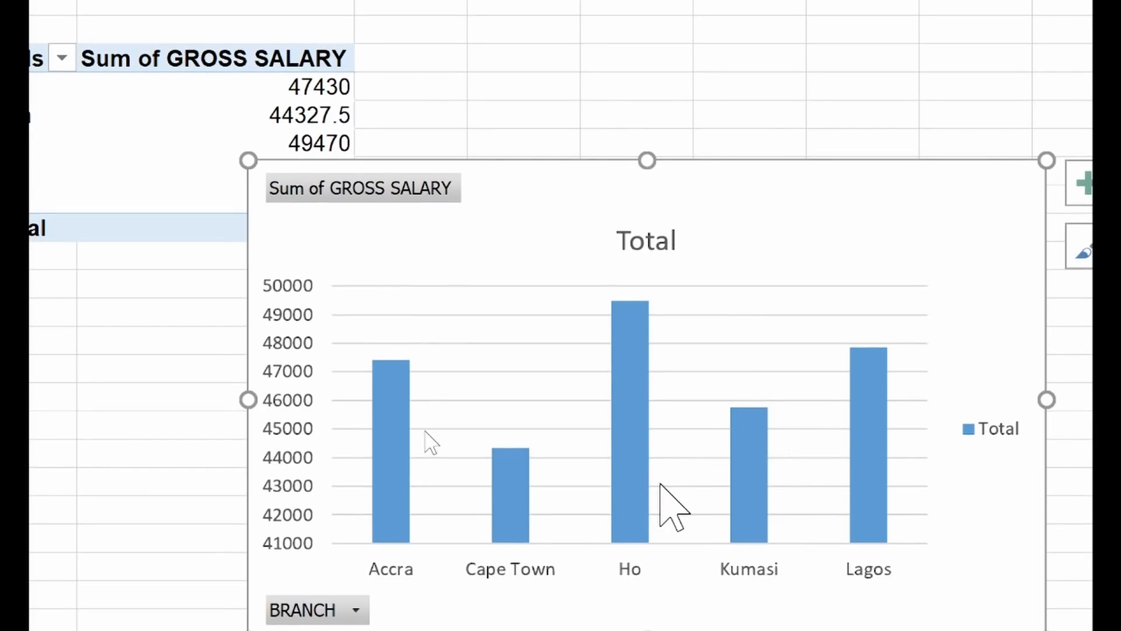
mouse_move(498, 493)
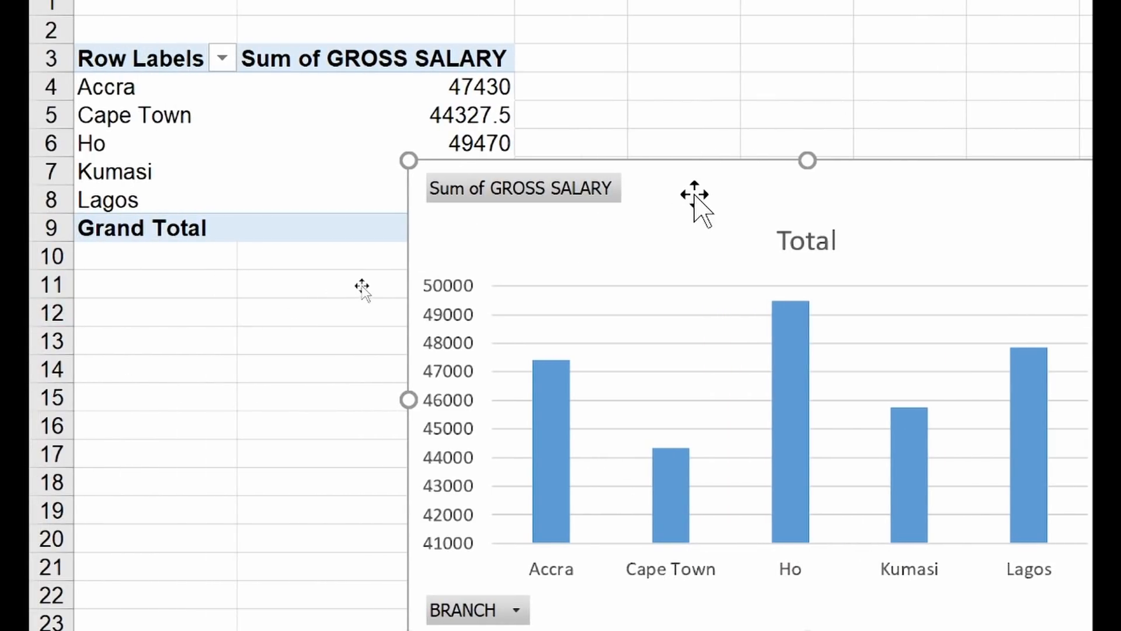
left_click_drag(701, 183, 833, 73)
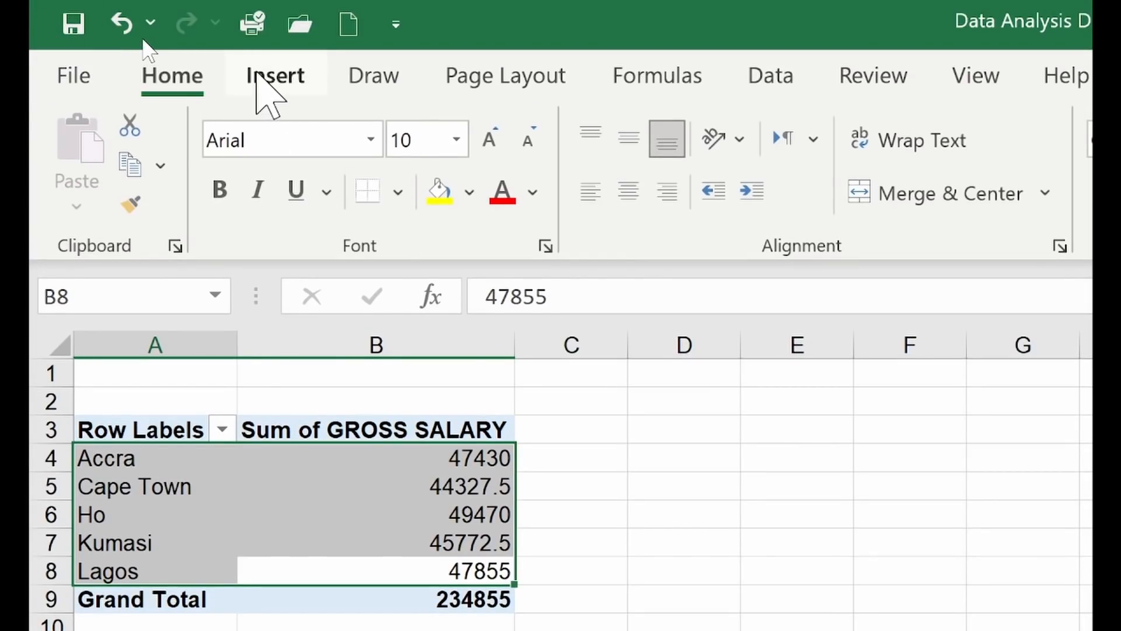
- Move BRANCH from the PivotTable's rows to its columns and add DEPT to the rows
left_click(258, 76)
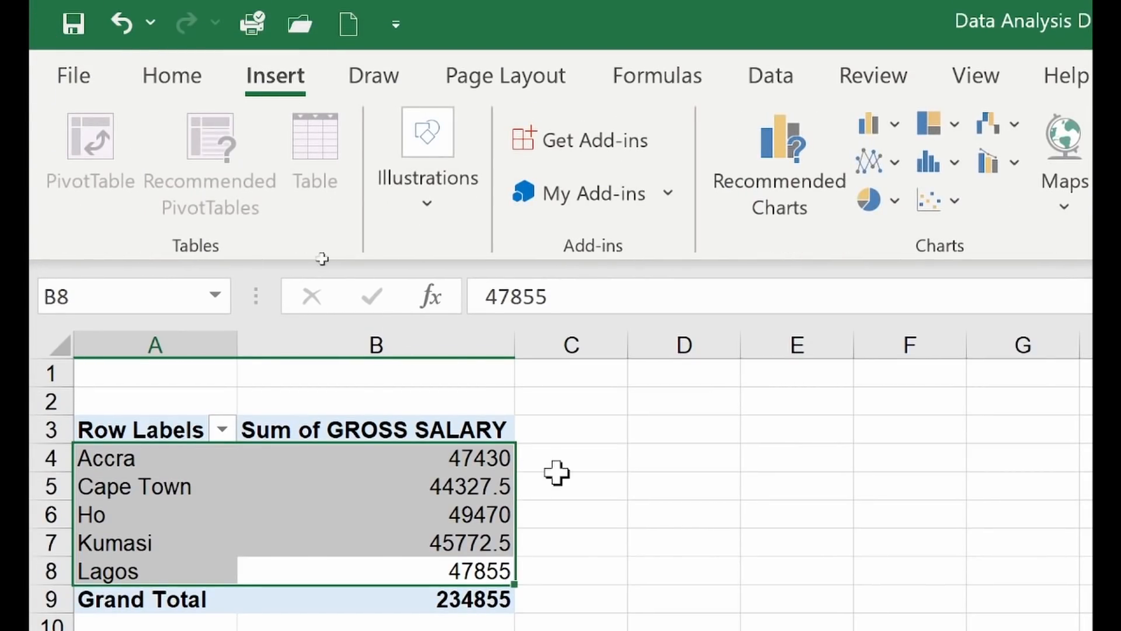
left_click(709, 537)
left_click(494, 510)
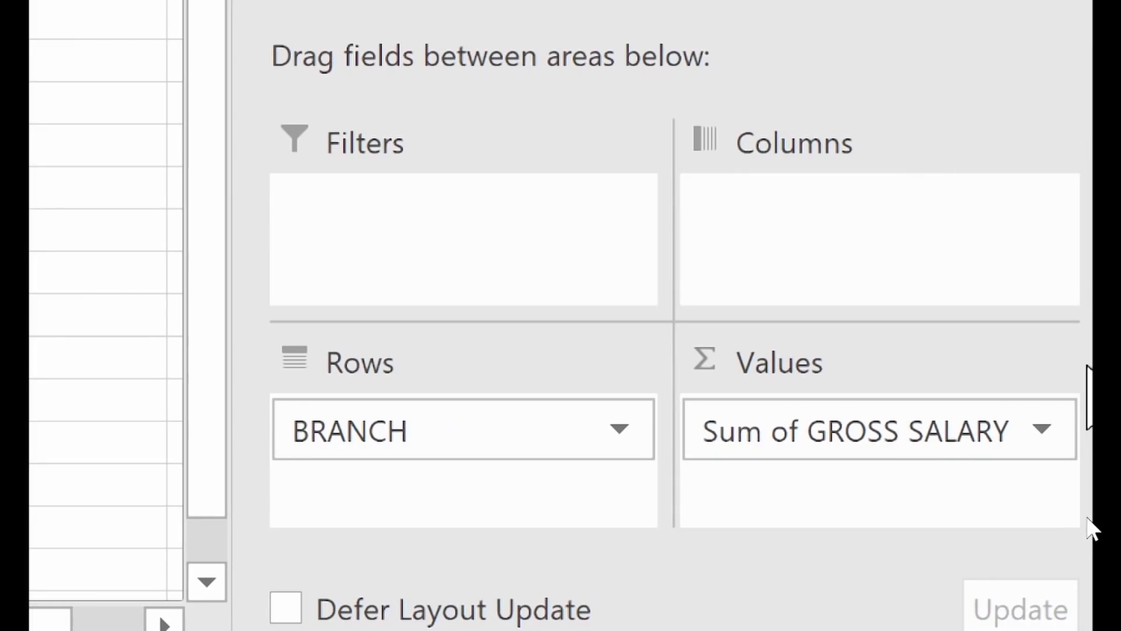
left_click_drag(358, 430, 934, 257)
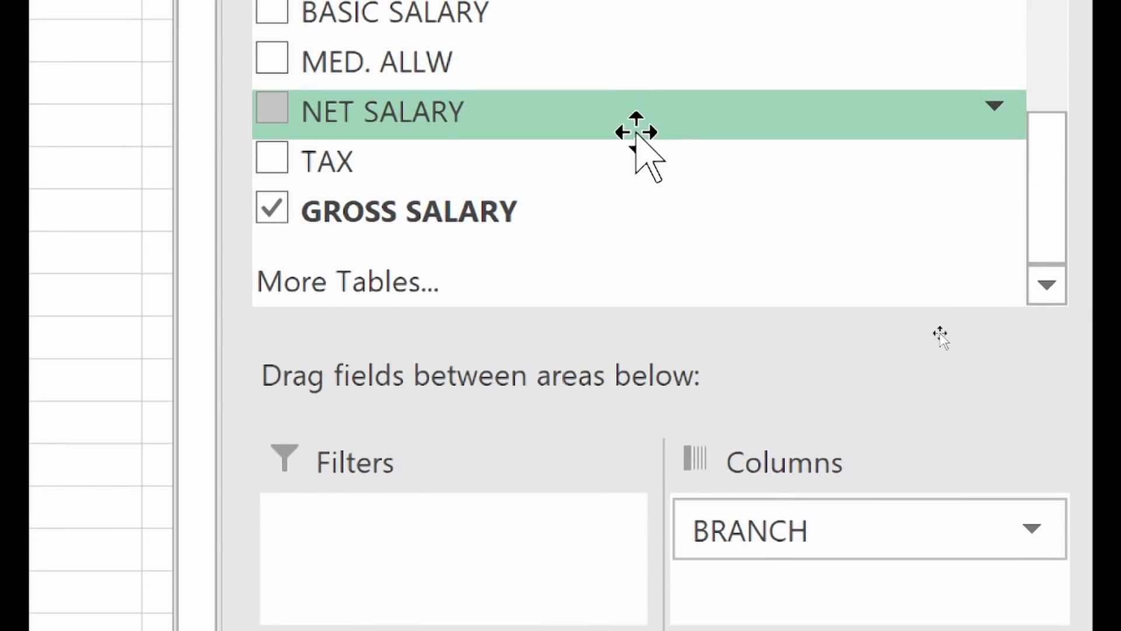
scroll(636, 132, "up", 1)
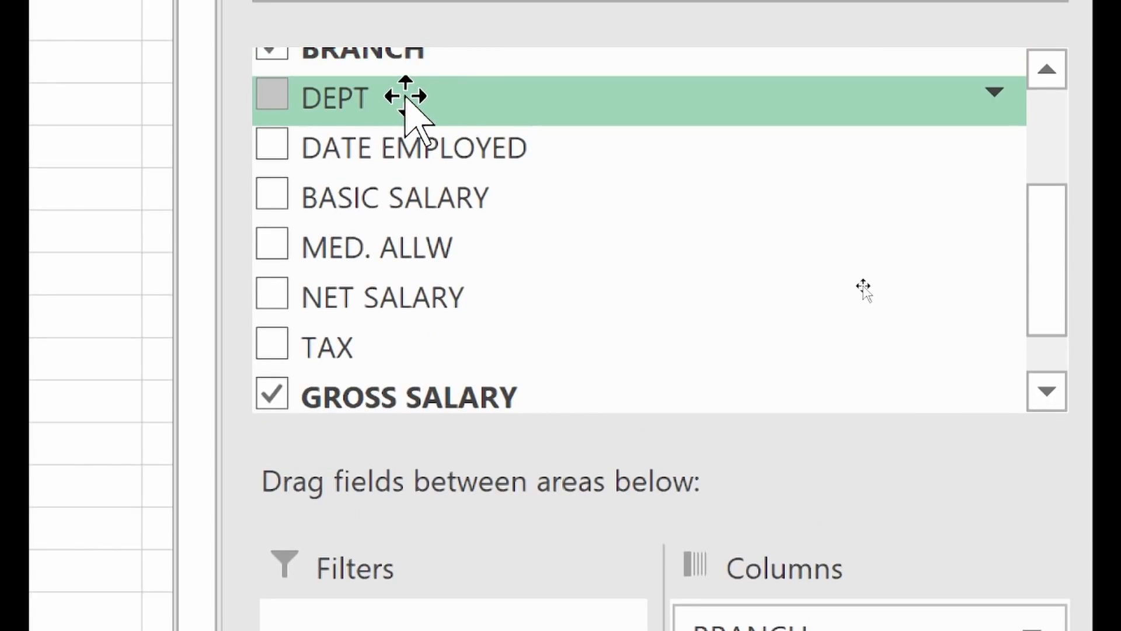
left_click_drag(403, 100, 863, 457)
left_click_drag(863, 517, 393, 496)
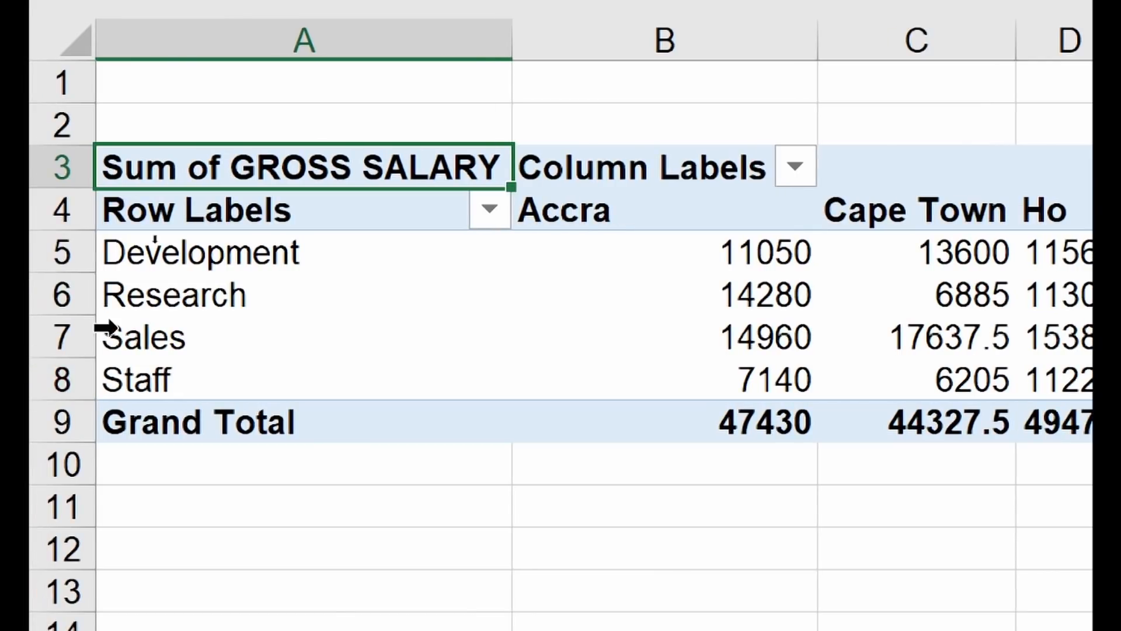
- Examine the gross salary by department for the Accra and Ho branches, along with the grand totals
left_click(619, 213)
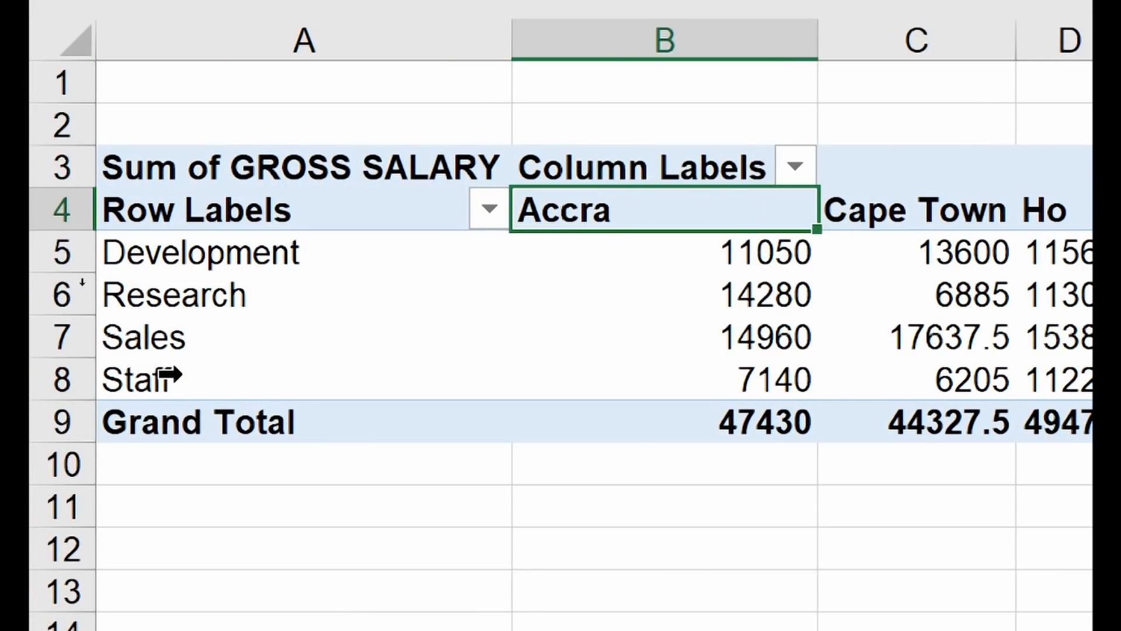
left_click_drag(779, 255, 788, 374)
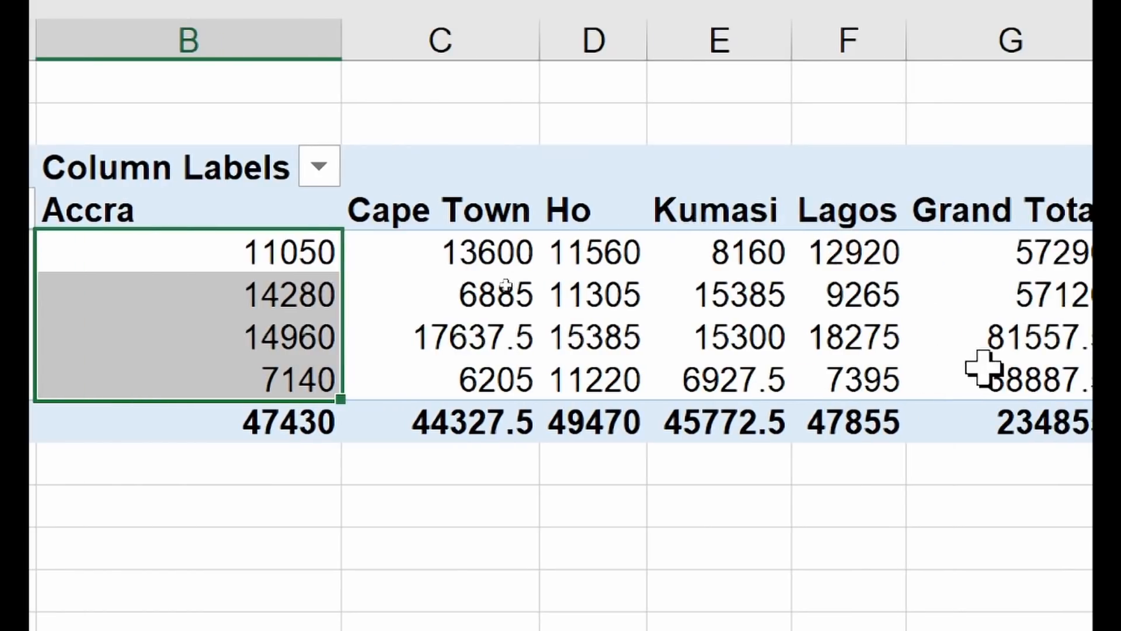
left_click(607, 245)
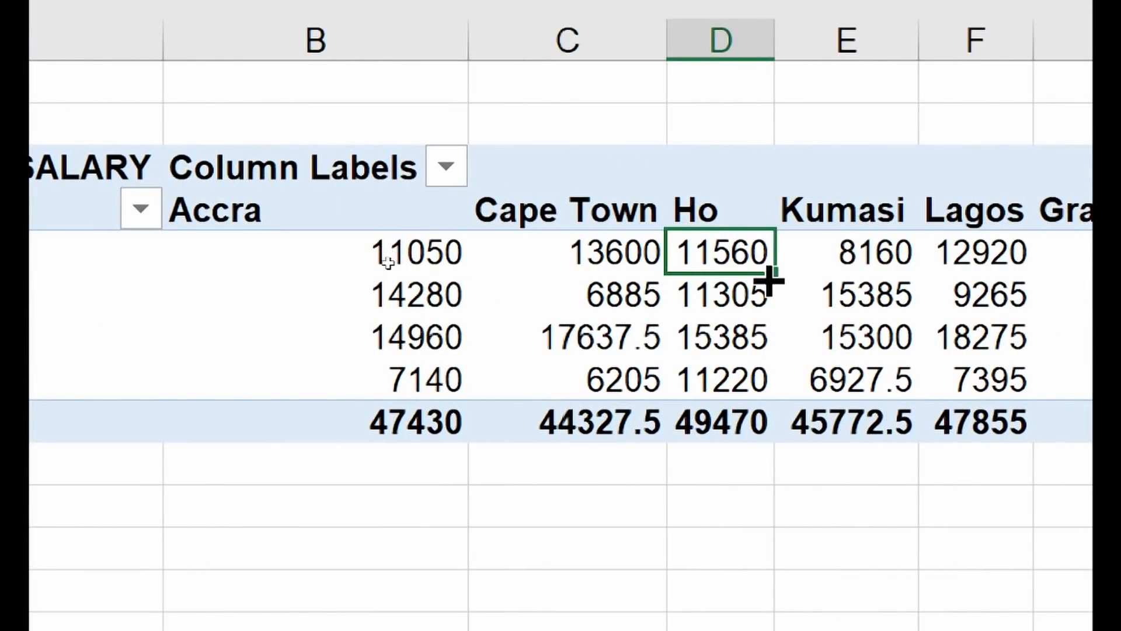
left_click(747, 299)
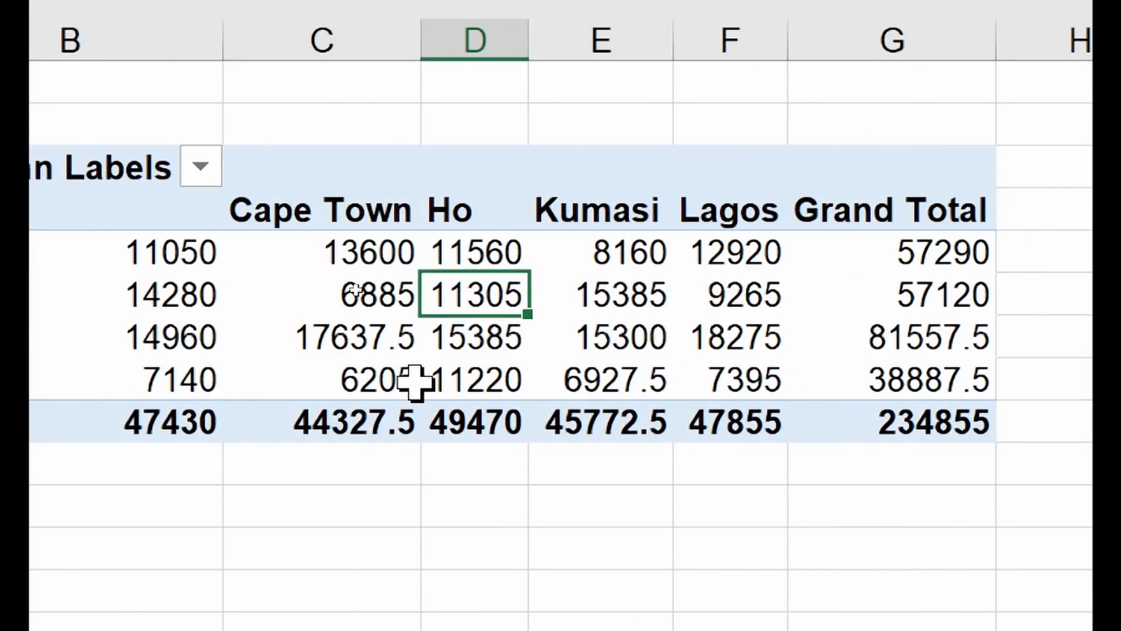
mouse_move(671, 429)
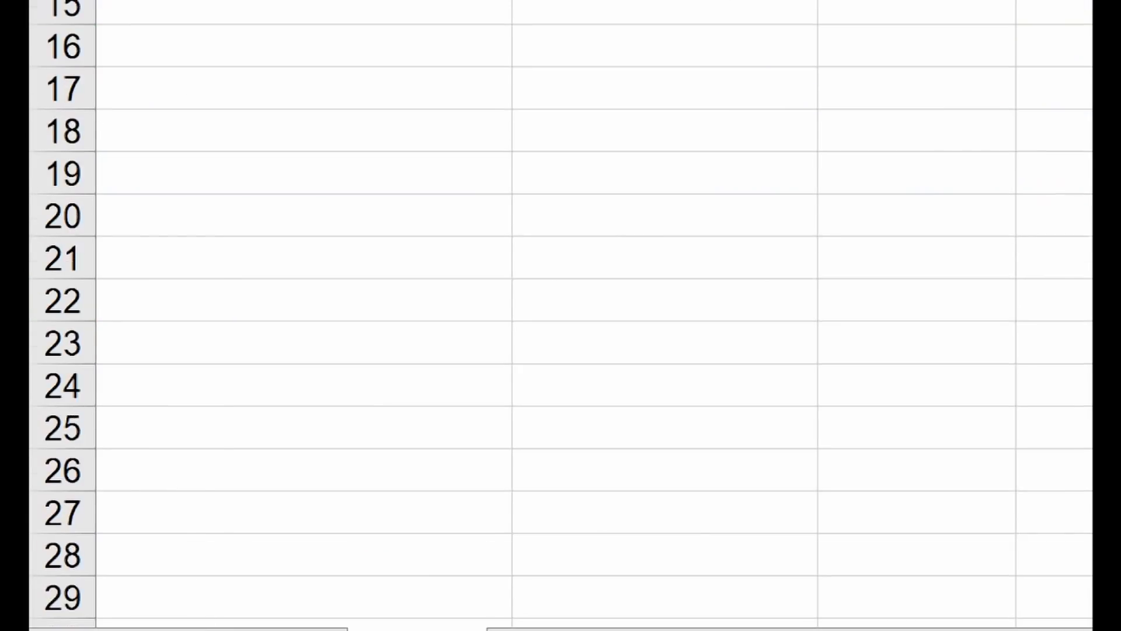
mouse_move(432, 610)
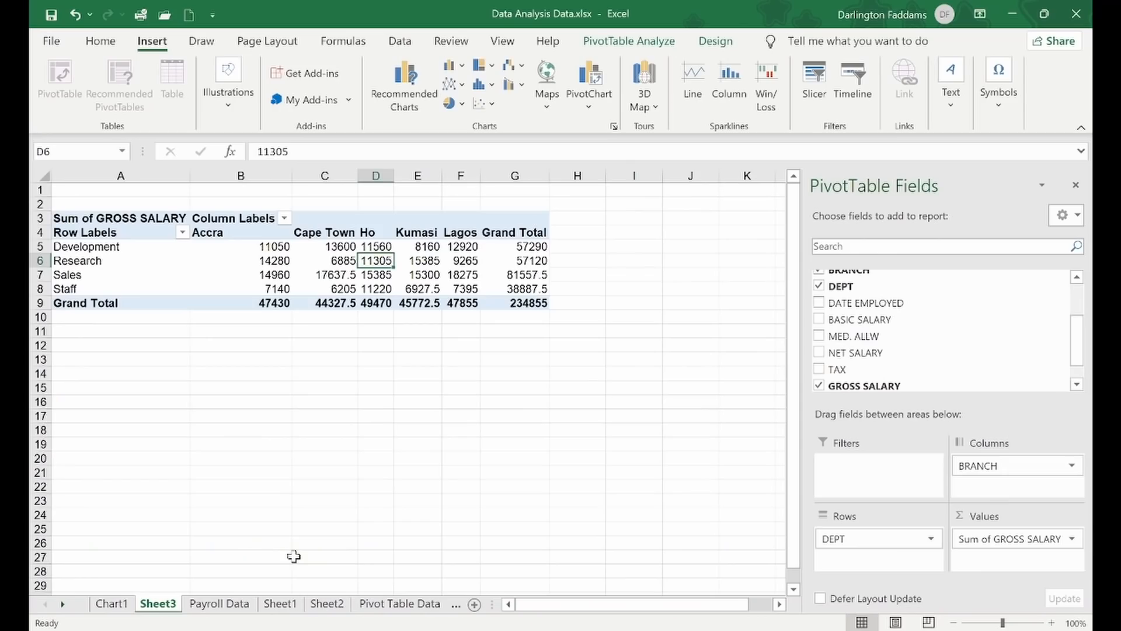
- Return to the Payroll Data sheet and review the payroll table and the blank columns beside it
left_click(228, 605)
left_click(227, 604)
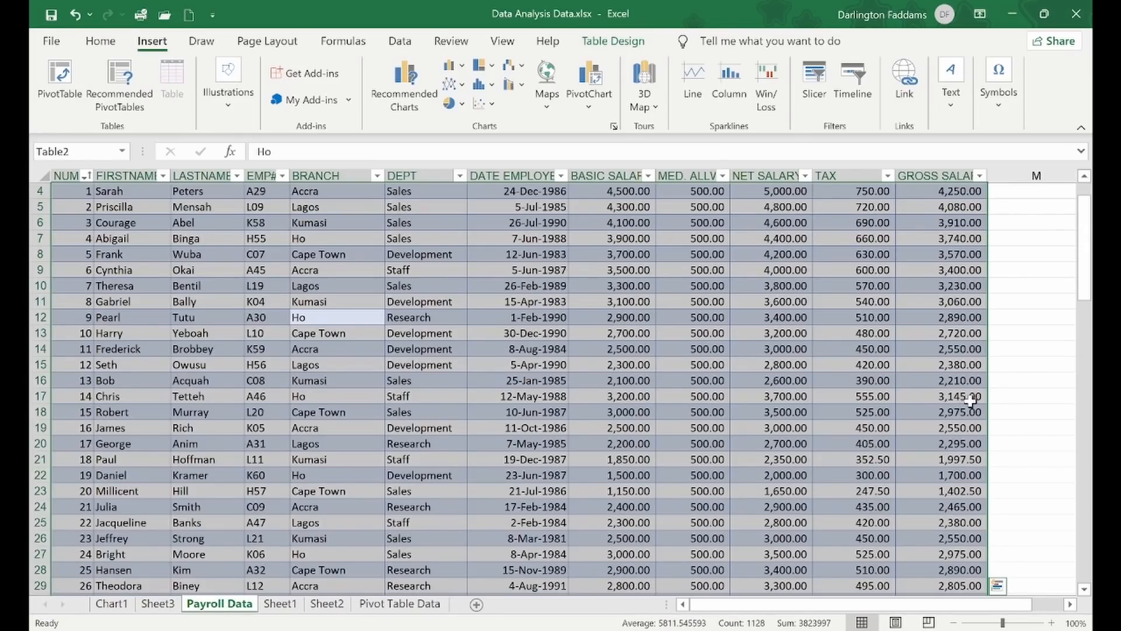
left_click(1032, 317)
scroll(1032, 318, "right", 5)
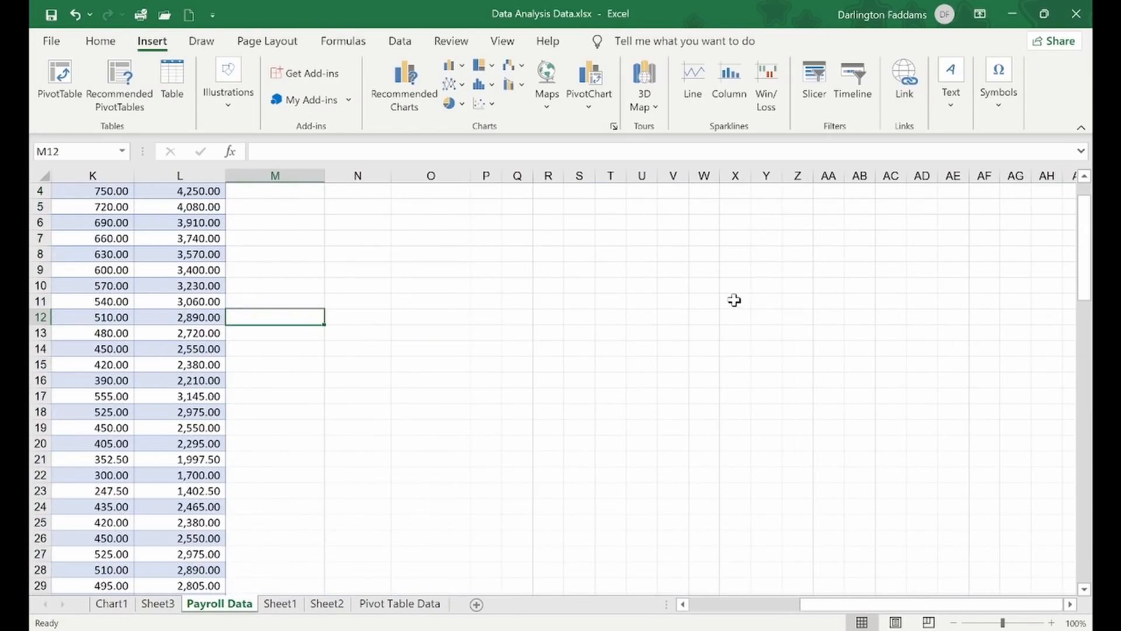
left_click(373, 286)
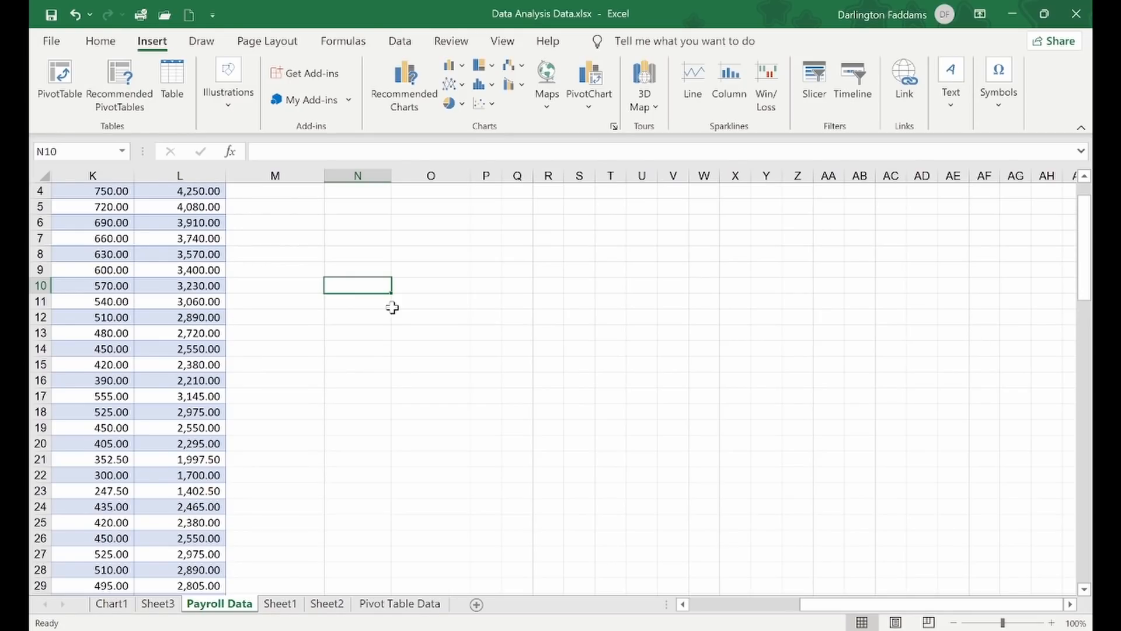
scroll(391, 307, "left", 5)
scroll(392, 307, "up", 1)
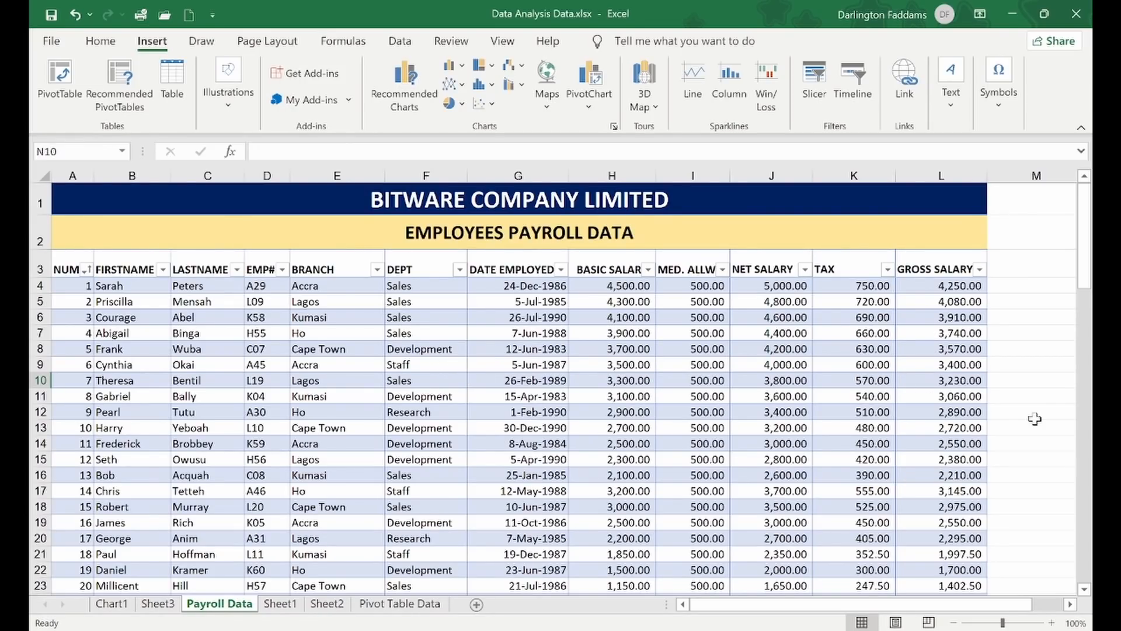
- Select the blank range N4:Q18 beside the payroll table
scroll(1037, 375, "right", 3)
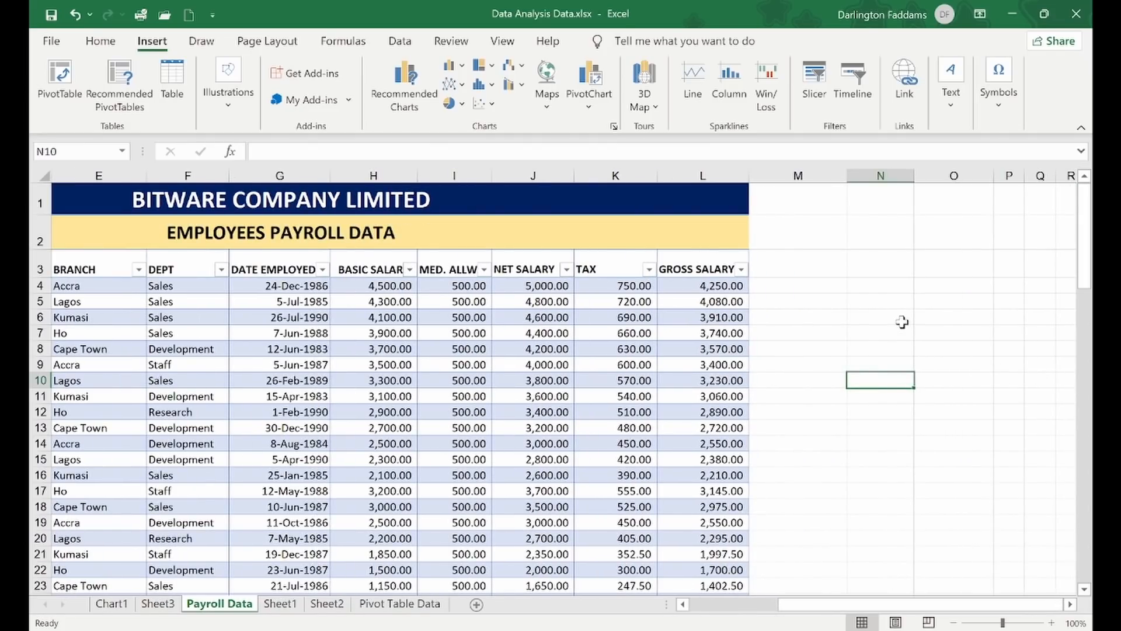
left_click_drag(899, 302, 1021, 471)
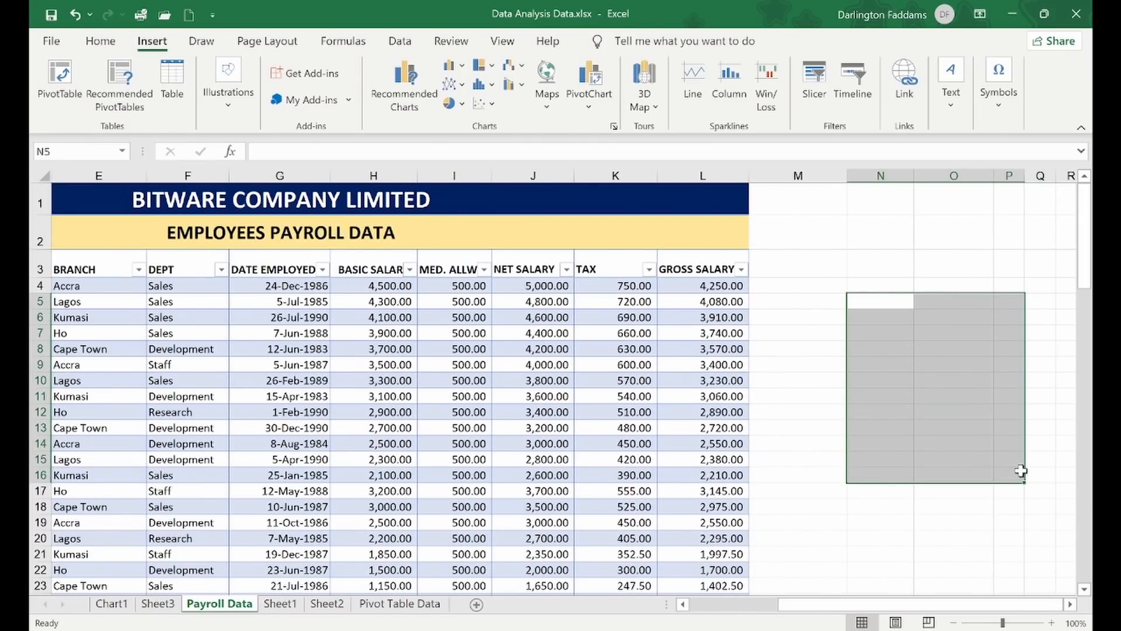
left_click_drag(876, 286, 1039, 505)
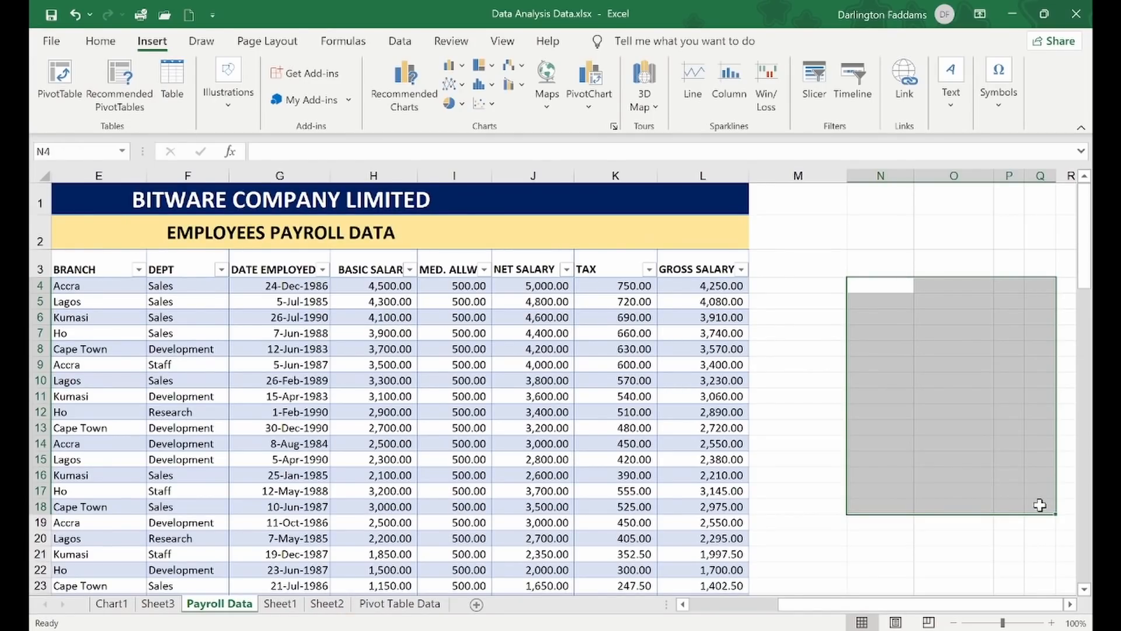
- Switch to the Data Analysis notes in Notepad and highlight the Lookup Functions entry in the tools list
left_click(416, 605)
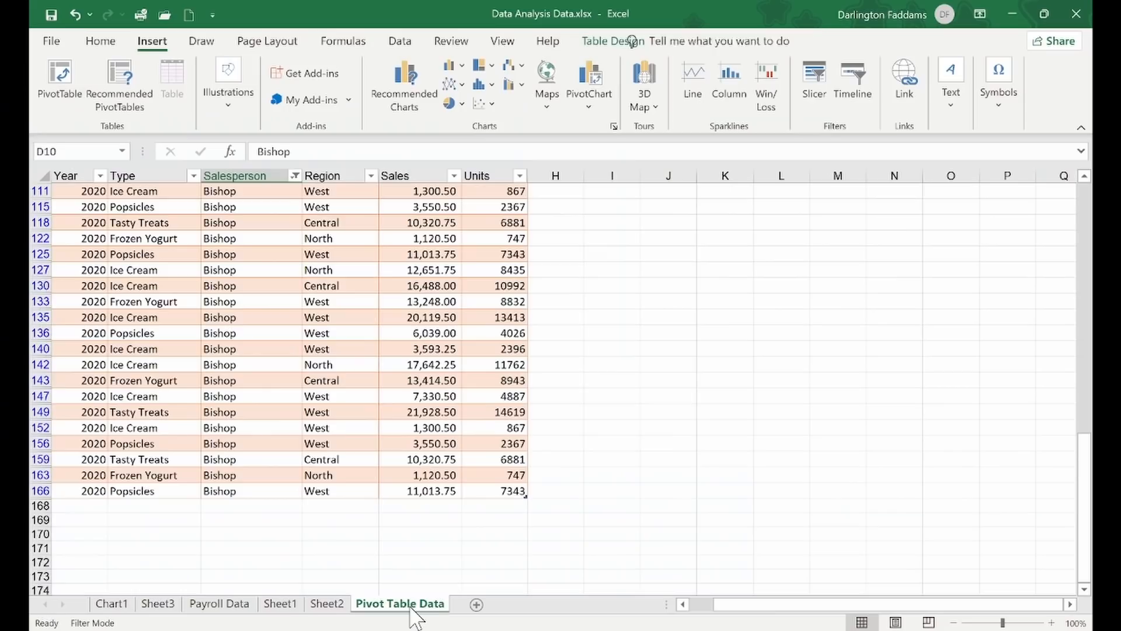
left_click(327, 604)
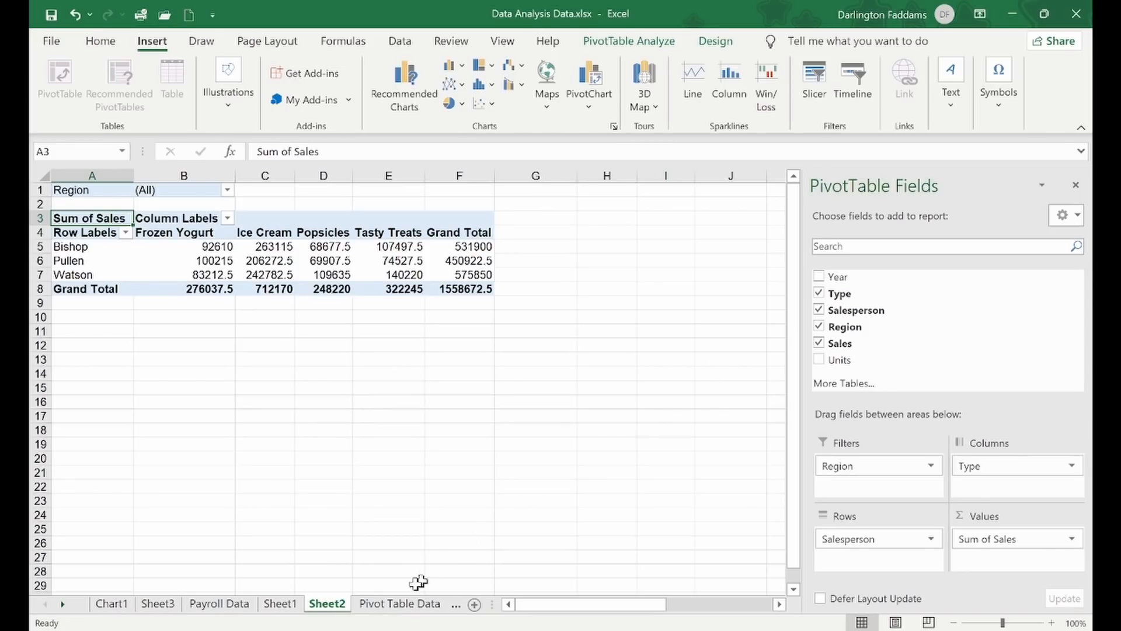
left_click(200, 629)
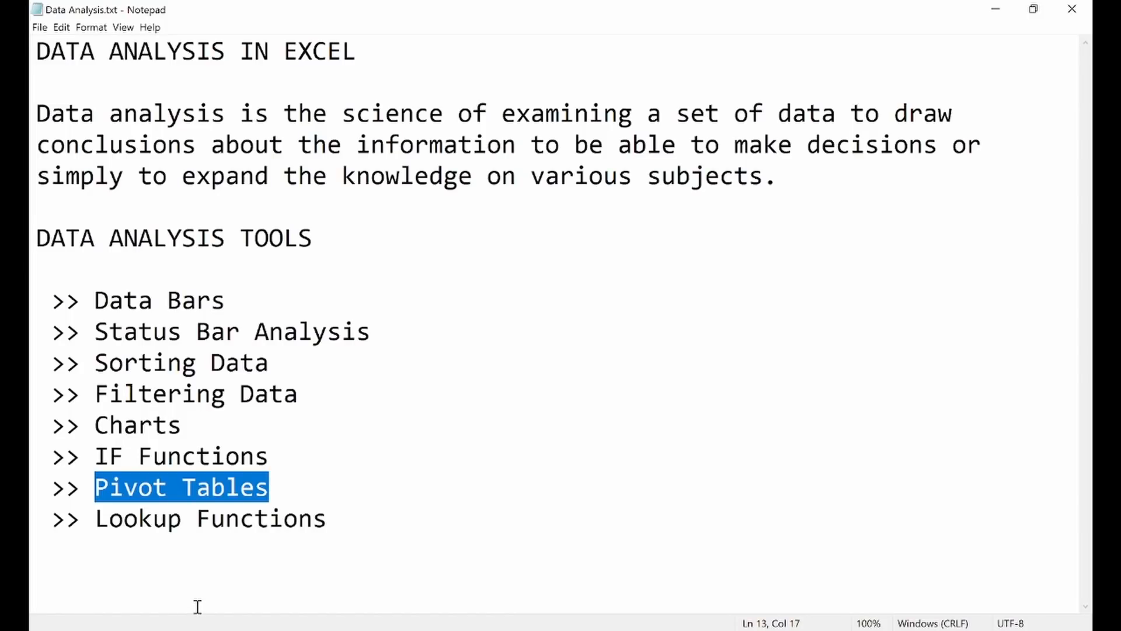
left_click_drag(102, 522, 378, 525)
left_click(379, 525)
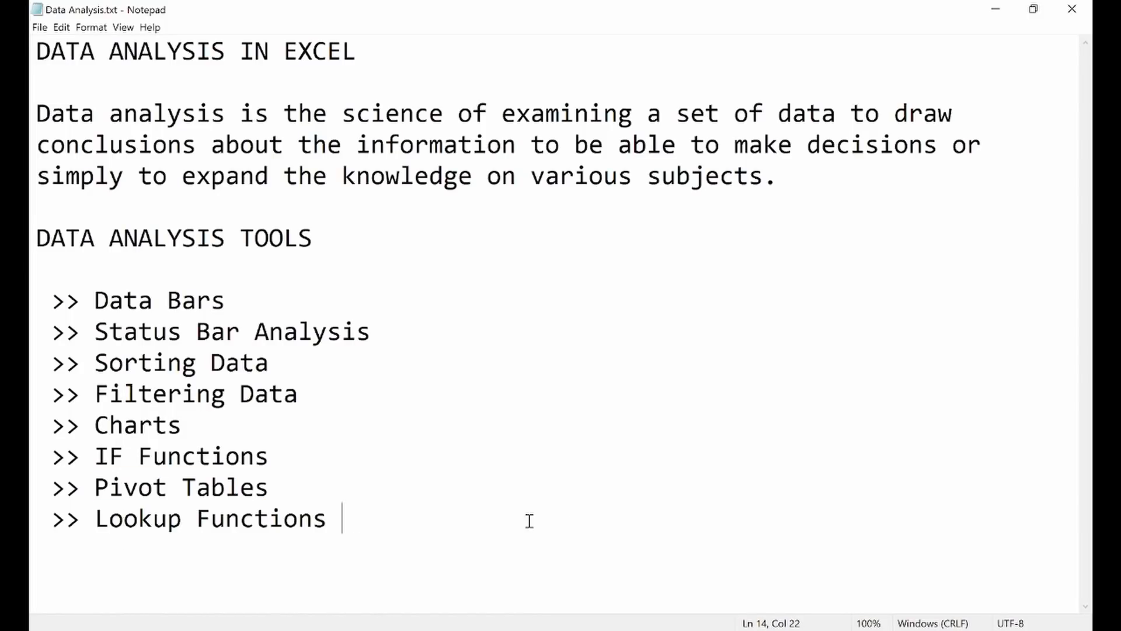
- Return to the Payroll Data sheet in Excel and review the payroll table's columns and the blank area beside it
left_click(575, 629)
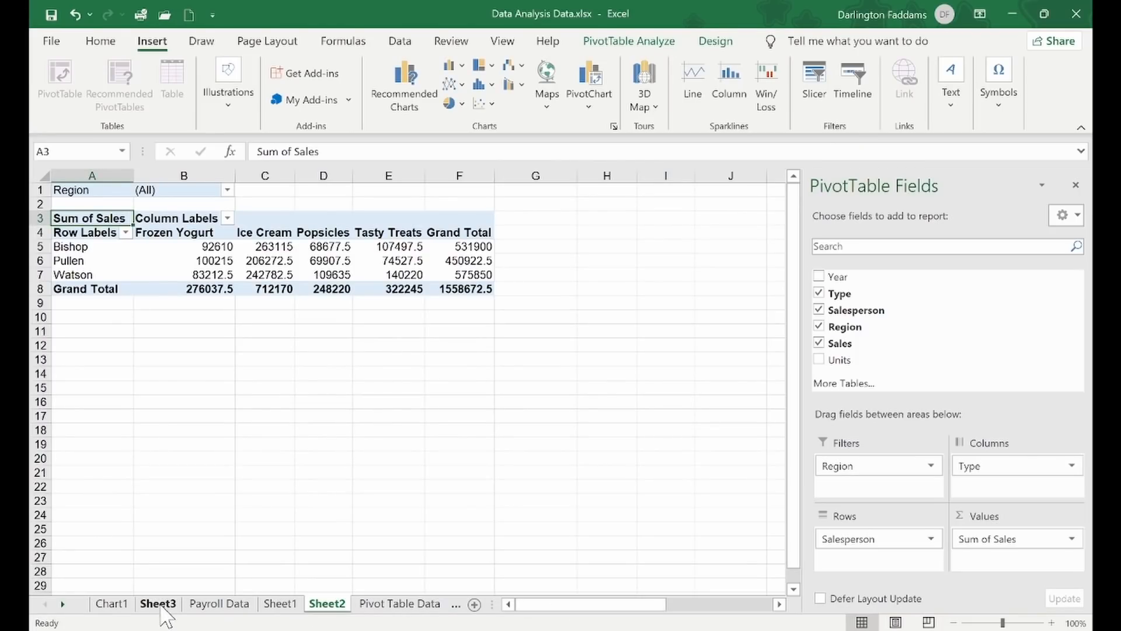
left_click(219, 603)
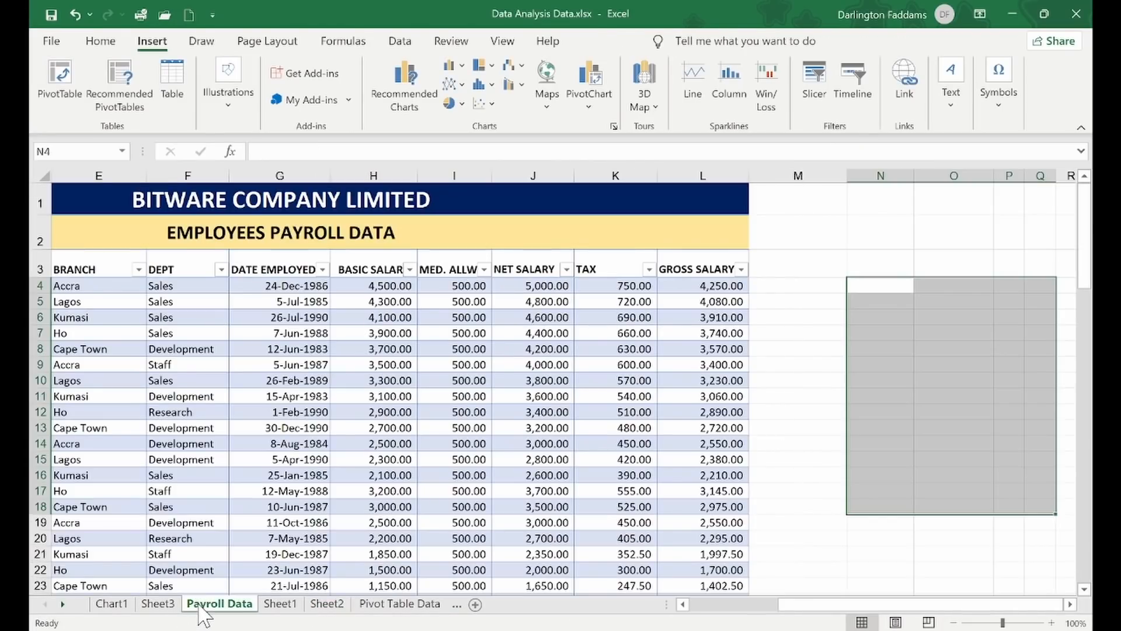
left_click(195, 473)
scroll(226, 473, "left", 3)
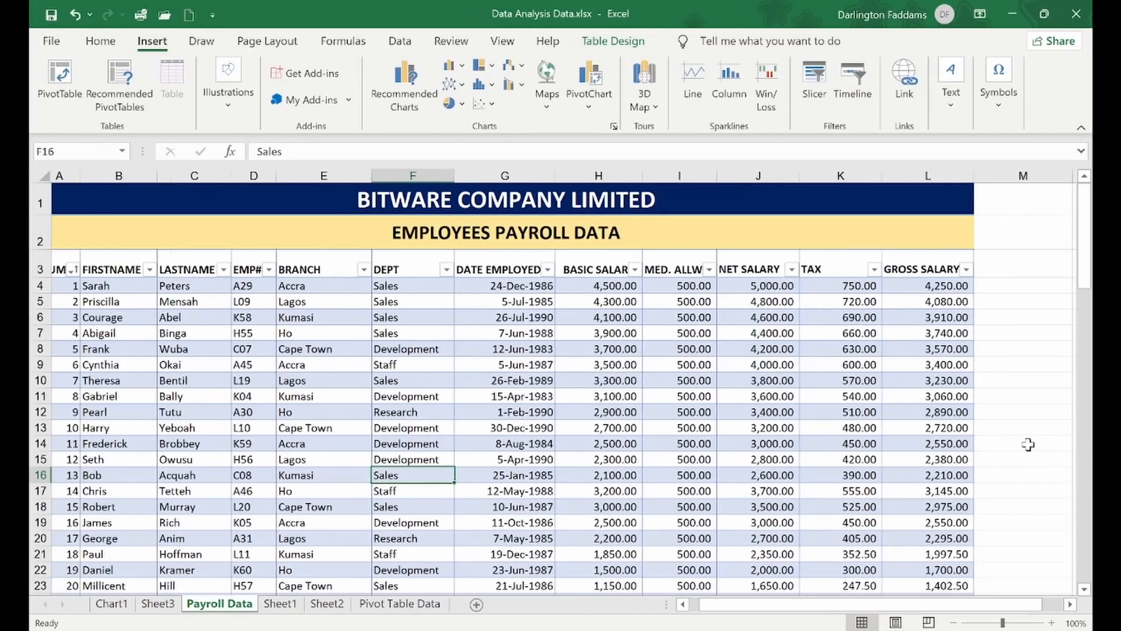
scroll(1027, 445, "right", 5)
- Enter the lookup headings FIRSTNAME in N5 and LASTNAME in O5, beside the payroll table
left_click(515, 319)
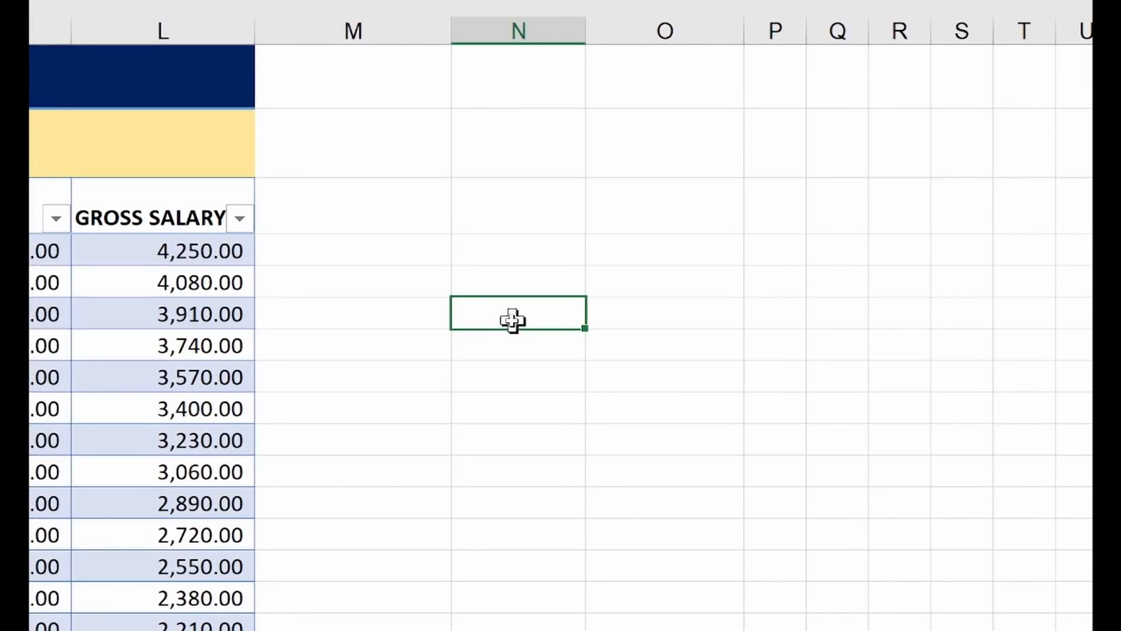
left_click(500, 286)
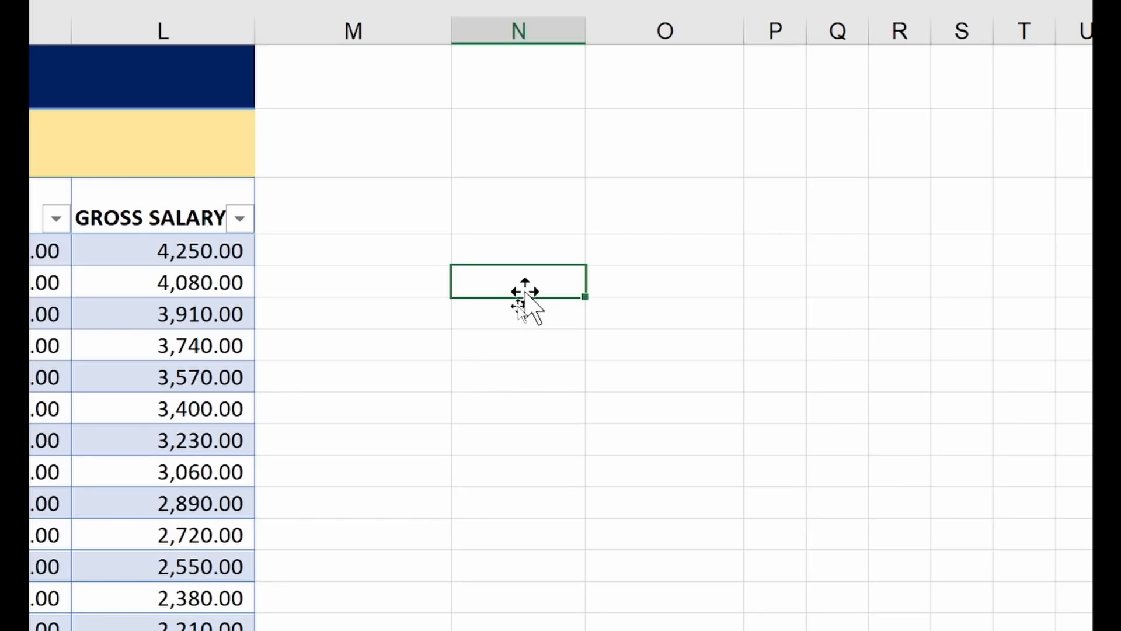
type("FIRSTN")
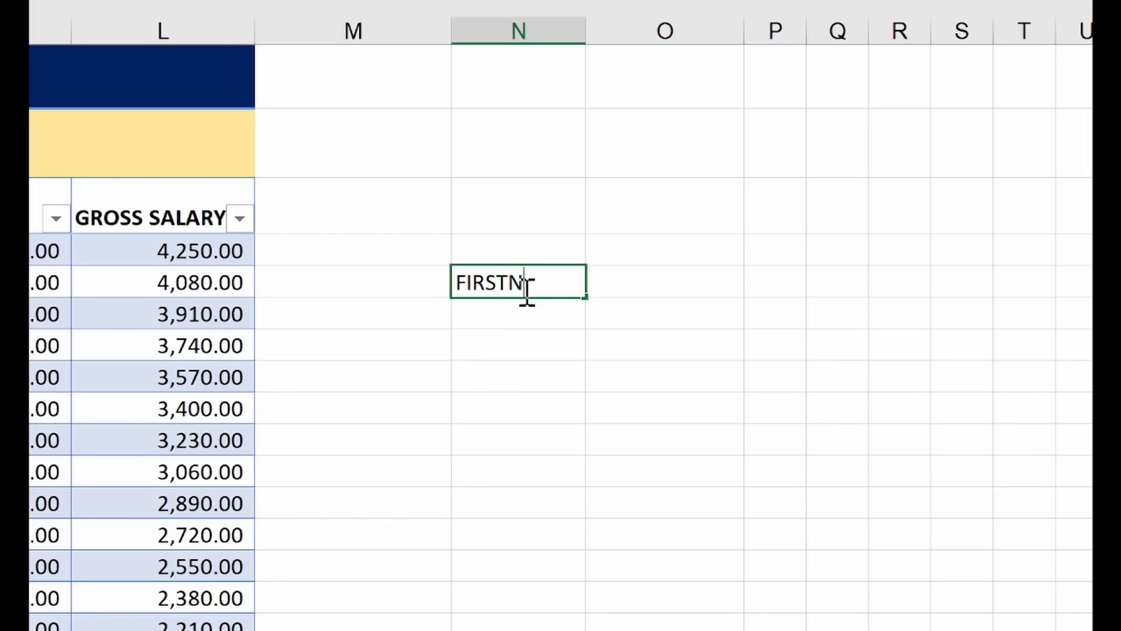
type("ANAME")
key("Tab")
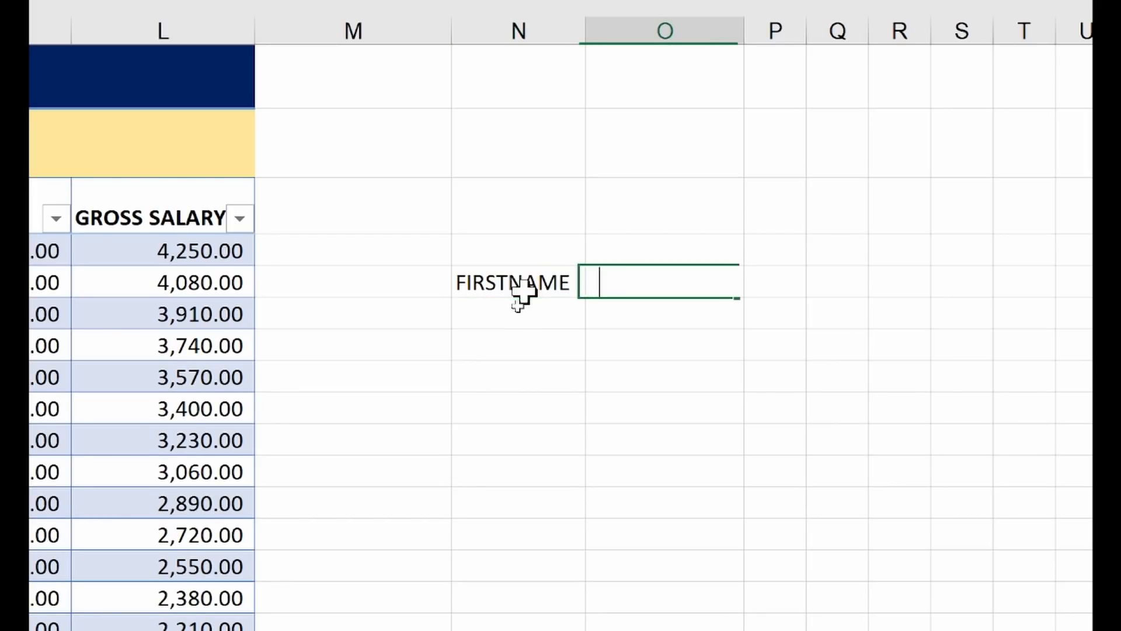
type("LASTNAME")
key("Tab")
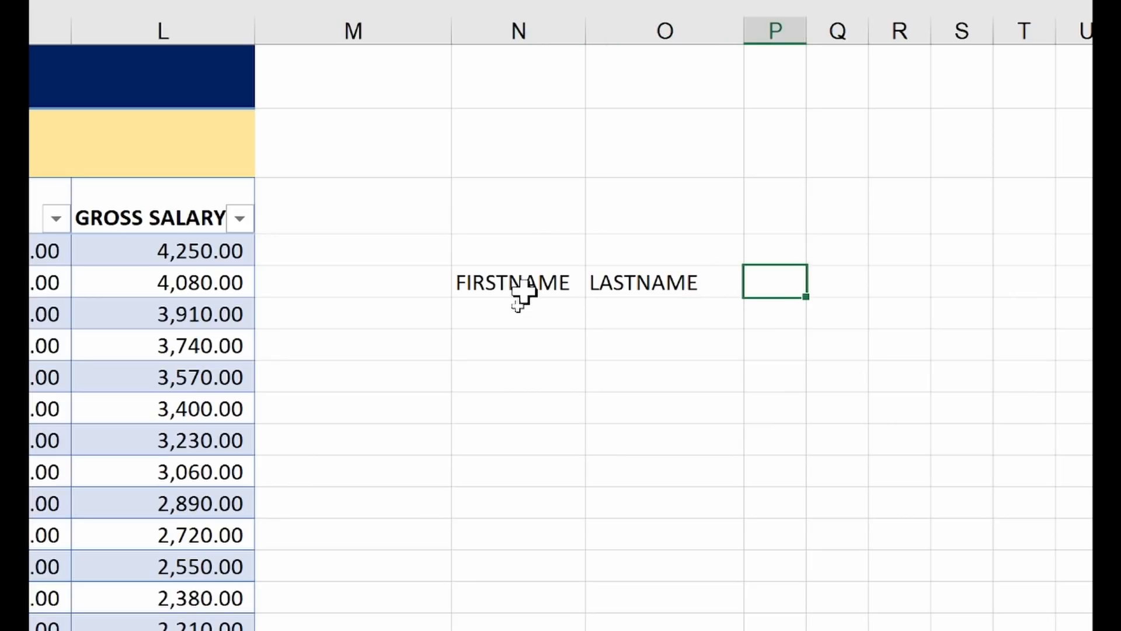
- Add the headings BASIC SALARY in P5 and GROSS SALARY in Q5
type("BASIC SA")
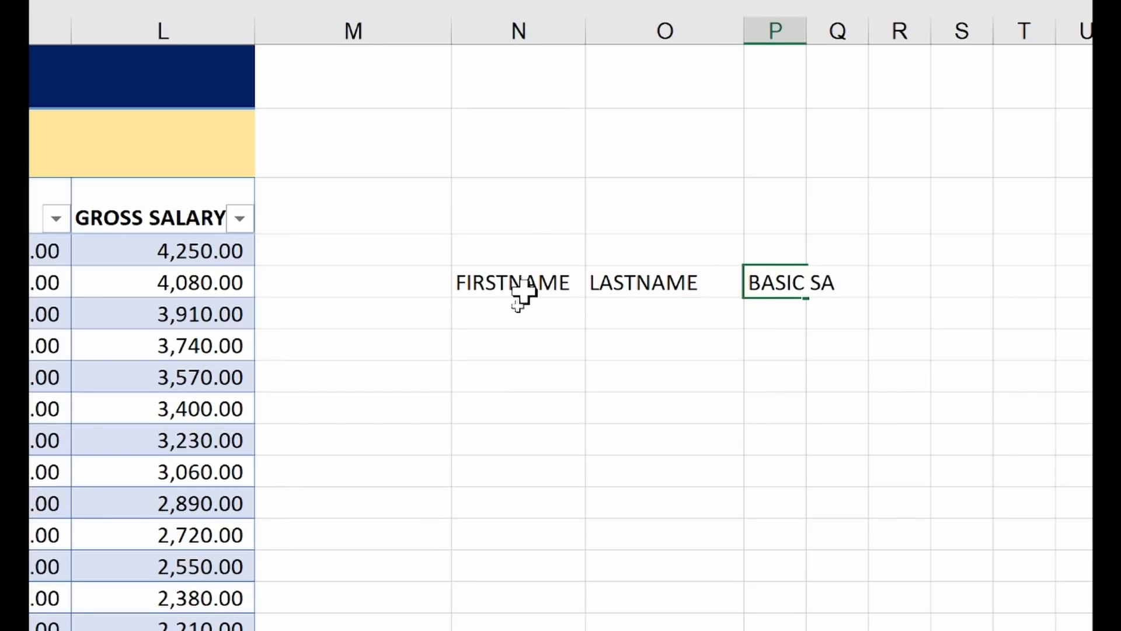
type("LARY")
key("Tab")
type("GROSS ")
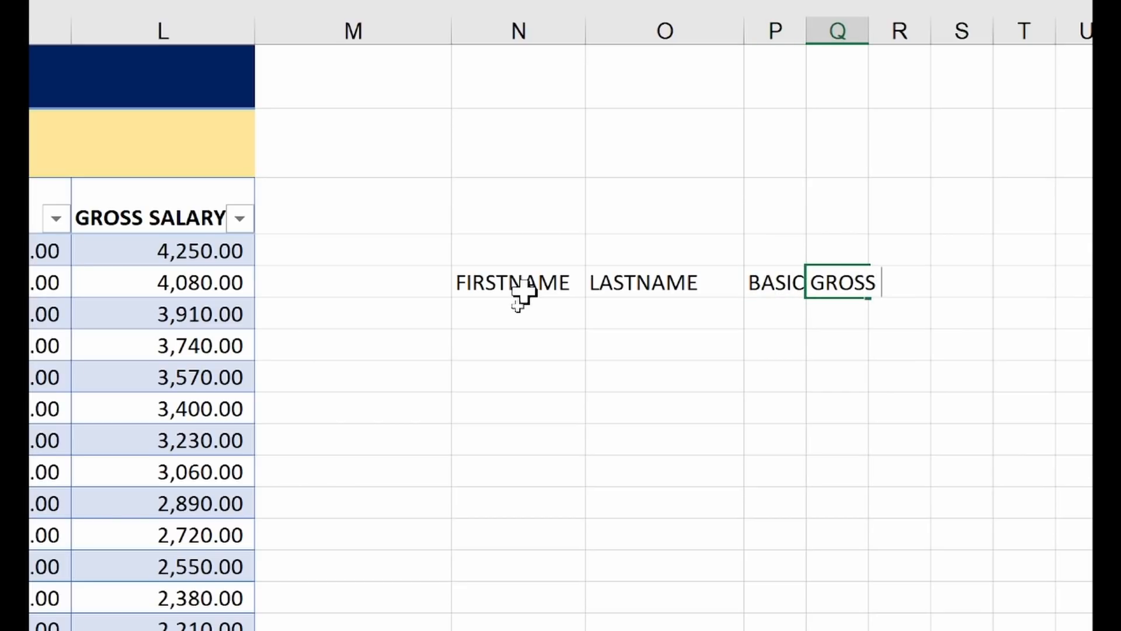
type("SALARY")
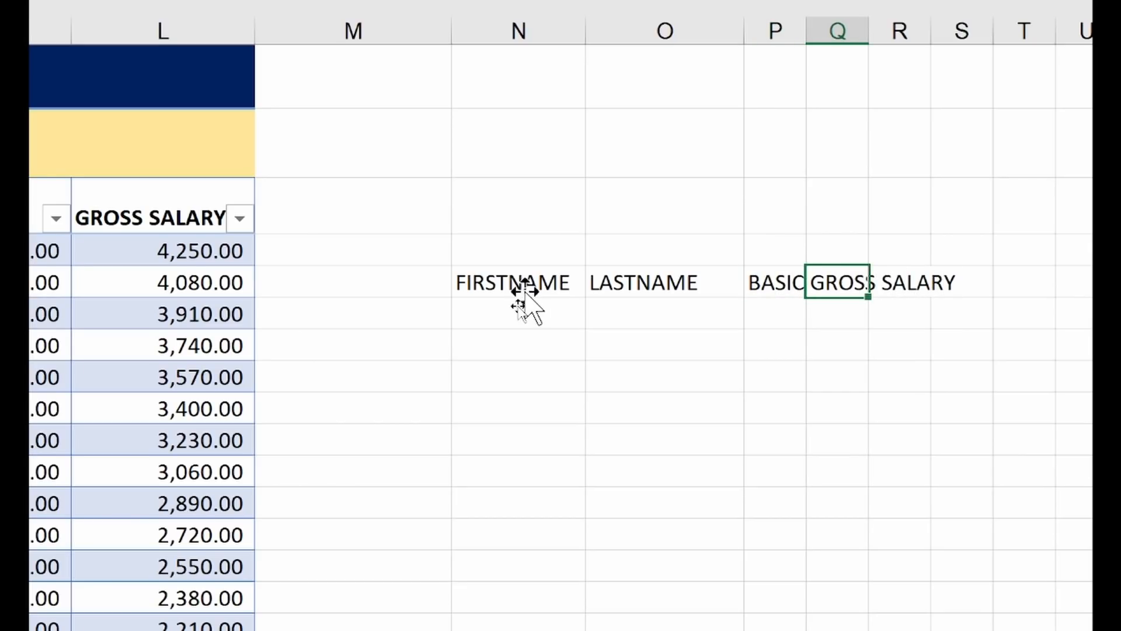
key("Return")
- Autofit columns Q and P to their salary headings
double_click(868, 36)
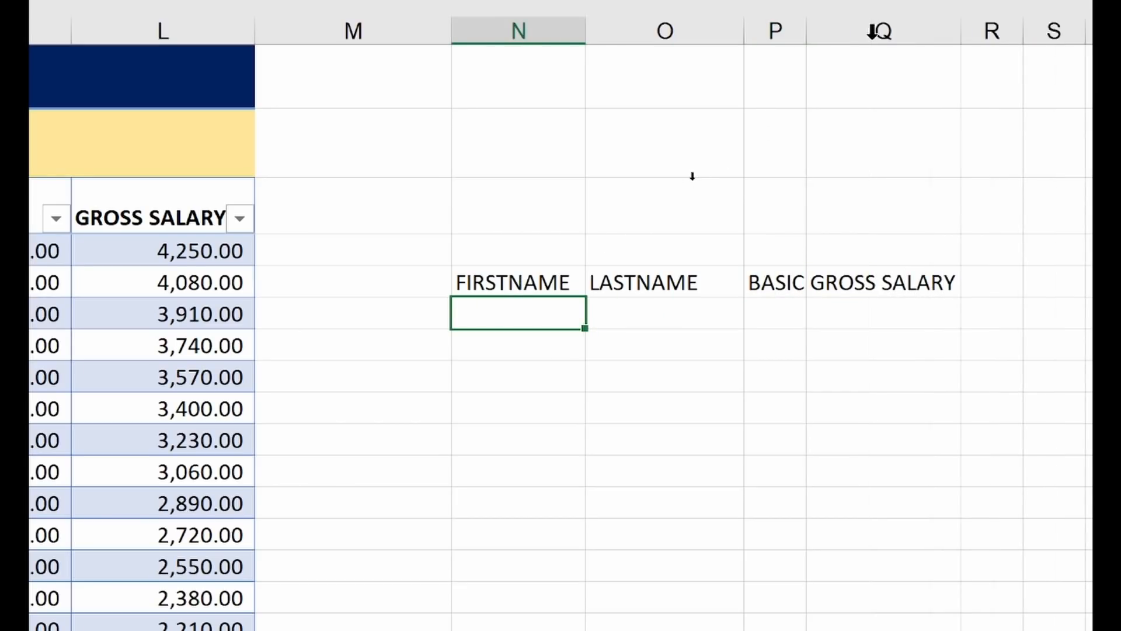
double_click(804, 31)
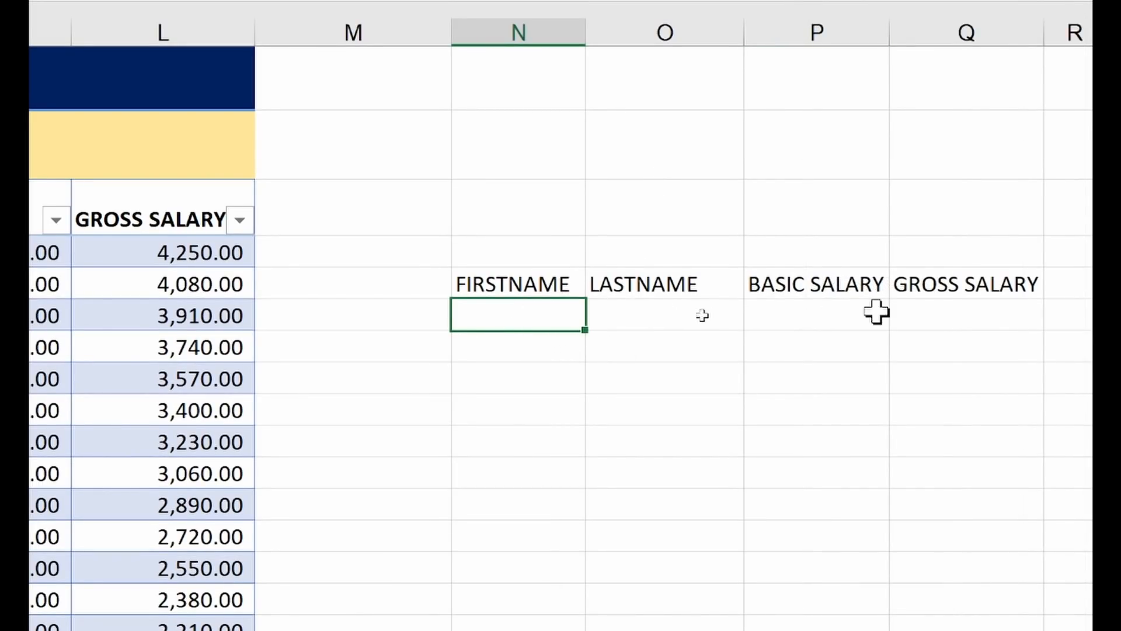
scroll(876, 303, "right", 2)
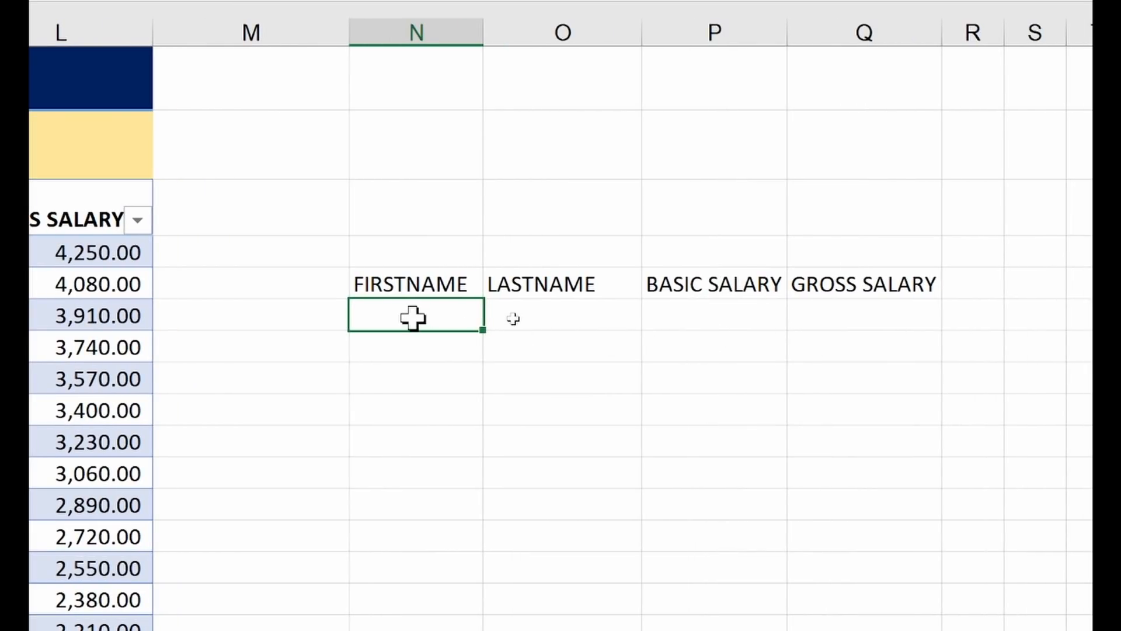
scroll(413, 318, "left", 3)
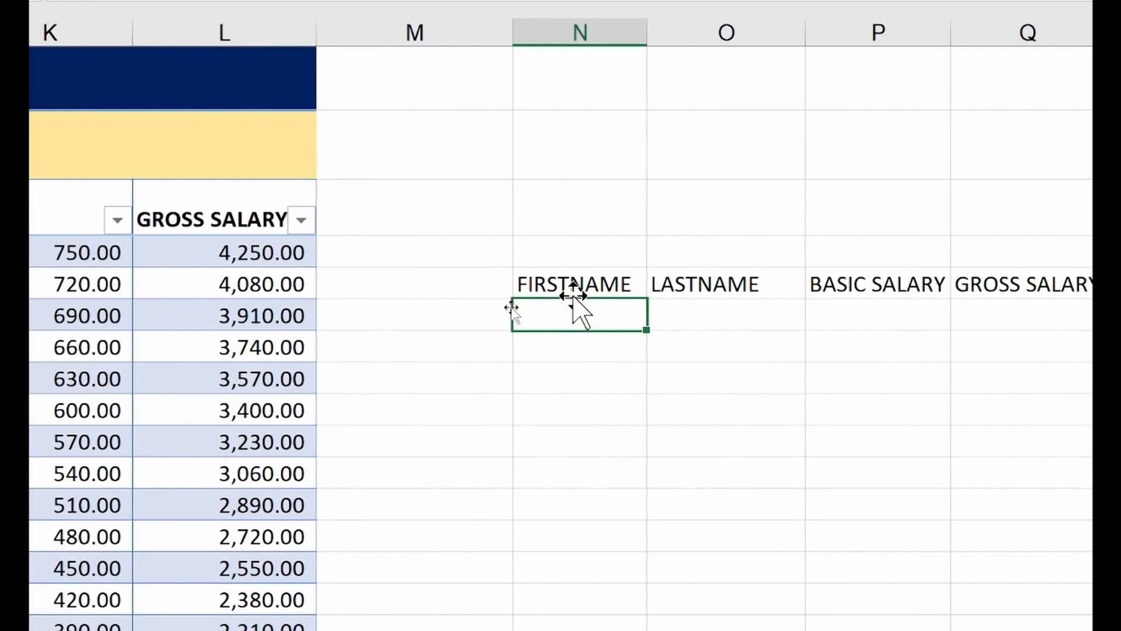
- Apply thick borders to all cells in N5:Q6 and widen the lookup table's columns, including GROSS SALARY
left_click_drag(559, 284, 1042, 318)
scroll(971, 245, "right", 3)
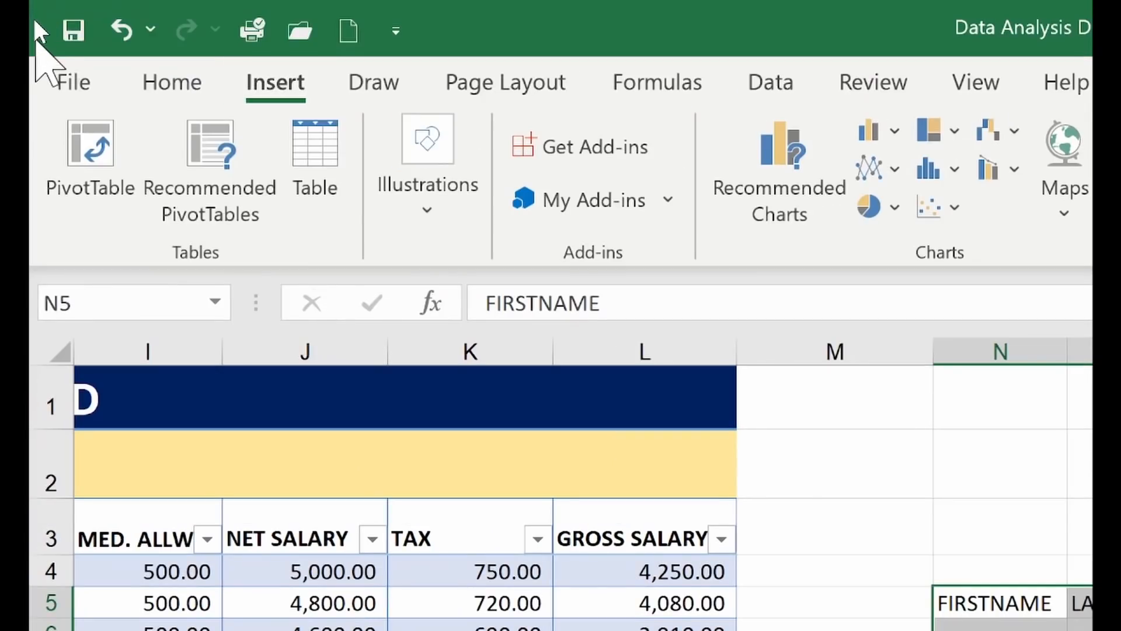
left_click(174, 81)
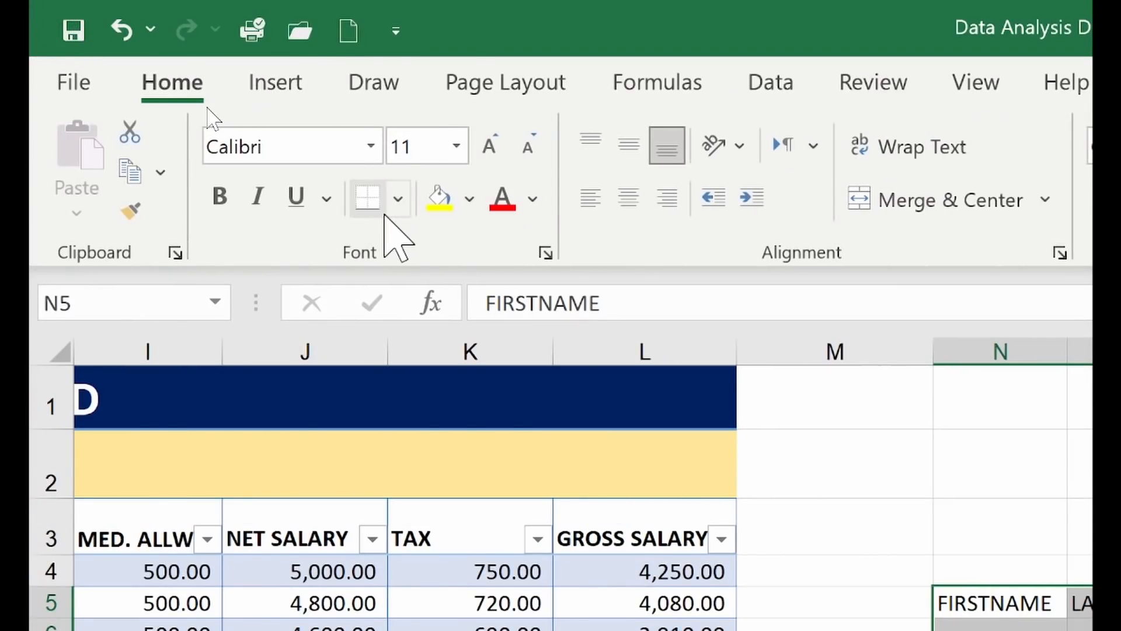
left_click(397, 199)
mouse_move(683, 508)
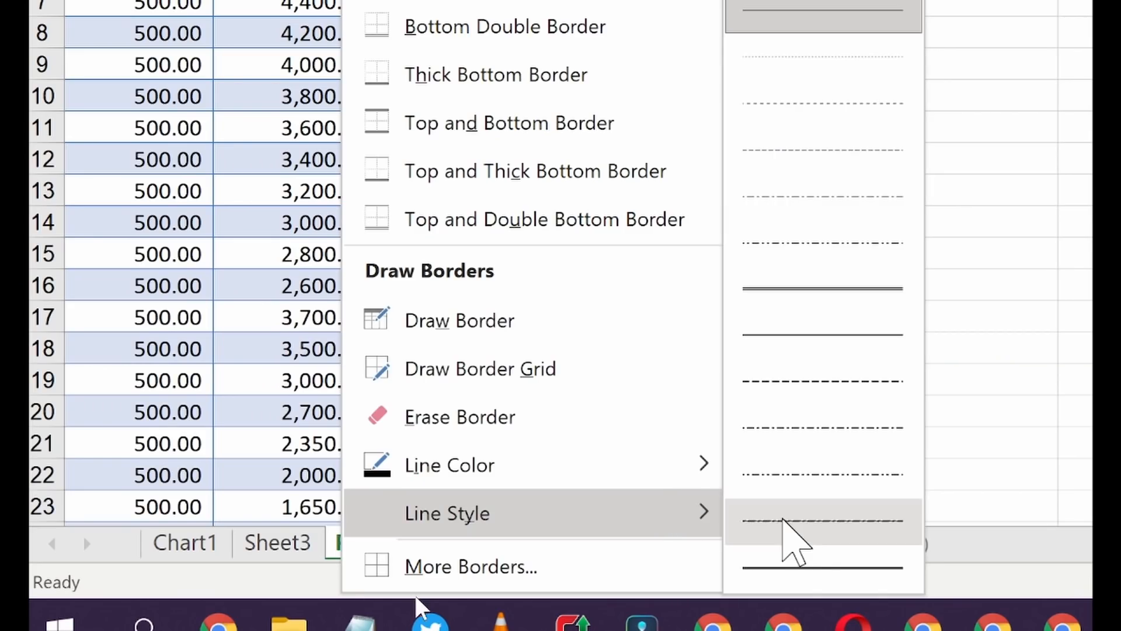
left_click(813, 568)
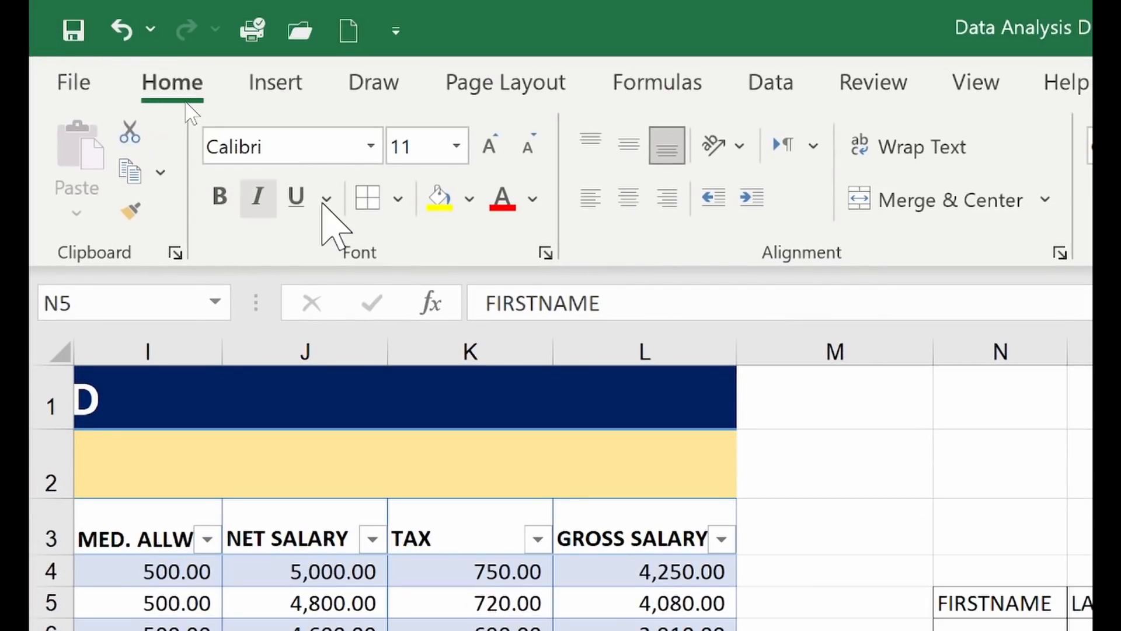
left_click(363, 202)
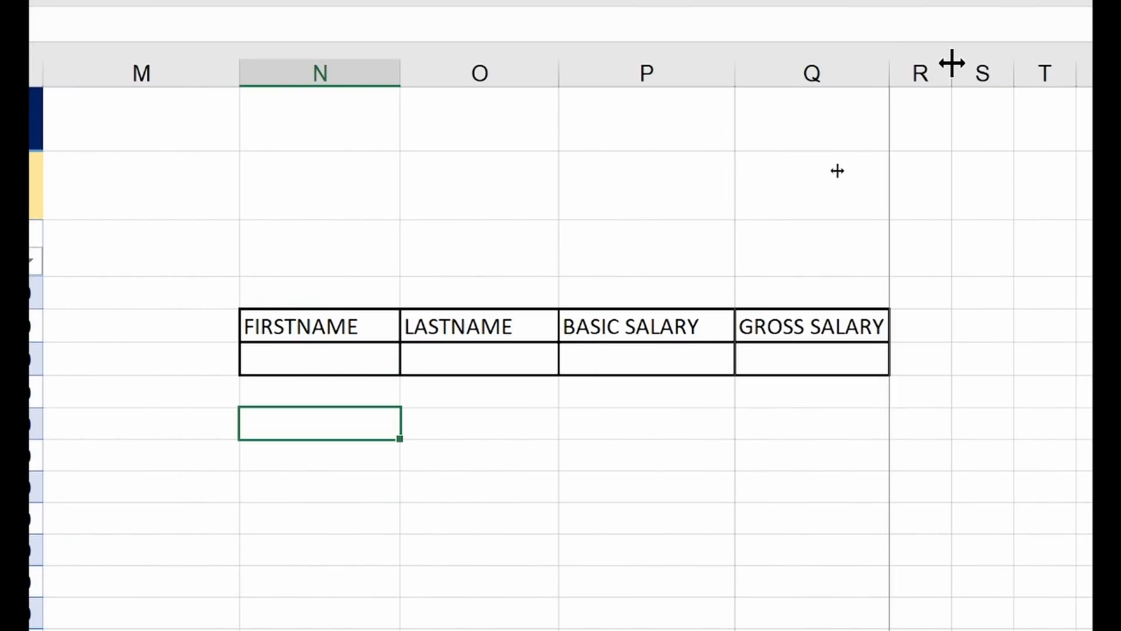
left_click_drag(952, 64, 950, 63)
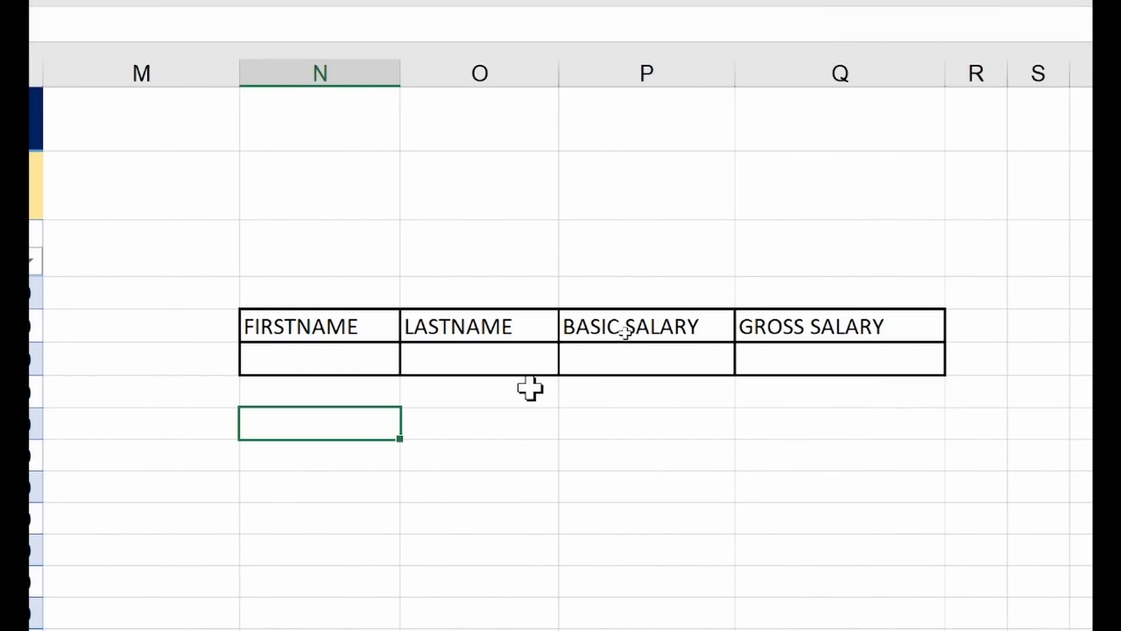
- Start a data validation rule for cell N6 under FIRSTNAME that allows a List
left_click(316, 365)
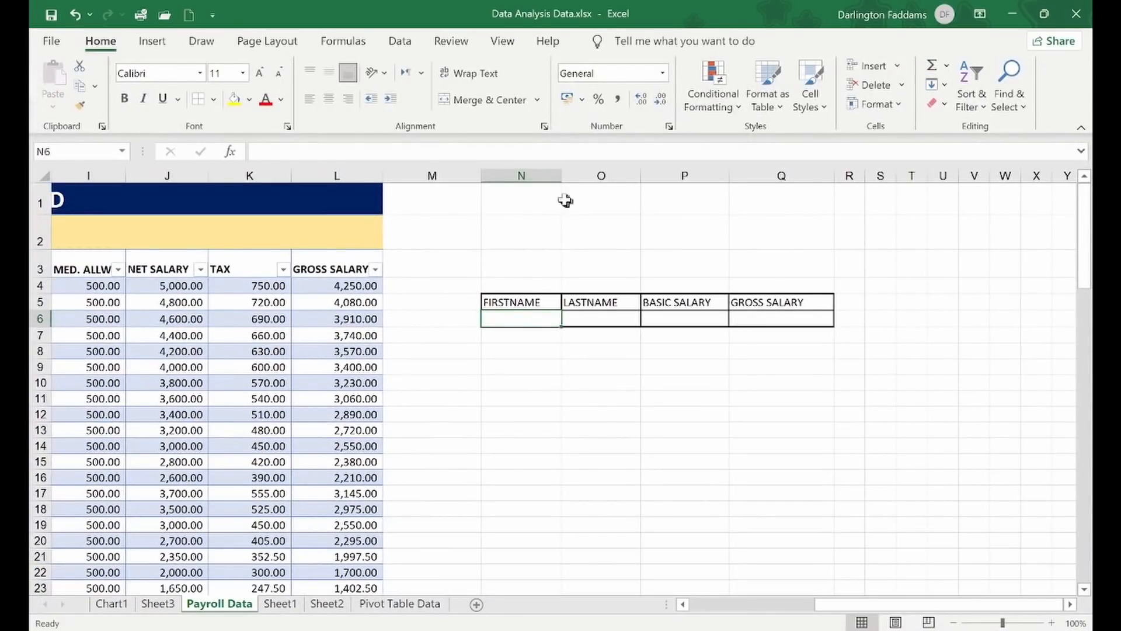
left_click(400, 41)
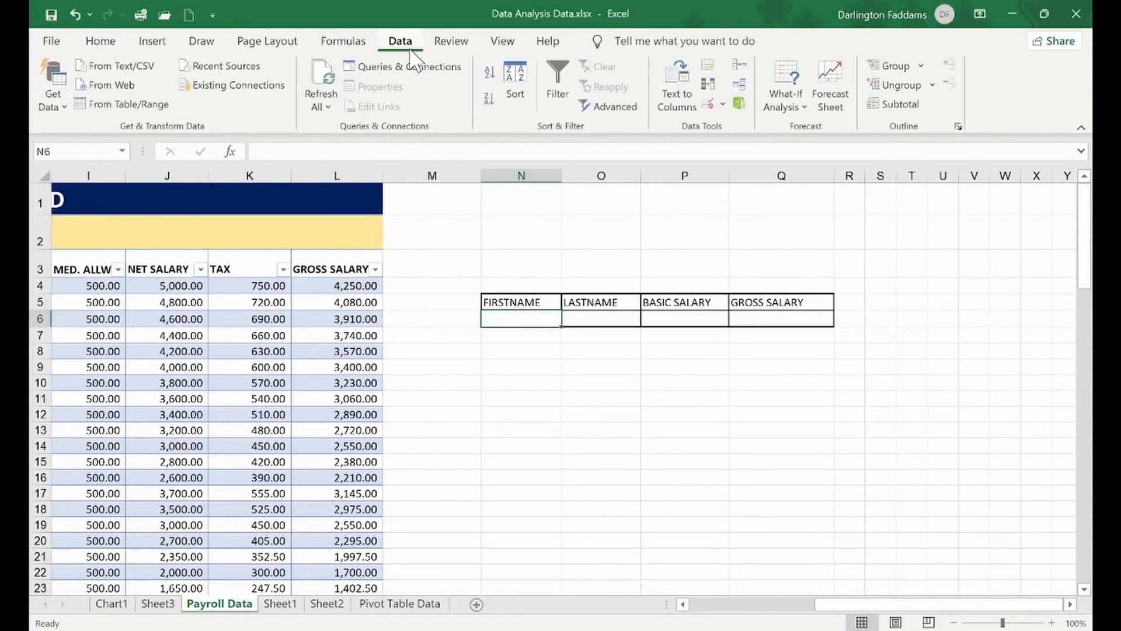
left_click(714, 105)
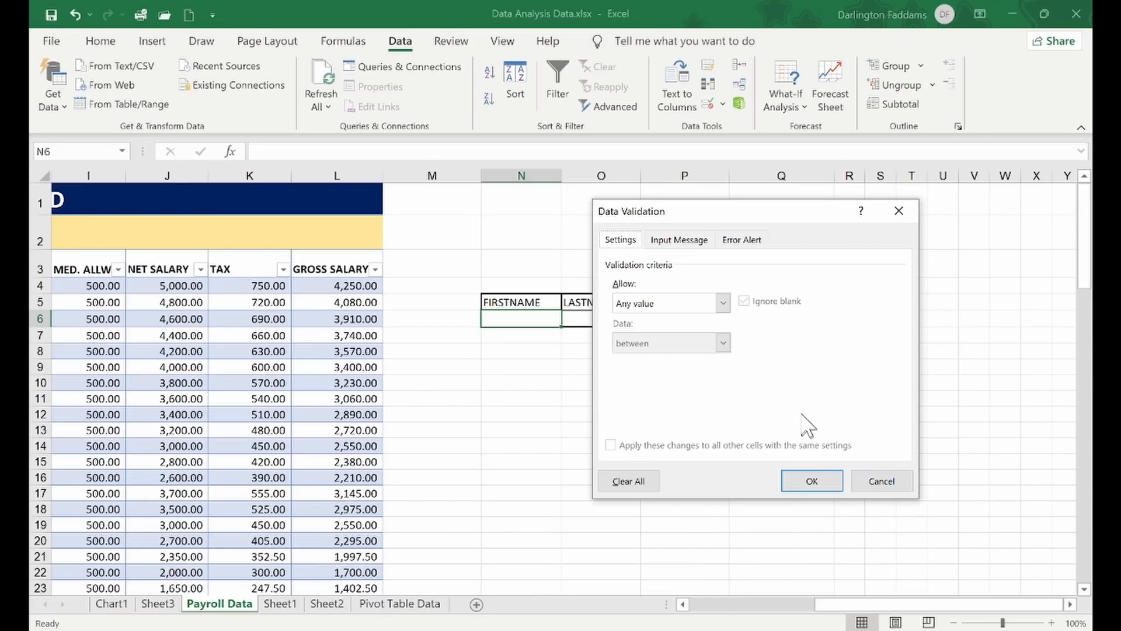
left_click(724, 305)
left_click(661, 355)
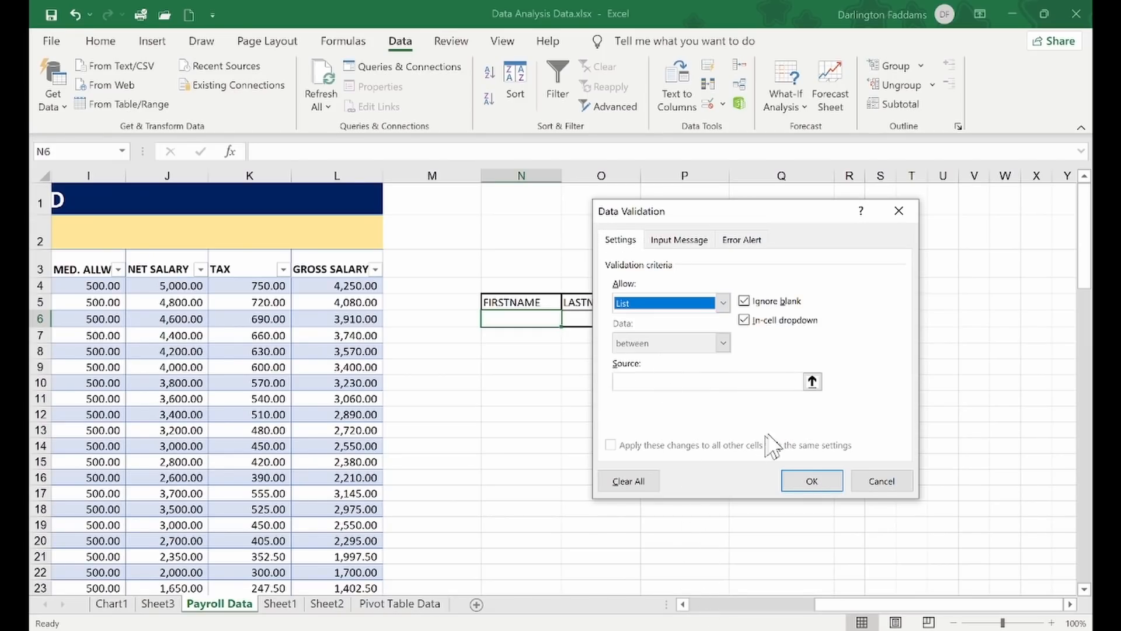
- Set the validation list's source to the payroll FIRSTNAME column, =$B$3:$B$97, and apply the rule to N6
left_click(812, 382)
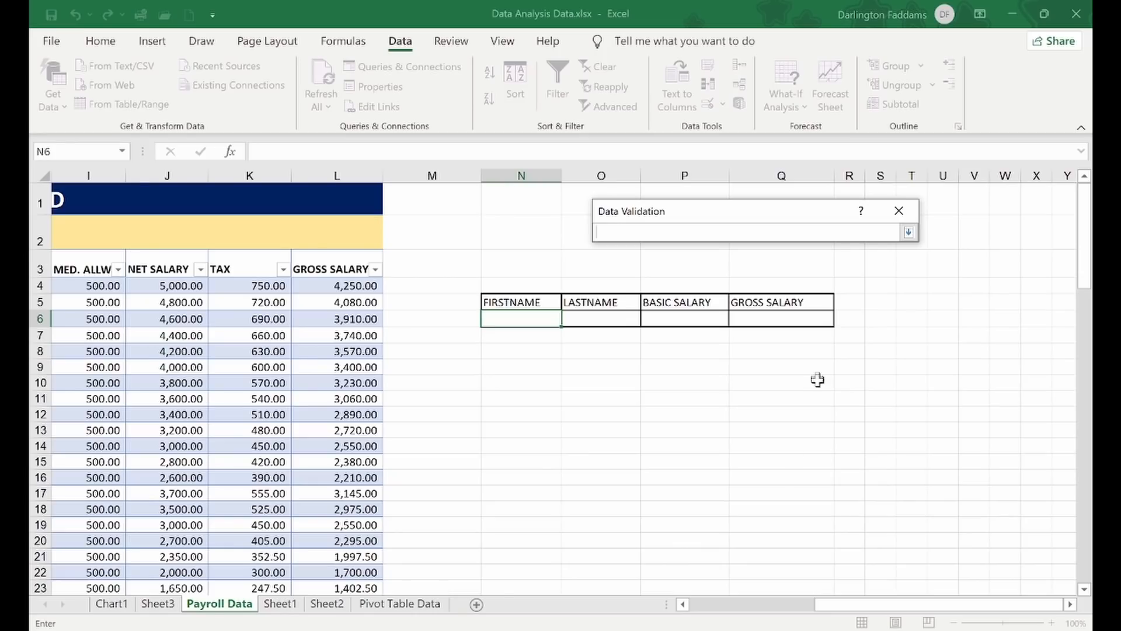
left_click(711, 608)
left_click(706, 604)
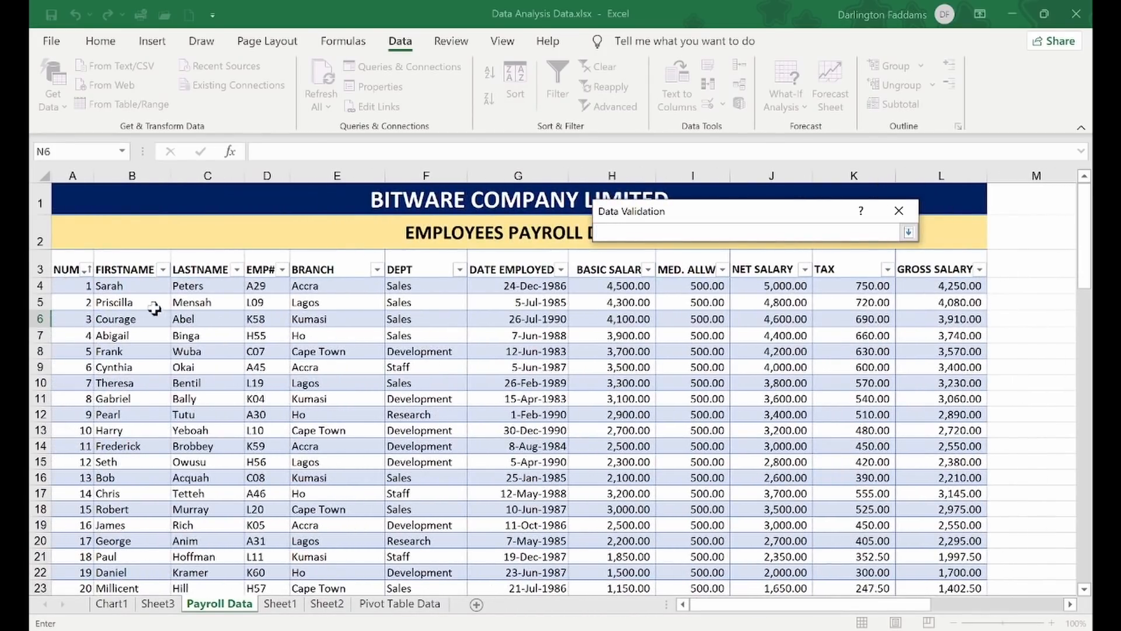
left_click(129, 270)
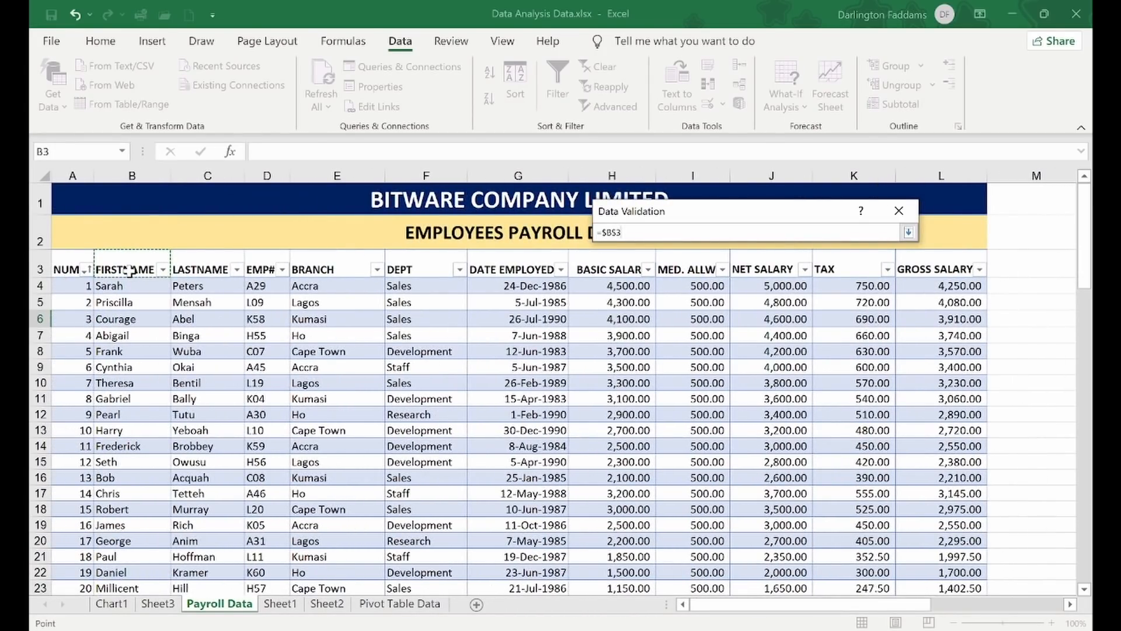
key("ctrl+shift+Down")
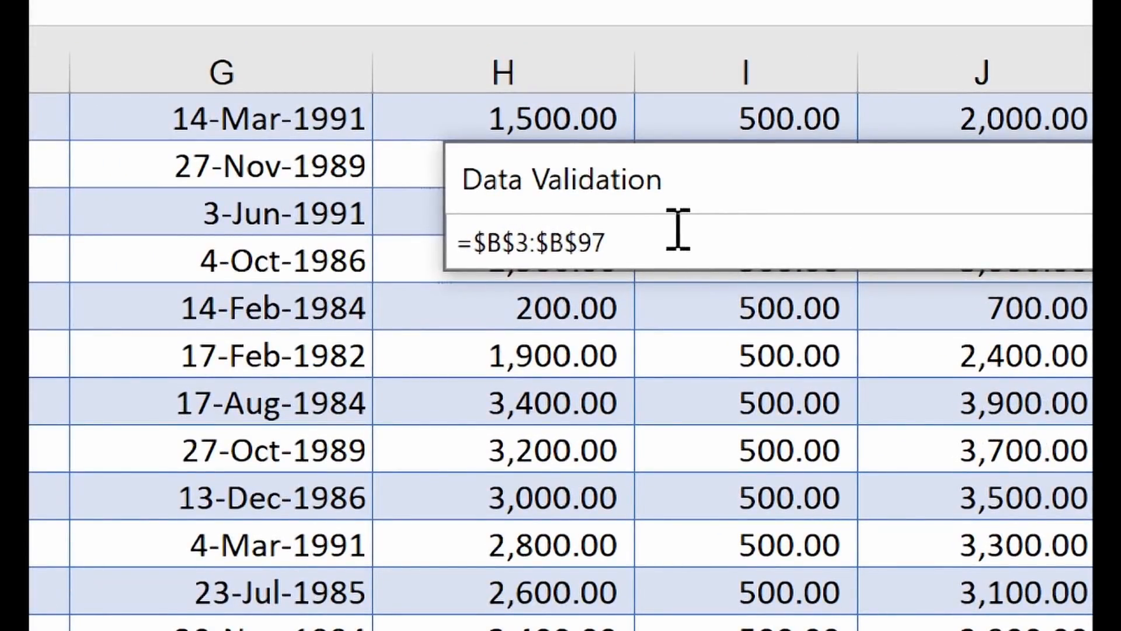
left_click(688, 240)
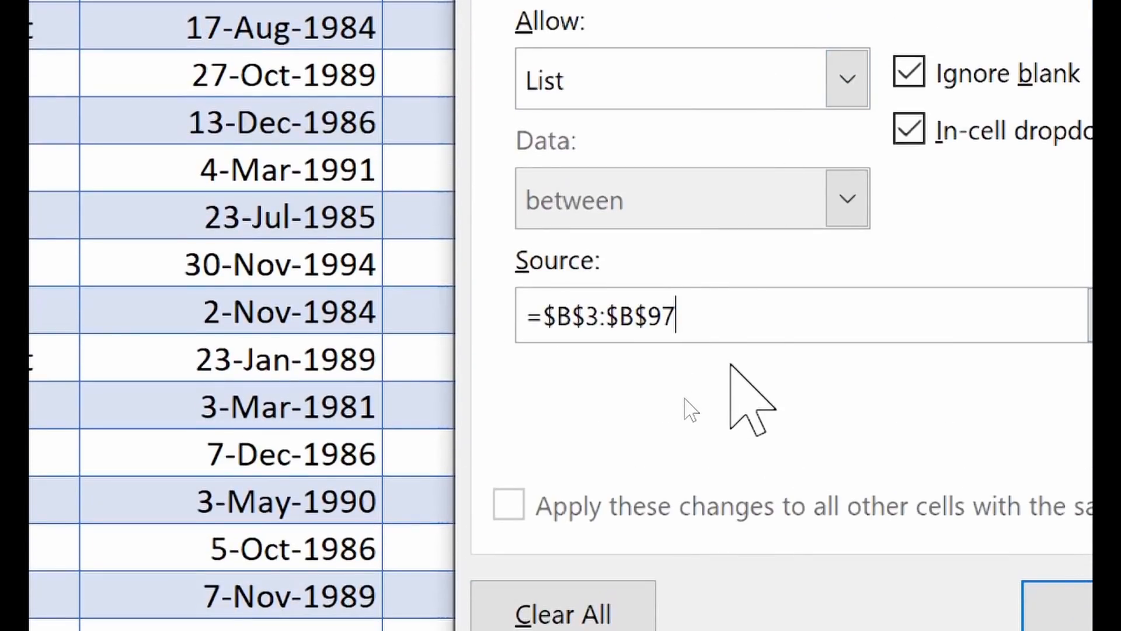
left_click(1065, 610)
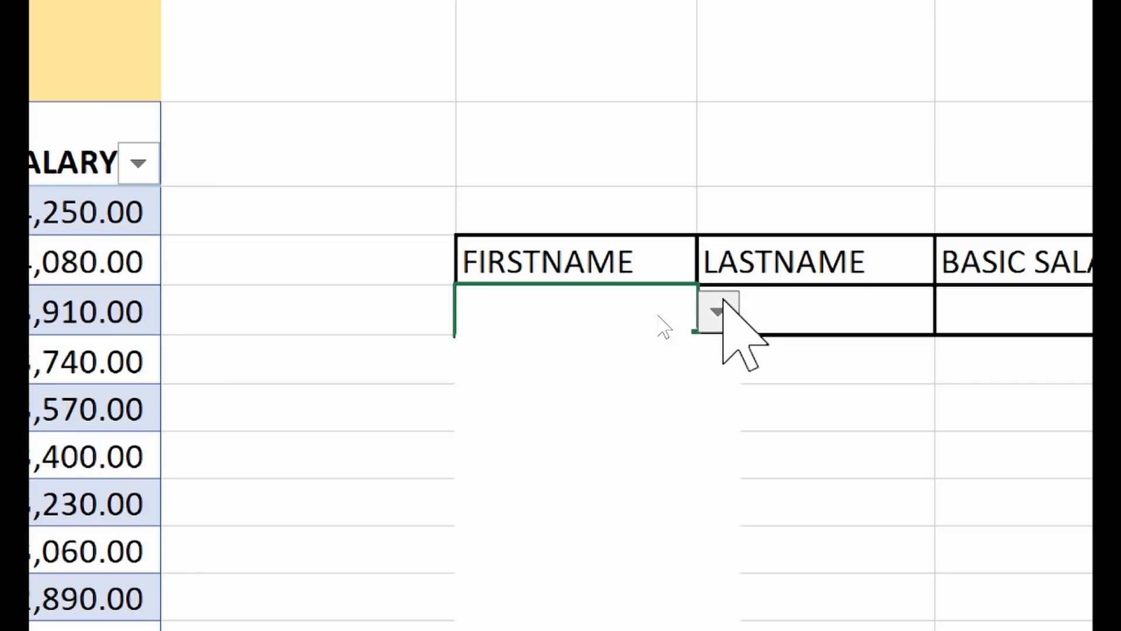
- Pick three different employees in turn from the FIRSTNAME dropdown in cell N6
left_click(717, 311)
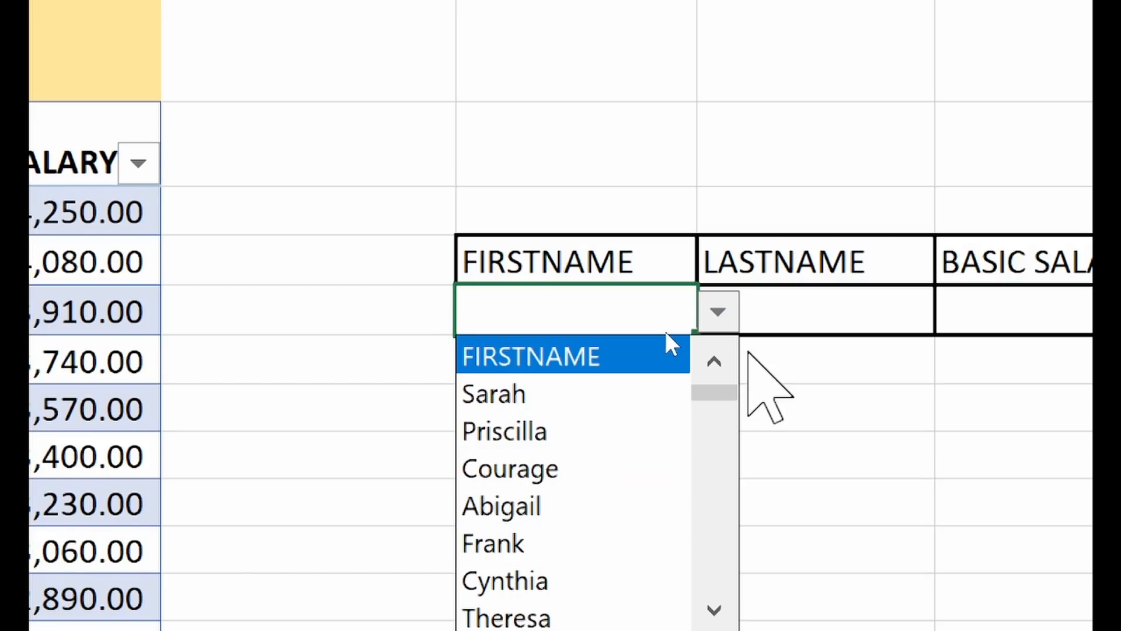
scroll(743, 479, "down", 4)
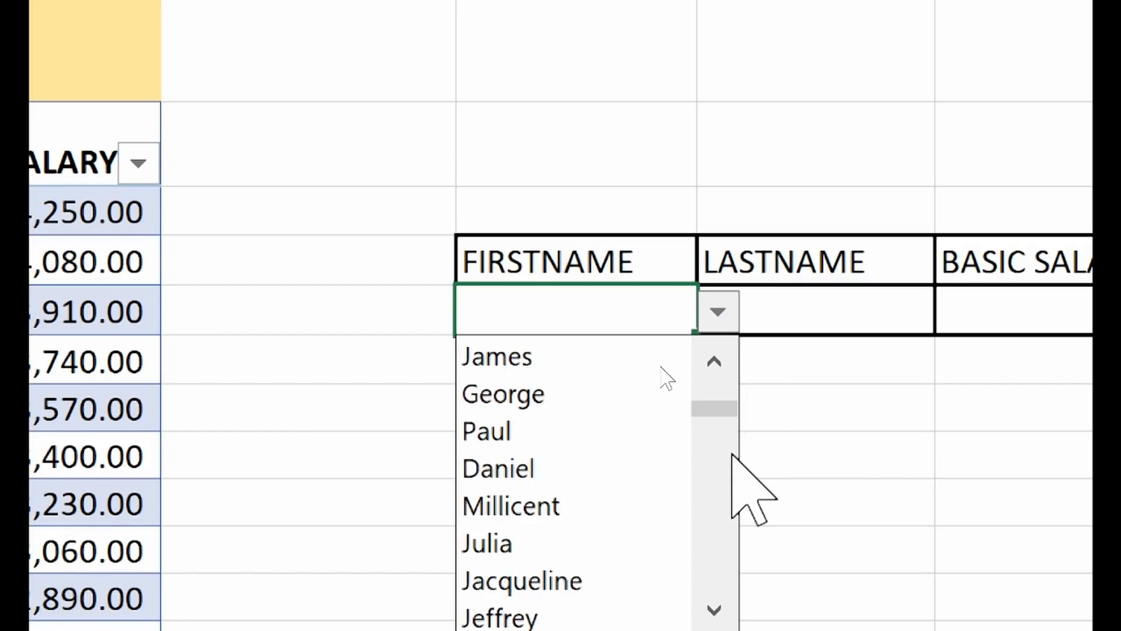
left_click(511, 433)
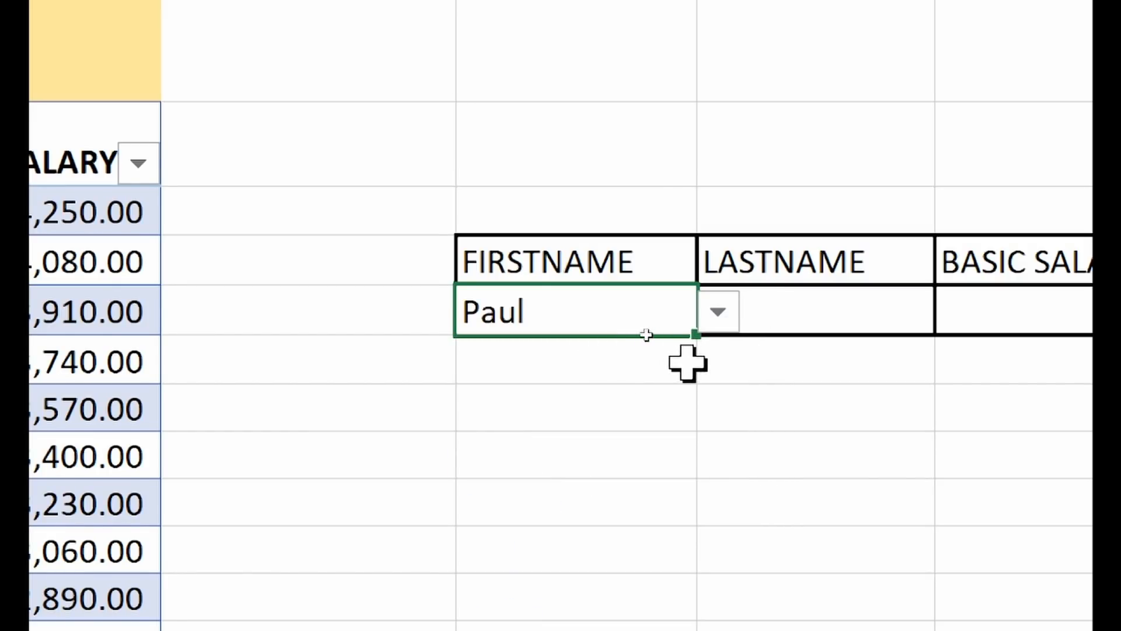
left_click(716, 312)
left_click(619, 435)
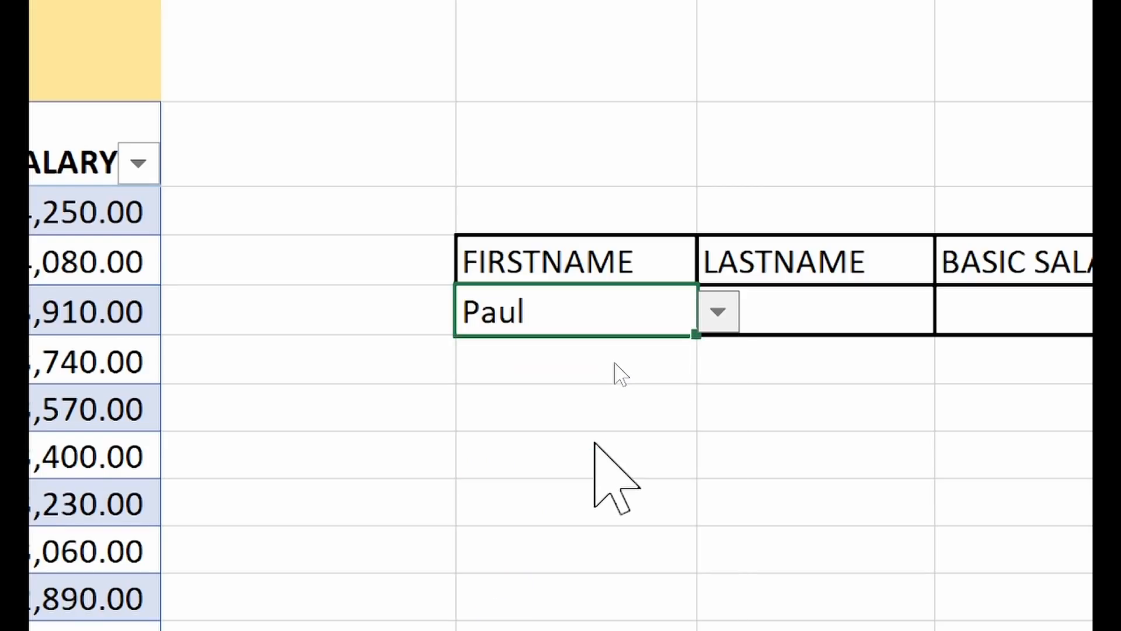
left_click(718, 312)
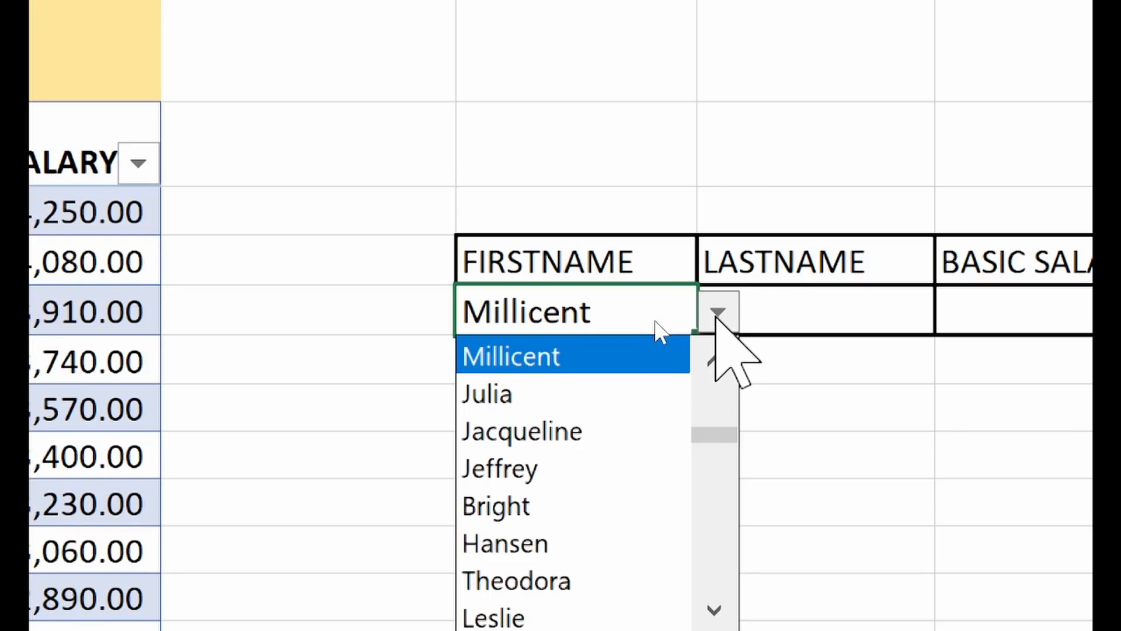
left_click(608, 509)
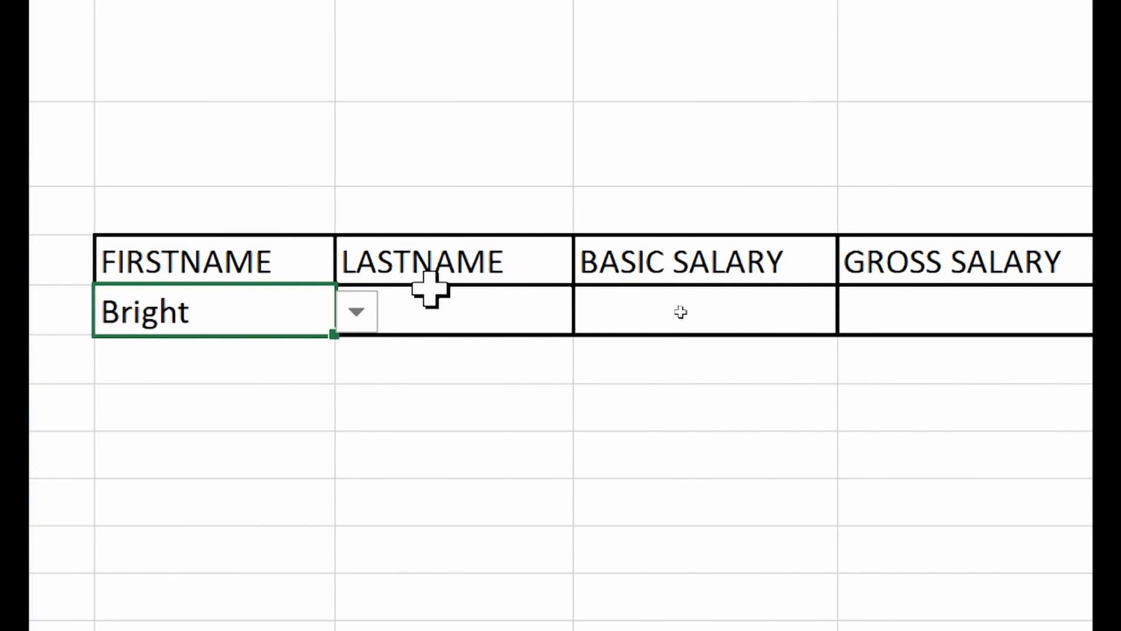
left_click_drag(453, 299, 826, 304)
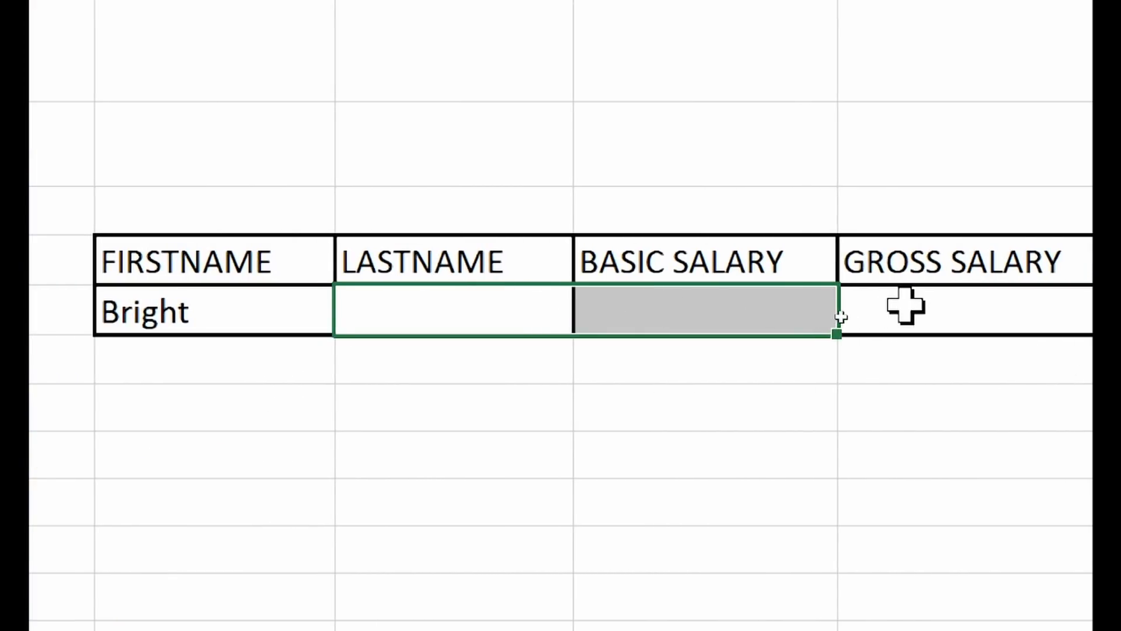
left_click(928, 306)
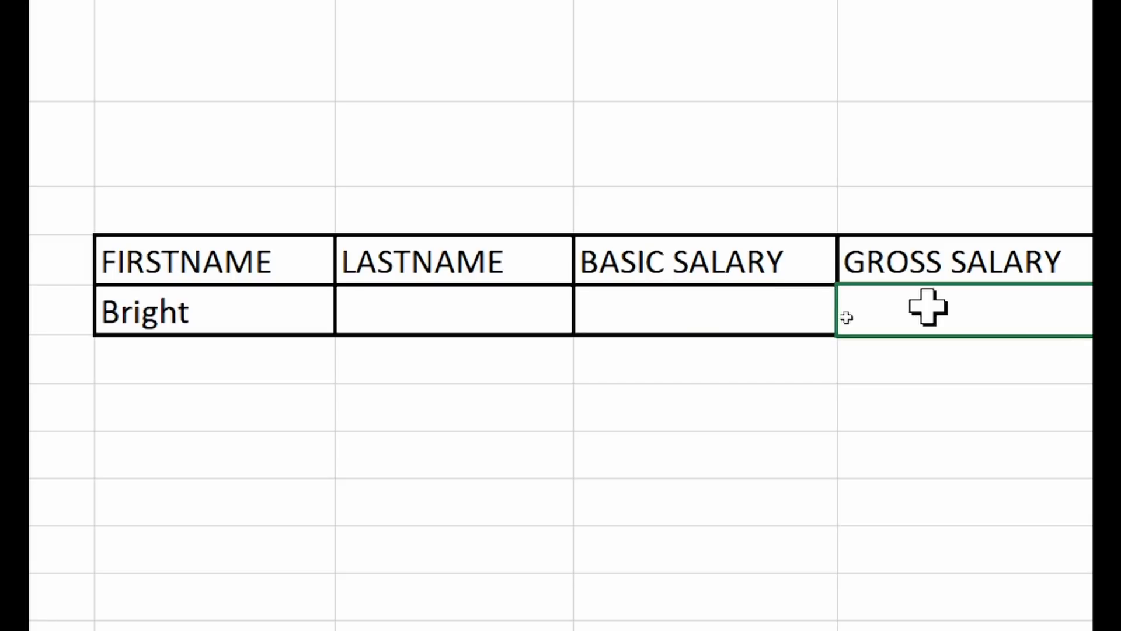
left_click(163, 315)
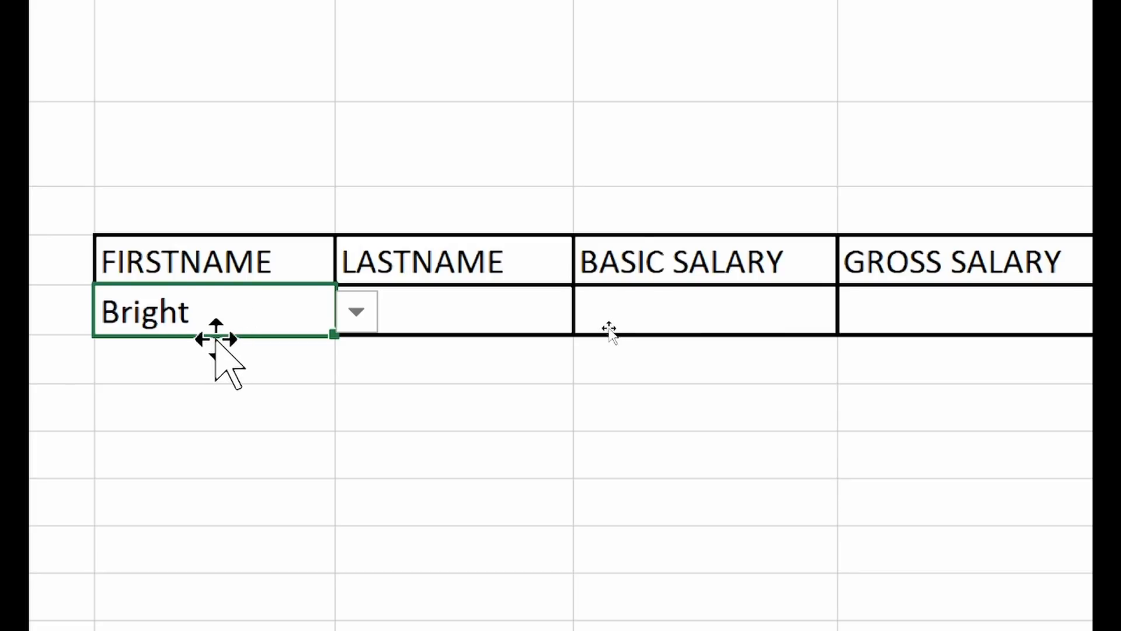
left_click(498, 315)
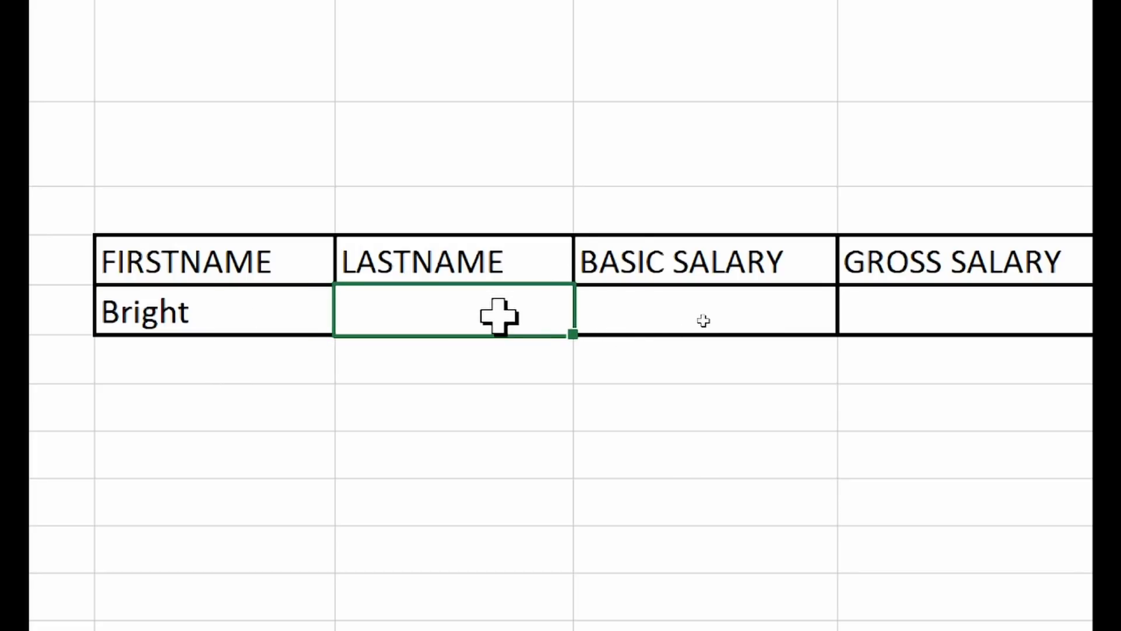
left_click(240, 312)
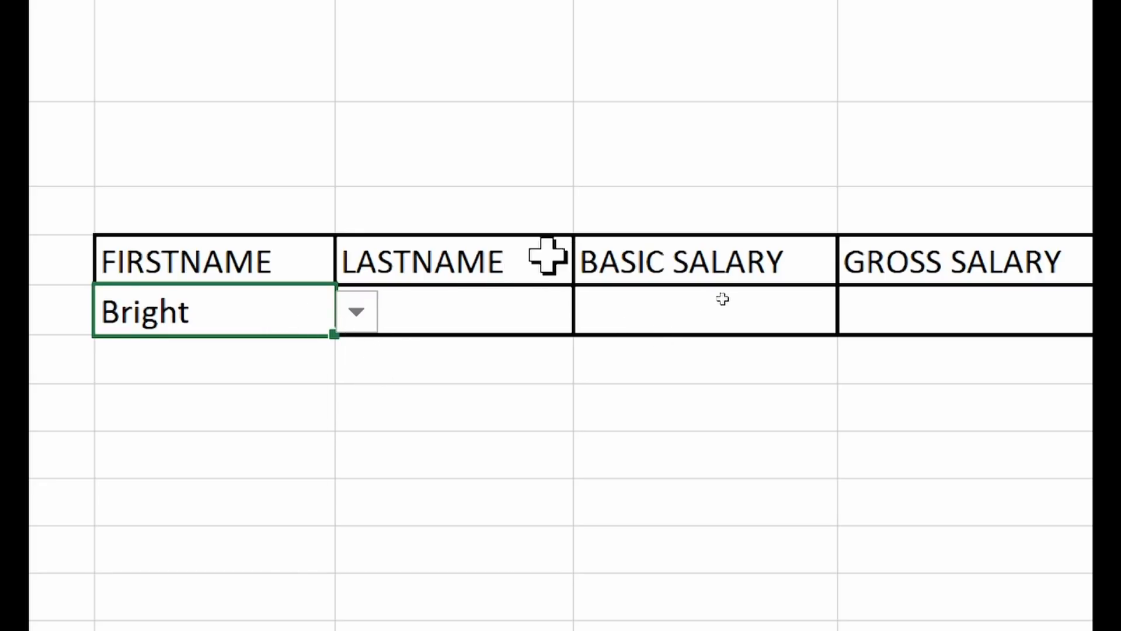
left_click(473, 312)
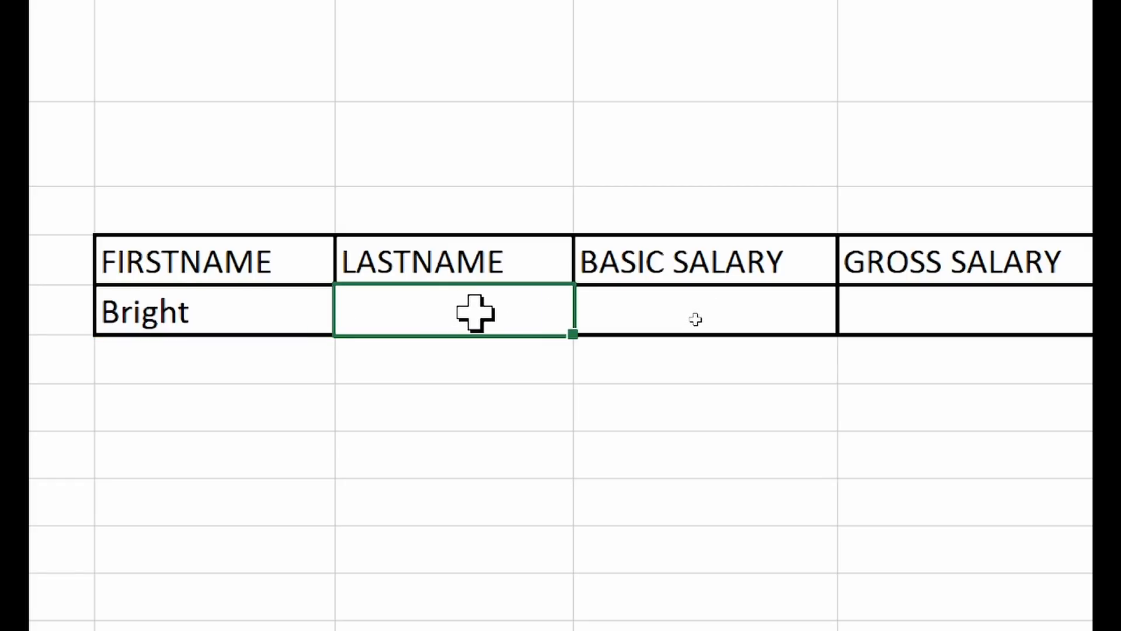
left_click(651, 317)
left_click(848, 319)
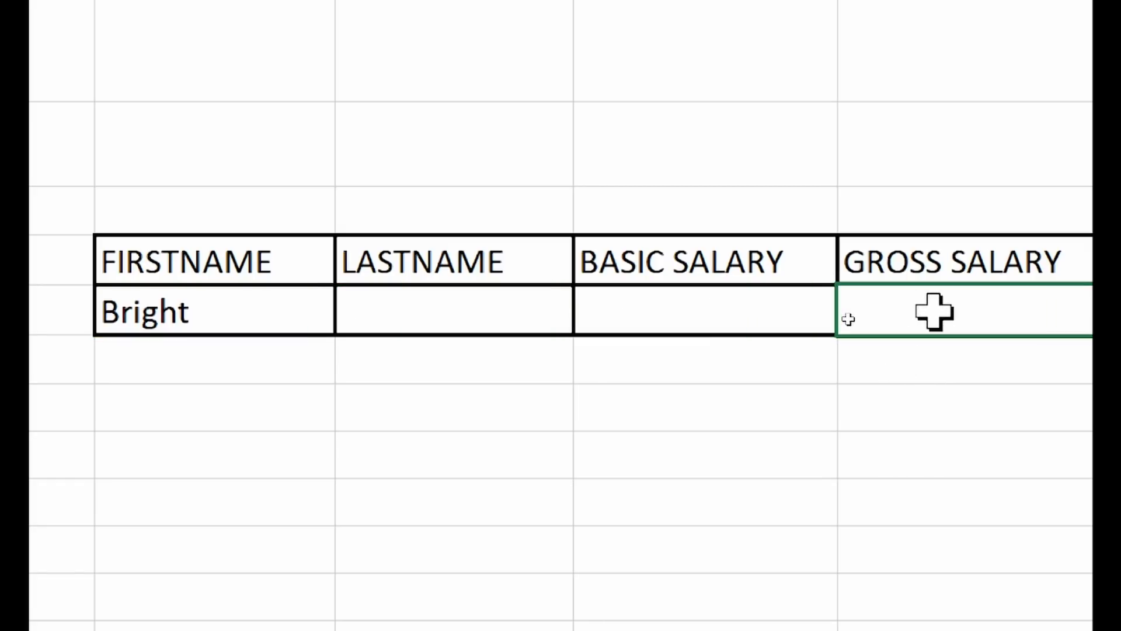
- Begin a VLOOKUP formula in the LASTNAME cell O6 with N6 as the lookup value
left_click(453, 289)
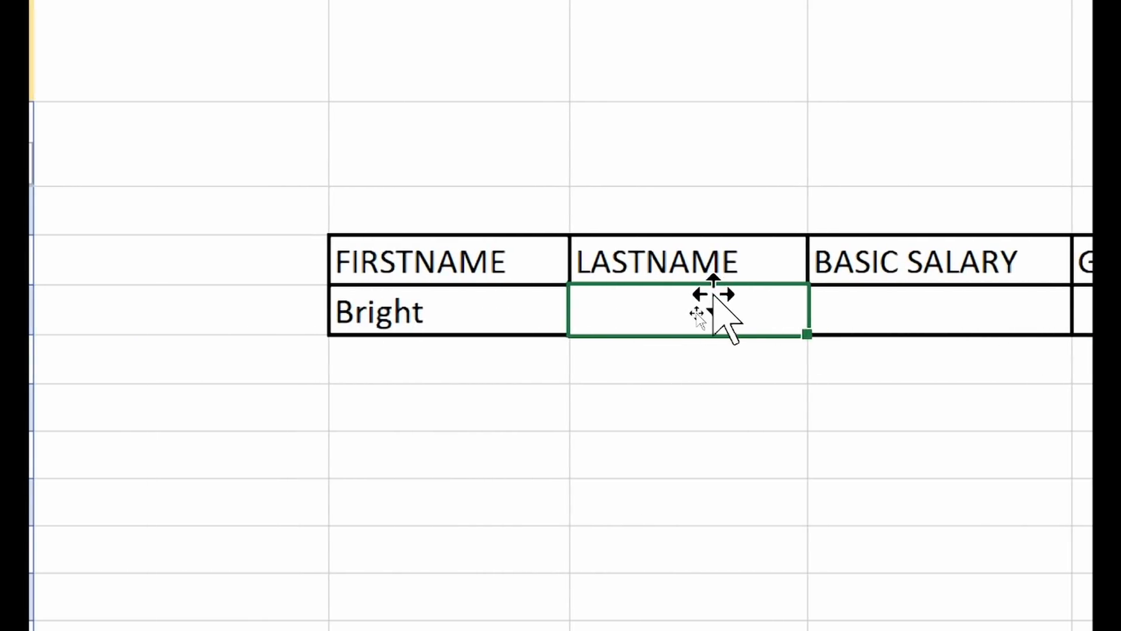
type("=")
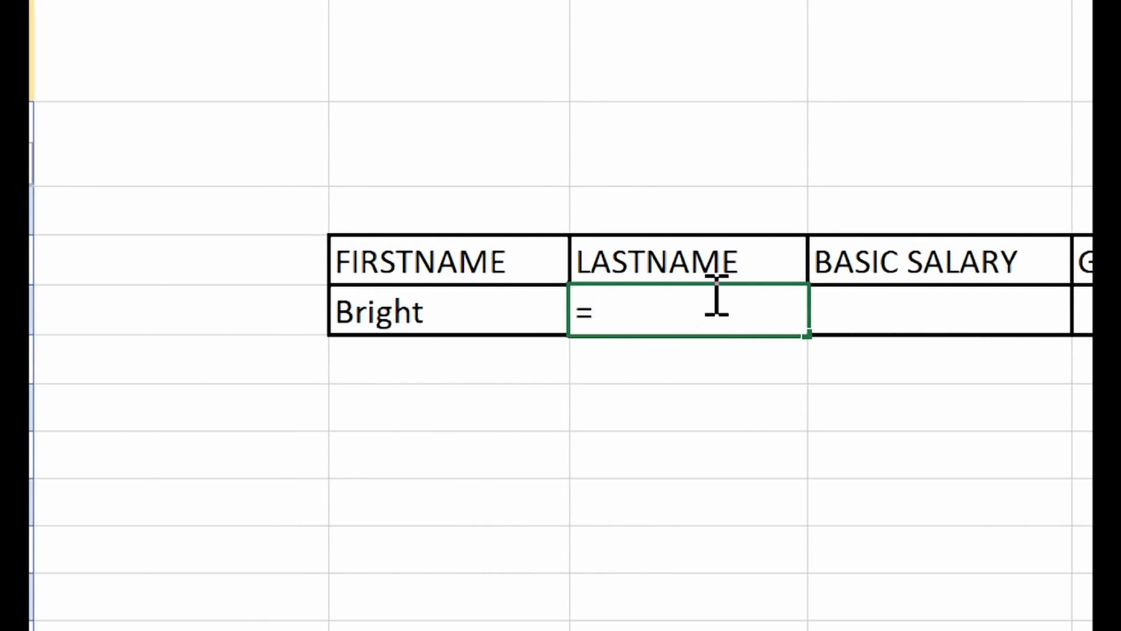
type("LOO")
key("BackSpace")
key("BackSpace")
key("BackSpace")
type("V")
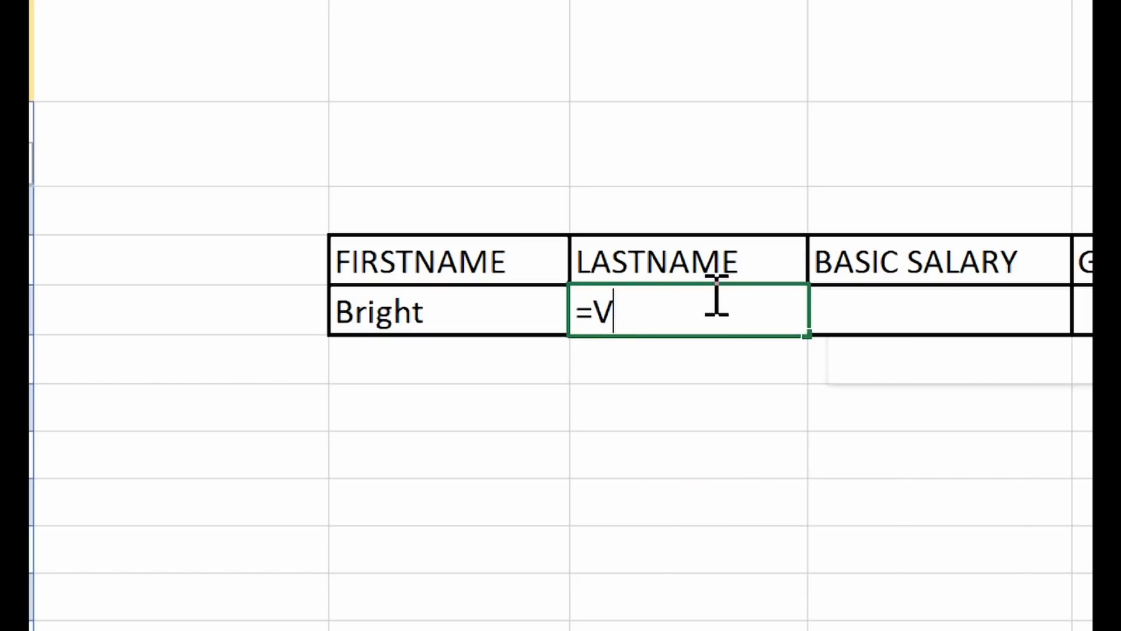
type("L")
key("Tab")
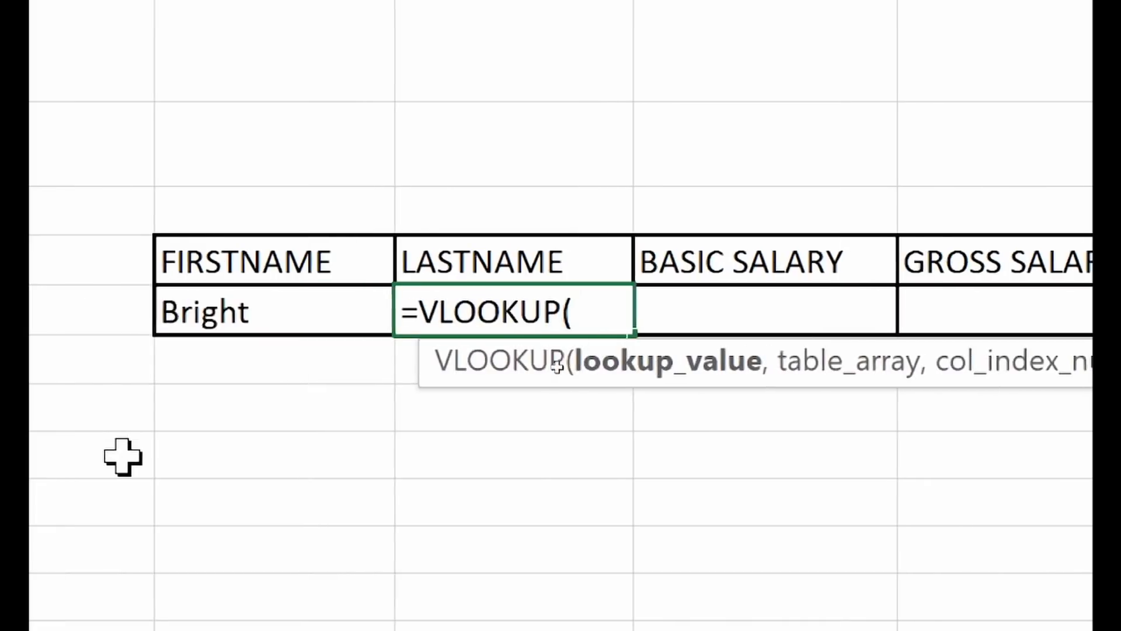
left_click(15, 313)
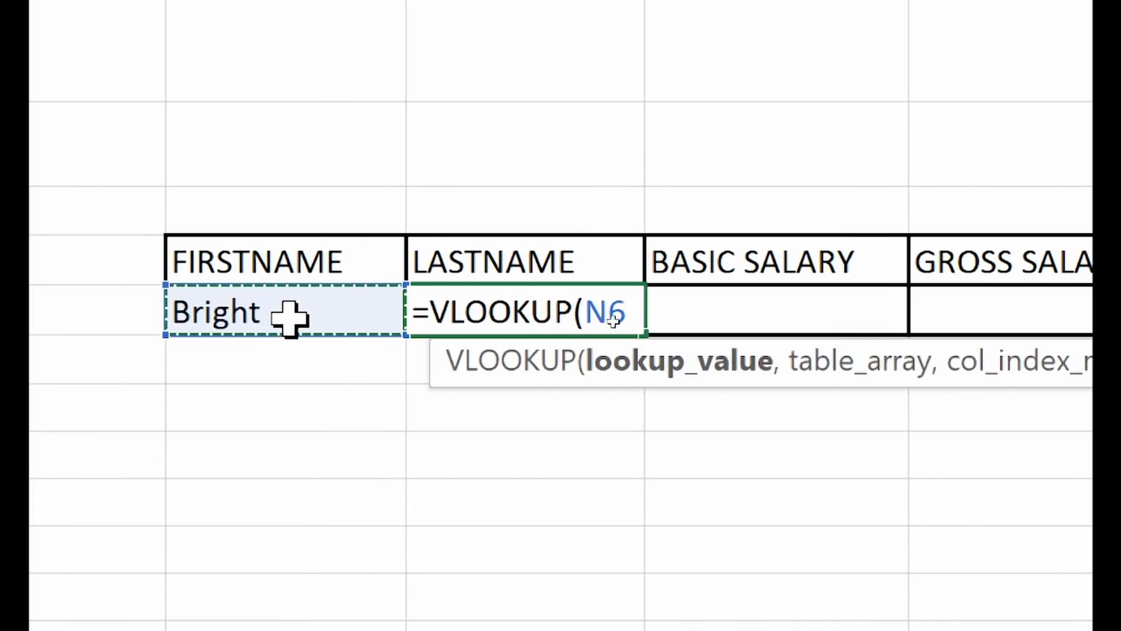
type(",")
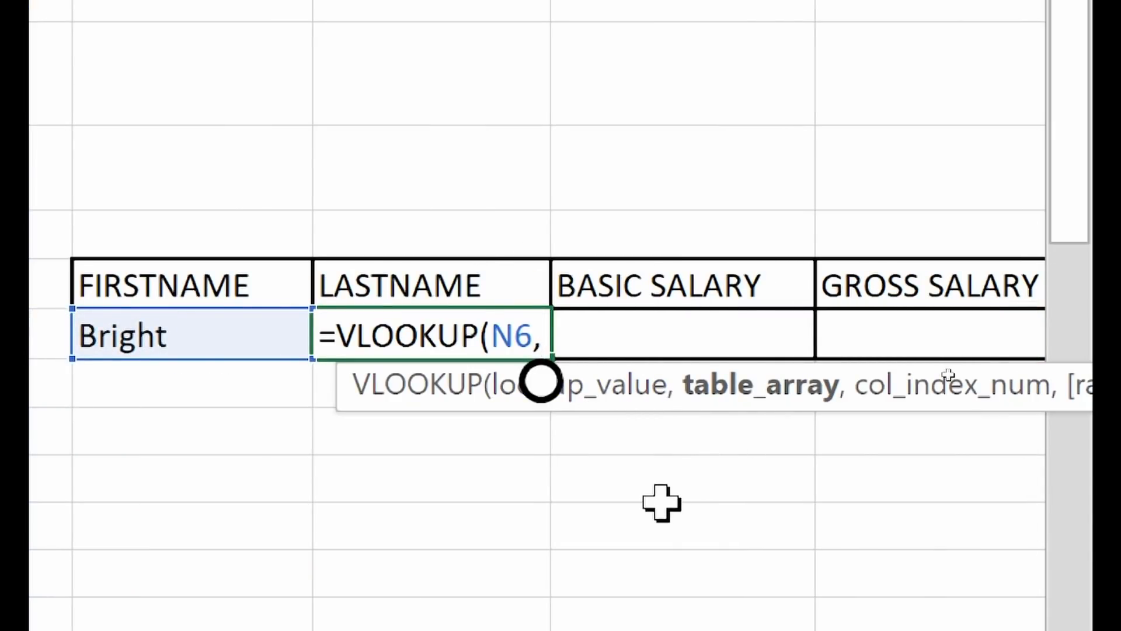
- Complete the VLOOKUP in O6 with Table2 as table array, column index 2 and FALSE for an exact match
type("Tab")
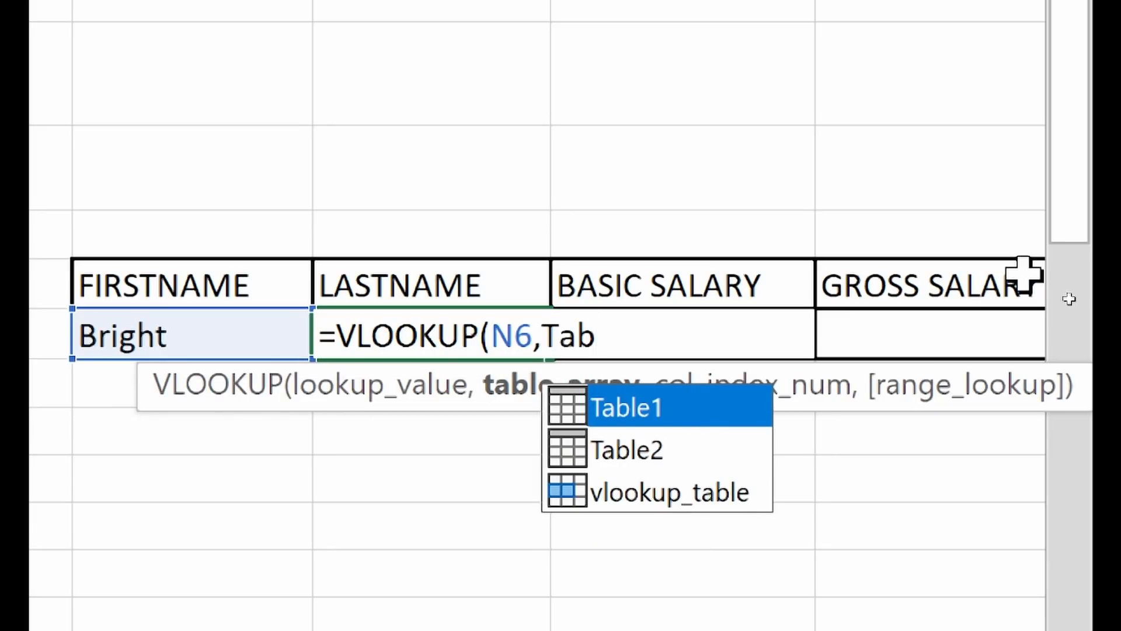
key("Down")
key("Tab")
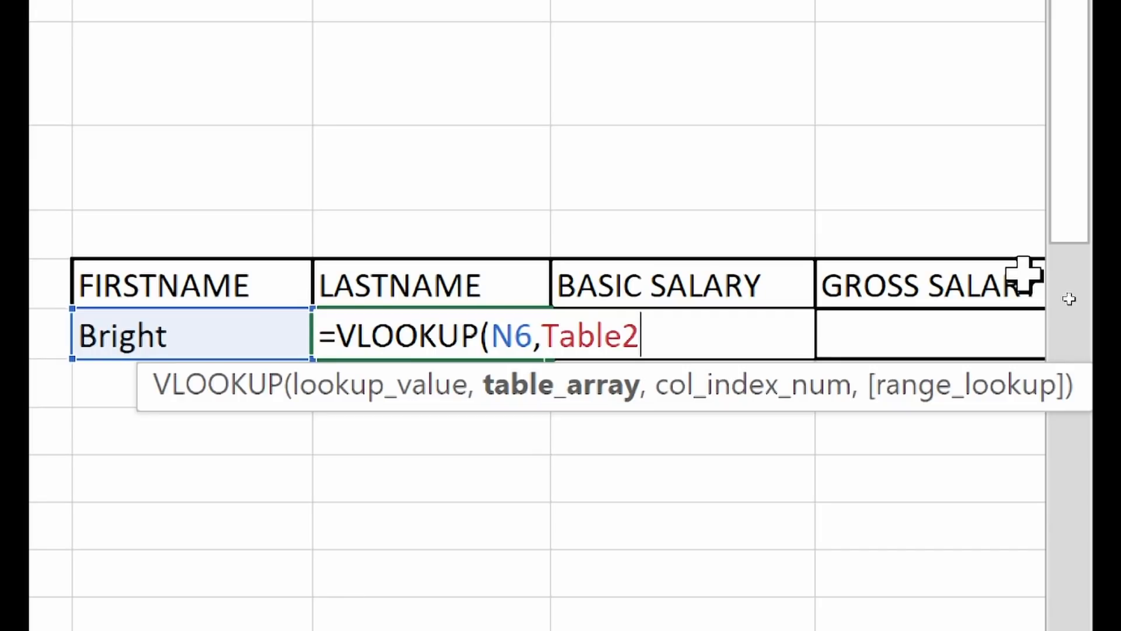
type(",")
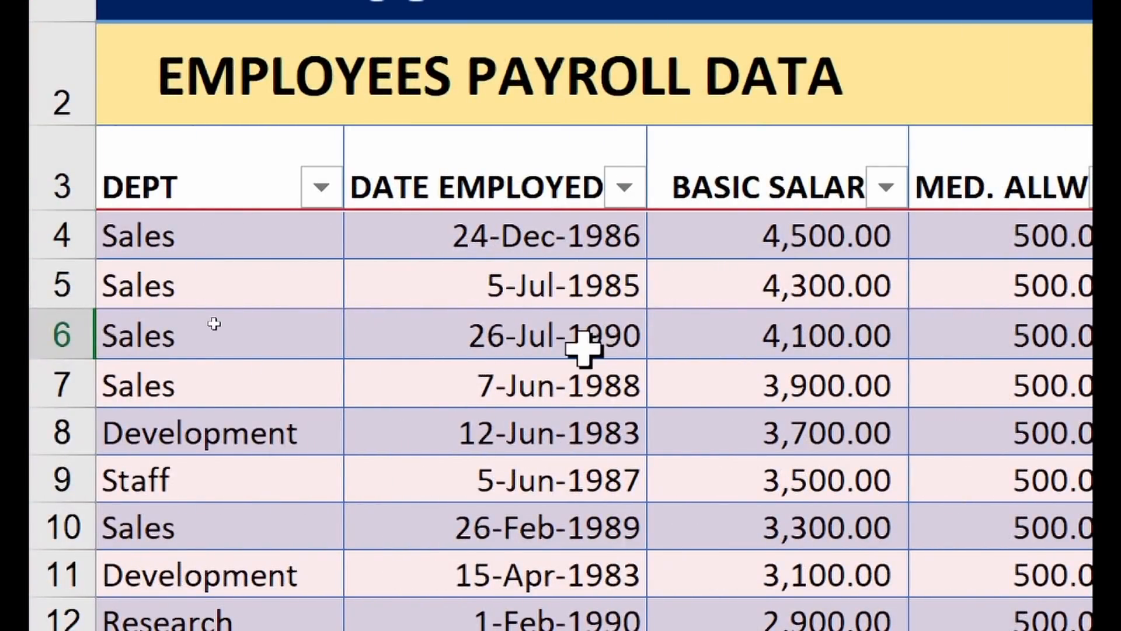
scroll(584, 349, "left", 3)
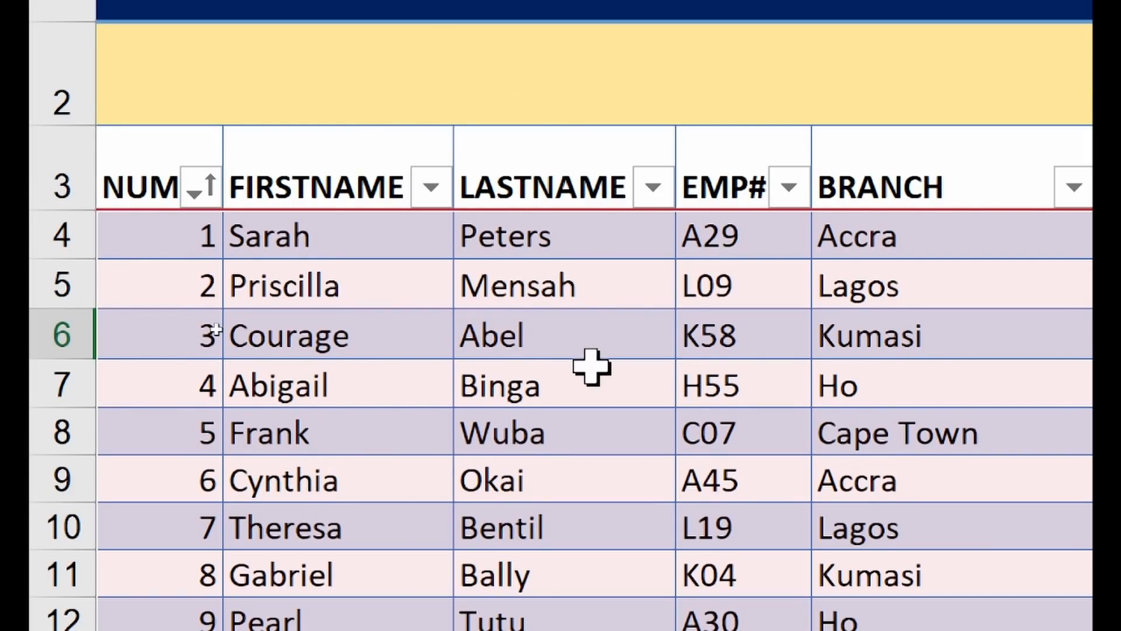
scroll(986, 373, "right", 6)
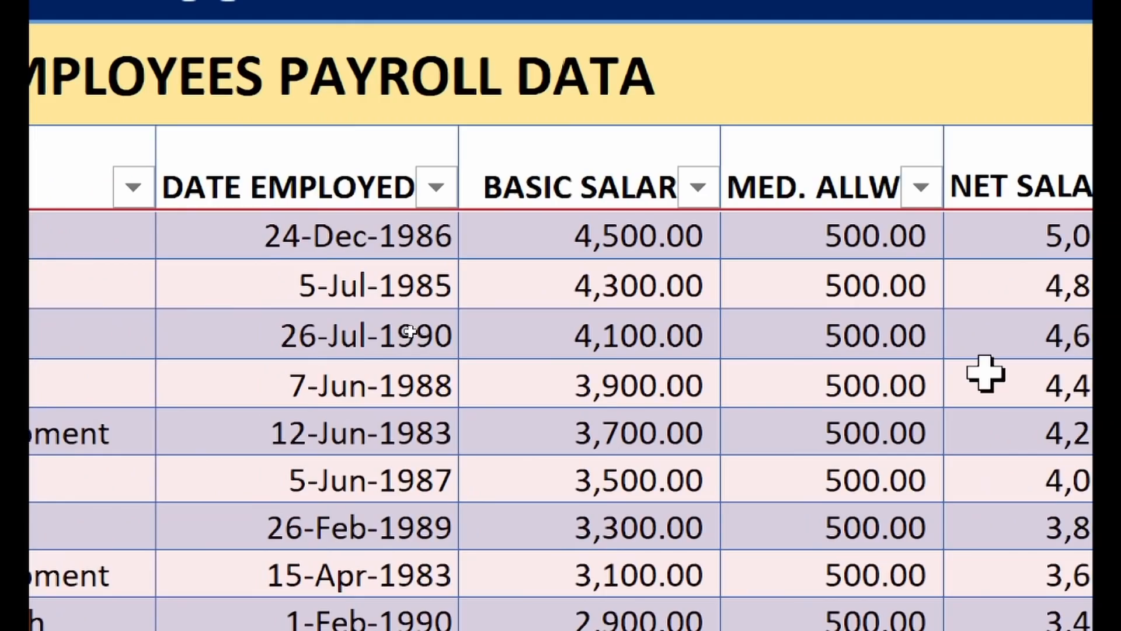
scroll(916, 376, "left", 6)
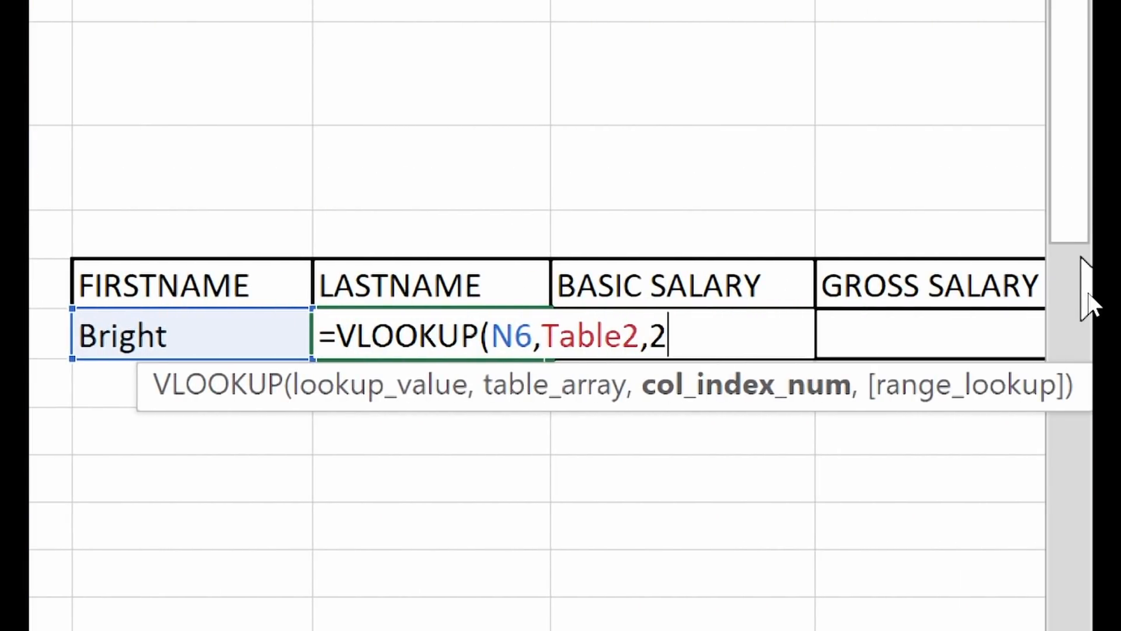
type("2,")
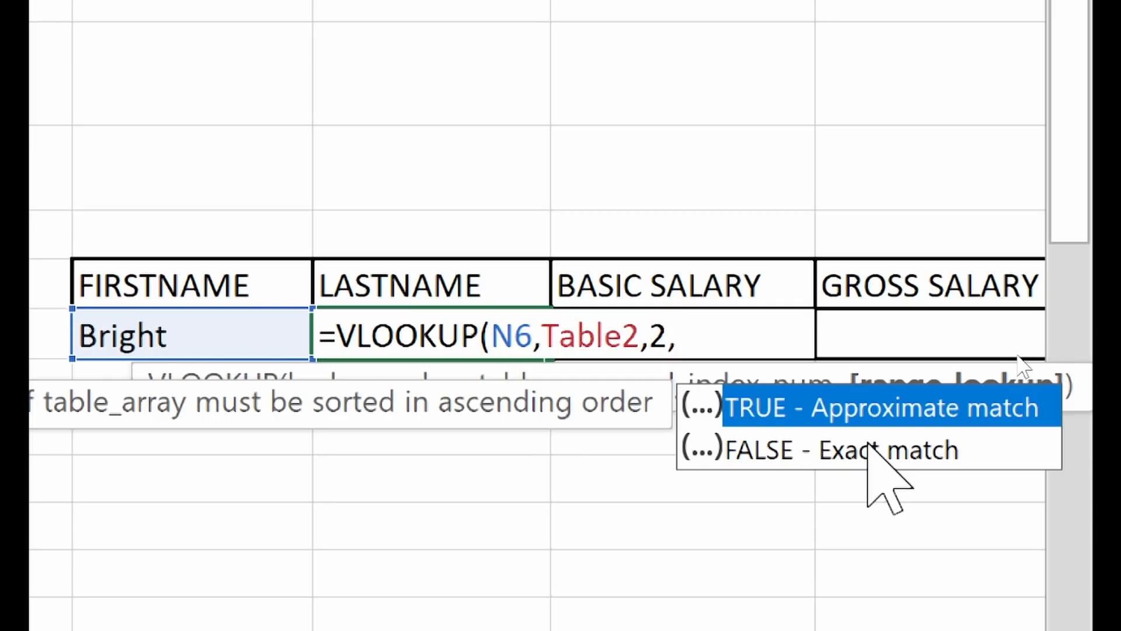
type("FALSE)")
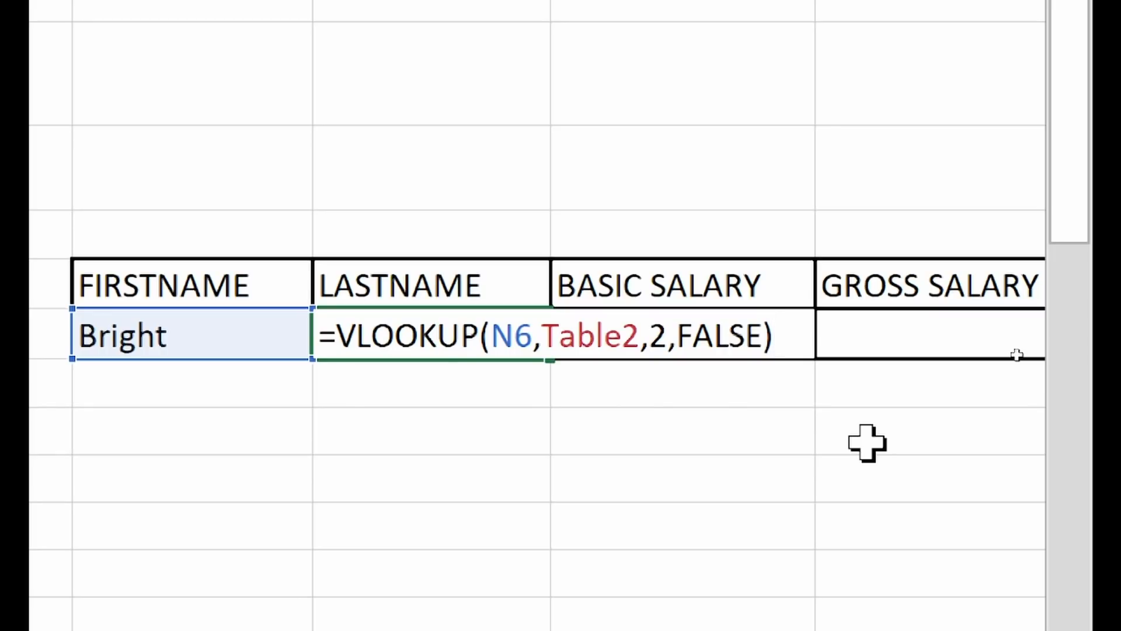
key("Return")
- Set the column index number of the VLOOKUP formula in O6 to 3
left_click(442, 318)
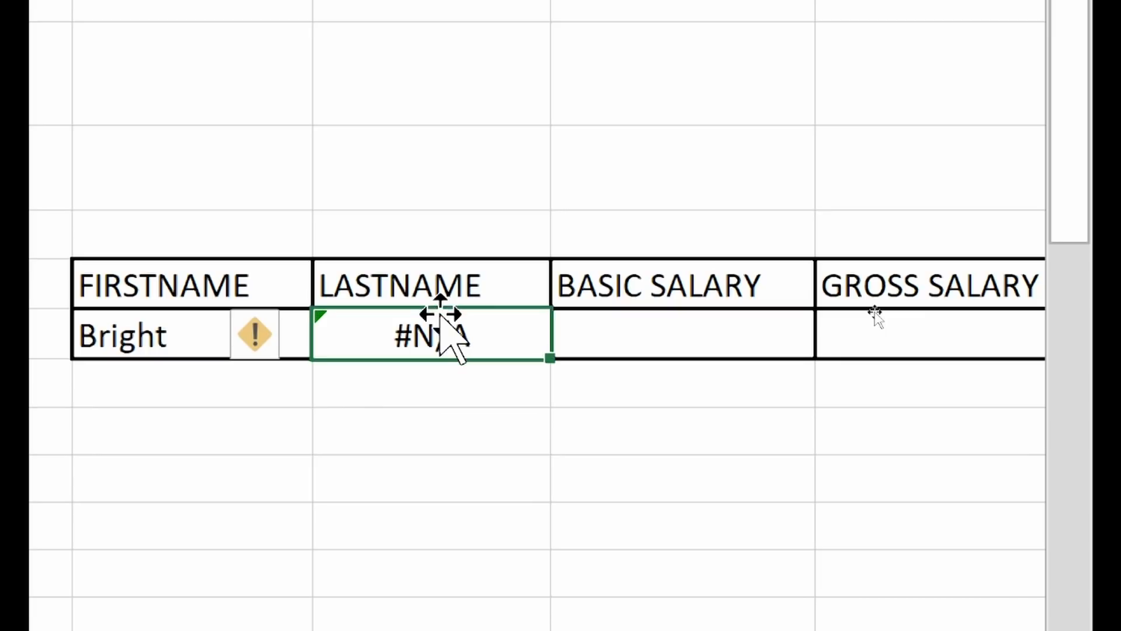
double_click(461, 318)
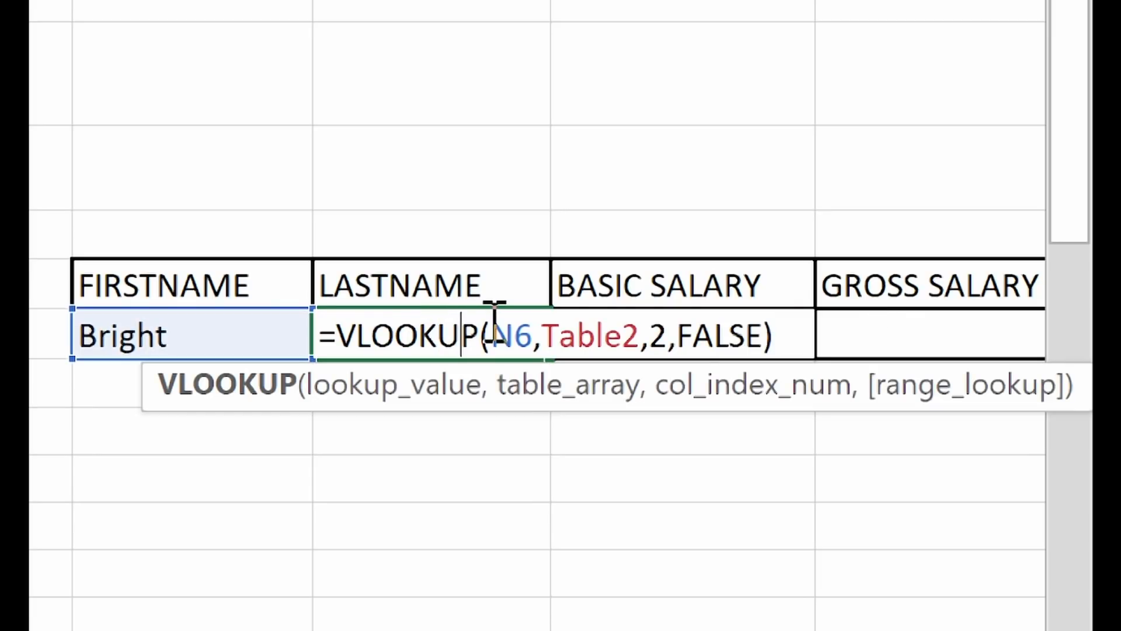
left_click(521, 320)
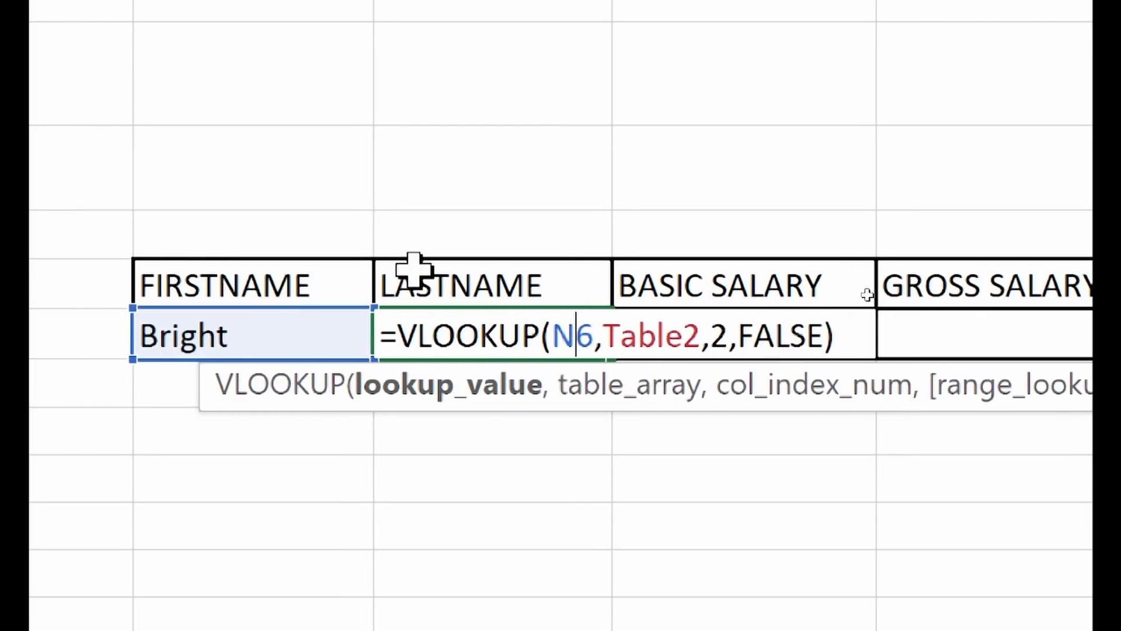
left_click(668, 334)
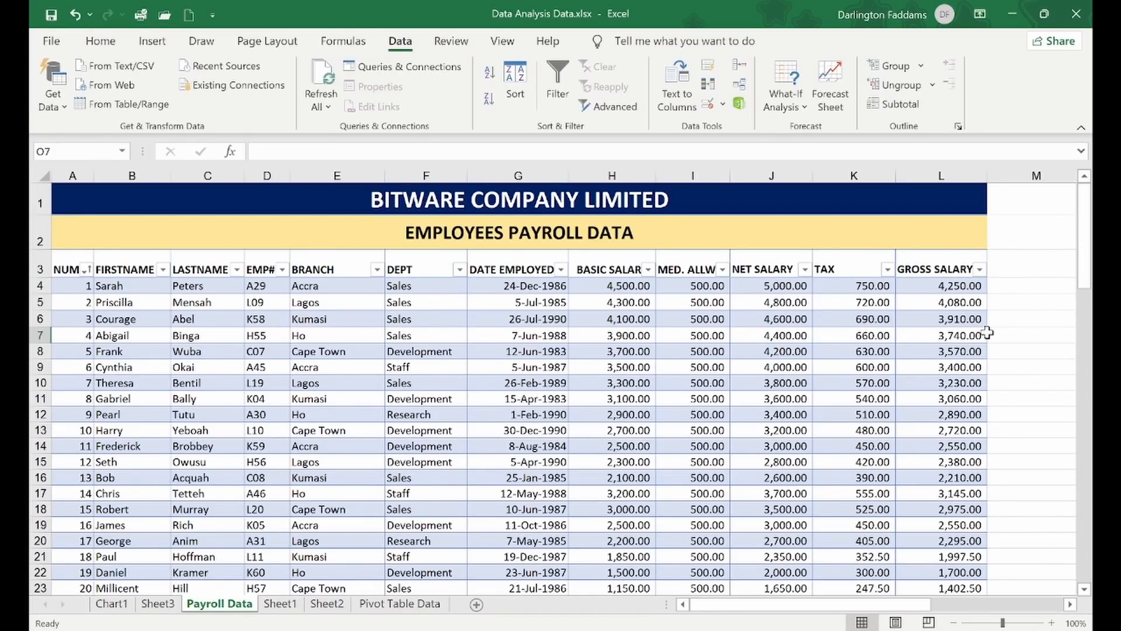
- Replace the table array of the VLOOKUP in O6 with Table2's FIRSTNAME through GROSS SALARY columns, header row included
scroll(987, 332, "right", 5)
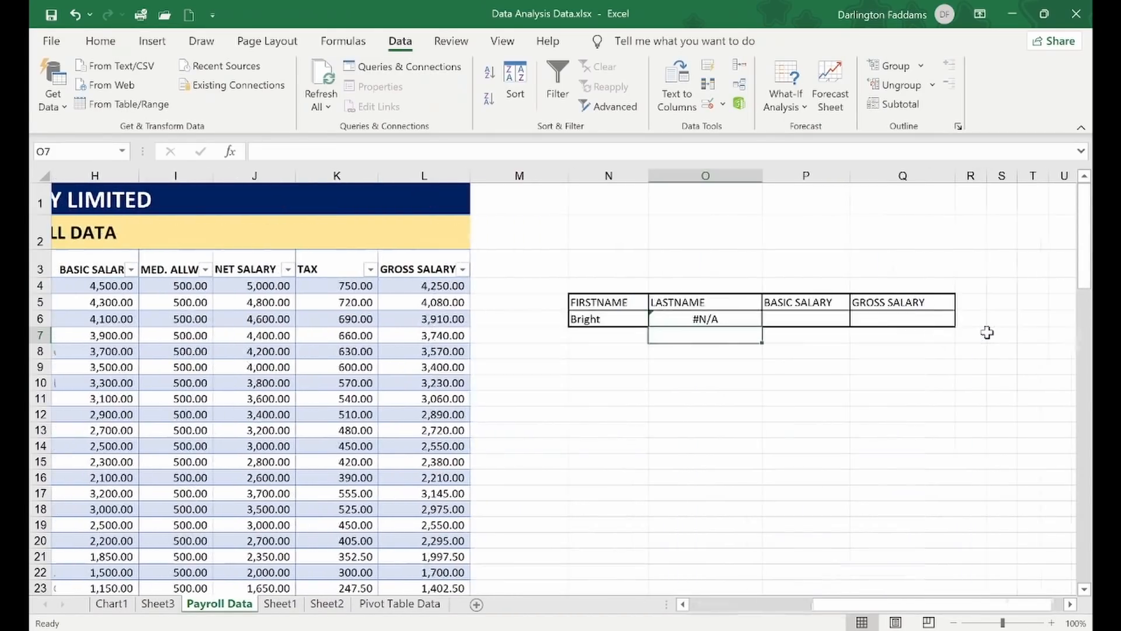
double_click(593, 317)
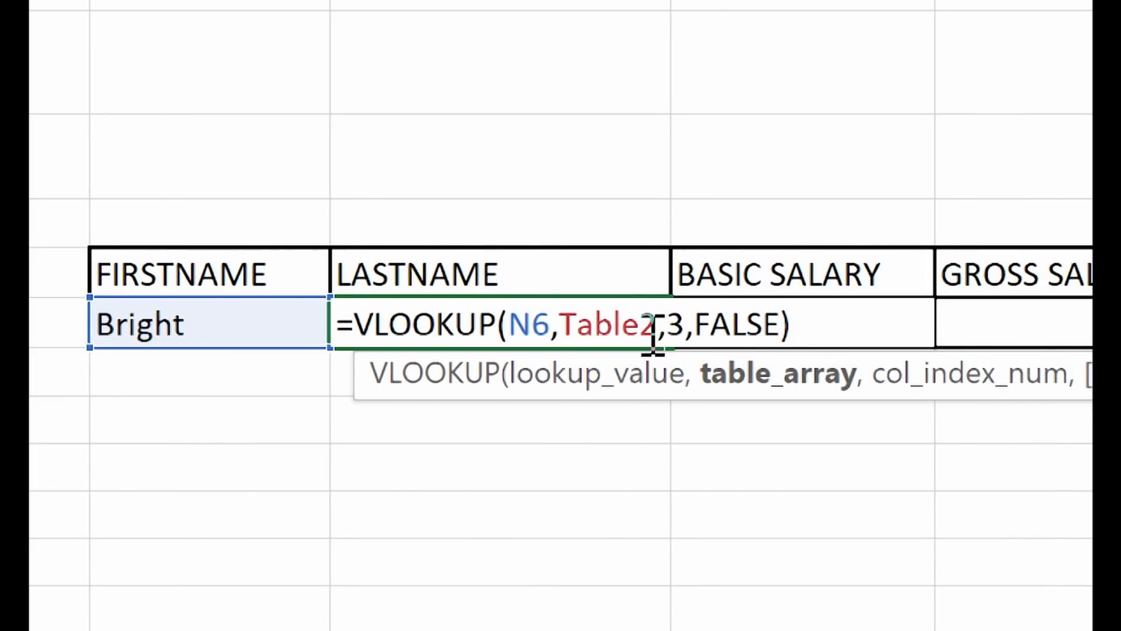
left_click_drag(655, 334, 580, 332)
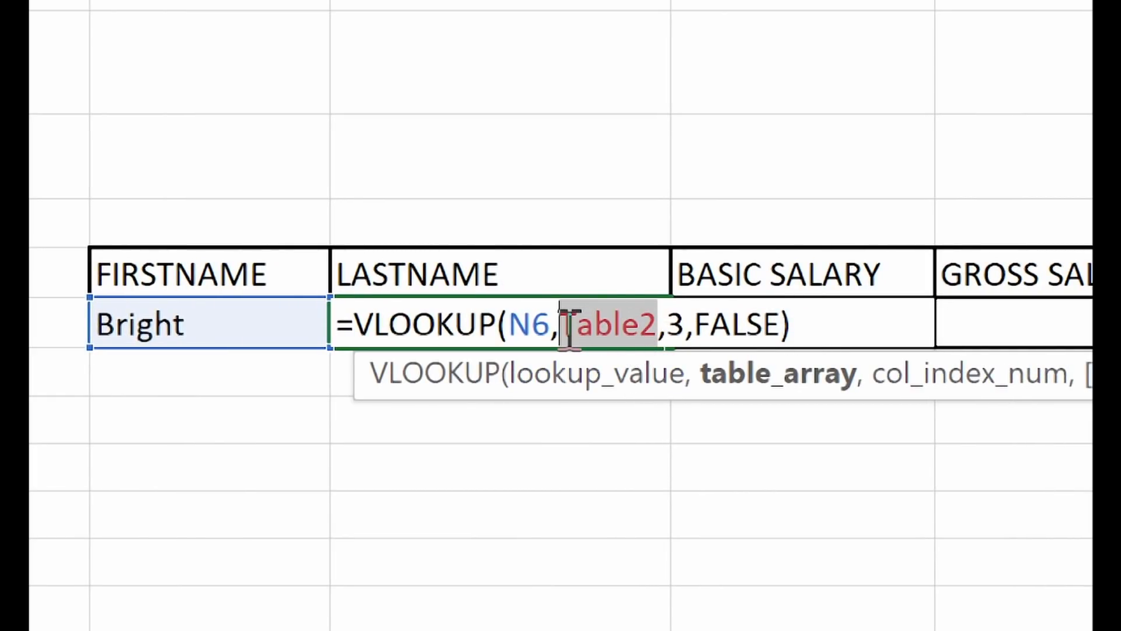
key("BackSpace")
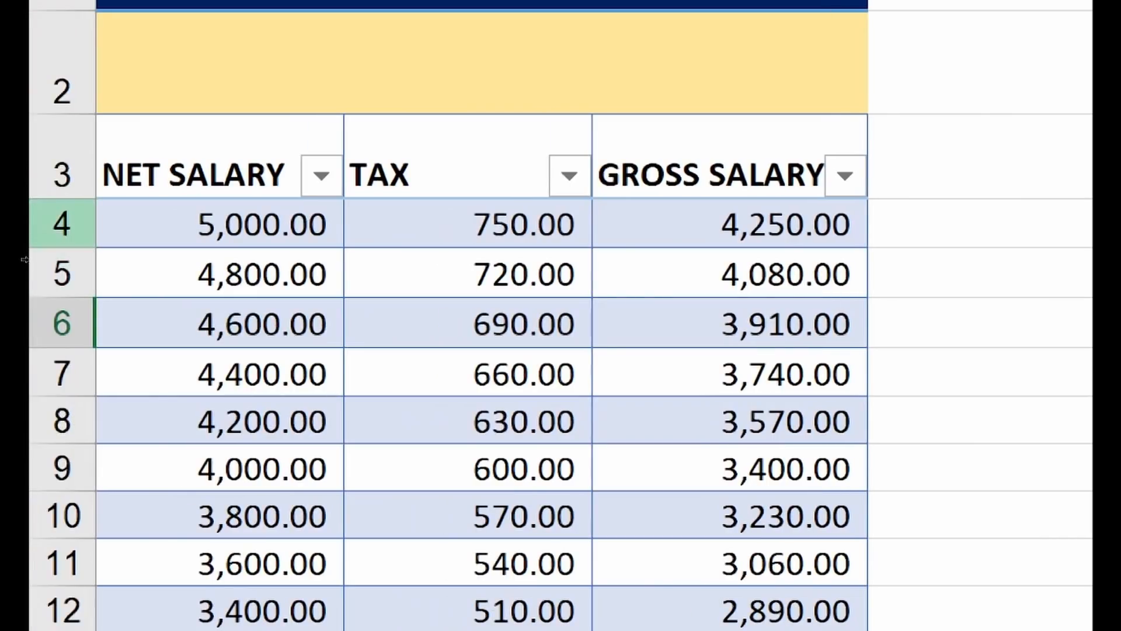
scroll(117, 264, "left", 5)
left_click_drag(124, 264, 944, 548)
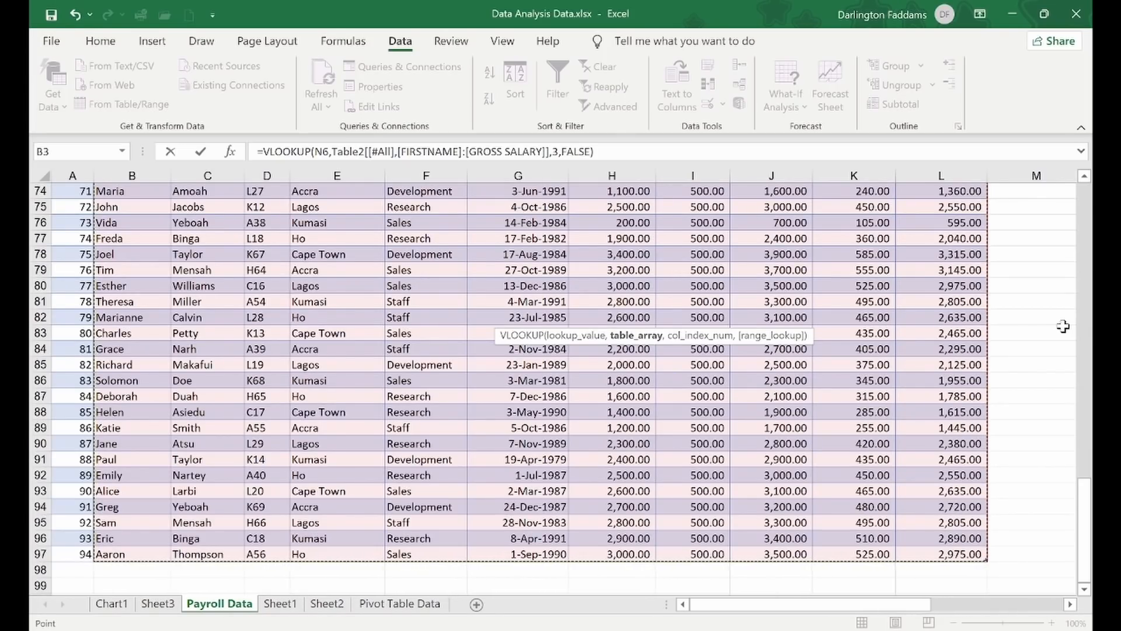
scroll(1063, 323, "up", 9)
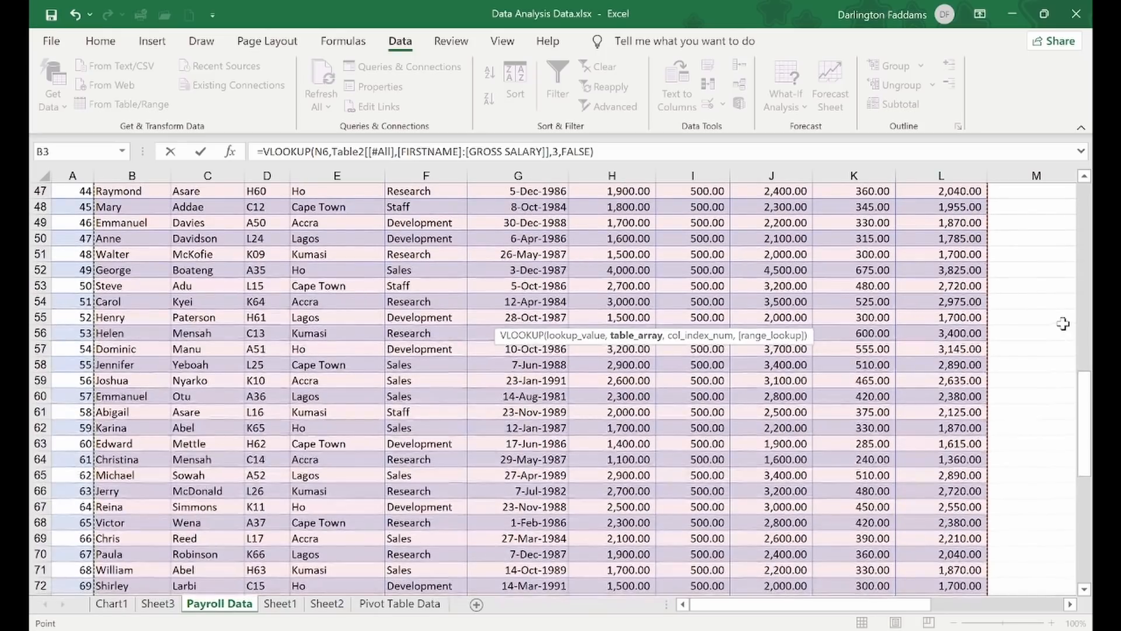
scroll(1065, 316, "up", 10)
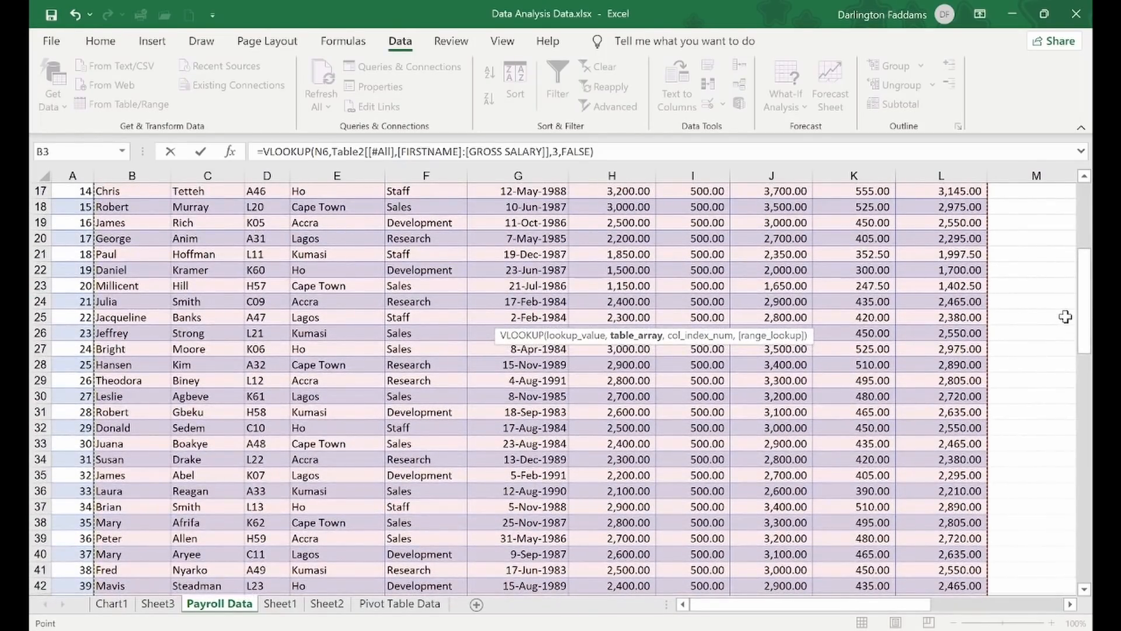
scroll(1065, 316, "up", 6)
left_click(1070, 605)
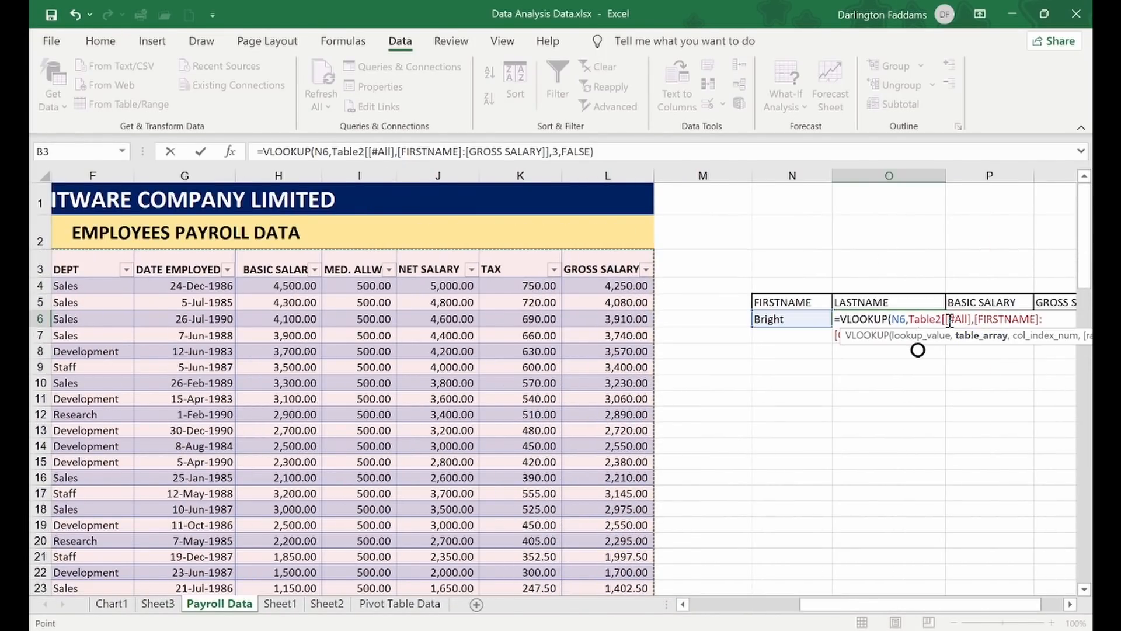
key("Return")
- Set the column index number of the LASTNAME VLOOKUP in O6 to 2
left_click(906, 320)
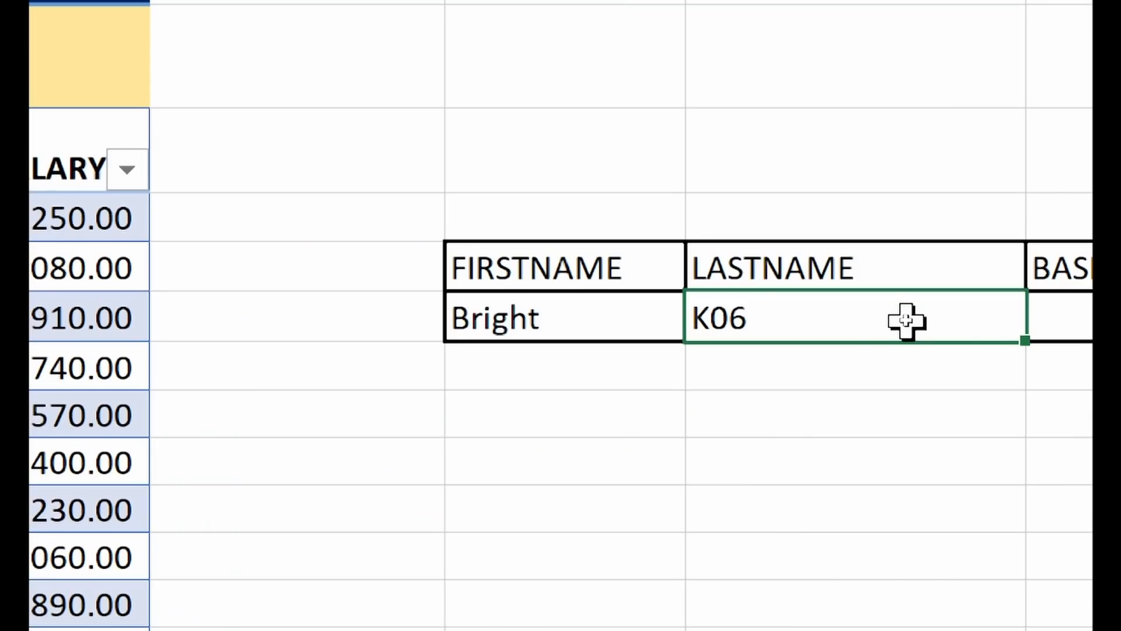
double_click(695, 318)
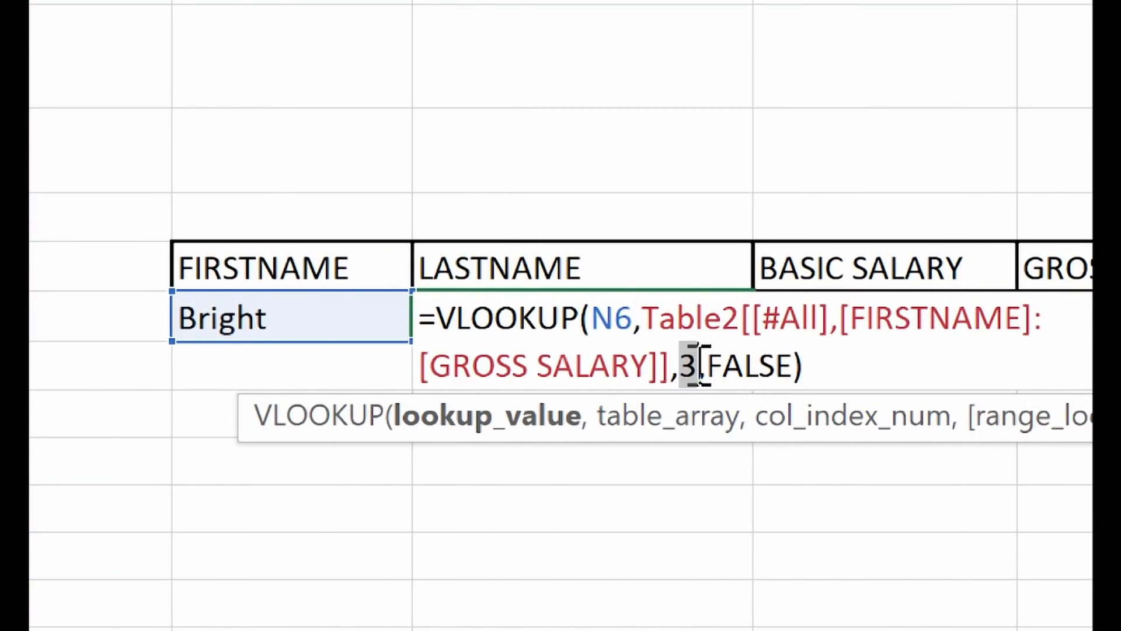
type("2")
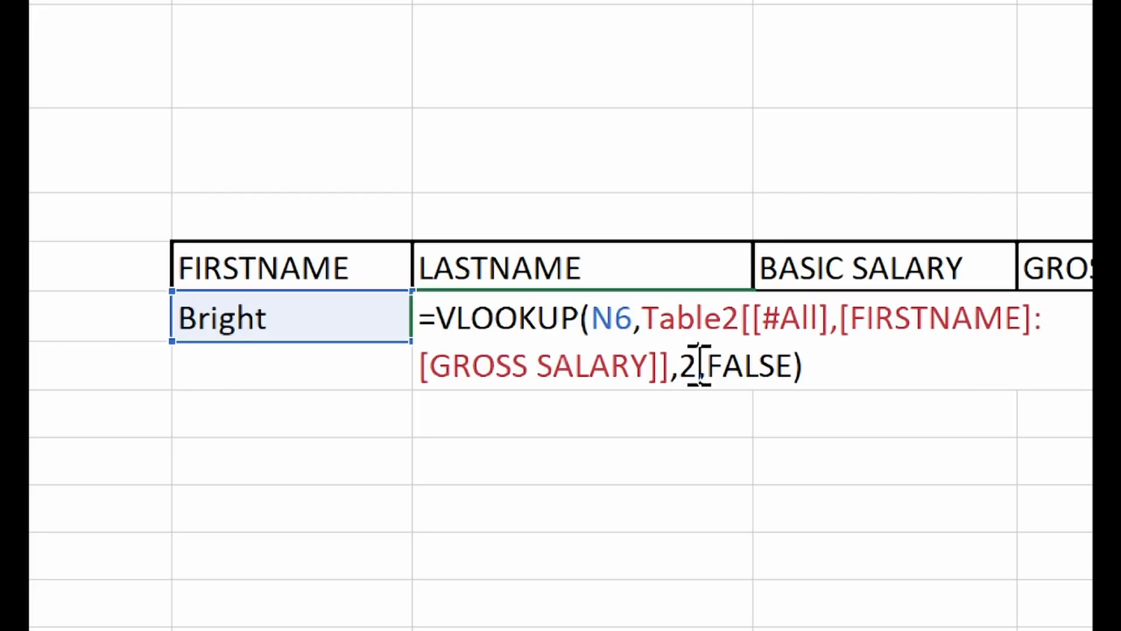
key("Return")
left_click(651, 302)
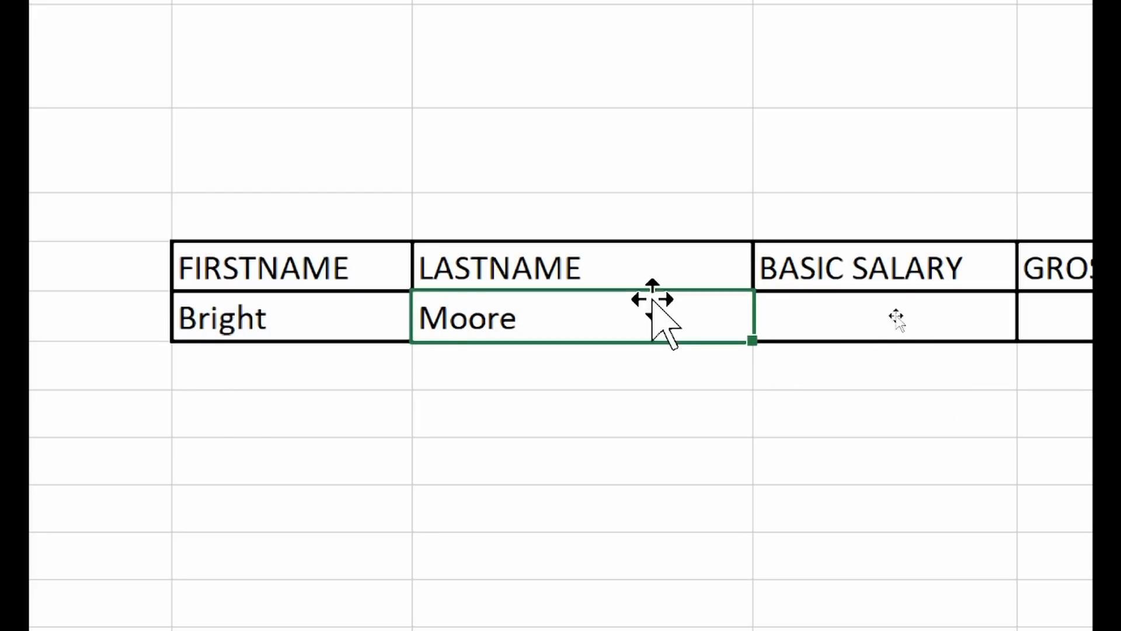
- Test the last name lookup by picking three other employees in turn from the FIRSTNAME dropdown in N6
left_click(282, 320)
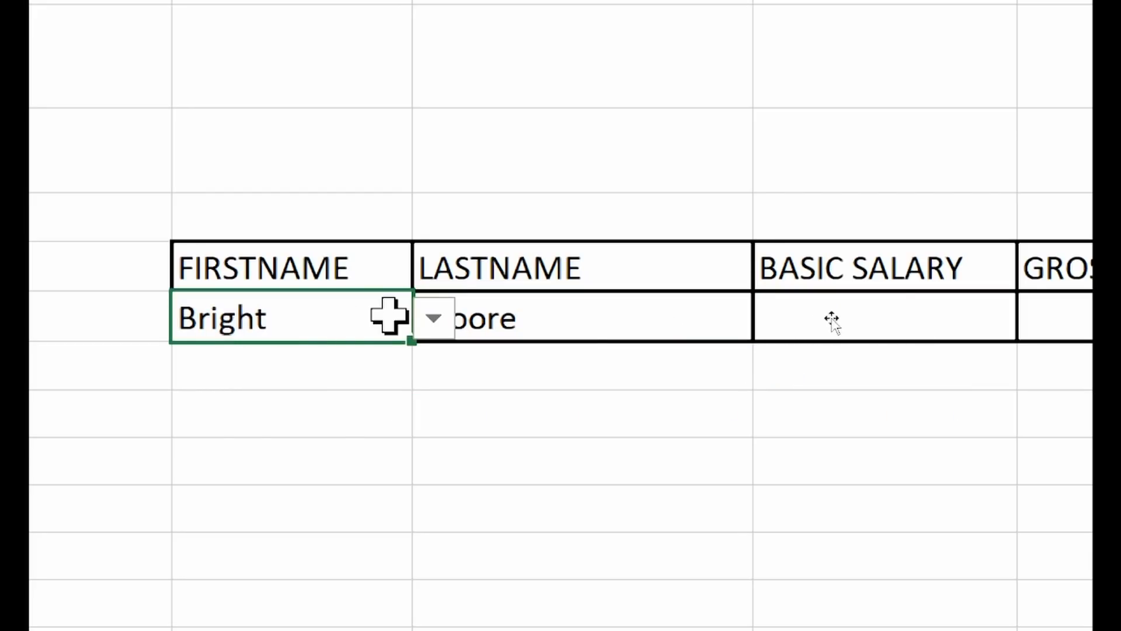
left_click(431, 319)
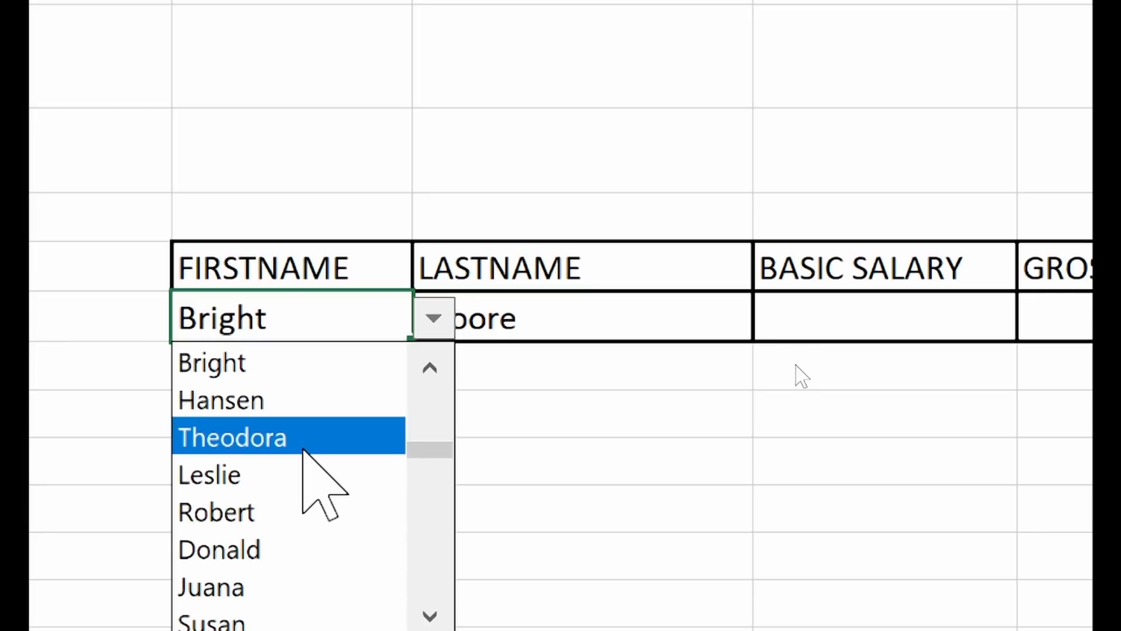
left_click(298, 472)
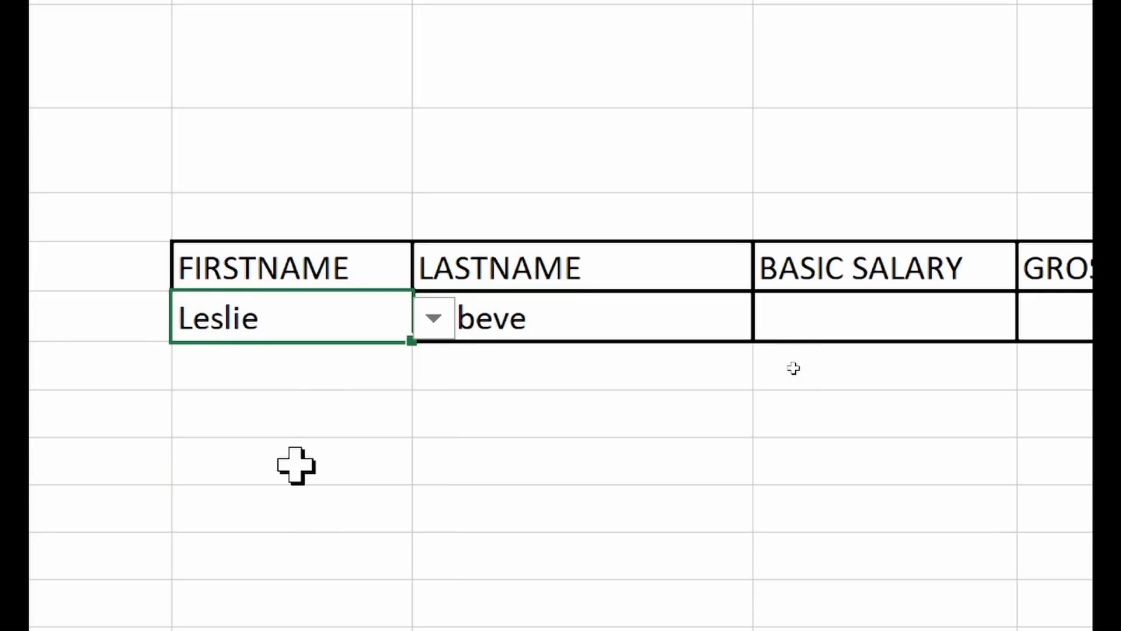
left_click(520, 268)
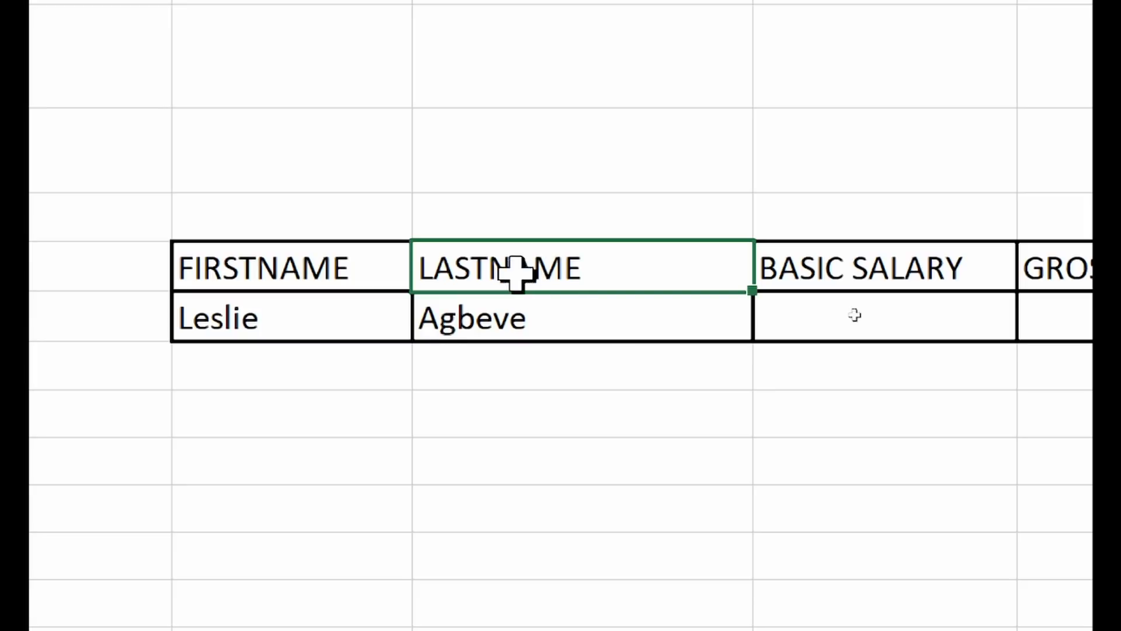
left_click(328, 328)
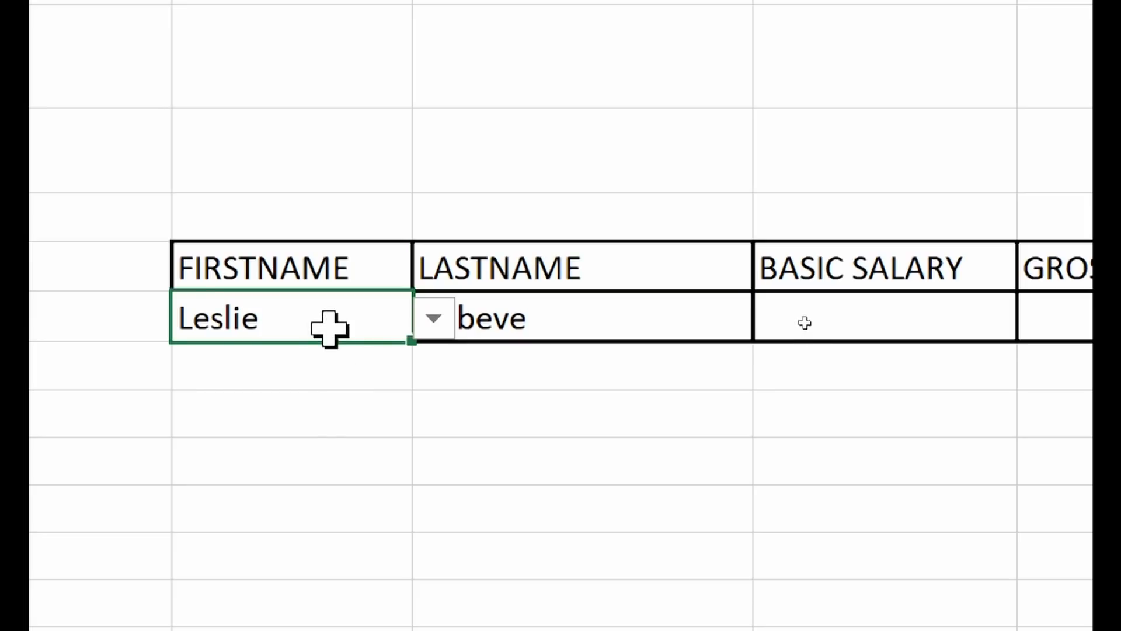
left_click(432, 327)
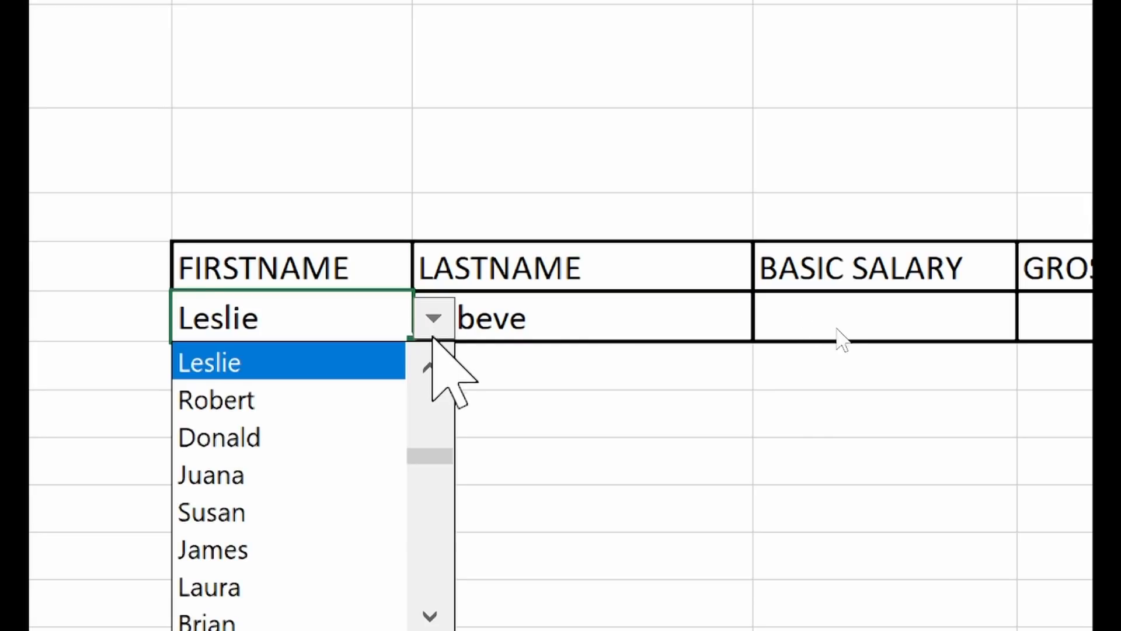
left_click(351, 443)
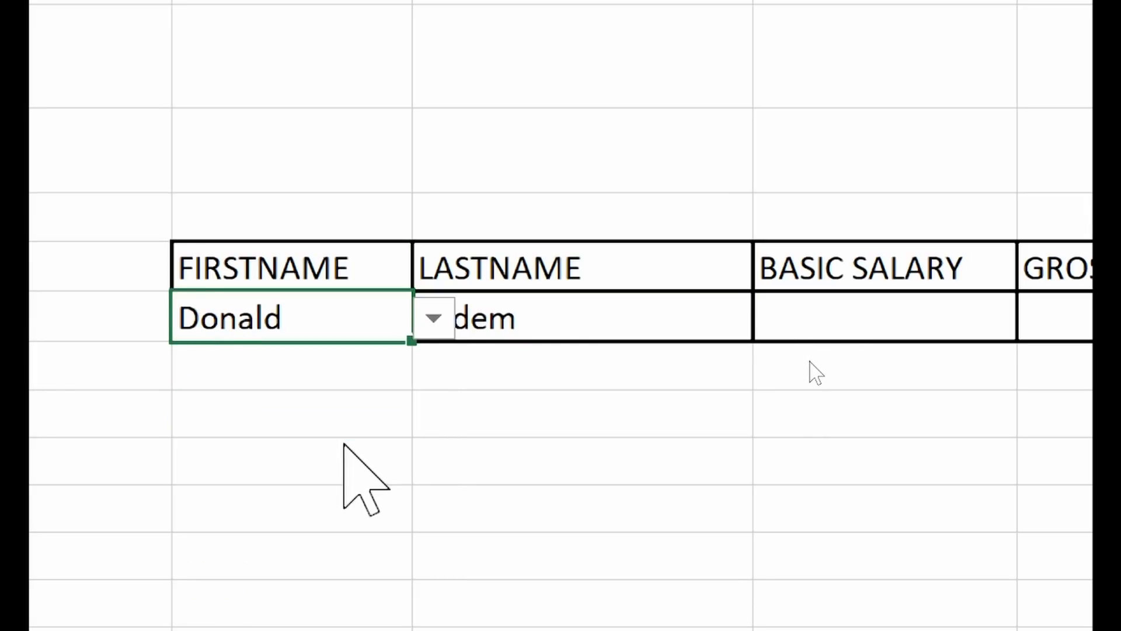
left_click(450, 283)
left_click(383, 304)
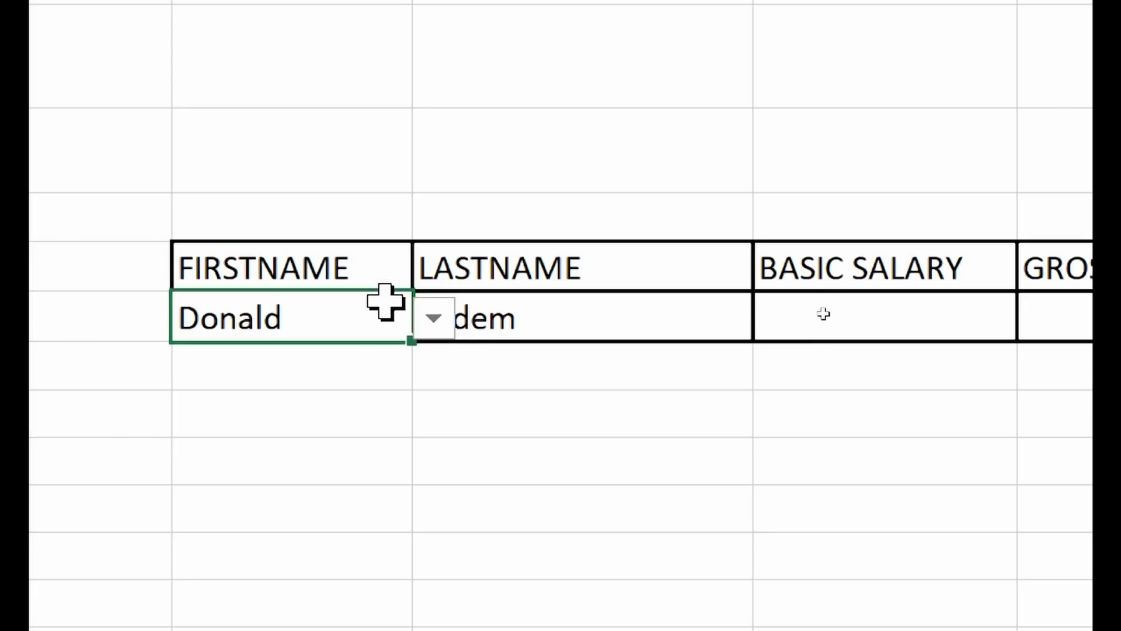
left_click(432, 320)
left_click(340, 445)
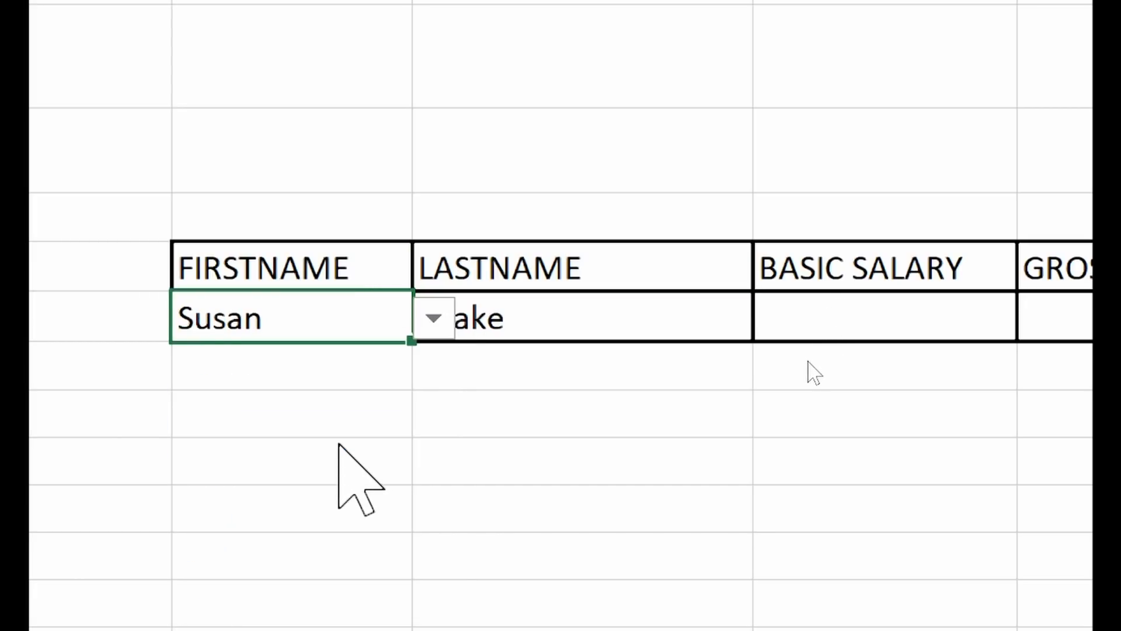
left_click(531, 435)
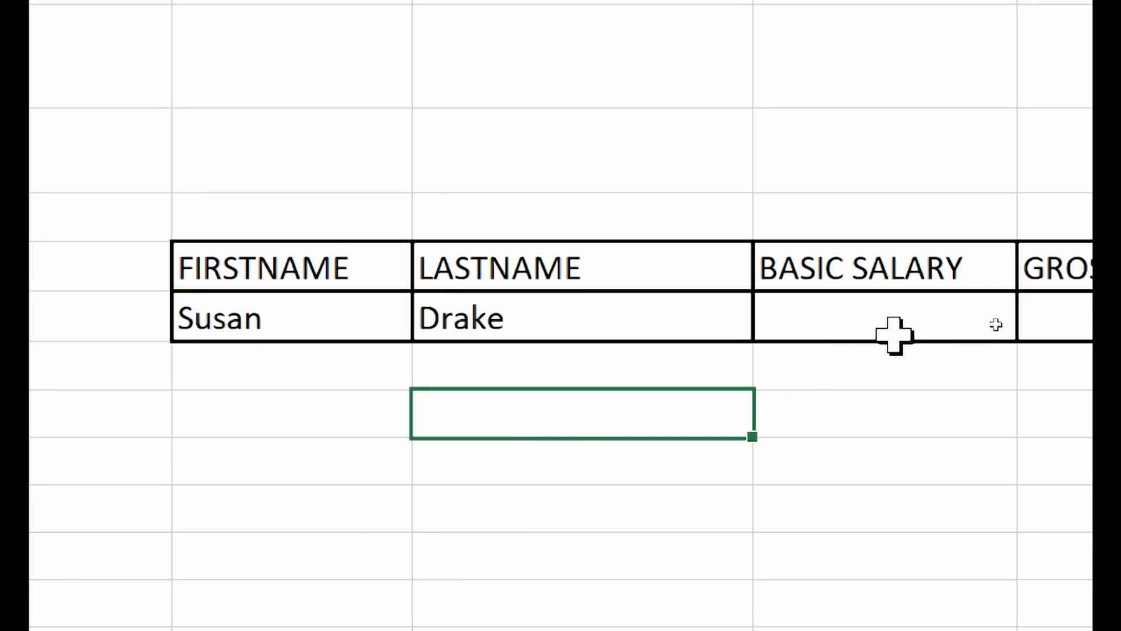
- Copy the full text of the VLOOKUP formula in the LASTNAME cell O6
left_click(692, 320)
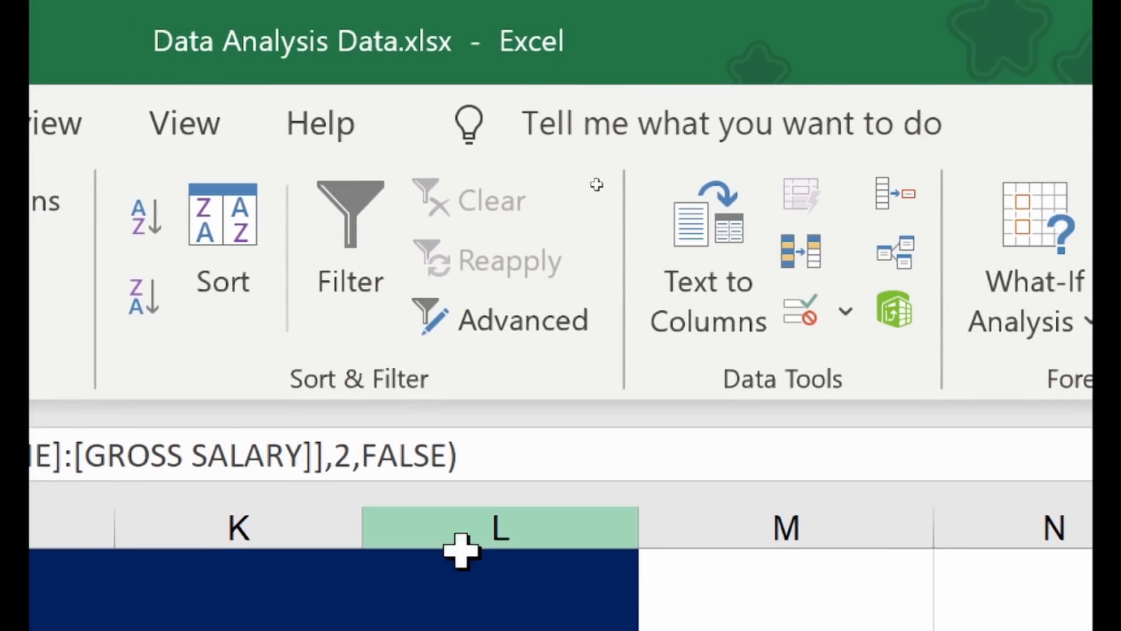
left_click_drag(129, 478, 69, 432)
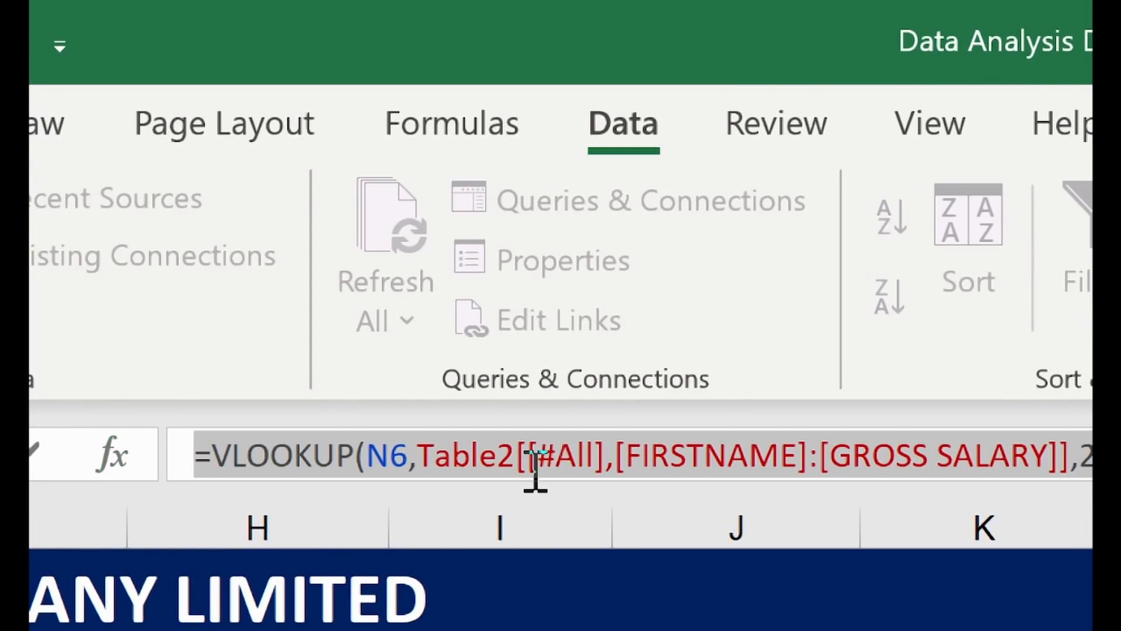
key("ctrl+c")
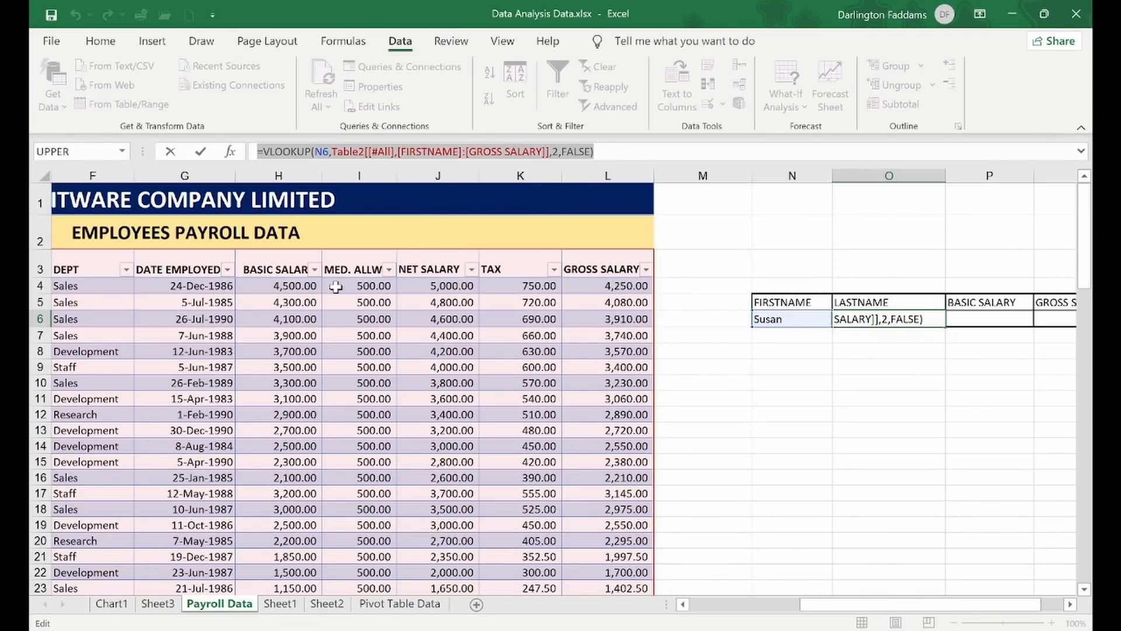
left_click(336, 286)
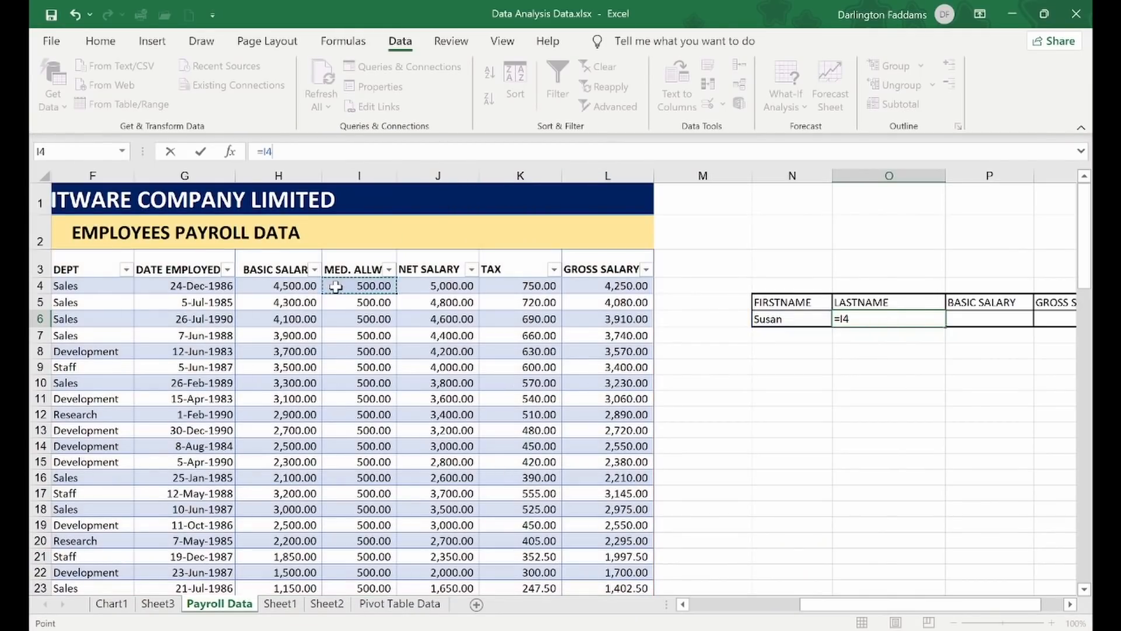
type("`")
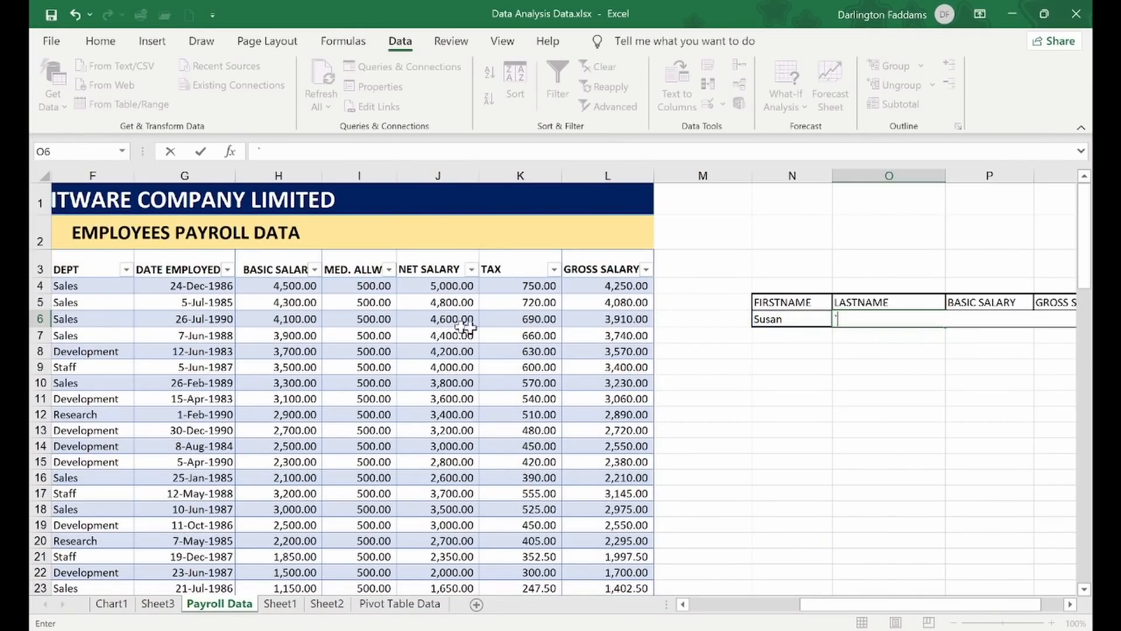
left_click(688, 382)
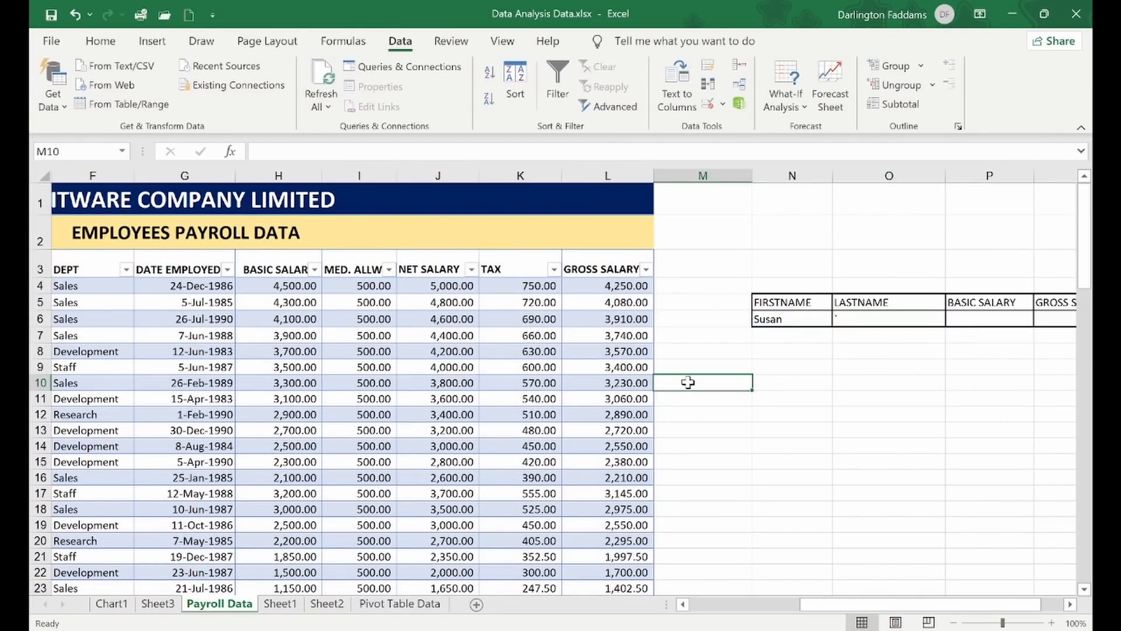
key("ctrl+z")
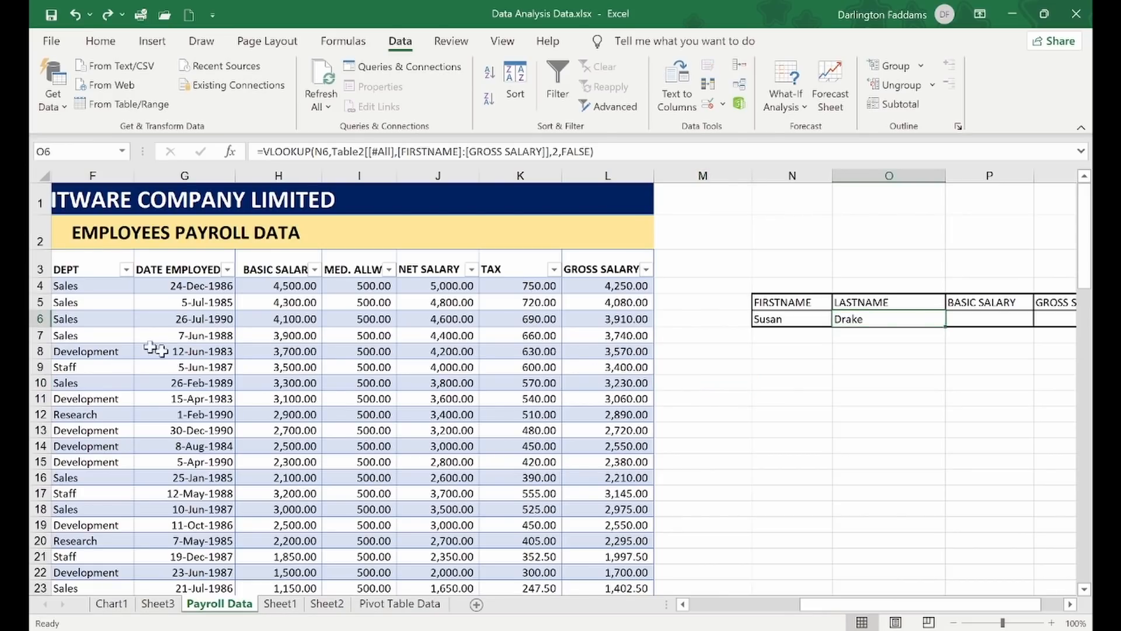
- Paste the copied VLOOKUP formula into the BASIC SALARY cell P6 and set its column index number to 7
scroll(106, 340, "left", 5)
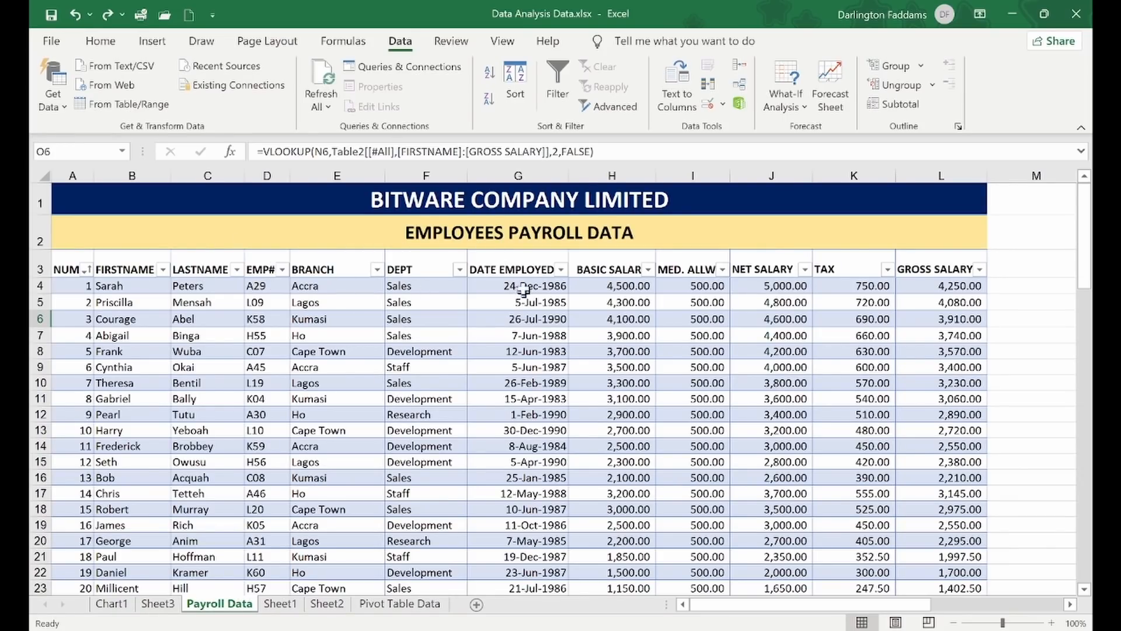
scroll(967, 446, "right", 5)
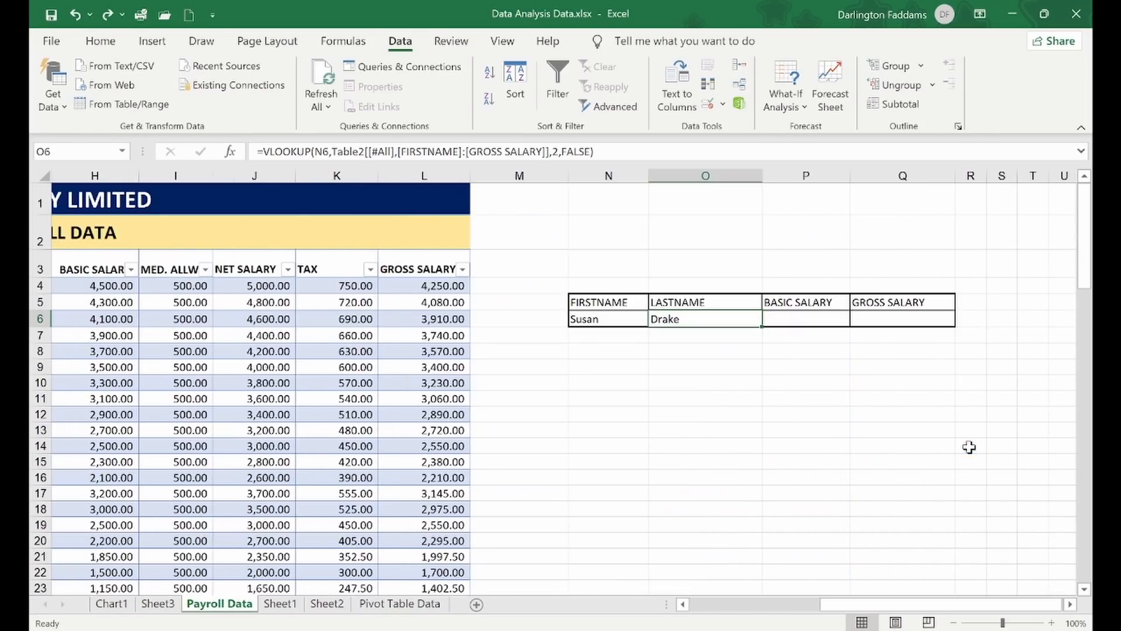
left_click(830, 320)
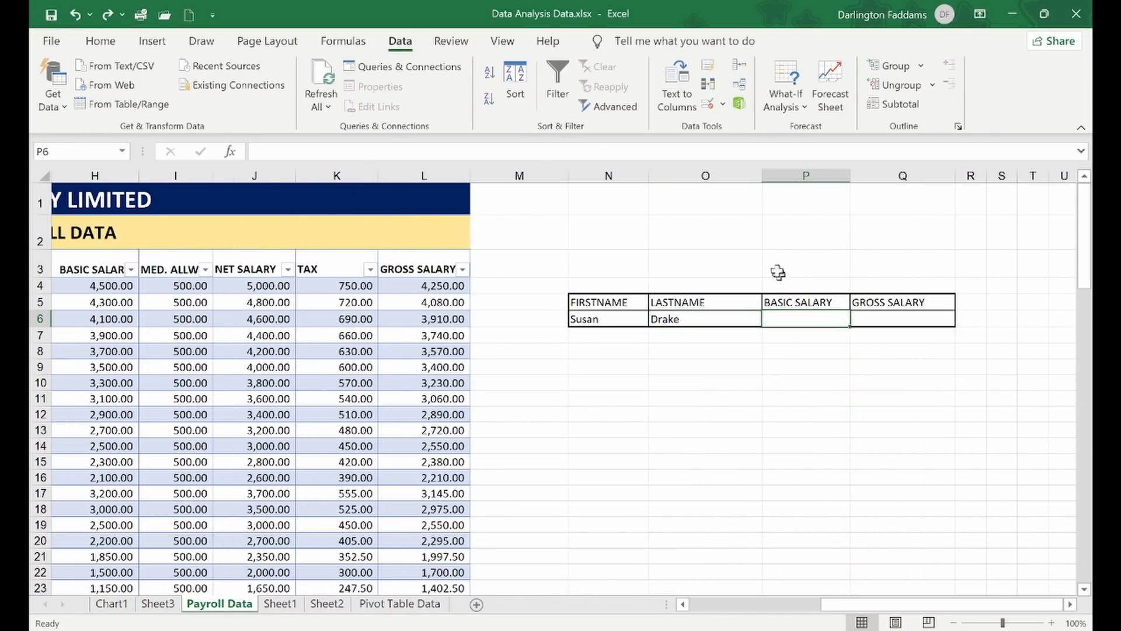
left_click(702, 154)
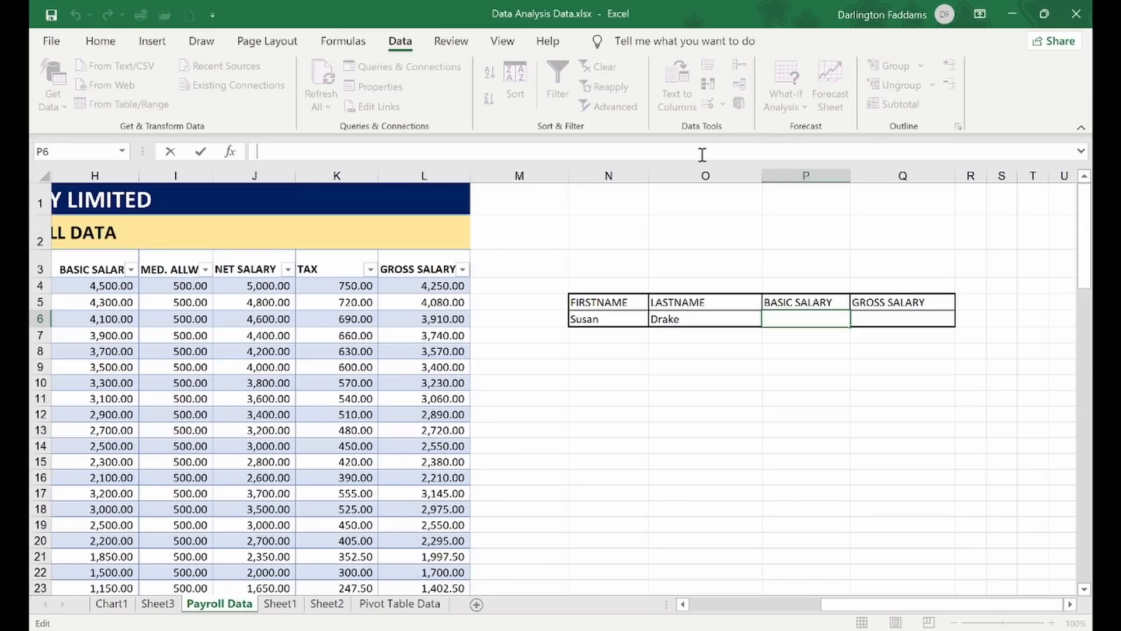
key("ctrl+v")
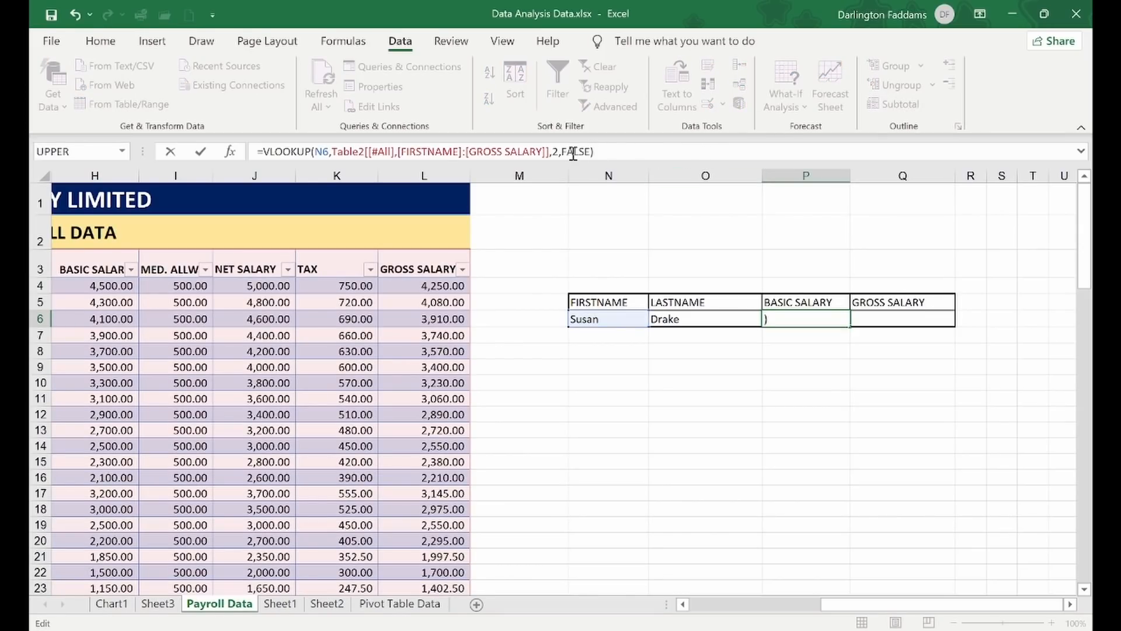
left_click(555, 152)
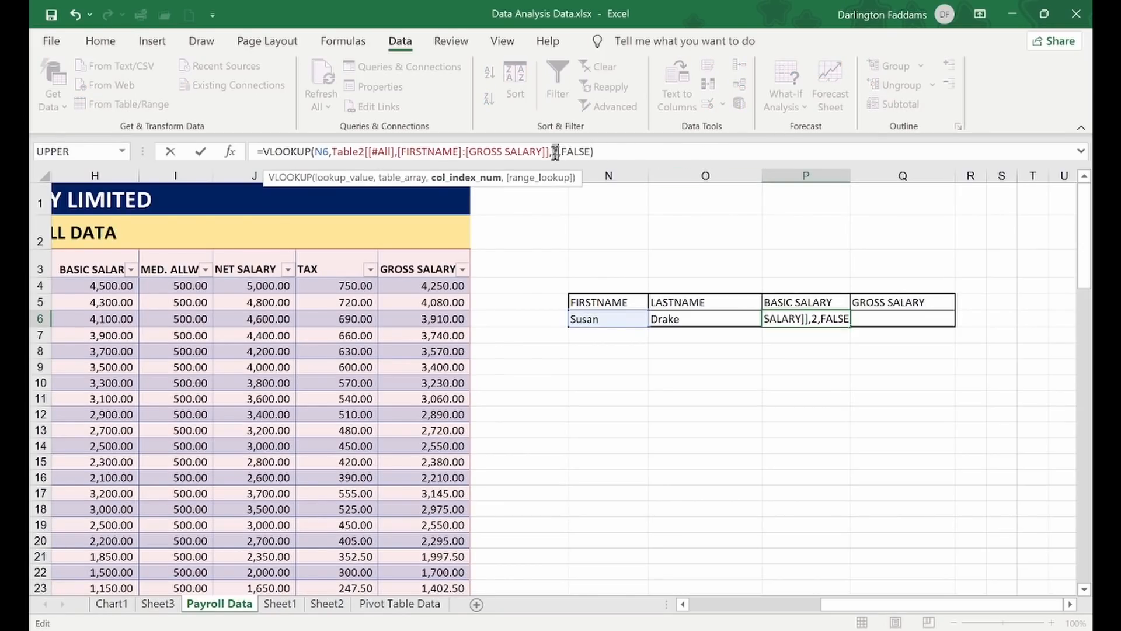
type("7")
key("Return")
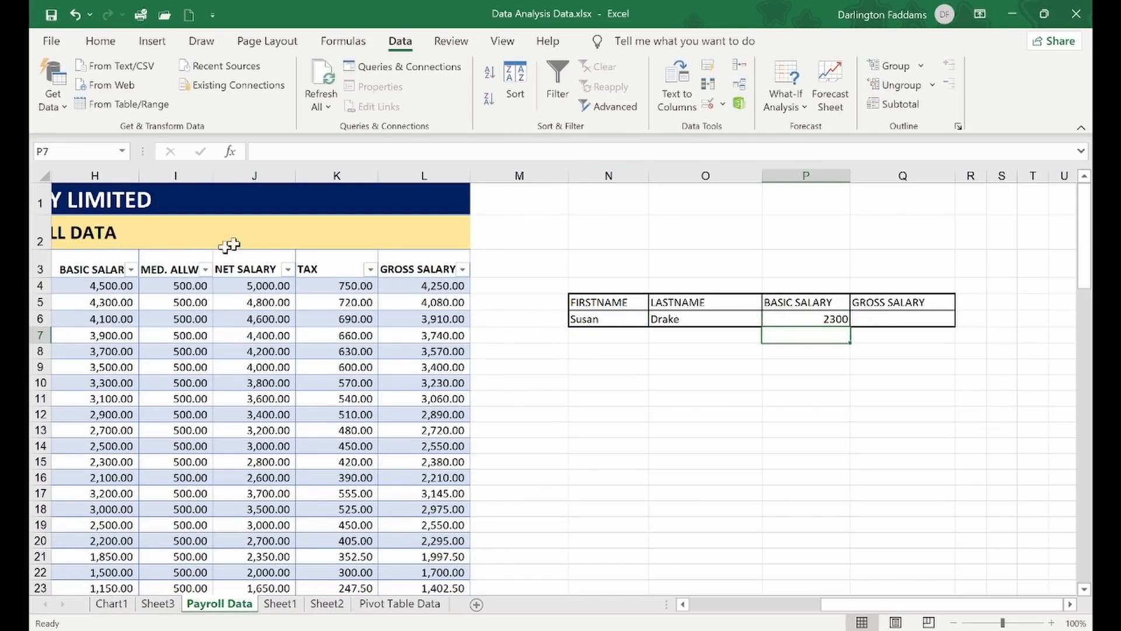
- Paste the copied VLOOKUP formula into the GROSS SALARY cell Q6 and set its column index number to that of Table2's GROSS SALARY column
left_click(857, 319)
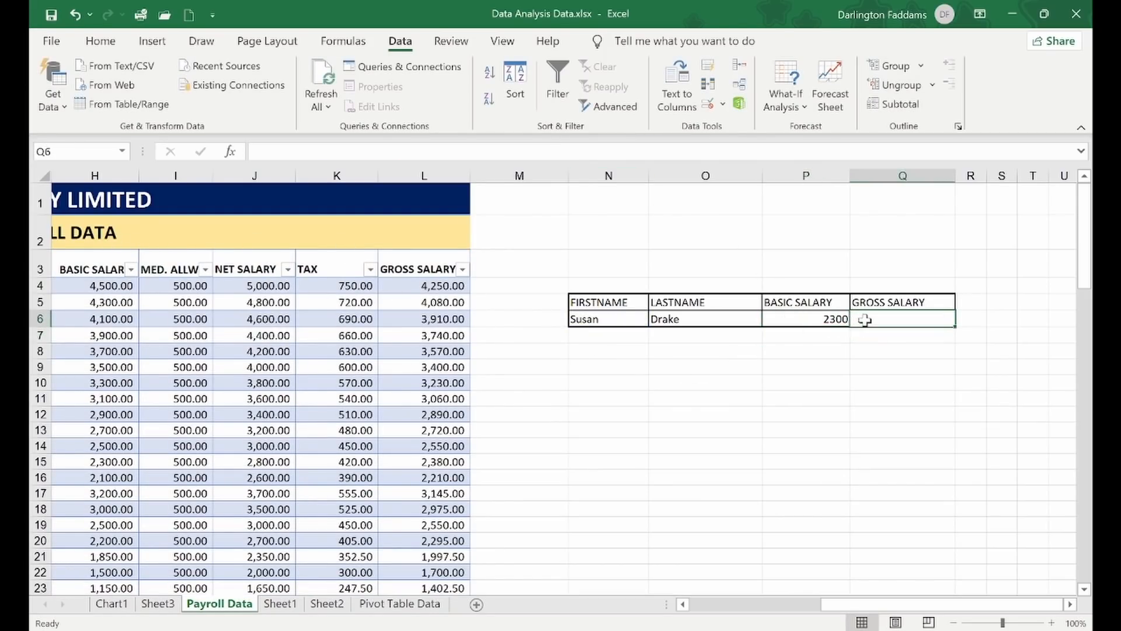
left_click(544, 154)
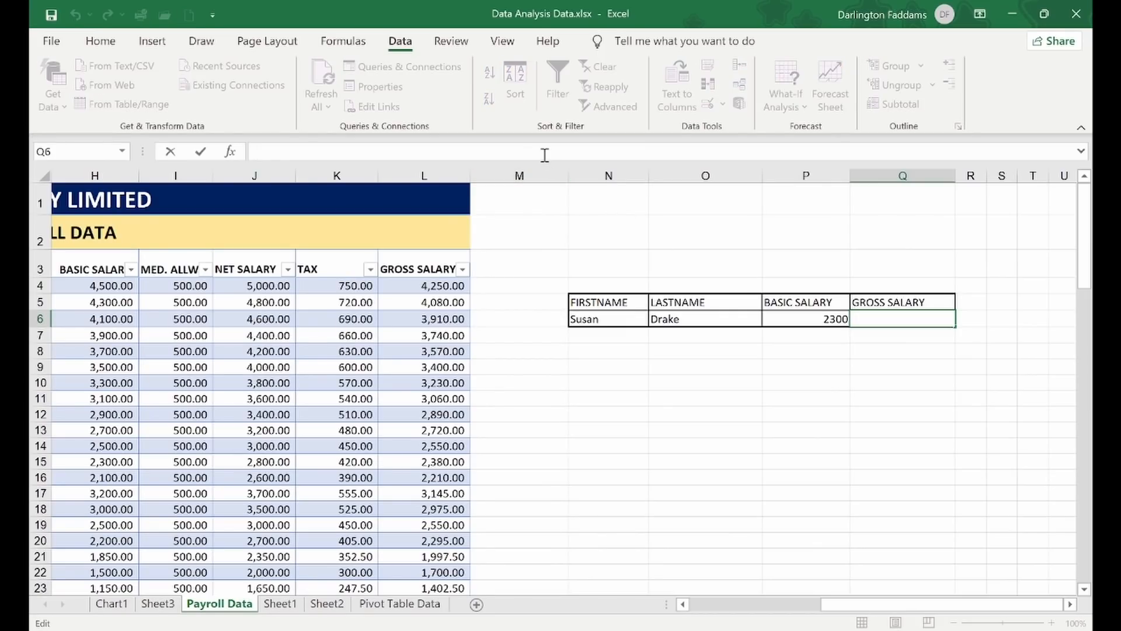
key("ctrl+v")
double_click(556, 152)
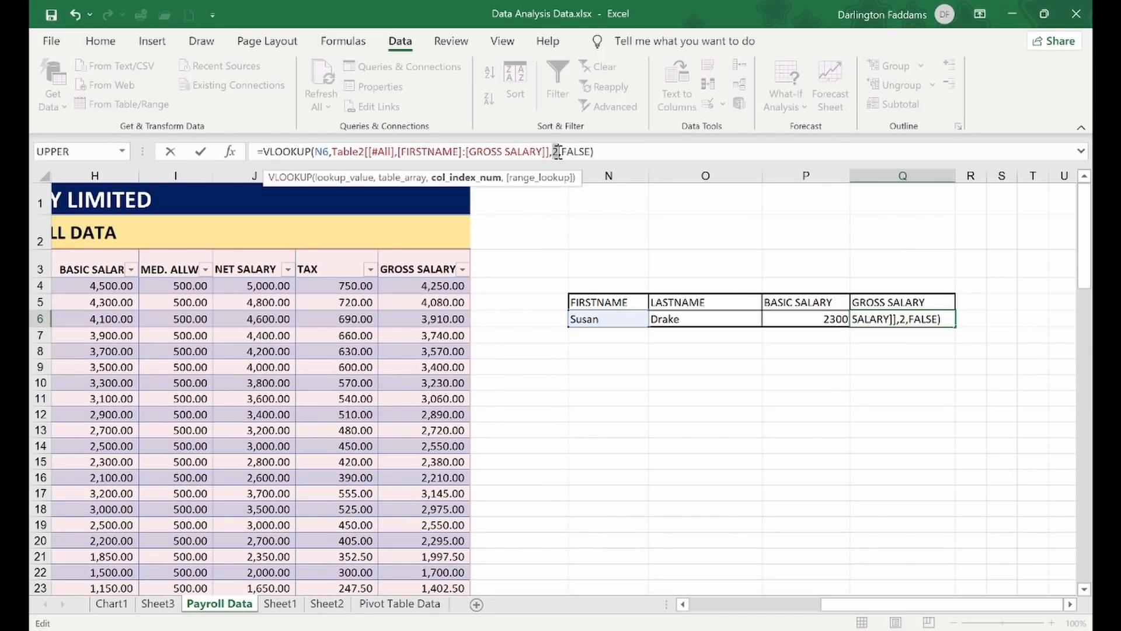
type("12")
key("Return")
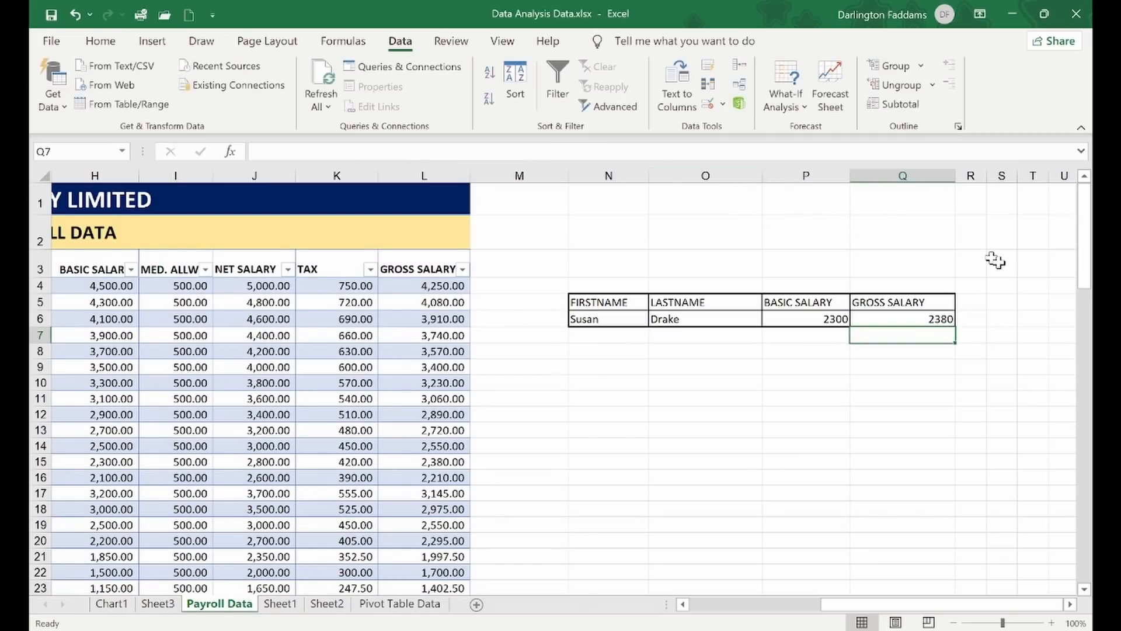
- Test the last name and salary lookups by picking two other employees in turn from the FIRSTNAME dropdown in N6
left_click(1011, 305)
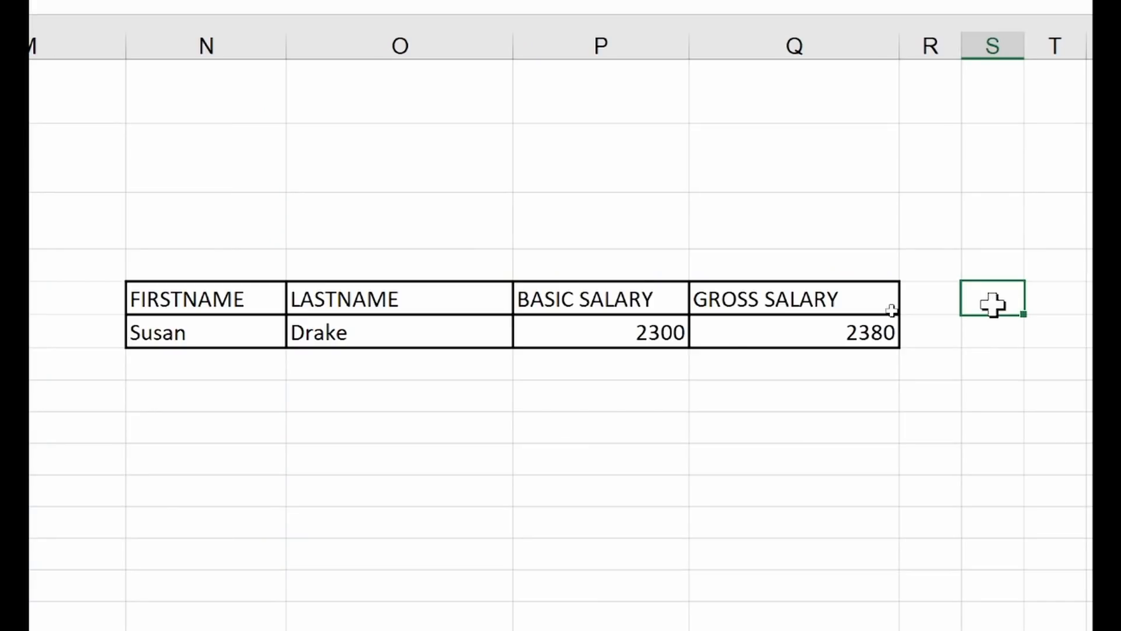
left_click(238, 333)
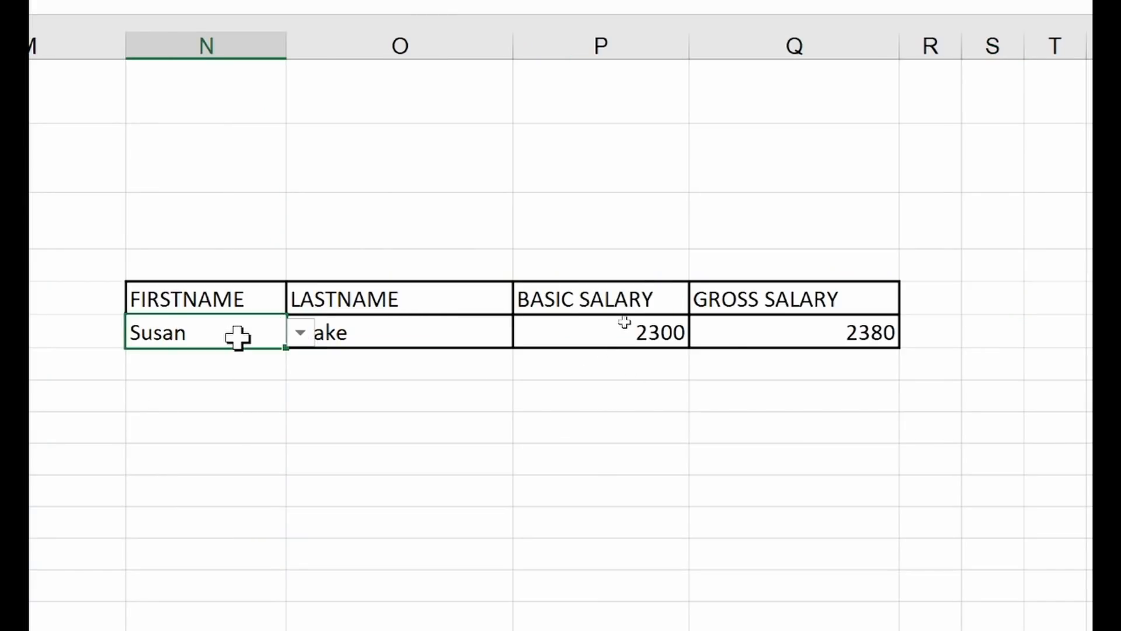
left_click(309, 329)
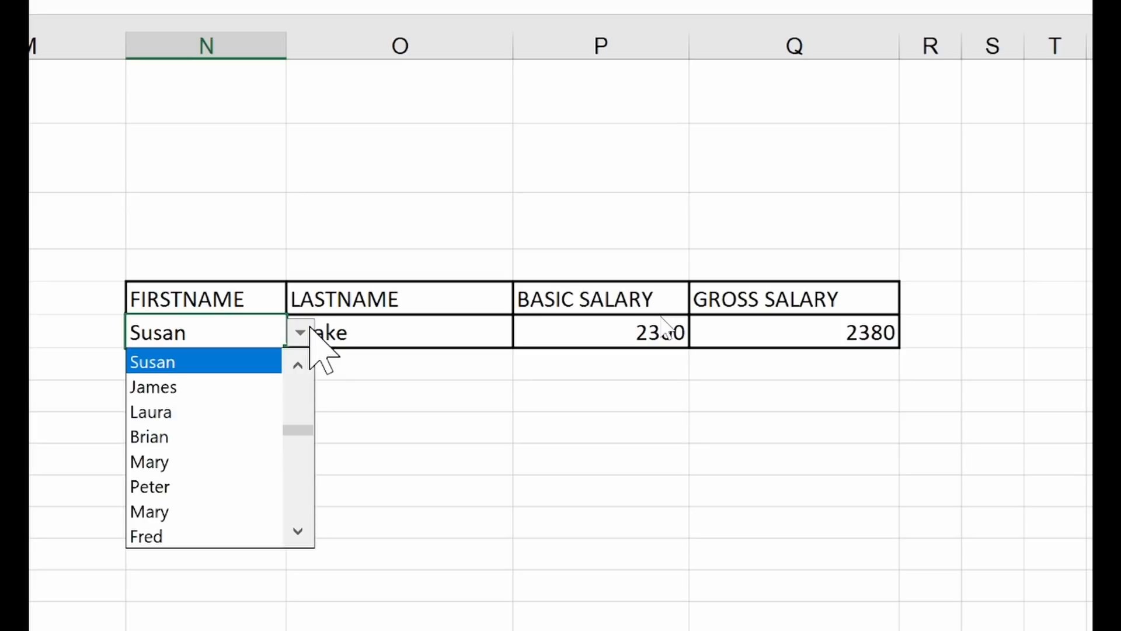
left_click(240, 388)
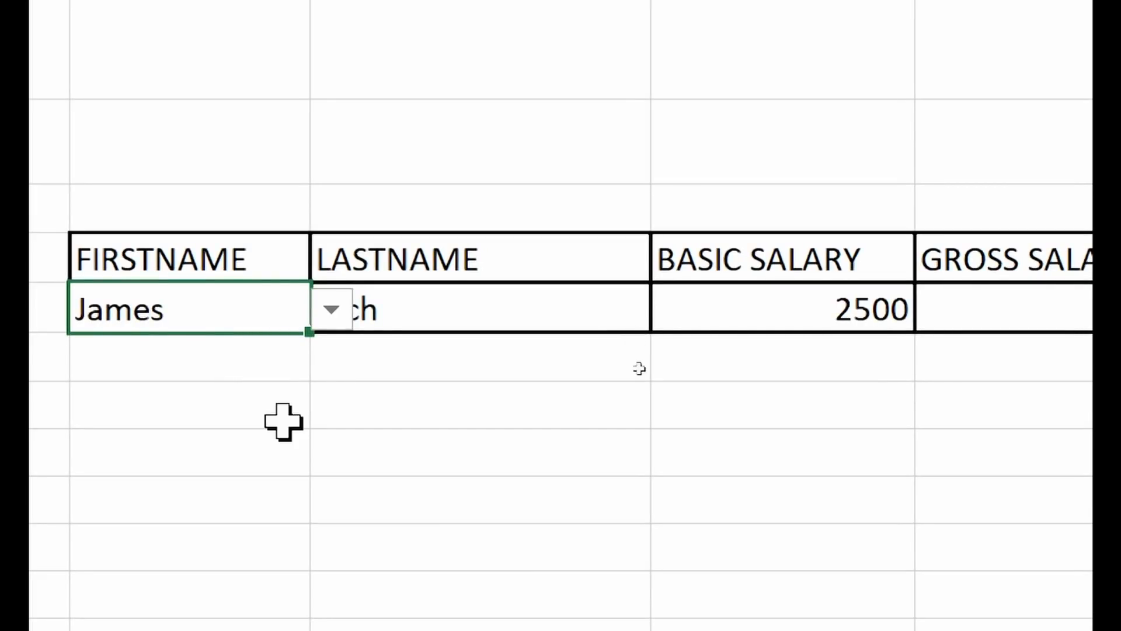
left_click(408, 467)
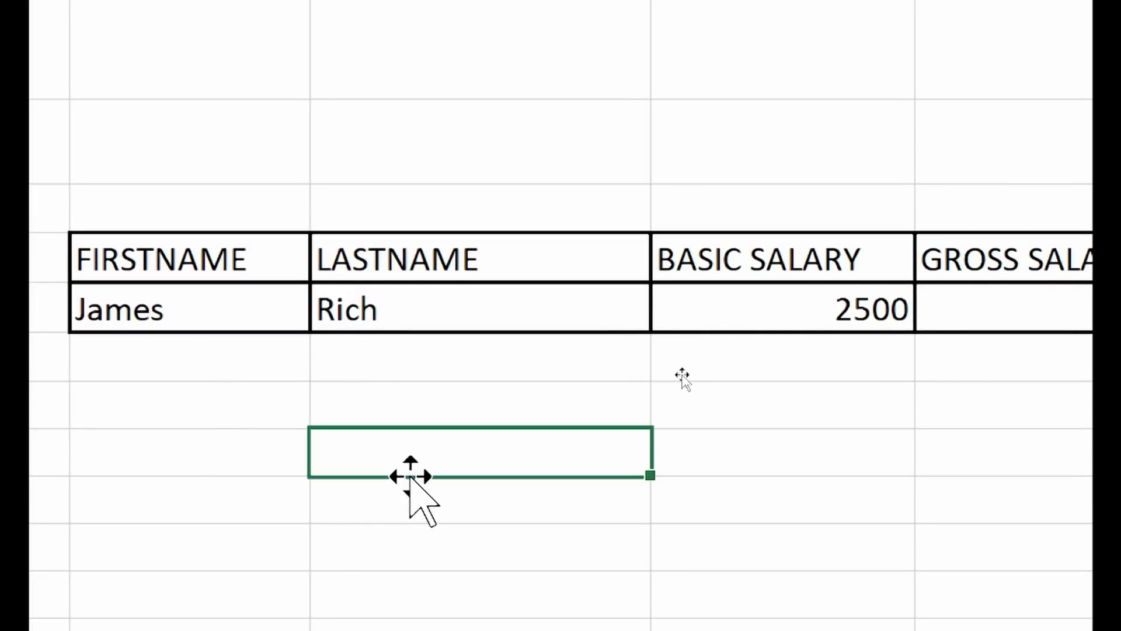
left_click(294, 279)
left_click(290, 303)
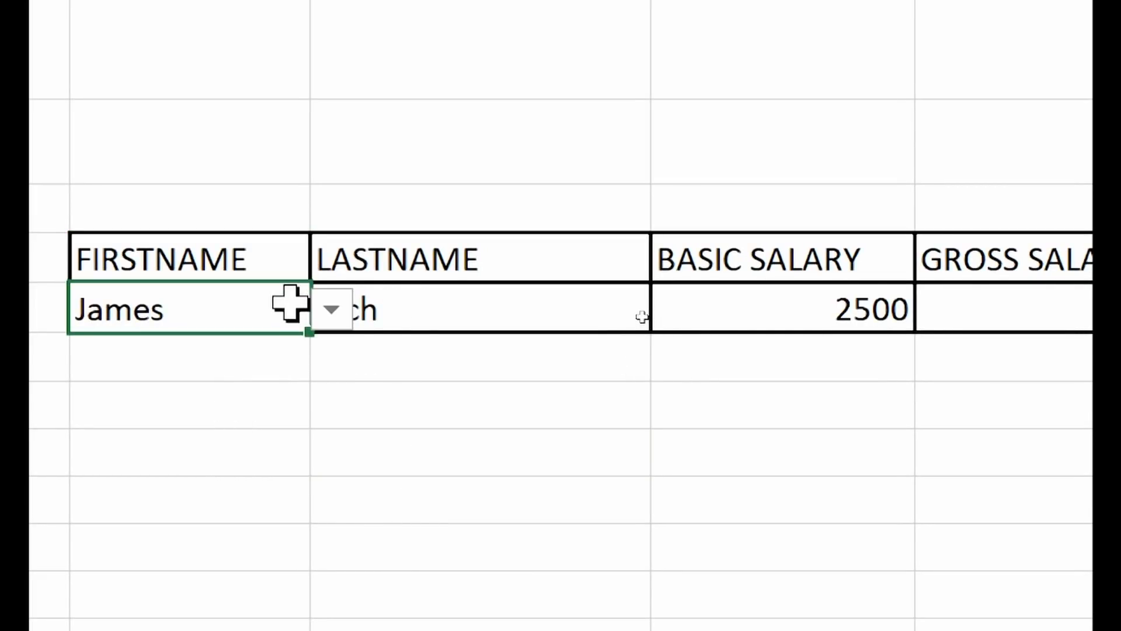
left_click(329, 307)
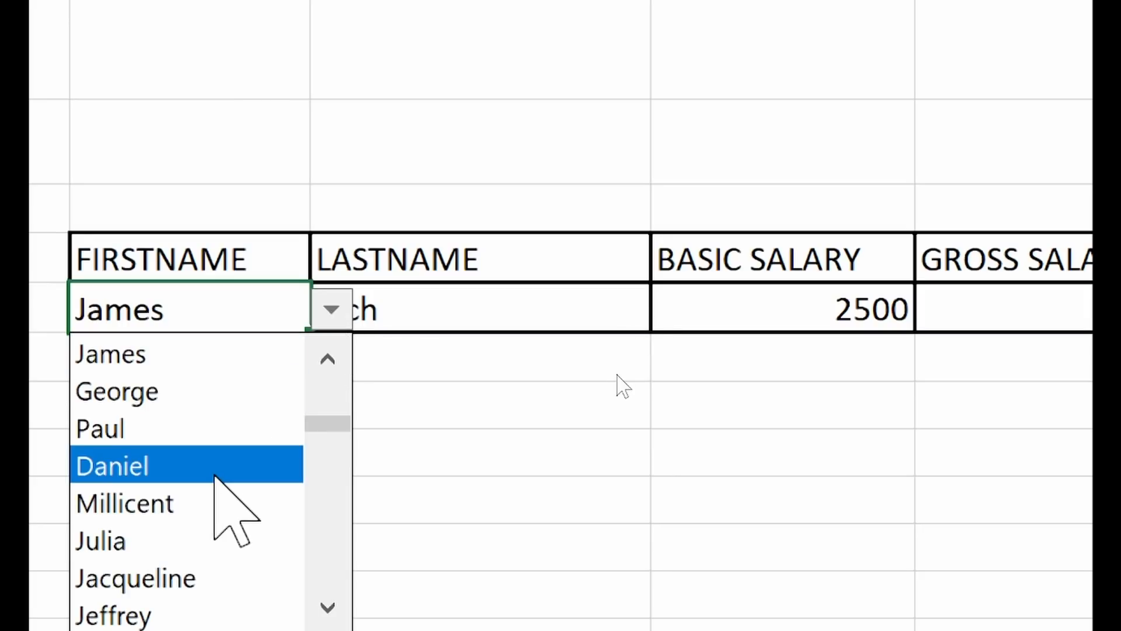
left_click(219, 476)
left_click(213, 547)
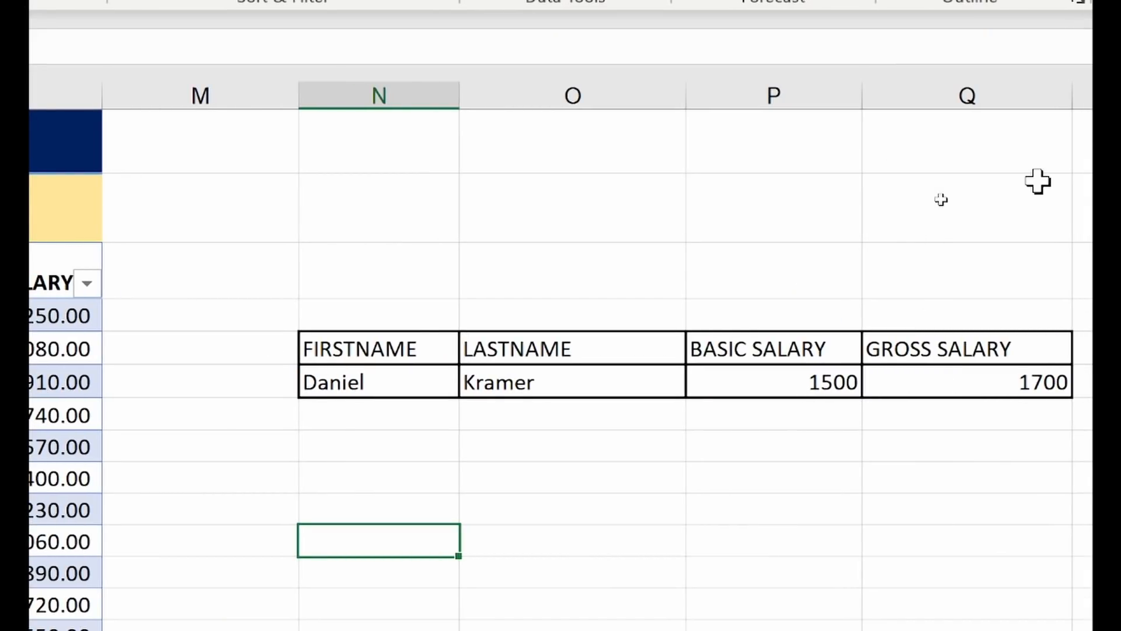
- AutoFit columns Q, P and O of the lookup table, and widen column O slightly beyond its LASTNAME header
double_click(1072, 96)
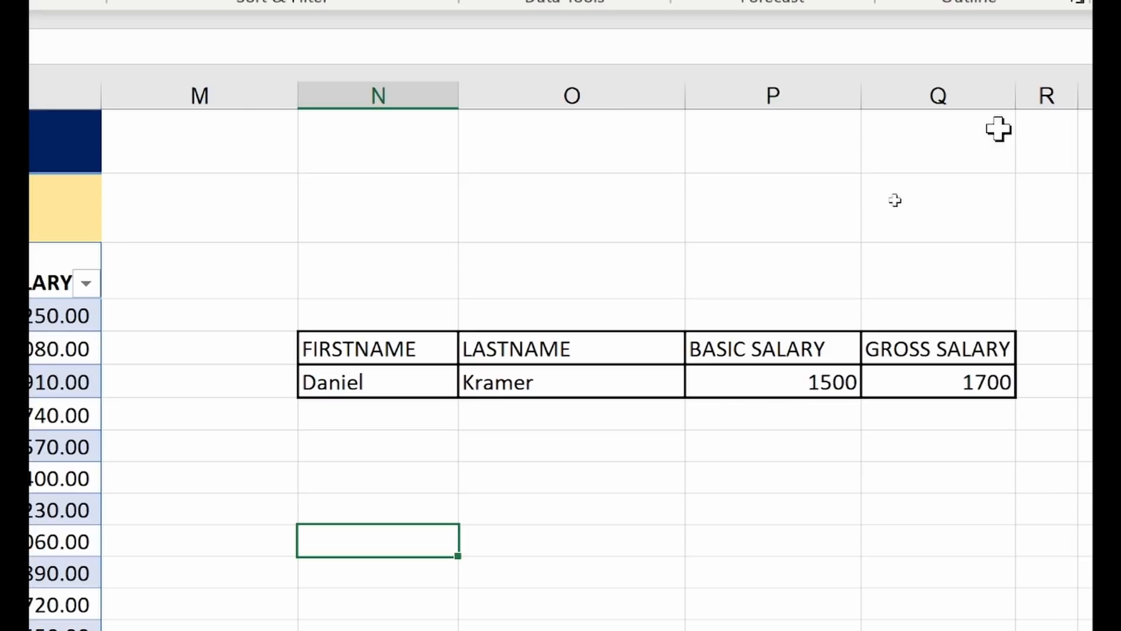
double_click(864, 94)
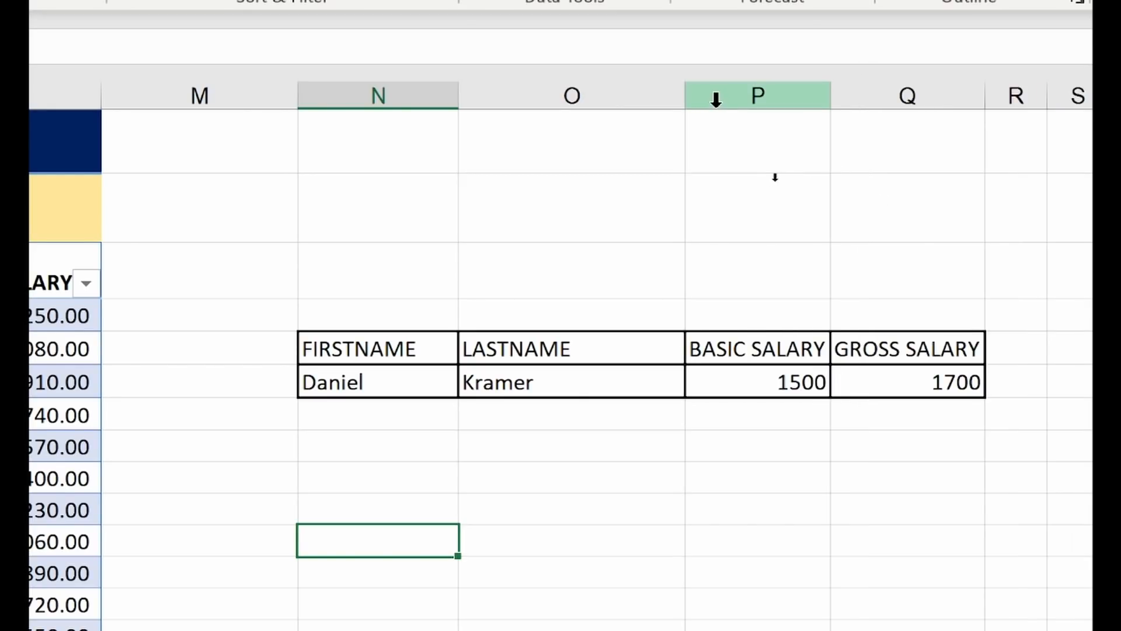
double_click(684, 96)
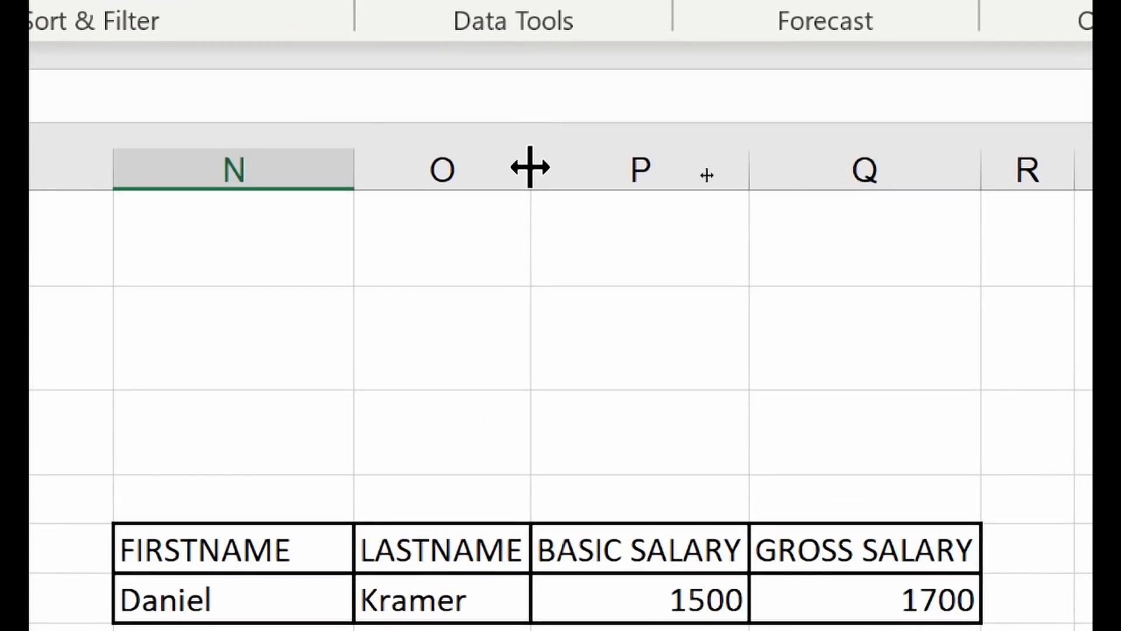
left_click_drag(525, 170, 574, 180)
- Test the lookups by entering a listed employee's first name directly in N6 instead of picking it
left_click(224, 386)
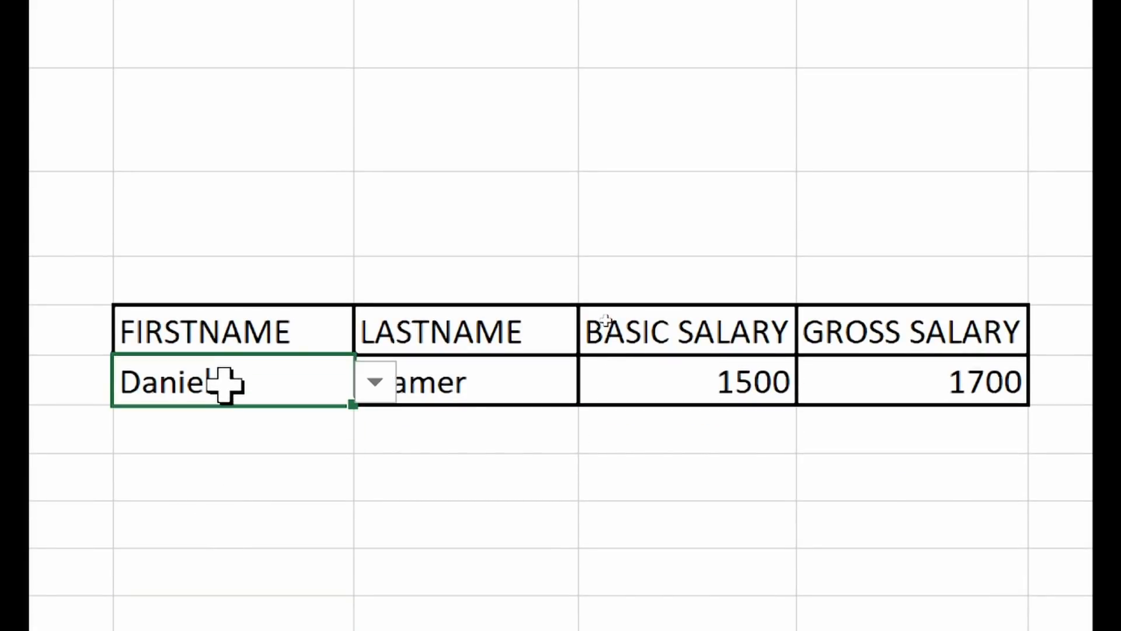
type("Abigail")
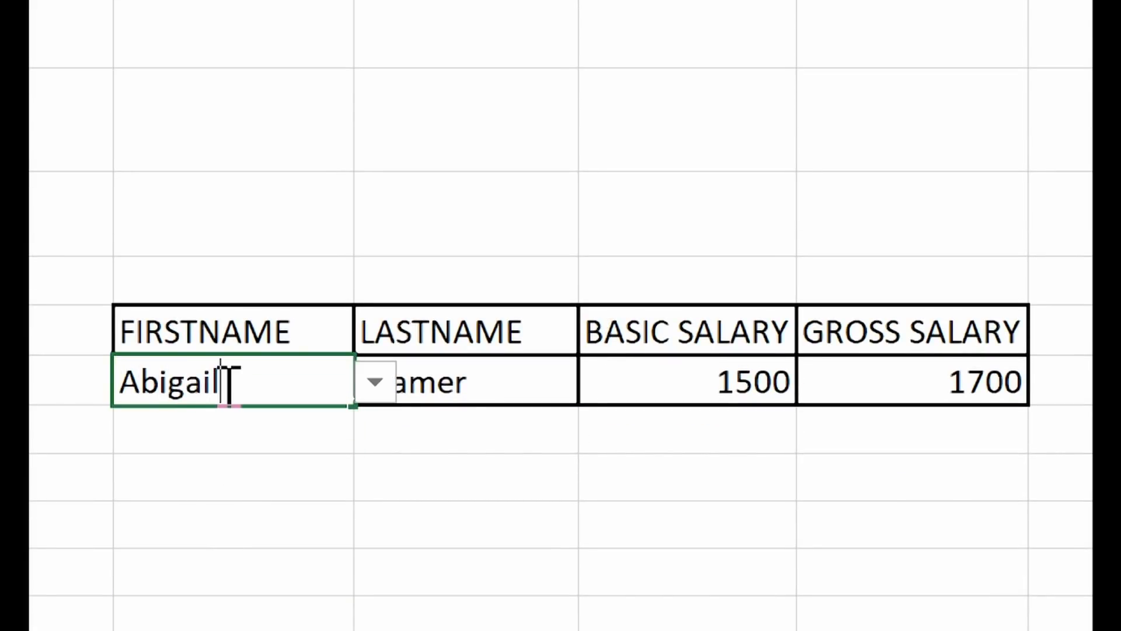
key("Return")
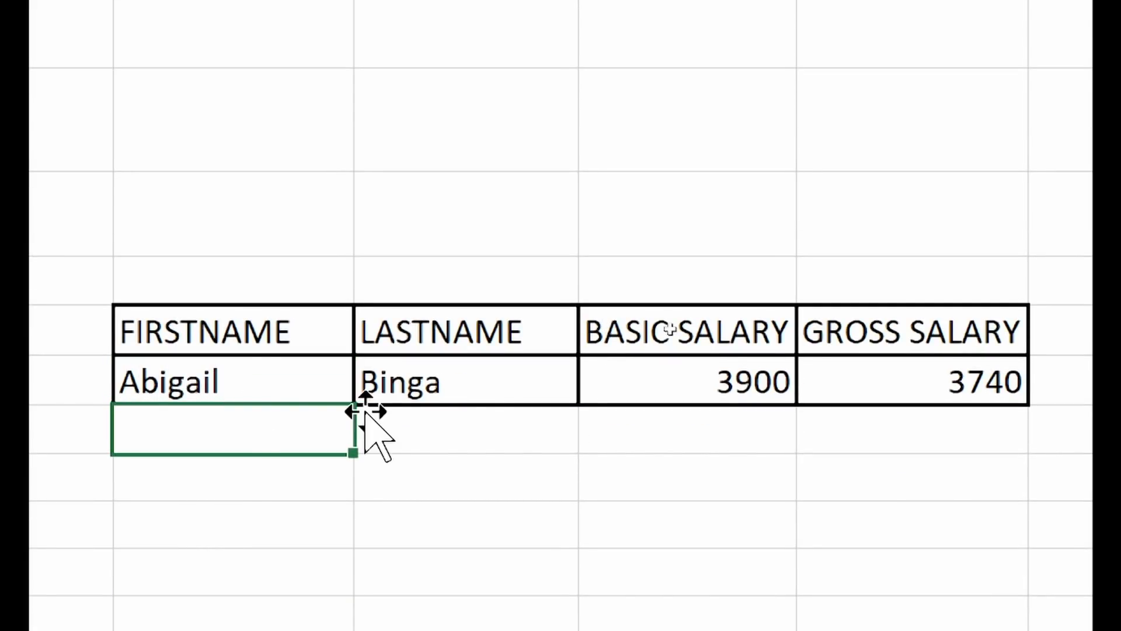
left_click(406, 518)
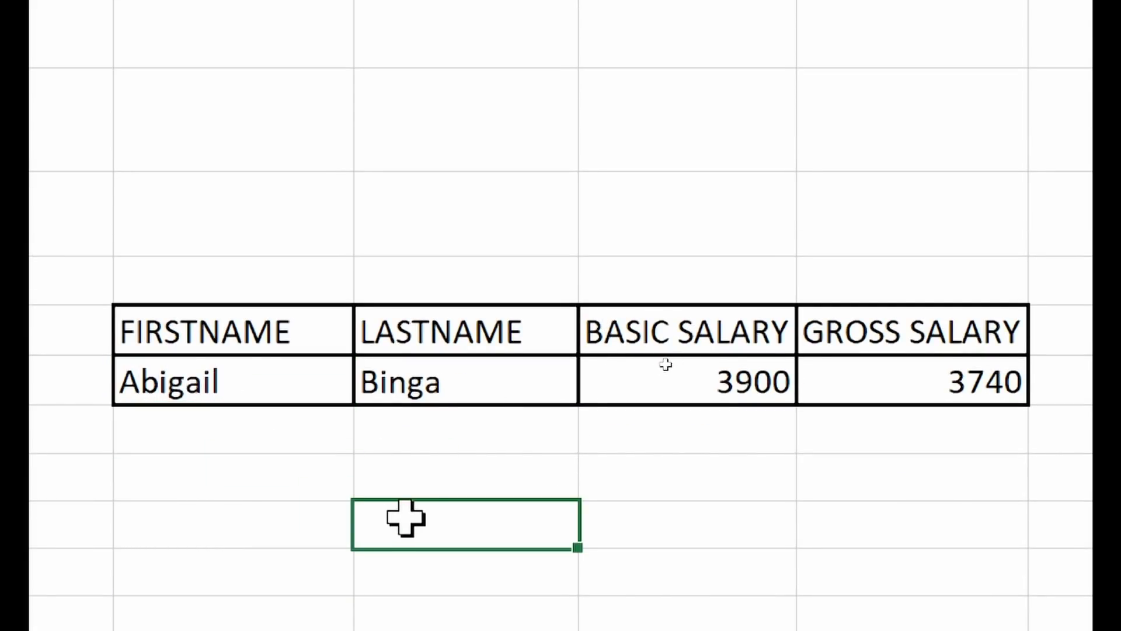
- Try to enter a first name that is not in the employee list in N6, and cancel the entry
left_click(269, 382)
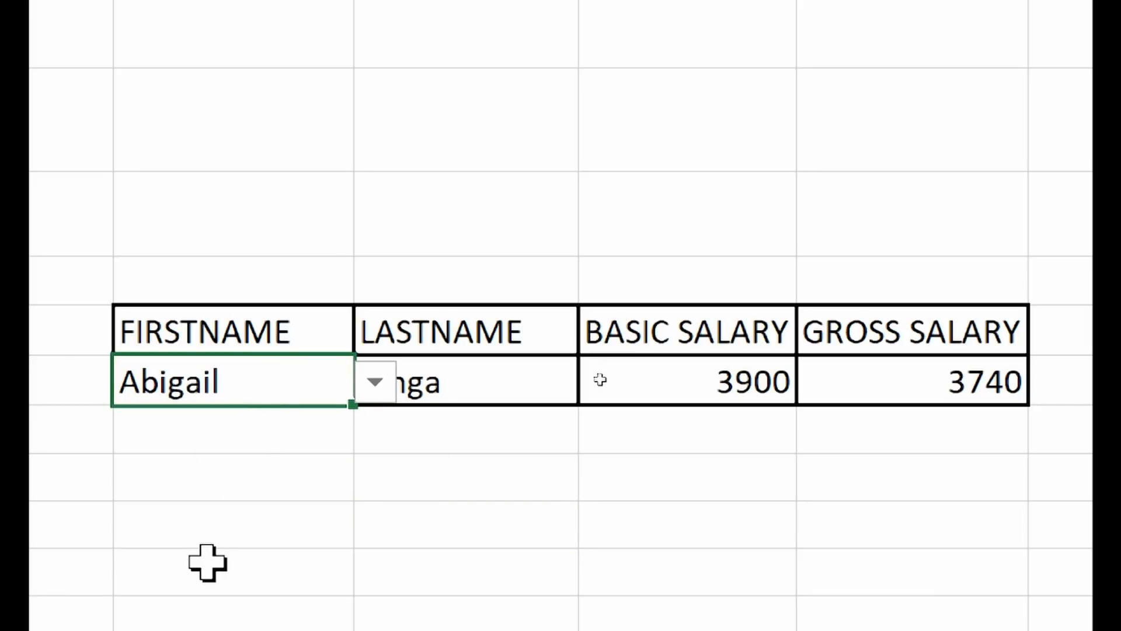
type("Samuel")
key("Return")
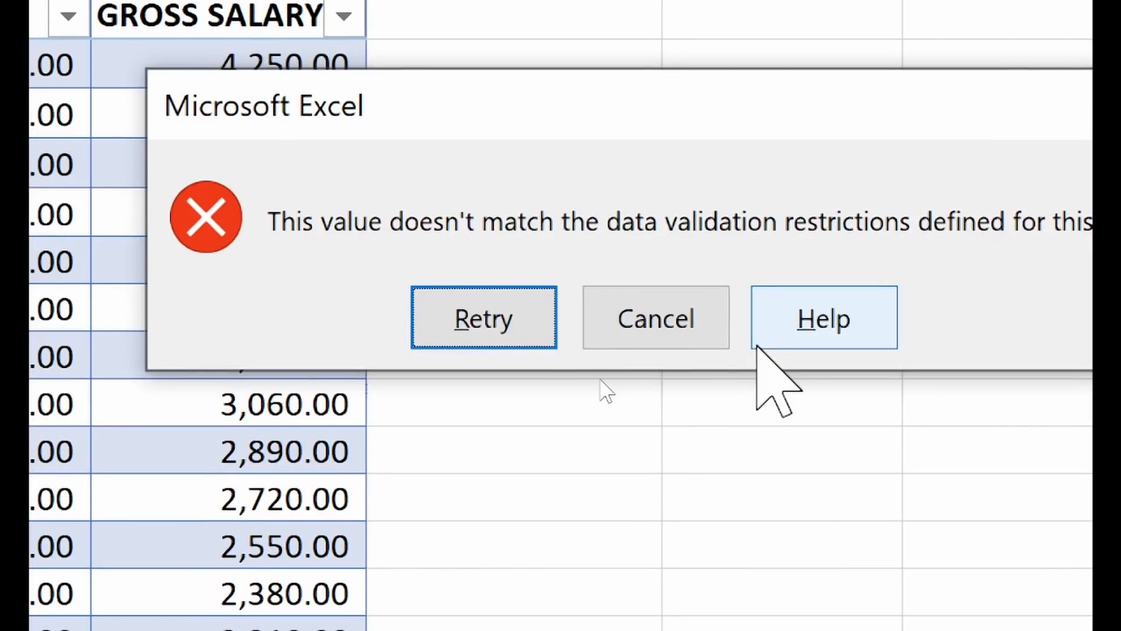
left_click(680, 327)
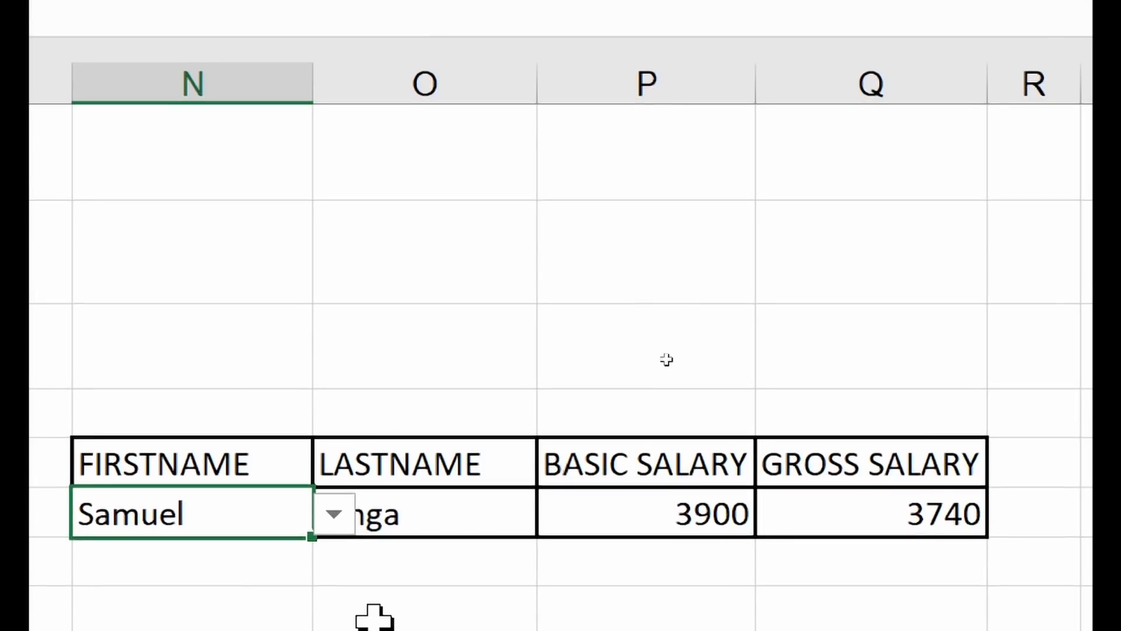
- Test the lookups with three more employees in N6, entering one listed first name directly and picking two from the dropdown
type("Michael")
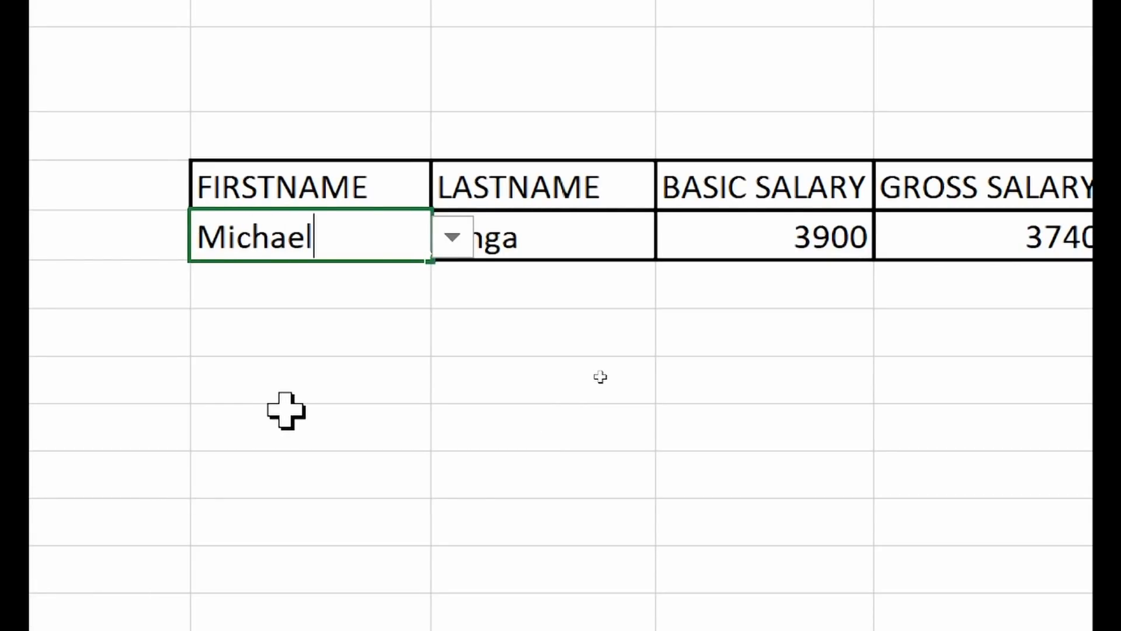
key("Return")
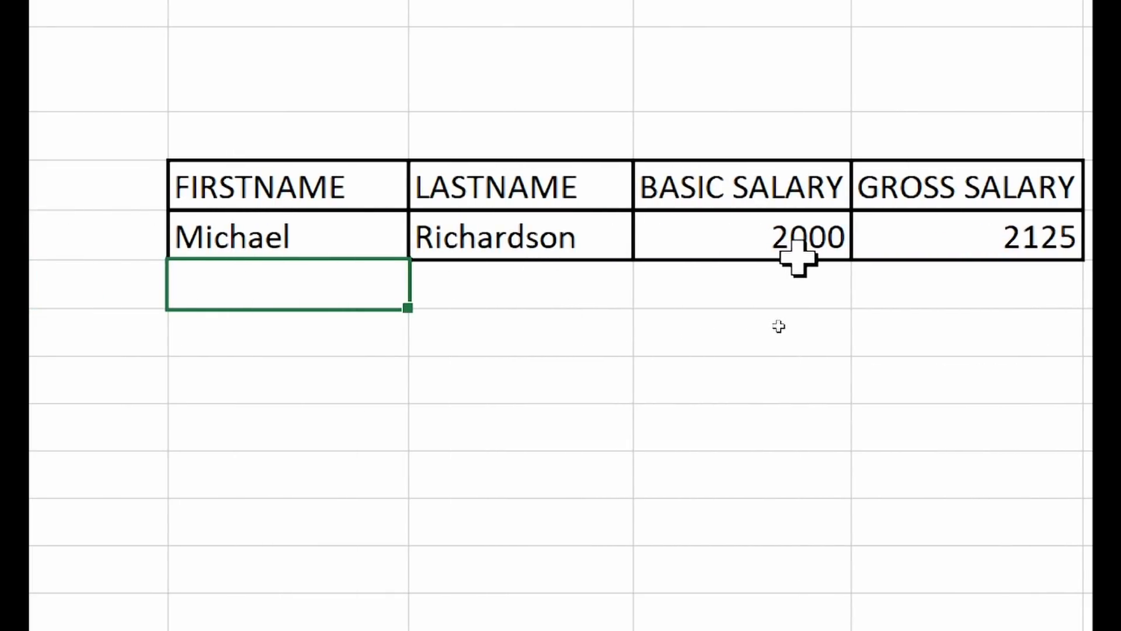
left_click(352, 244)
left_click(424, 250)
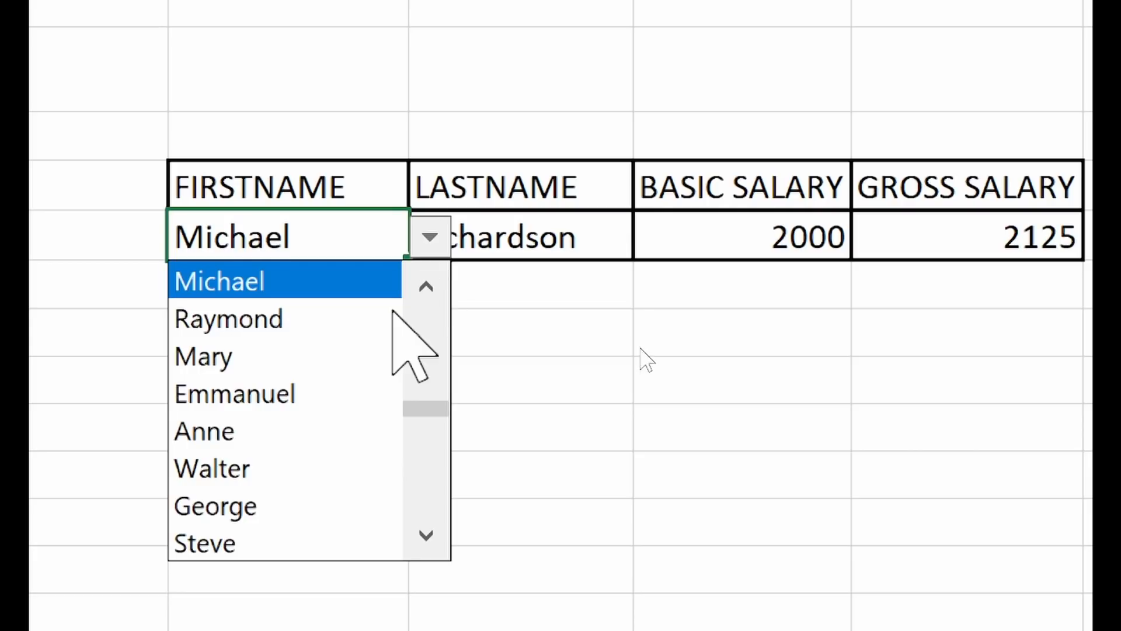
left_click(271, 480)
left_click(268, 475)
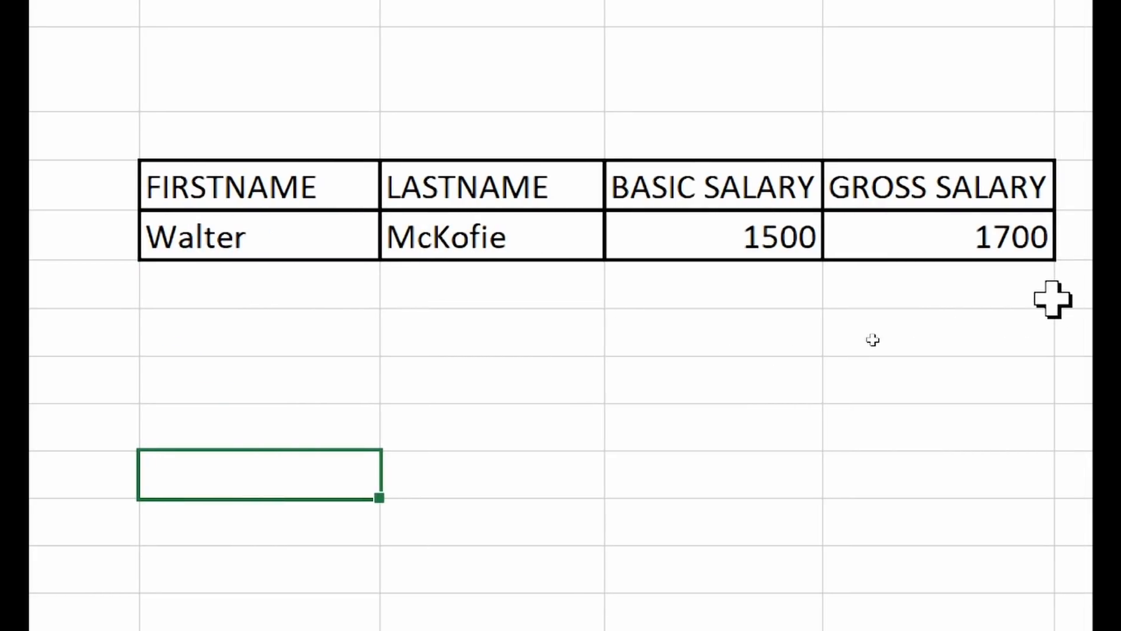
left_click(296, 254)
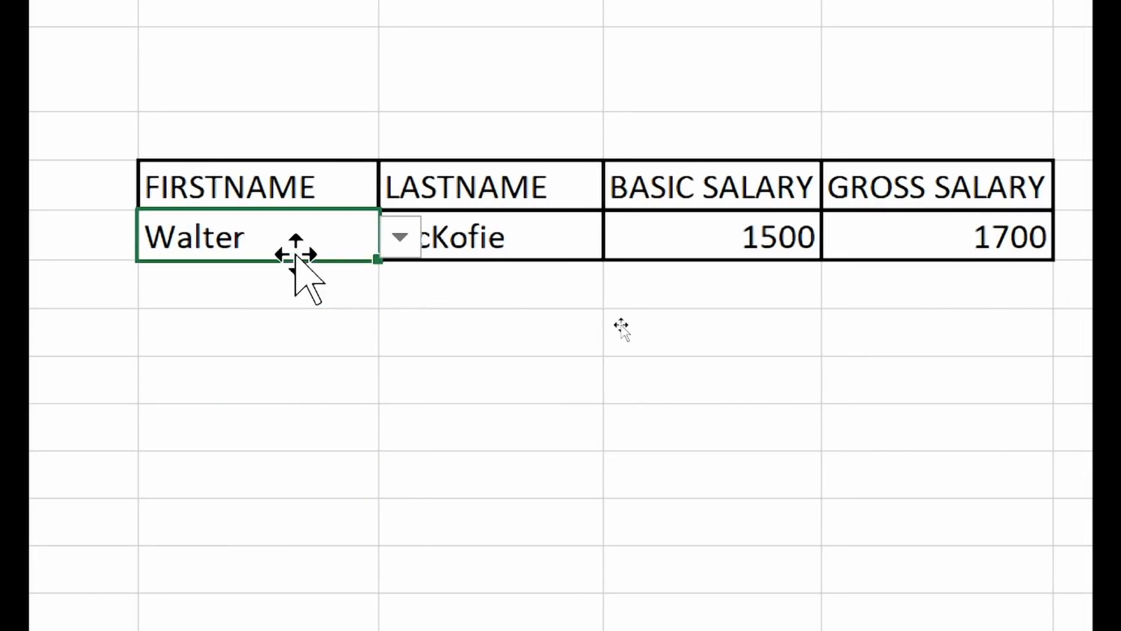
left_click(394, 251)
left_click(284, 502)
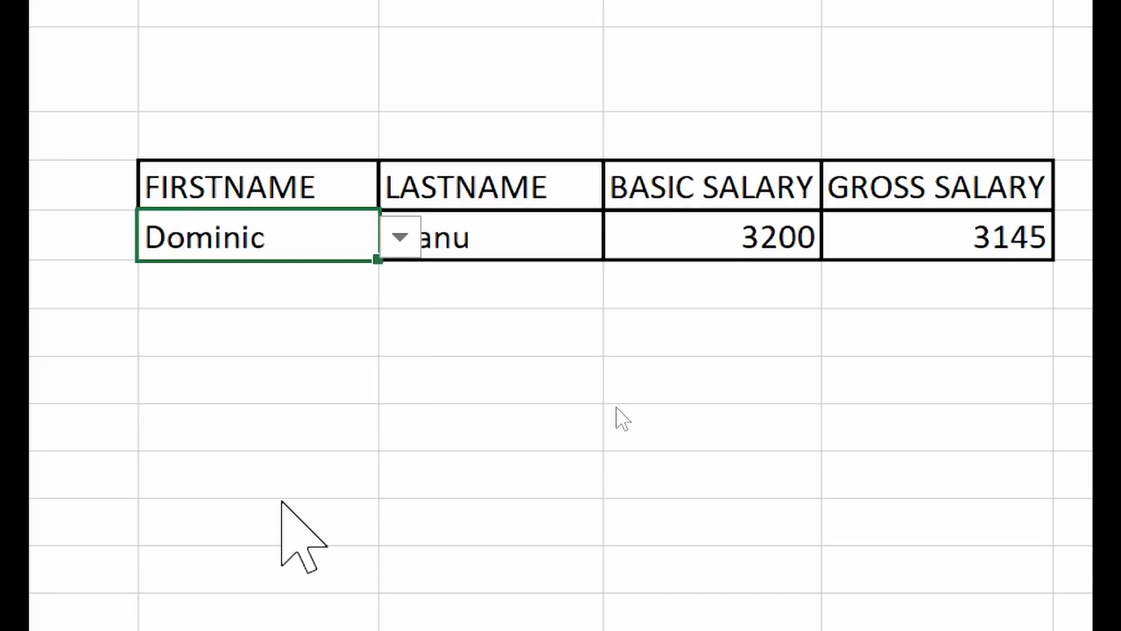
- Start a VLOOKUP formula in empty cell O10 to view the function's argument syntax
left_click(281, 502)
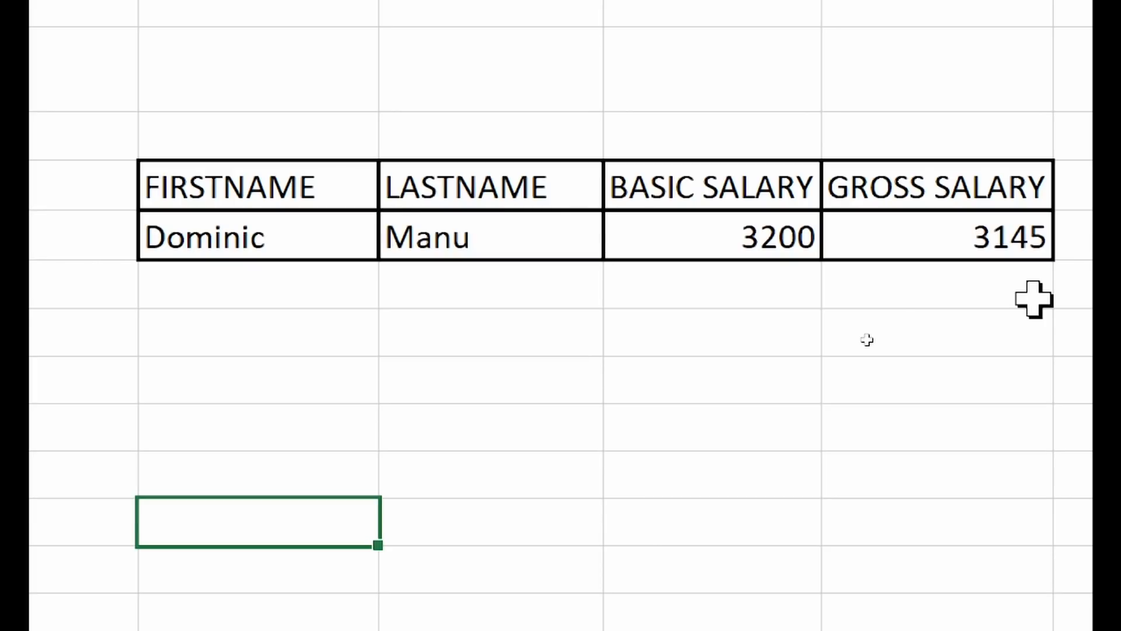
left_click(440, 378)
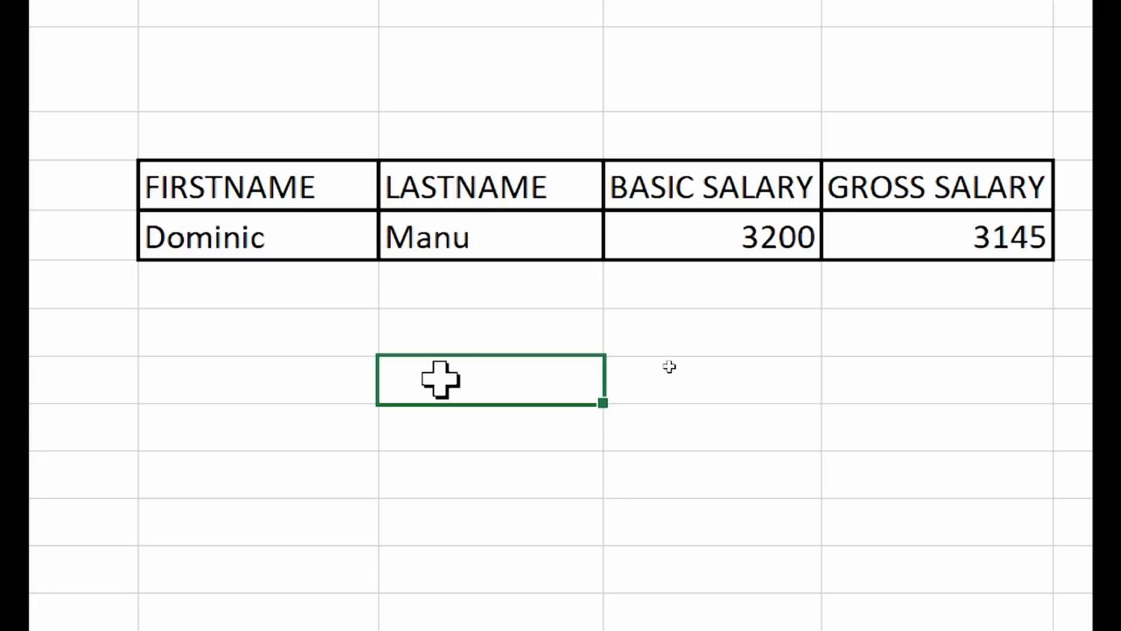
type("=")
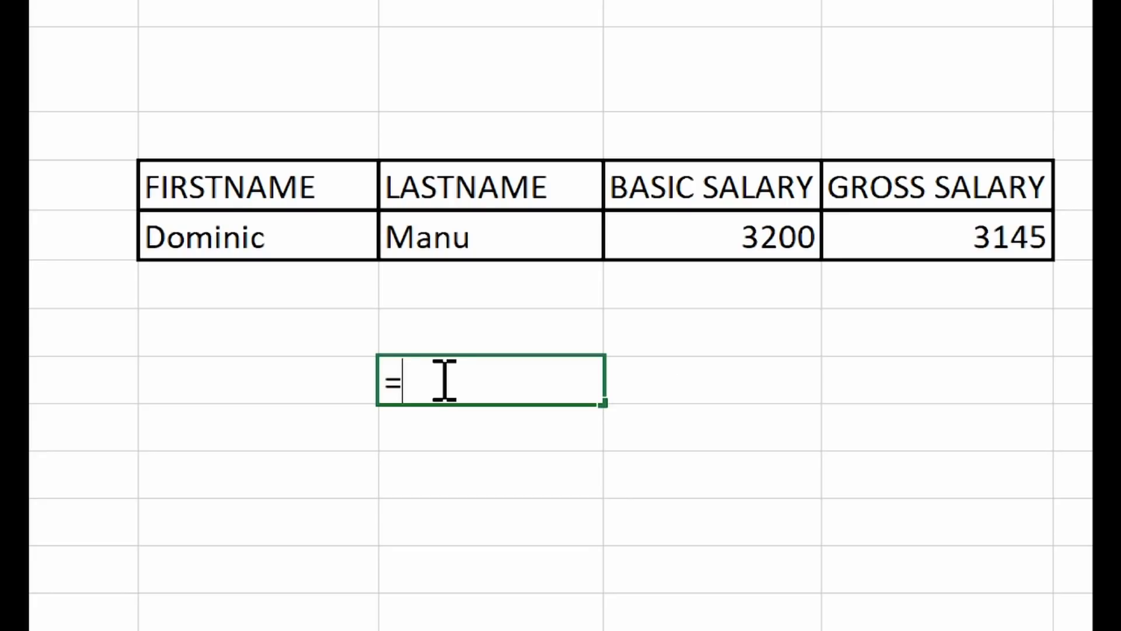
type("VOLLU")
key("BackSpace")
key("BackSpace")
key("BackSpace")
key("BackSpace")
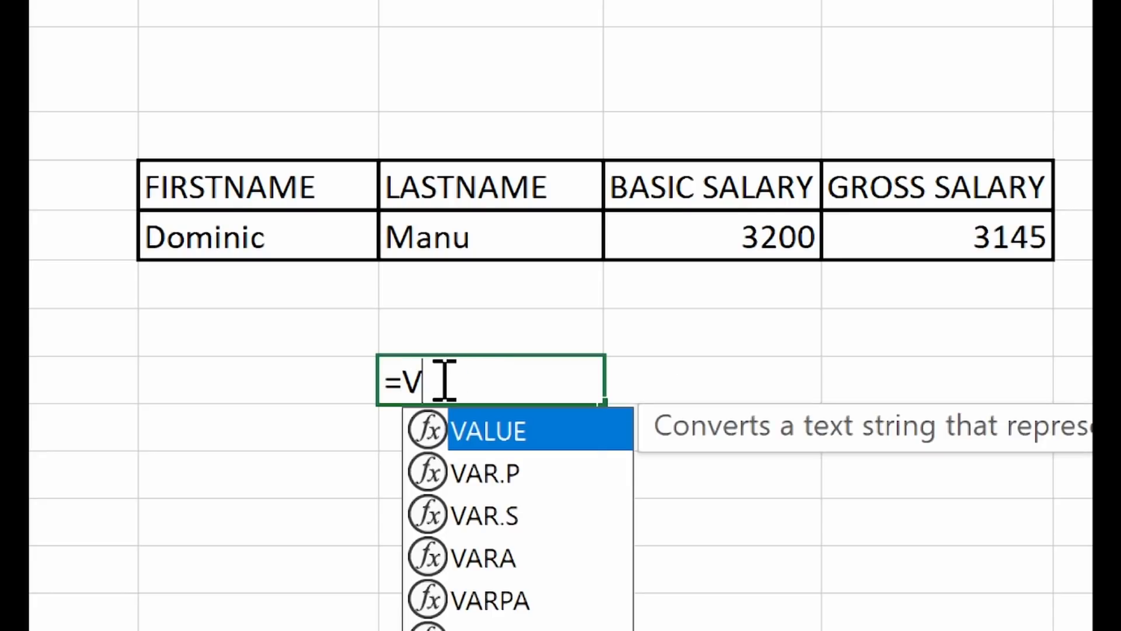
type("LO")
key("Tab")
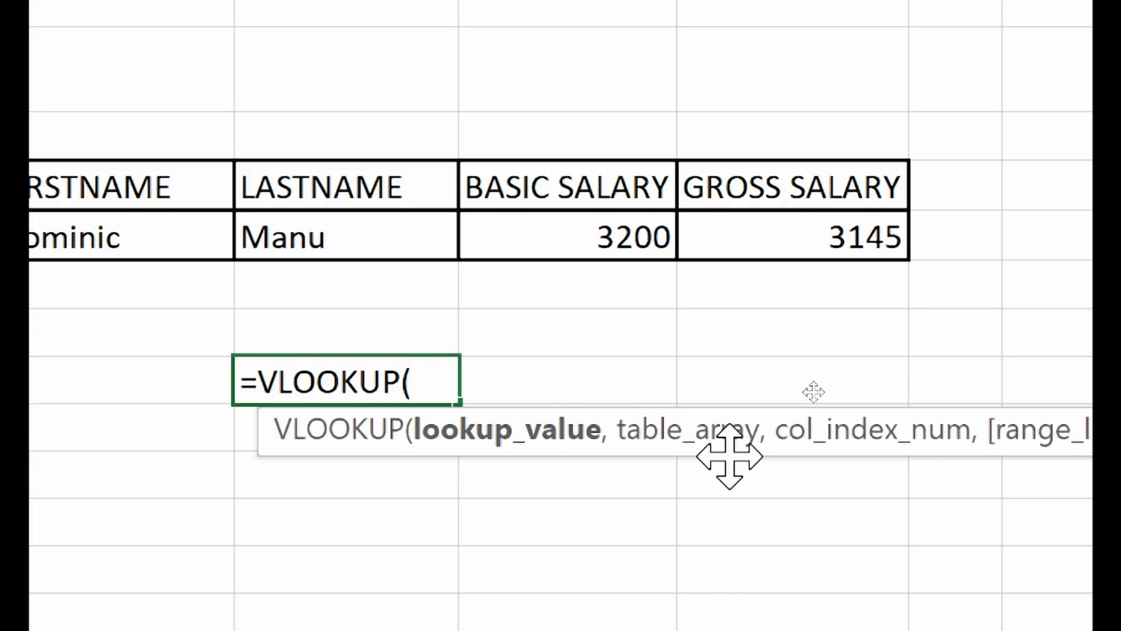
- Remove the unfinished VLOOKUP formula from O10, leaving the cell empty
key("BackSpace")
key("BackSpace")
key("BackSpace")
key("BackSpace")
key("BackSpace")
key("BackSpace")
key("BackSpace")
key("BackSpace")
key("BackSpace")
key("Return")
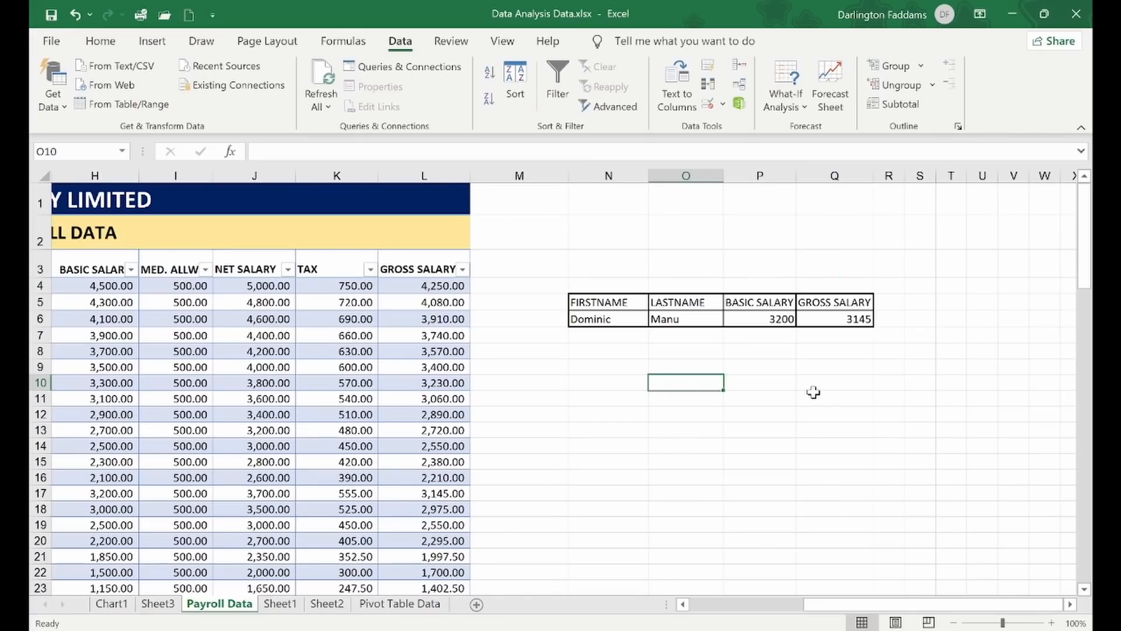
- Select a cell in the payroll table and check the table's name in its design properties
left_click(424, 351)
scroll(424, 353, "left", 3)
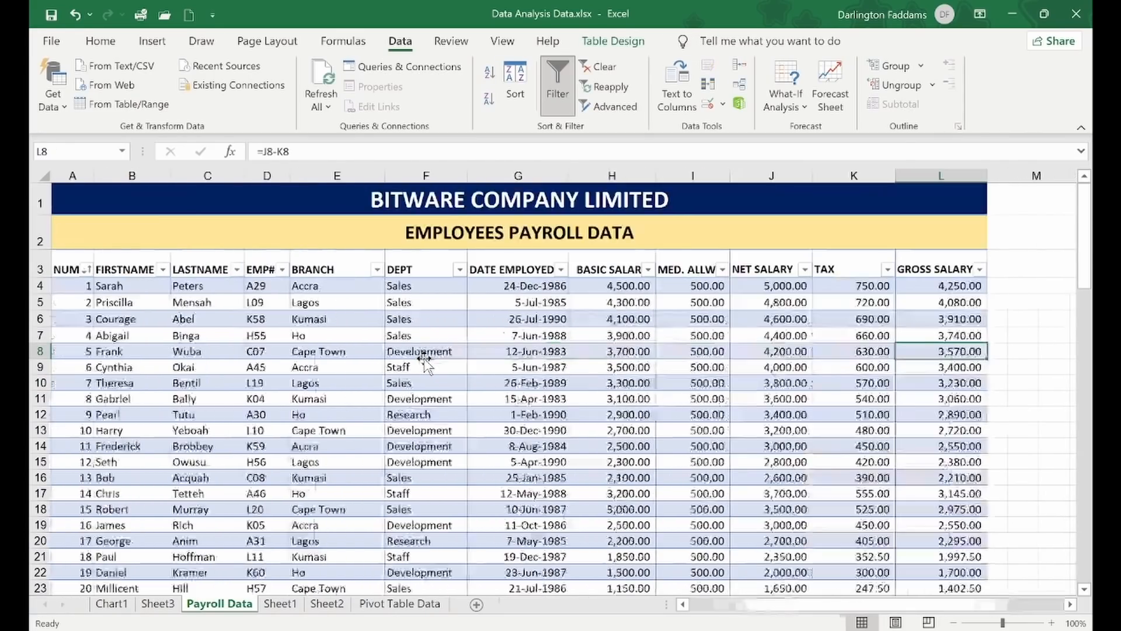
left_click(422, 355)
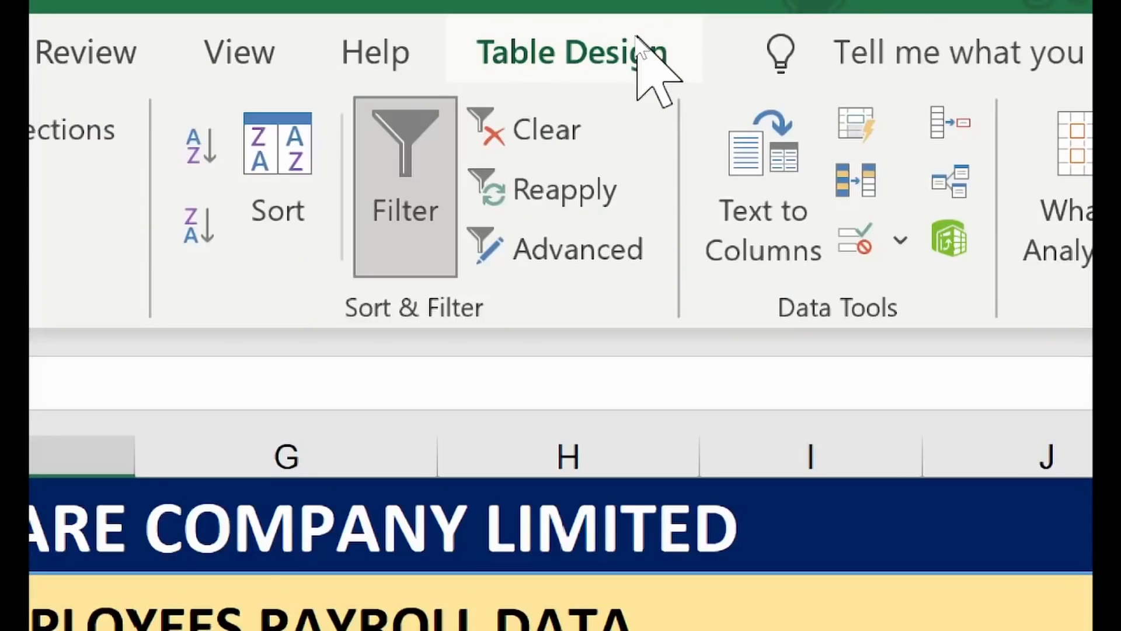
left_click(640, 47)
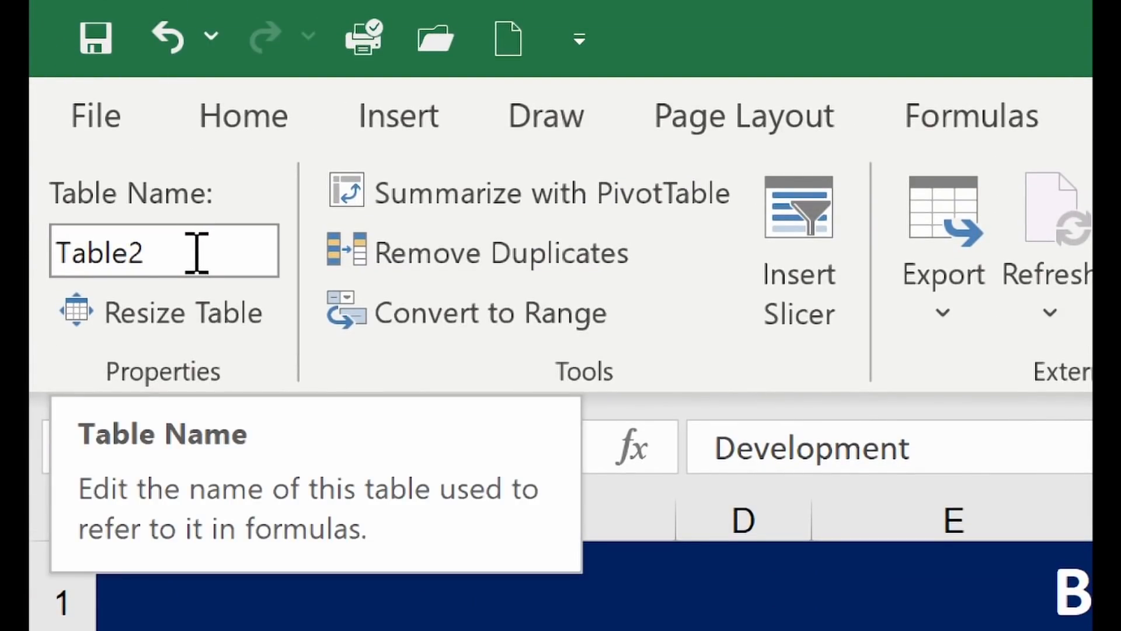
left_click(198, 253)
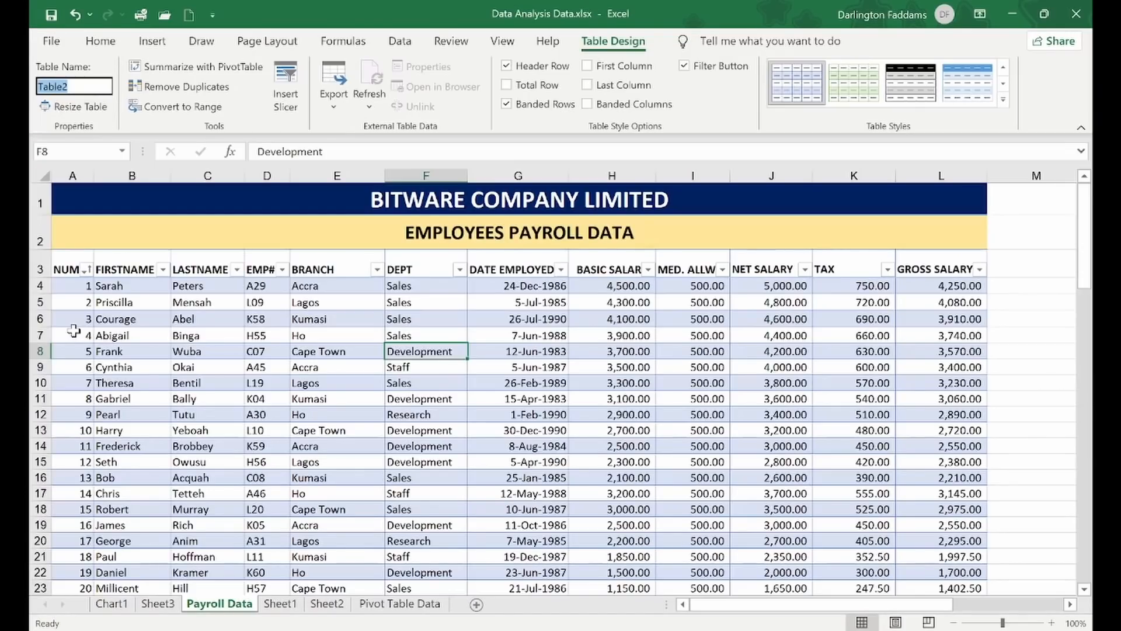
- Return to O10 beneath the lookup table and begin VLOOKUP again to review its arguments against the payroll columns
scroll(871, 418, "right", 3)
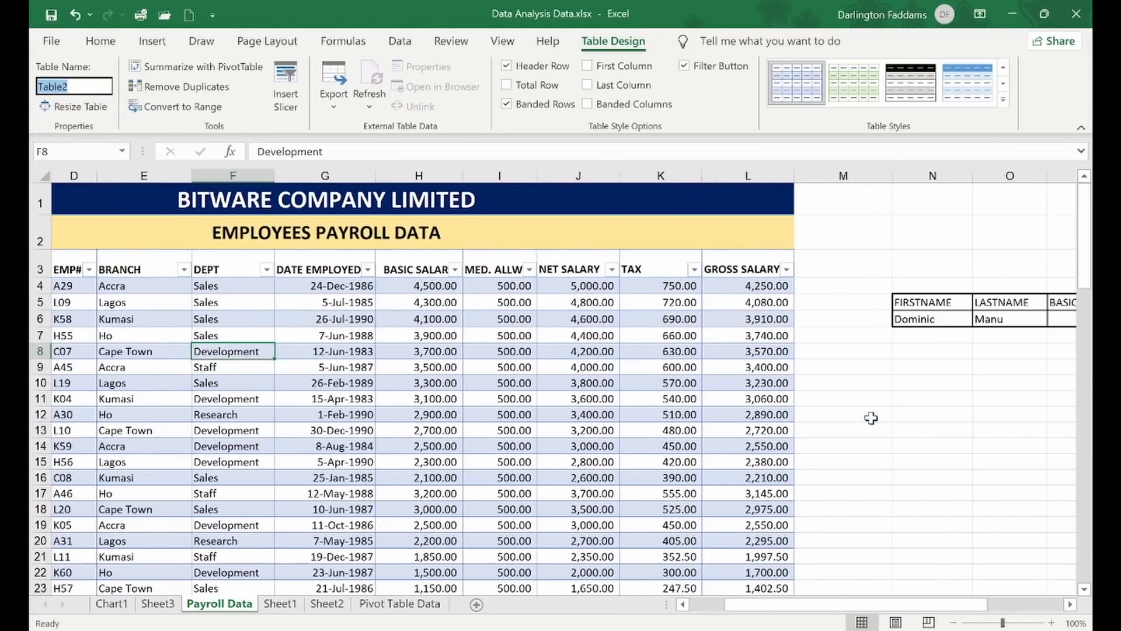
scroll(871, 419, "right", 6)
scroll(756, 433, "left", 3)
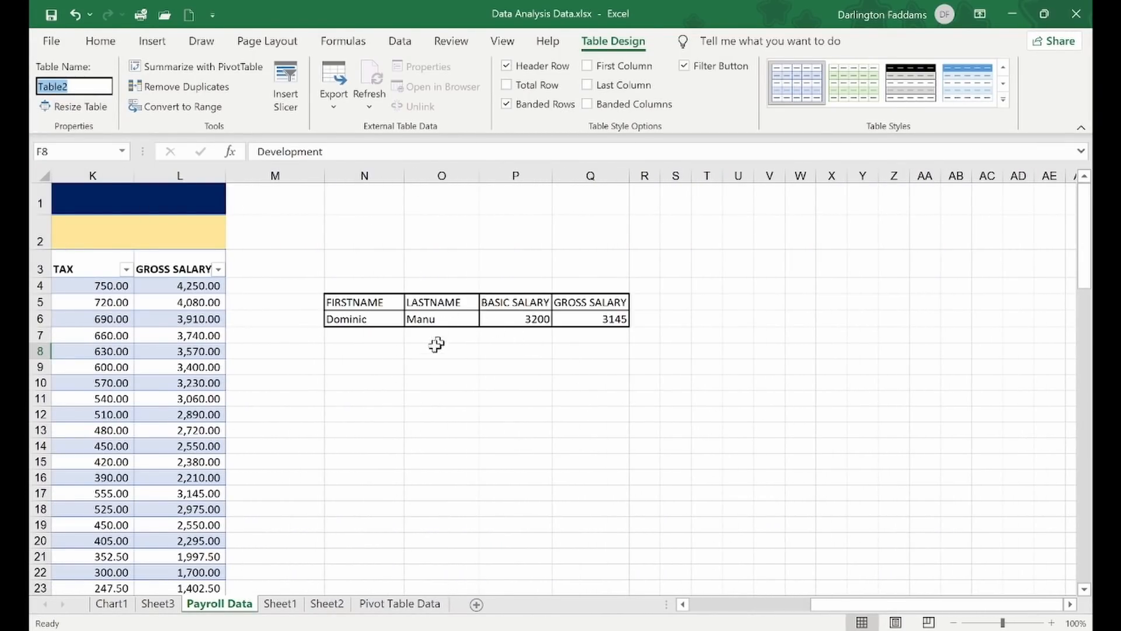
left_click(430, 380)
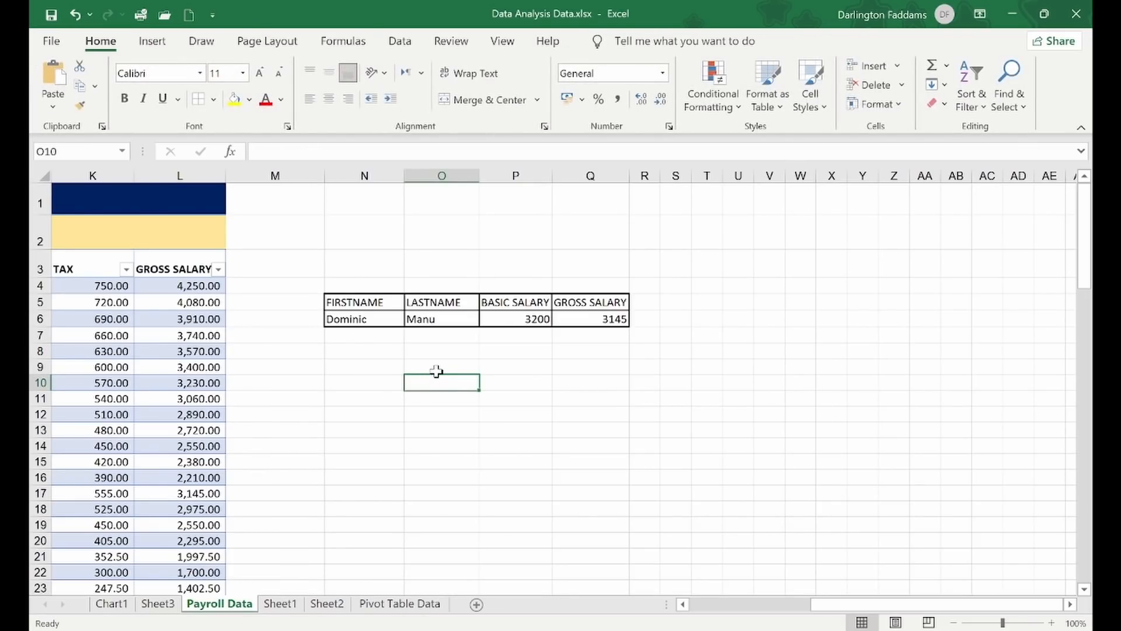
scroll(182, 398, "left", 5)
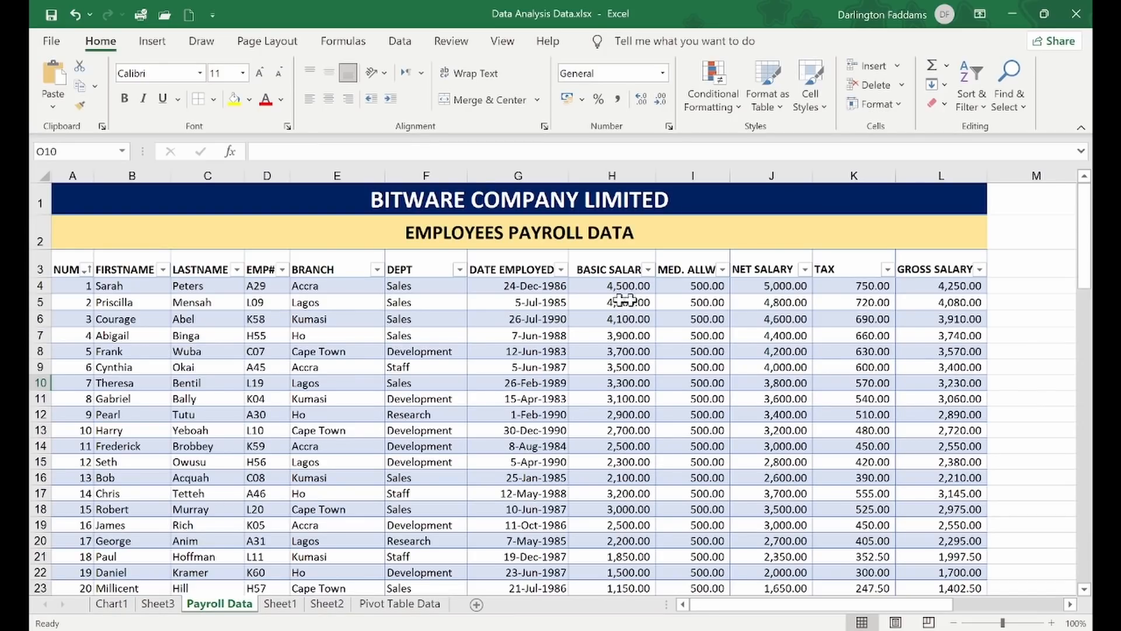
scroll(925, 349, "right", 3)
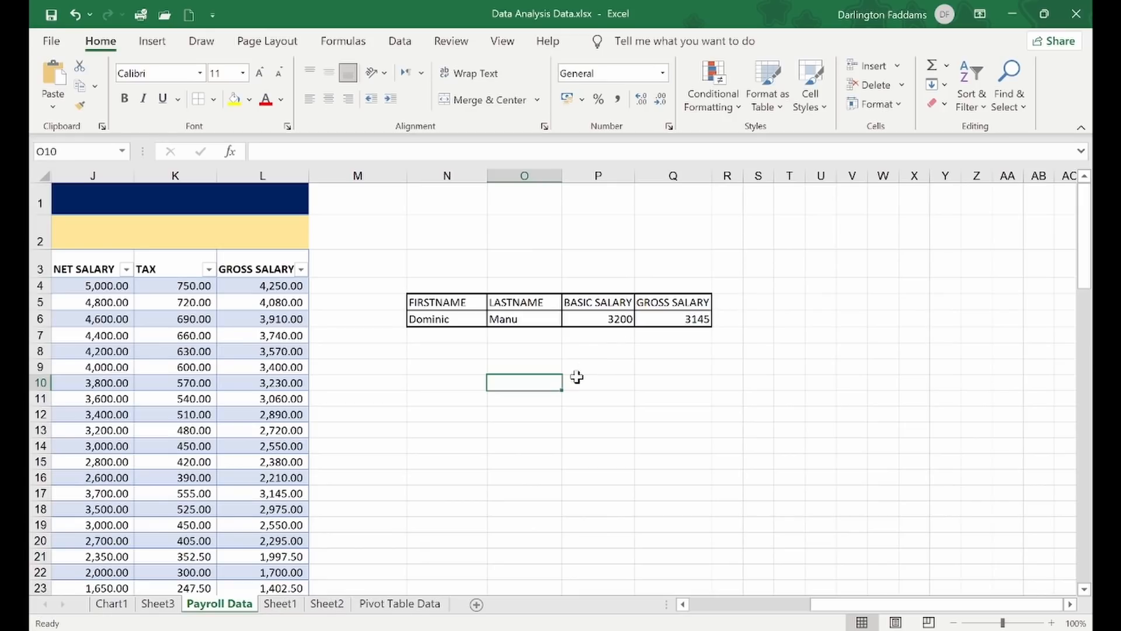
type("=")
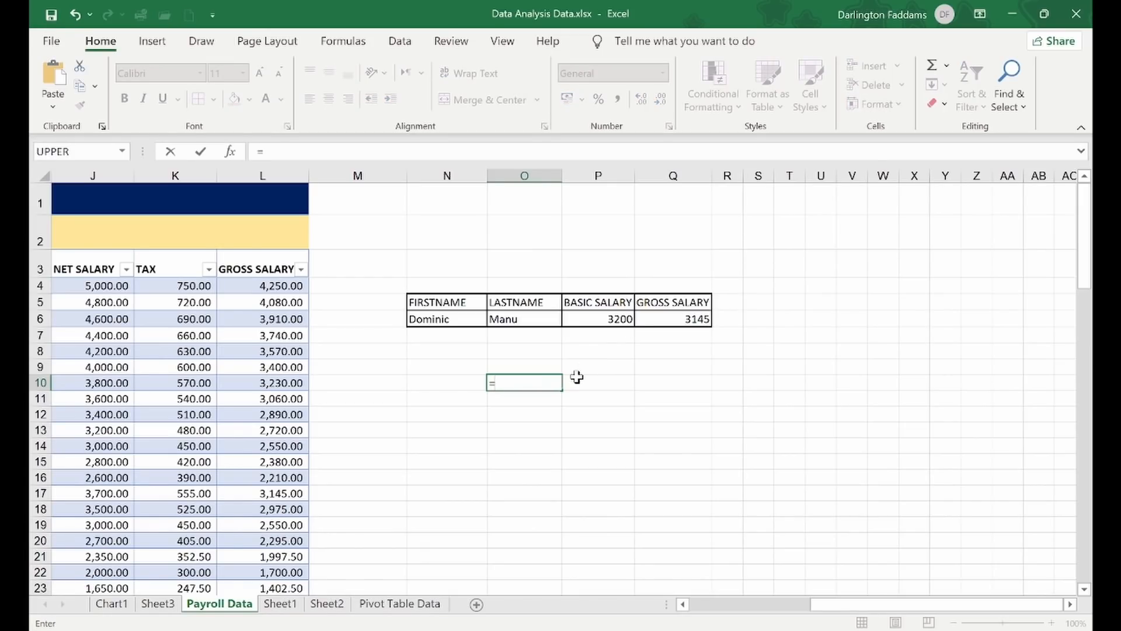
type("V")
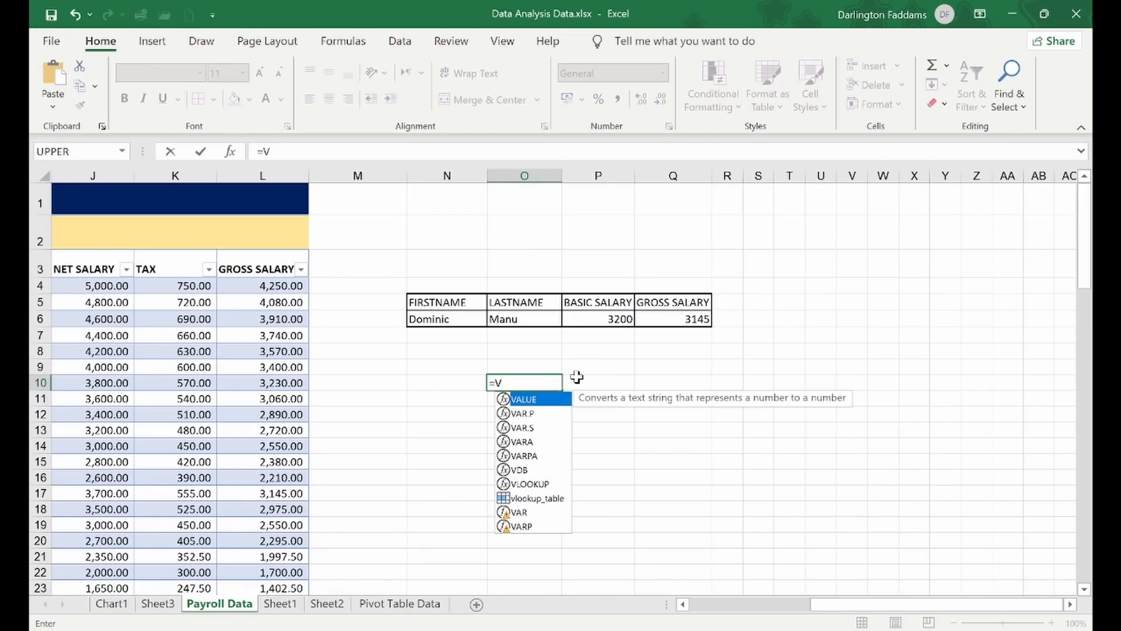
key("super+plus")
key("super+plus")
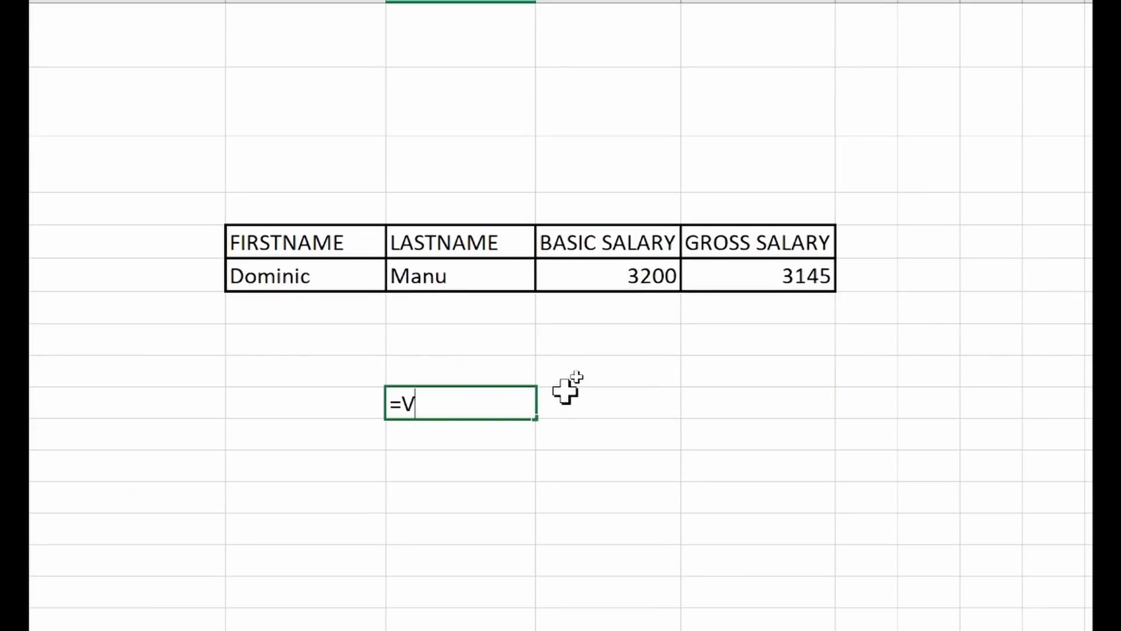
type("LO")
key("Tab")
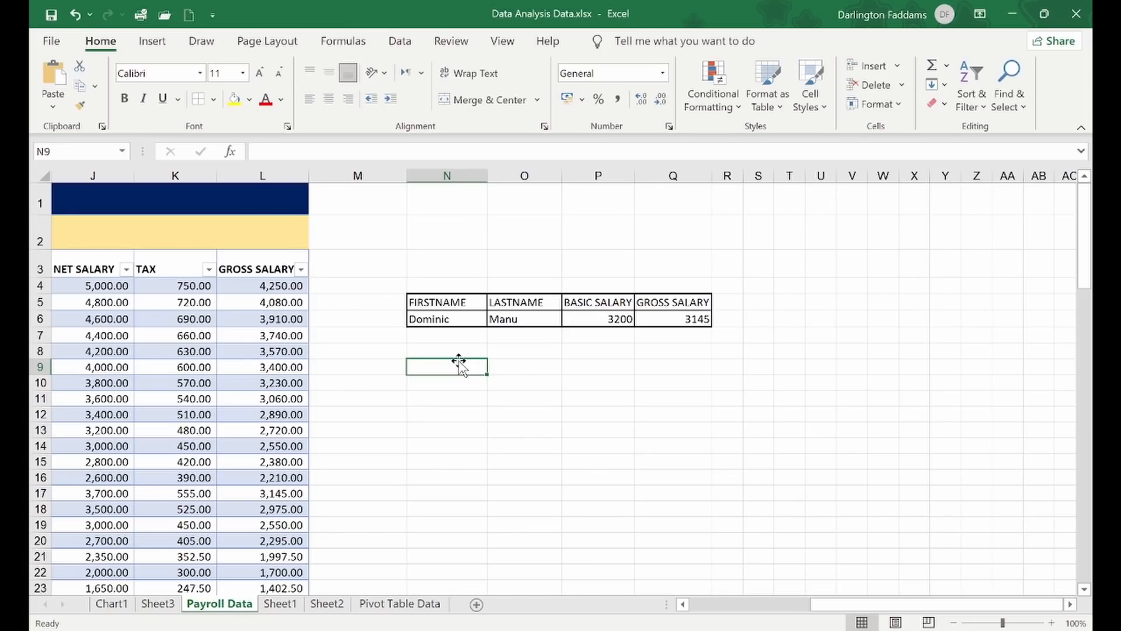
- Test the lookups by picking five different employees in turn from the first-name dropdown in N6
left_click(461, 321)
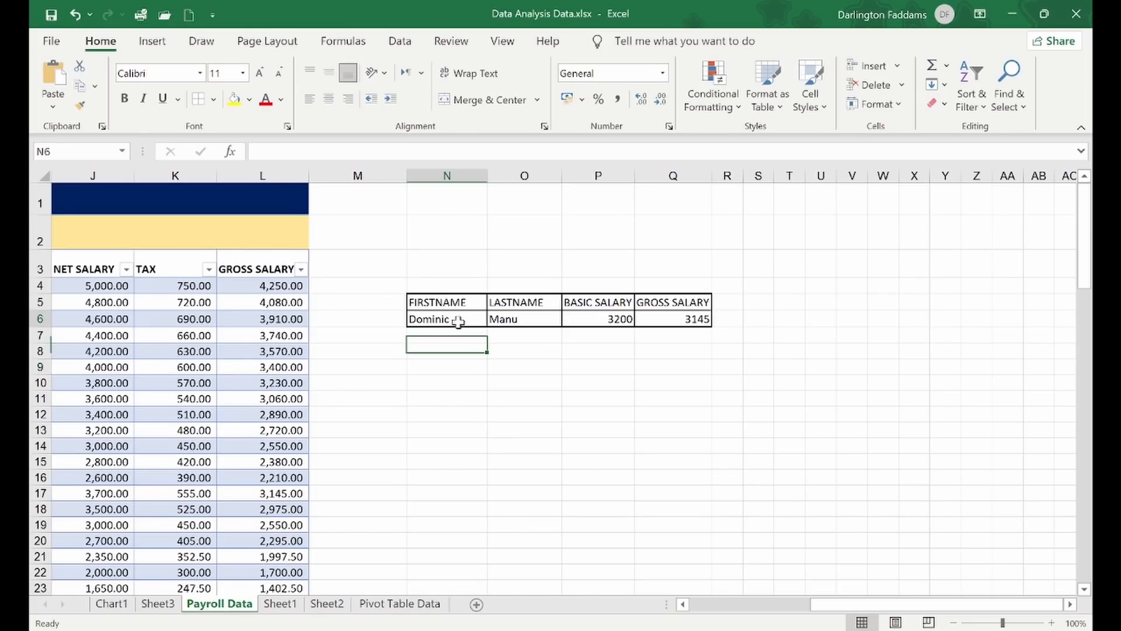
left_click(493, 320)
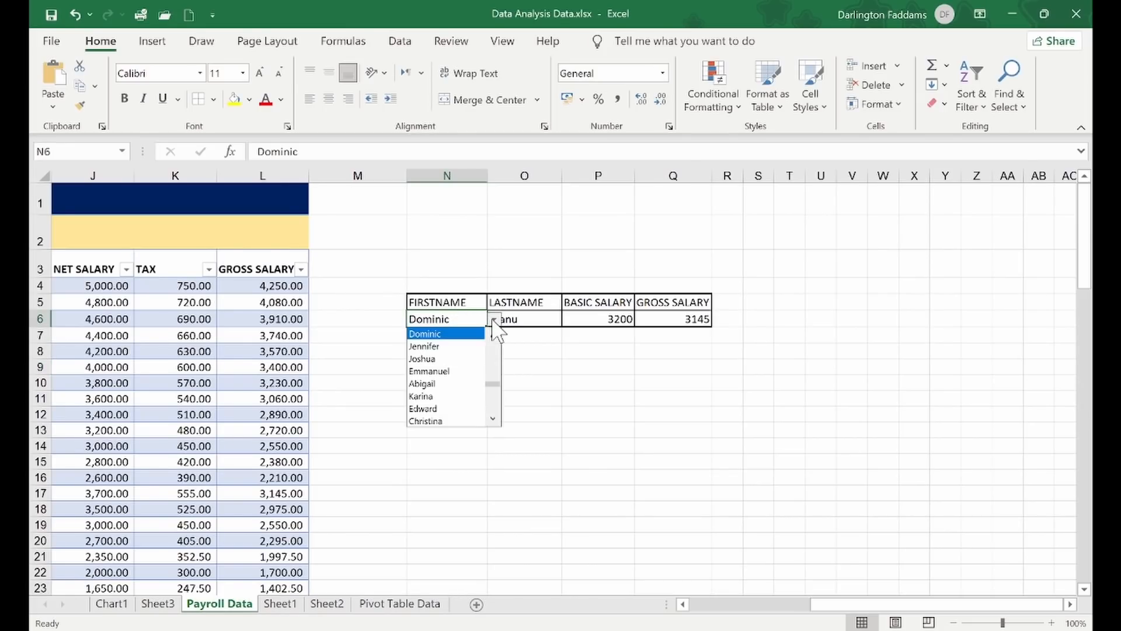
left_click(459, 358)
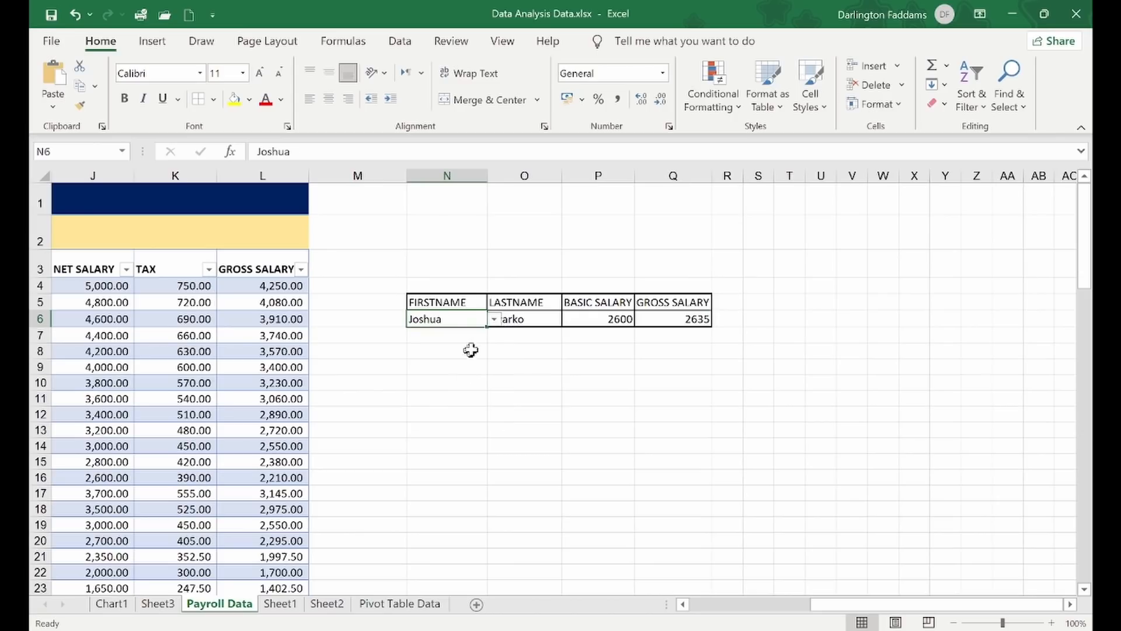
left_click(494, 320)
left_click(458, 379)
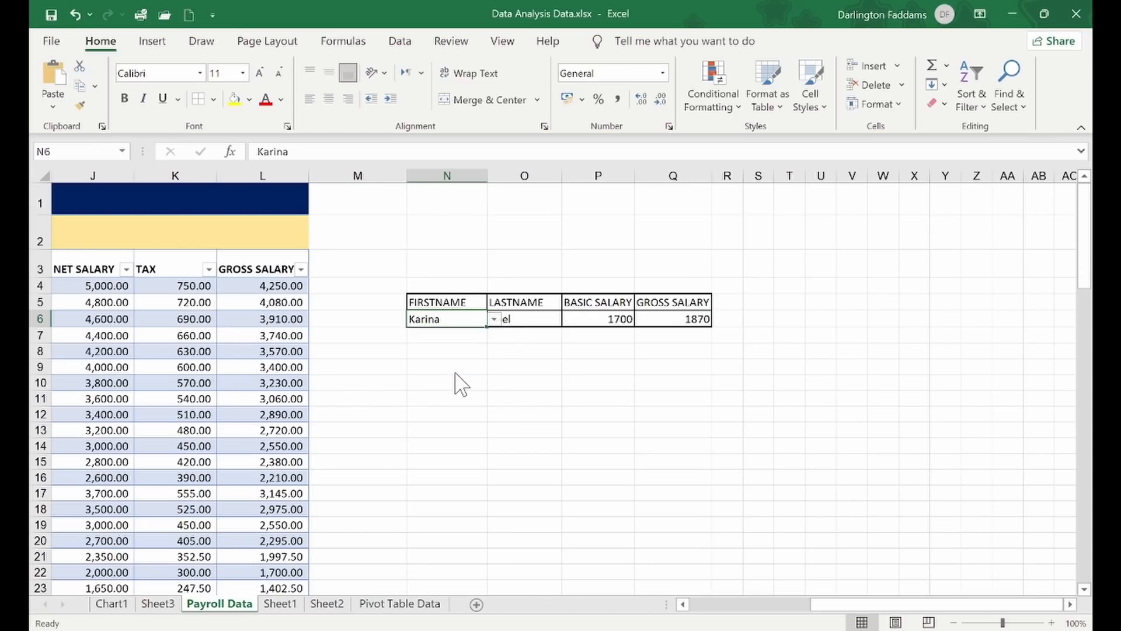
left_click(494, 320)
left_click(473, 376)
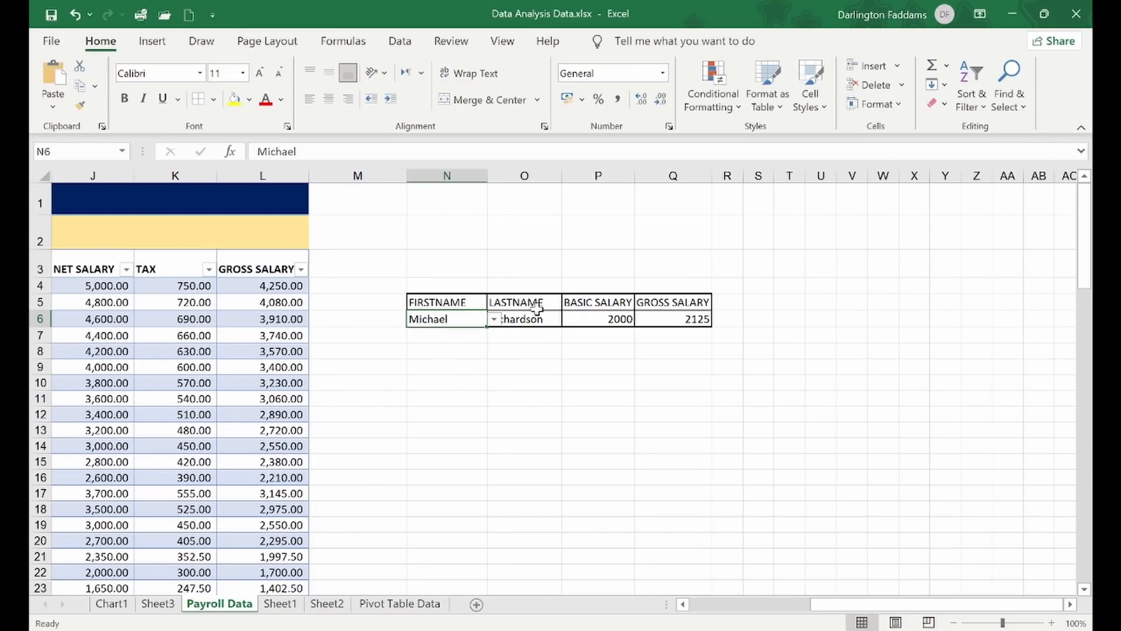
left_click(494, 320)
left_click(444, 371)
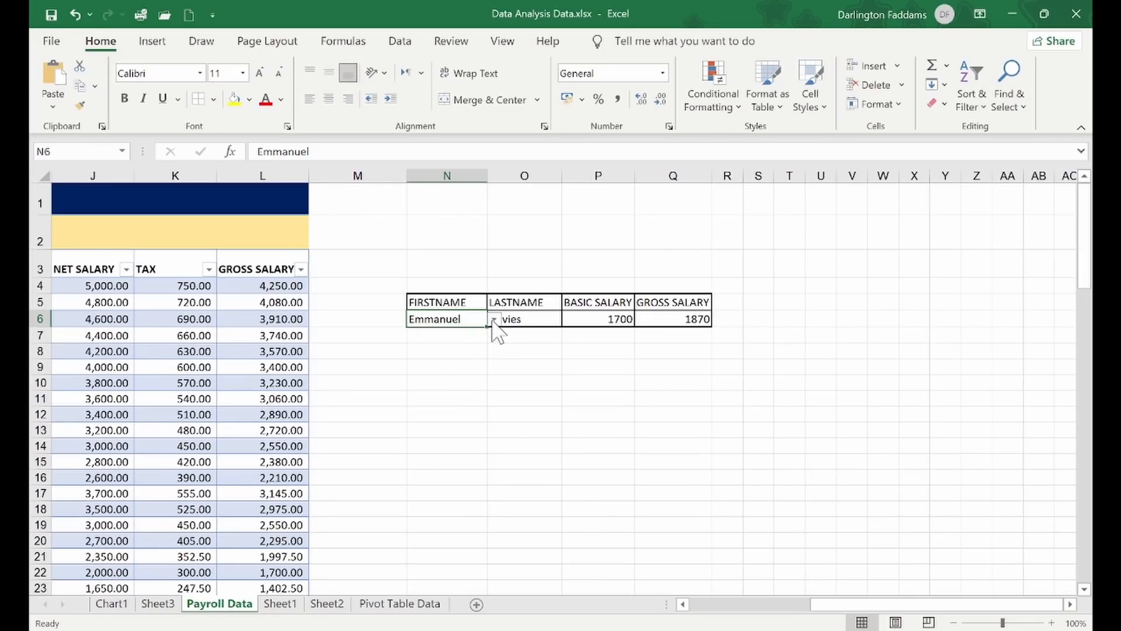
left_click(494, 320)
left_click(447, 384)
left_click(451, 382)
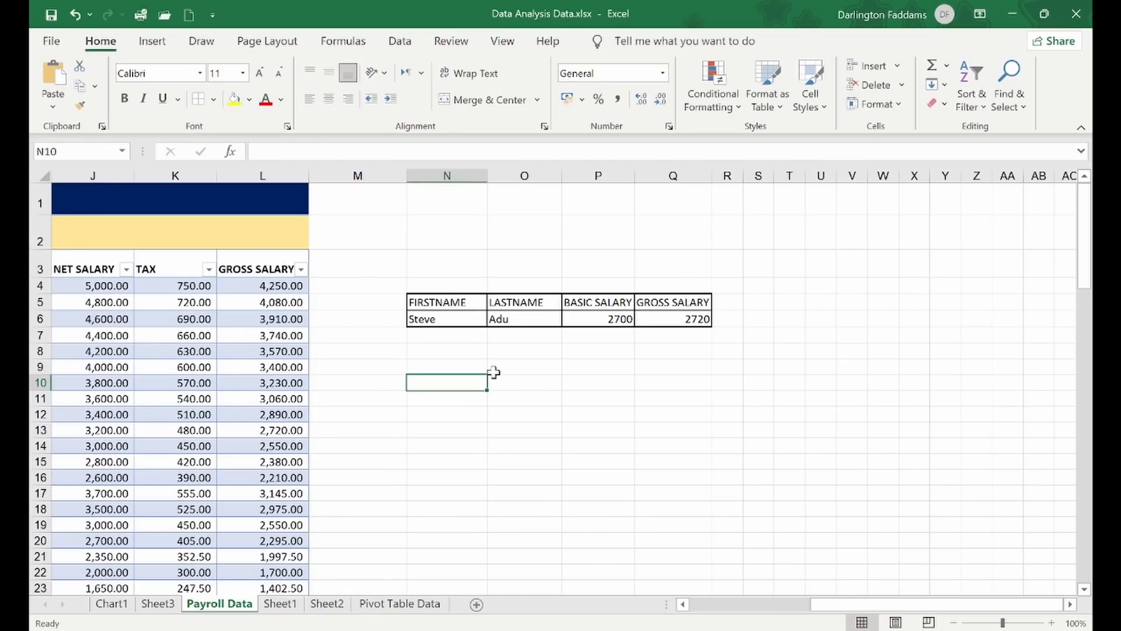
- Open the LASTNAME lookup formula in O6 and examine the payroll table range it references
left_click(525, 323)
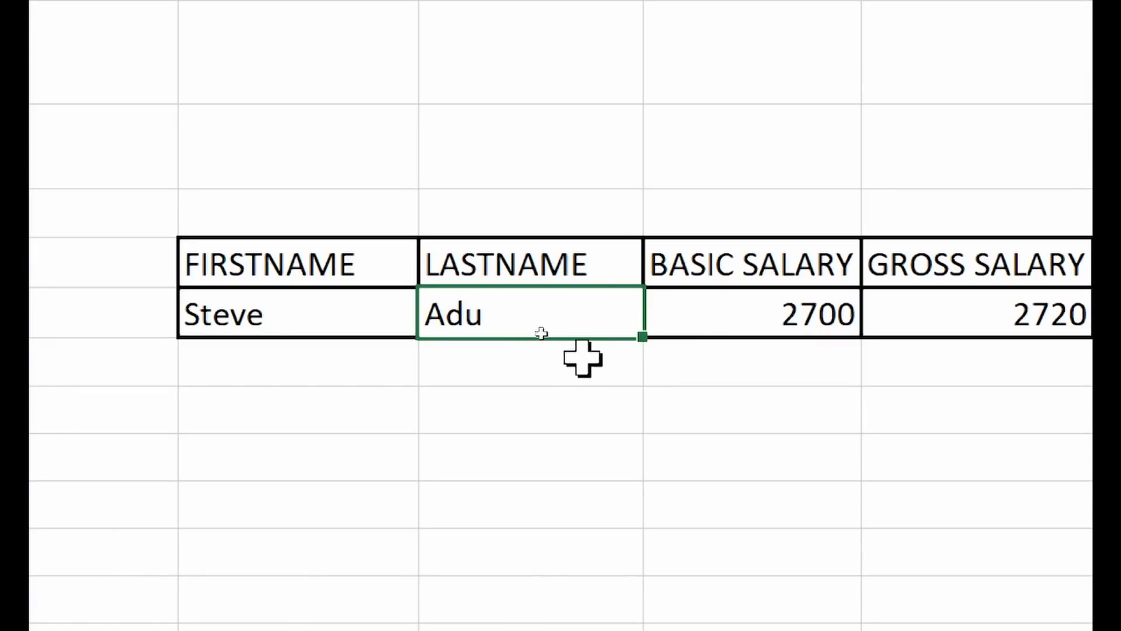
double_click(509, 314)
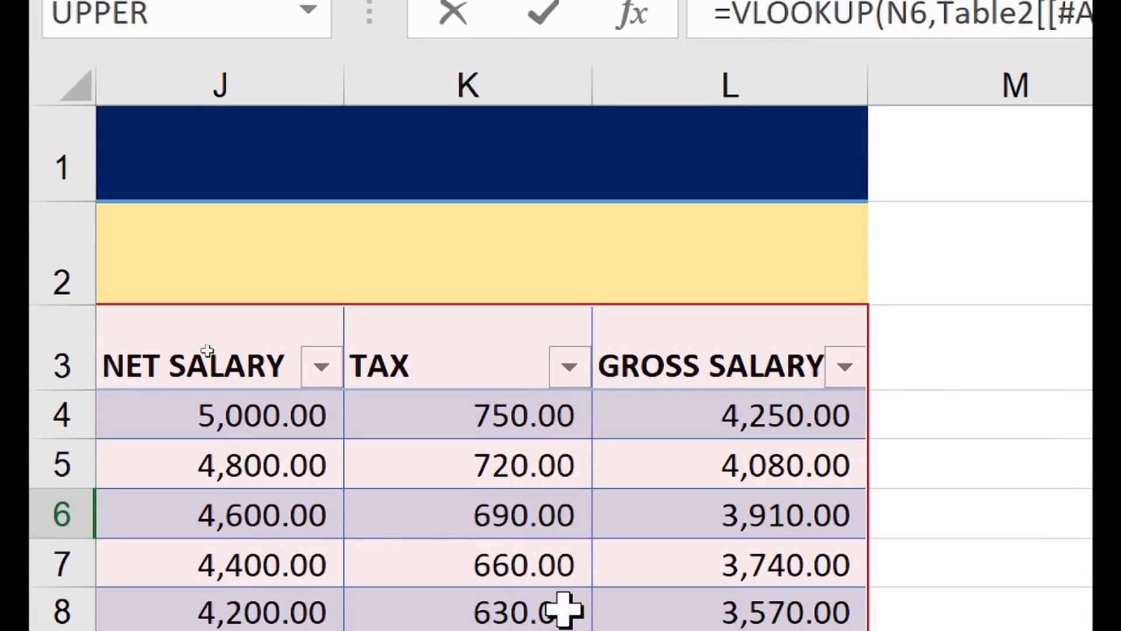
scroll(565, 610, "left", 5)
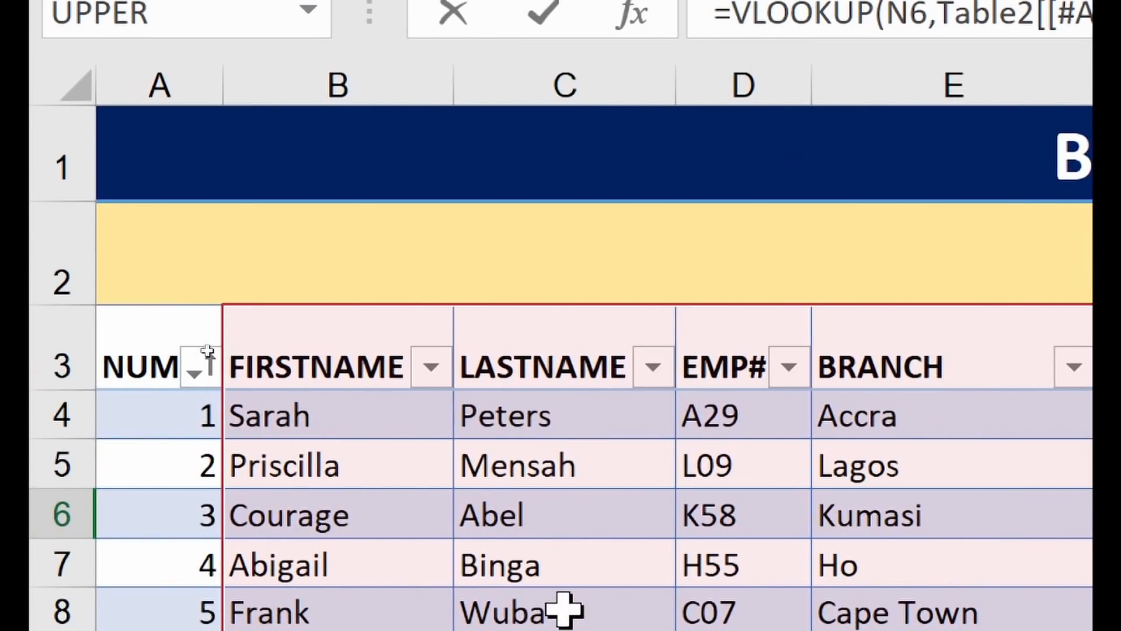